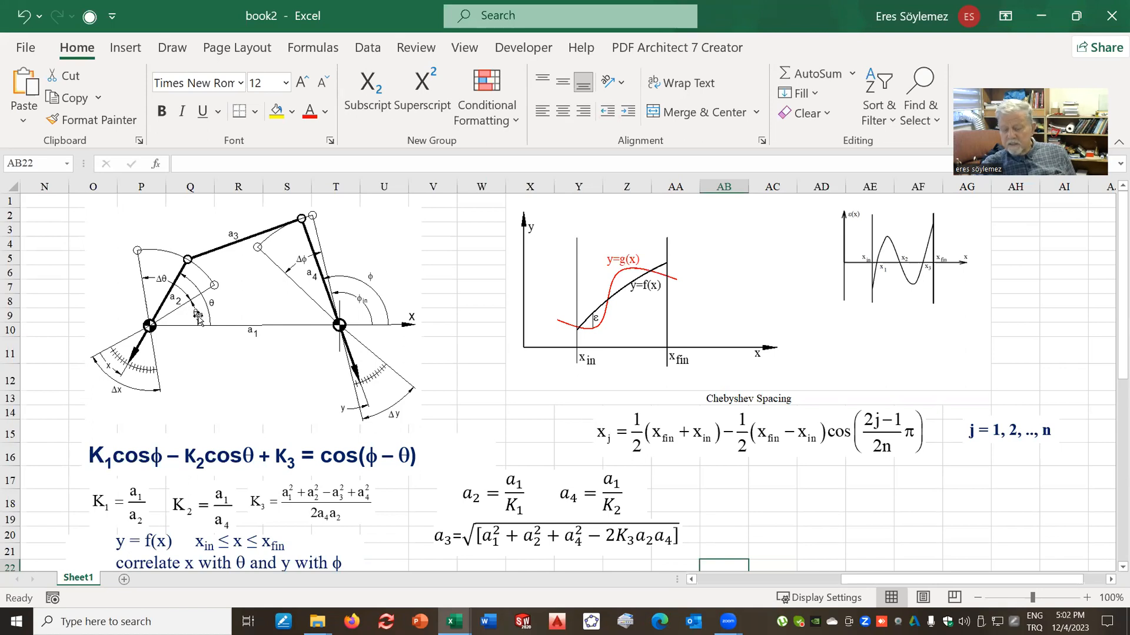
Review the four-bar linkage diagram, the Freudenstein and link-length equations, the Chebyshev spacing formula, and the scale-factor and angle relations.
scroll(287, 411, "down", 1)
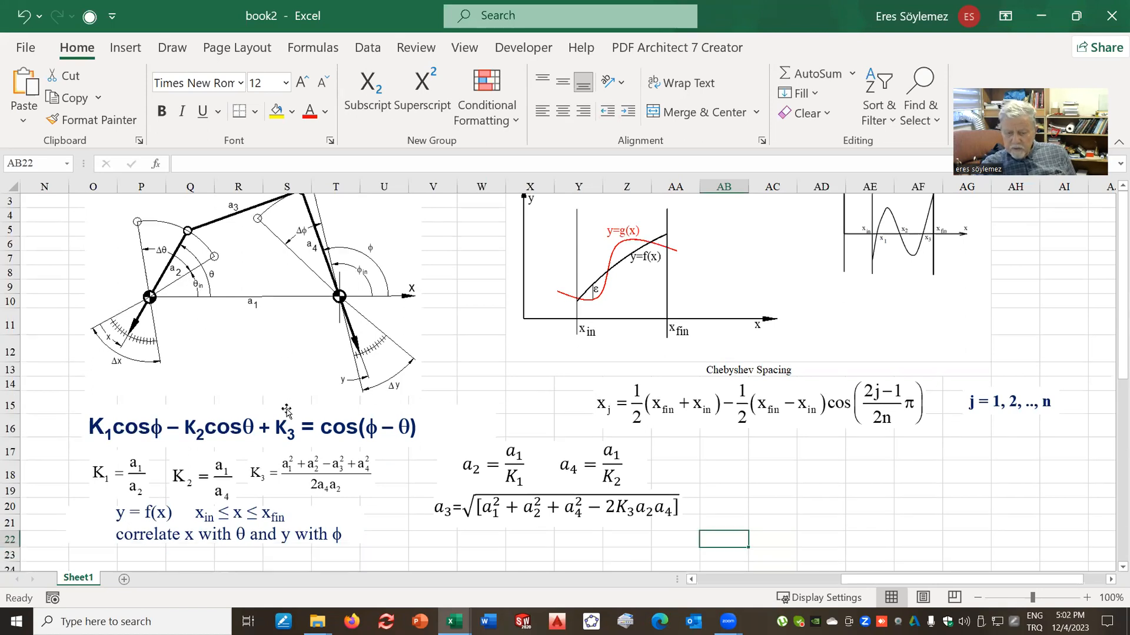
scroll(286, 410, "down", 3)
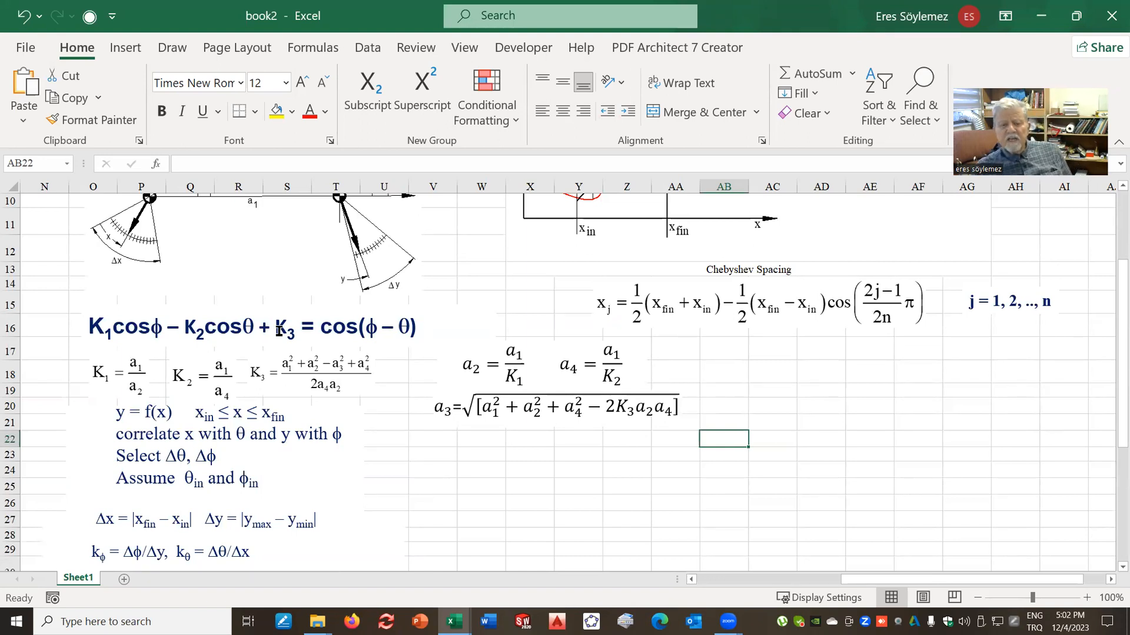
scroll(273, 334, "up", 3)
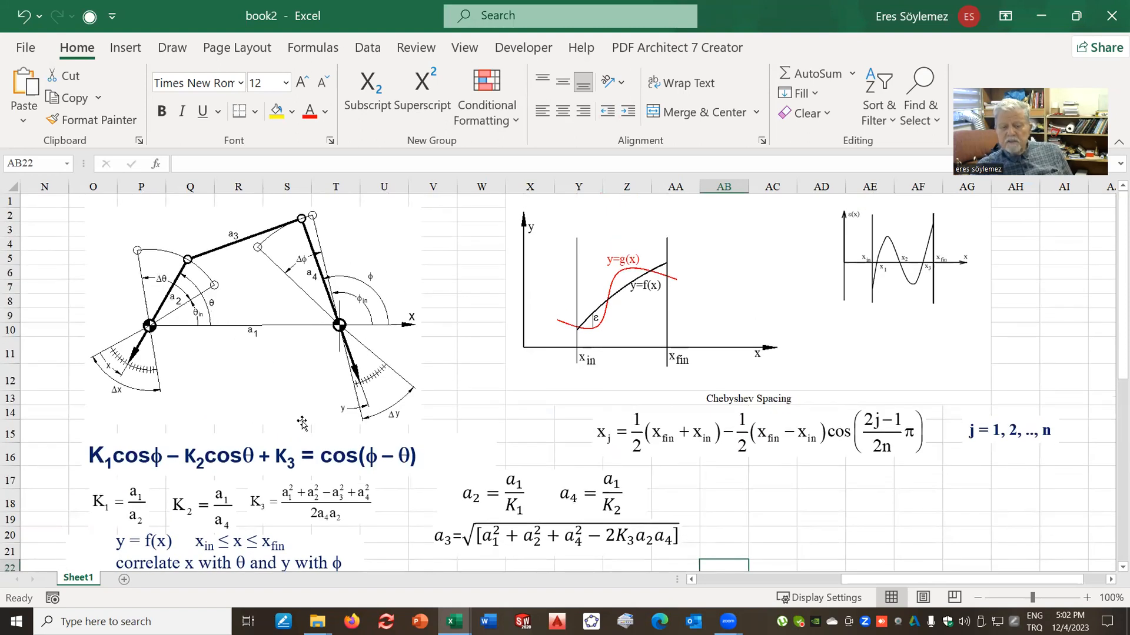
scroll(227, 529, "down", 3)
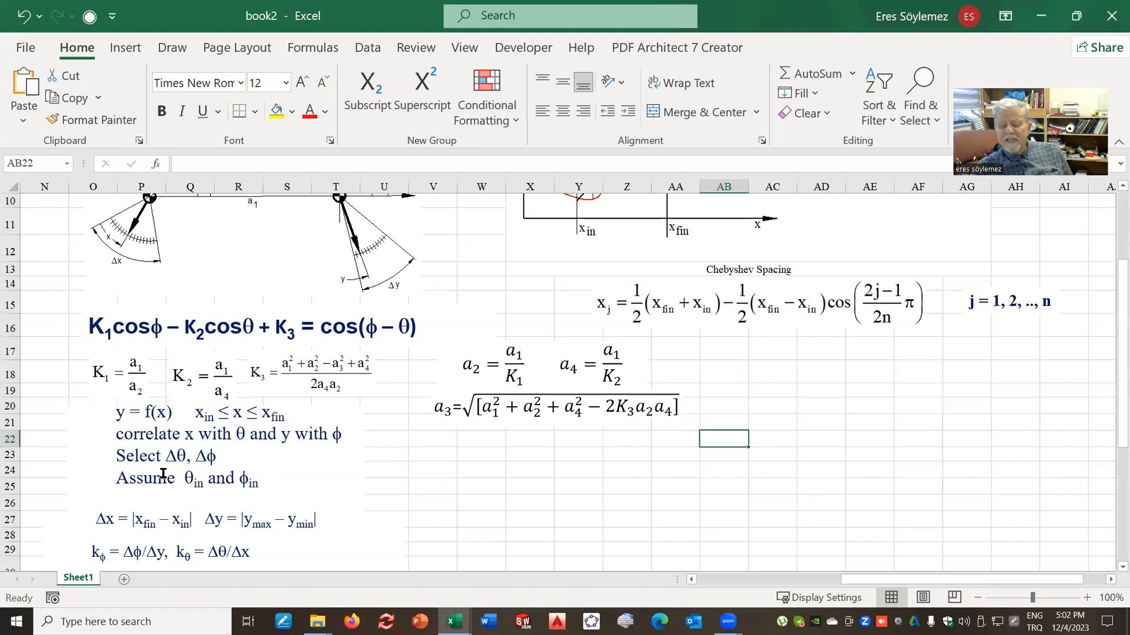
scroll(453, 330, "up", 3)
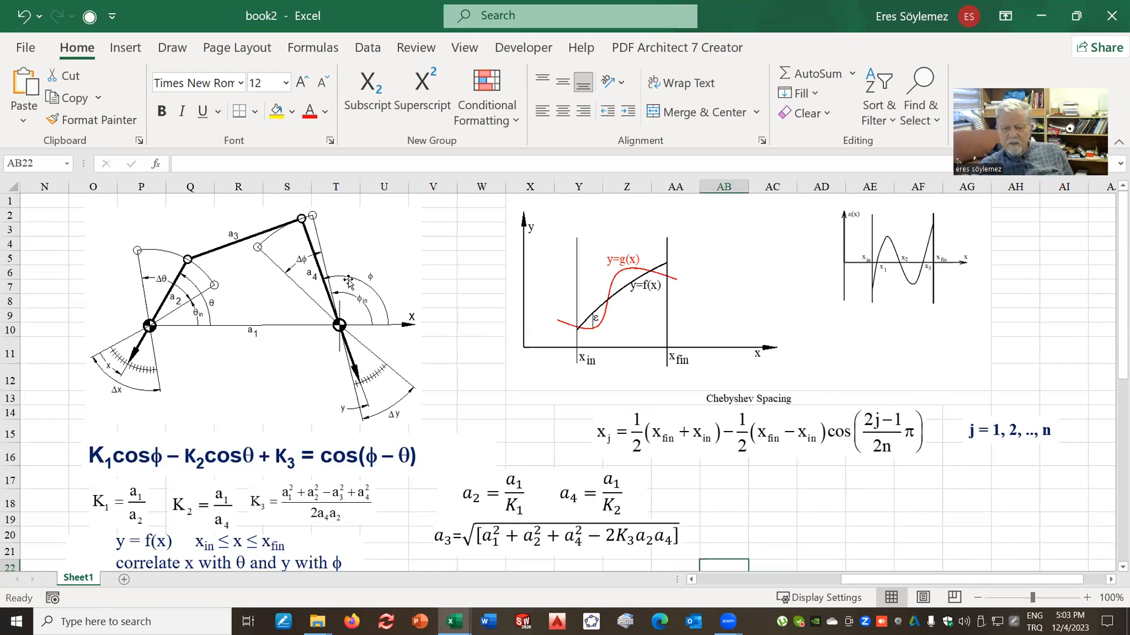
scroll(275, 471, "down", 3)
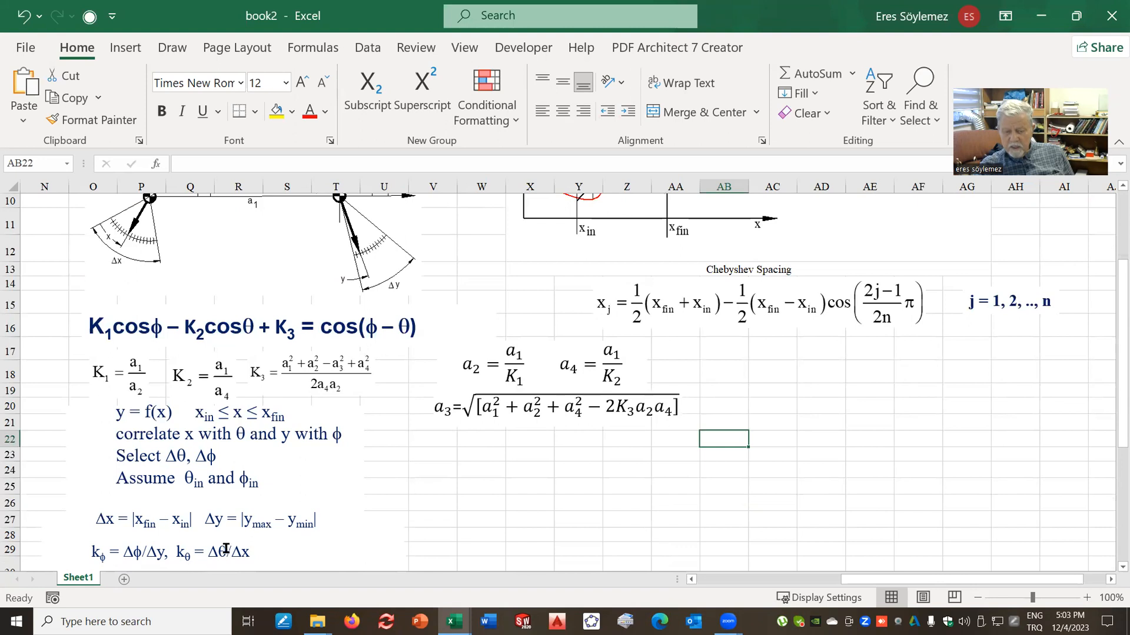
scroll(471, 545, "down", 3)
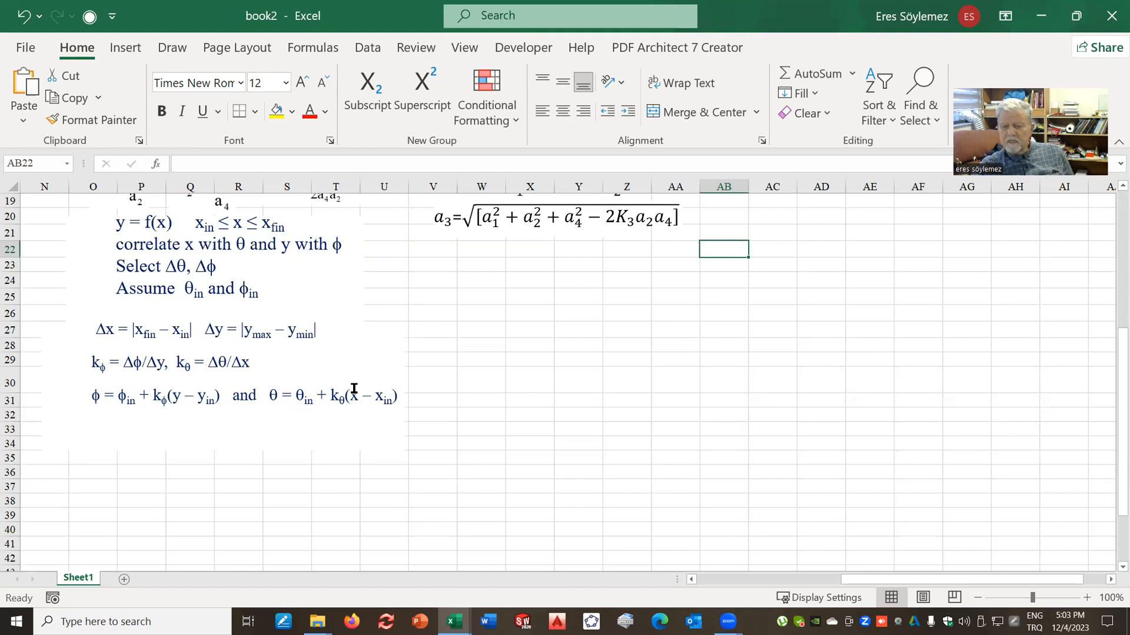
scroll(354, 393, "up", 3)
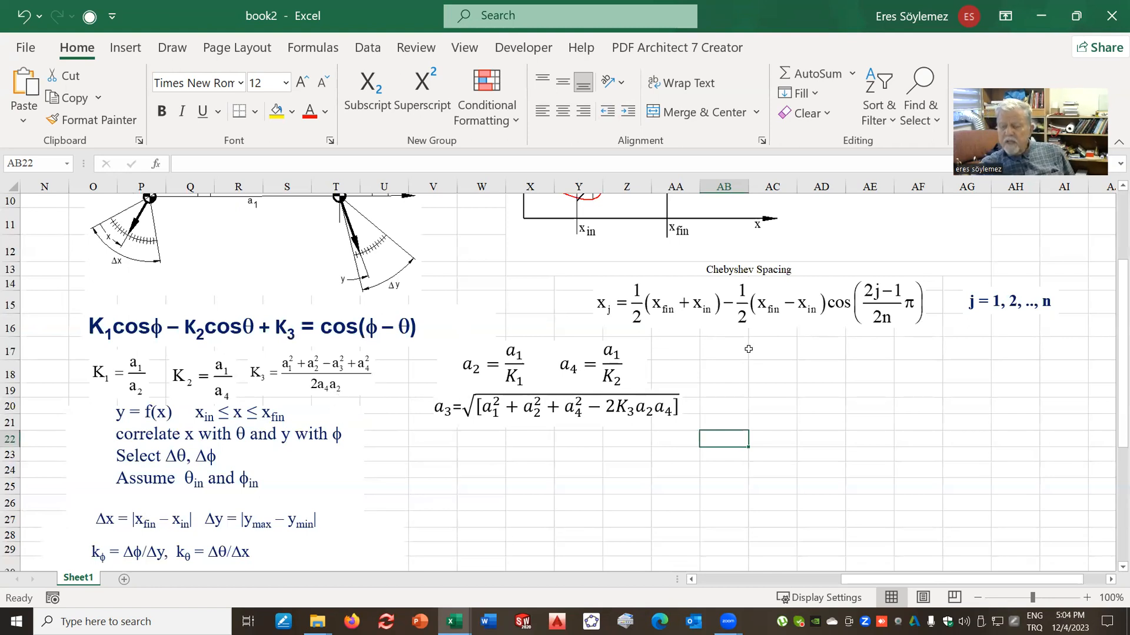
scroll(330, 377, "down", 3)
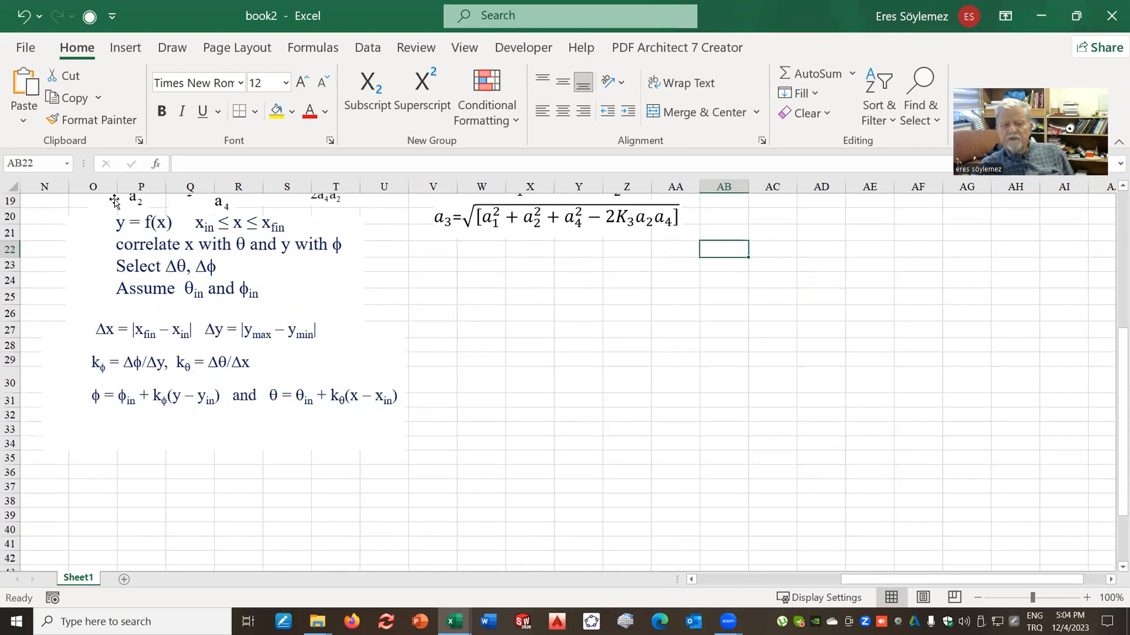
scroll(136, 240, "up", 3)
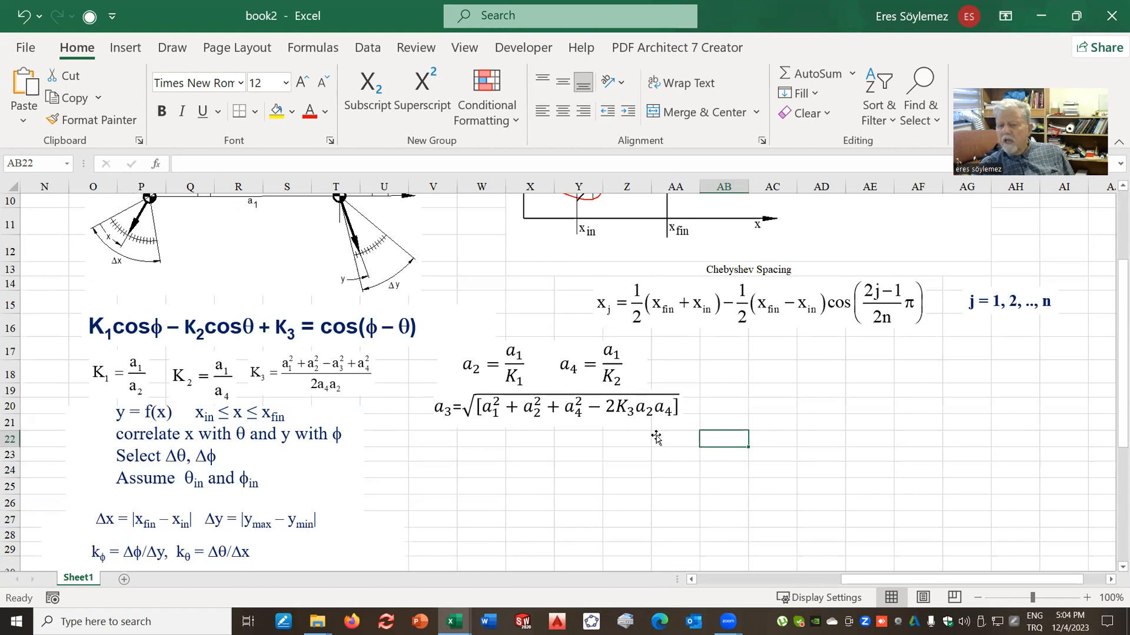
scroll(653, 436, "up", 3)
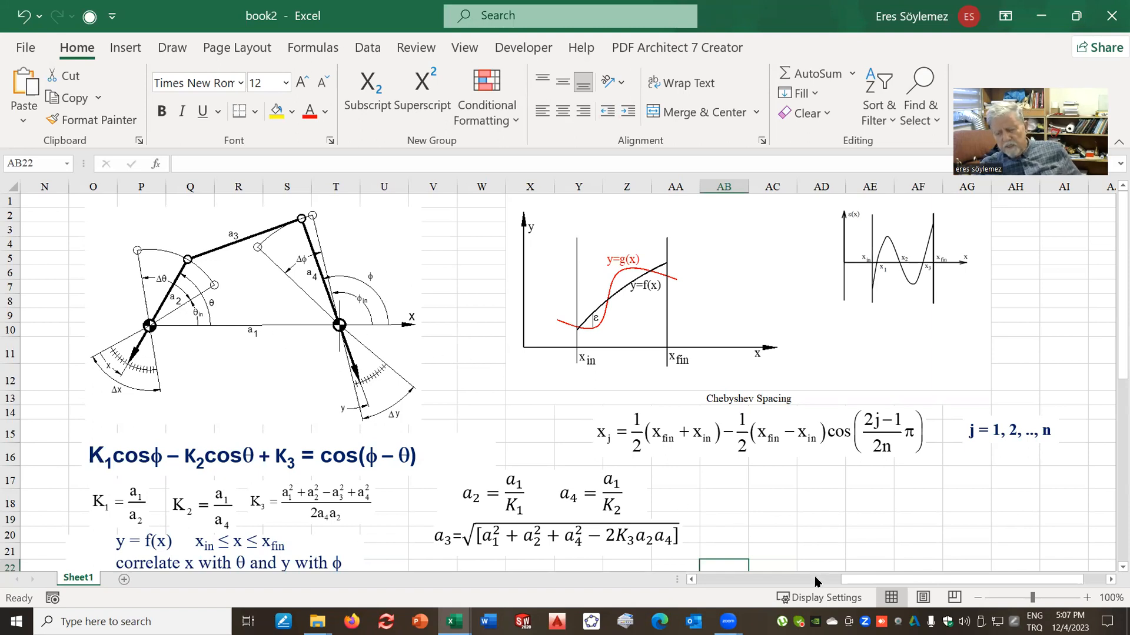
Widen the y = log(x) problem statement text box so its text fits on a single line.
left_click(704, 580)
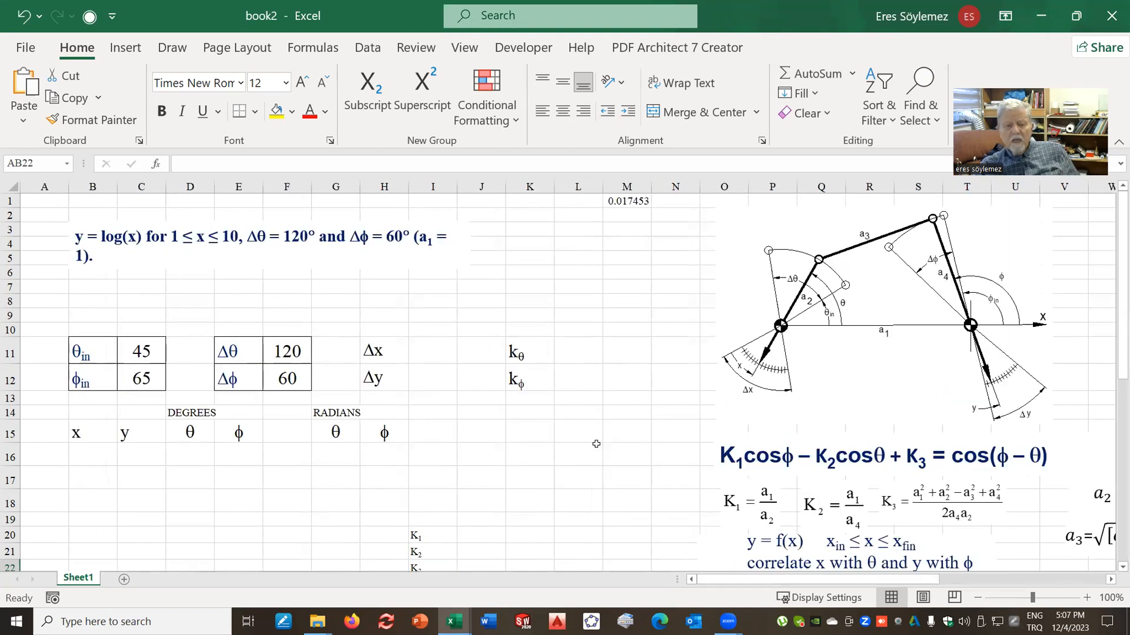
left_click(438, 238)
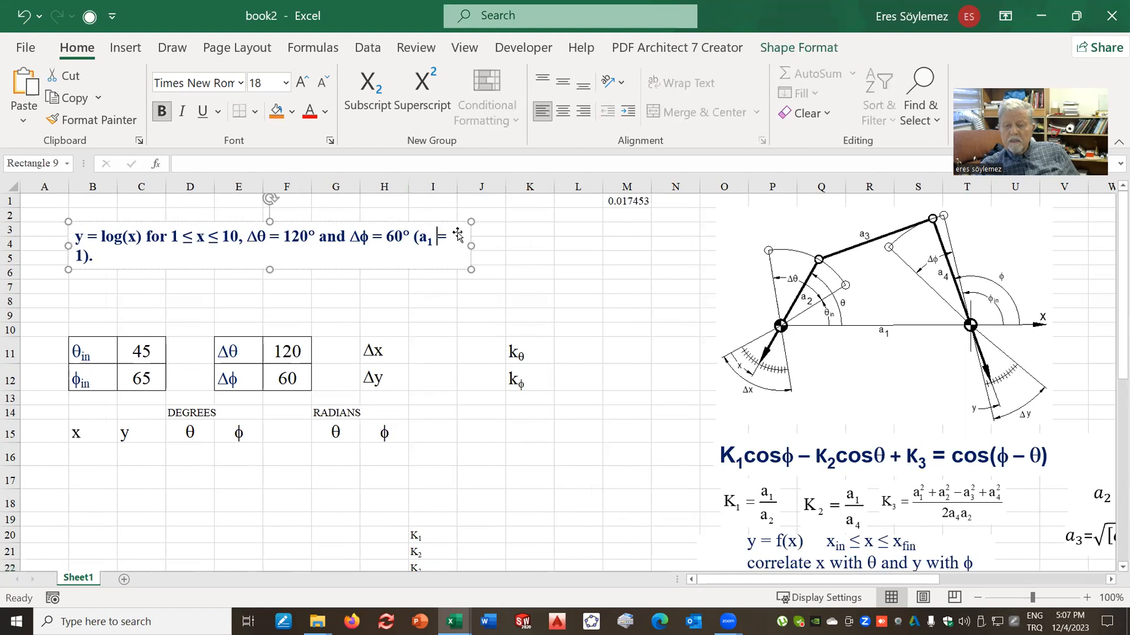
left_click_drag(474, 221, 495, 224)
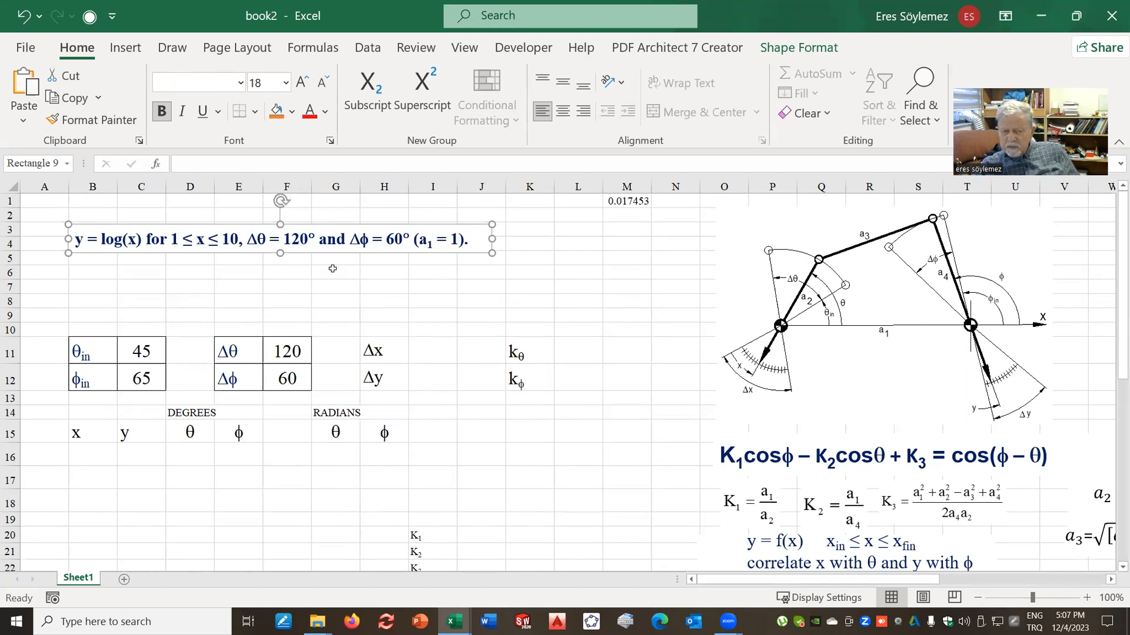
left_click(275, 266)
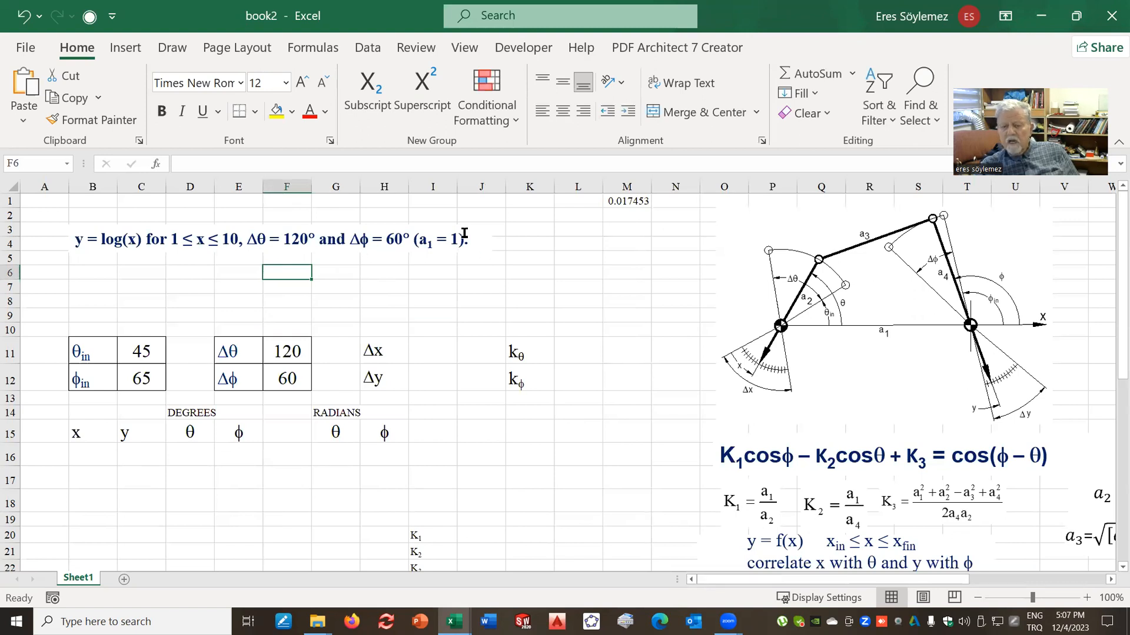
left_click(583, 233)
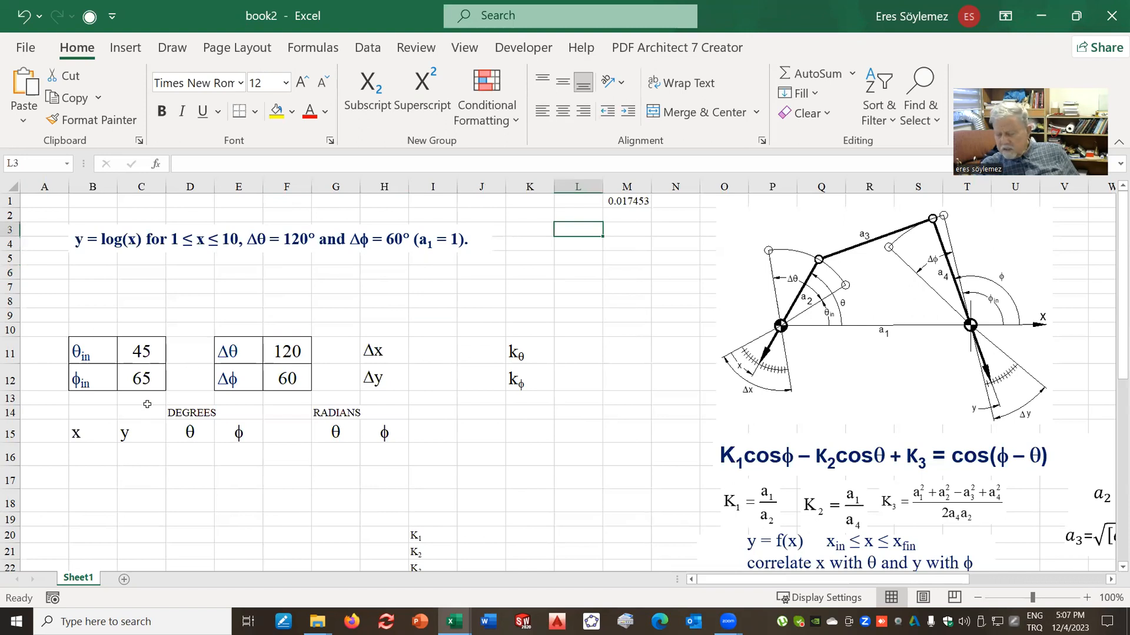
Enter 9 as the Δx value in cell I11.
left_click(138, 363)
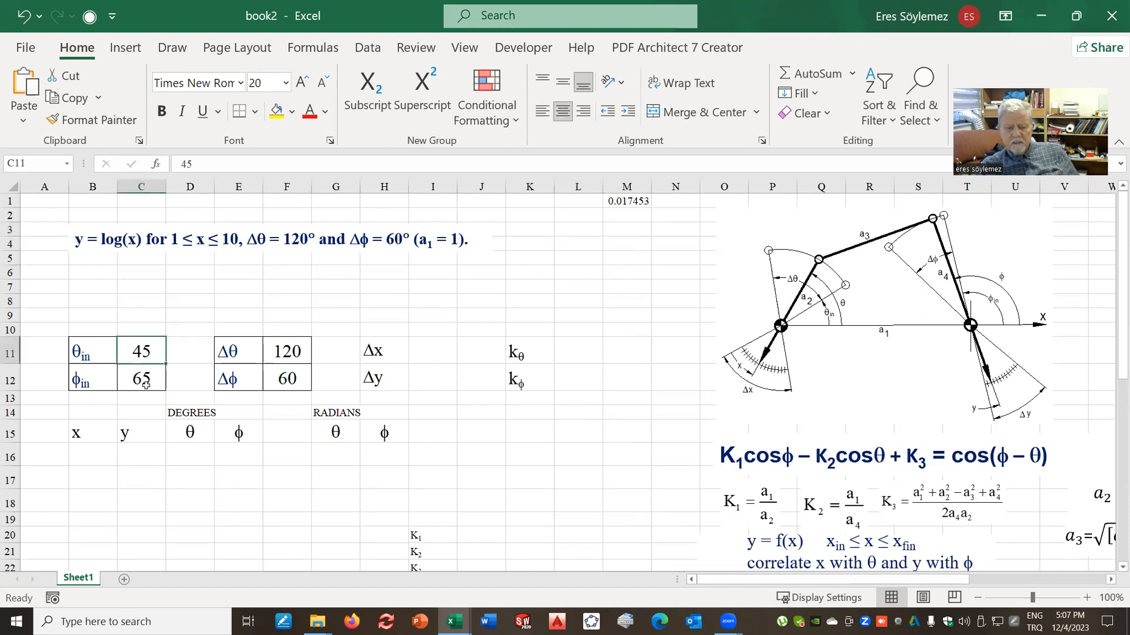
left_click(145, 382)
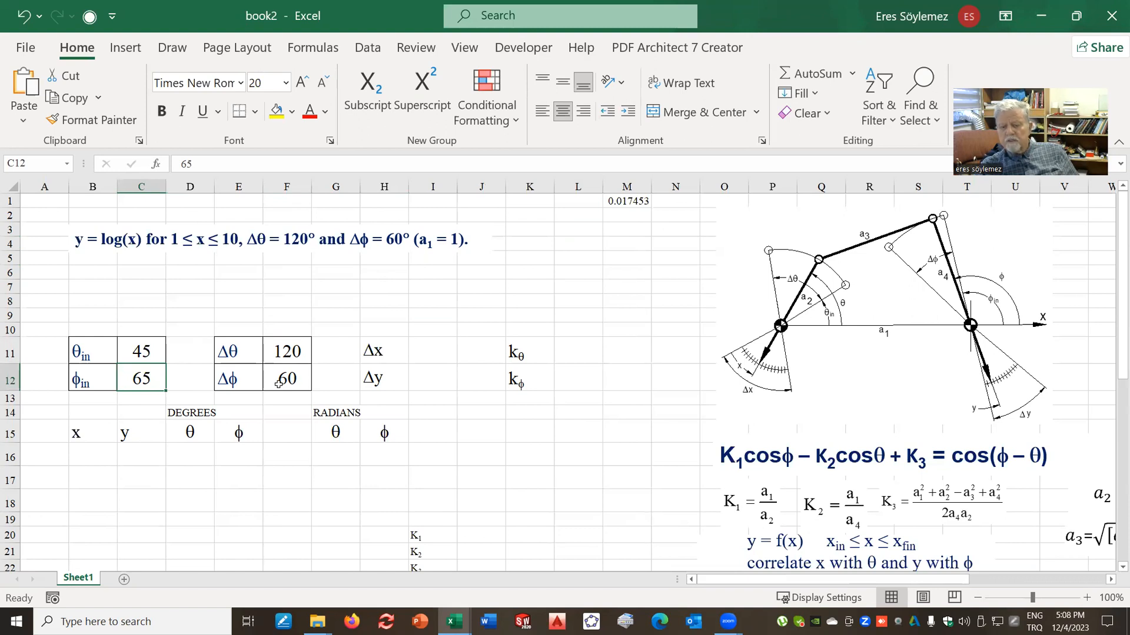
left_click(419, 355)
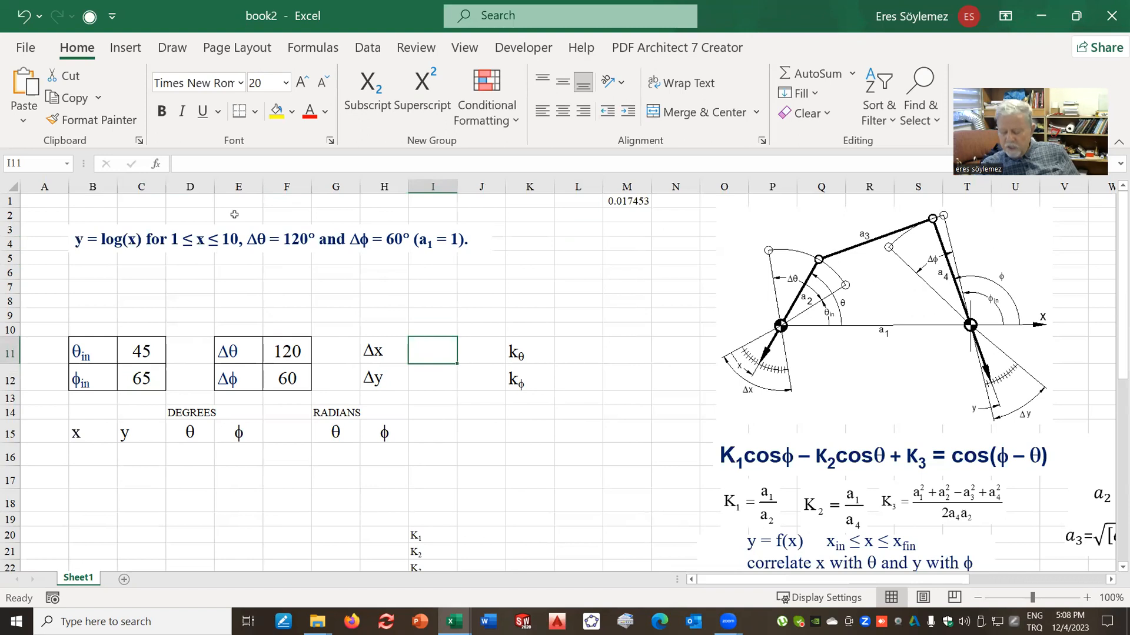
type("9")
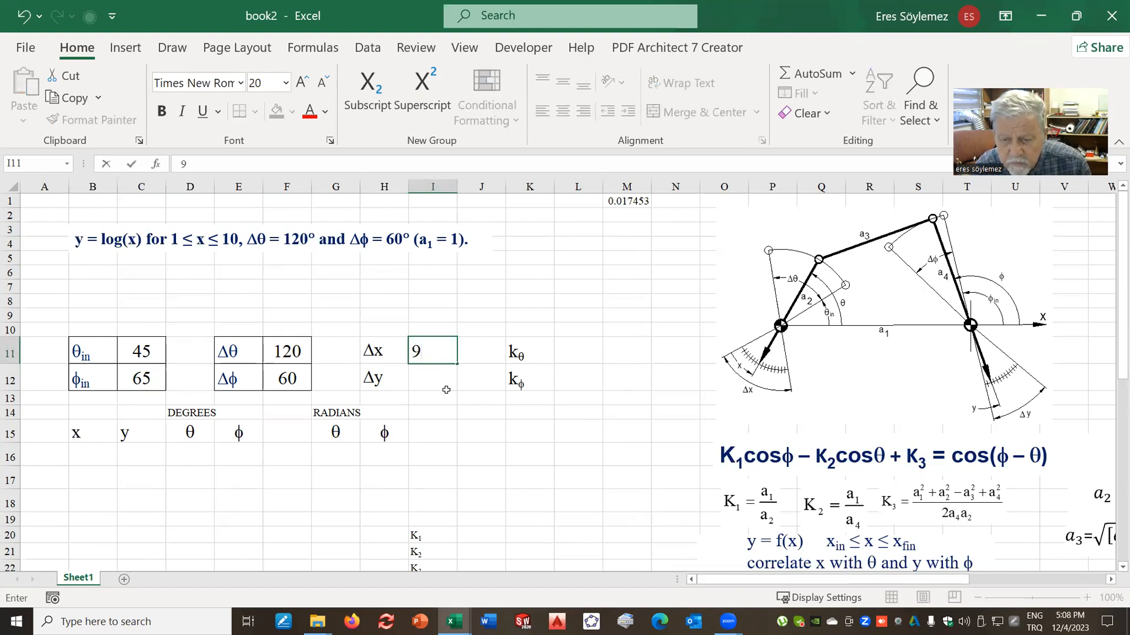
Calculate Δy in cell I12 with the formula =log(10).
left_click(425, 385)
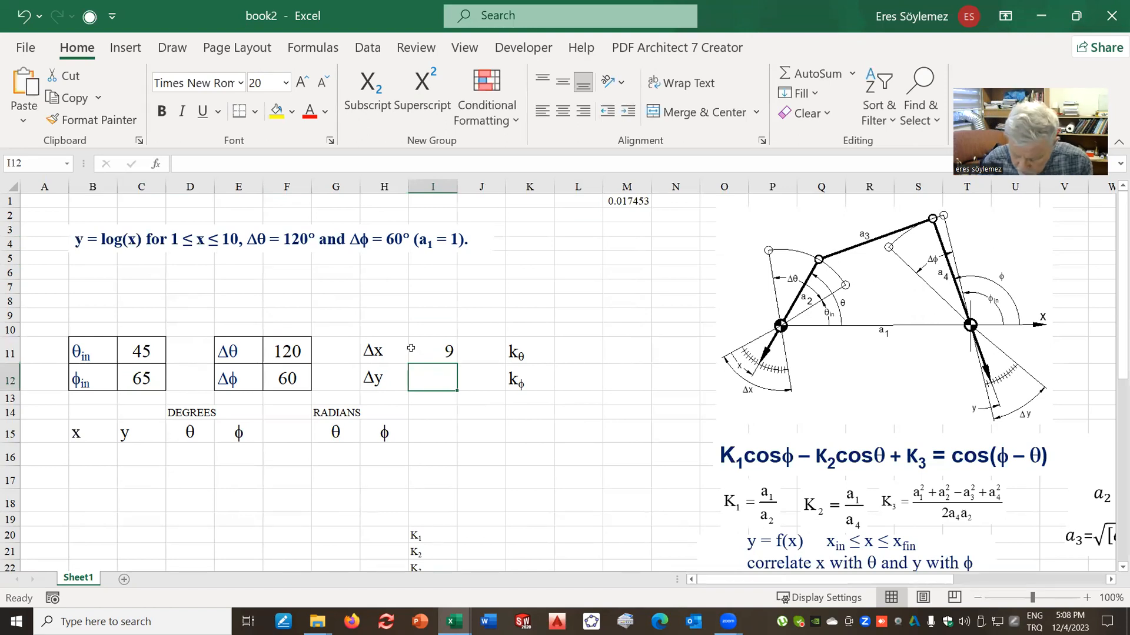
type("=")
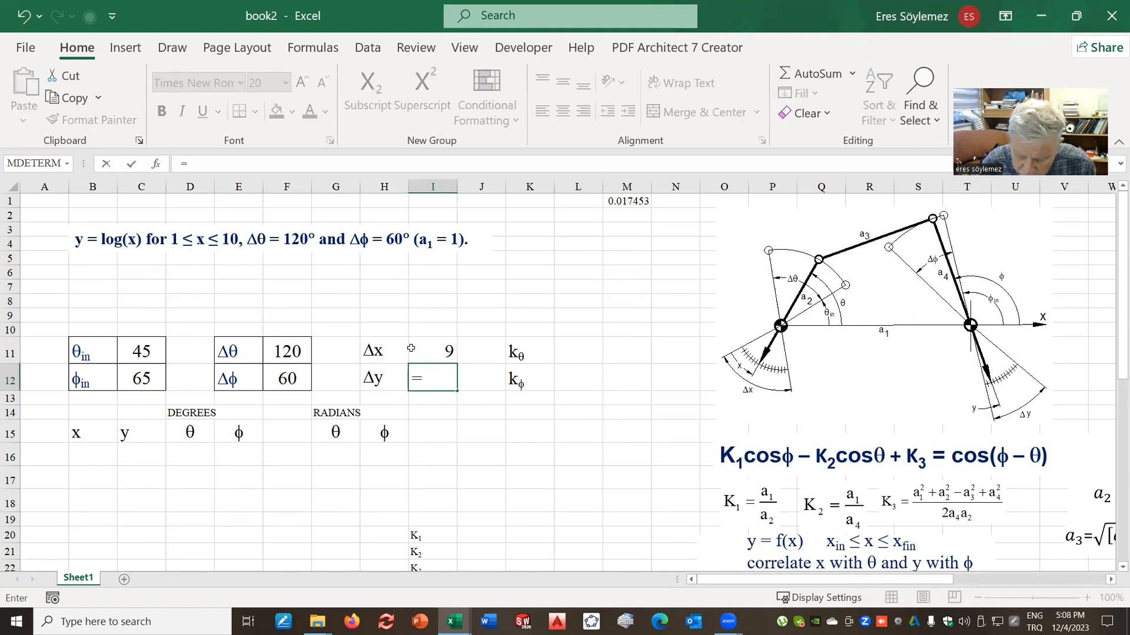
type("lag(")
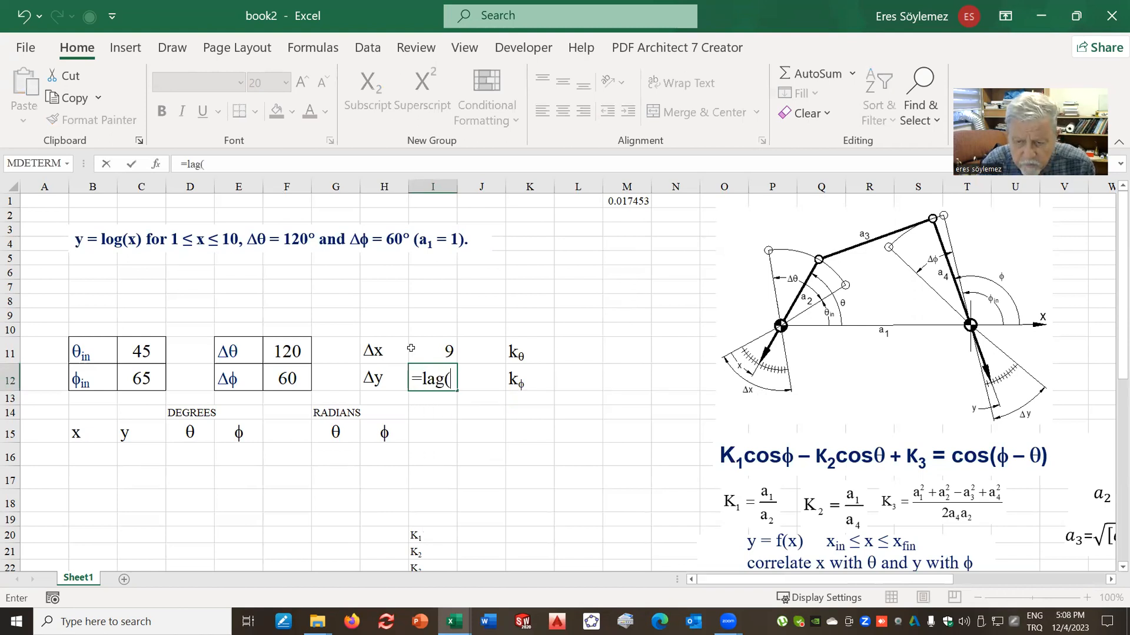
key("BackSpace")
key("BackSpace")
key("BackSpace")
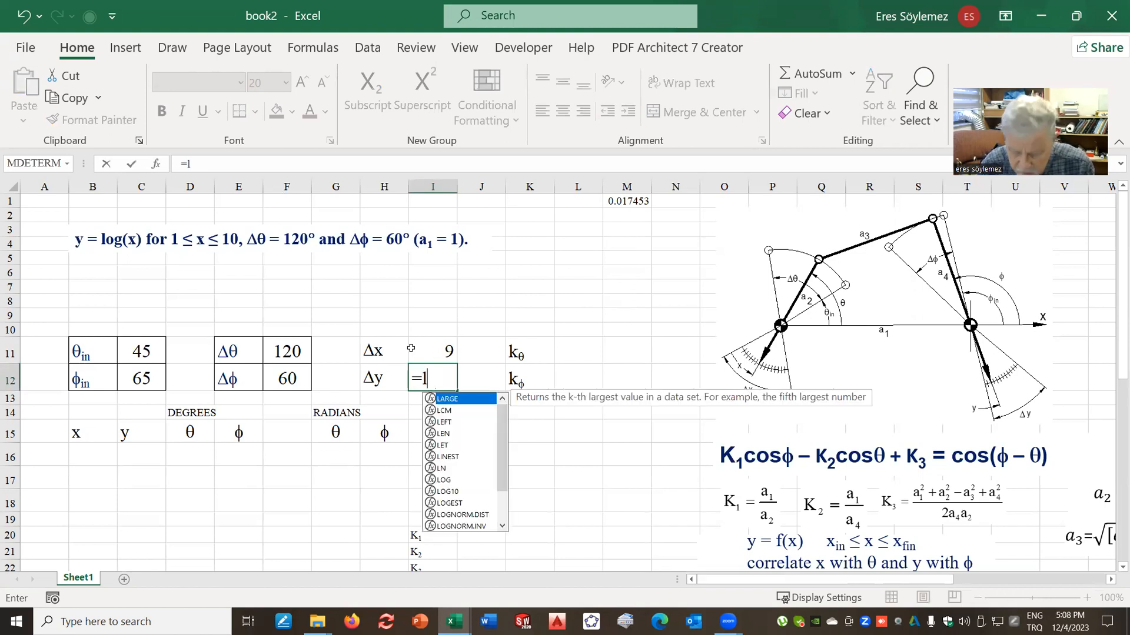
type("og(")
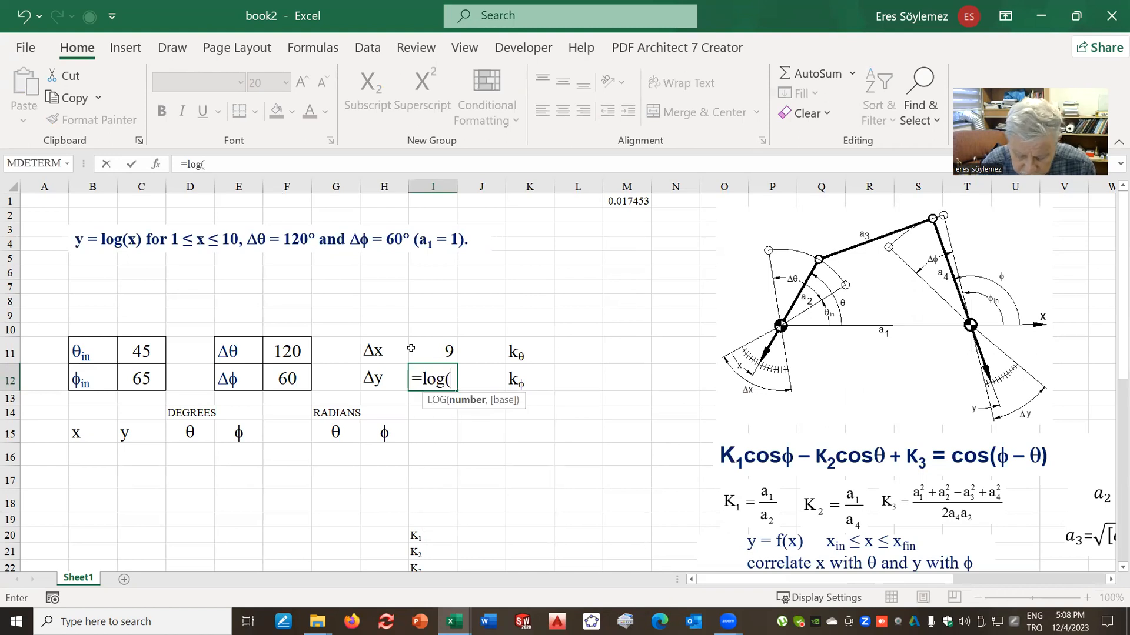
type("10)")
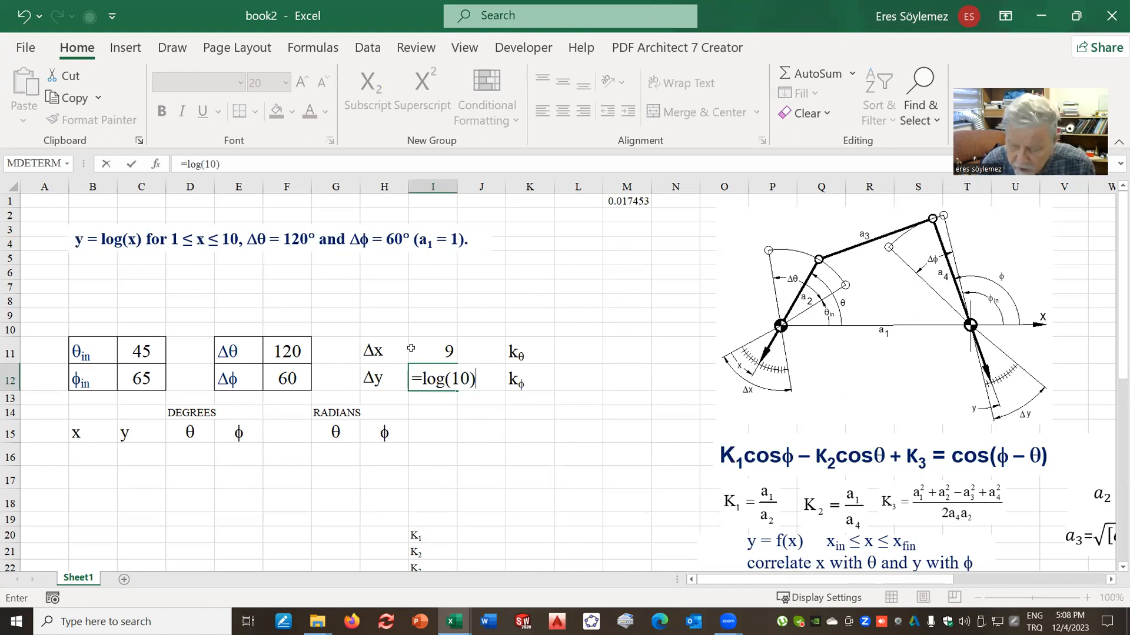
key("Return")
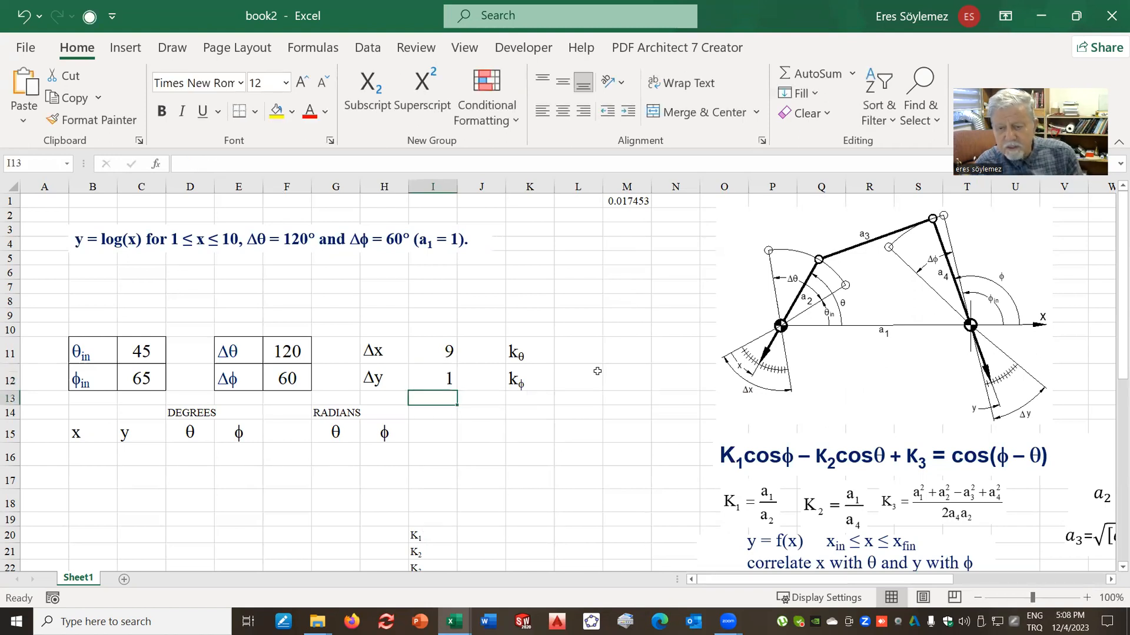
Calculate kθ in cell L11 by dividing Δθ by Δx with the formula =F11/I11.
left_click(579, 369)
left_click(582, 356)
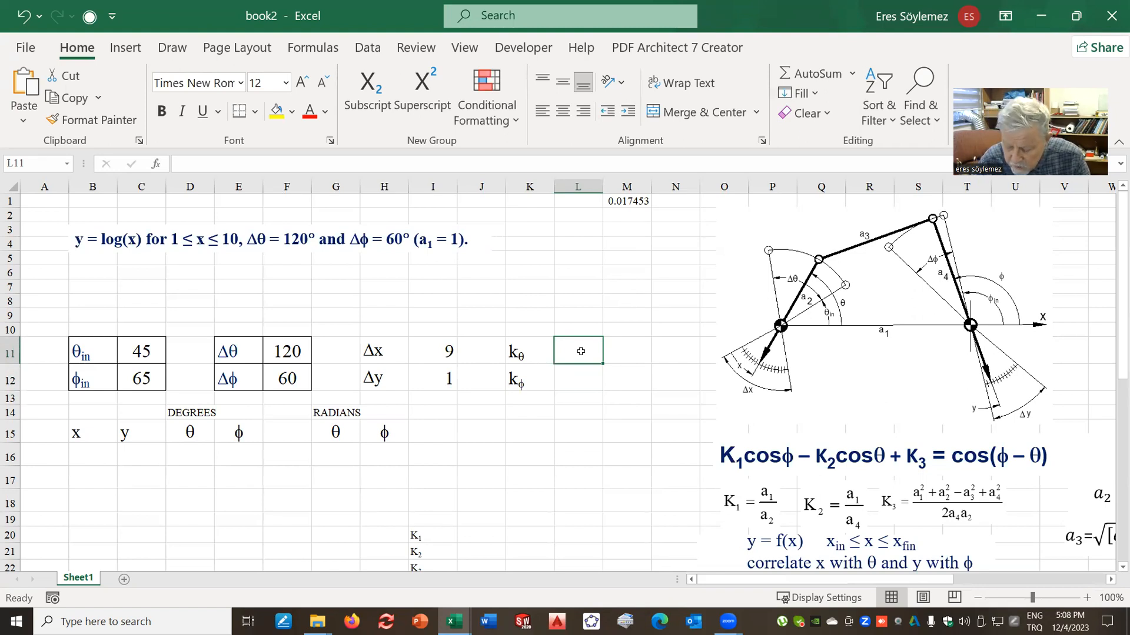
type("=")
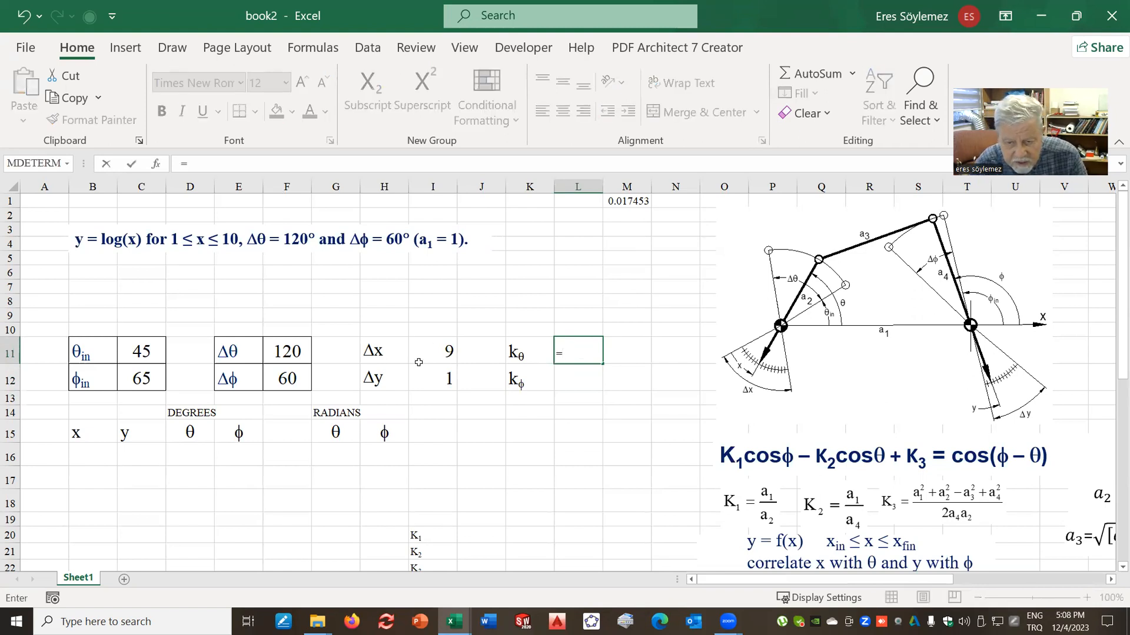
left_click(283, 350)
type("/")
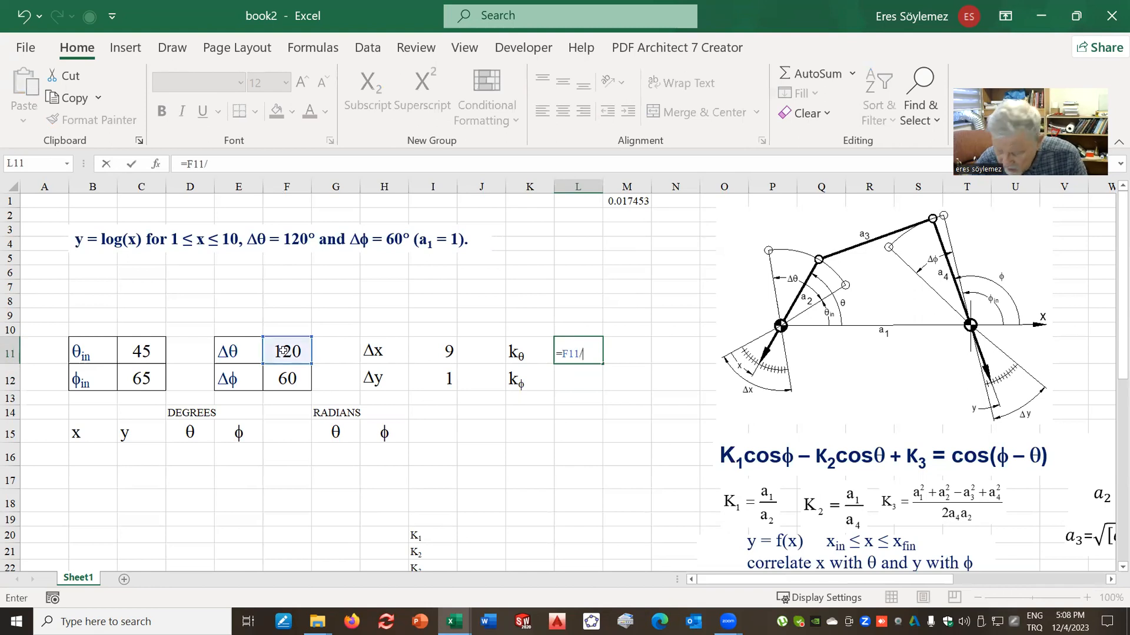
left_click(445, 357)
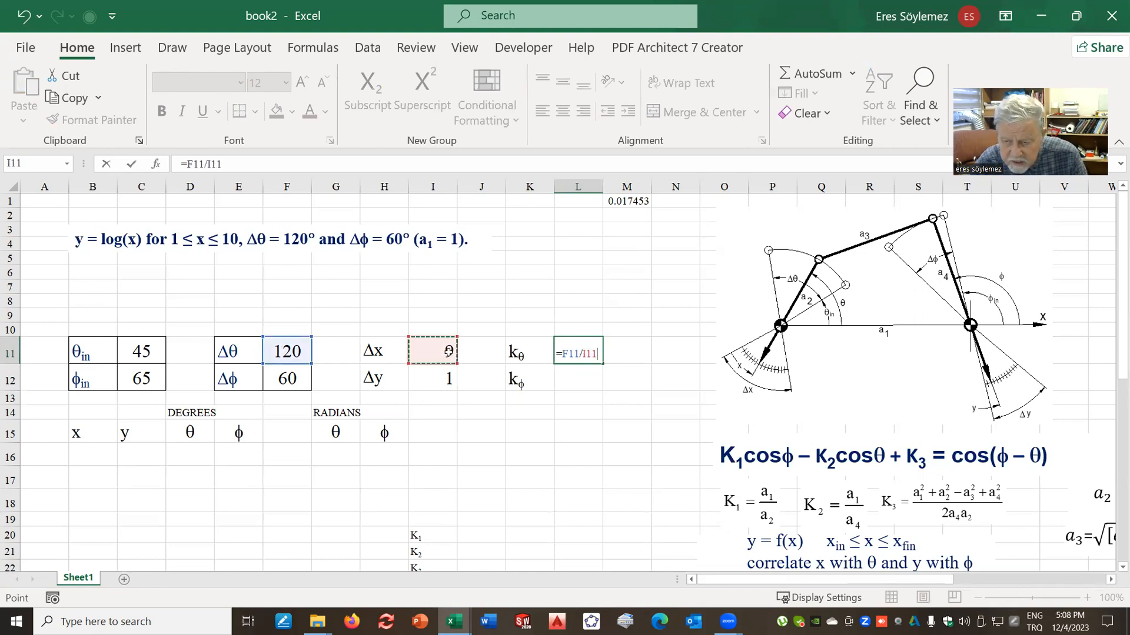
key("Return")
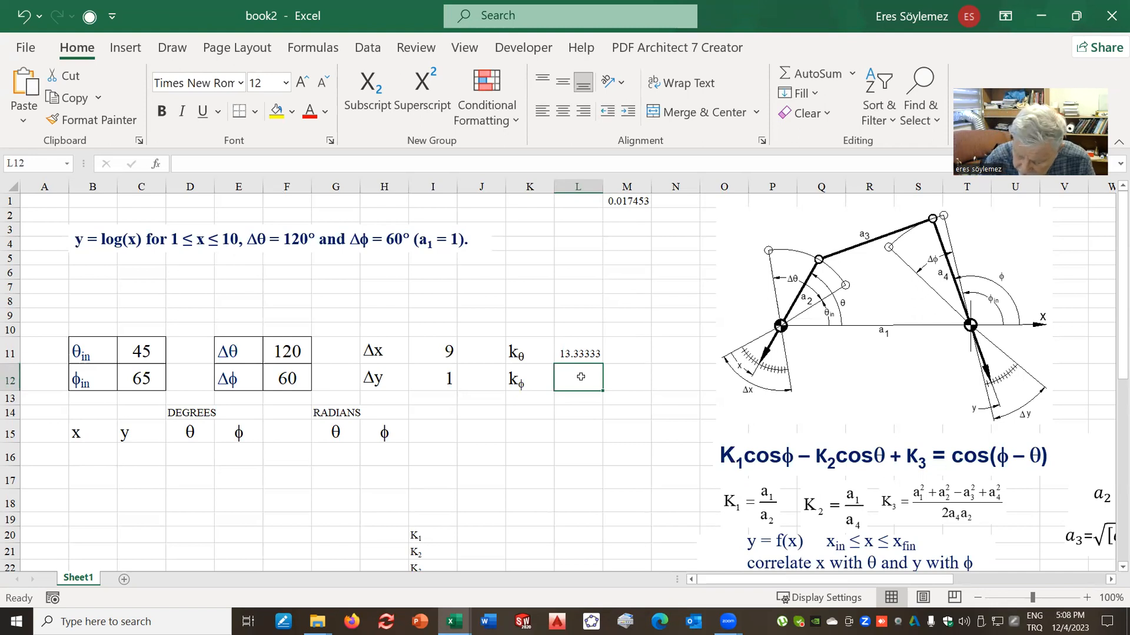
Calculate kφ in cell L12 by dividing Δφ by Δy with the formula =F12/I12.
type("=")
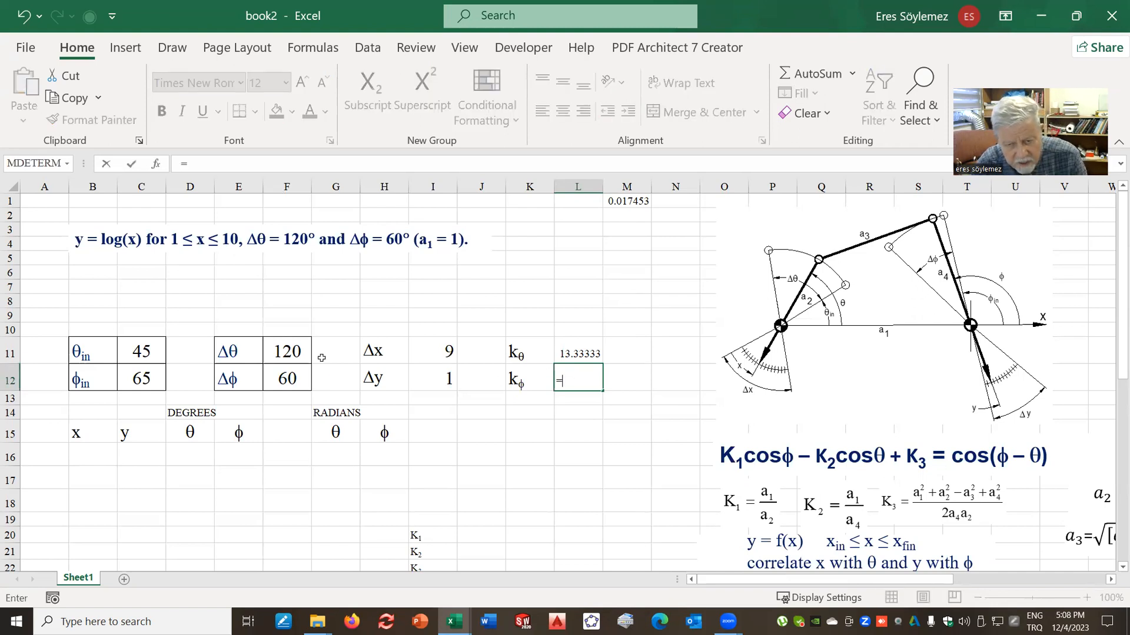
left_click(293, 378)
type("/")
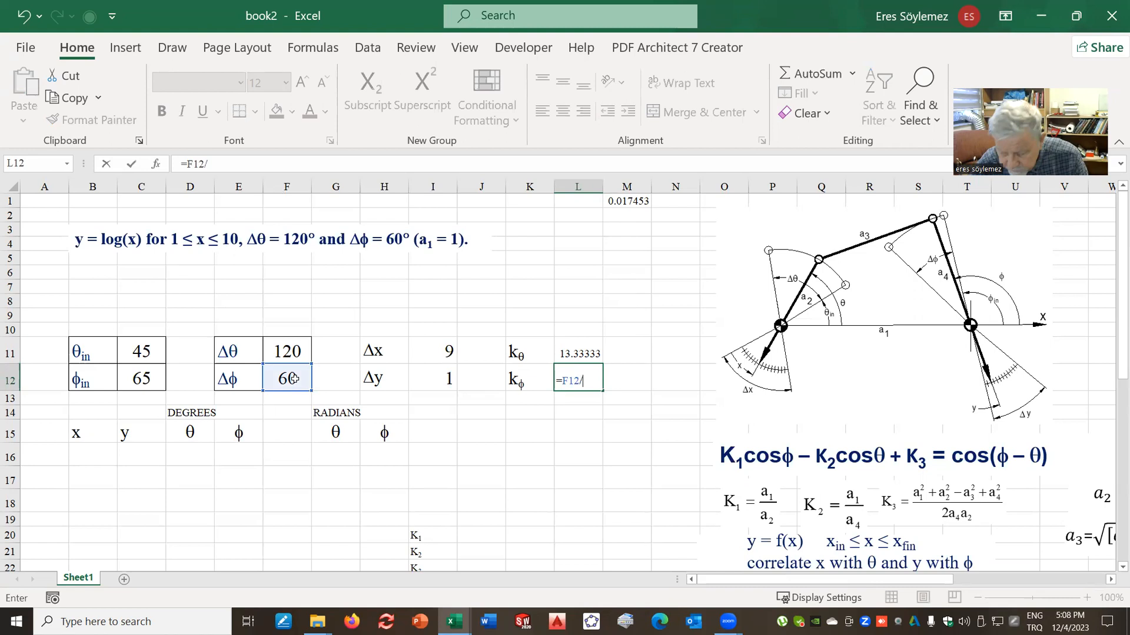
left_click(449, 378)
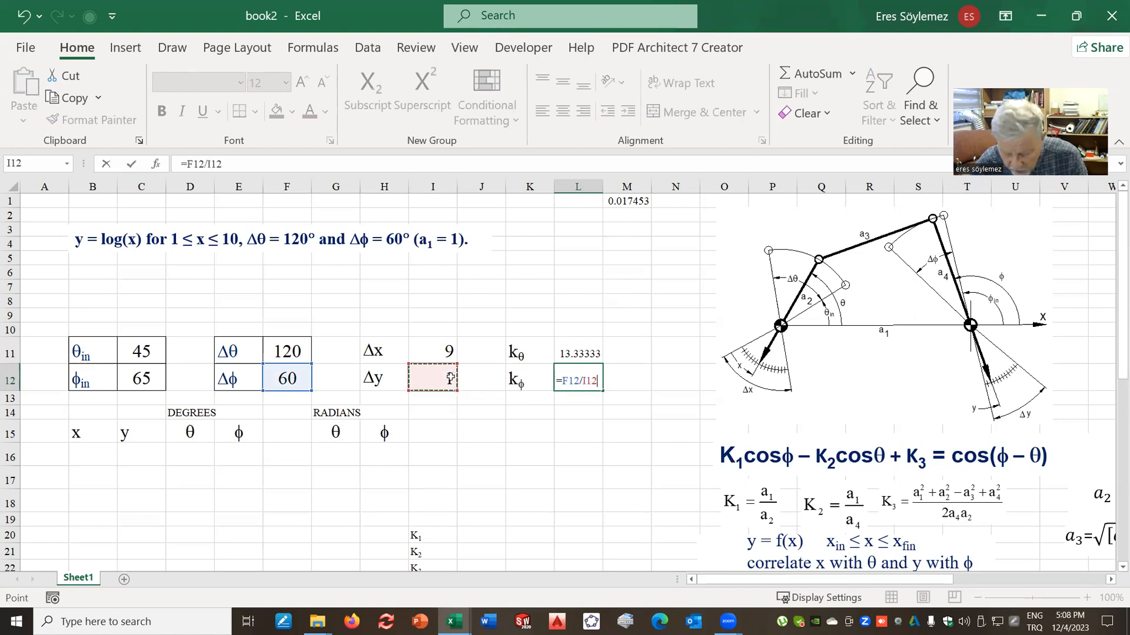
key("Return")
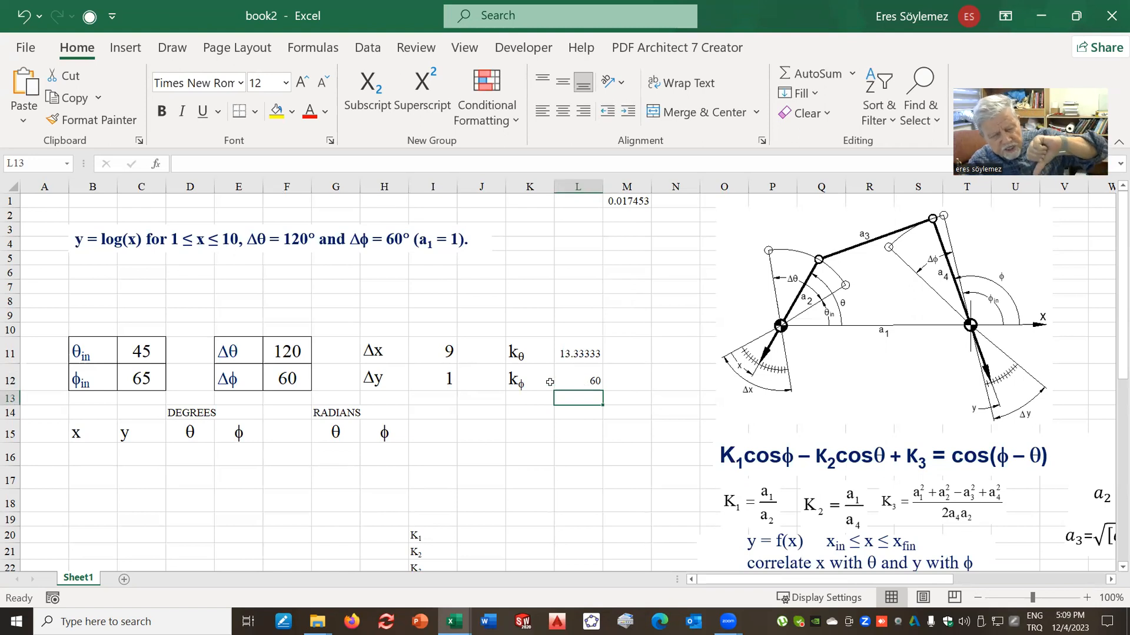
left_click(595, 351)
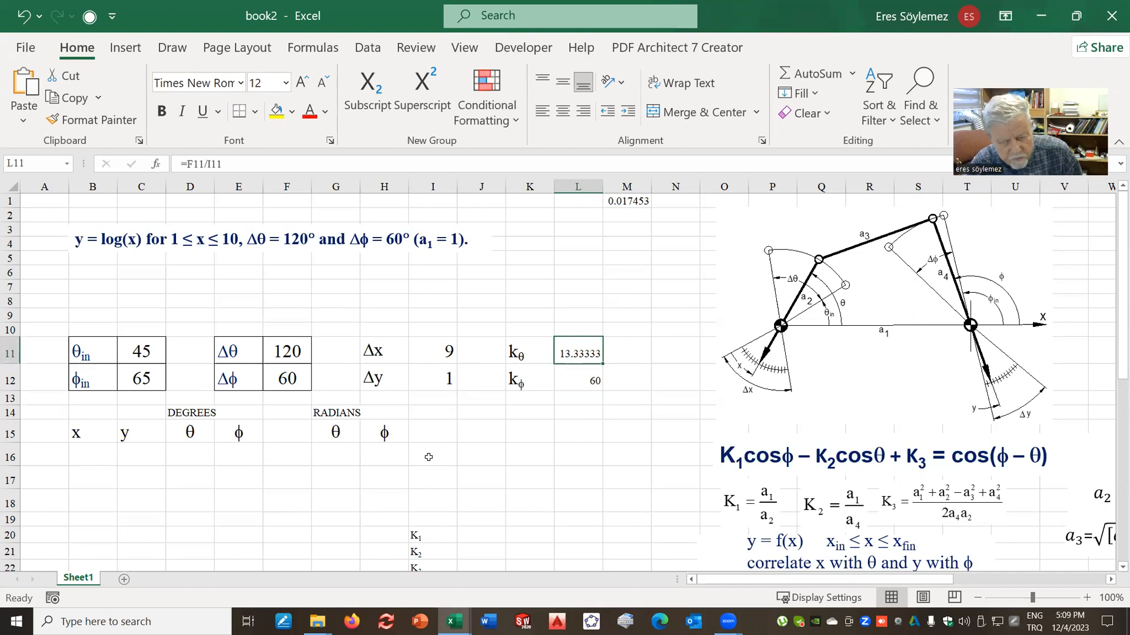
left_click(506, 377)
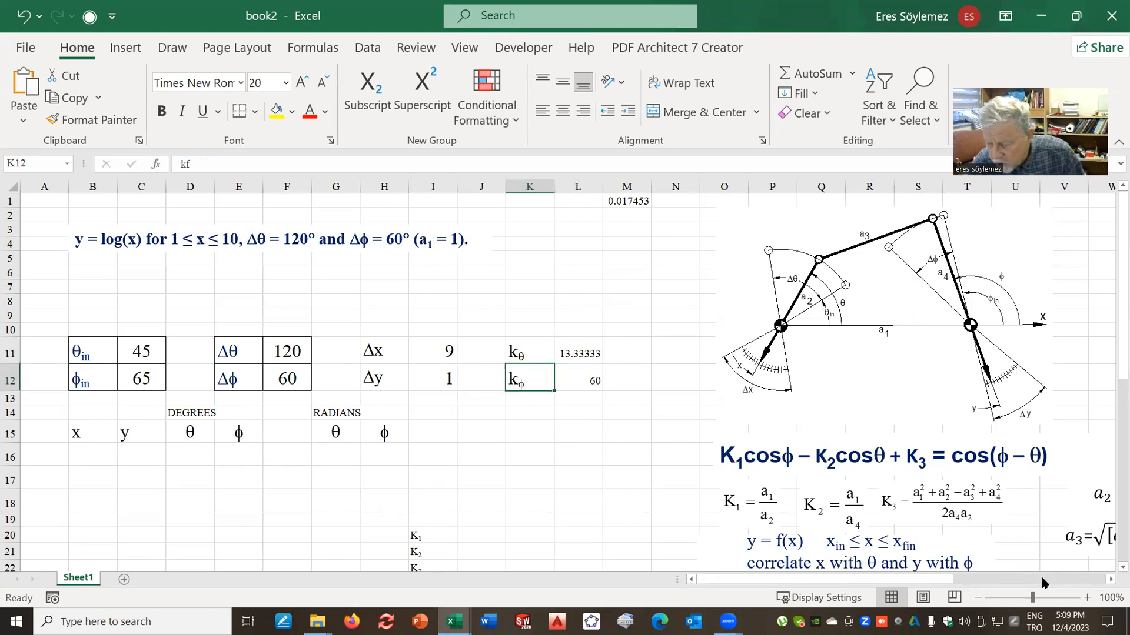
Move the Chebyshev spacing formula picture for xj to the empty rows between the problem statement and the θin/Δθ input tables.
left_click(1112, 580)
left_click(1112, 581)
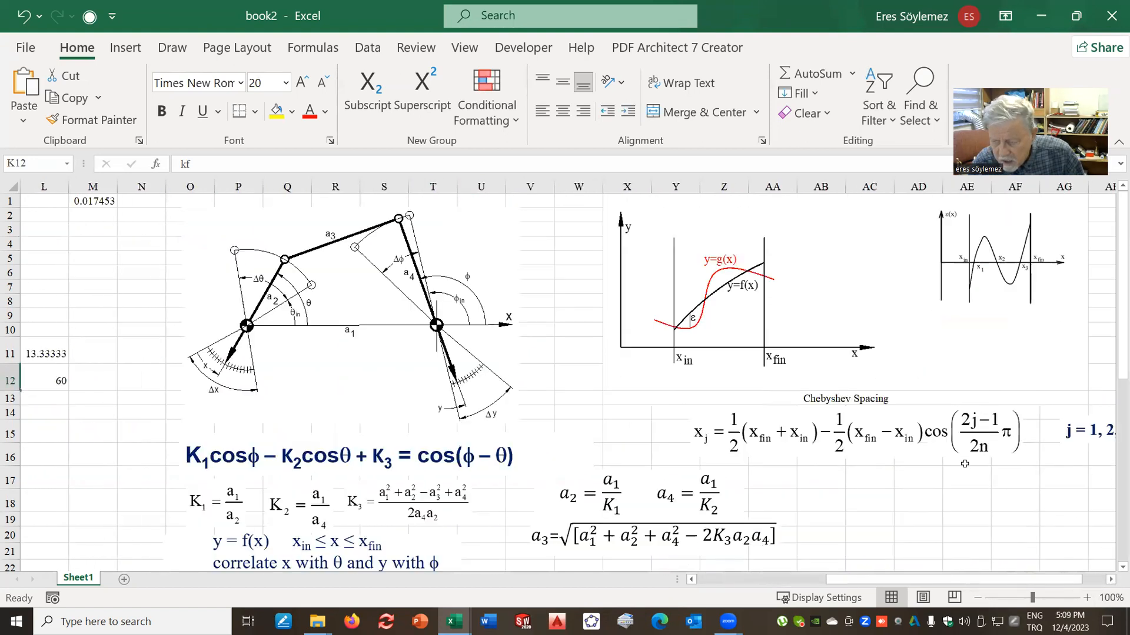
left_click_drag(897, 417, 119, 393)
left_click(692, 581)
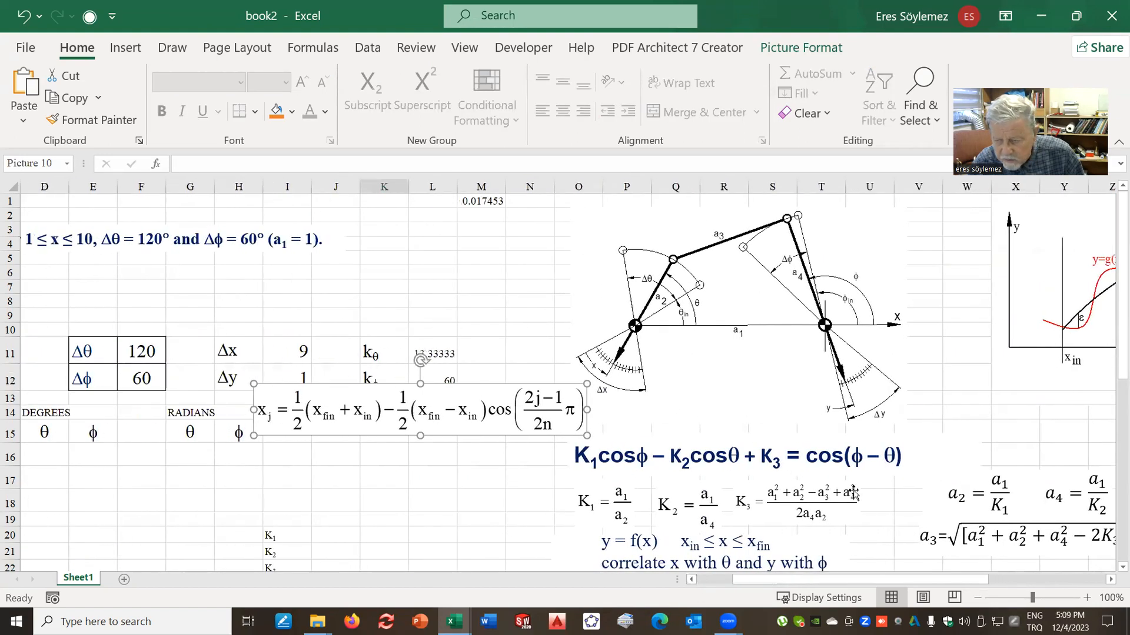
left_click_drag(492, 383, 247, 263)
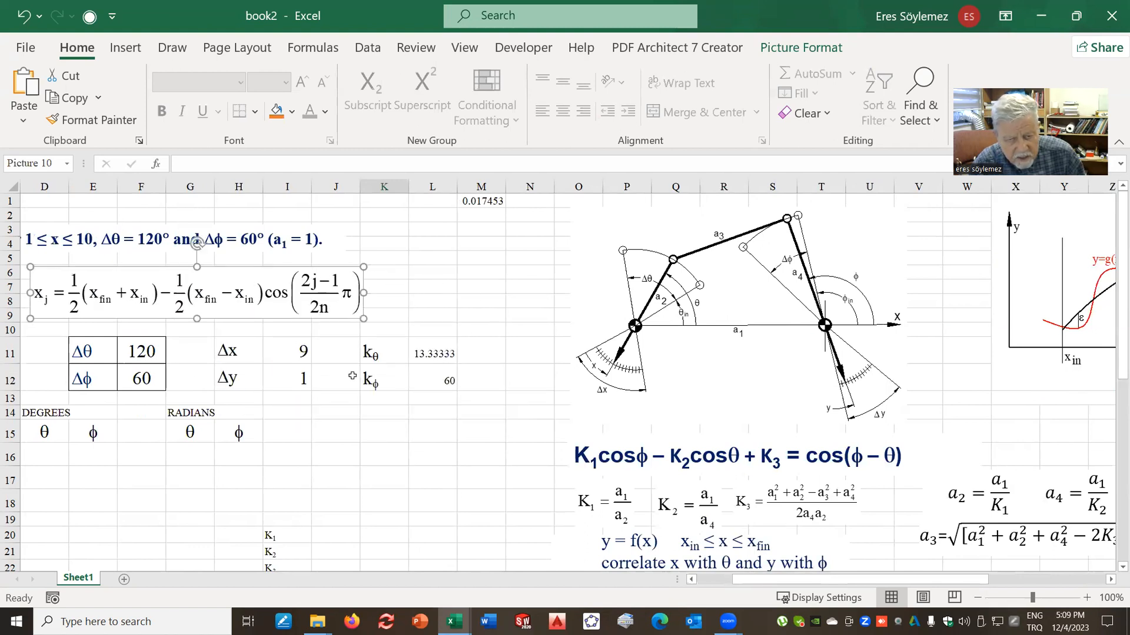
Calculate the first Chebyshev precision point x in cell B16 with the formula =11/2-9/2*cos(pi()/6).
left_click(693, 580)
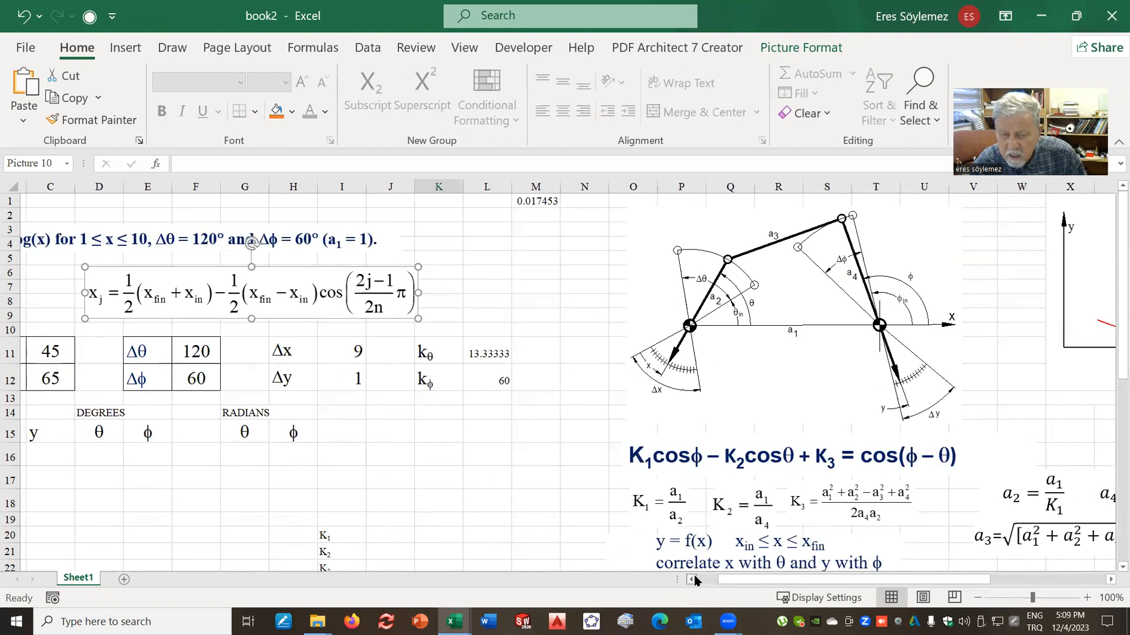
left_click(695, 580)
left_click(695, 580)
left_click(89, 465)
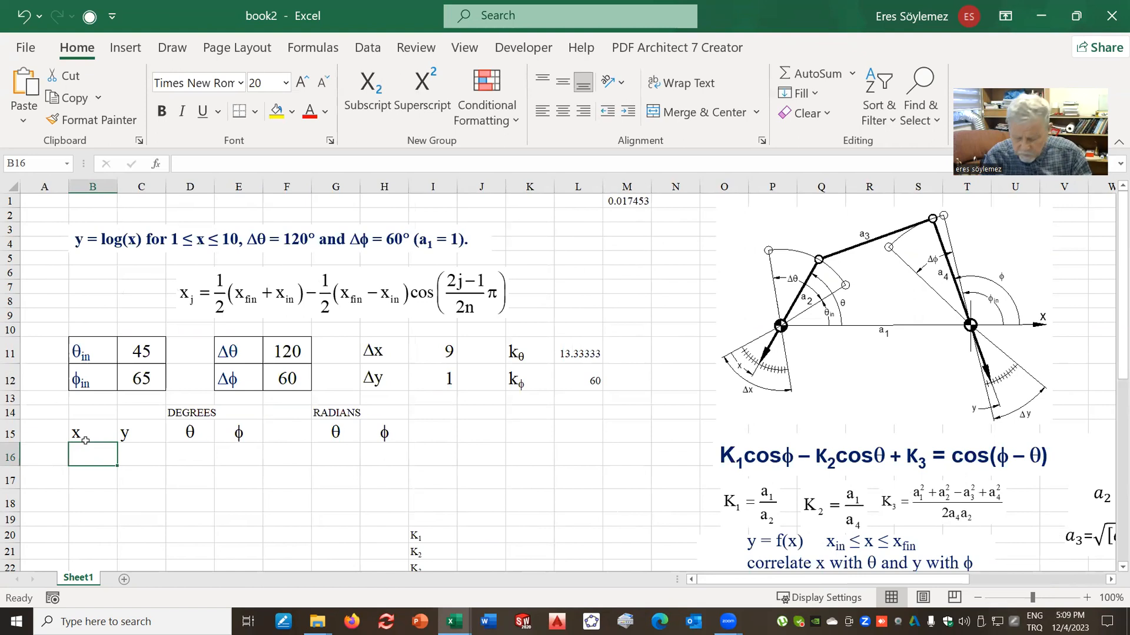
type("=")
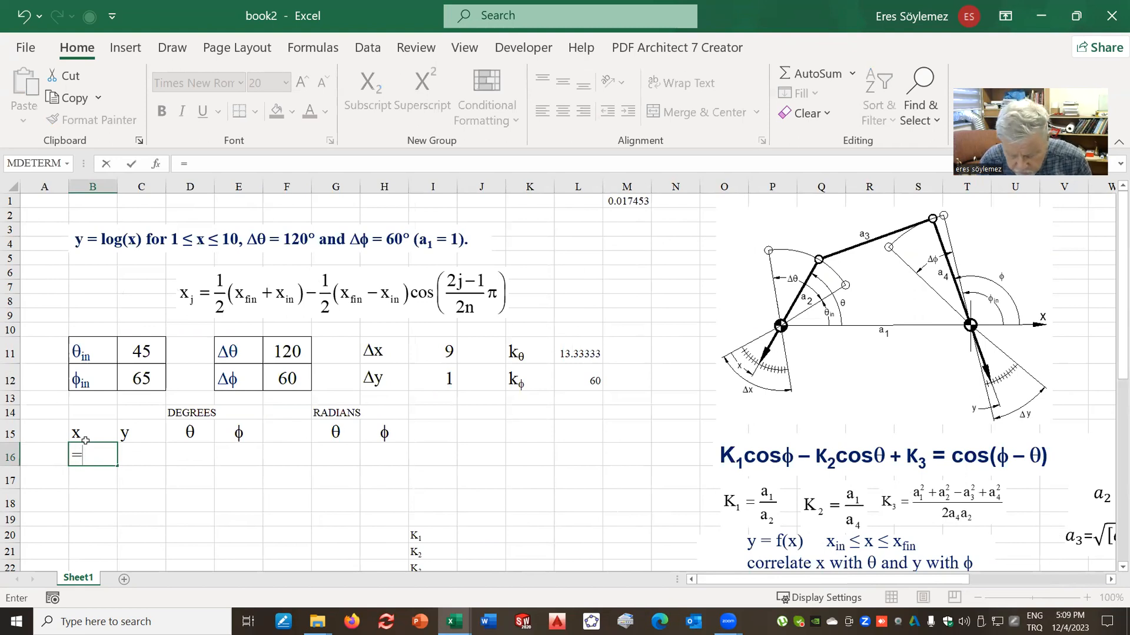
type("11/2-")
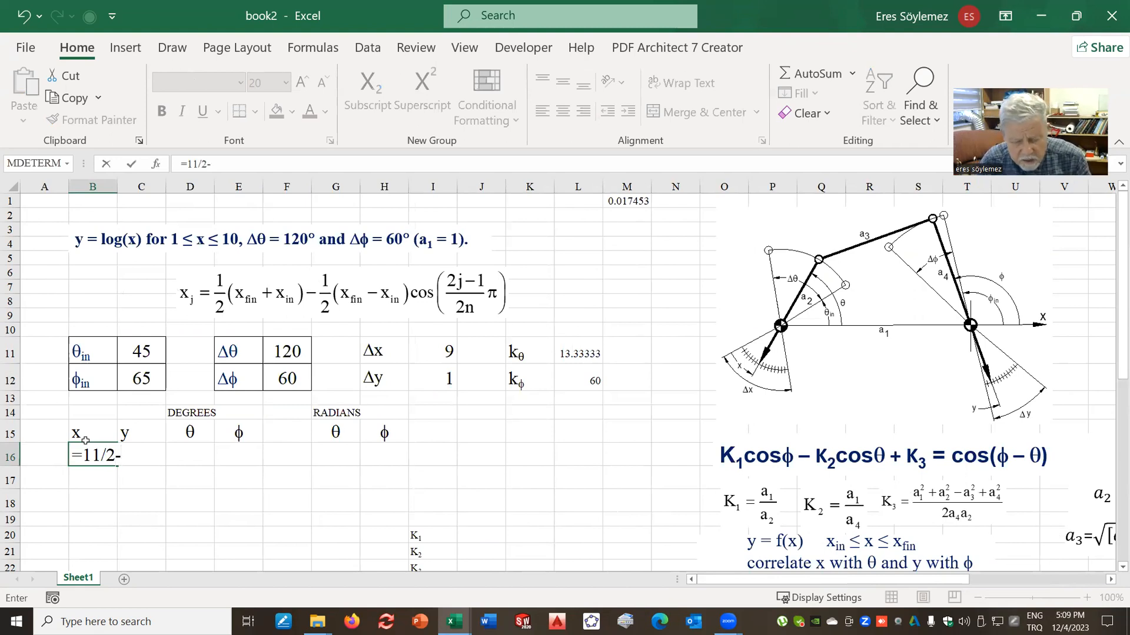
type("9/2*")
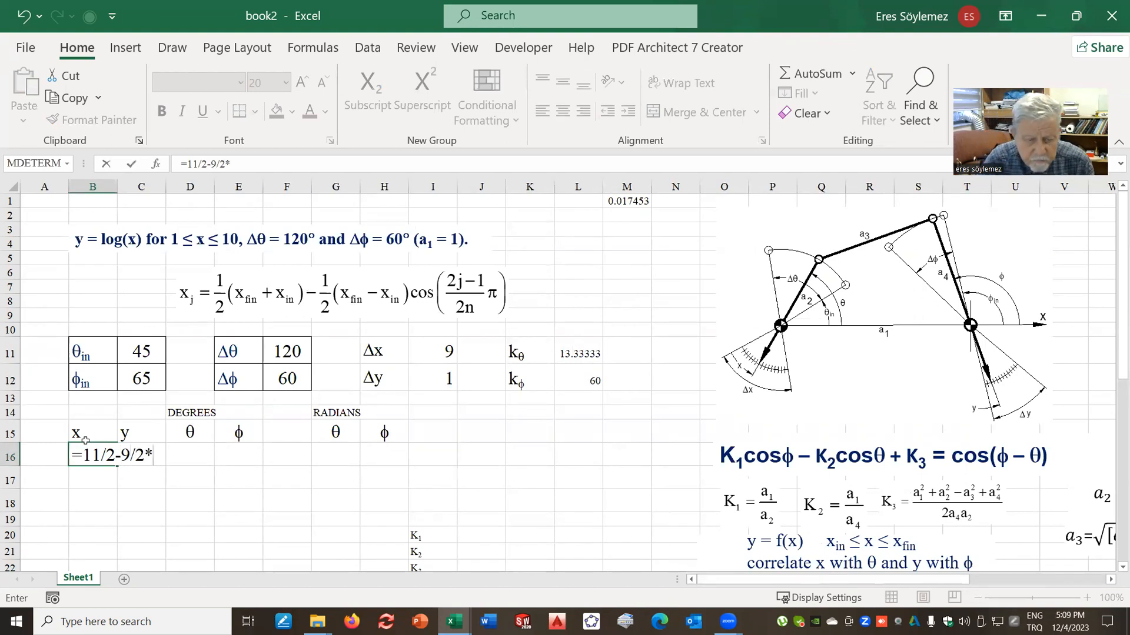
type("(")
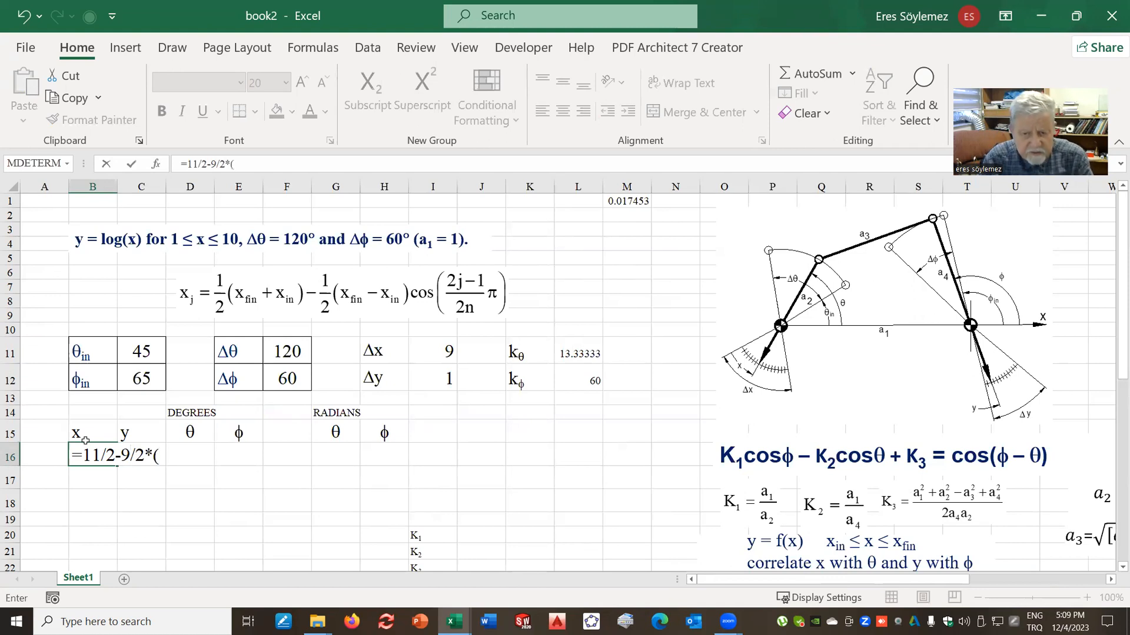
key("BackSpace")
type("cos(")
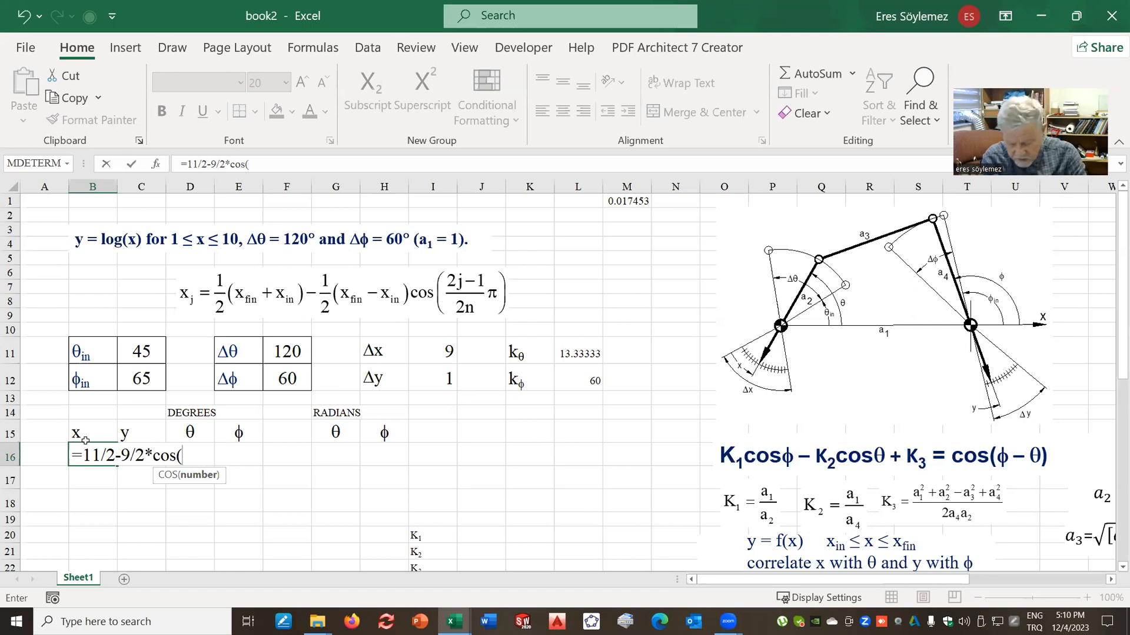
type("pi()")
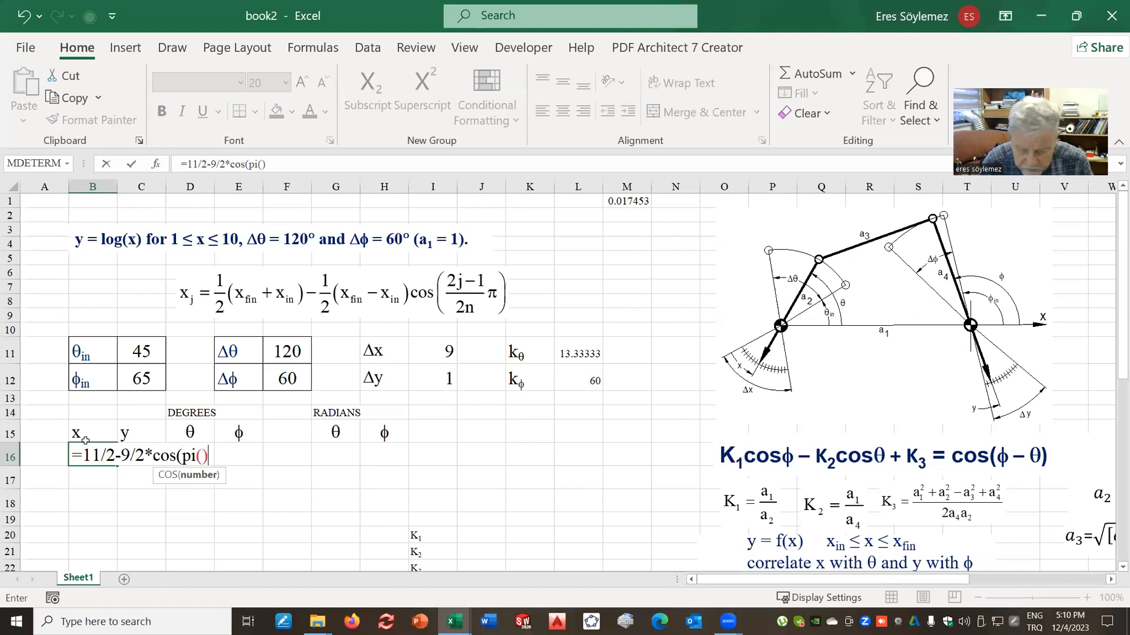
type("/")
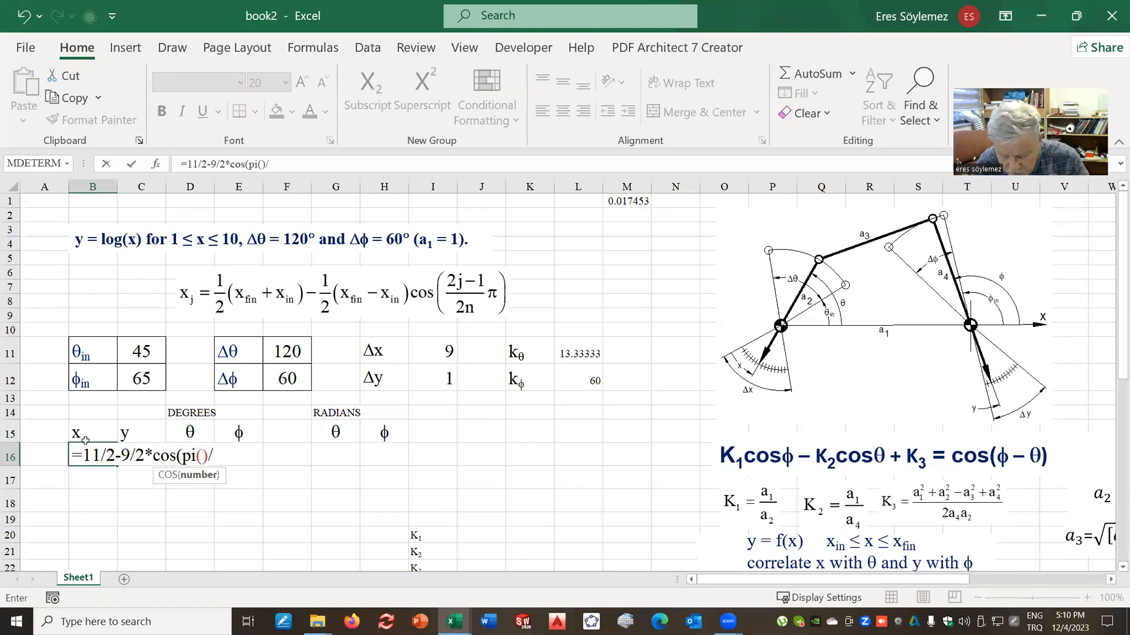
type("6)")
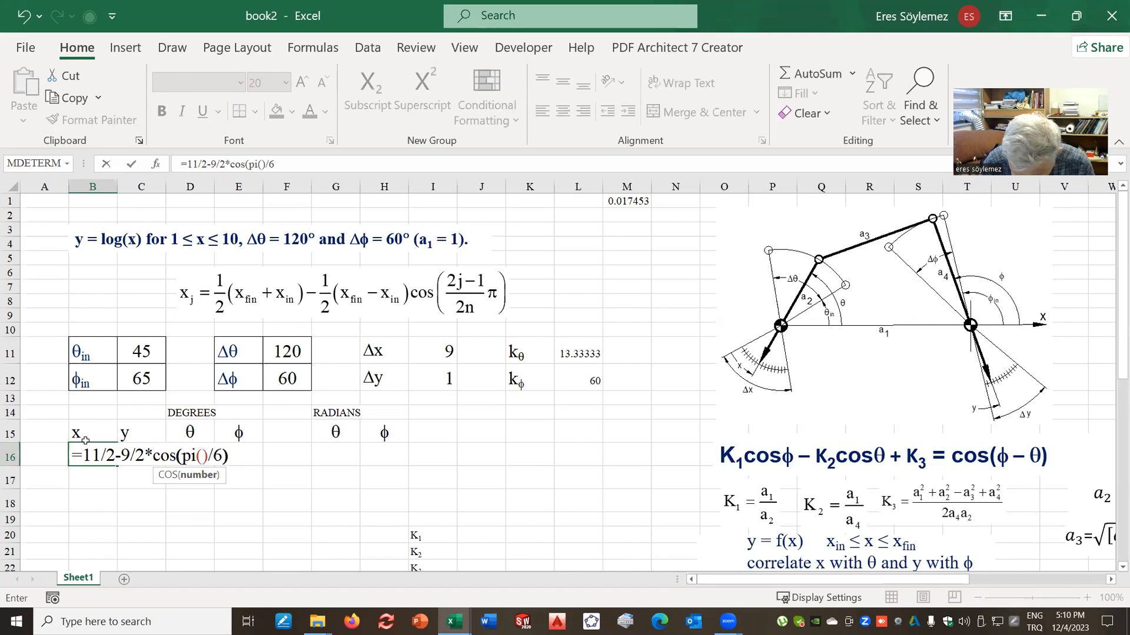
key("Return")
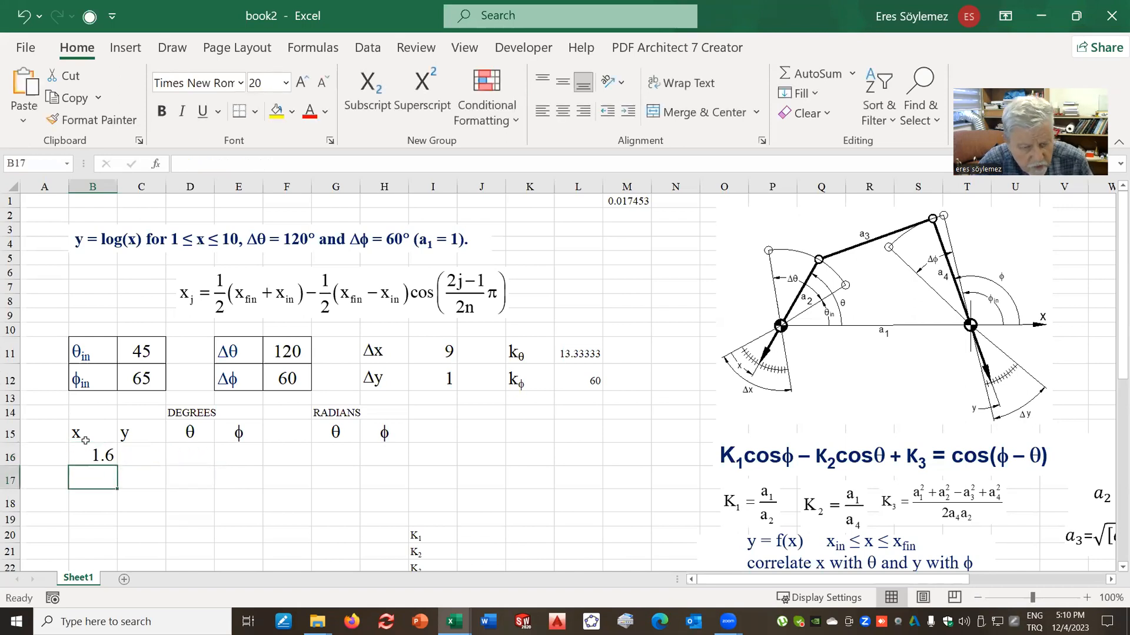
Copy the x formula from B16 down to B18 and change the cosine argument in B17 to PI()/2.
left_click(89, 461)
left_click_drag(116, 465, 128, 520)
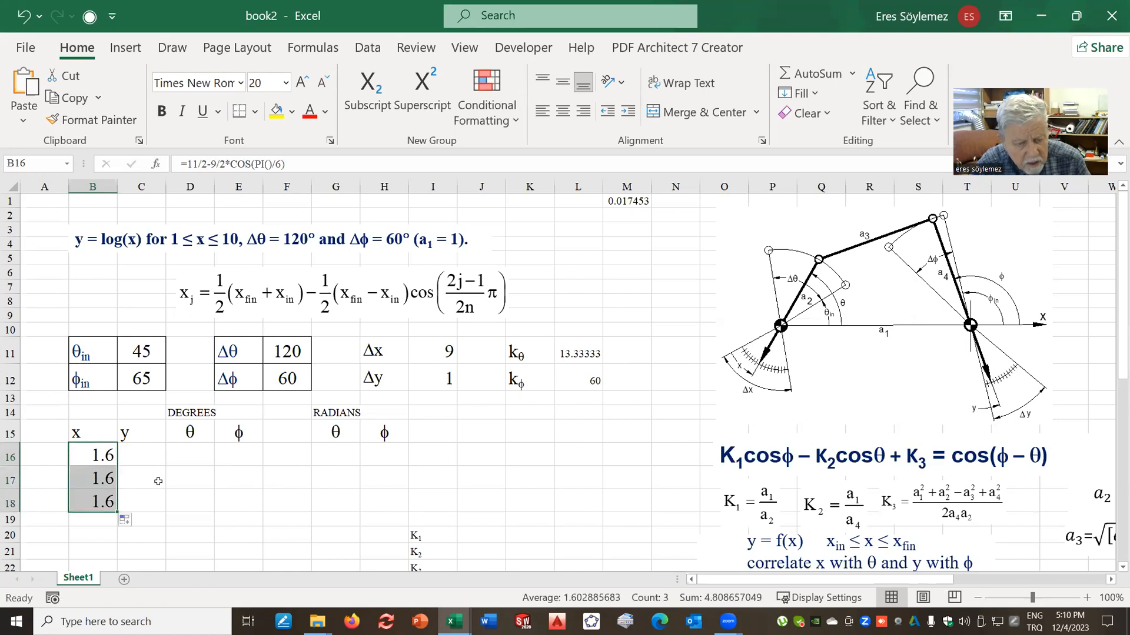
left_click(100, 480)
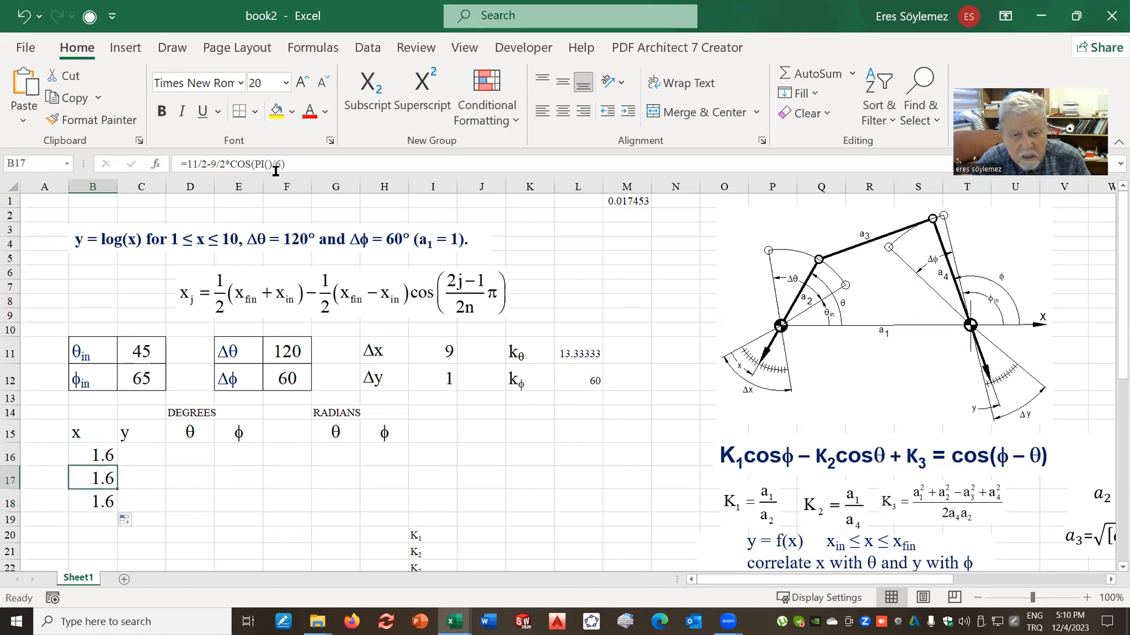
left_click(304, 164)
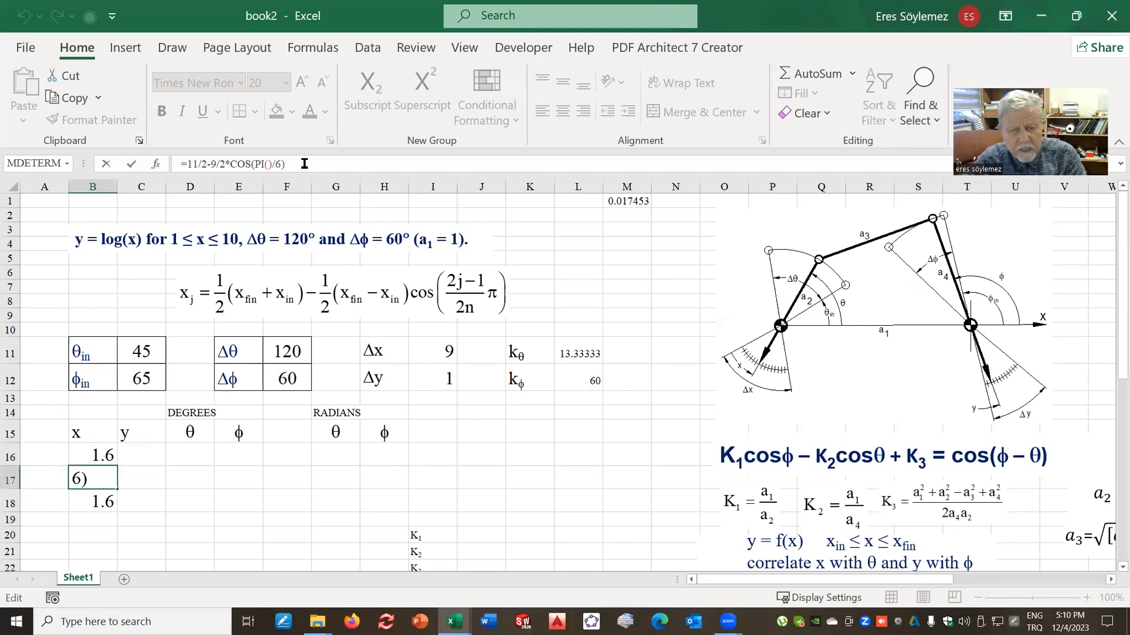
left_click(255, 164)
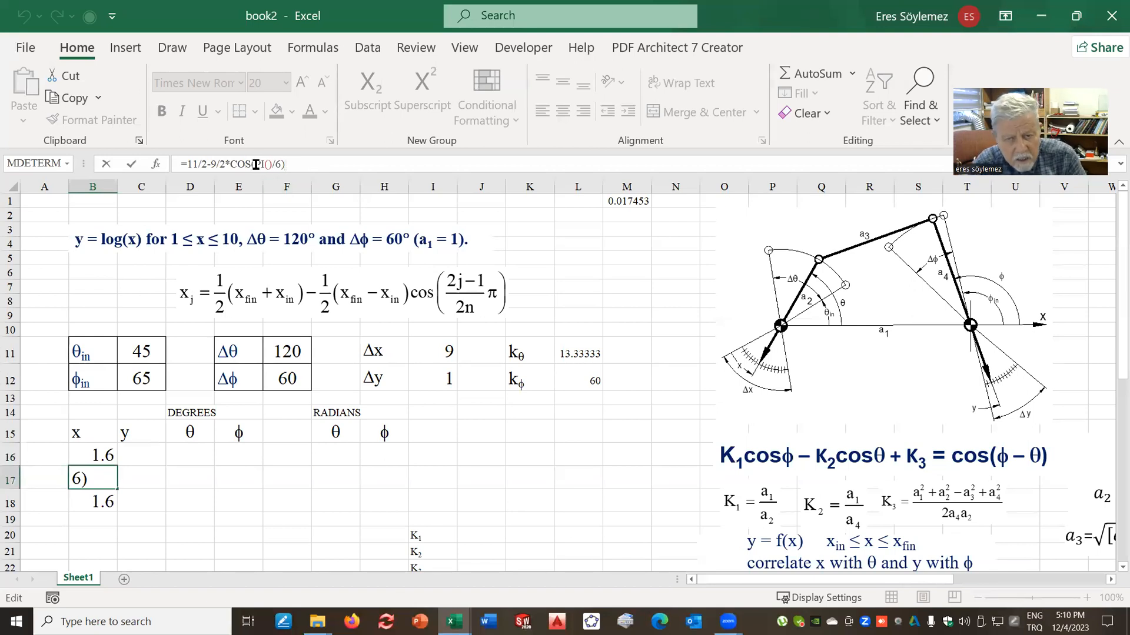
left_click(285, 166)
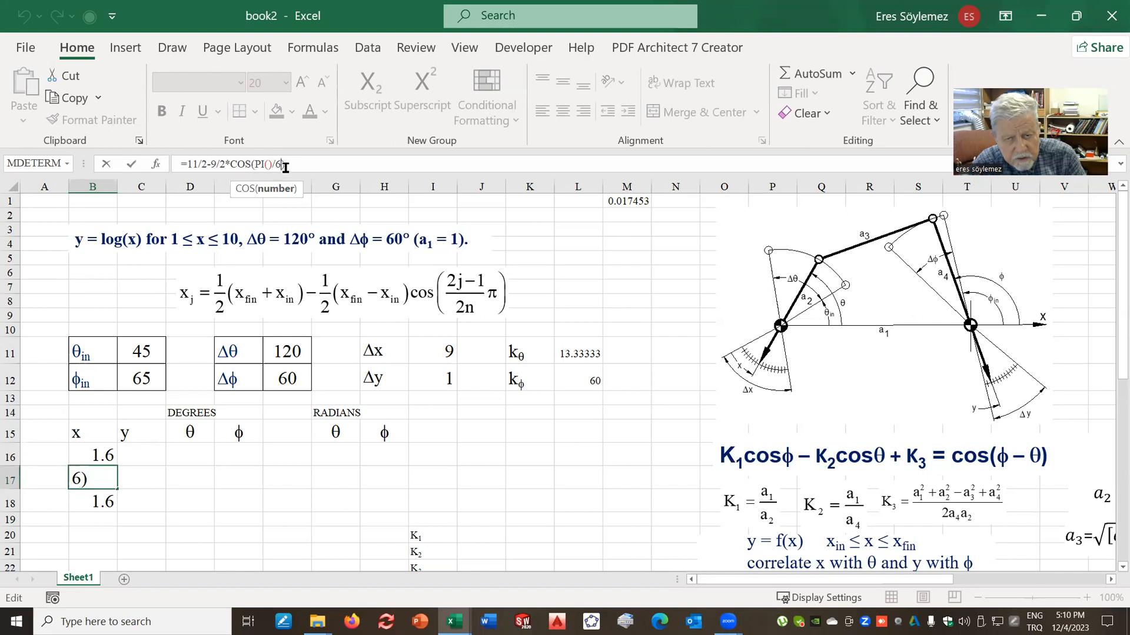
key("BackSpace")
type("2")
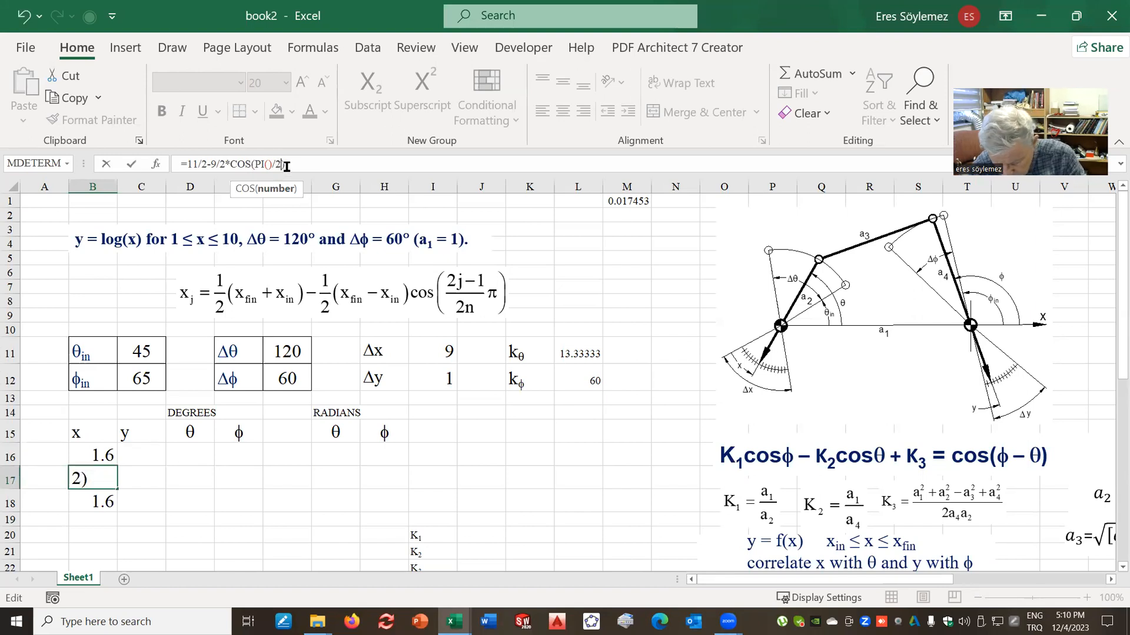
key("Return")
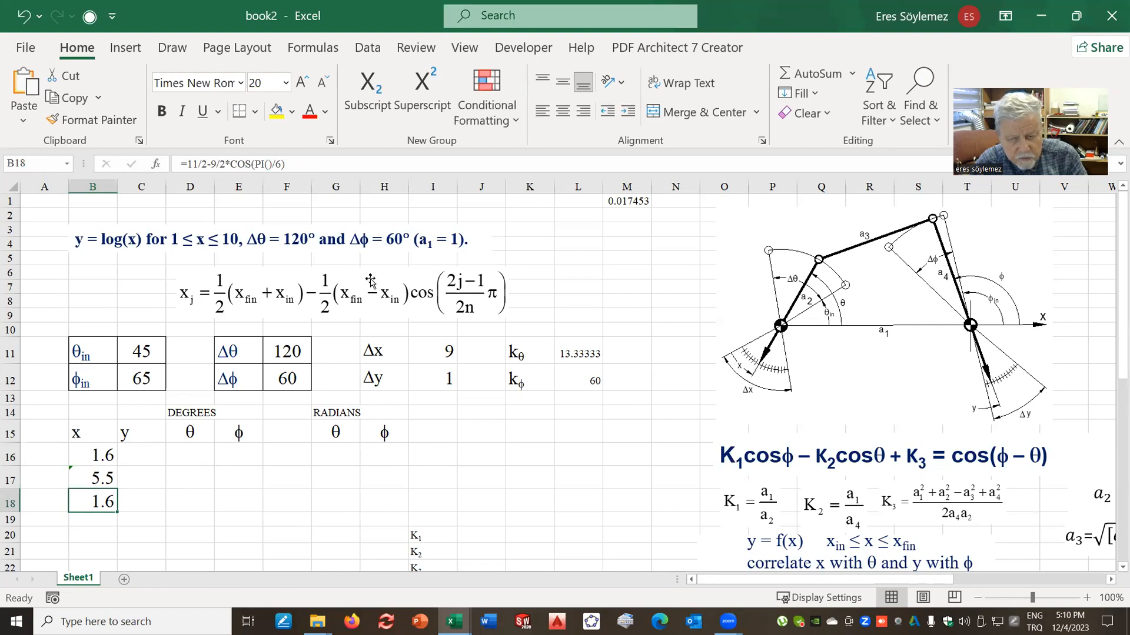
Change the cosine argument of the third precision point's formula in B18 to 5*PI()/6.
left_click(260, 165)
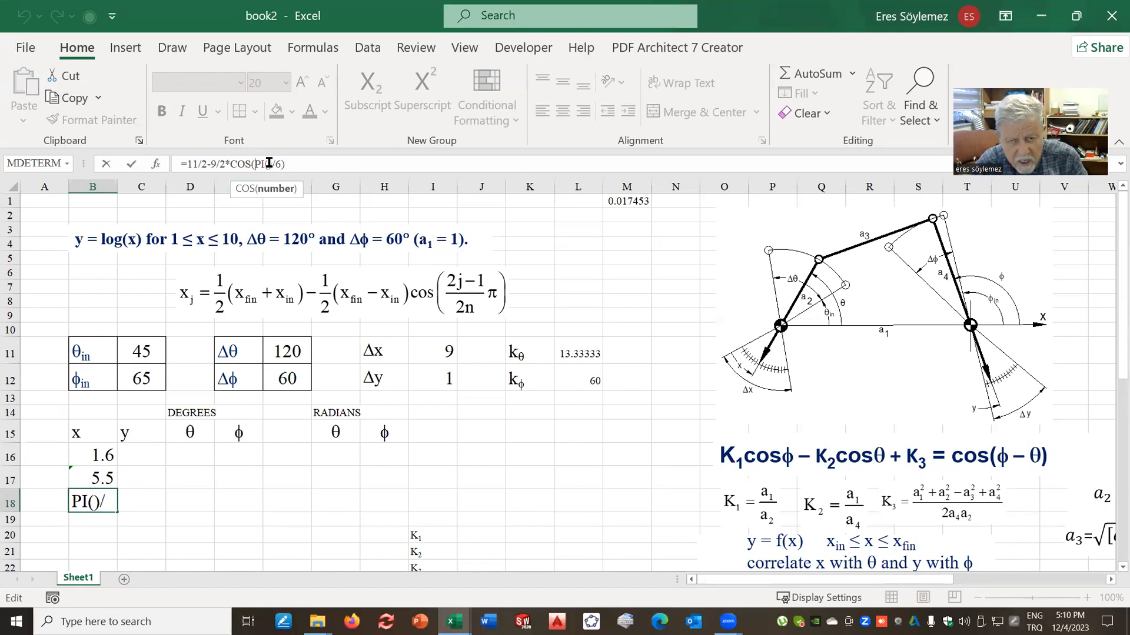
type("5")
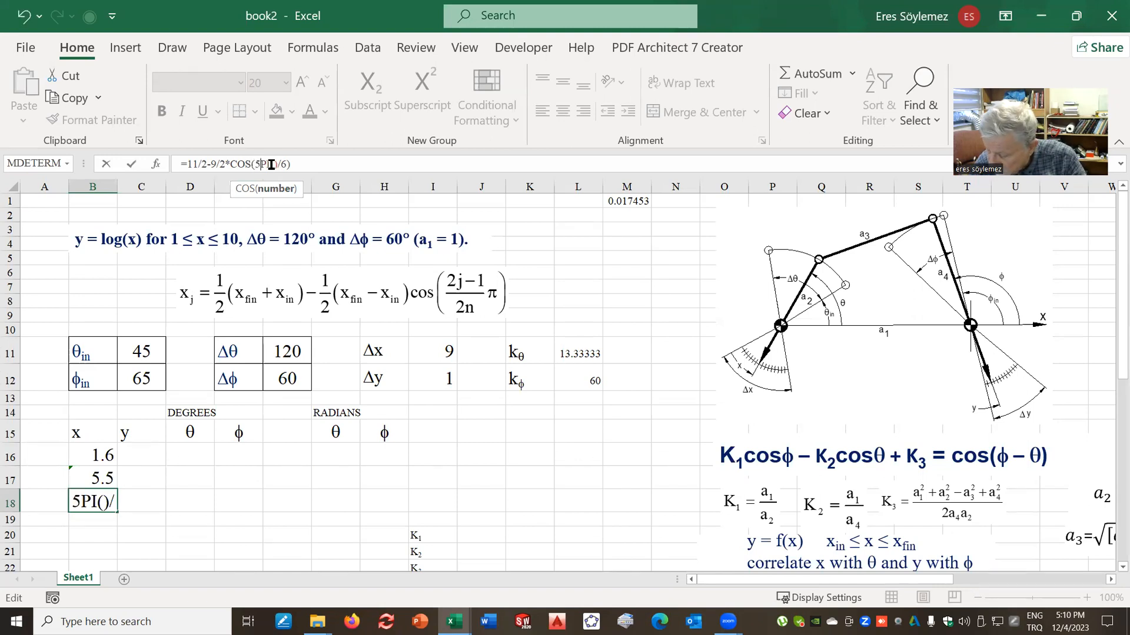
type("*")
key("Return")
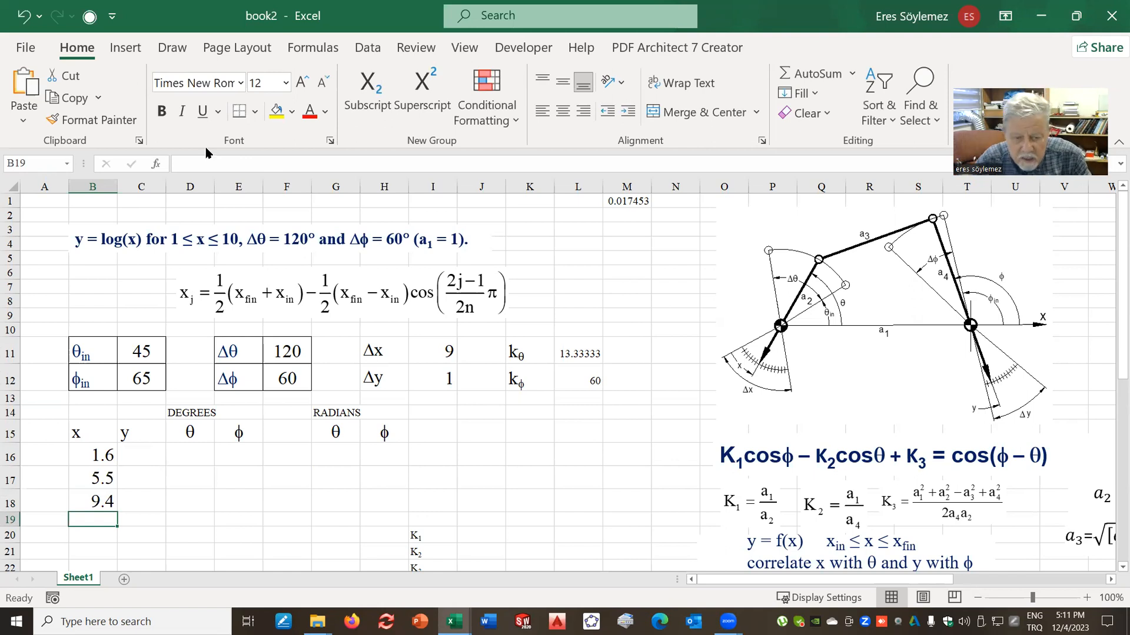
Calculate y in cell C16 with the formula =log(B16) and copy it down to C18.
left_click(146, 459)
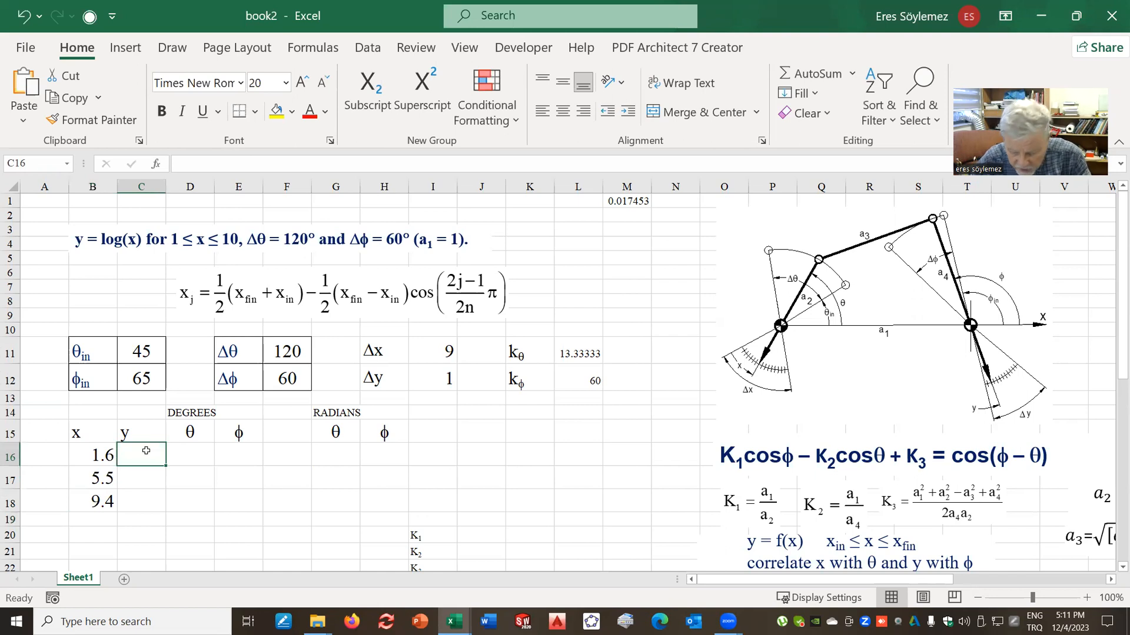
type("=l")
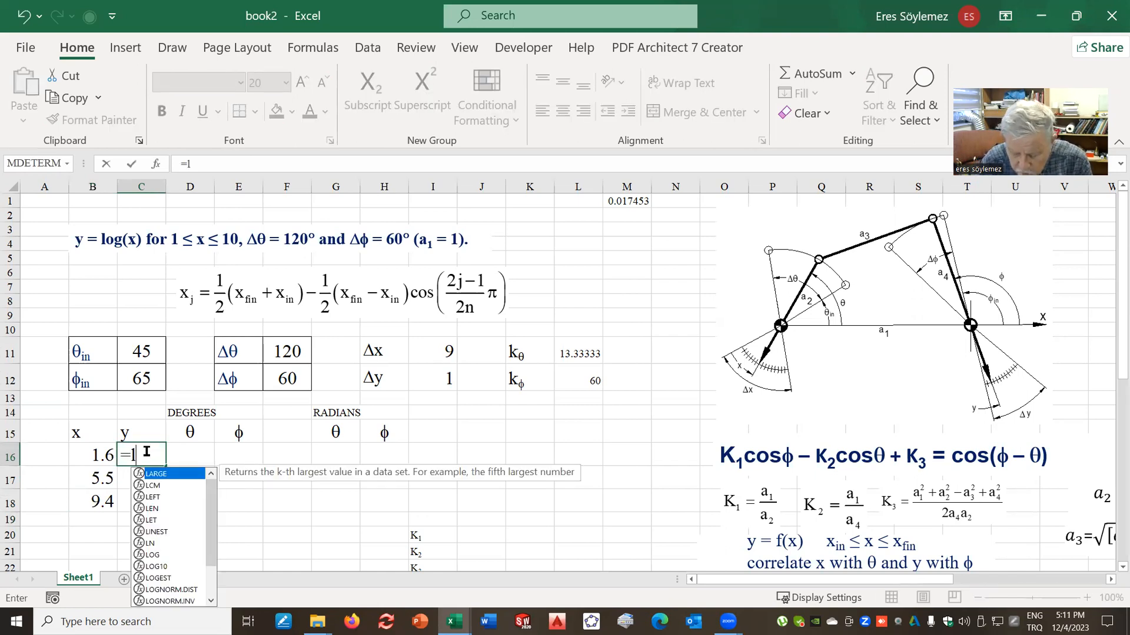
type("og(")
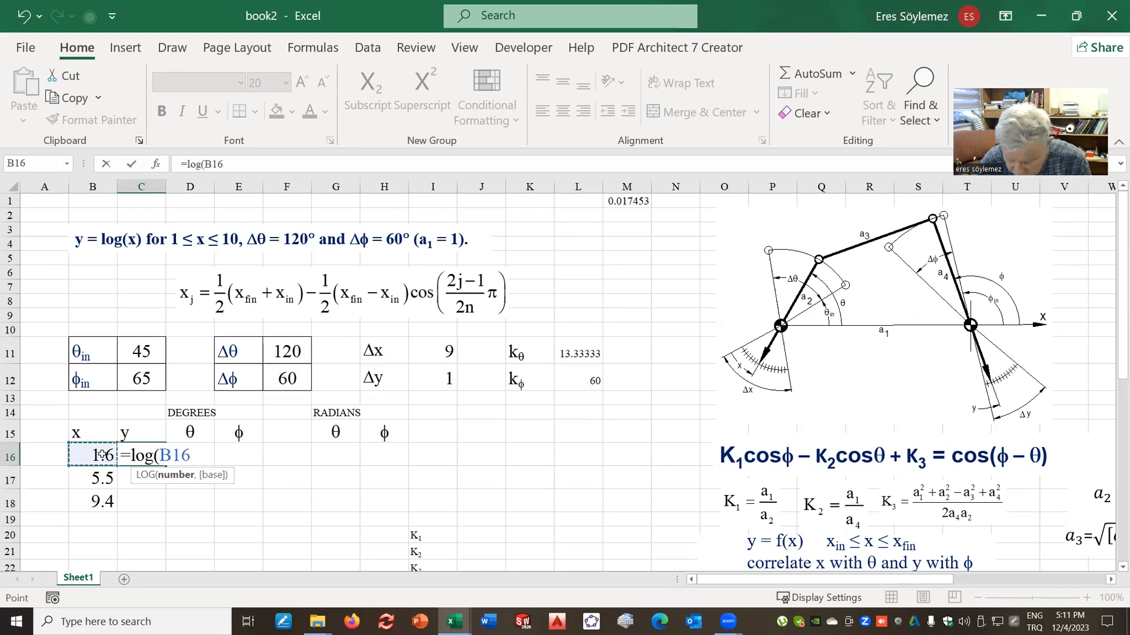
type(")")
key("Return")
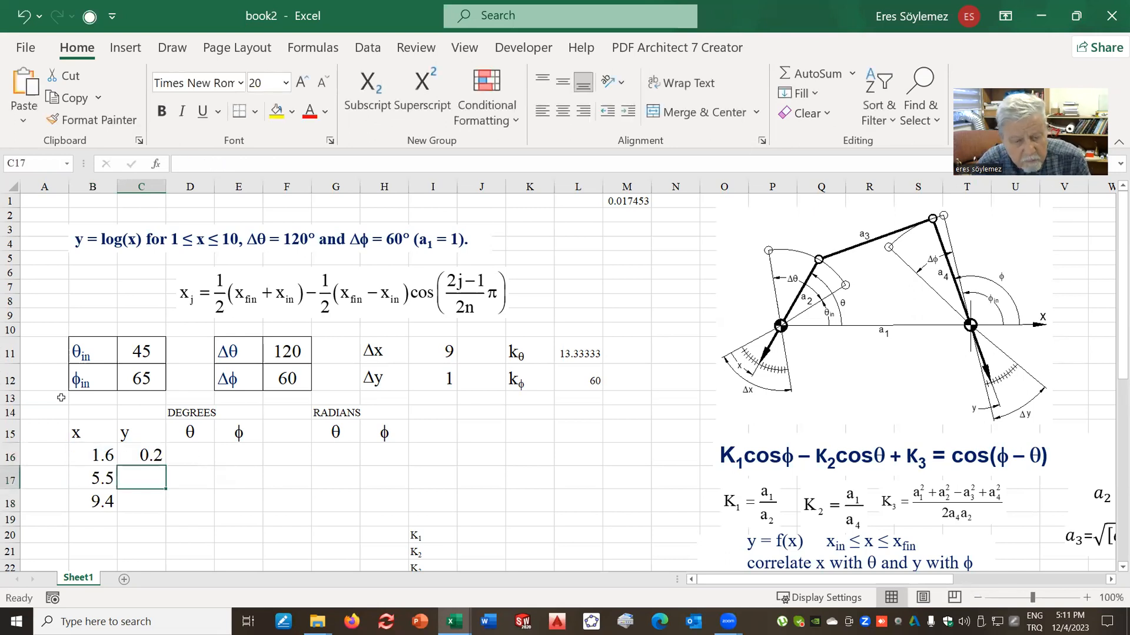
left_click(138, 458)
left_click_drag(165, 464, 166, 509)
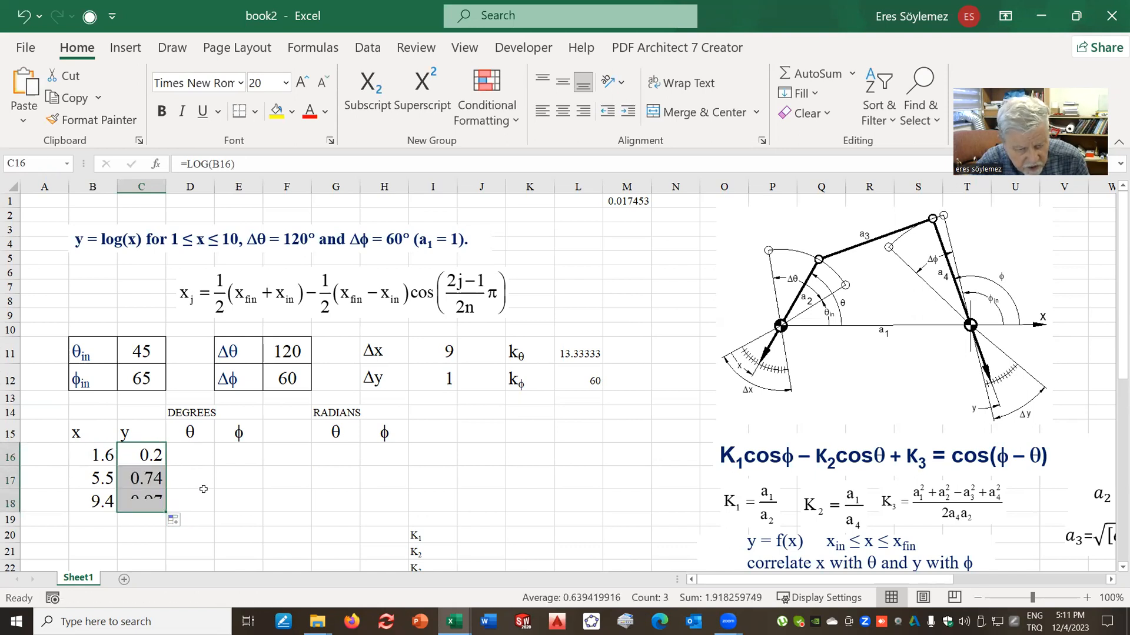
Adjust the widths of columns B, C and D so the x and y values show three decimals.
left_click(203, 495)
left_click_drag(117, 186, 143, 187)
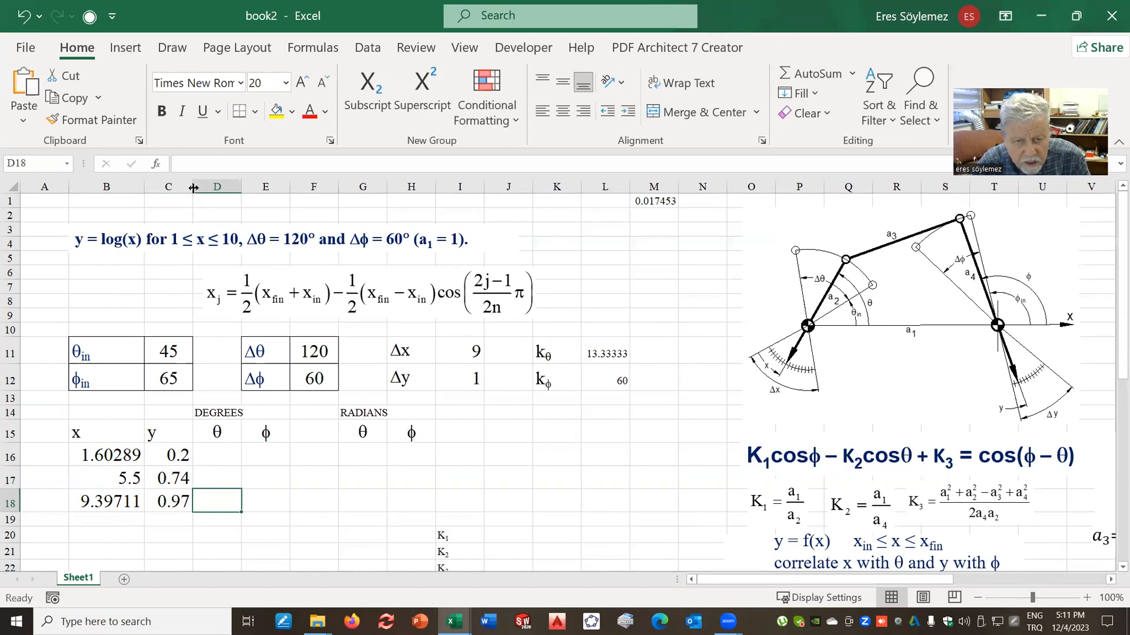
left_click_drag(193, 190, 216, 190)
left_click(242, 454)
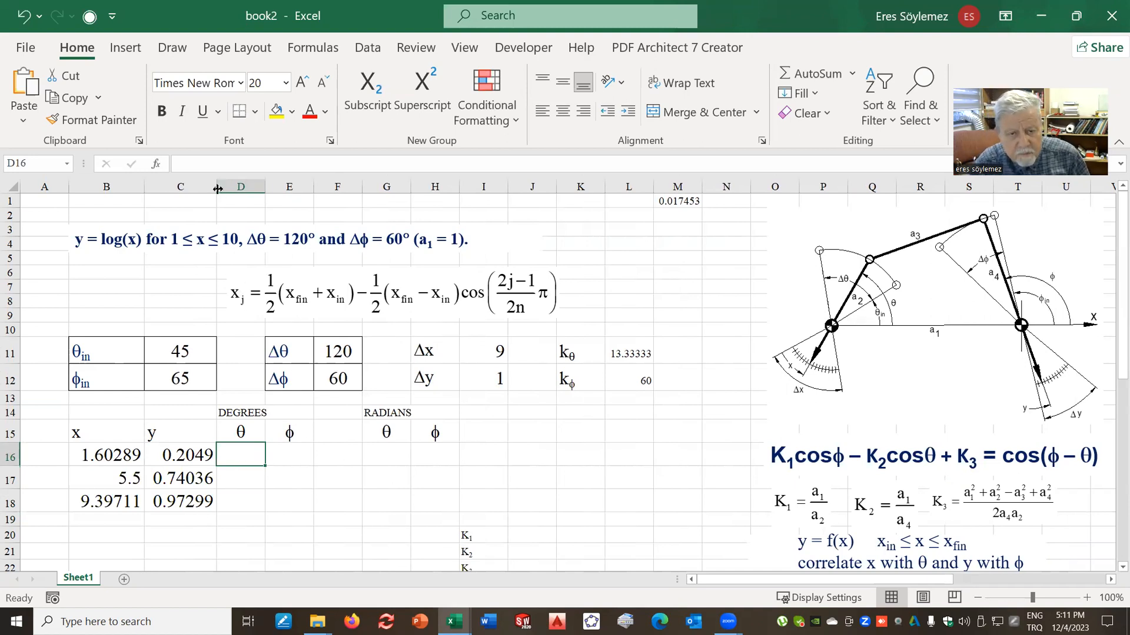
left_click_drag(216, 186, 130, 186)
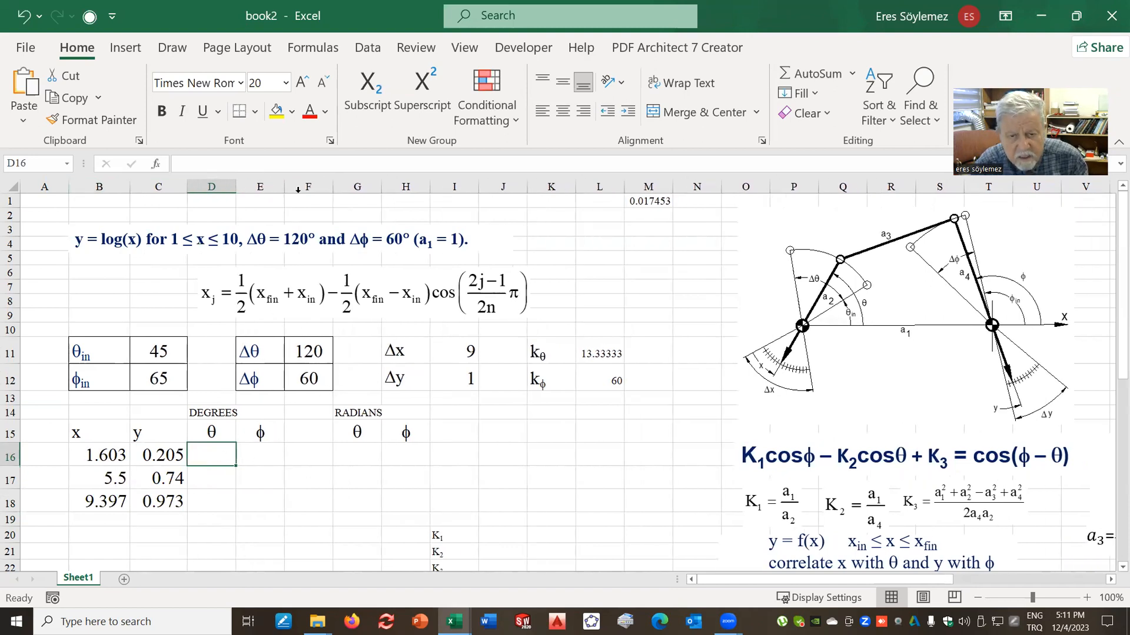
left_click_drag(236, 186, 245, 186)
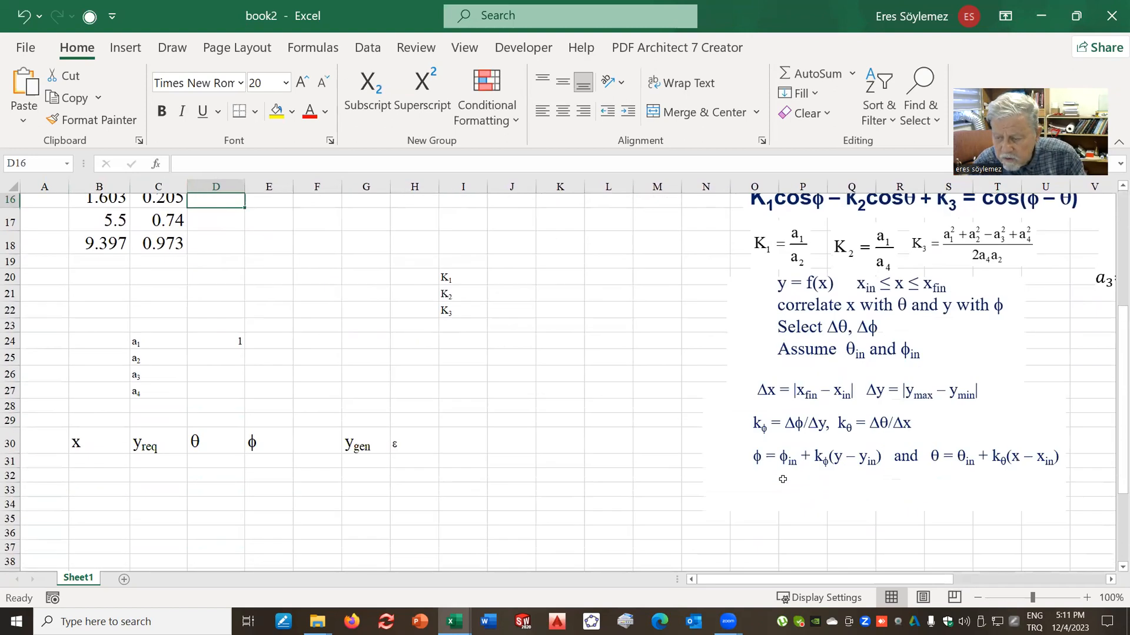
Calculate the first θ in degrees in cell D16 with the formula =$C$11+$L$11*(B16-1).
scroll(782, 488, "down", 6)
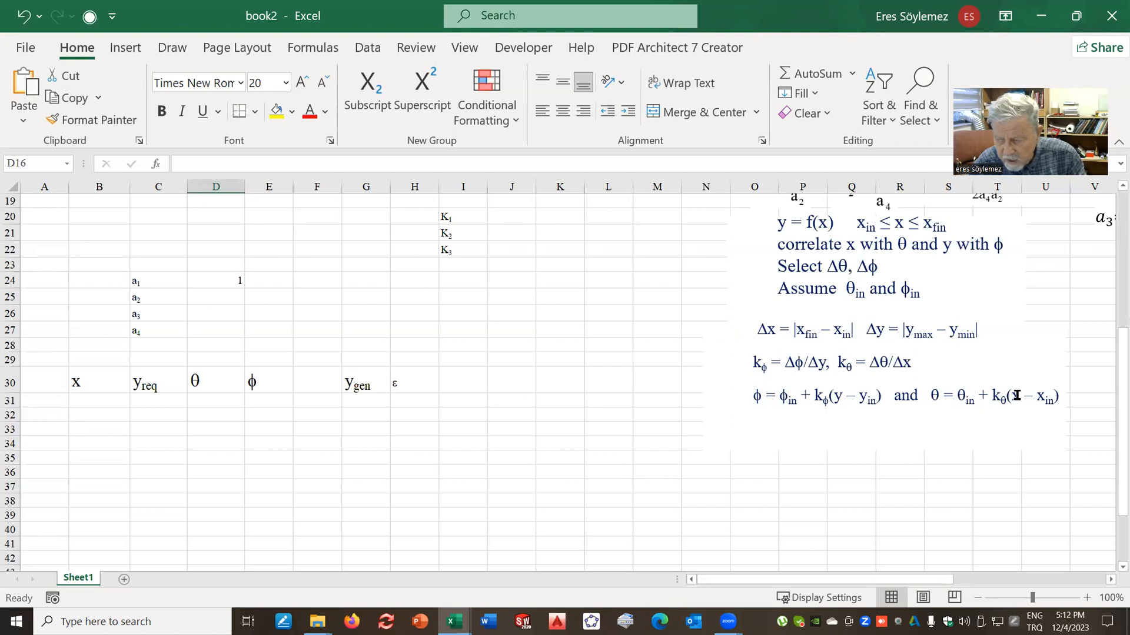
scroll(323, 308, "up", 6)
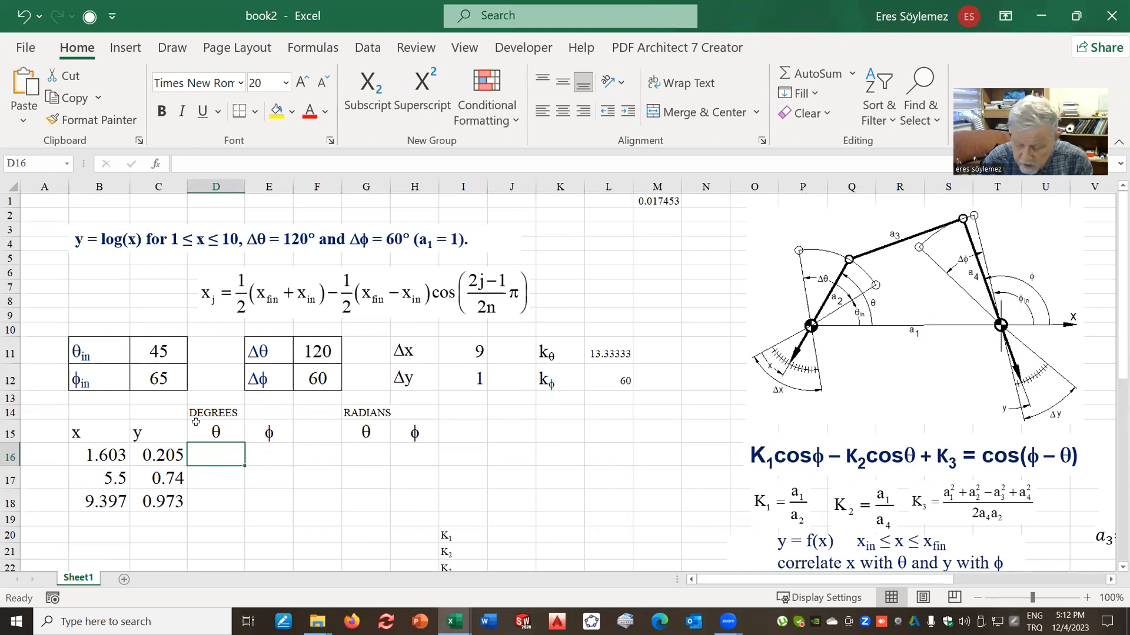
type("=")
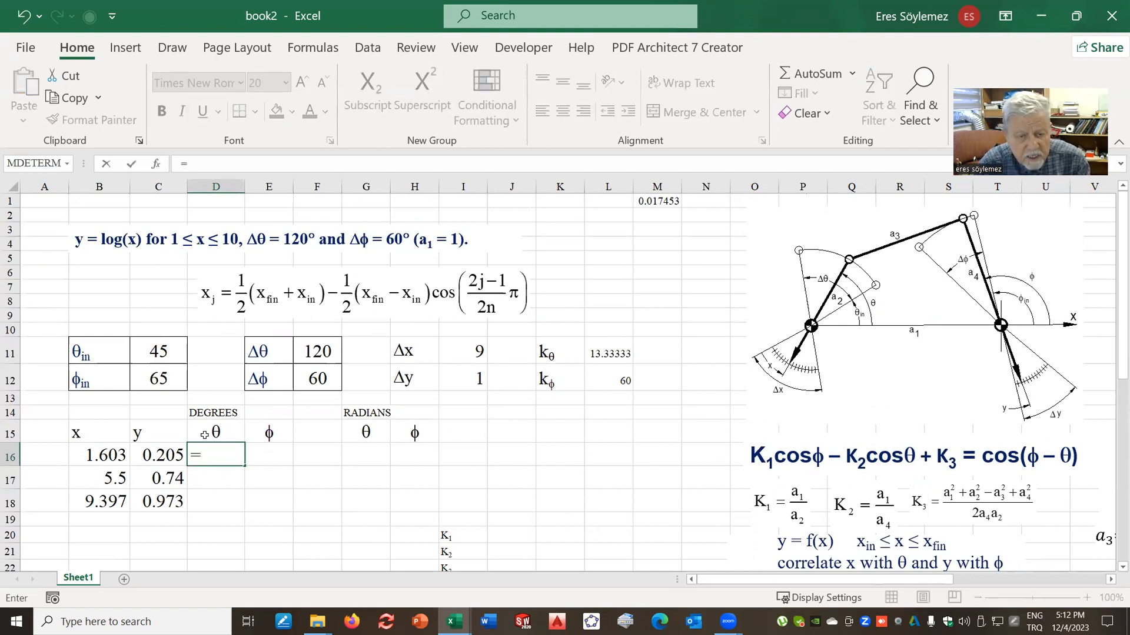
left_click(155, 350)
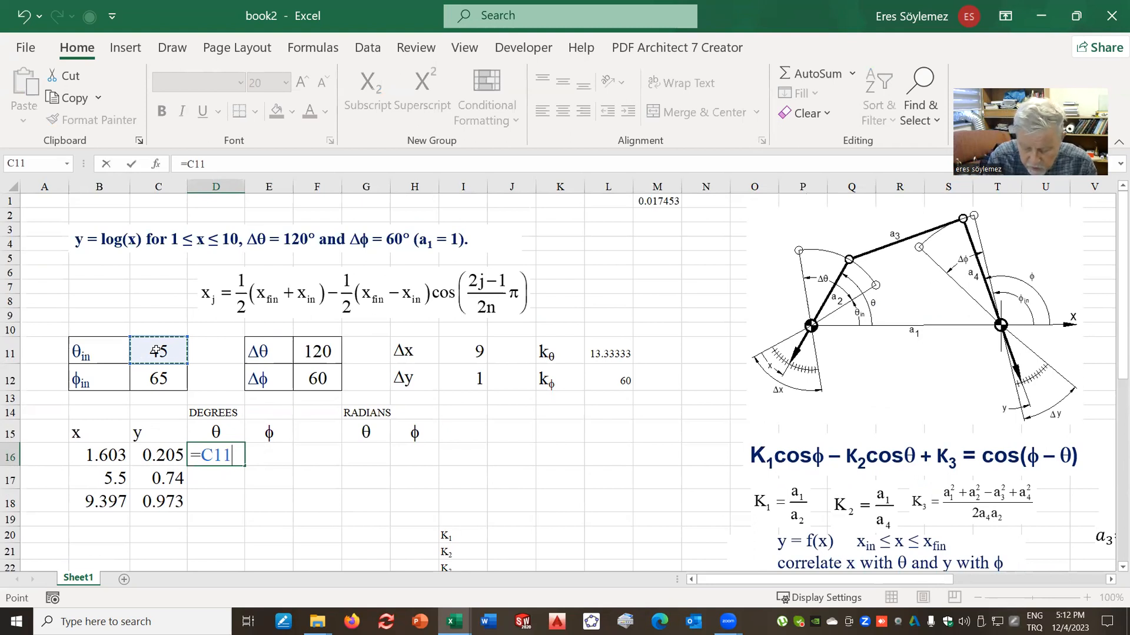
key("F4")
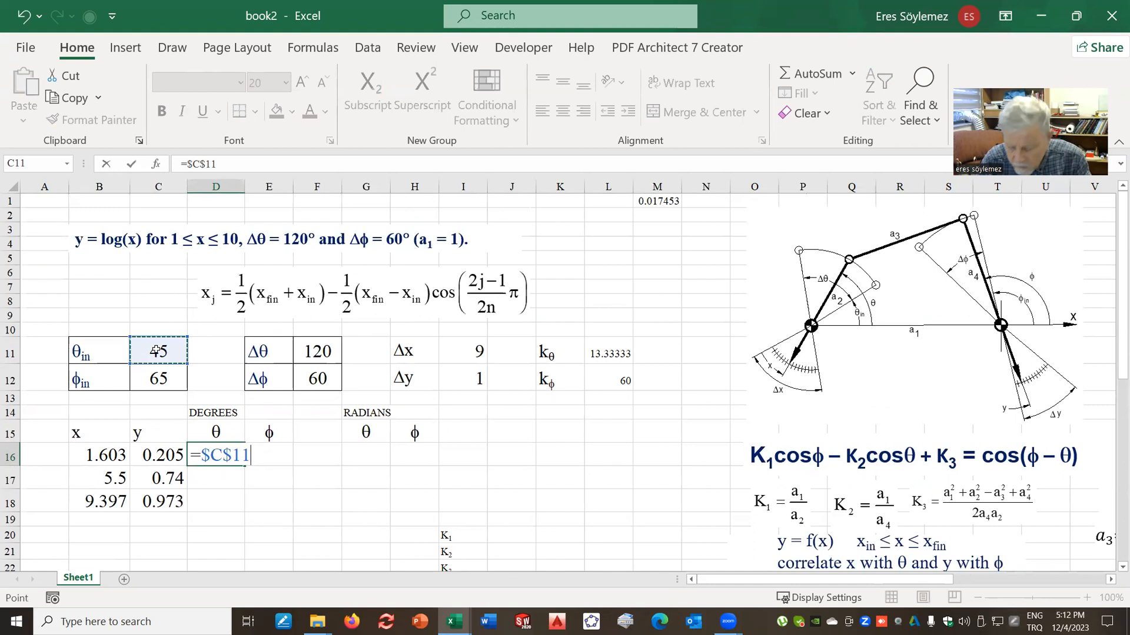
type("+")
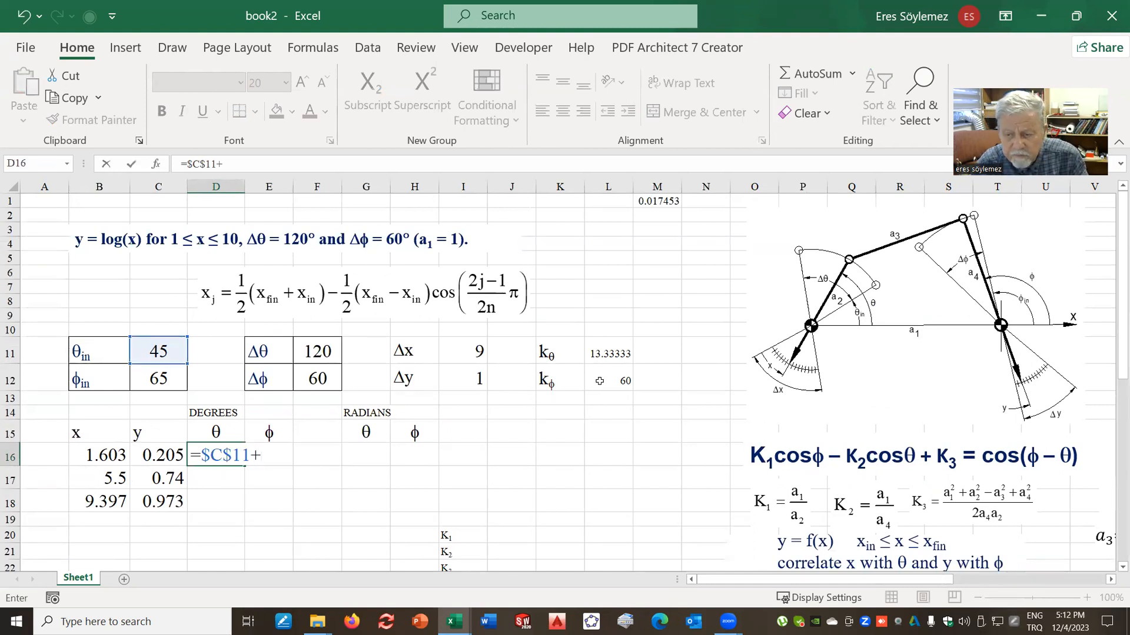
left_click(610, 353)
key("F4")
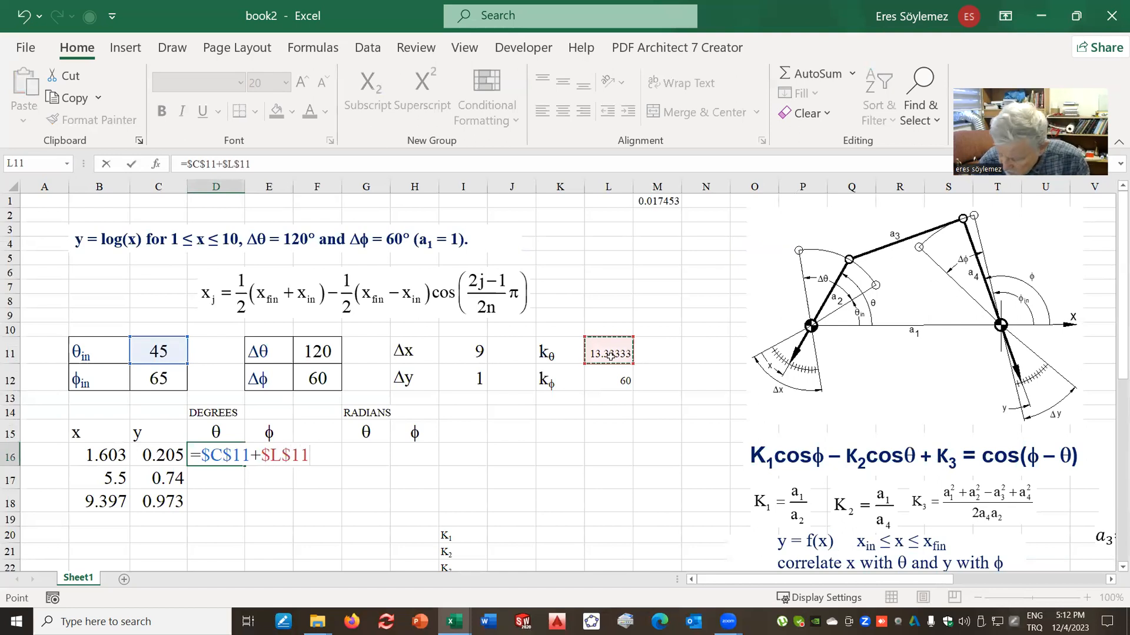
type("*")
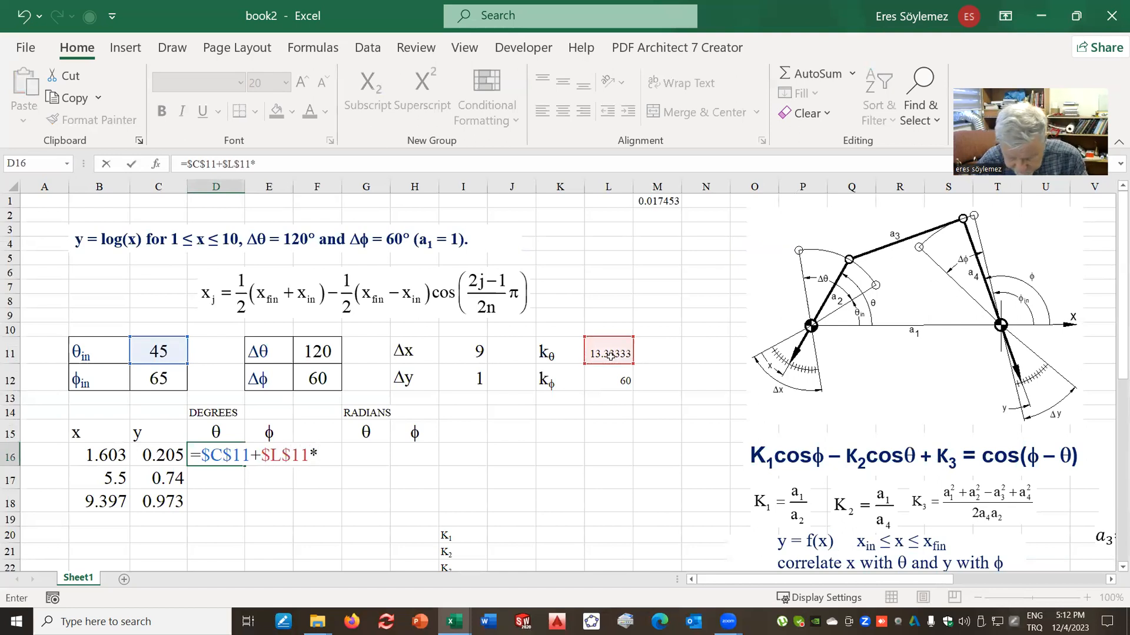
type("(")
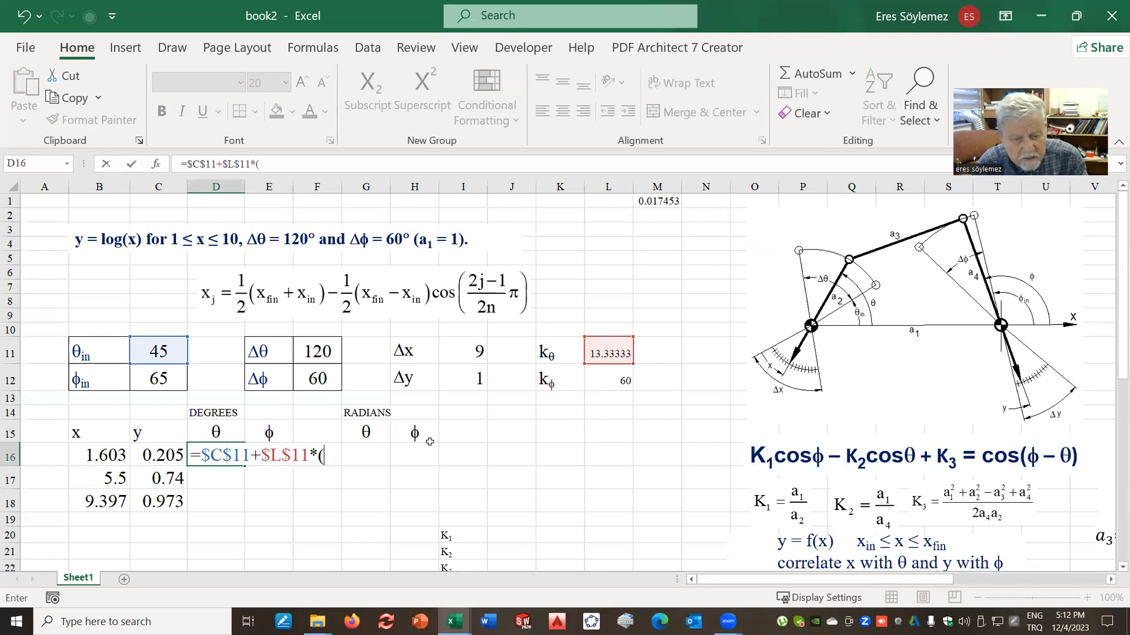
left_click(99, 446)
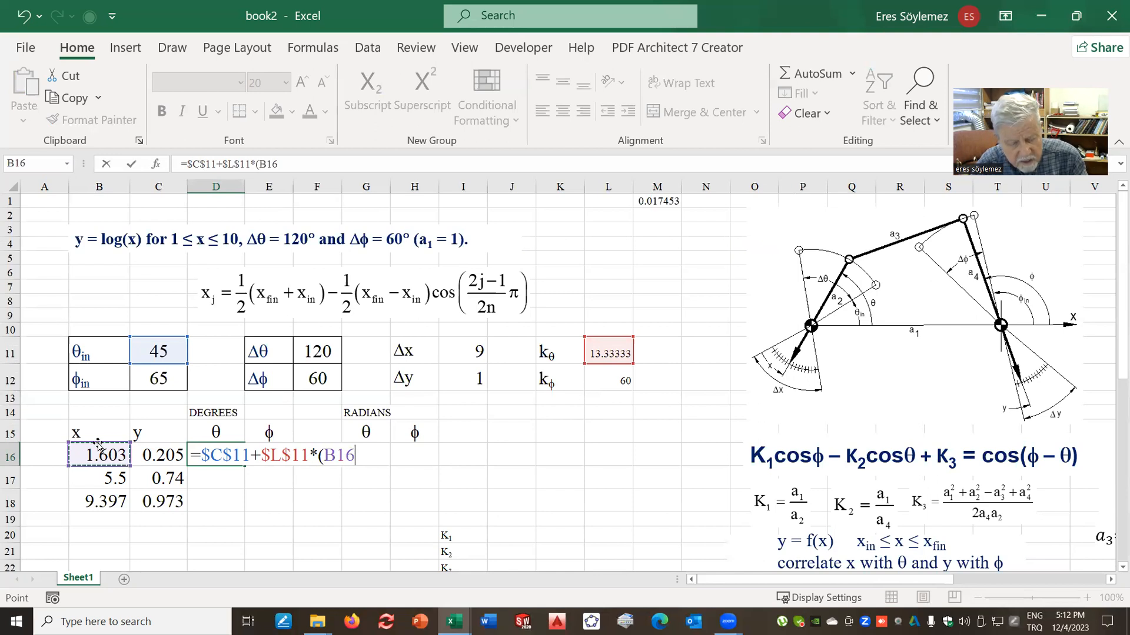
type("-")
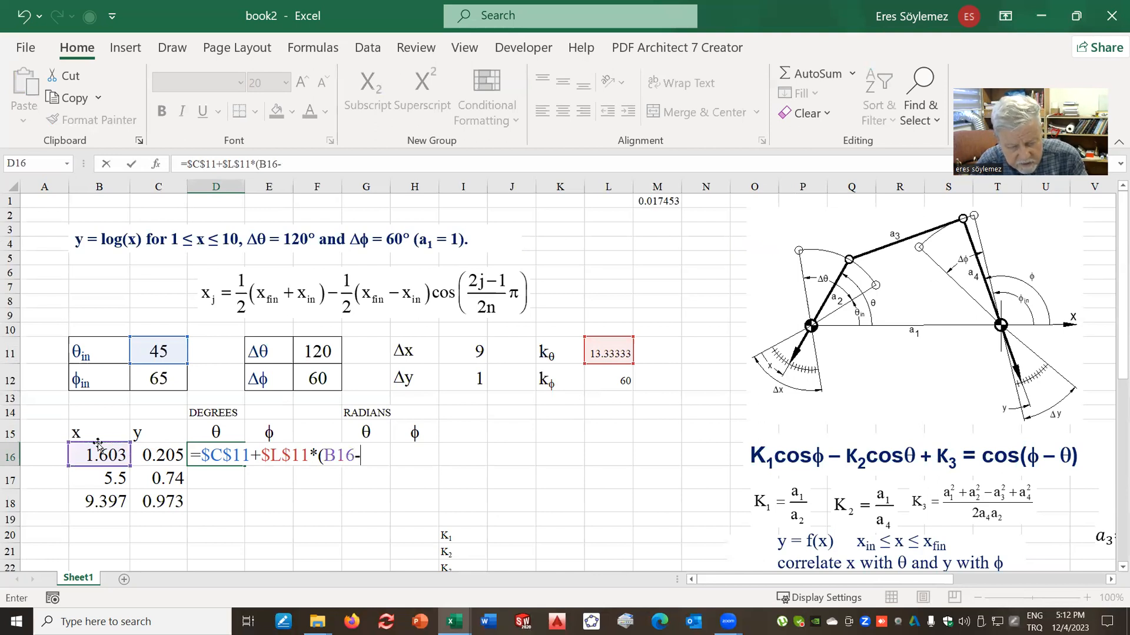
type("1)")
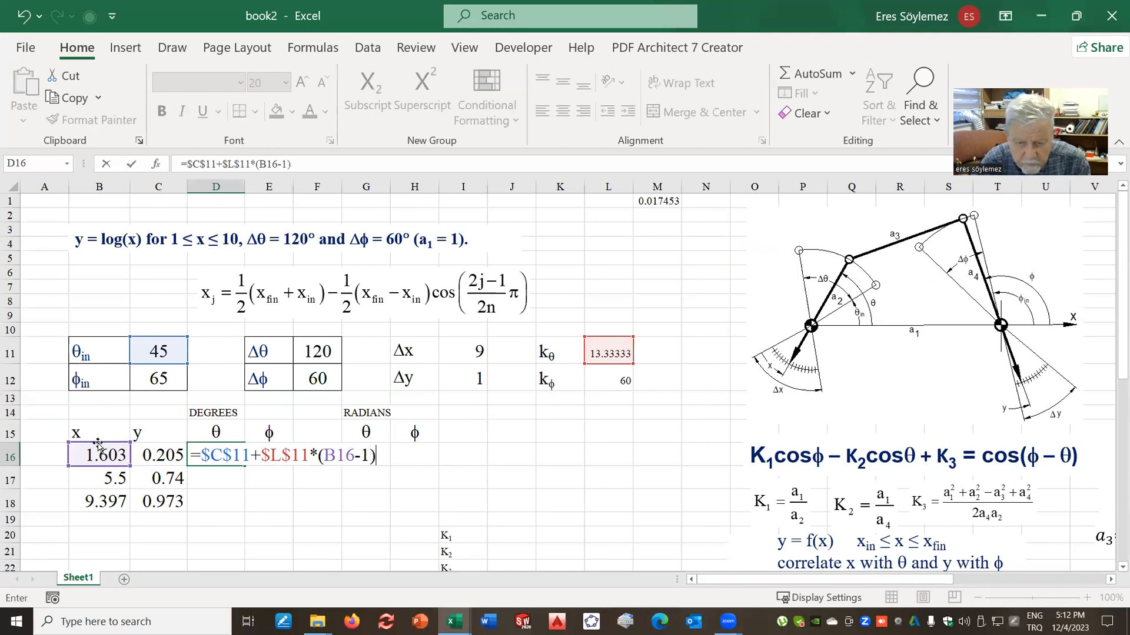
key("Return")
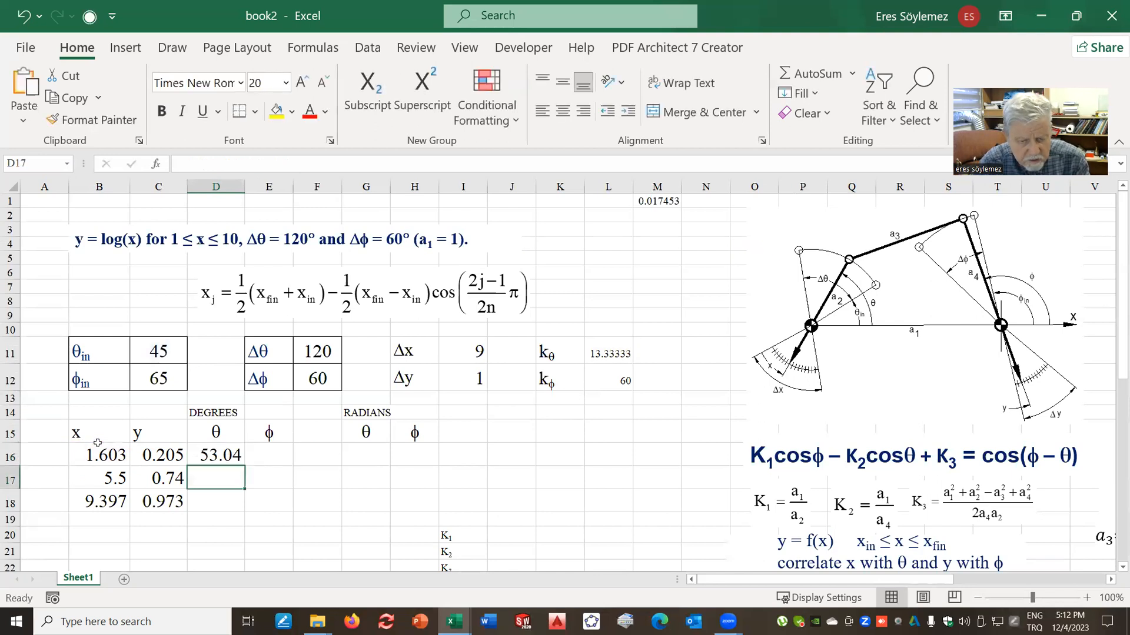
Copy the θ formula from D16 down to D18 and check the copied formulas in D17 and D18.
left_click(225, 452)
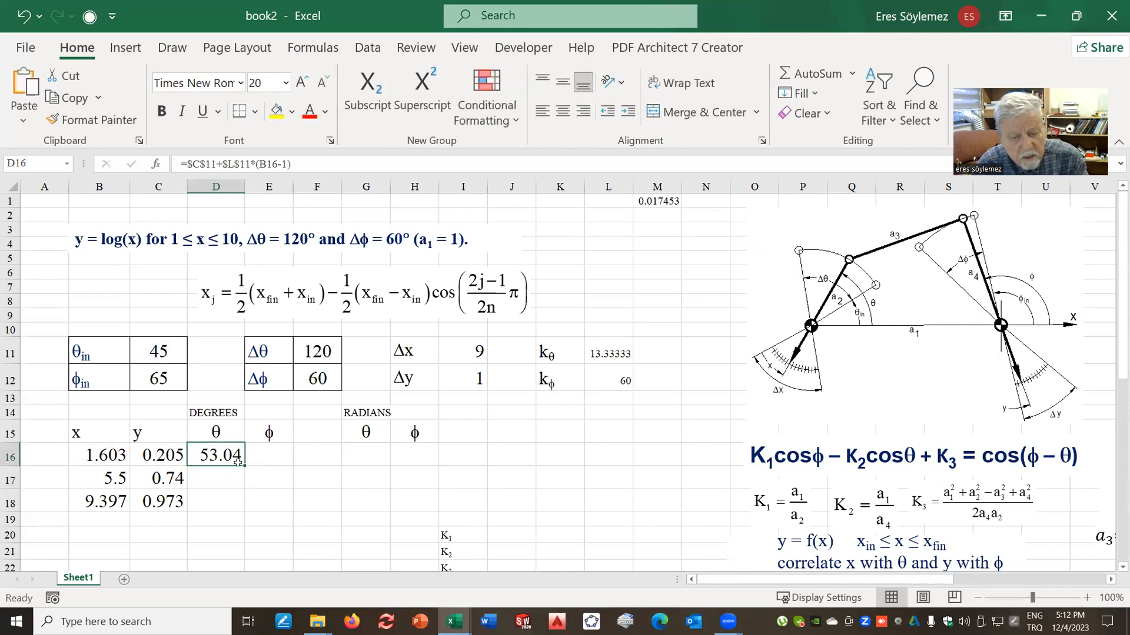
left_click_drag(244, 464, 259, 500)
left_click(225, 481)
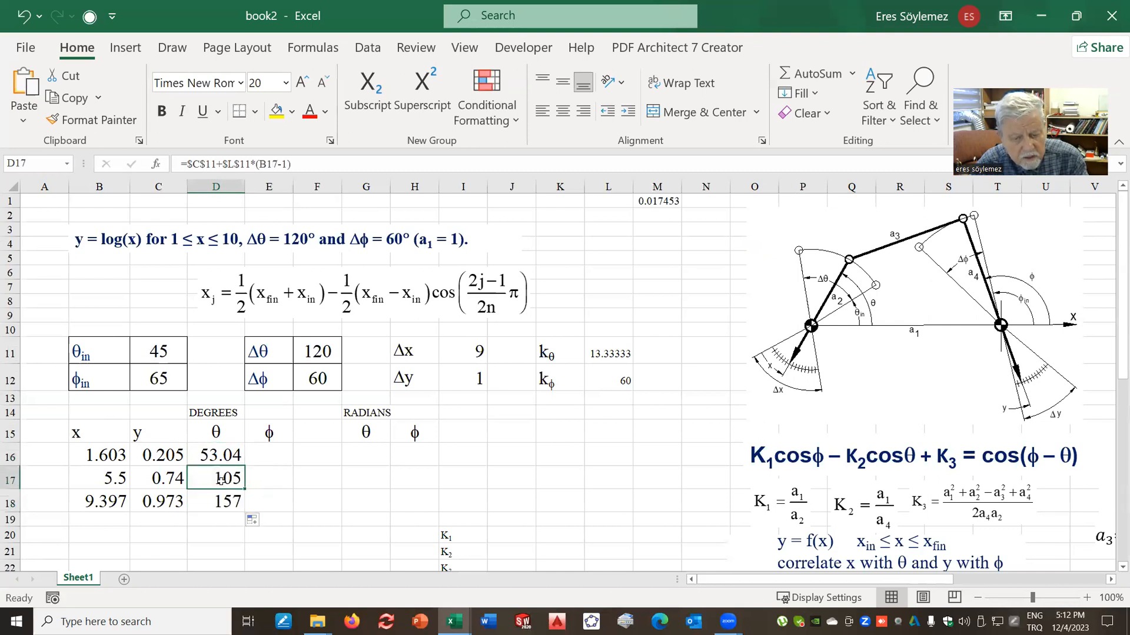
key("F2")
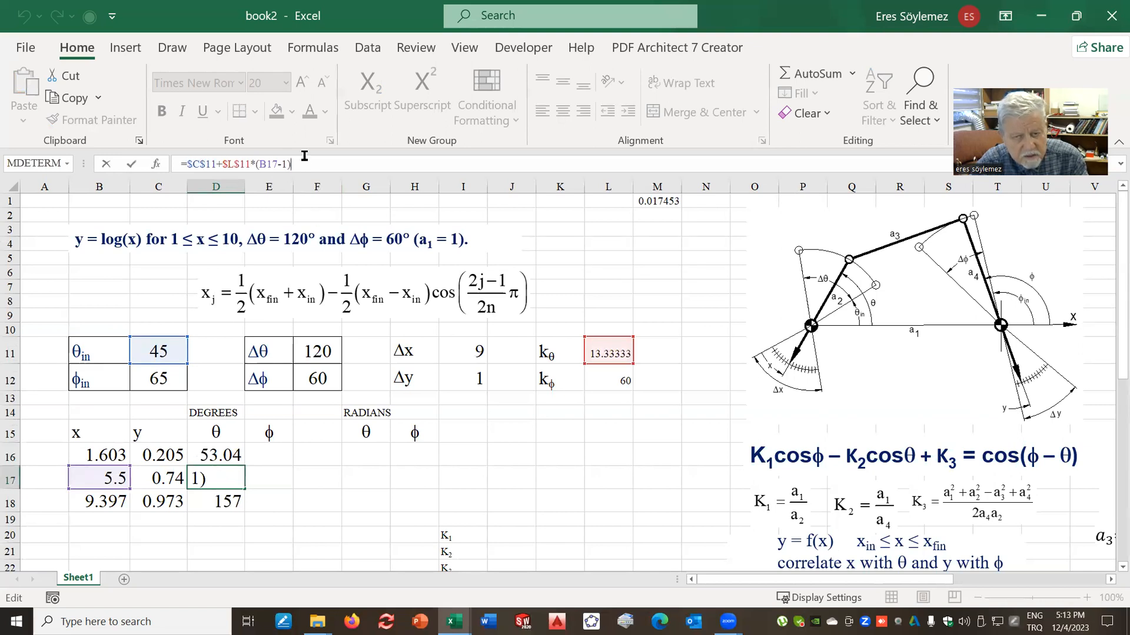
left_click(192, 530)
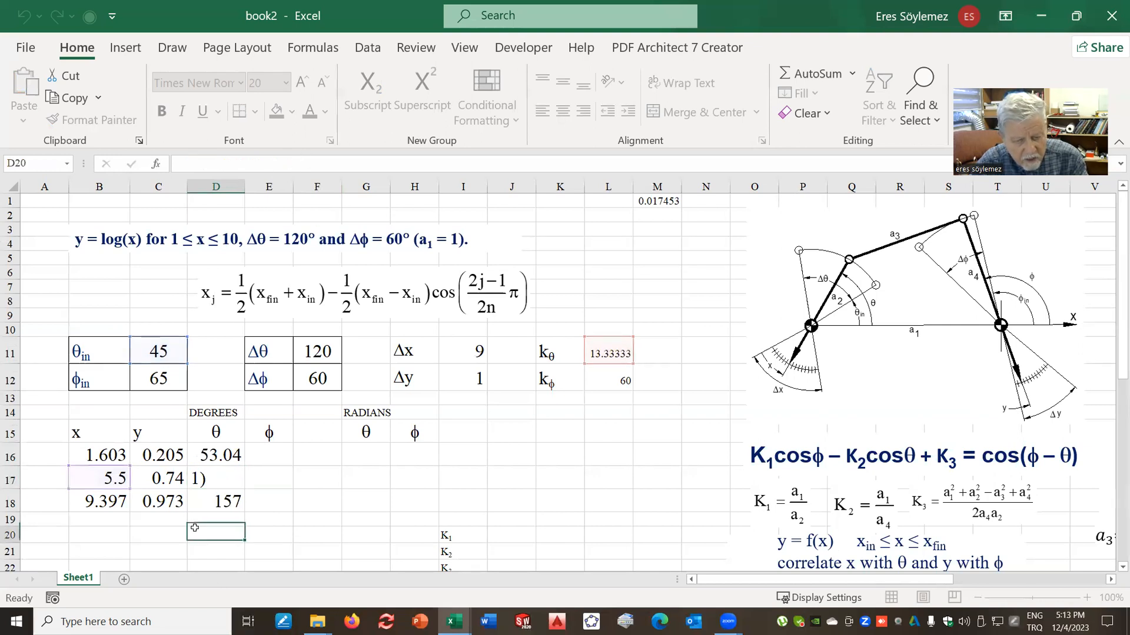
left_click(218, 504)
left_click(294, 164)
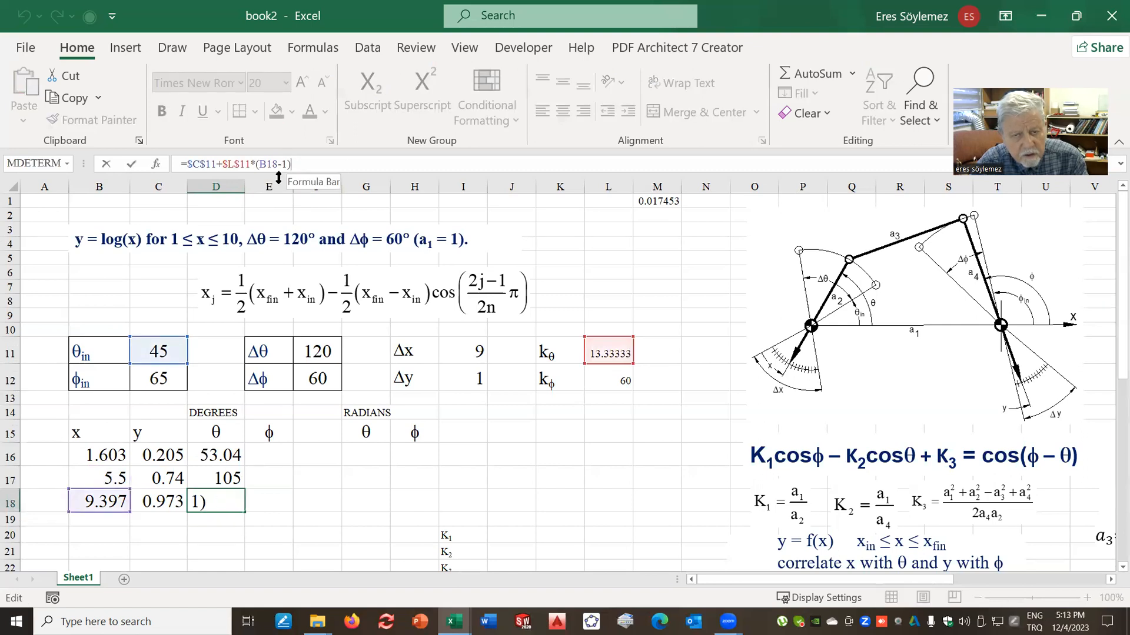
left_click(121, 529)
Calculate the first φ in degrees in cell E16 with the formula =$C$12+$L$12*C16.
left_click(275, 456)
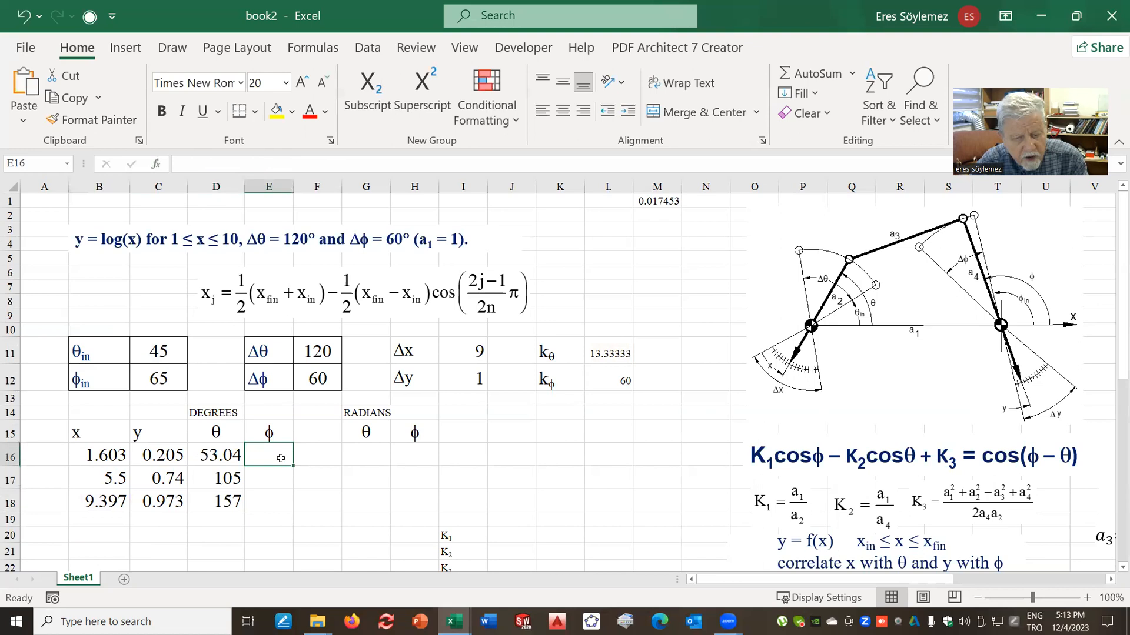
type("=")
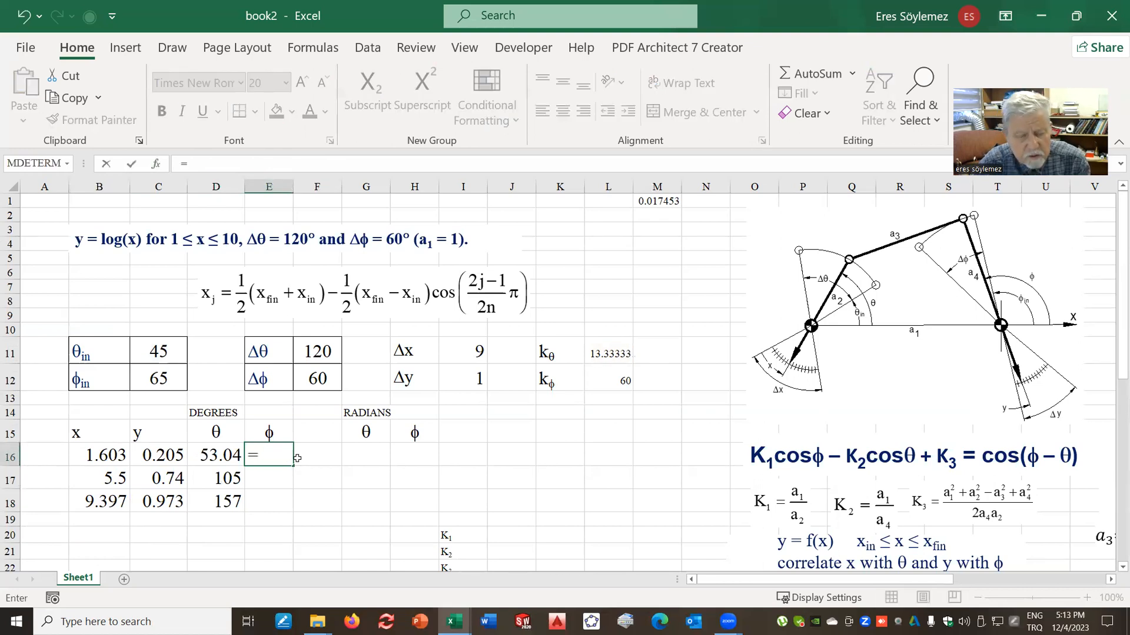
left_click(171, 375)
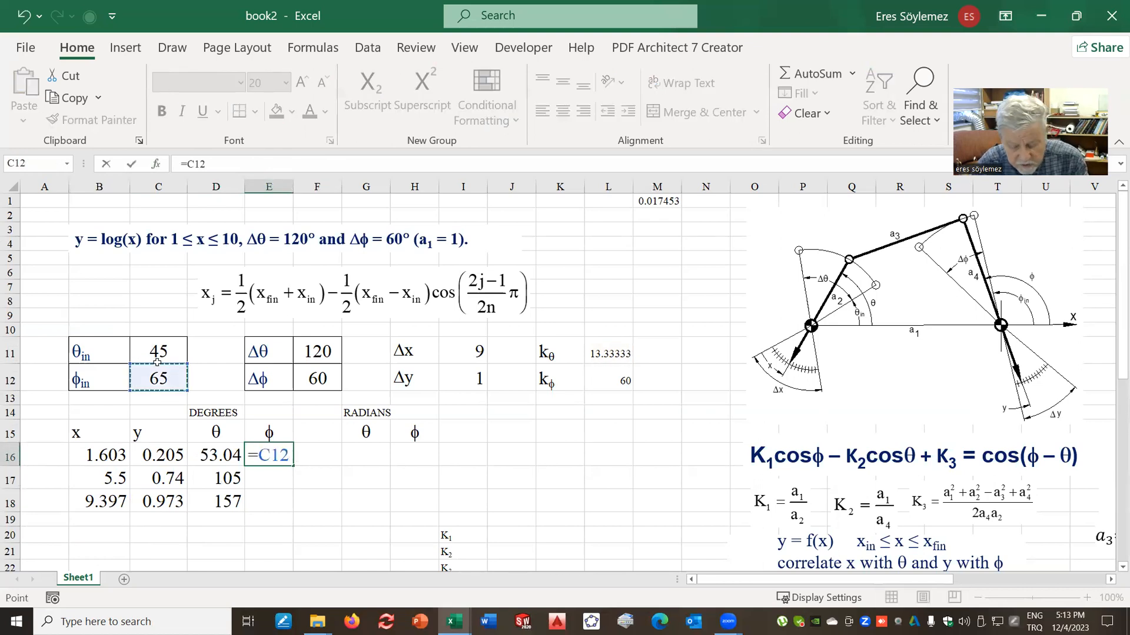
key("F4")
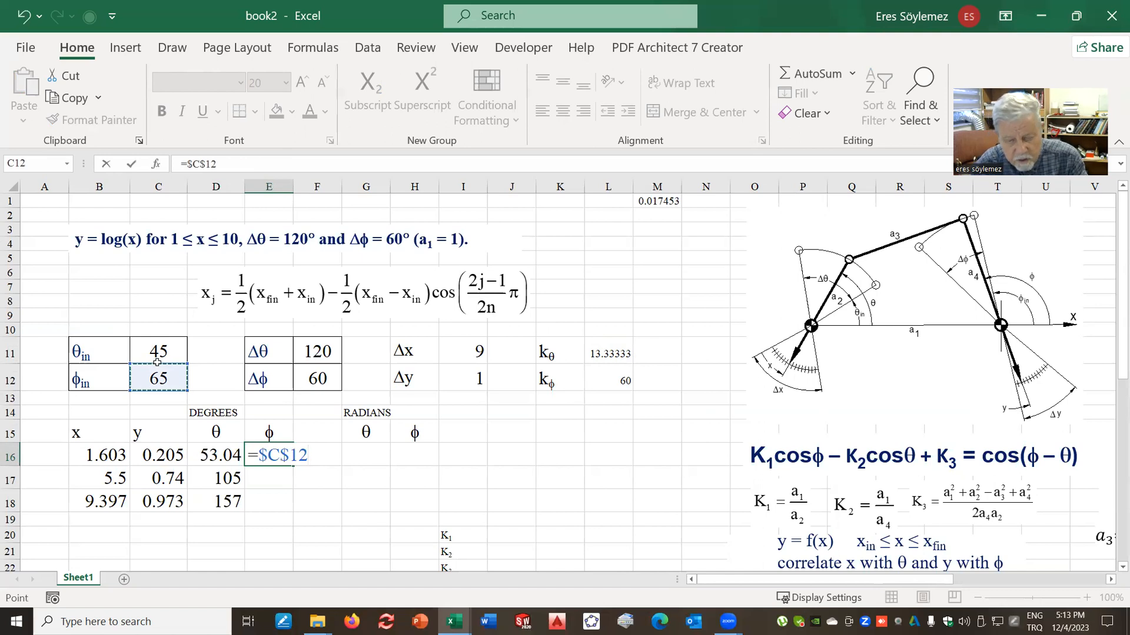
type("+")
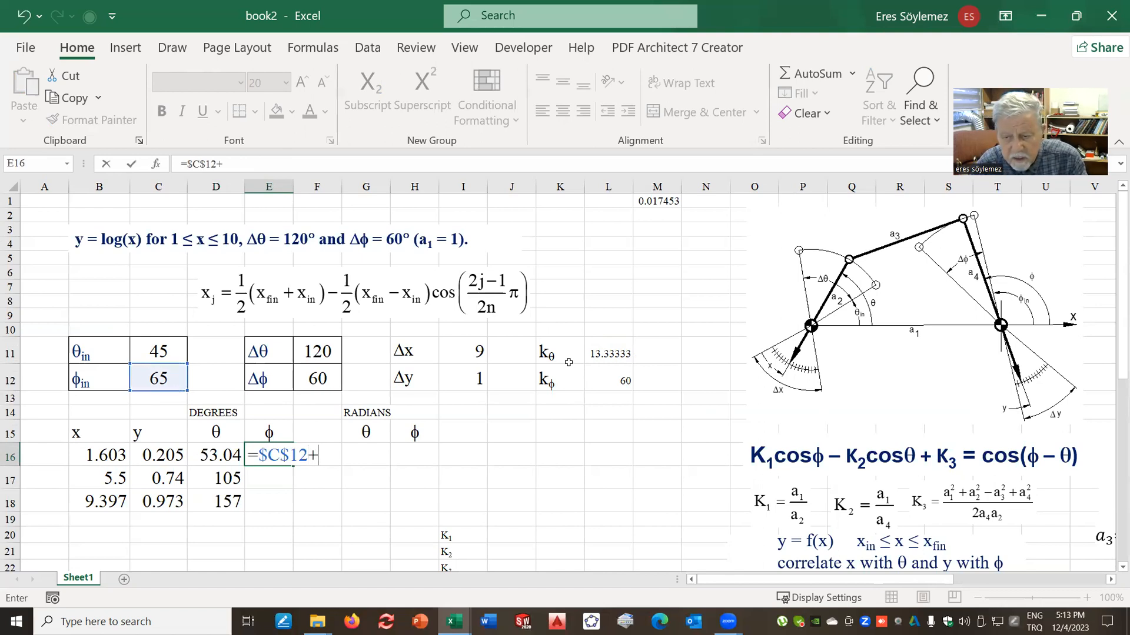
left_click(613, 378)
key("F4")
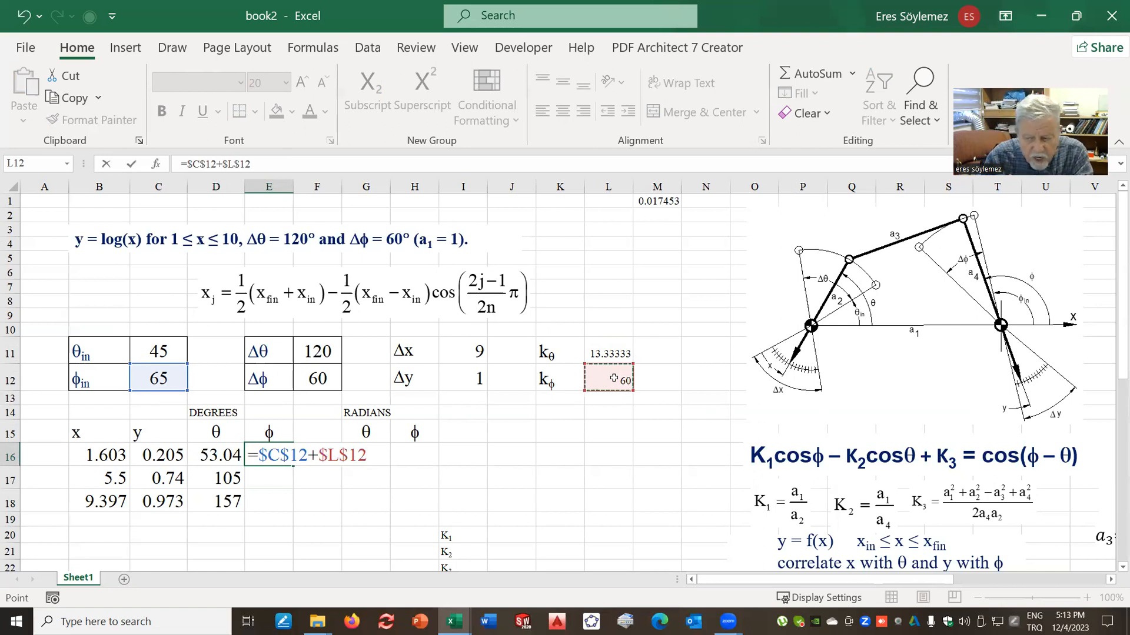
type("*")
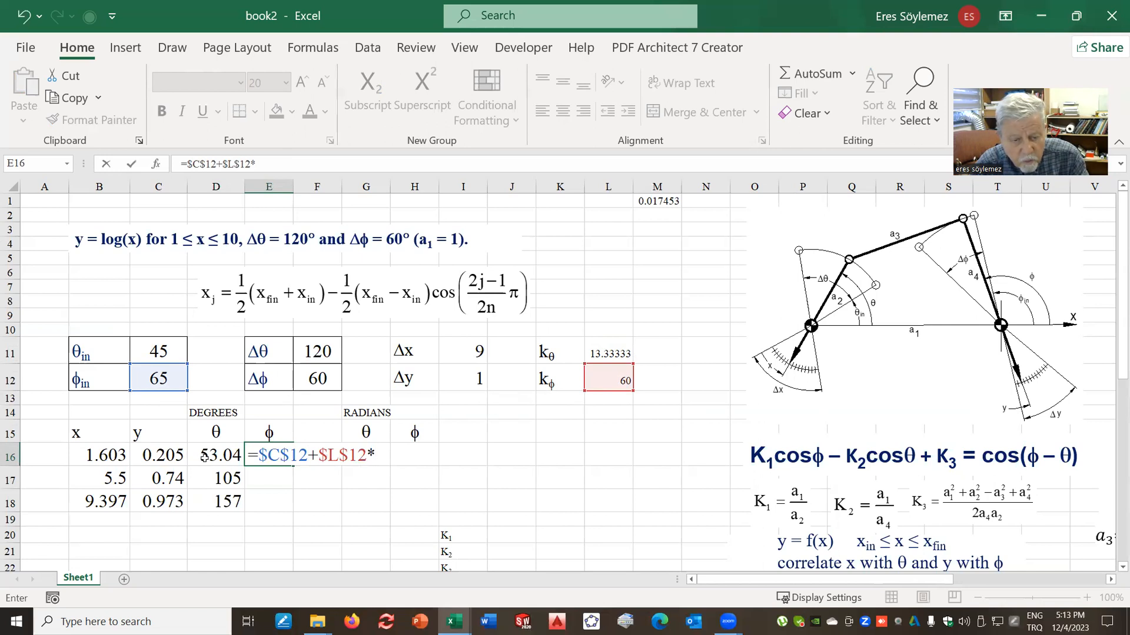
left_click(174, 461)
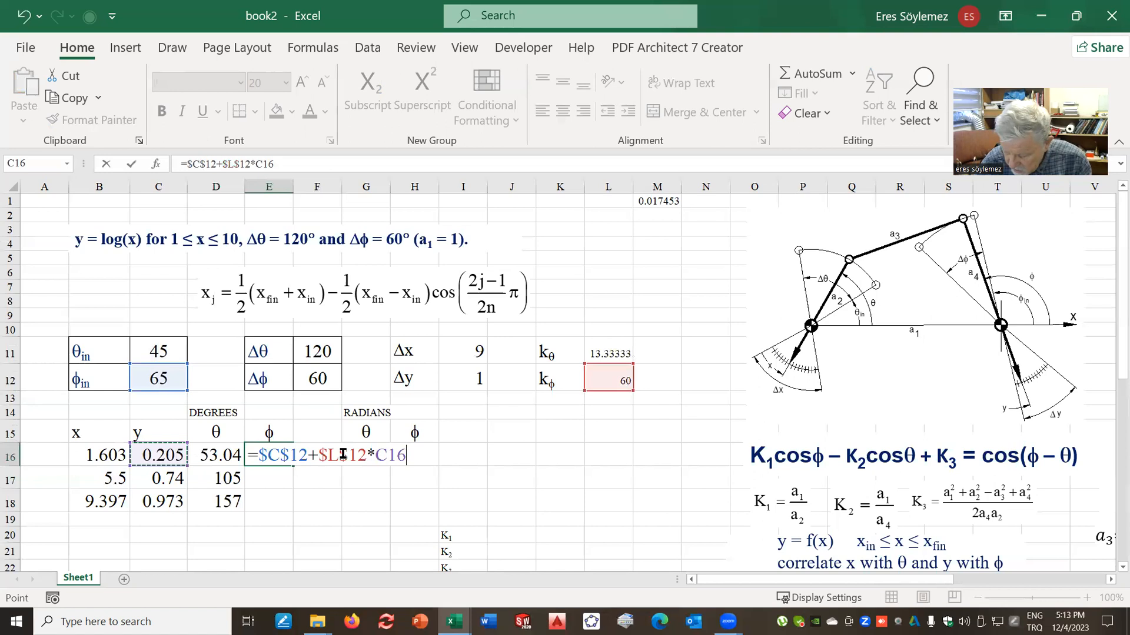
key("Return")
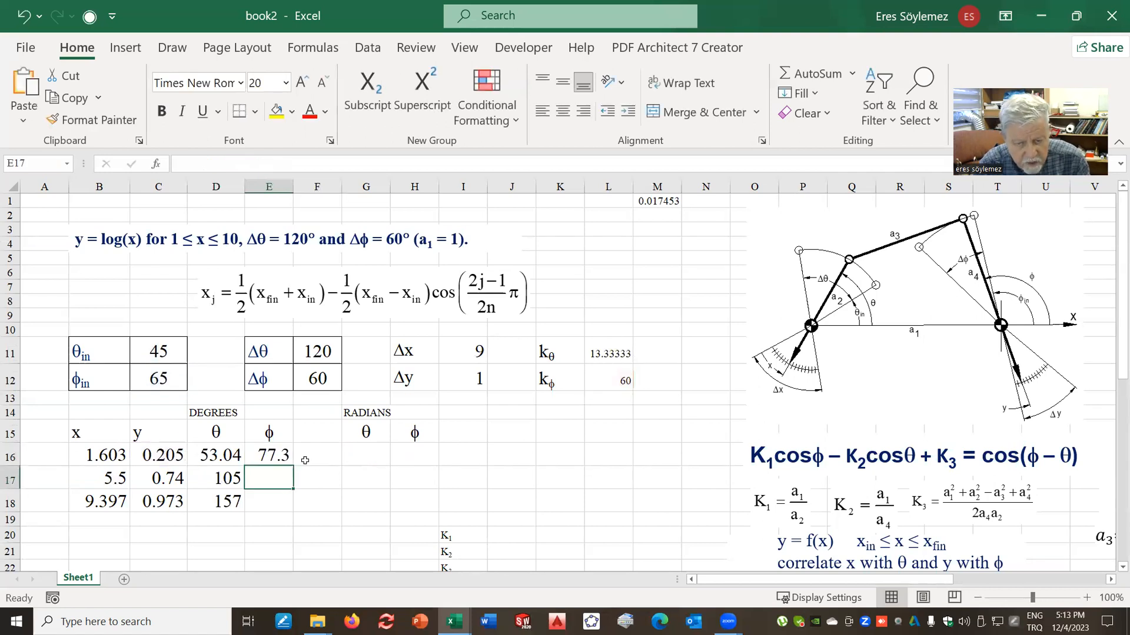
Copy the φ formula from E16 down to E18 and check the copied formulas in E17 and E18.
left_click(276, 452)
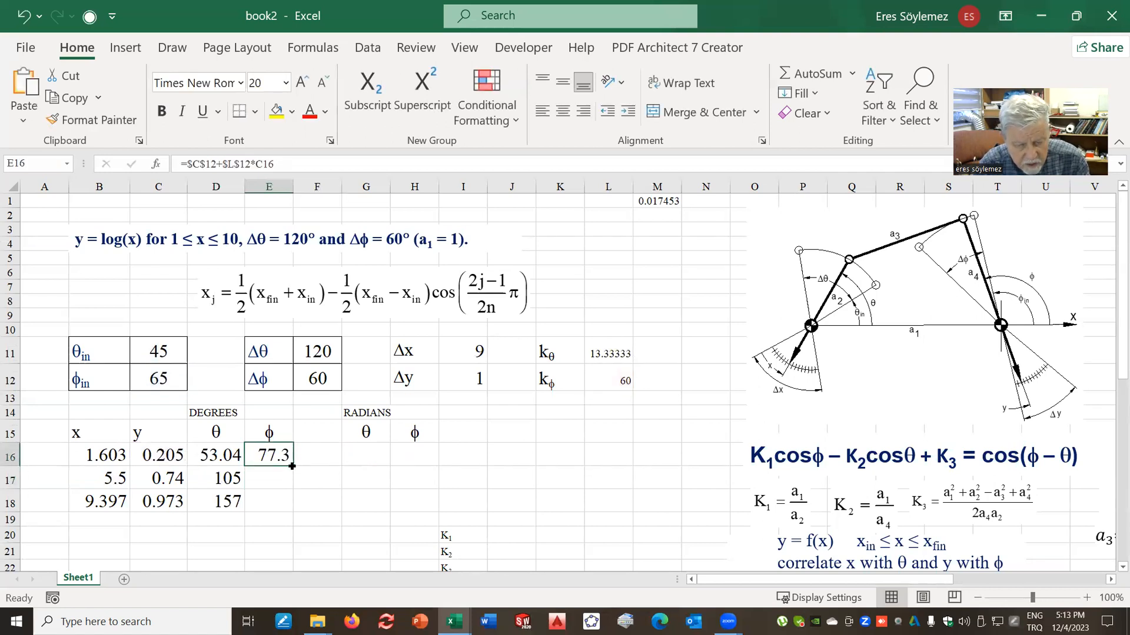
left_click_drag(292, 466, 299, 513)
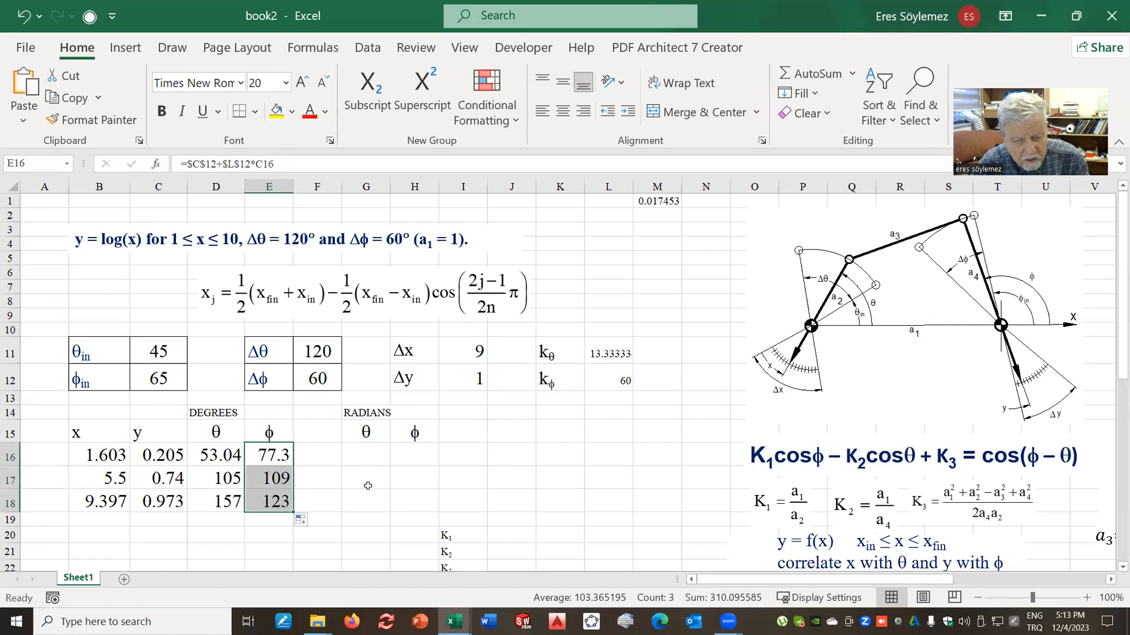
left_click(275, 480)
left_click(281, 505)
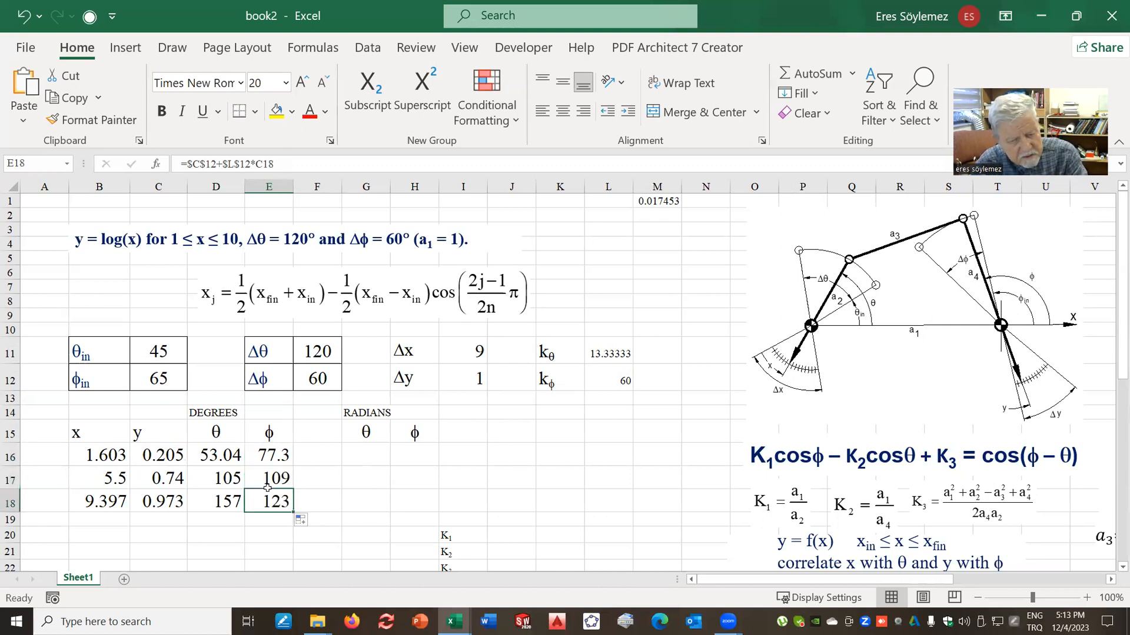
Convert the first θ to radians in cell G16 with the formula =D16*PI()/180.
left_click(368, 457)
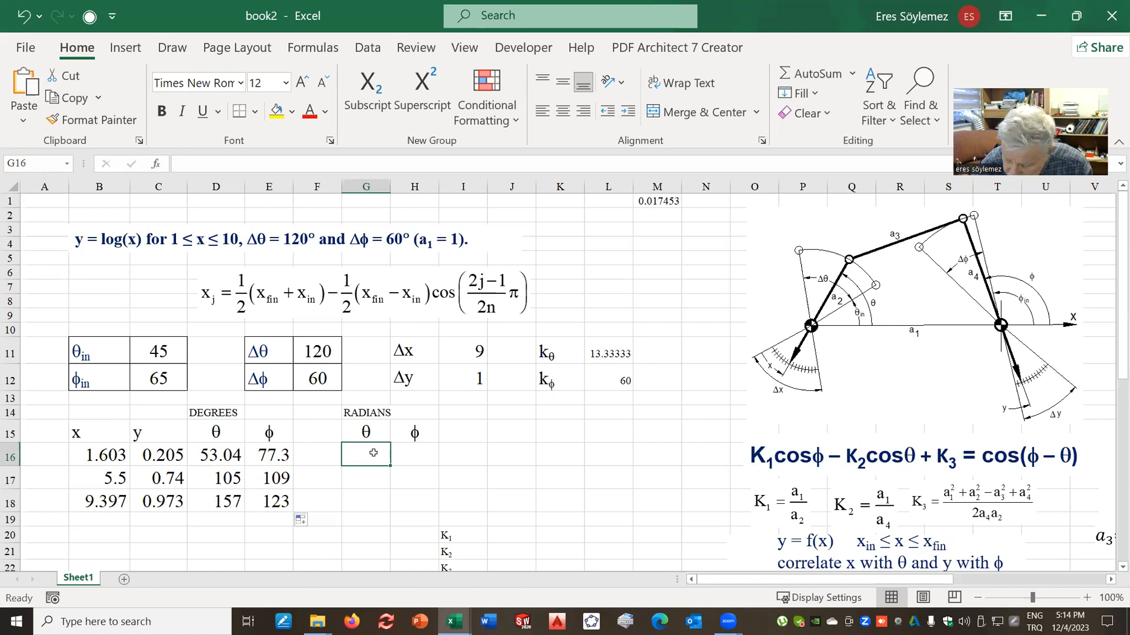
type("=")
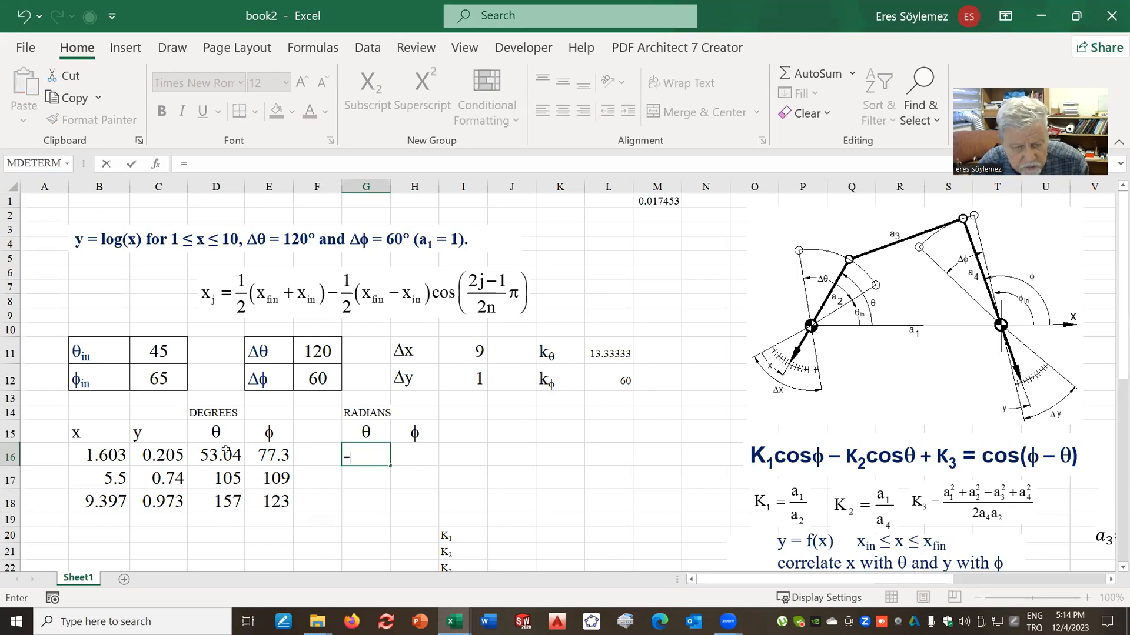
left_click(218, 455)
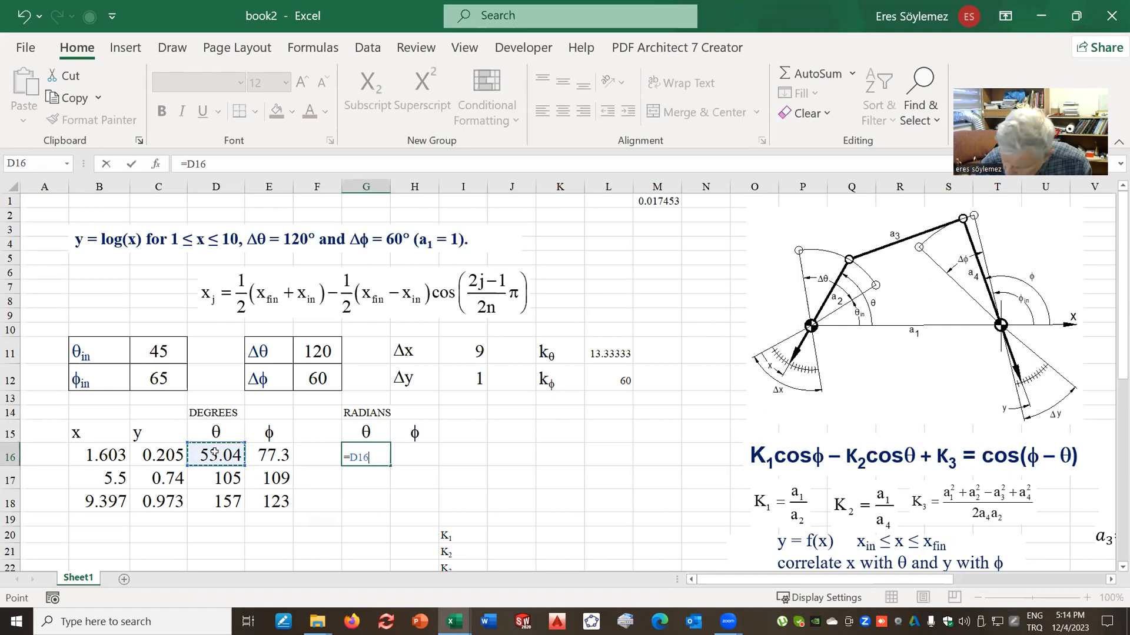
type("*")
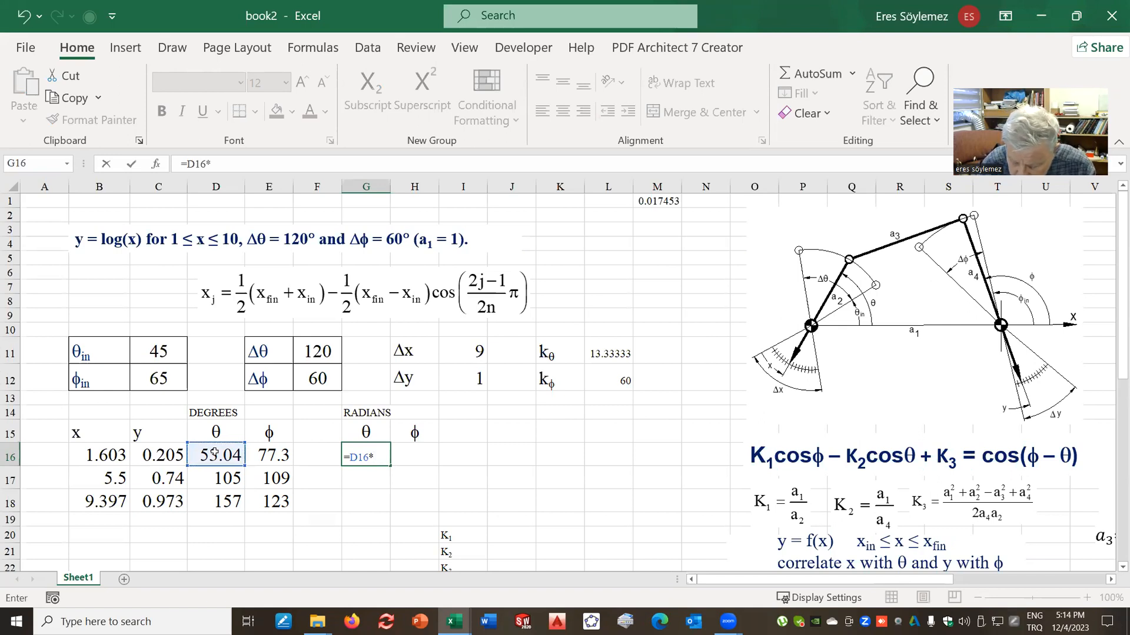
type("pi()")
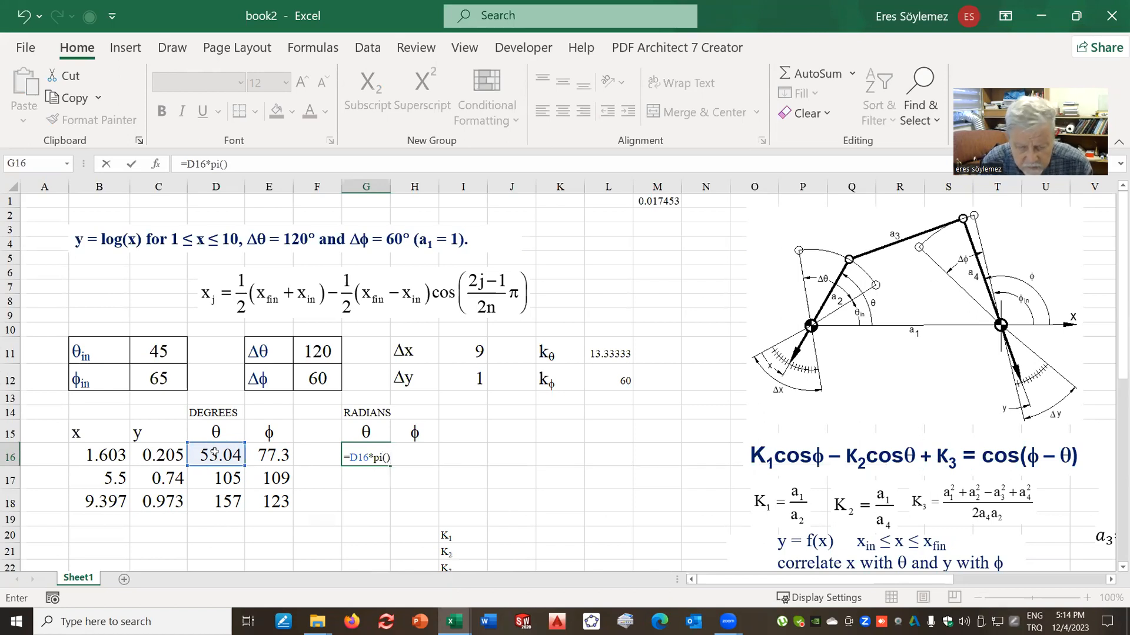
type("/180")
key("Return")
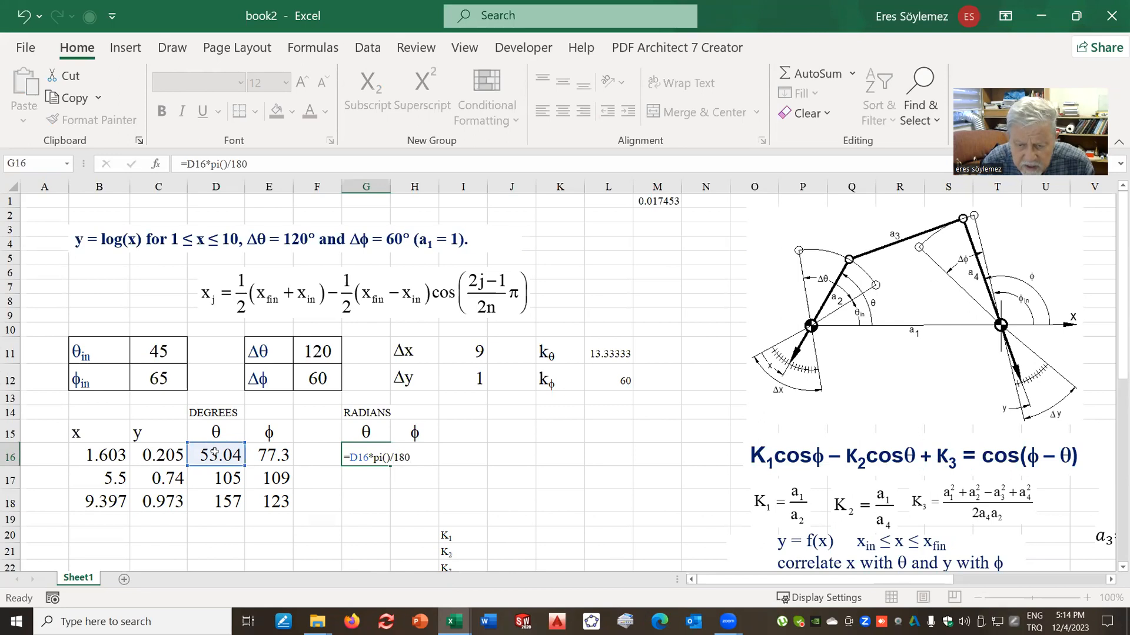
left_click(360, 456)
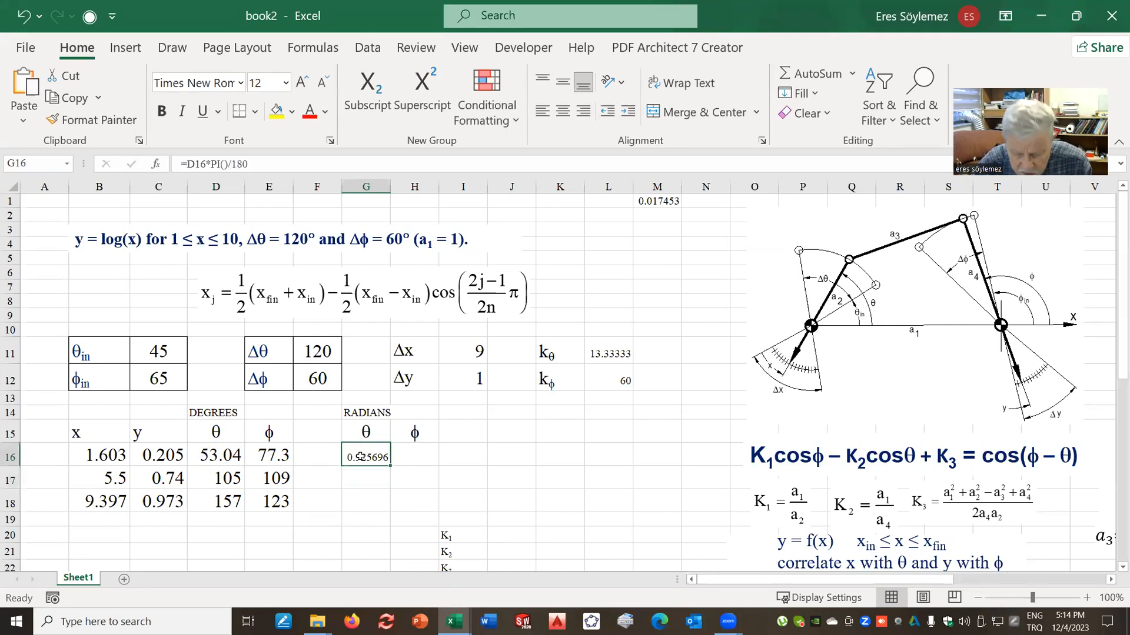
Name cell M1, which holds the degree-to-radian factor, D_R.
left_click(644, 201)
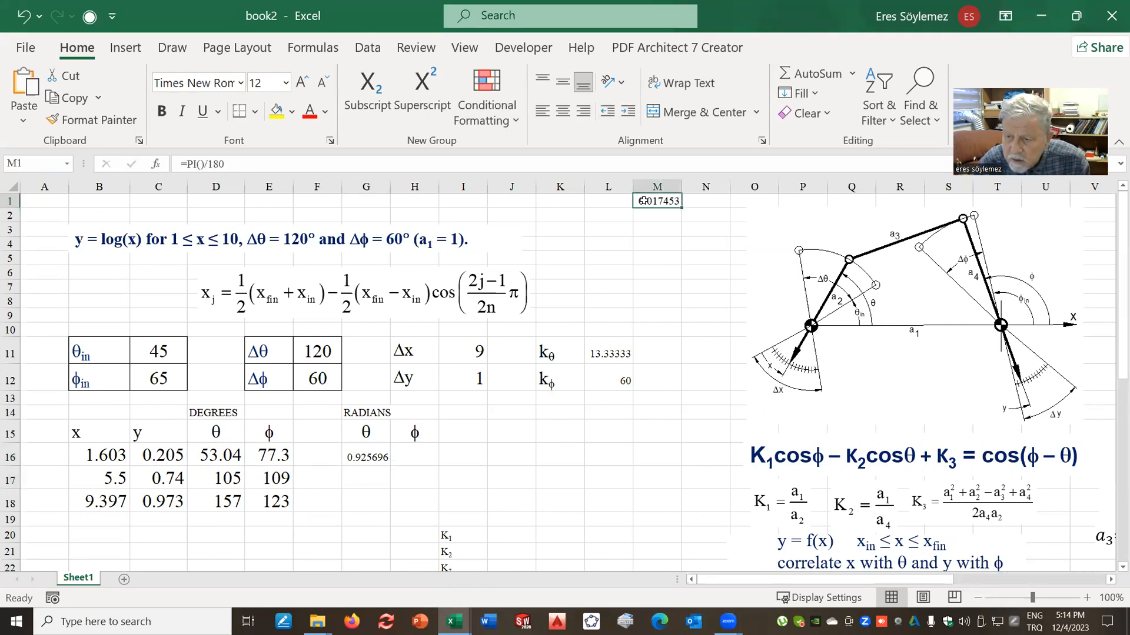
left_click(247, 162)
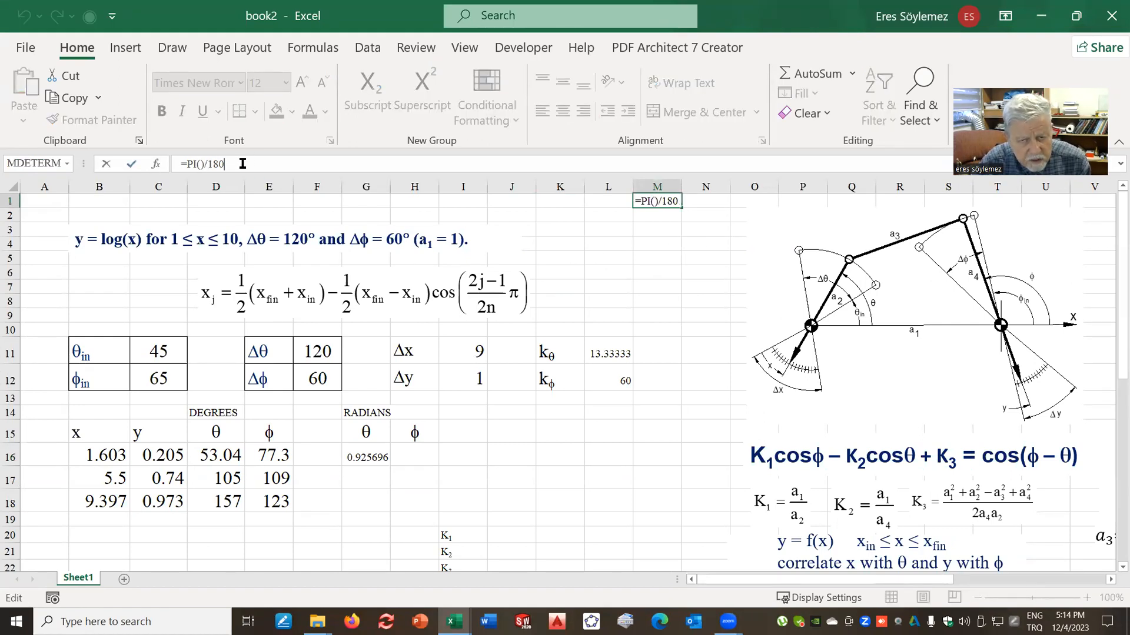
left_click(49, 165)
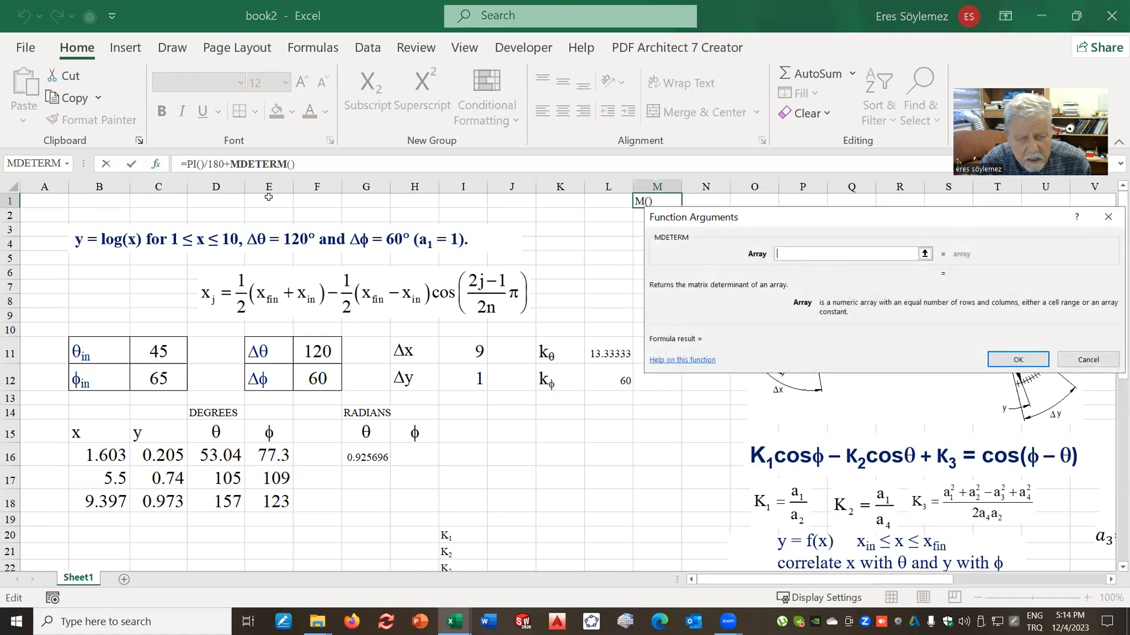
key("Escape")
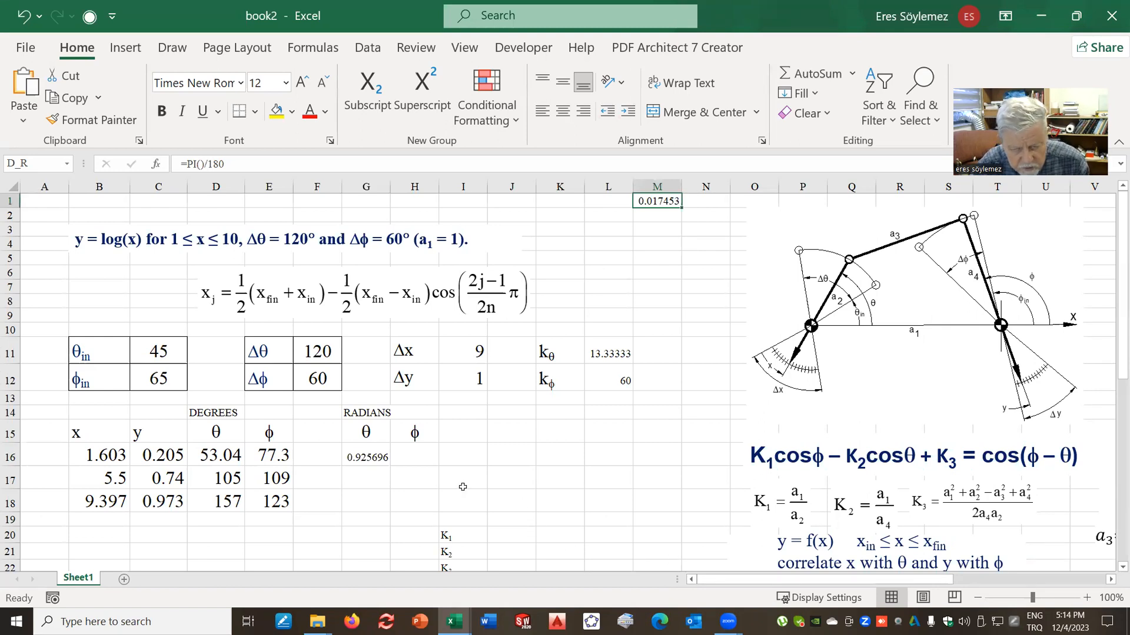
Replace PI()/180 in cell G16's formula with the named factor, making it =D16*D_R.
left_click(422, 482)
left_click(369, 454)
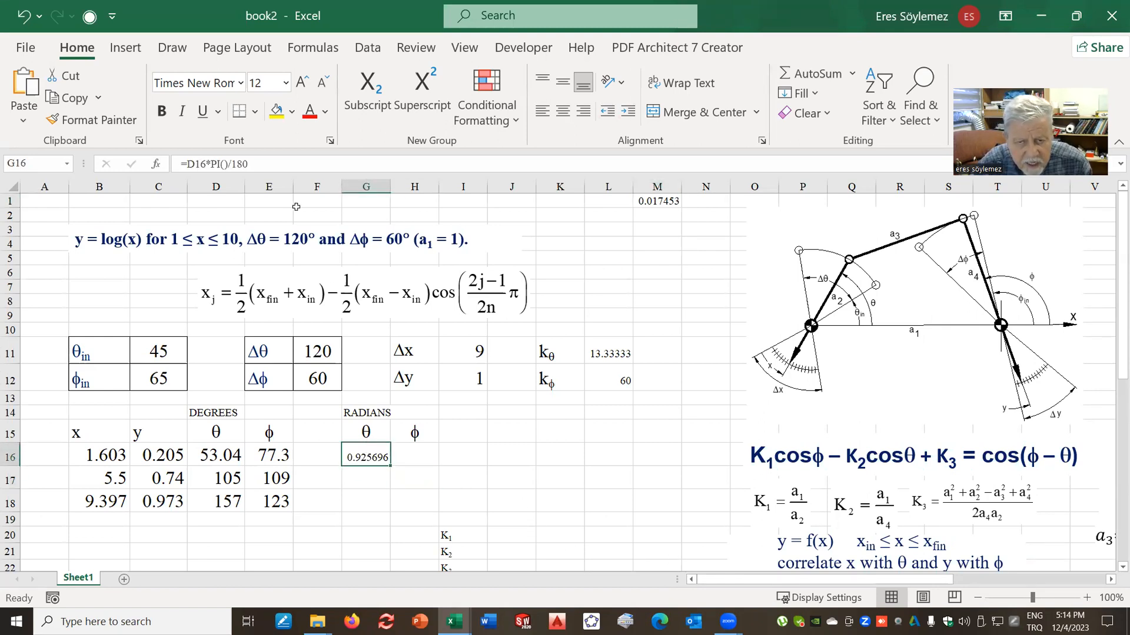
left_click(249, 164)
left_click_drag(248, 165, 208, 170)
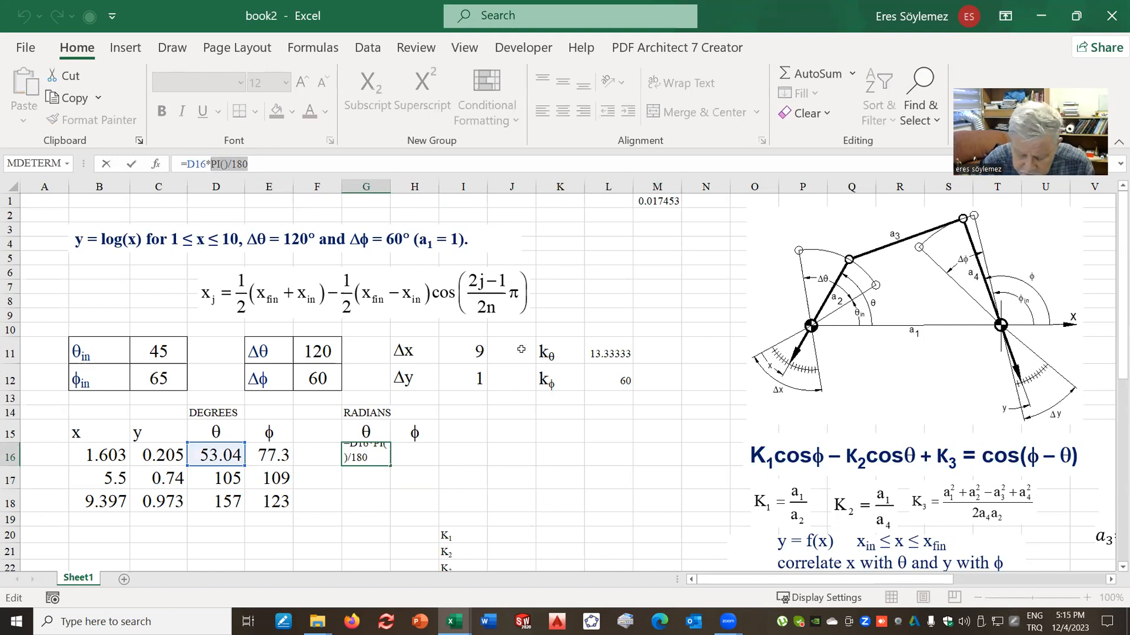
type("D_")
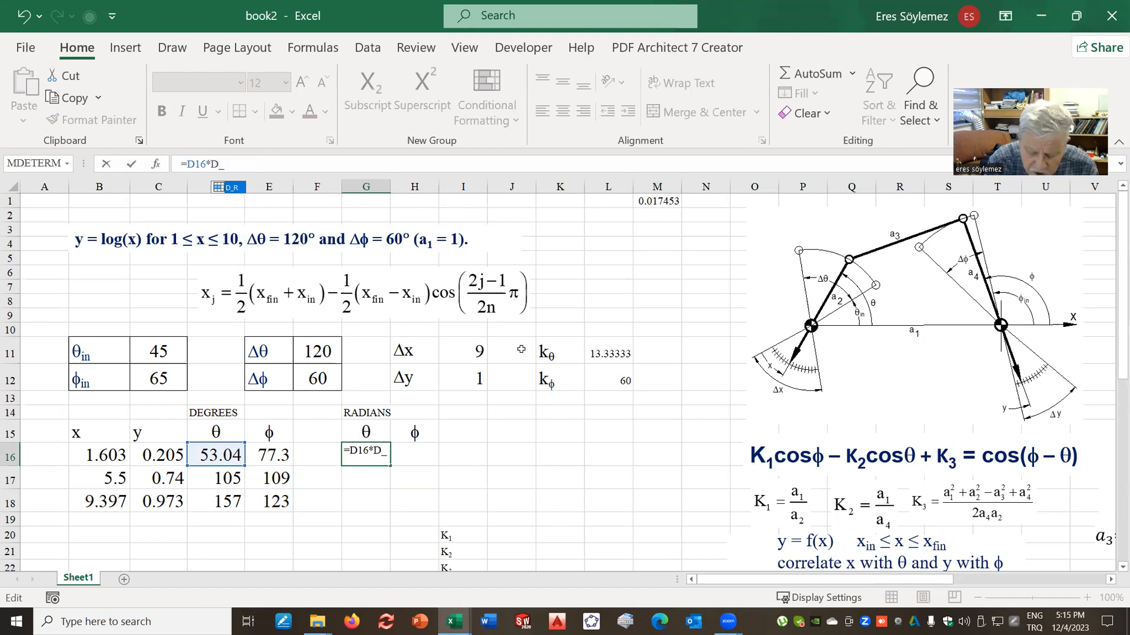
type("R")
key("Return")
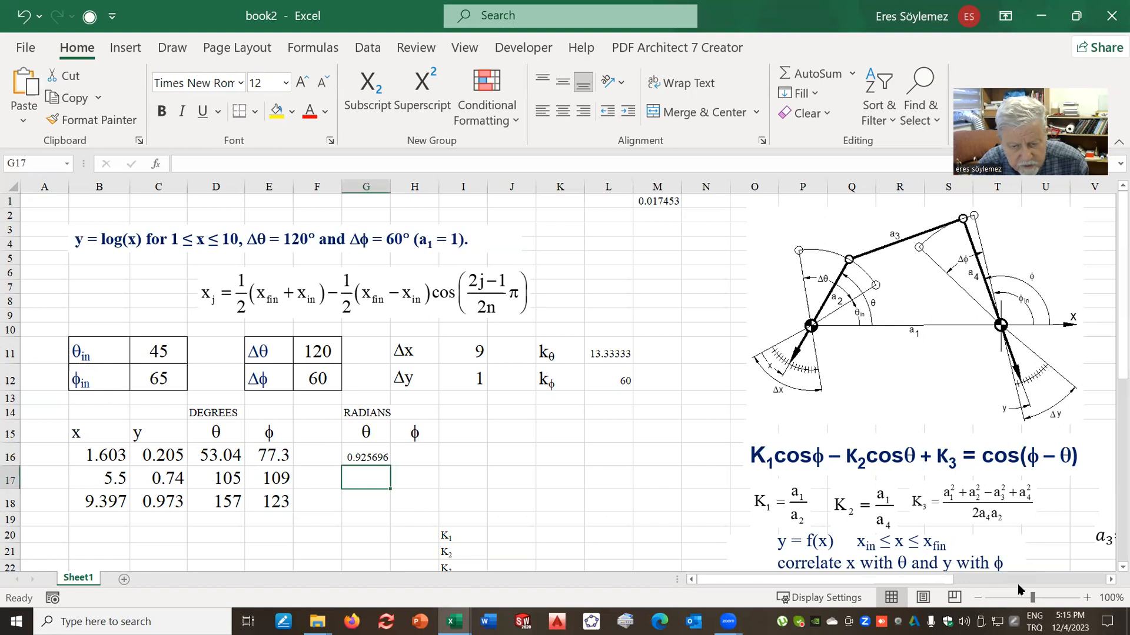
Copy the radian formula from G16 across the range G16:H18 and check the copied formulas.
left_click(357, 457)
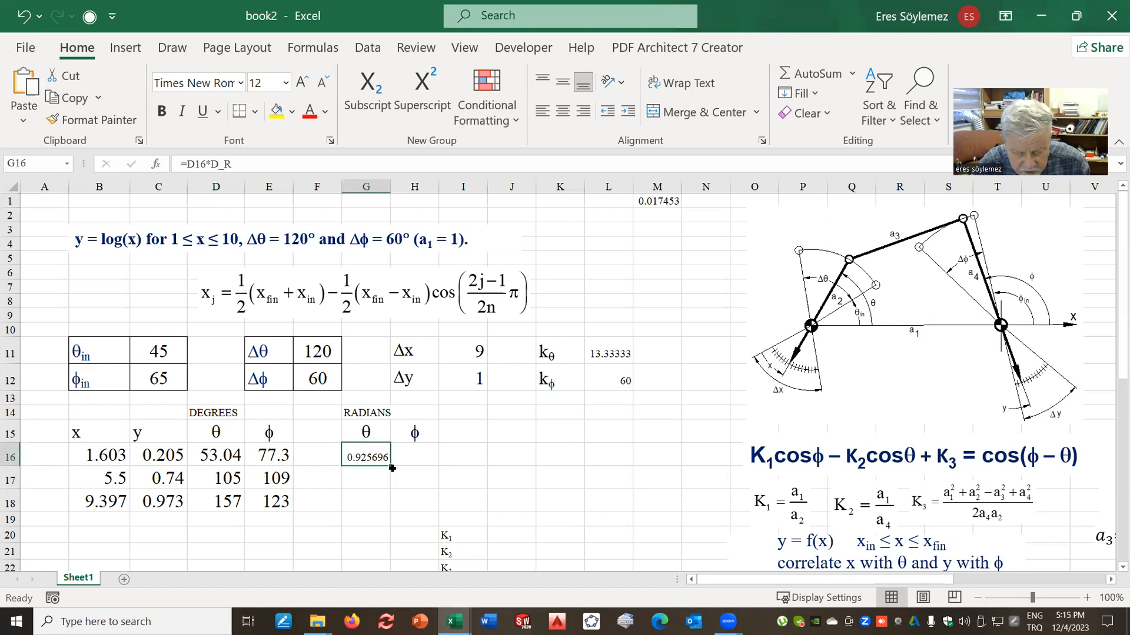
left_click_drag(389, 466, 433, 504)
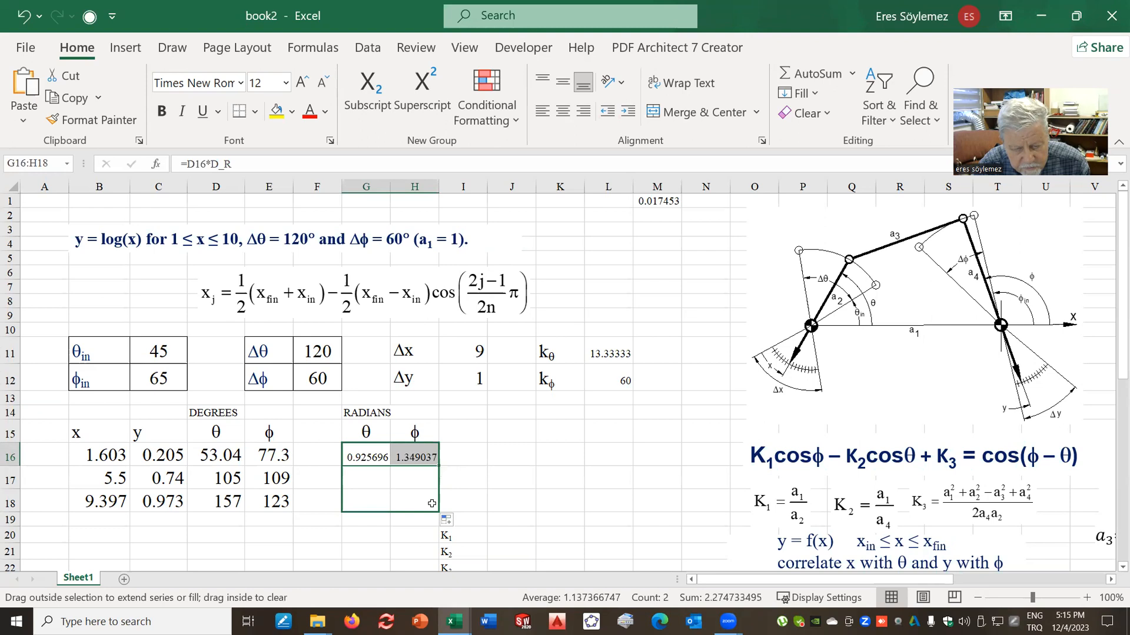
left_click(426, 503)
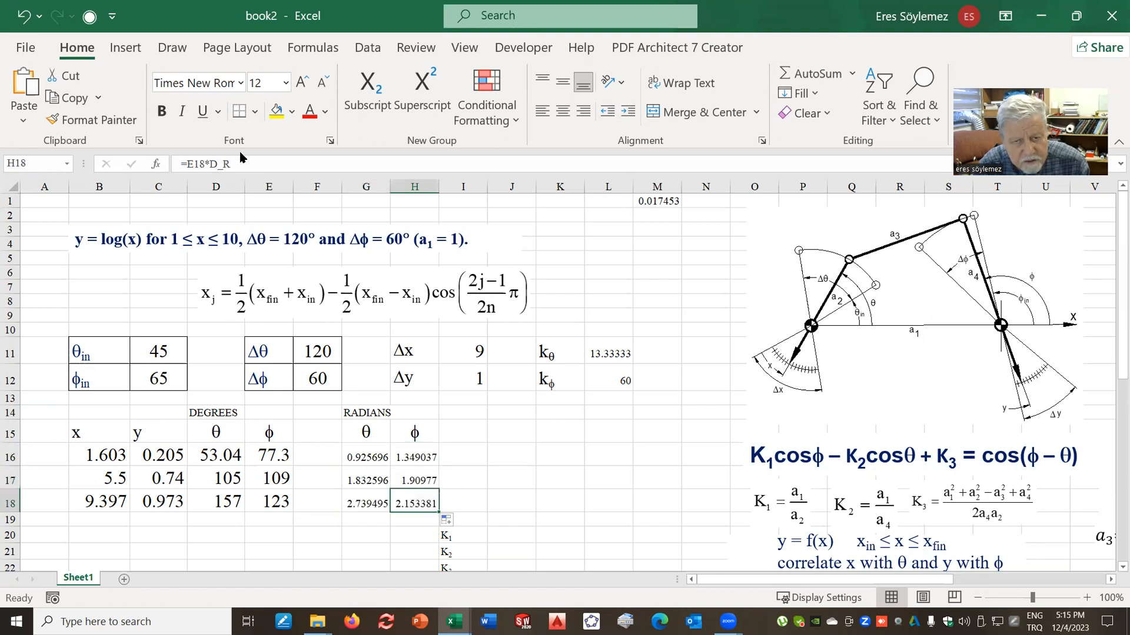
left_click(249, 166)
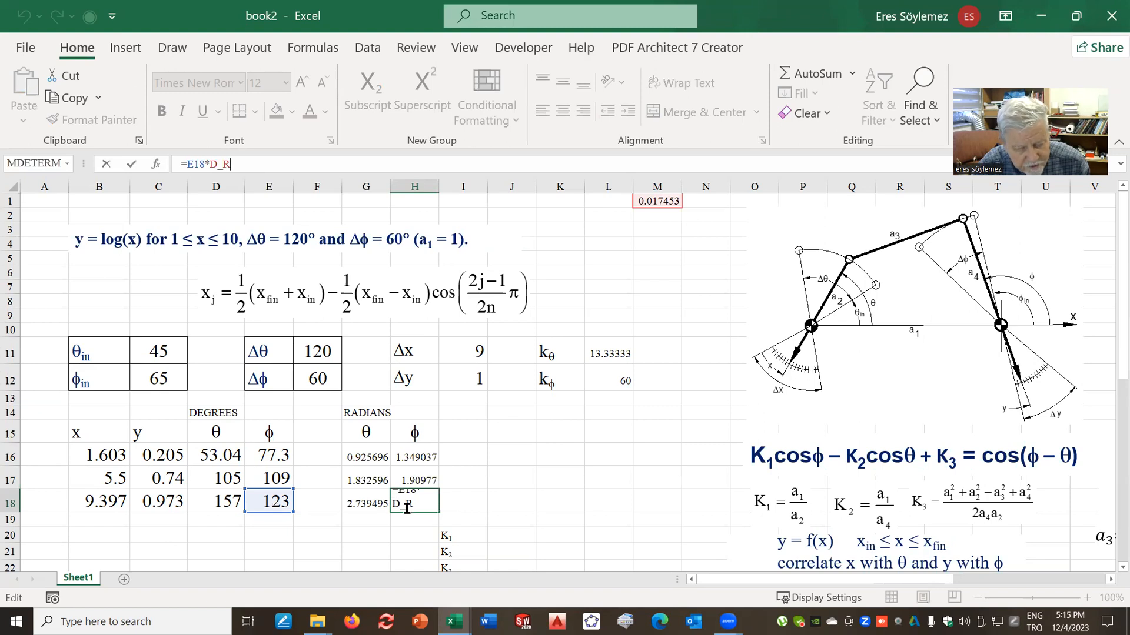
left_click(548, 469)
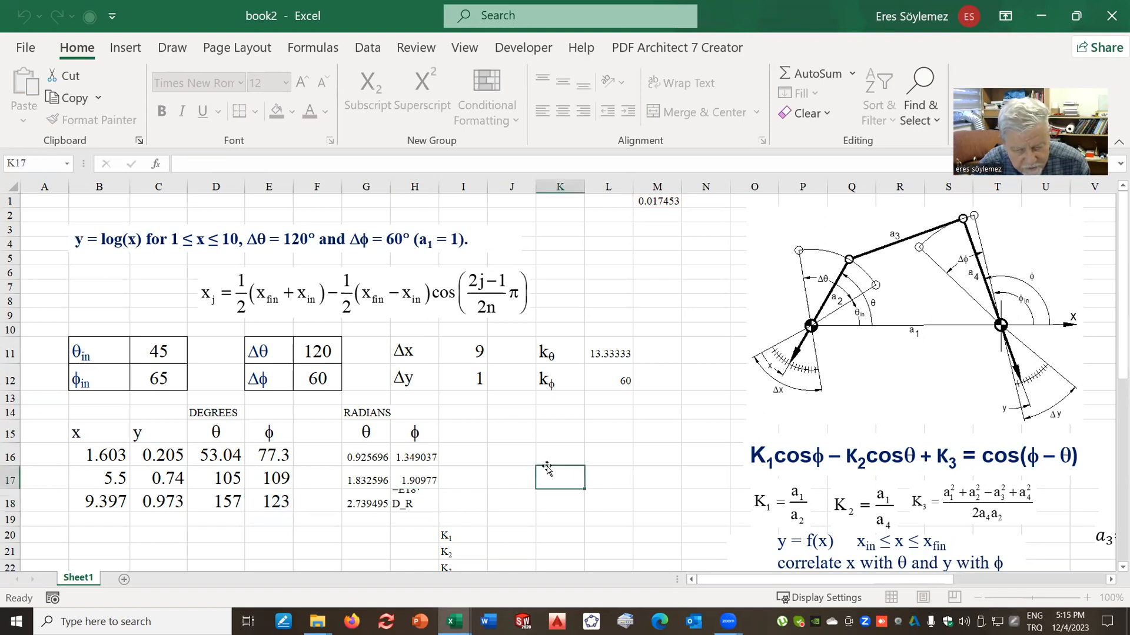
left_click(355, 452)
left_click(420, 461)
left_click(411, 481)
left_click(372, 483)
left_click(373, 504)
left_click(423, 513)
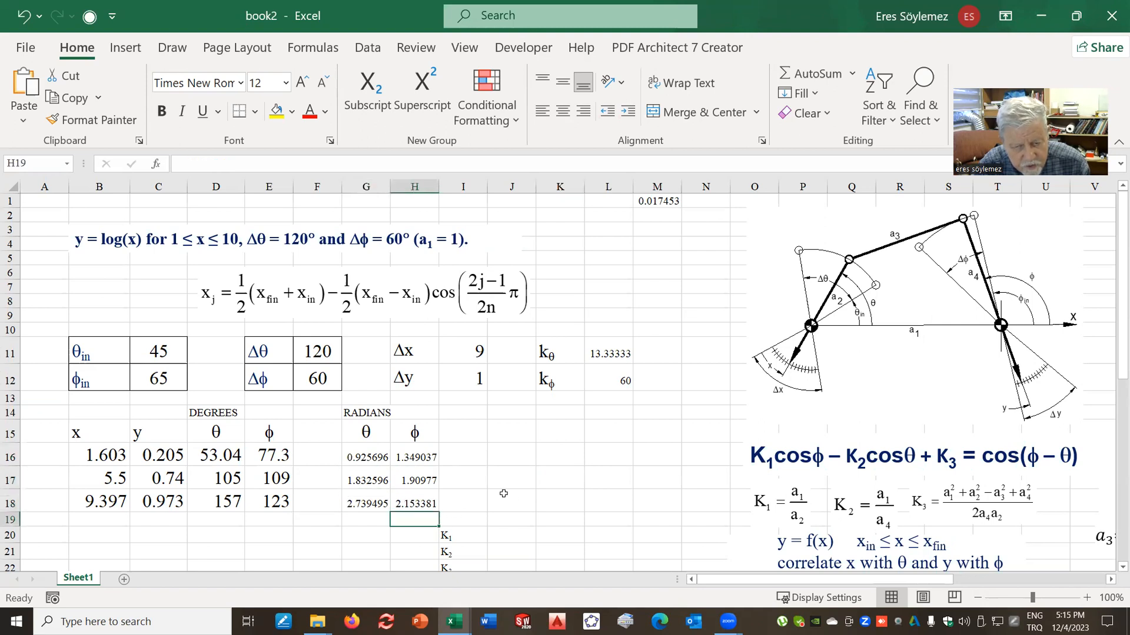
left_click(515, 459)
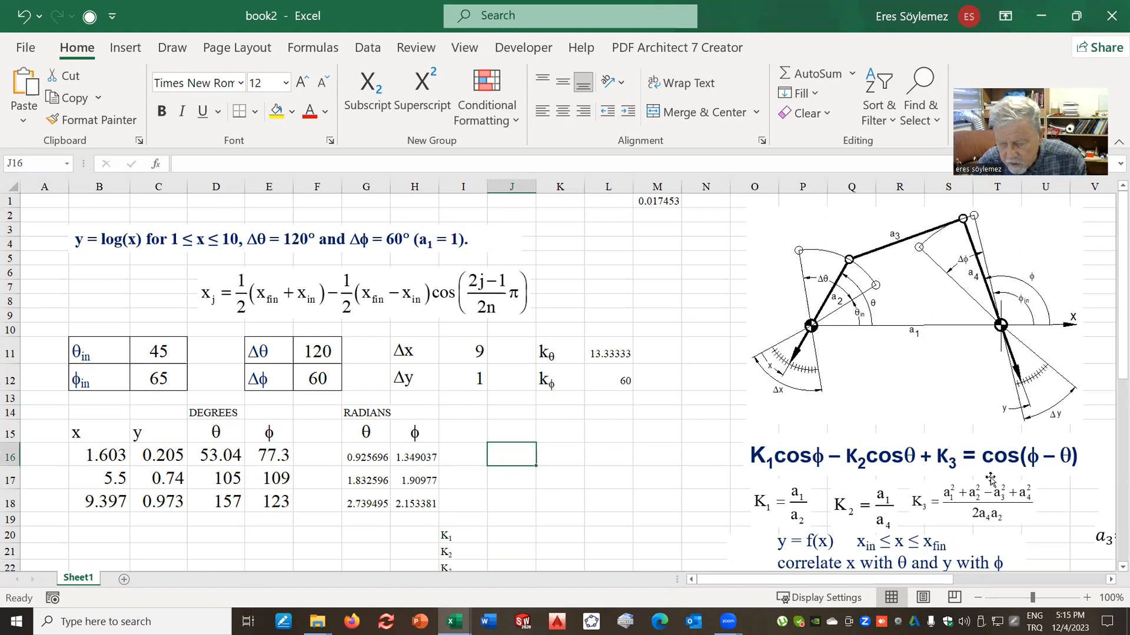
Calculate the cosine of the first φ in cell B20 with the formula =COS(H16).
left_click(153, 534)
left_click(115, 533)
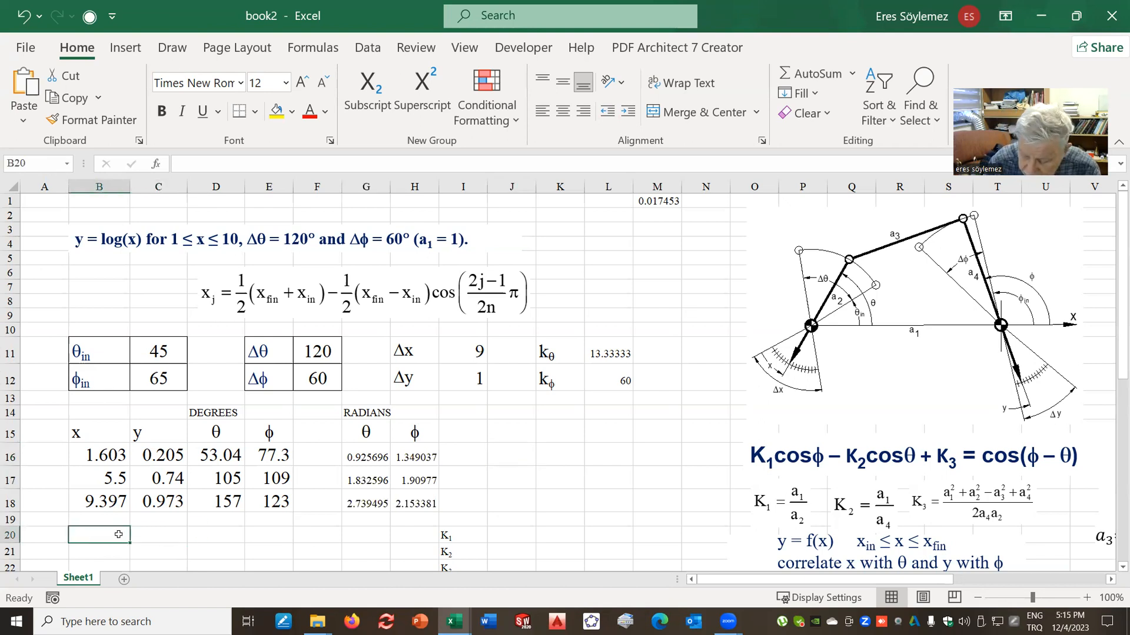
type("=cos")
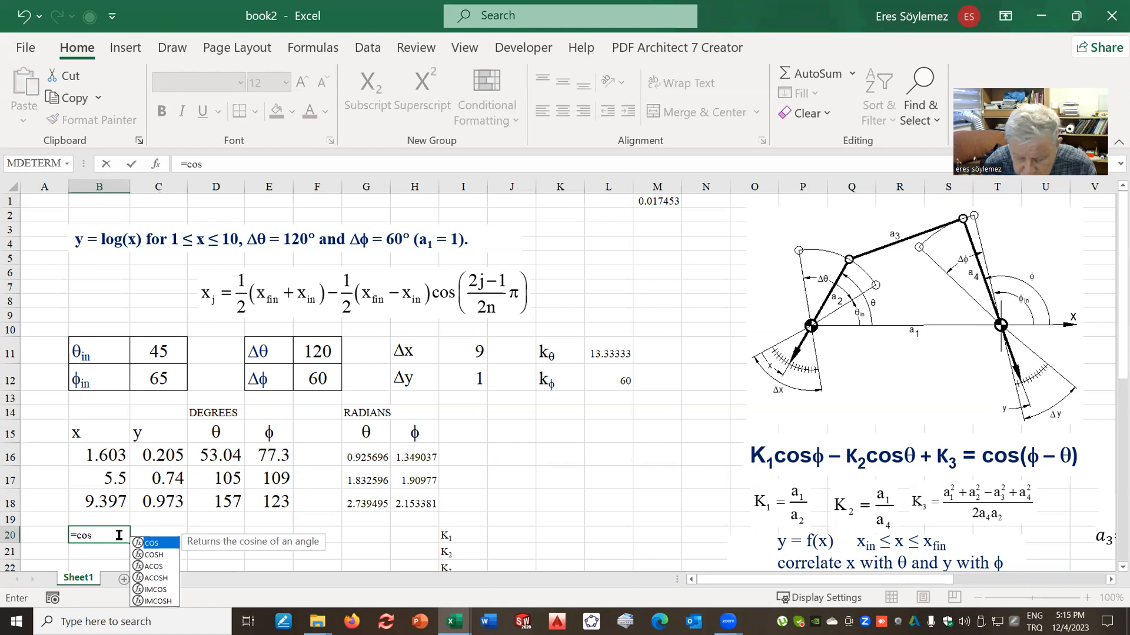
type("(")
left_click(410, 456)
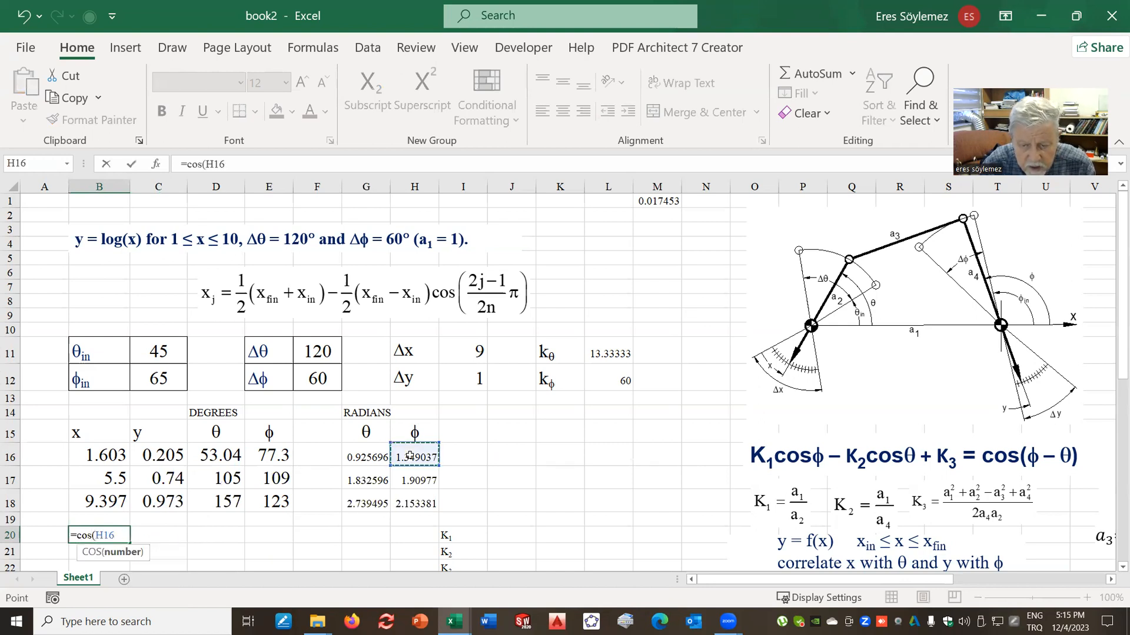
type(")")
key("Return")
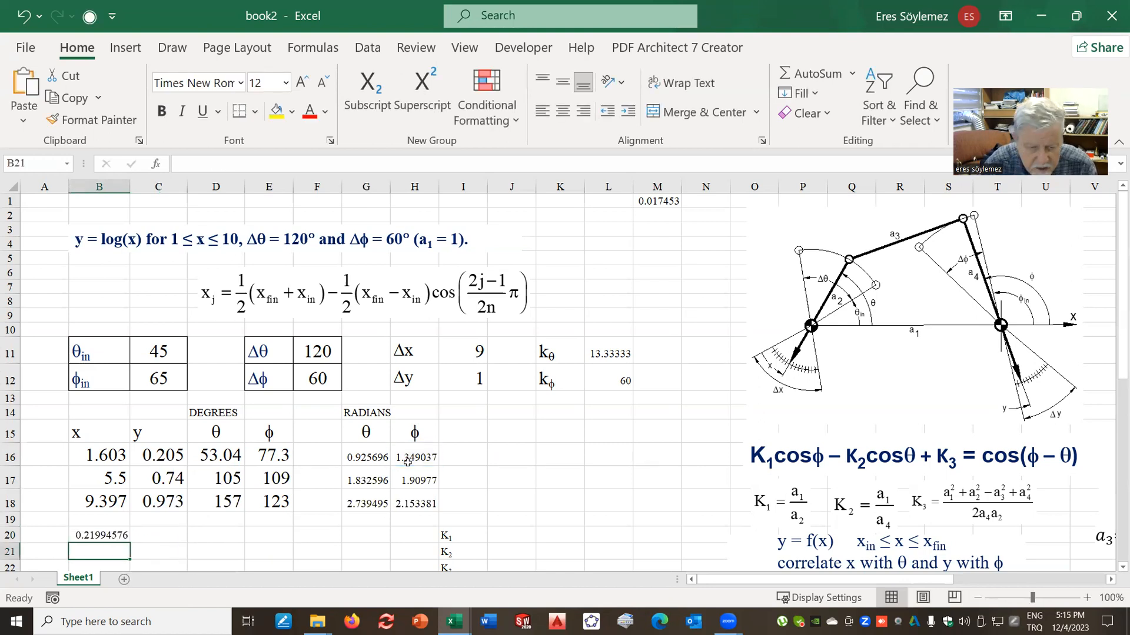
Fill the rest of the first coefficient row with -cos(G16) in cell C20 and 1 in cell D20.
left_click(154, 540)
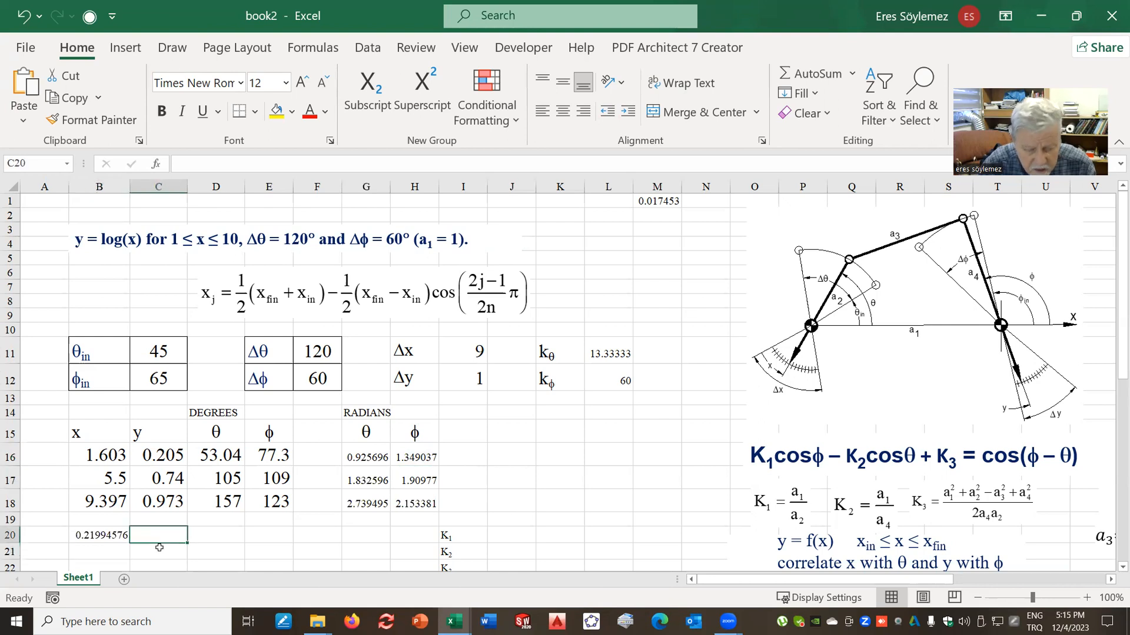
type("-cos(")
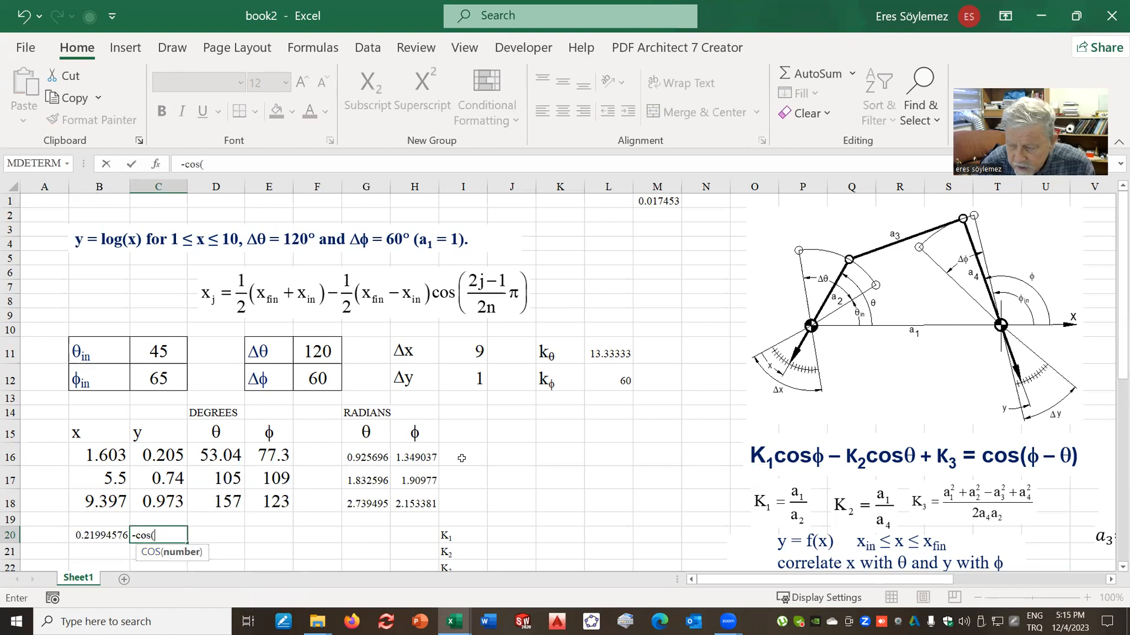
left_click(366, 459)
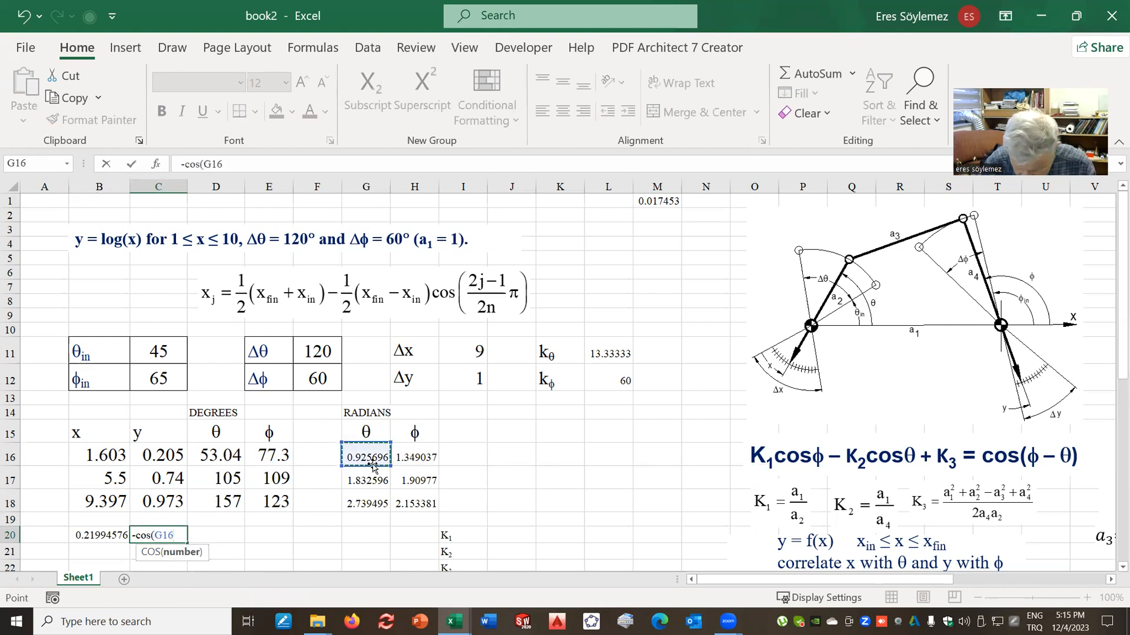
type(")")
key("Return")
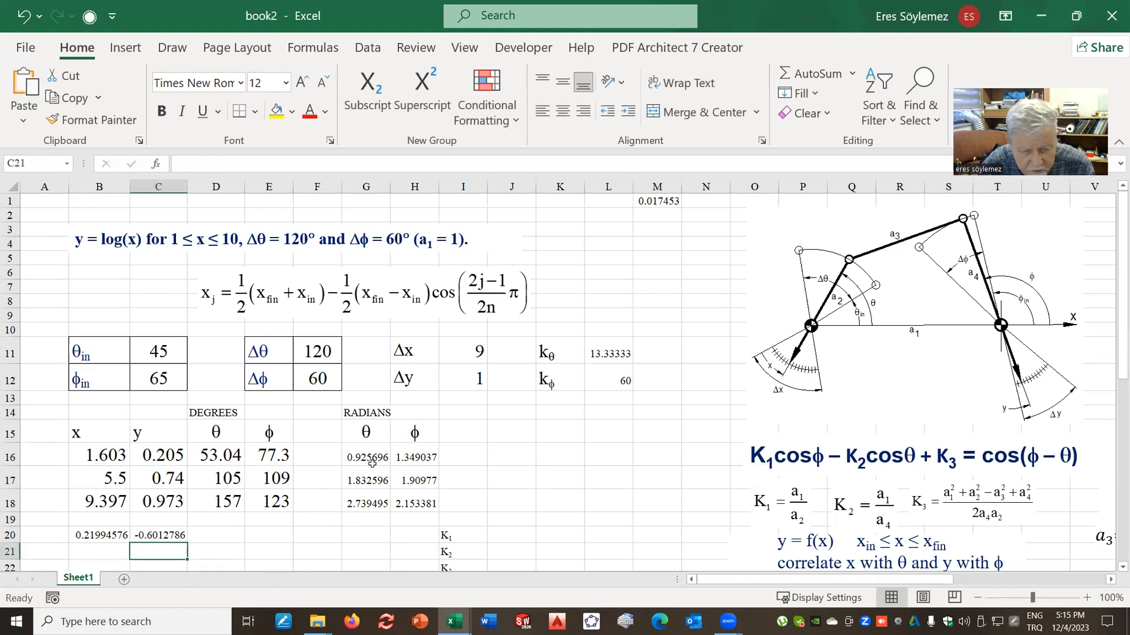
left_click(216, 538)
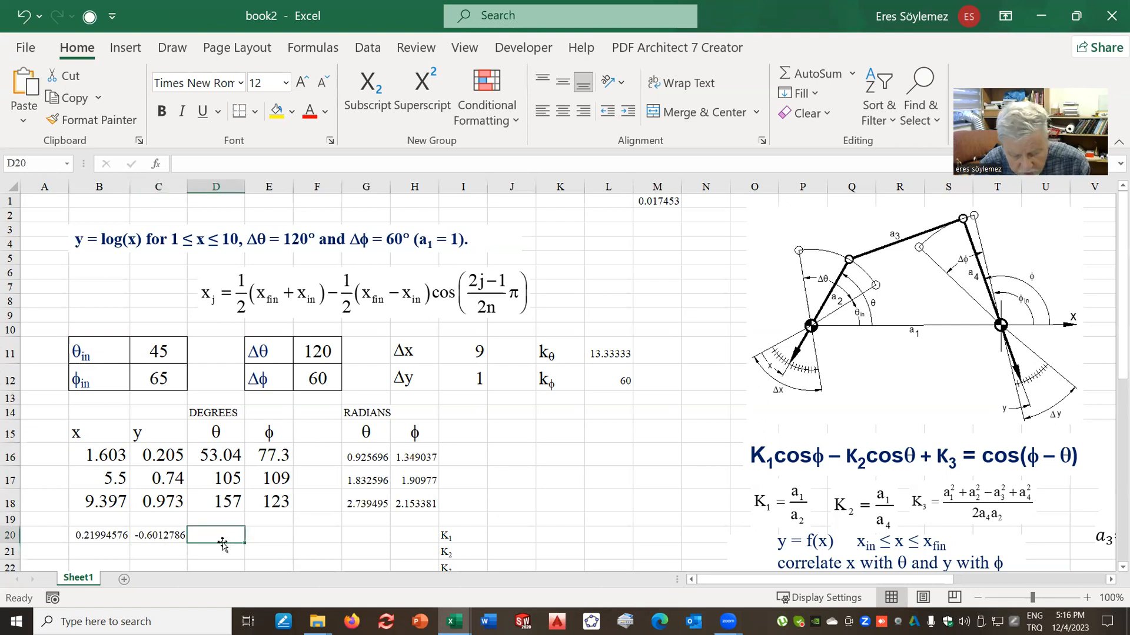
type("1")
Start cell E20 with the text cos( and try to reference the first radian φ in H16.
left_click(285, 539)
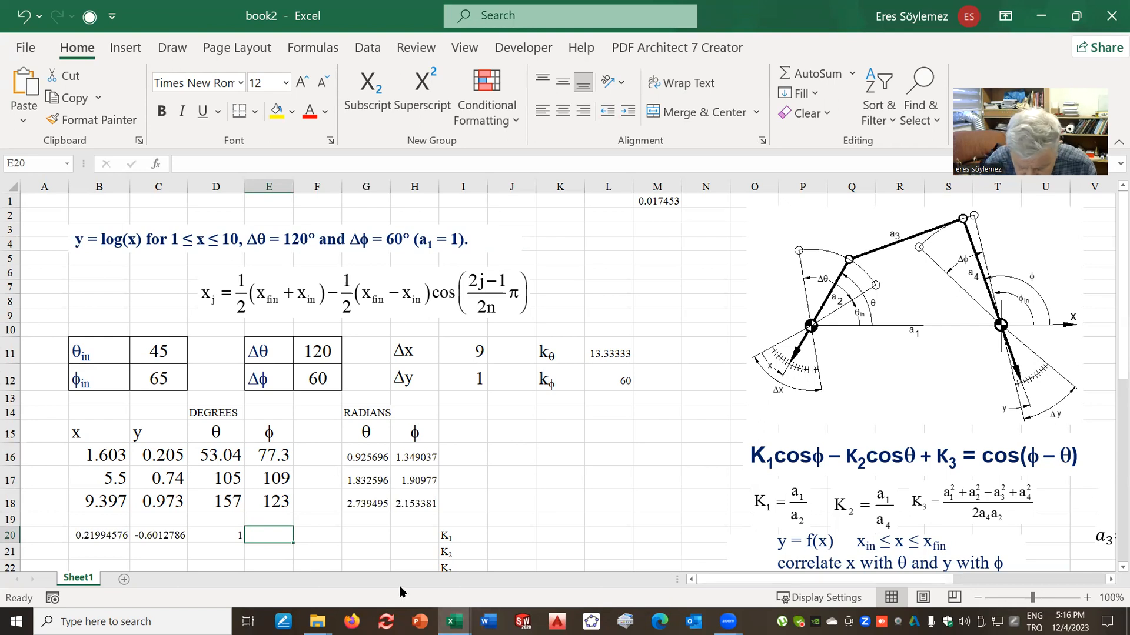
type("cos(")
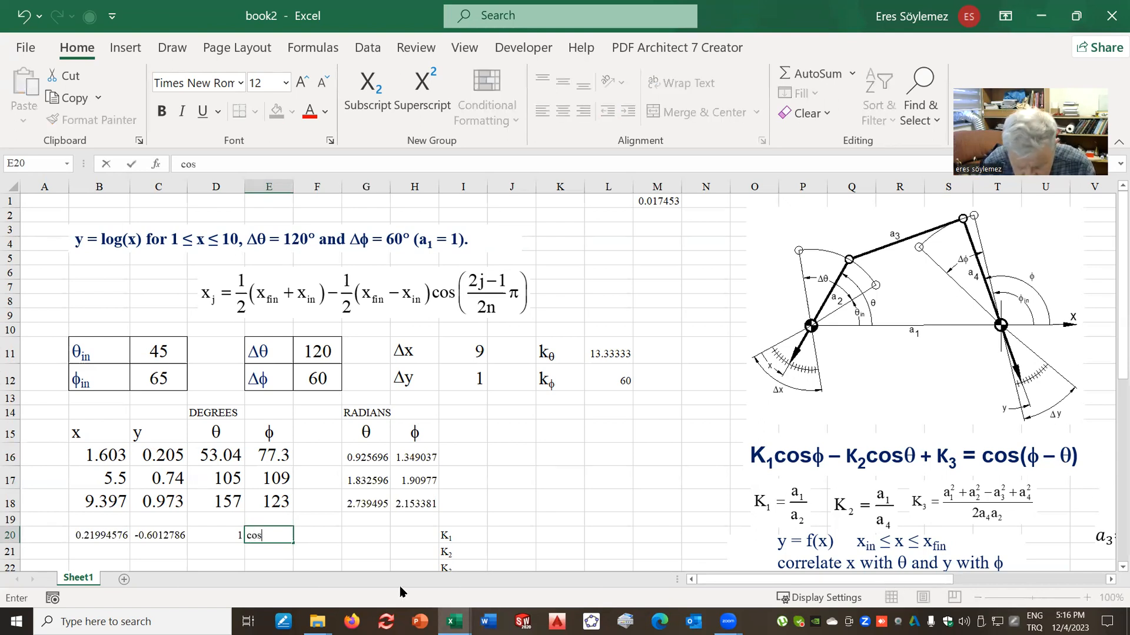
left_click(415, 456)
type("-")
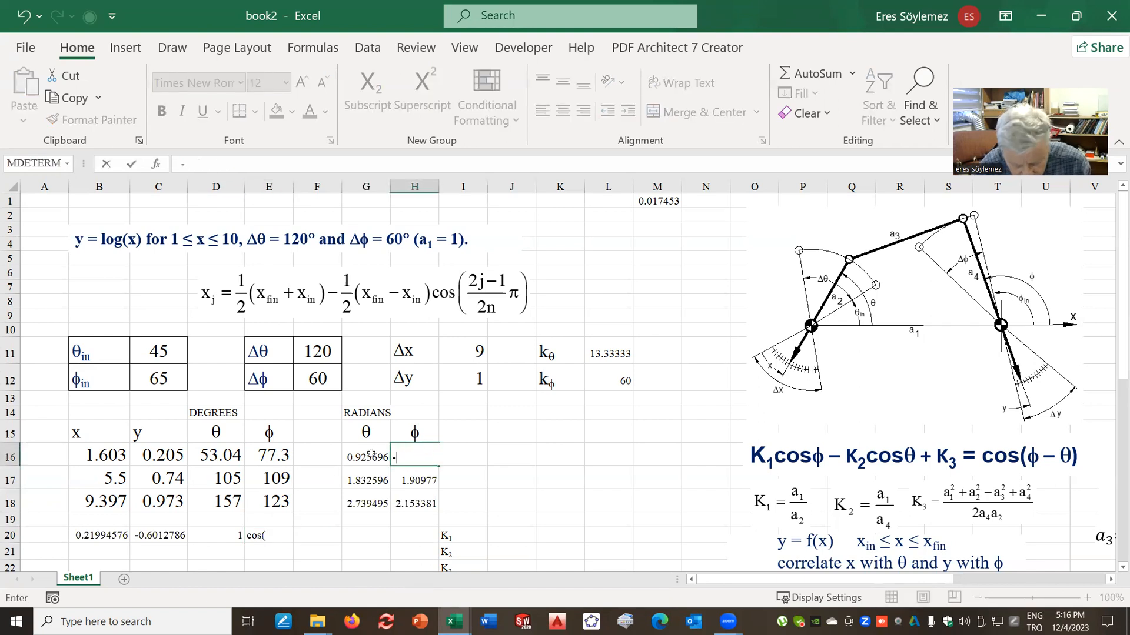
key("Escape")
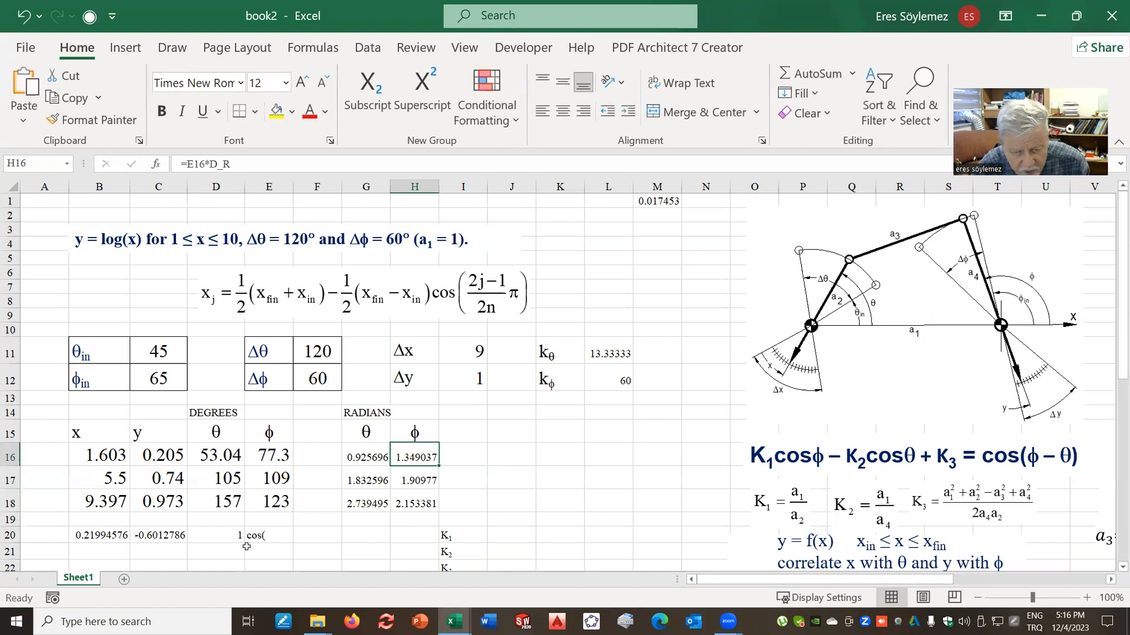
Turn cell E20's entry into the formula =COS(H16-G16) for the first right-hand-side value.
left_click(264, 534)
left_click(183, 164)
type("=")
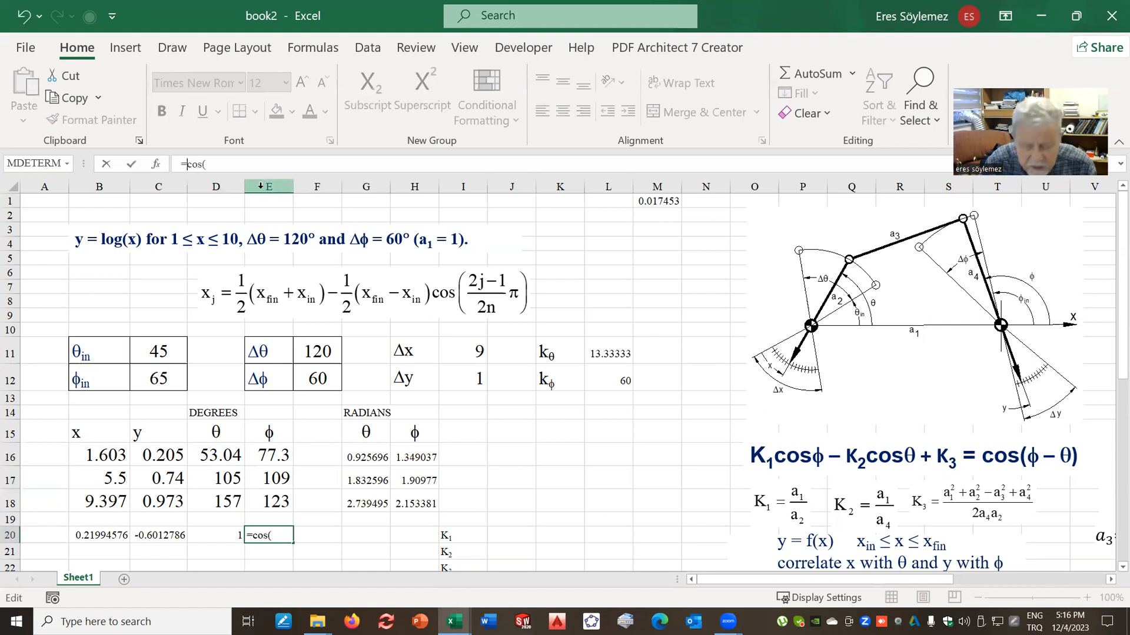
left_click(230, 163)
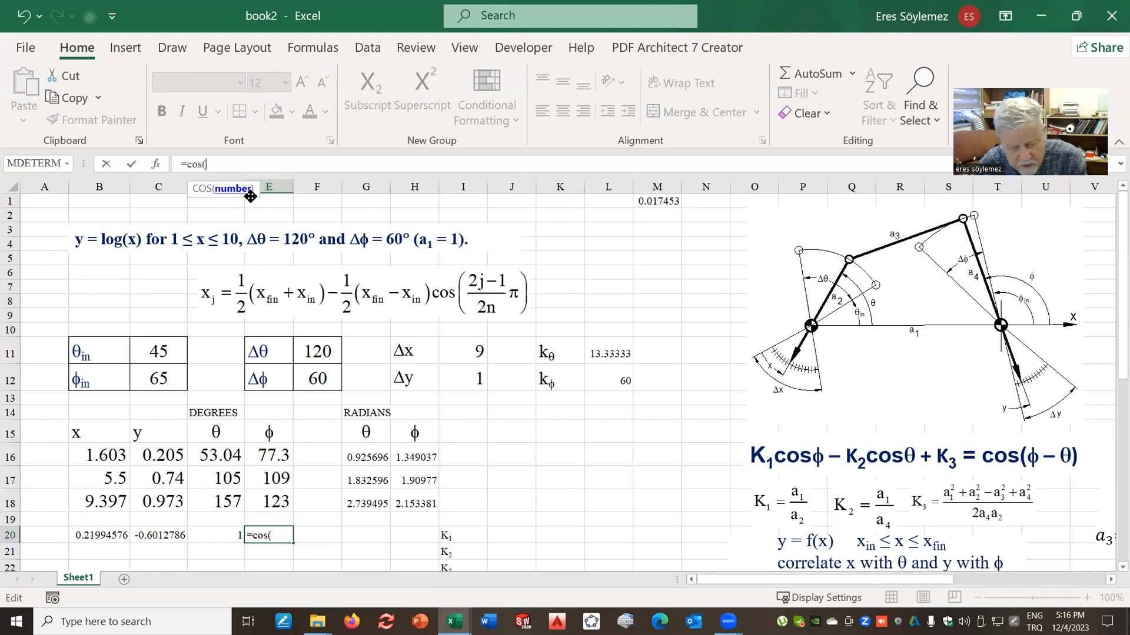
left_click(278, 536)
left_click(423, 455)
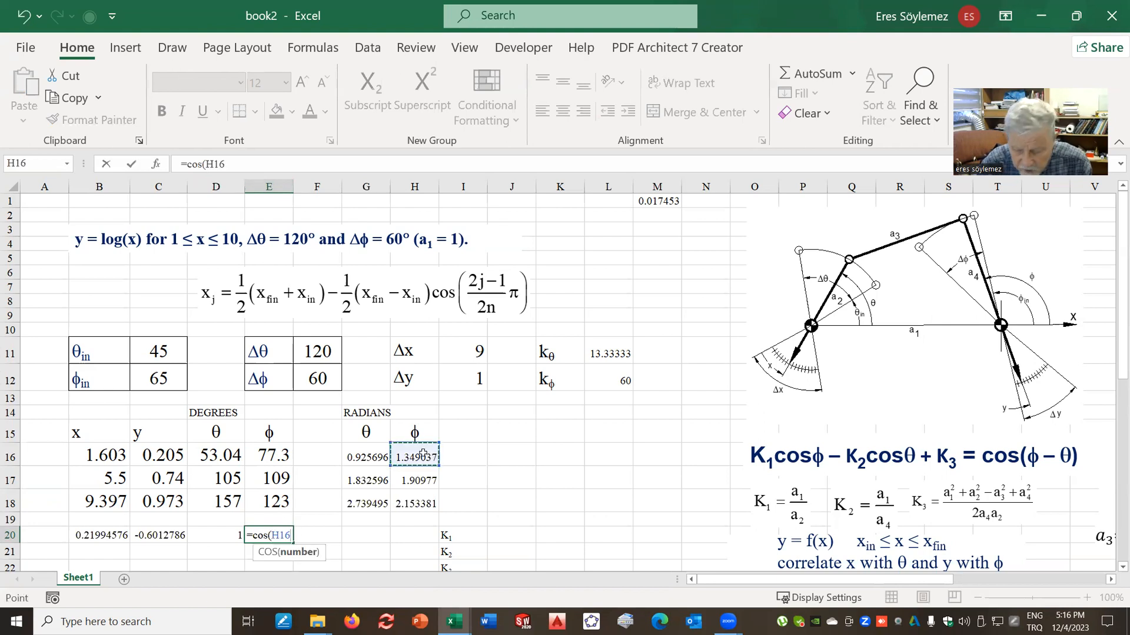
type("-")
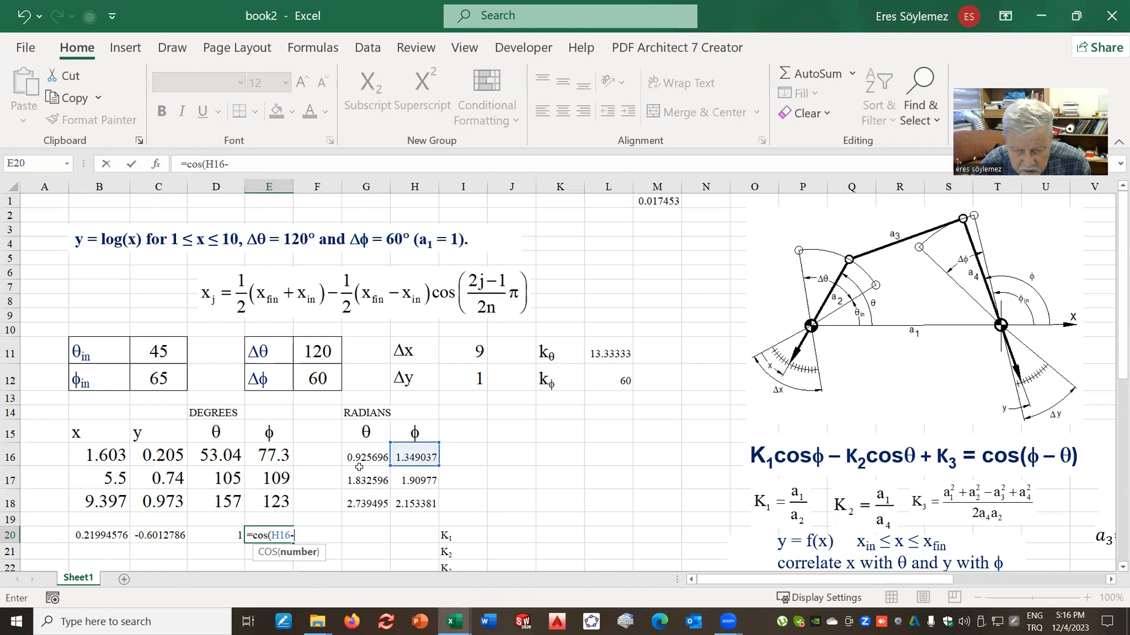
left_click(367, 453)
type(")")
key("Return")
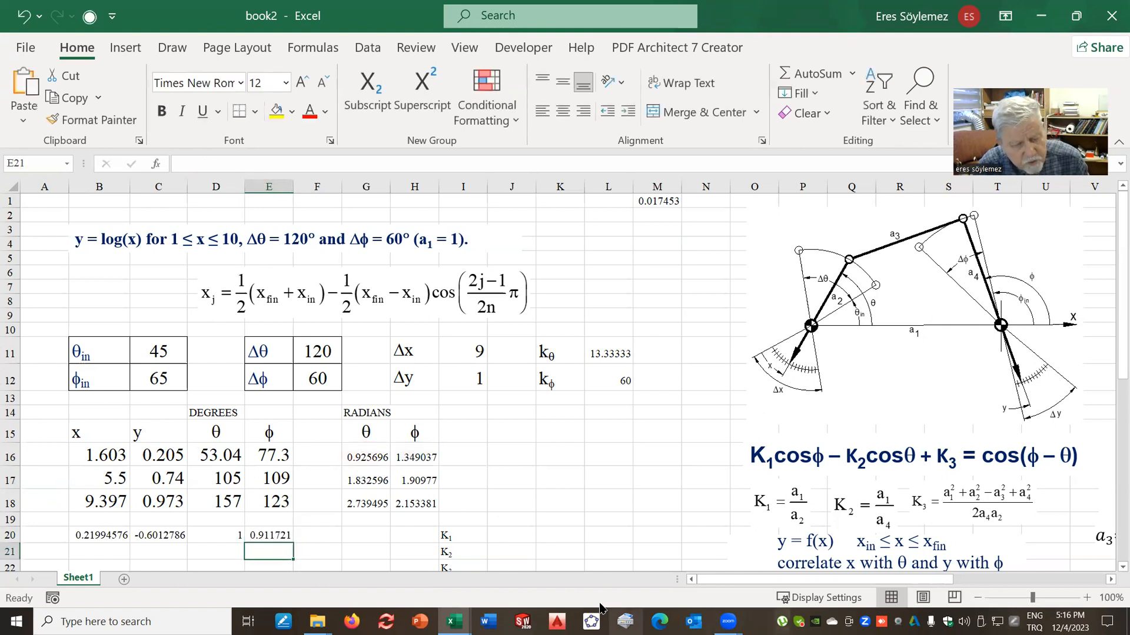
Copy the formulas in B20:C20 and in E20 down to row 22 and check the copied formula in B21.
left_click_drag(75, 533, 190, 556)
scroll(188, 438, "down", 3)
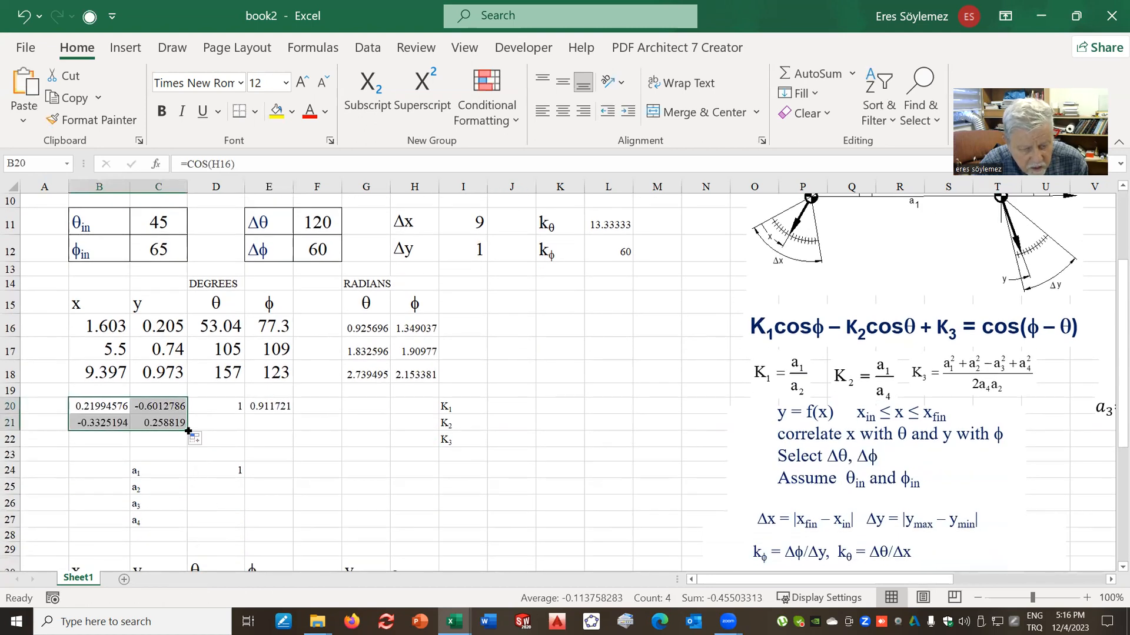
left_click_drag(187, 432, 188, 446)
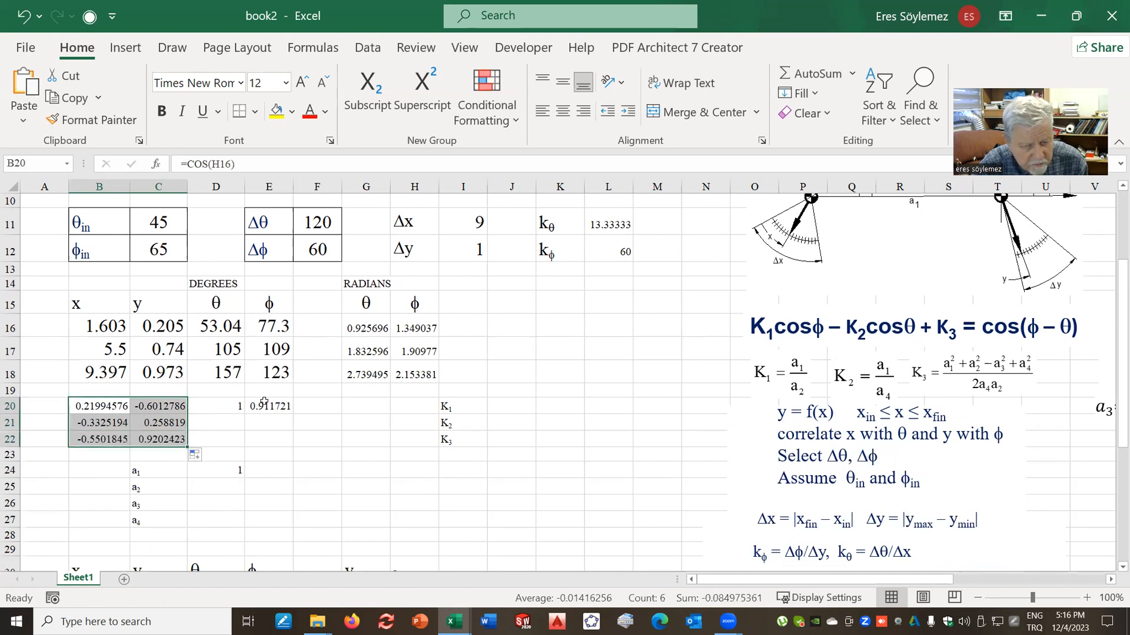
left_click(274, 409)
left_click_drag(293, 414, 296, 443)
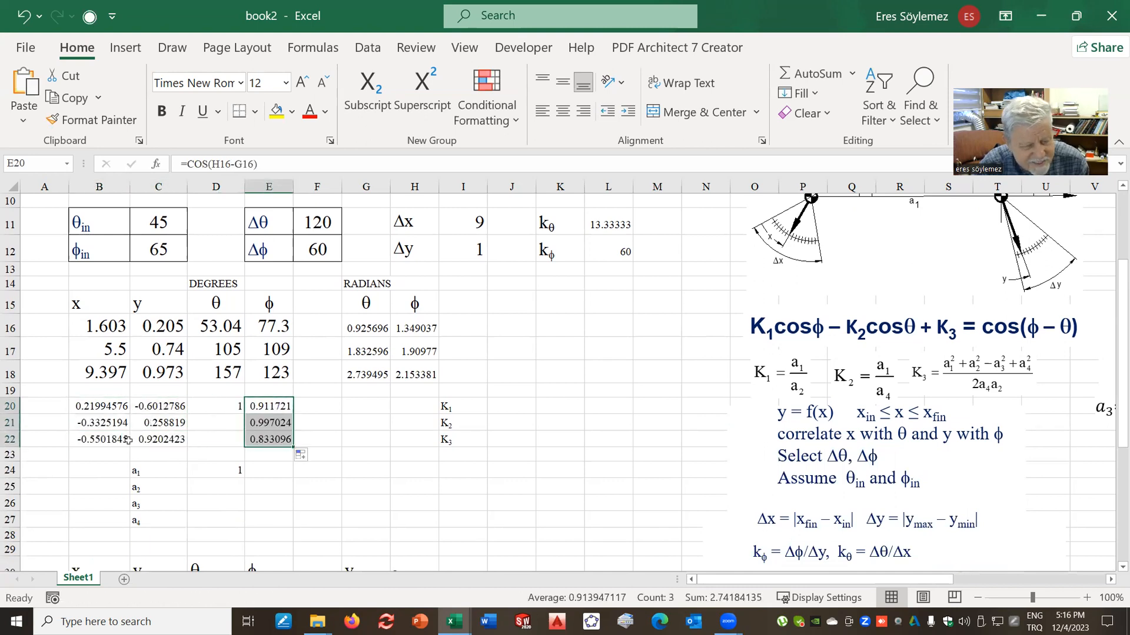
left_click(96, 424)
left_click(252, 163)
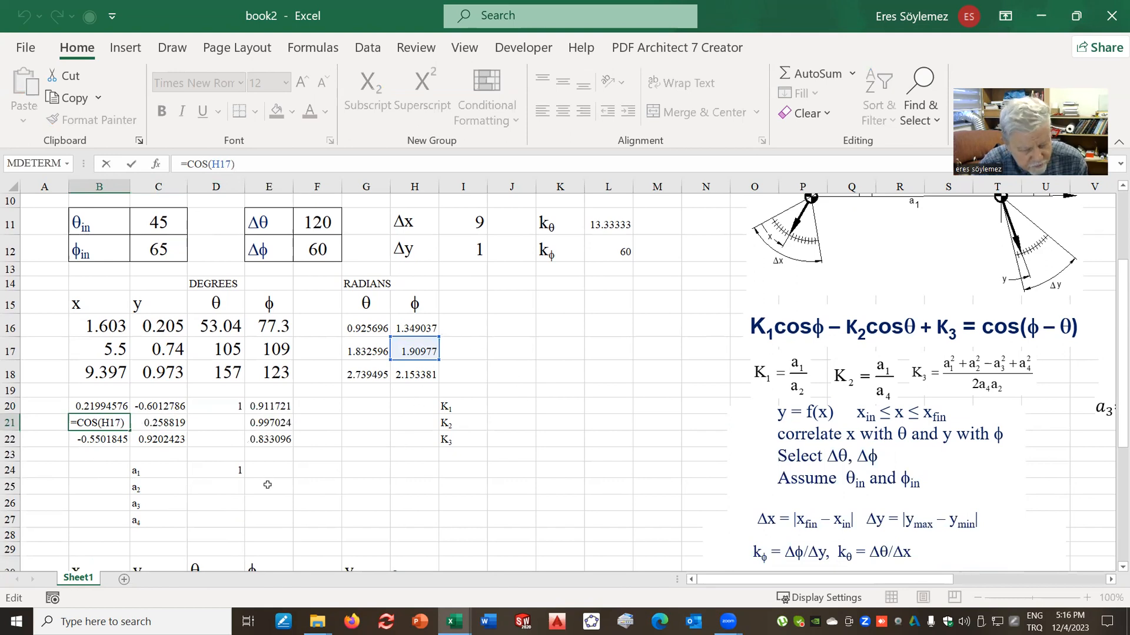
left_click(274, 501)
Complete the third coefficient column by entering 1 in cells D21 and D22.
left_click_drag(246, 423, 244, 423)
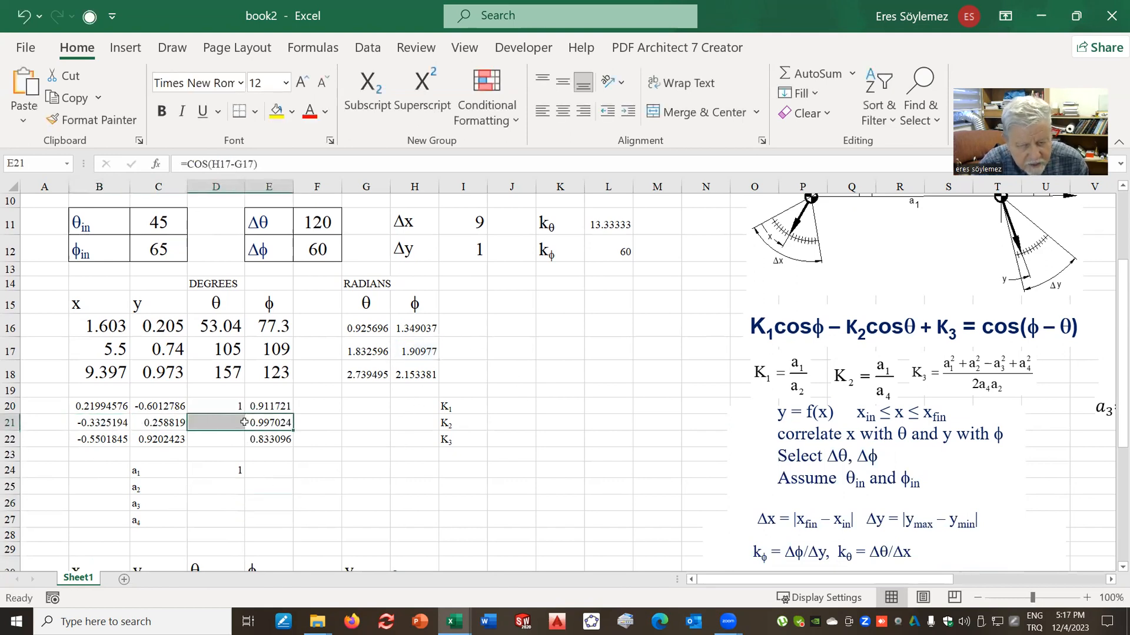
left_click(220, 423)
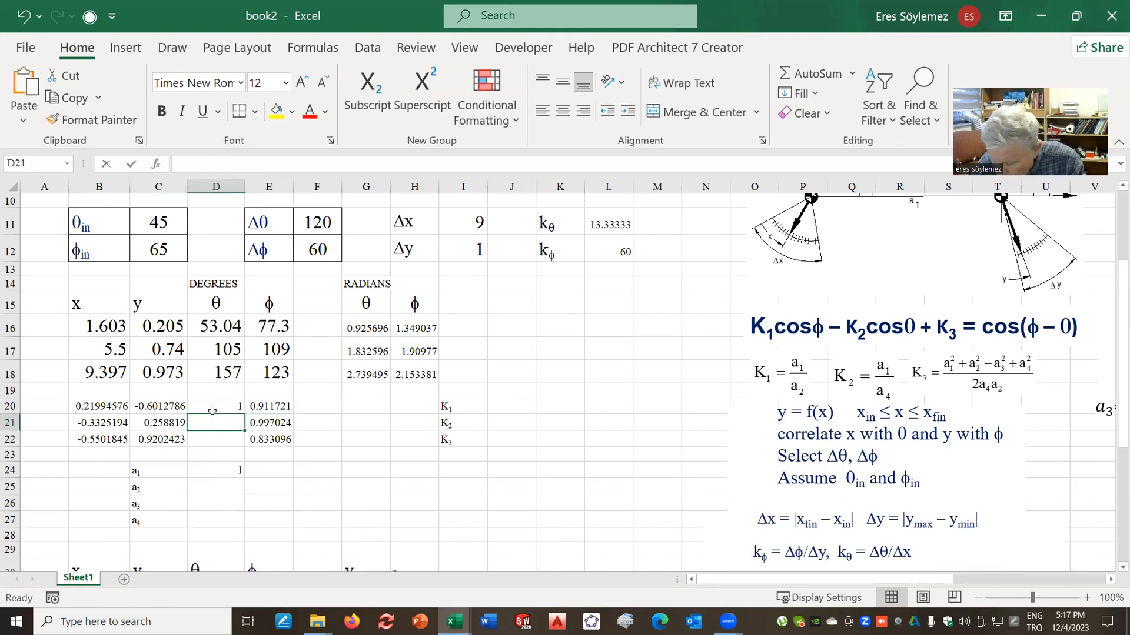
type("1")
key("Return")
type("1")
key("Return")
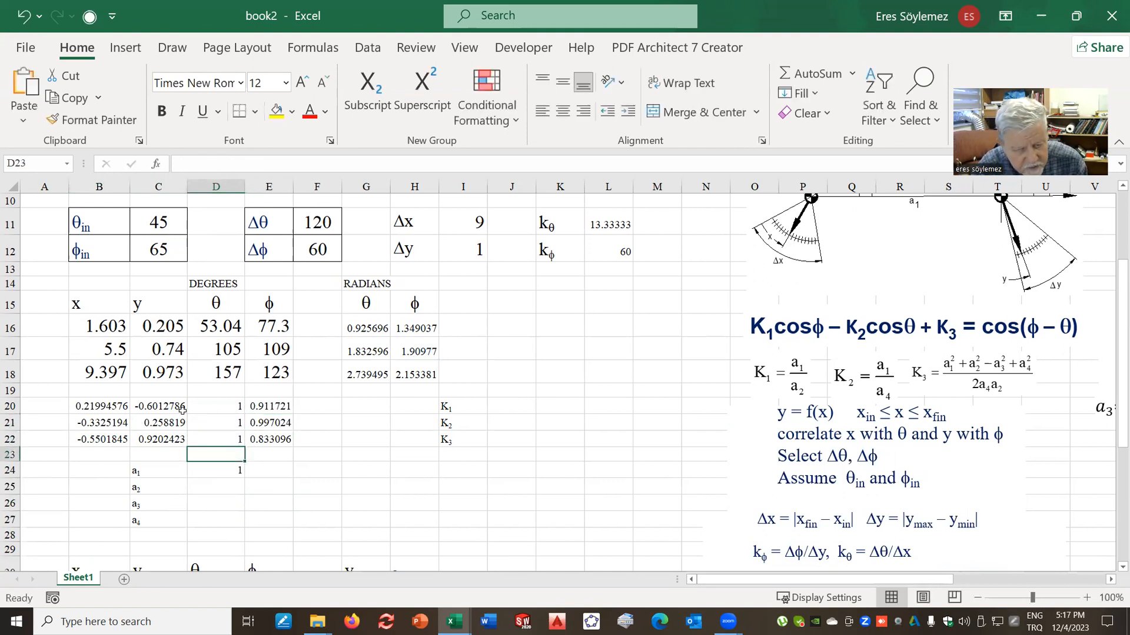
left_click_drag(91, 410, 230, 440)
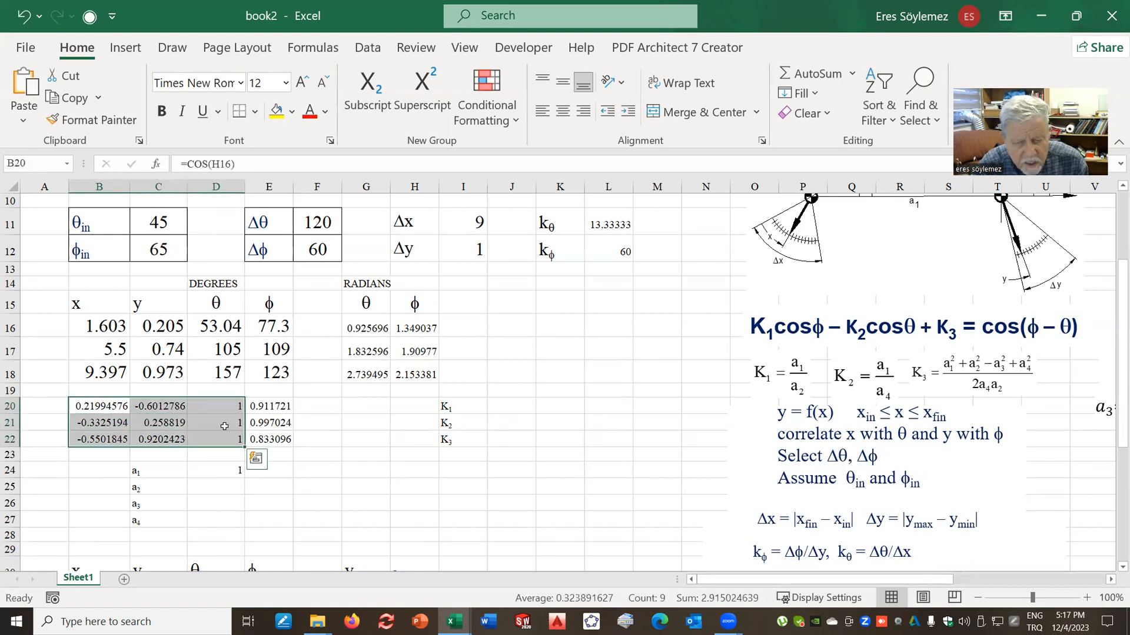
left_click_drag(269, 408, 271, 439)
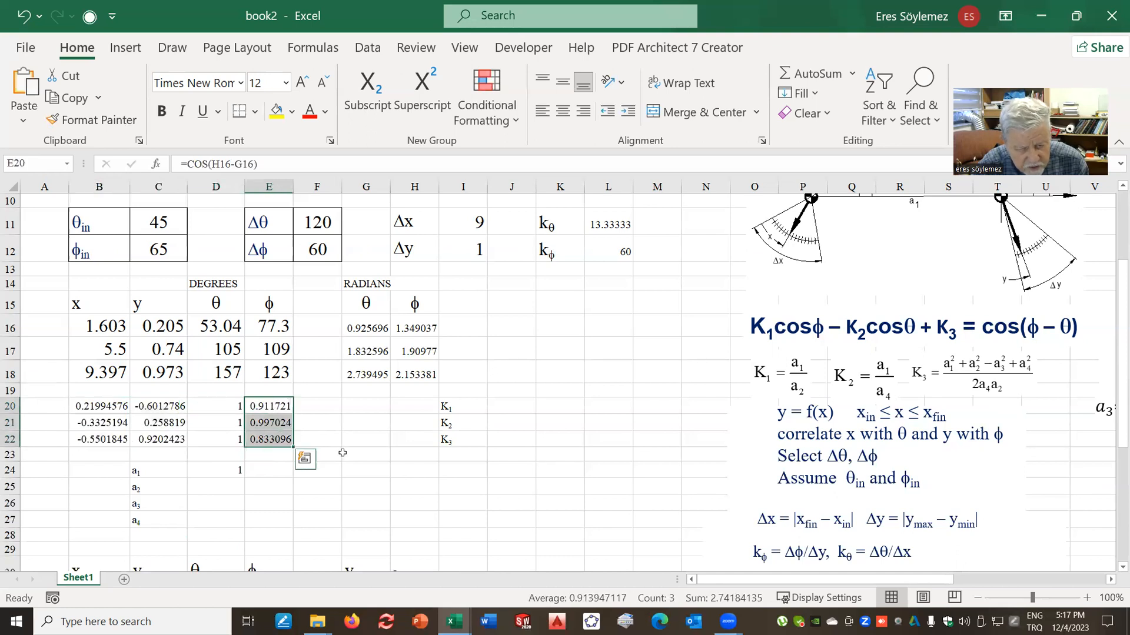
left_click(523, 402)
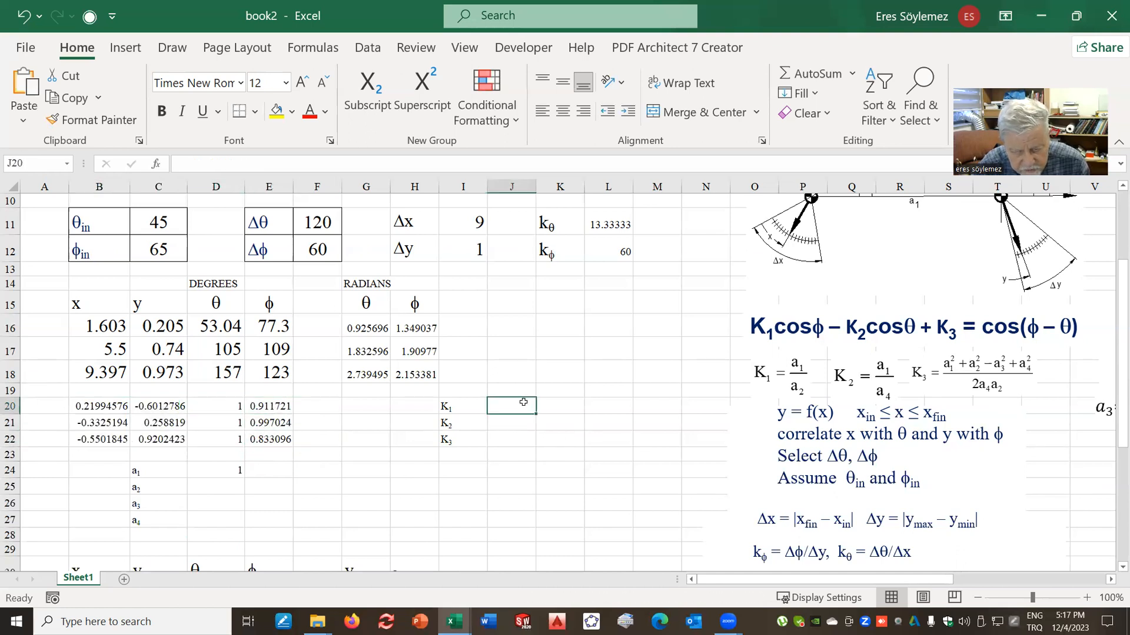
left_click(264, 406)
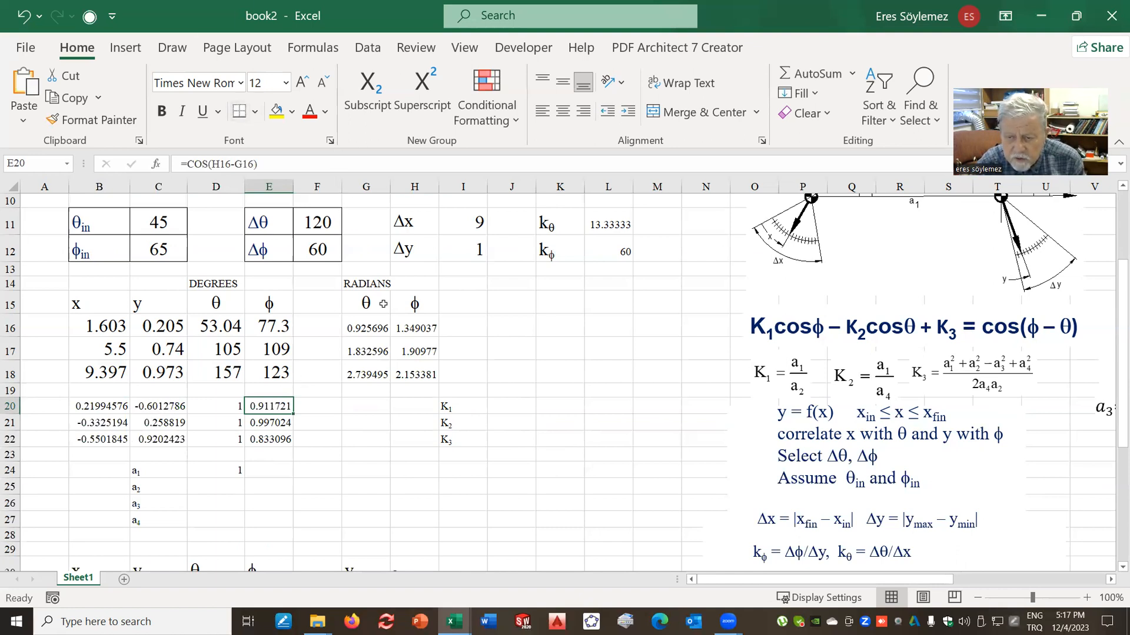
Calculate the inverse of the coefficient matrix B20:D22 in the range J16:L18 with the Math & Trig function MINVERSE.
left_click_drag(523, 326, 612, 376)
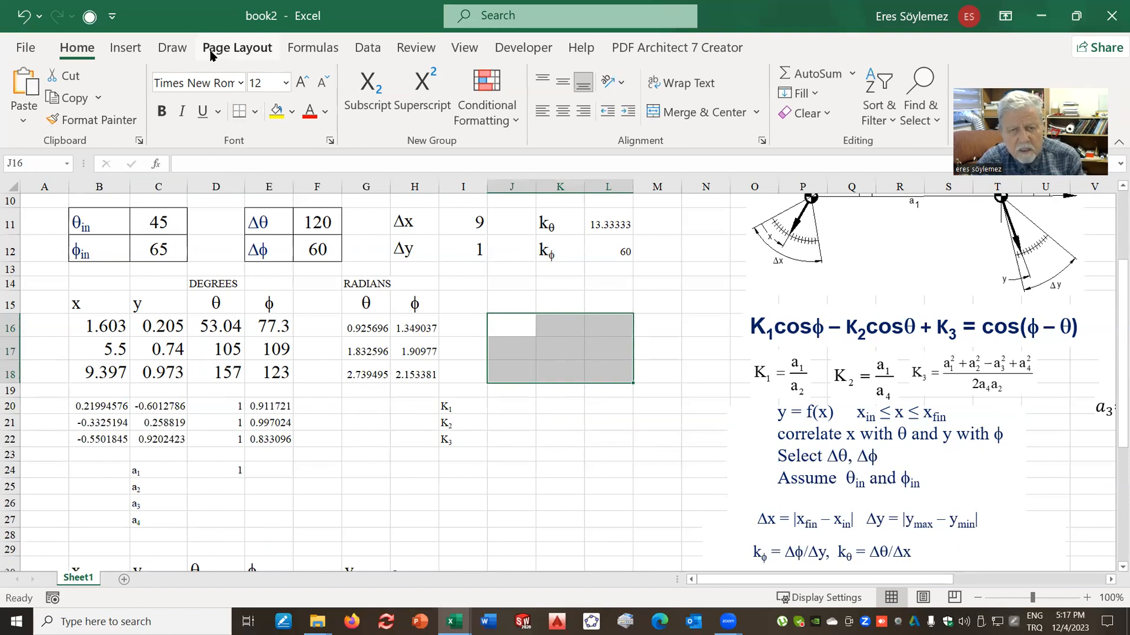
left_click(300, 48)
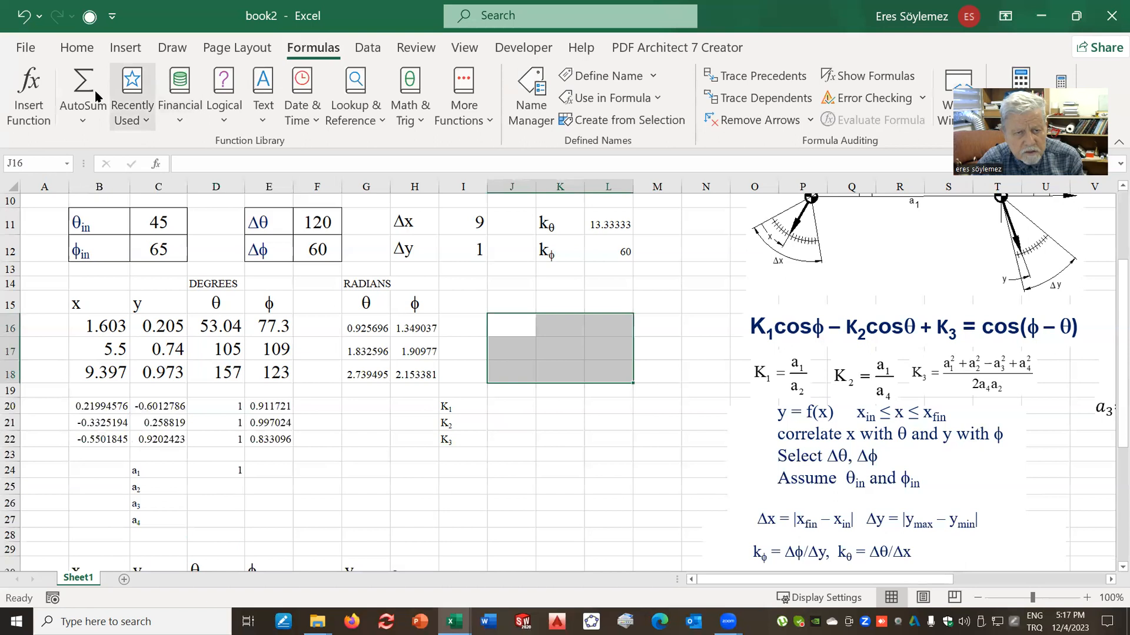
left_click(28, 89)
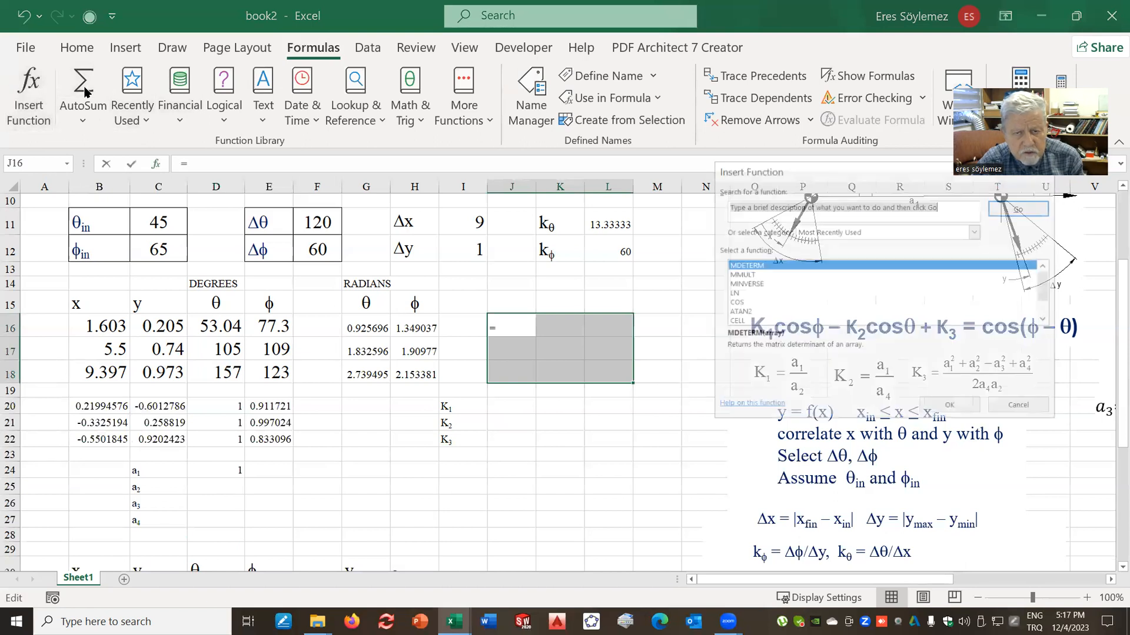
left_click(975, 231)
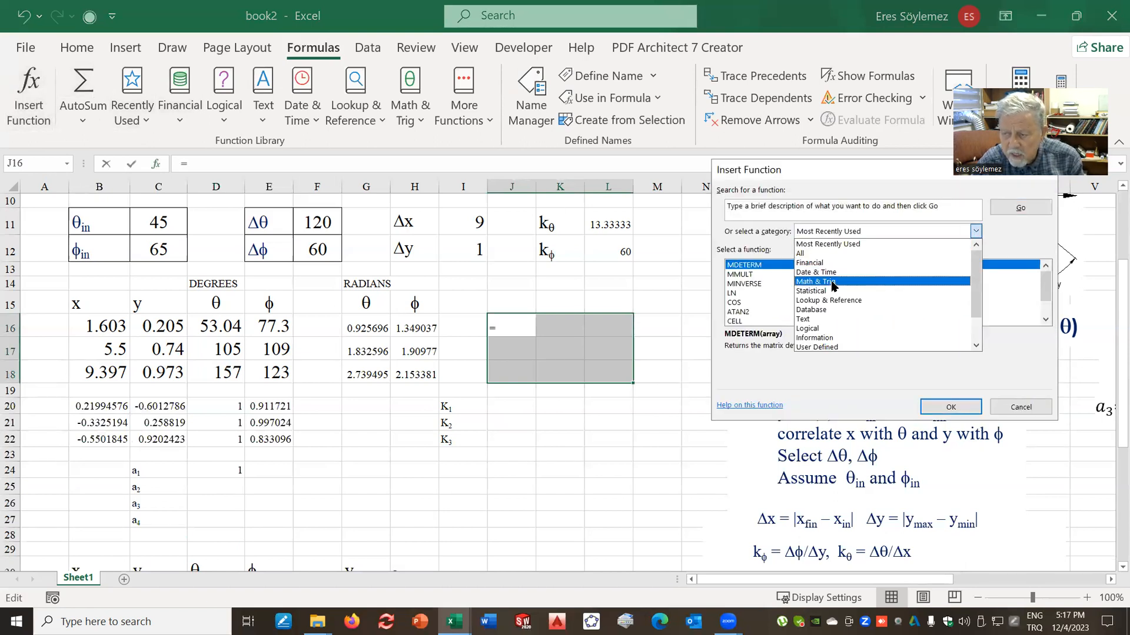
left_click(832, 283)
scroll(805, 297, "down", 5)
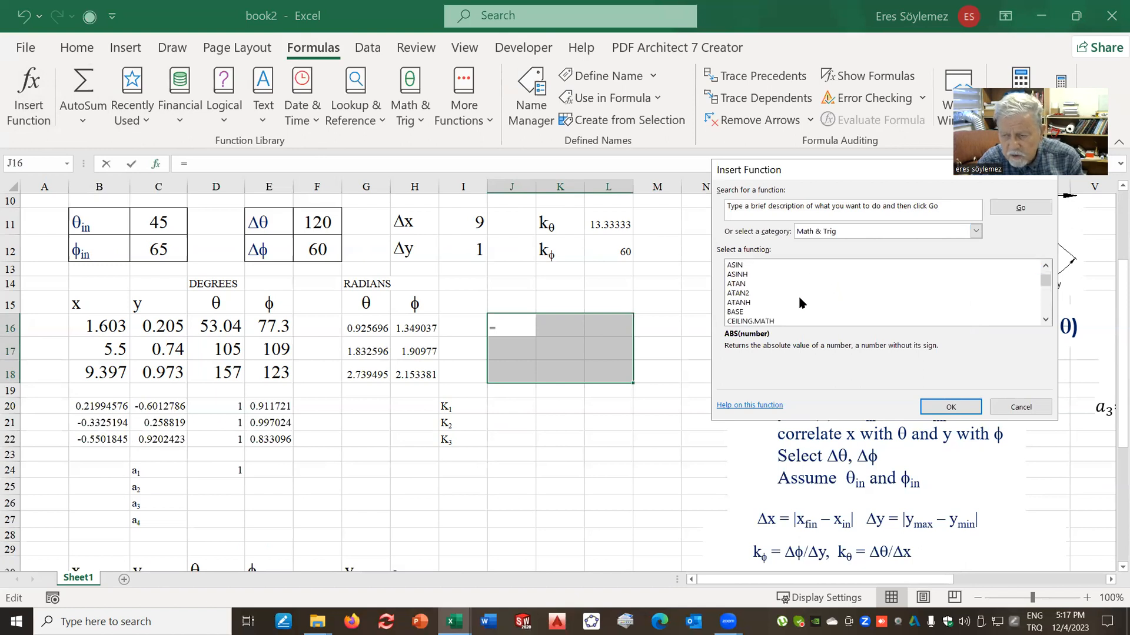
scroll(782, 306, "down", 8)
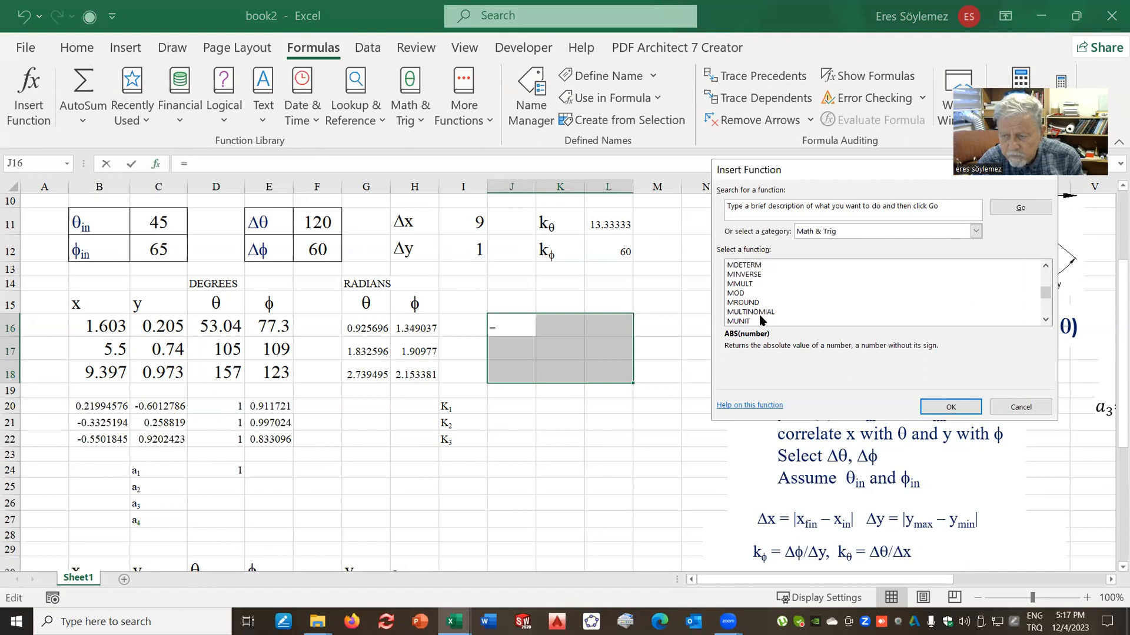
left_click(758, 275)
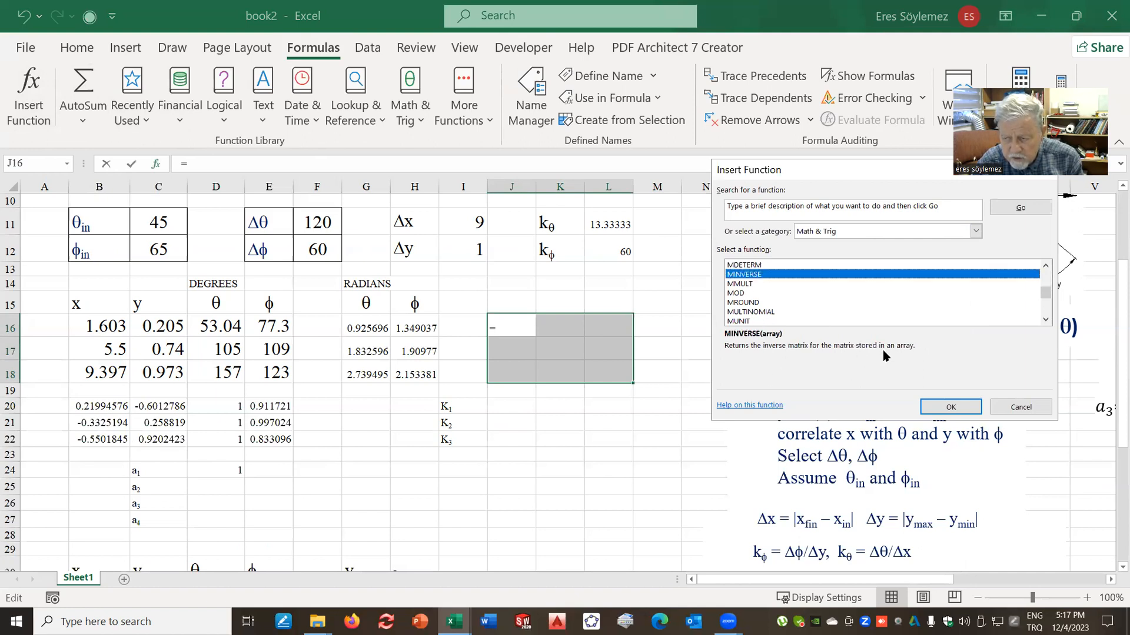
left_click(950, 406)
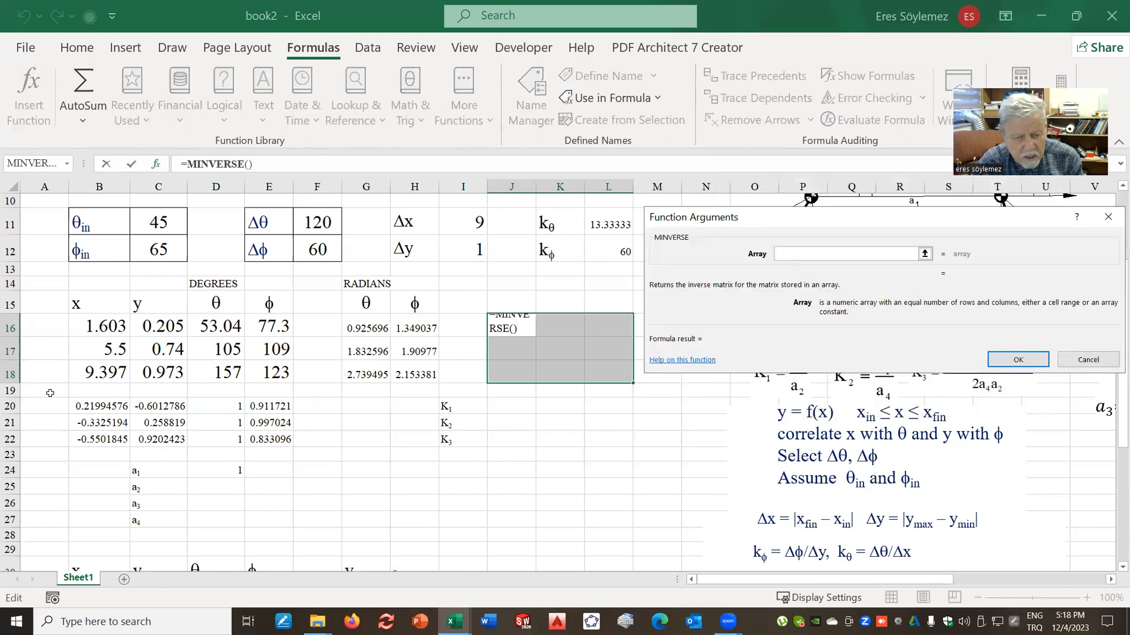
left_click_drag(87, 406, 212, 440)
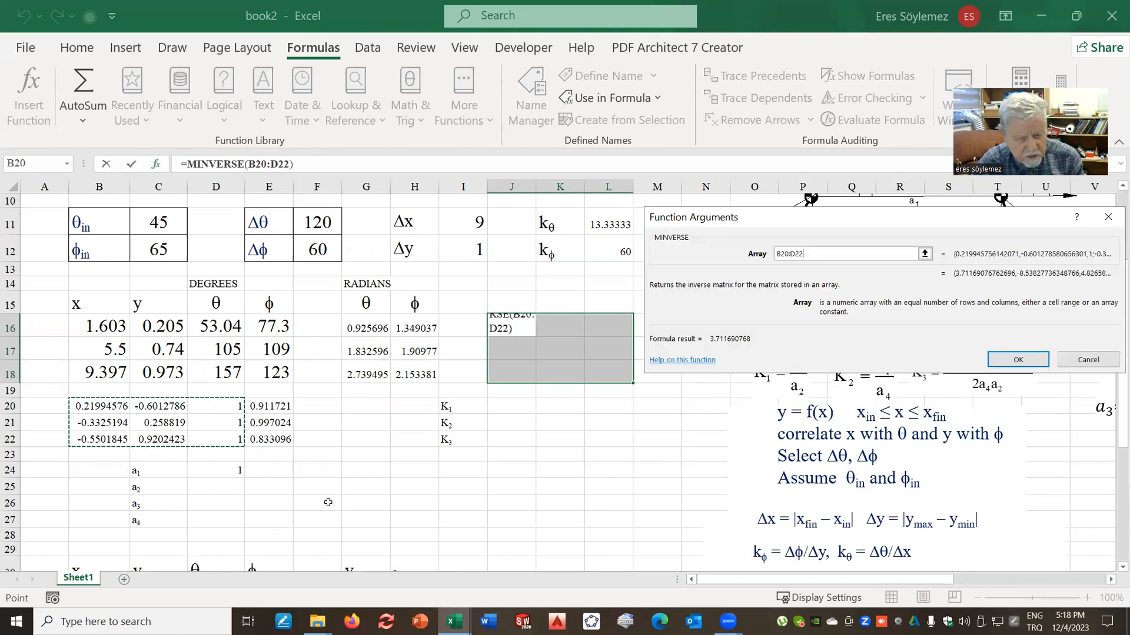
left_click(1019, 361)
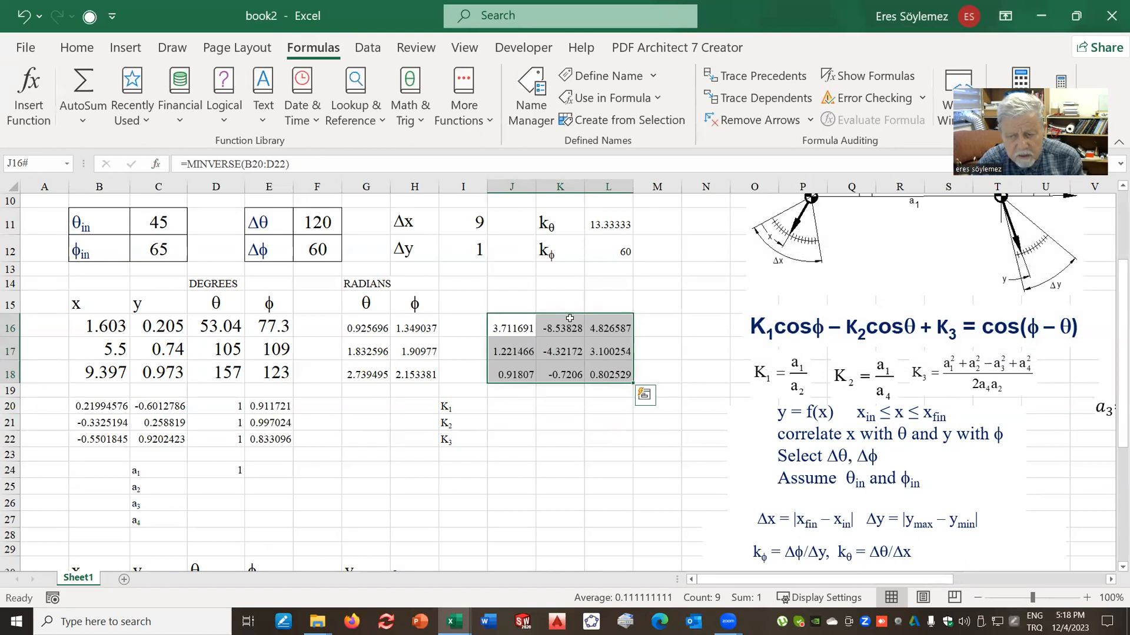
Calculate K1 to K3 in J20:J22 by multiplying the inverse matrix J16:L18 by E20:E22 with the Math & Trig function MMULT.
left_click_drag(512, 405, 512, 445)
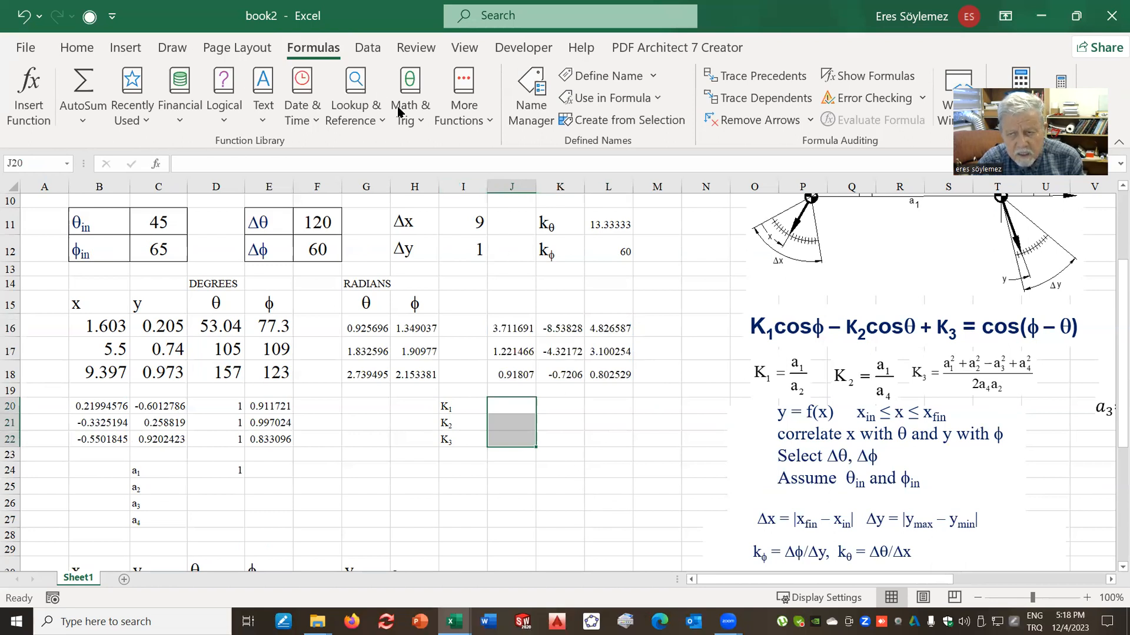
left_click(35, 84)
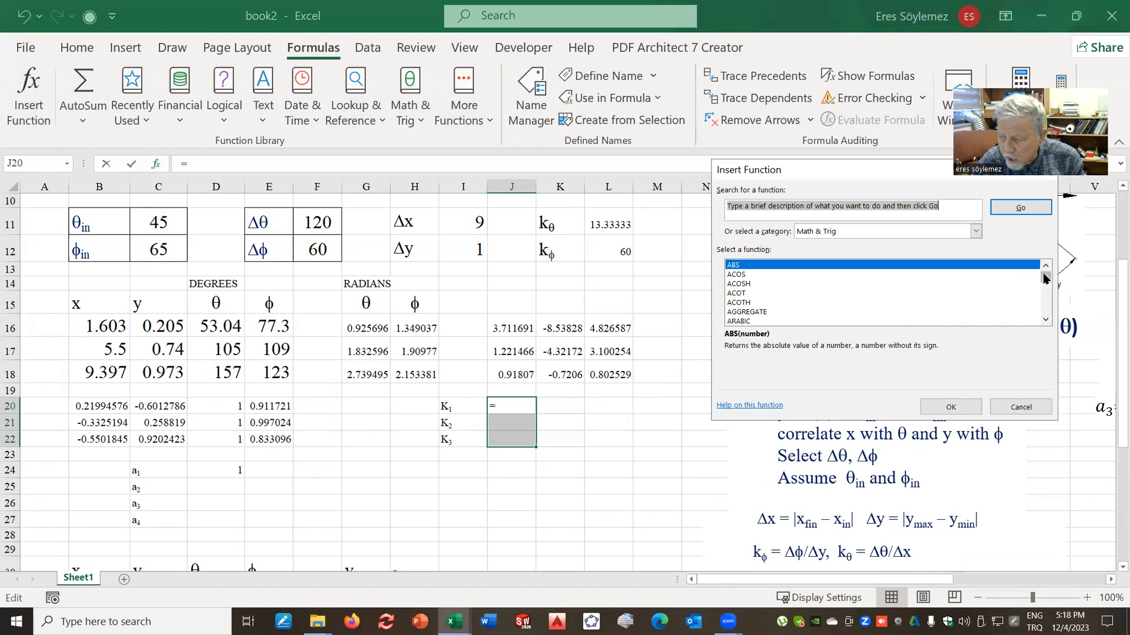
left_click_drag(1046, 279, 1050, 296)
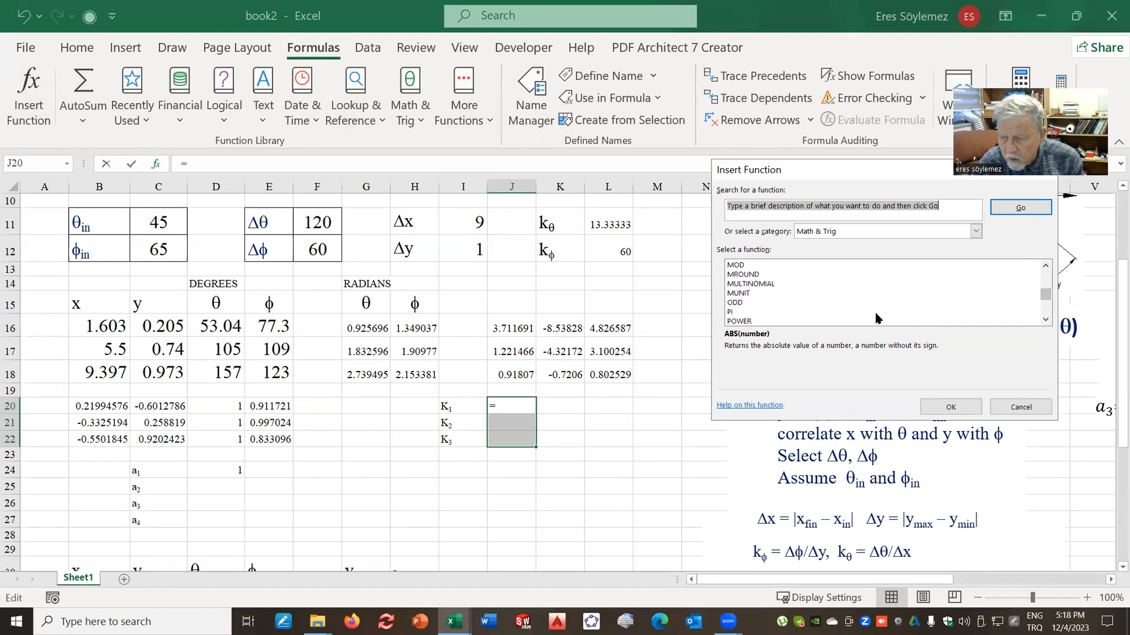
scroll(875, 315, "up", 2)
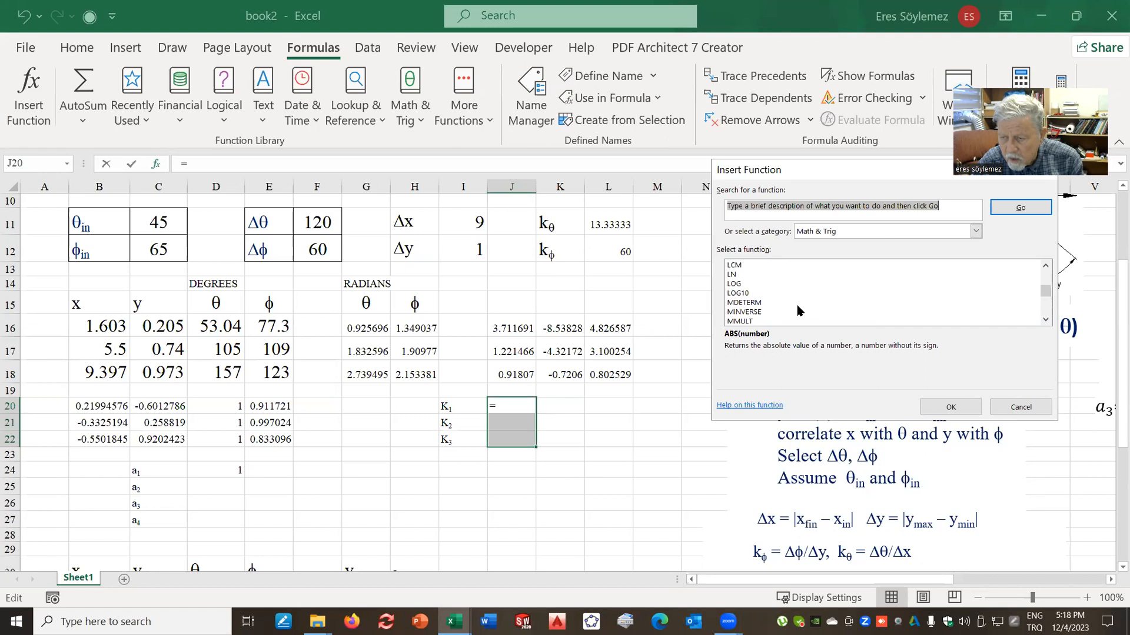
left_click(750, 322)
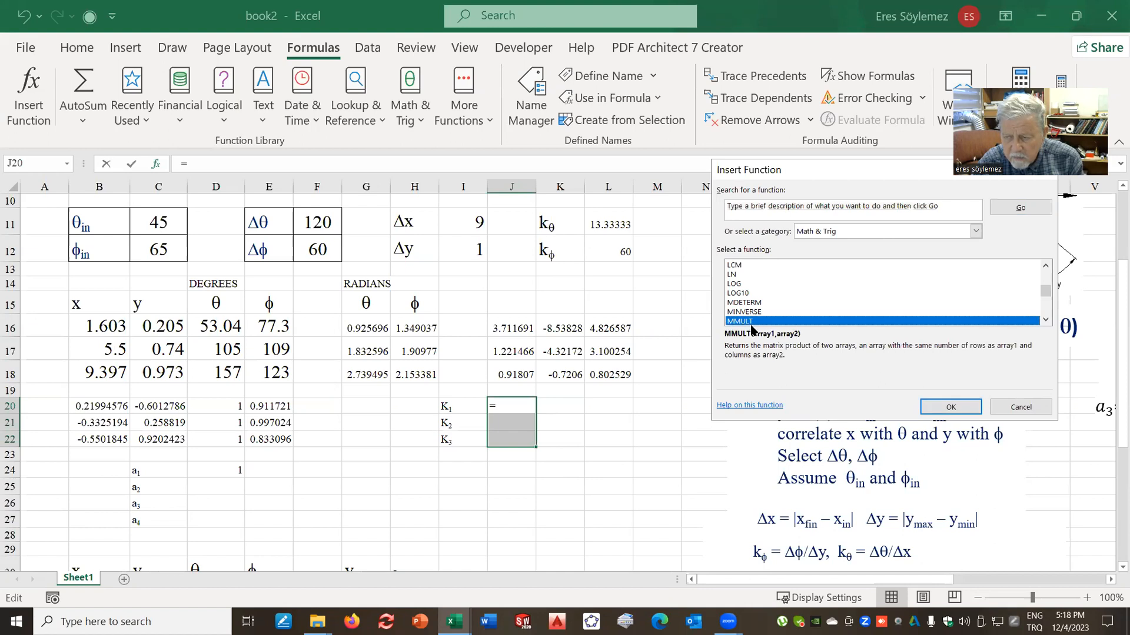
left_click(955, 406)
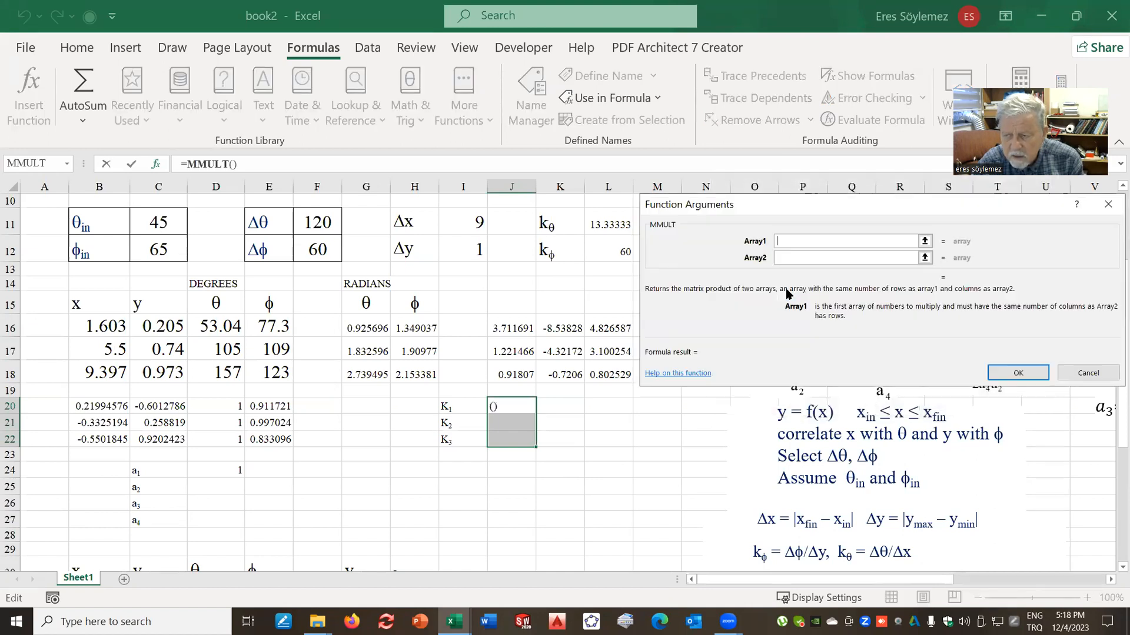
left_click_drag(493, 330, 614, 373)
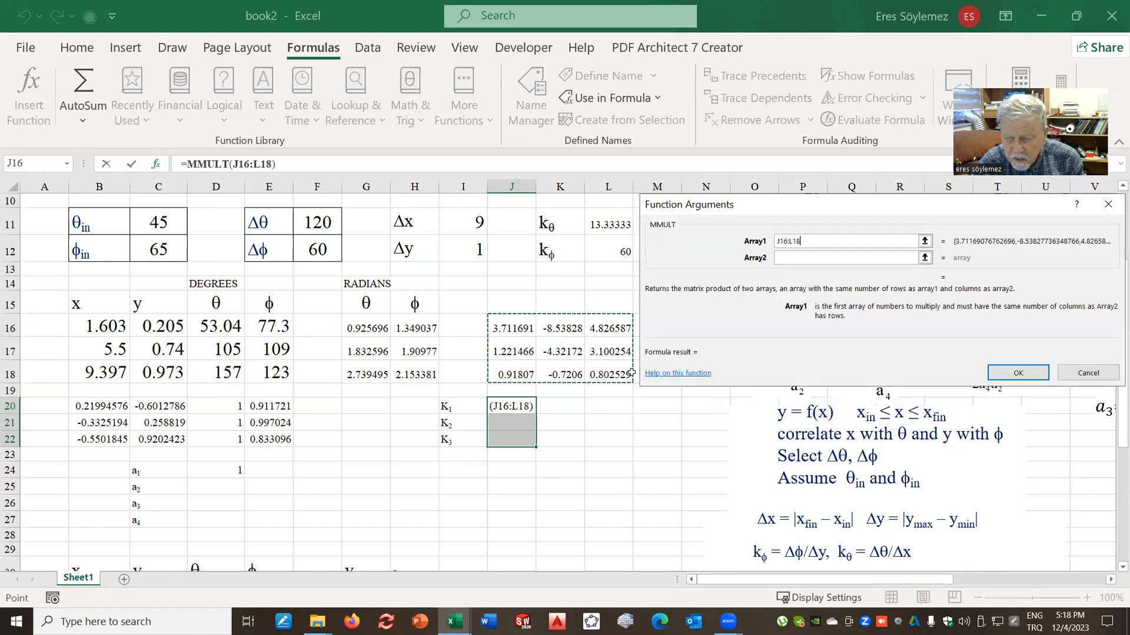
left_click(805, 257)
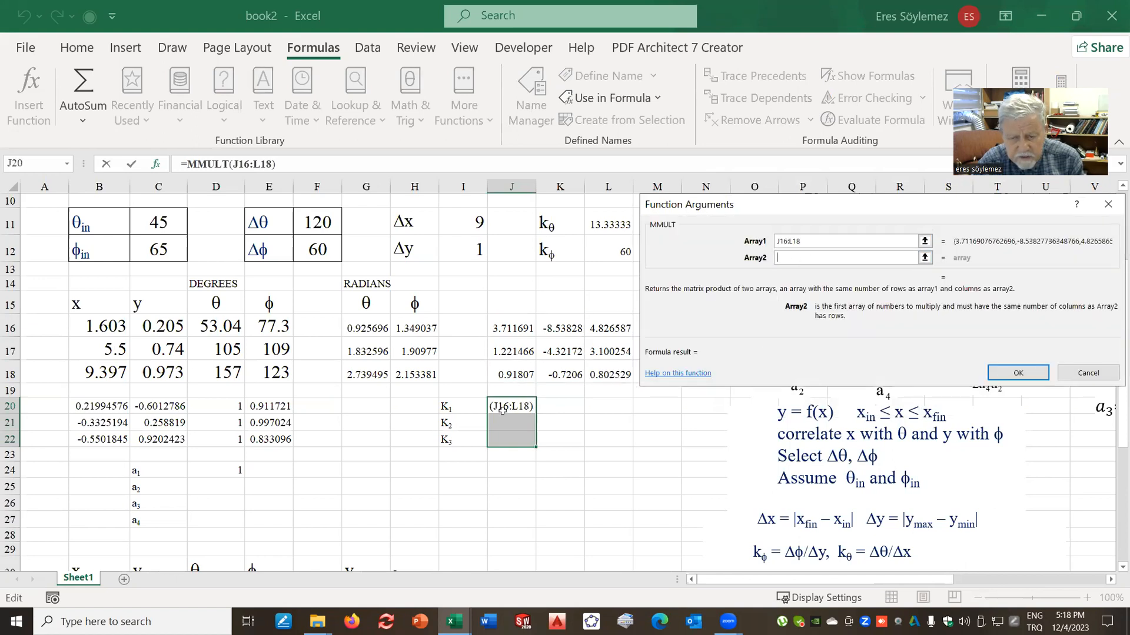
left_click_drag(277, 404, 274, 443)
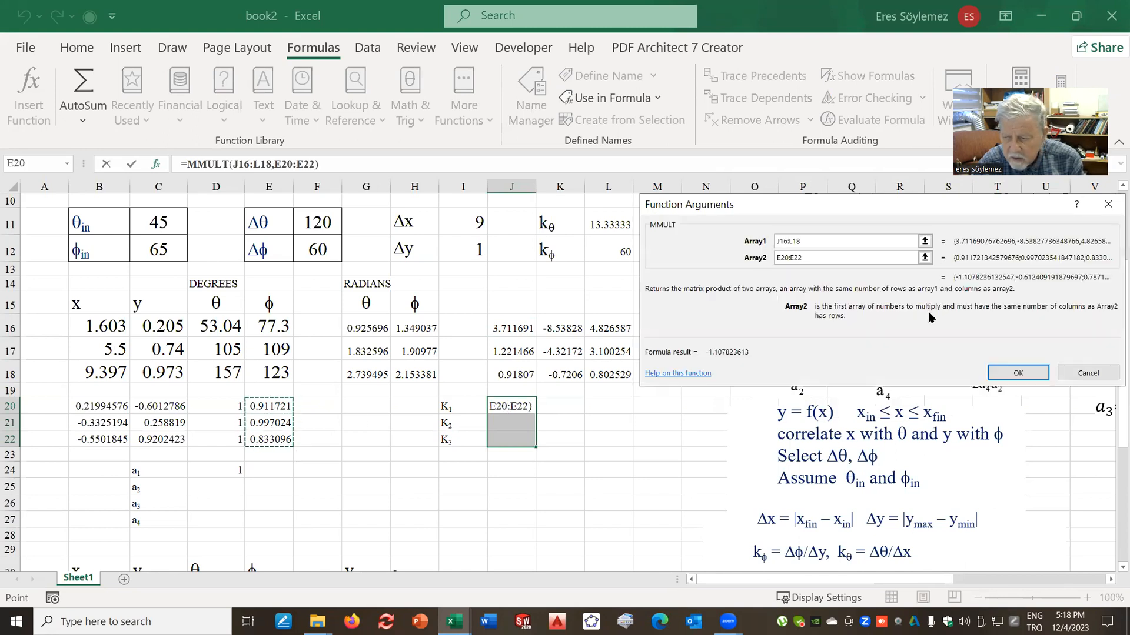
left_click(1022, 374)
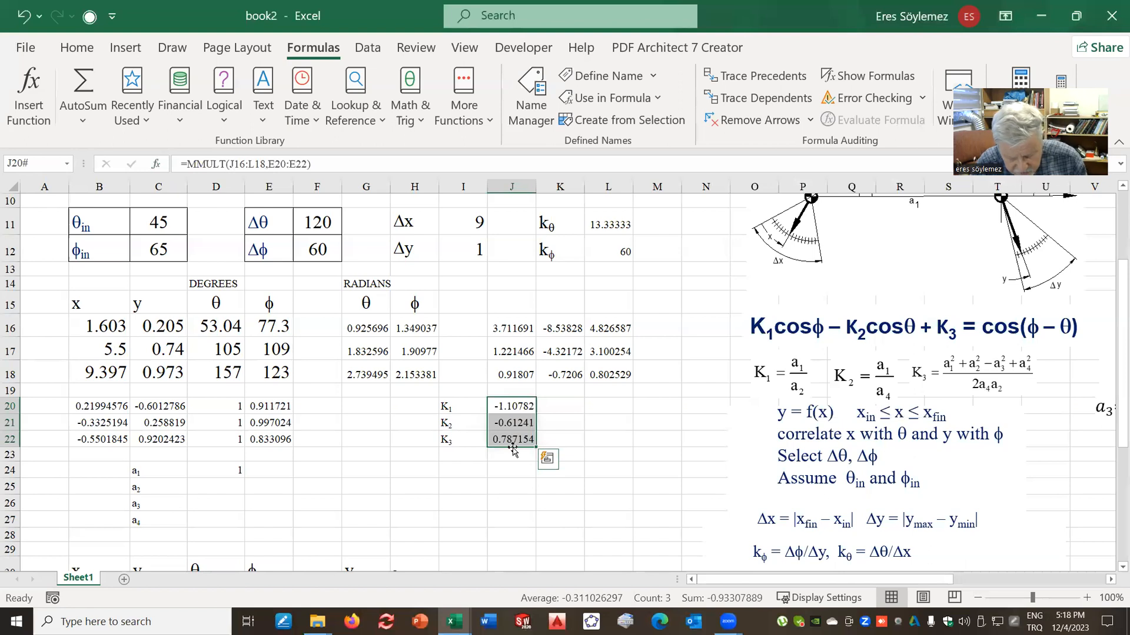
Paste the J20:J22 results as values only into L20:L22 and compare the contents of J20 and L20.
key("ctrl+c")
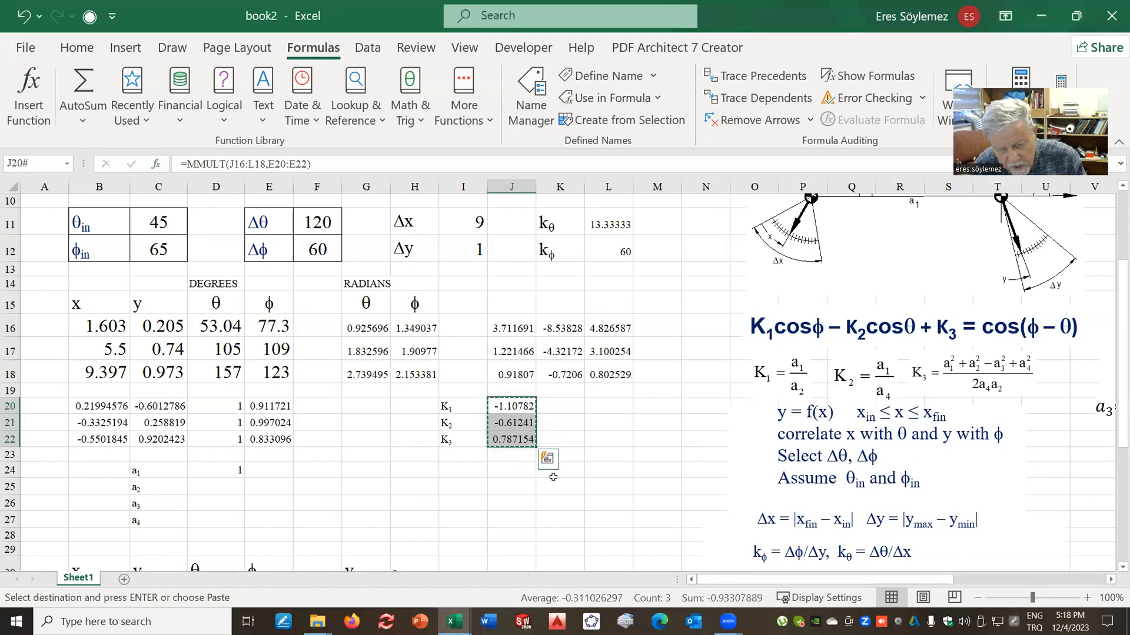
left_click(619, 406)
right_click(619, 406)
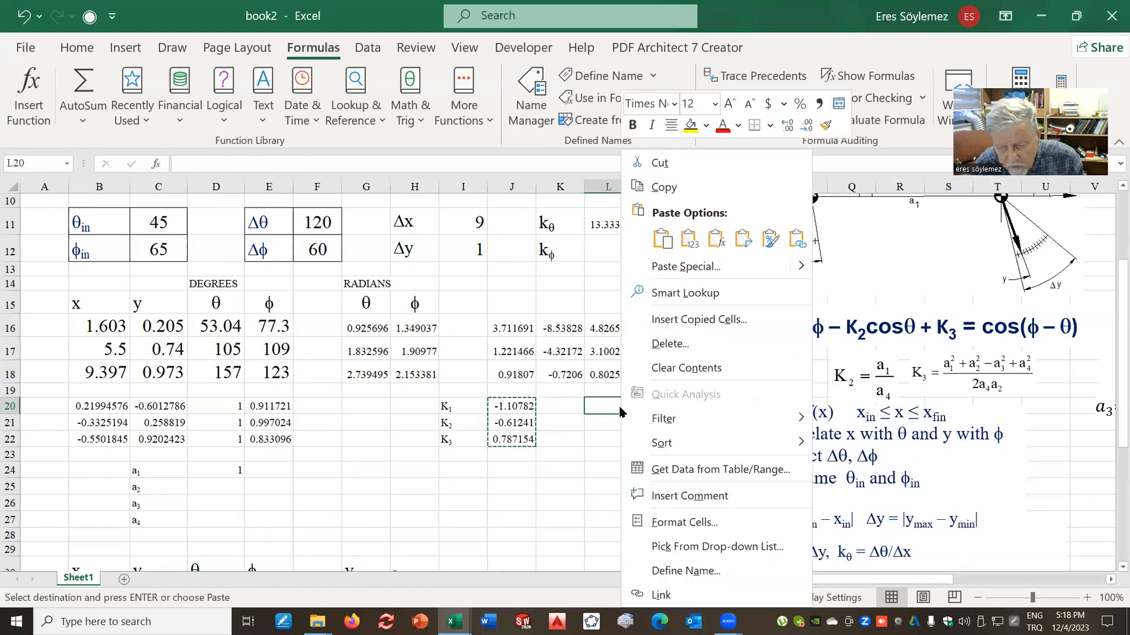
left_click(655, 270)
left_click(544, 215)
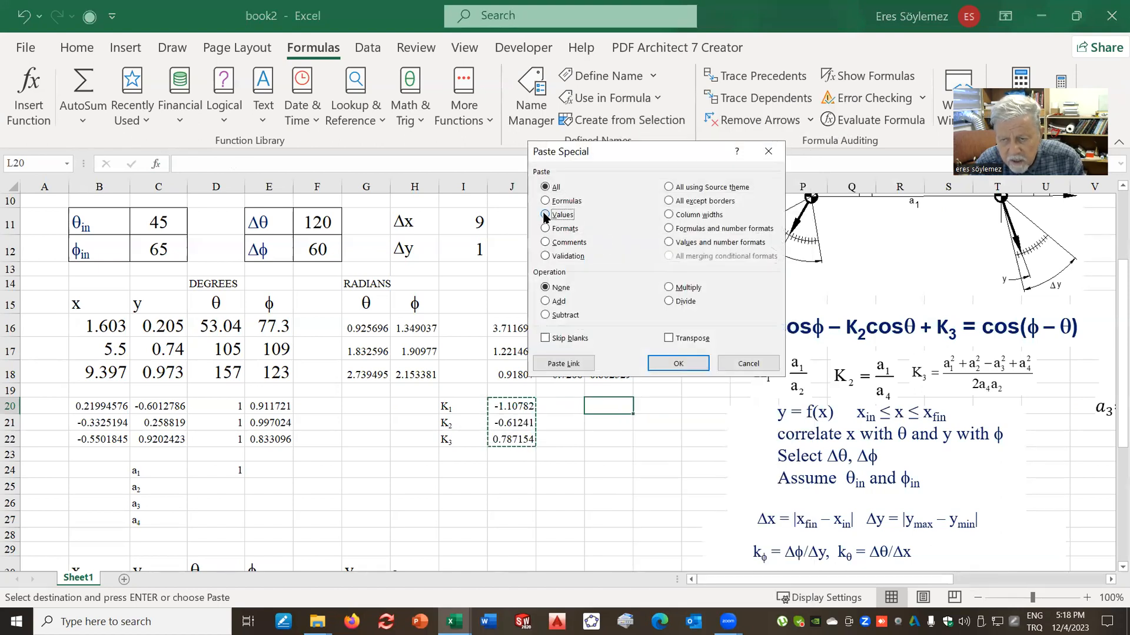
left_click(680, 365)
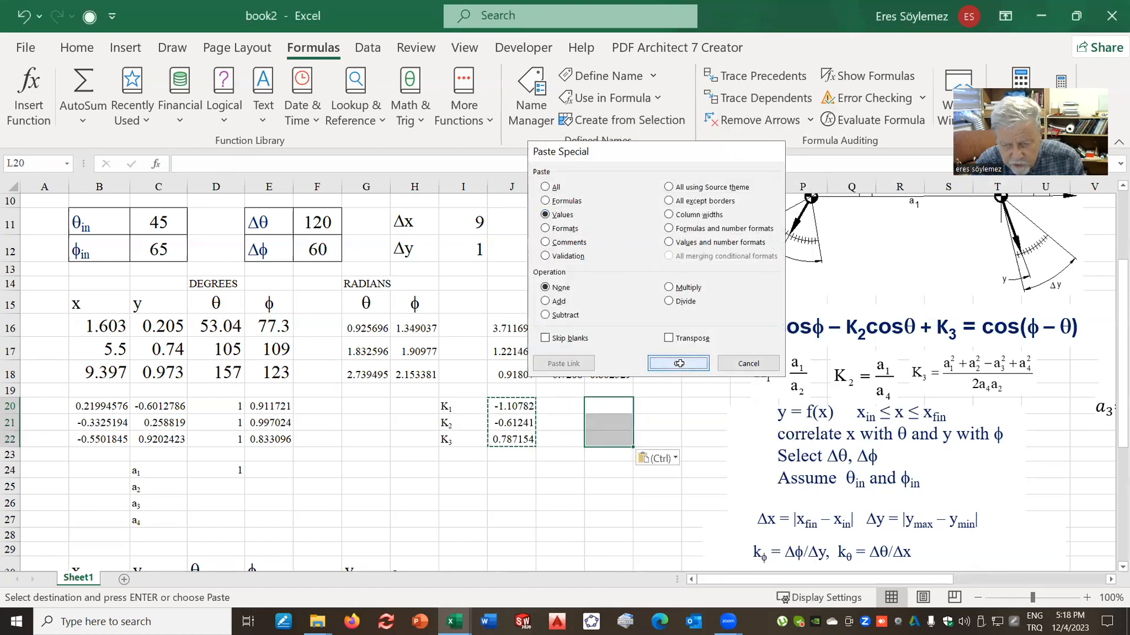
left_click(512, 503)
left_click(511, 407)
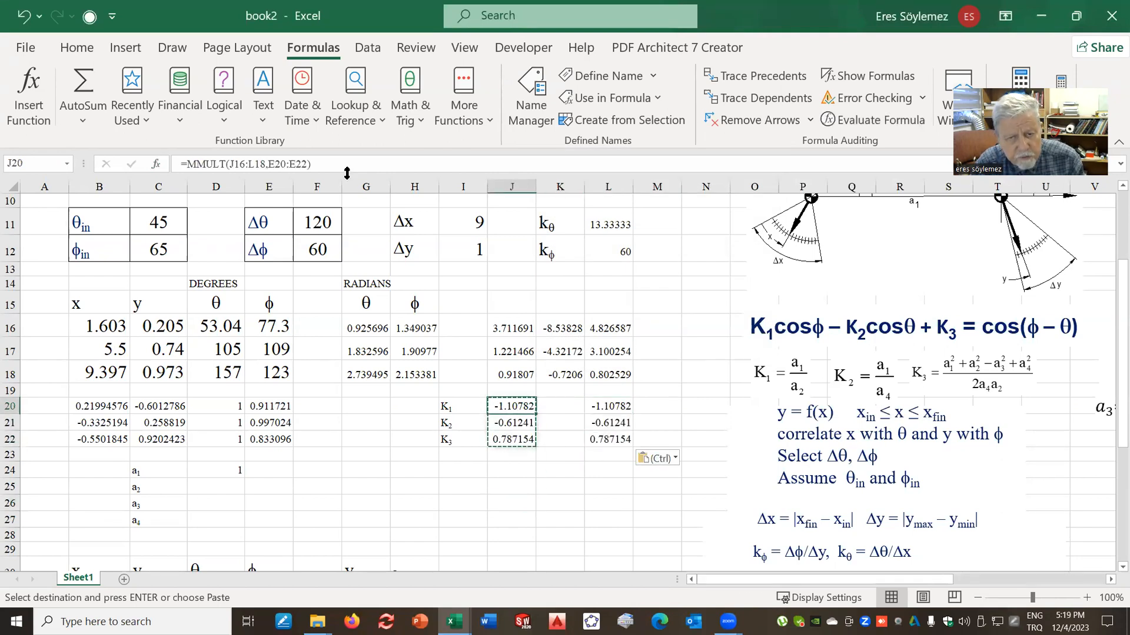
left_click(533, 486)
left_click(596, 405)
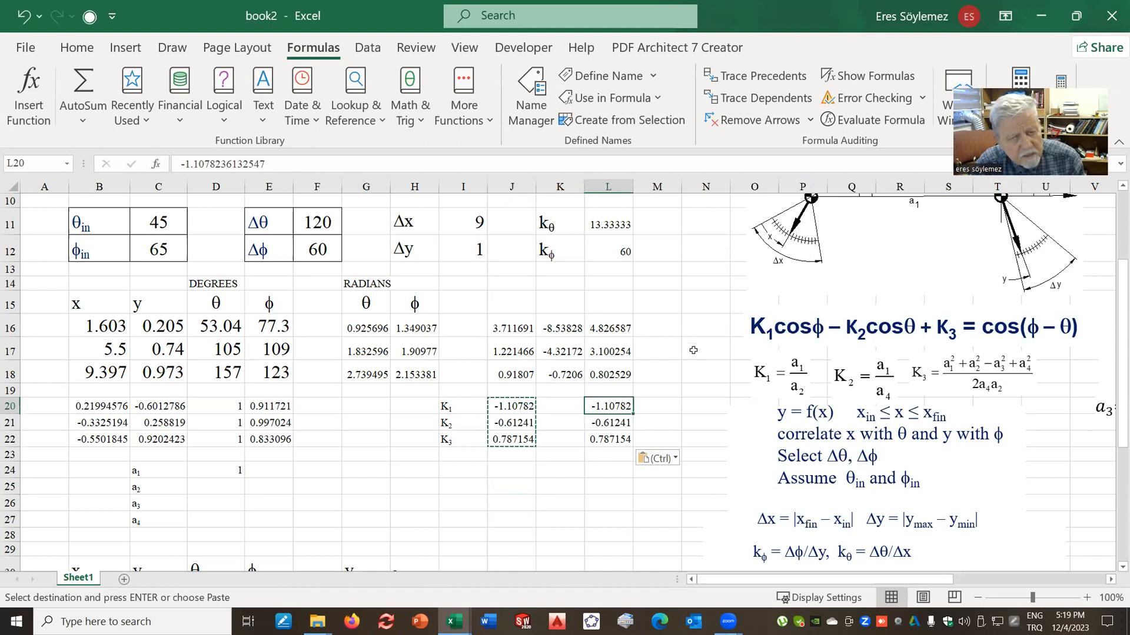
Delete the inverse matrix in J16:L18 and the MMULT formula in J20.
left_click(647, 486)
left_click_drag(512, 327, 611, 379)
key("Delete")
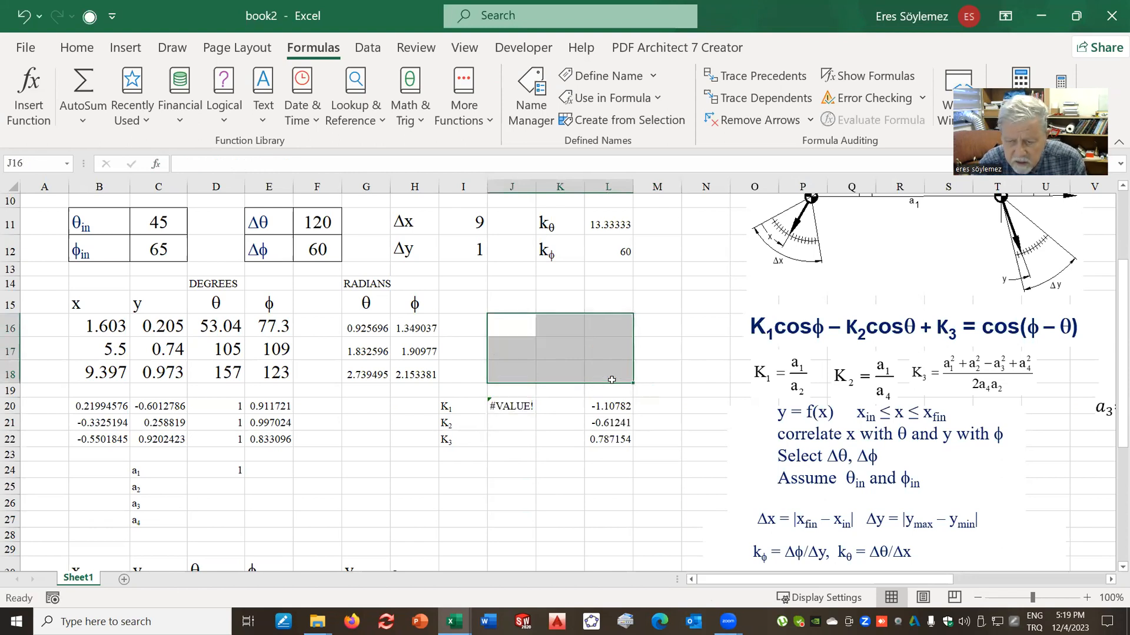
left_click(508, 406)
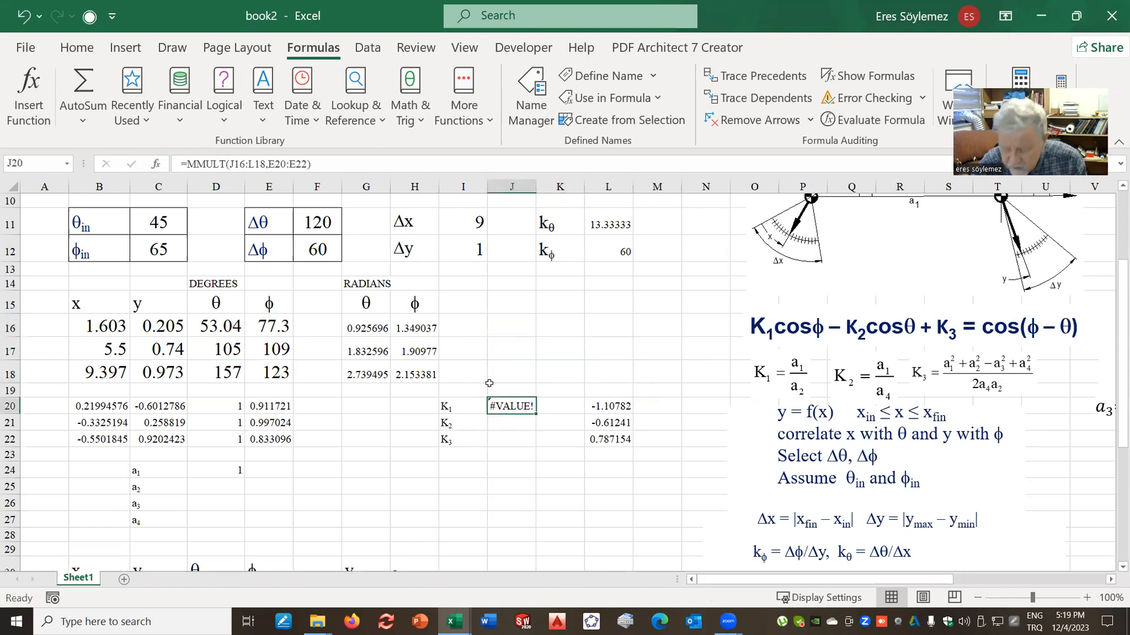
key("Delete")
left_click(603, 478)
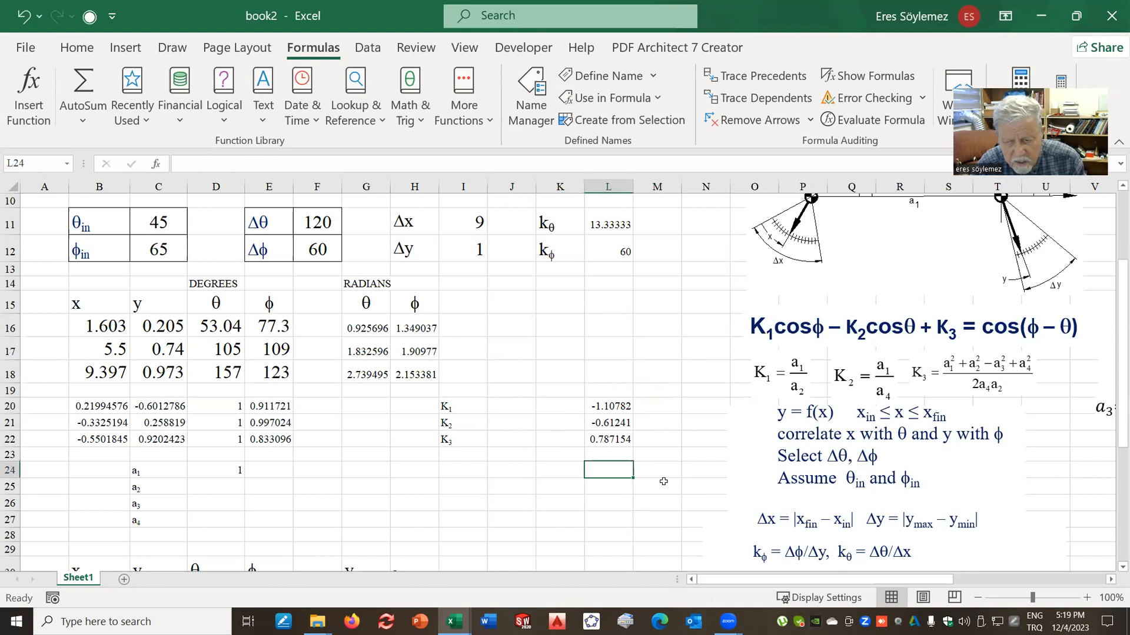
Calculate K1 to K3 in J20:J22 with the single nested formula =MMULT(MINVERSE(B20:D22),(E20:E22)).
left_click_drag(511, 406, 503, 436)
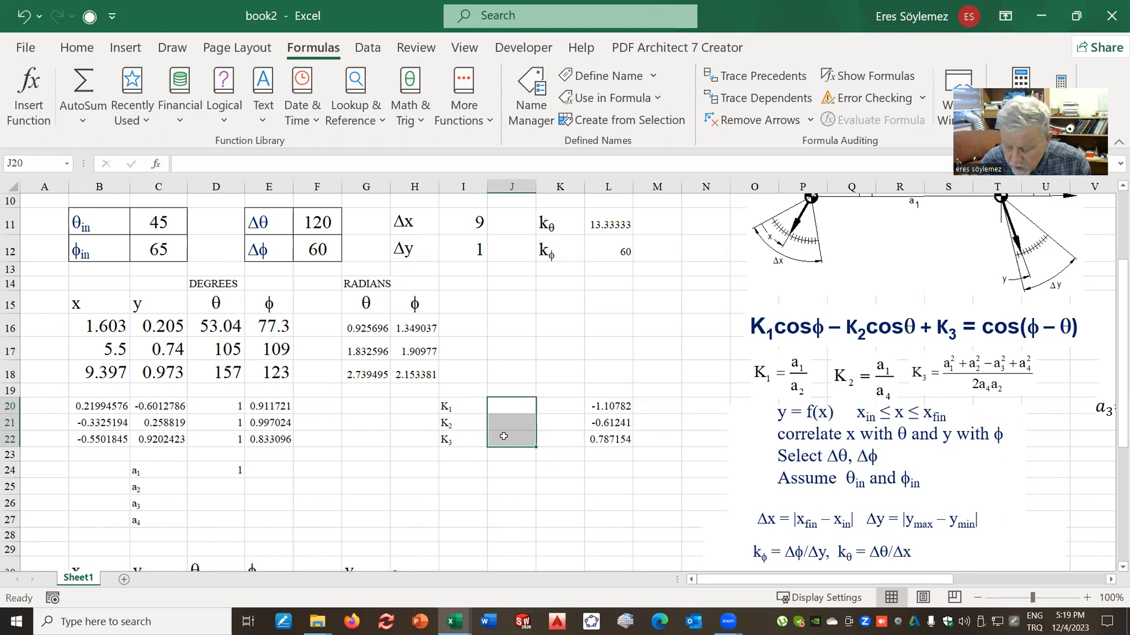
type("=mmult")
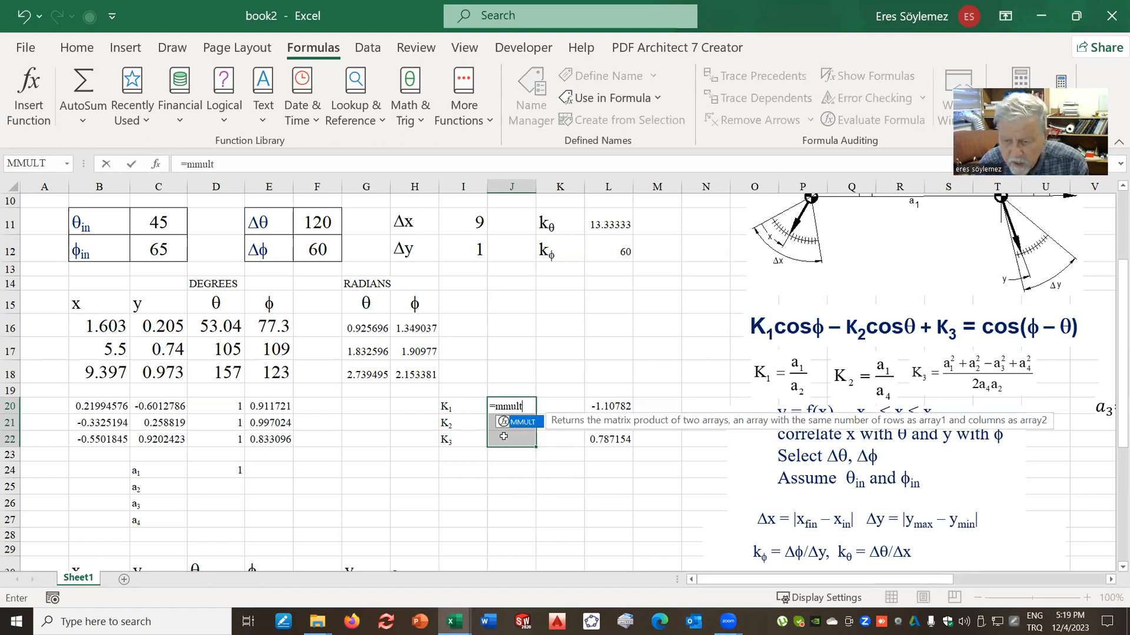
type("(")
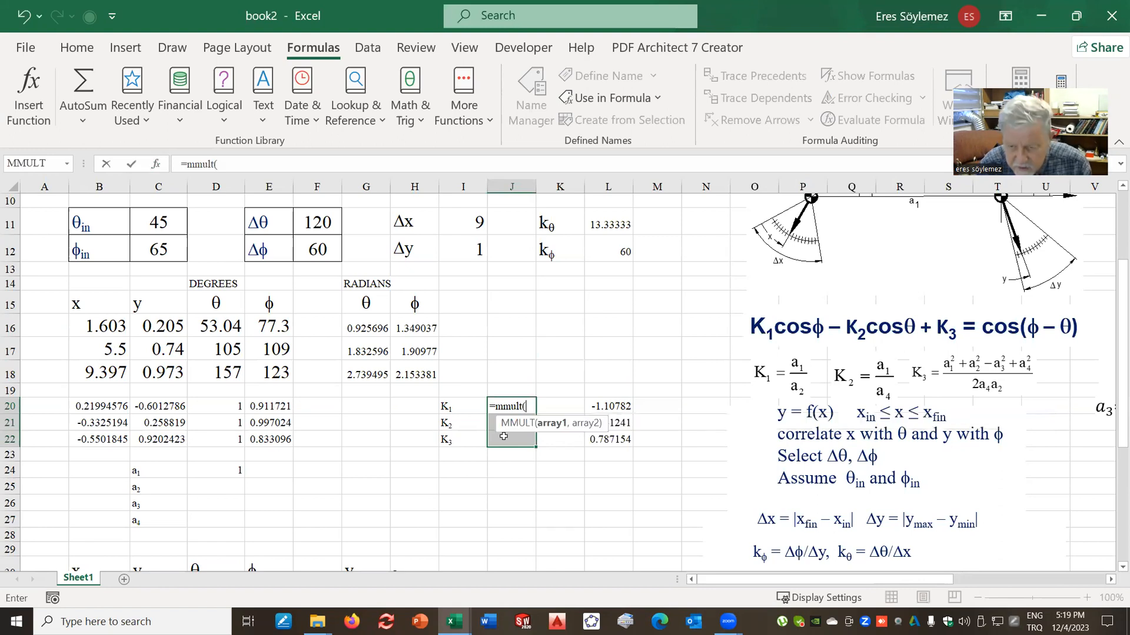
type("m")
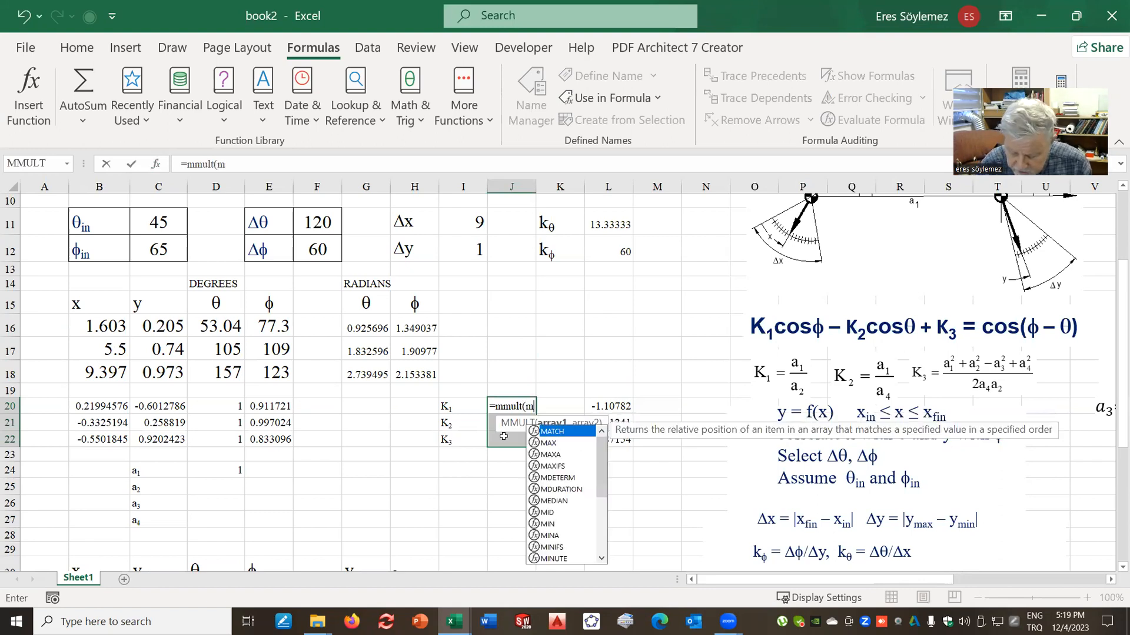
type("inverse")
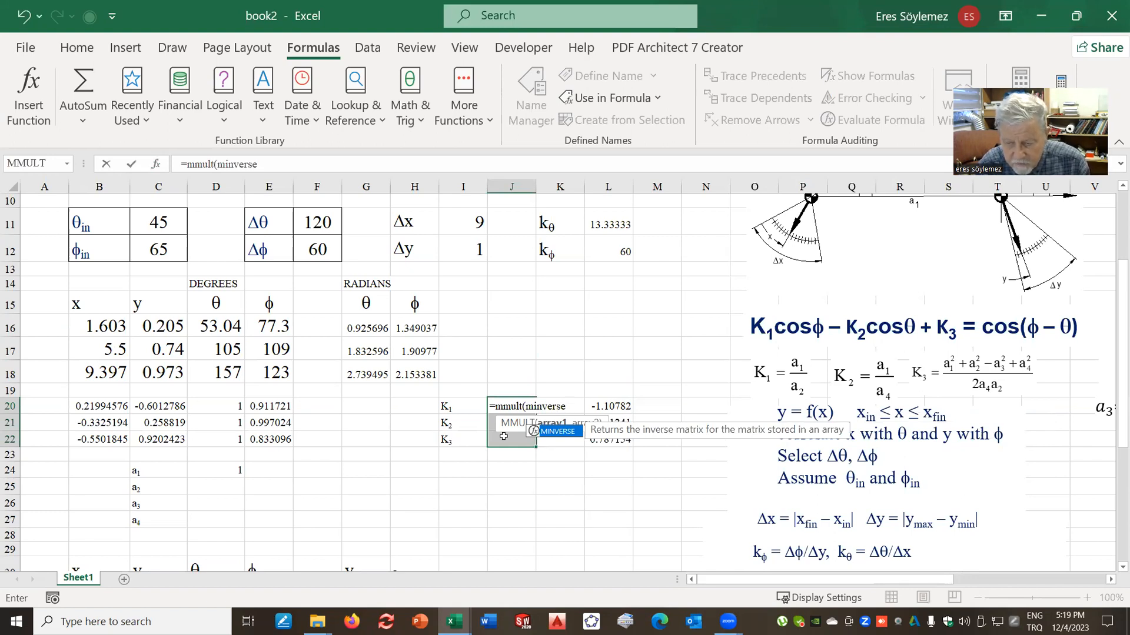
type("(")
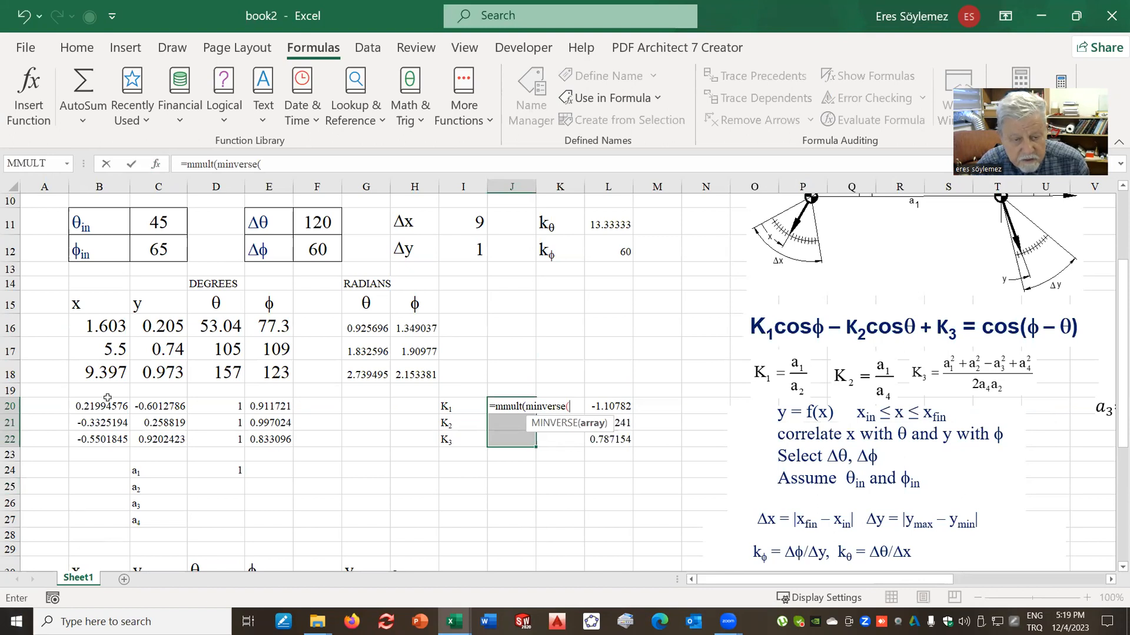
left_click_drag(86, 406, 199, 446)
type(")")
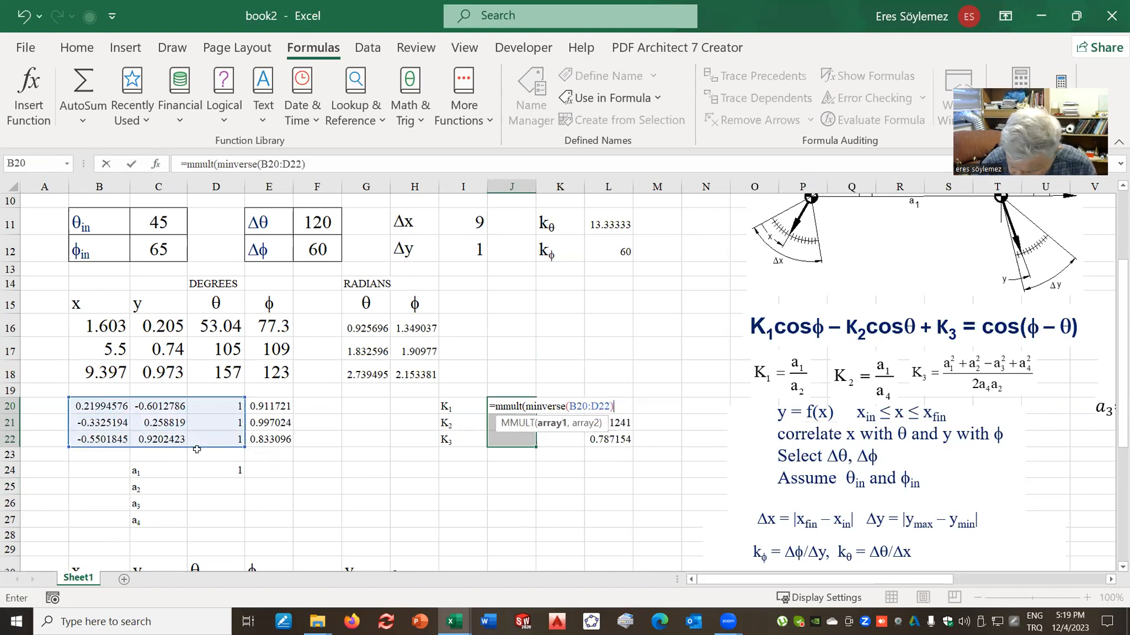
type(",(")
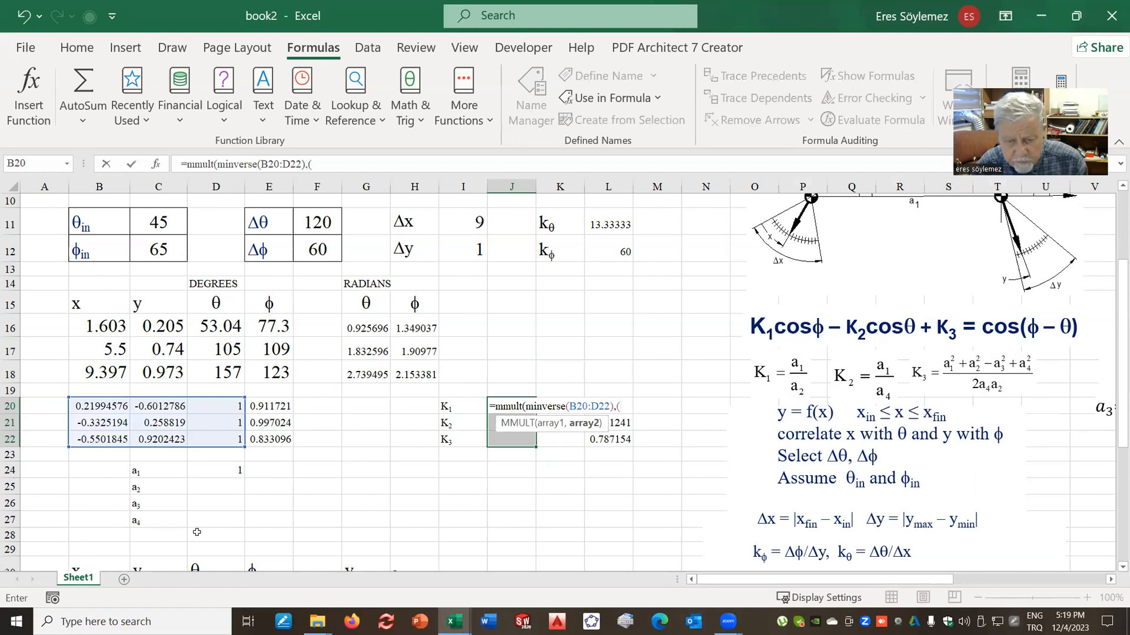
left_click_drag(272, 407, 270, 436)
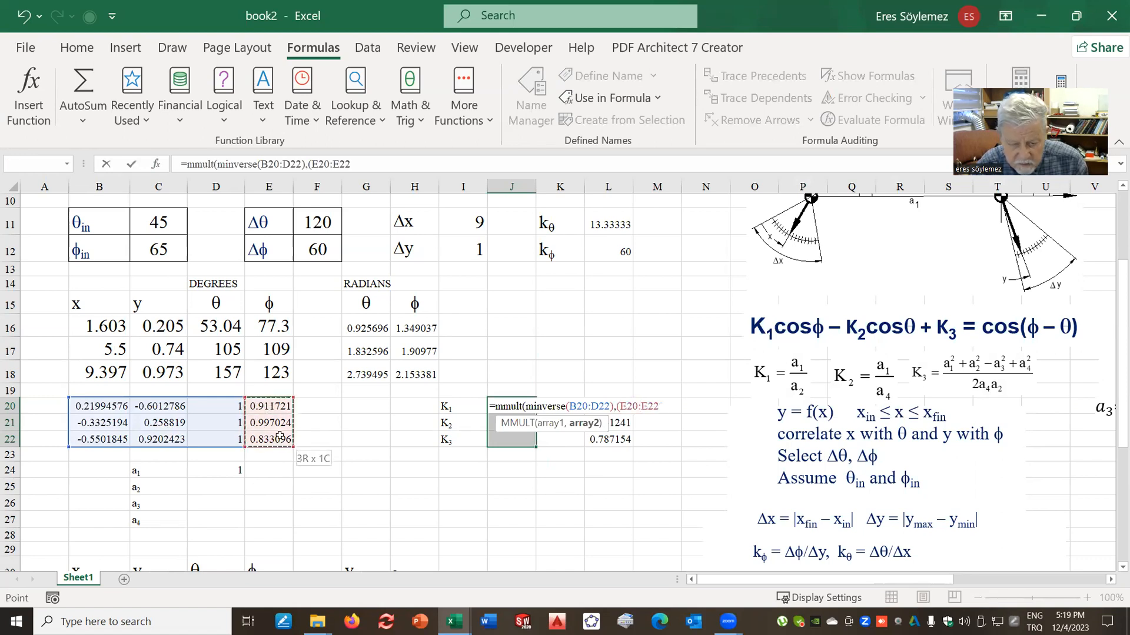
type(")")
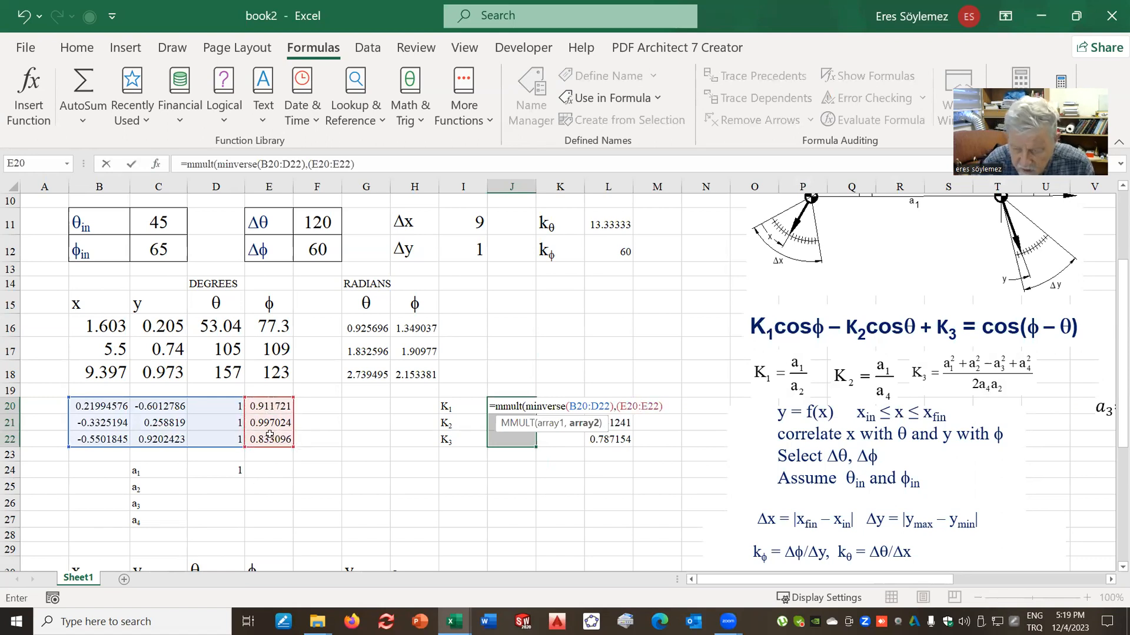
type(")")
key("Return")
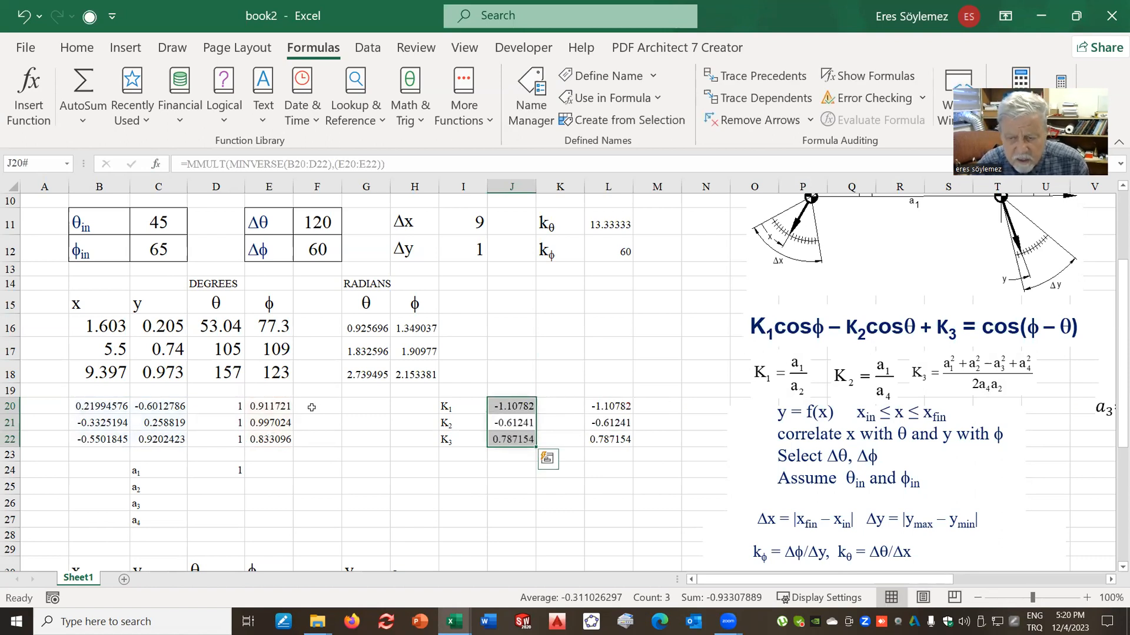
Clear the pasted comparison values in L20:L22 and check the formula behind each K value in J20:J22.
left_click(507, 486)
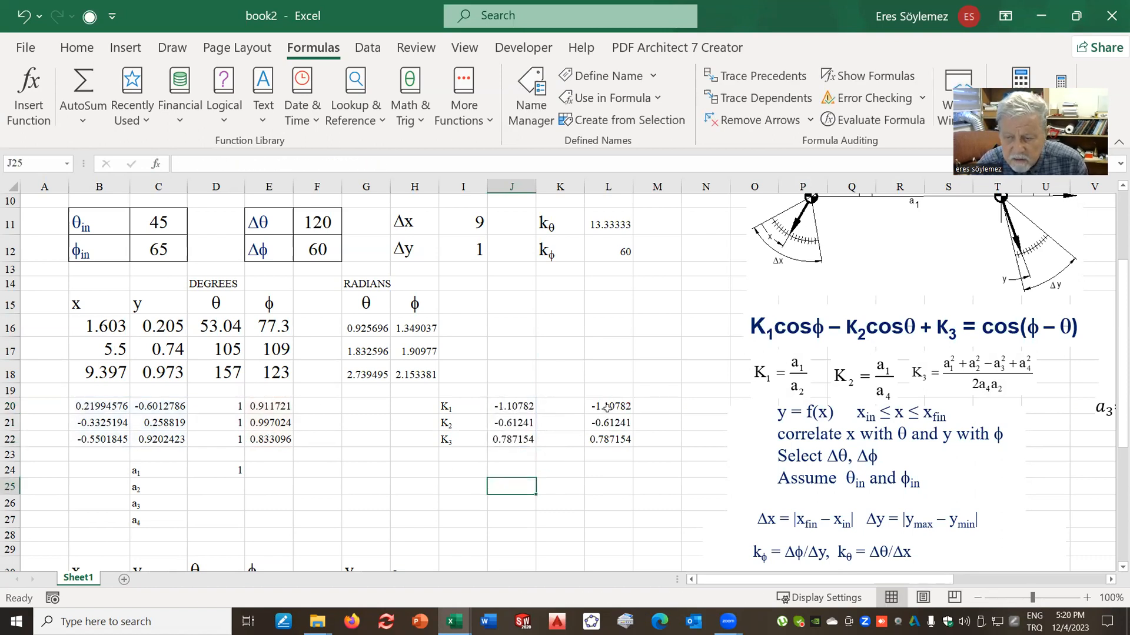
left_click_drag(607, 406, 616, 434)
key("Delete")
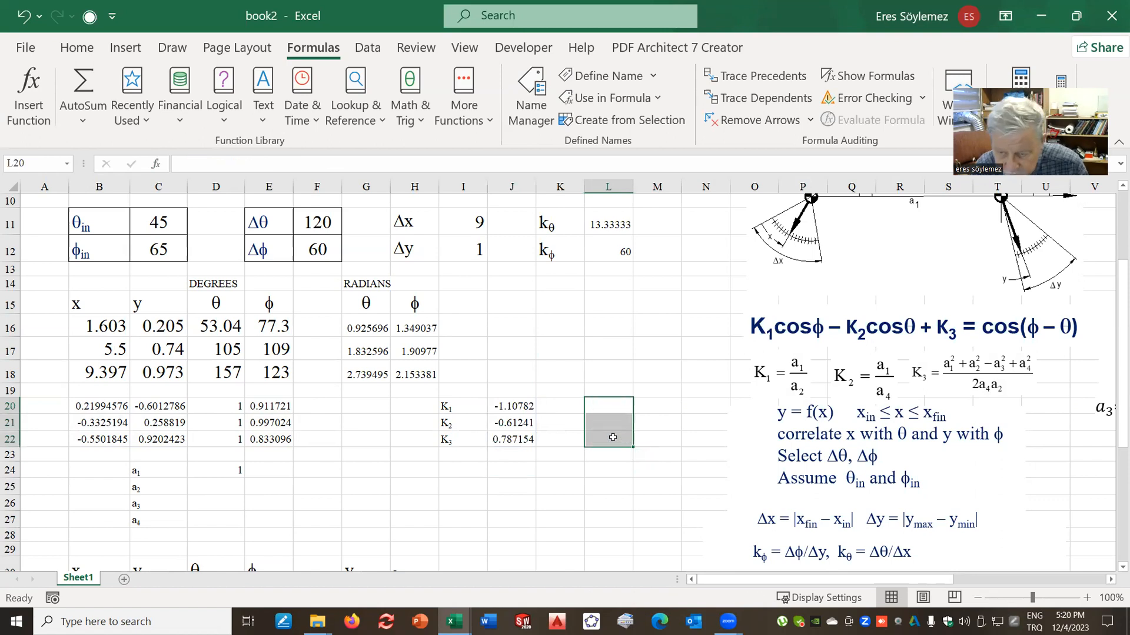
left_click(542, 468)
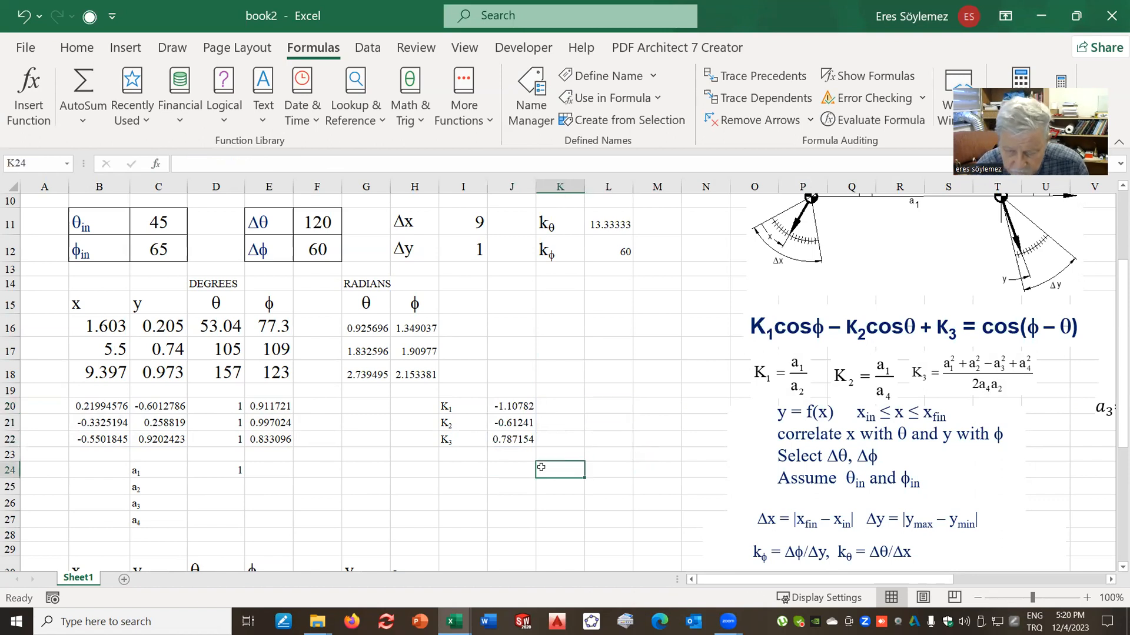
left_click(511, 406)
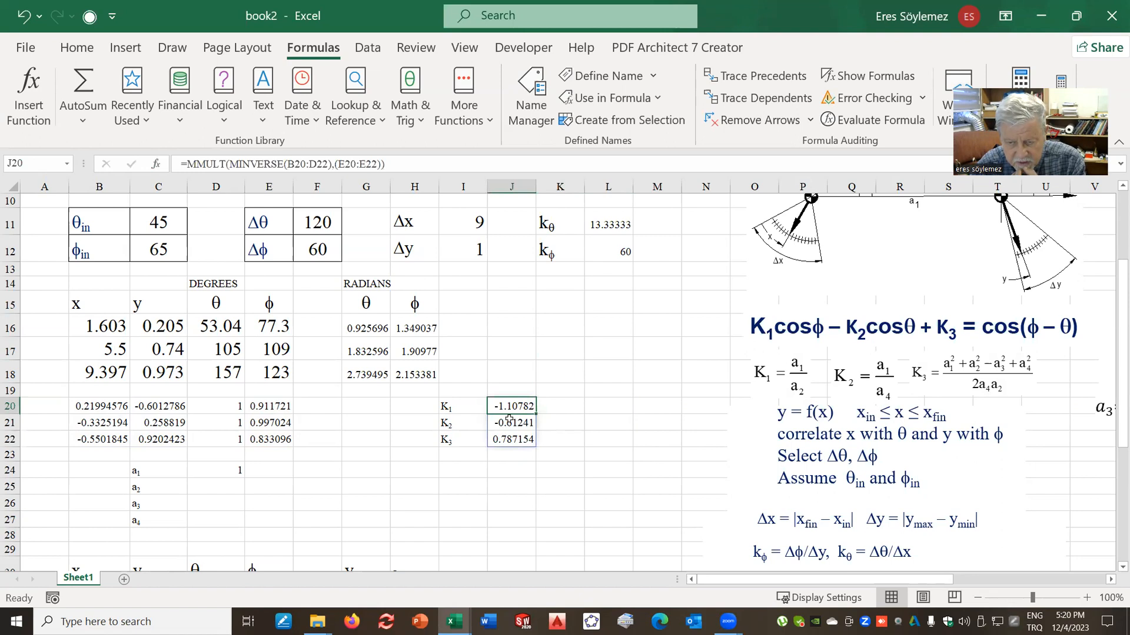
left_click(509, 420)
left_click(509, 438)
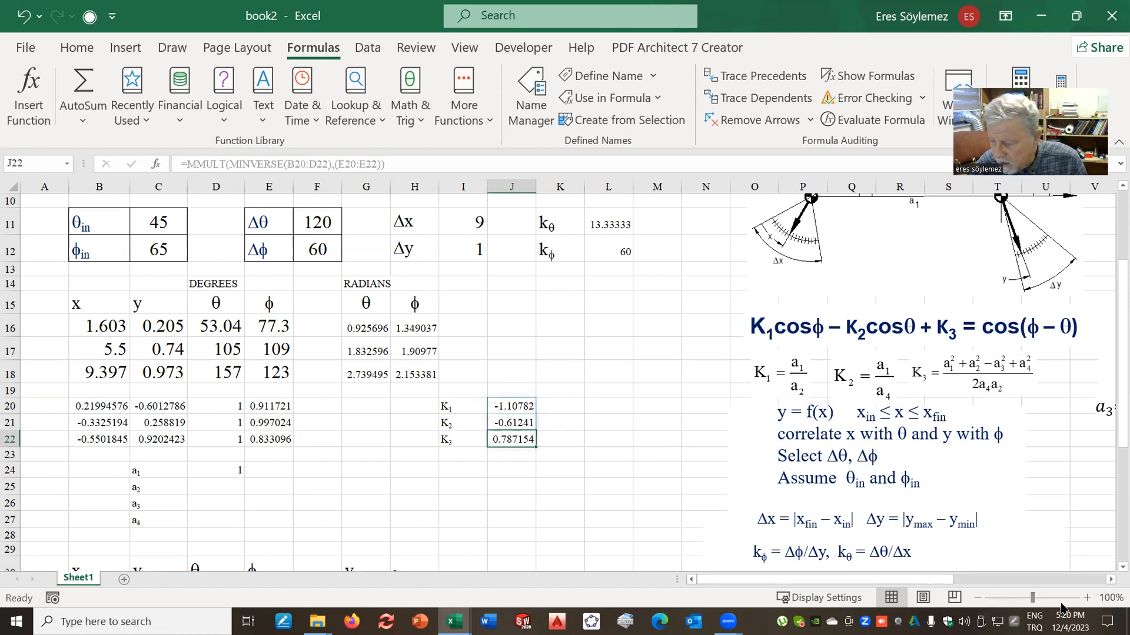
Move the a2, a4 and a3 equations beside the link-length cells, with a2 and a4 side by side at rows 24–26 and a3 below.
left_click(1110, 580)
left_click(1110, 580)
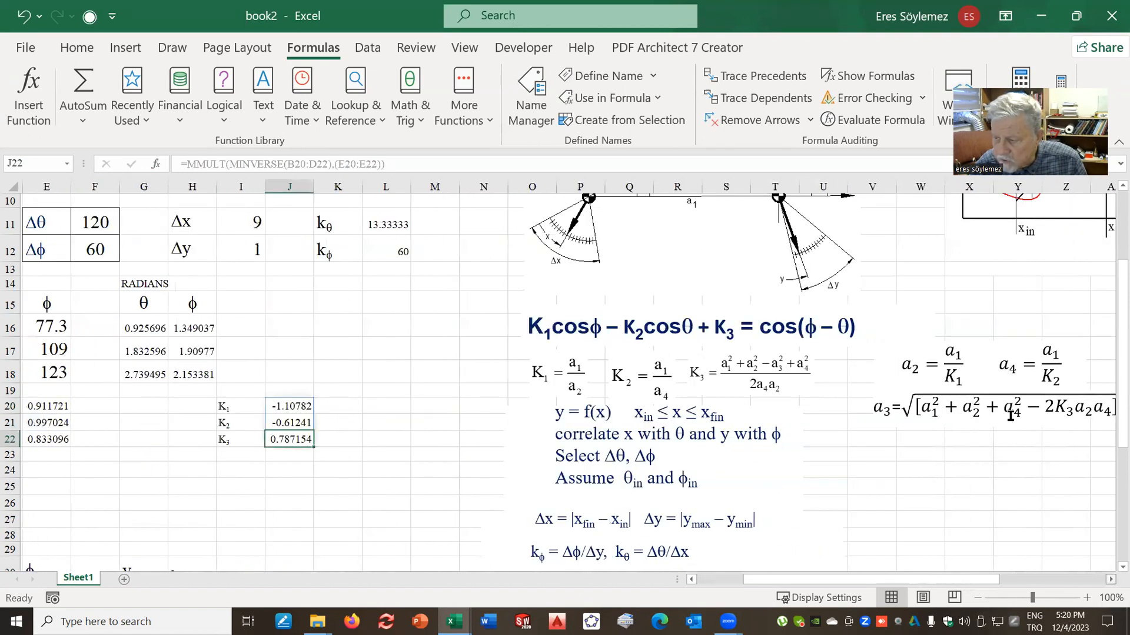
left_click(948, 370)
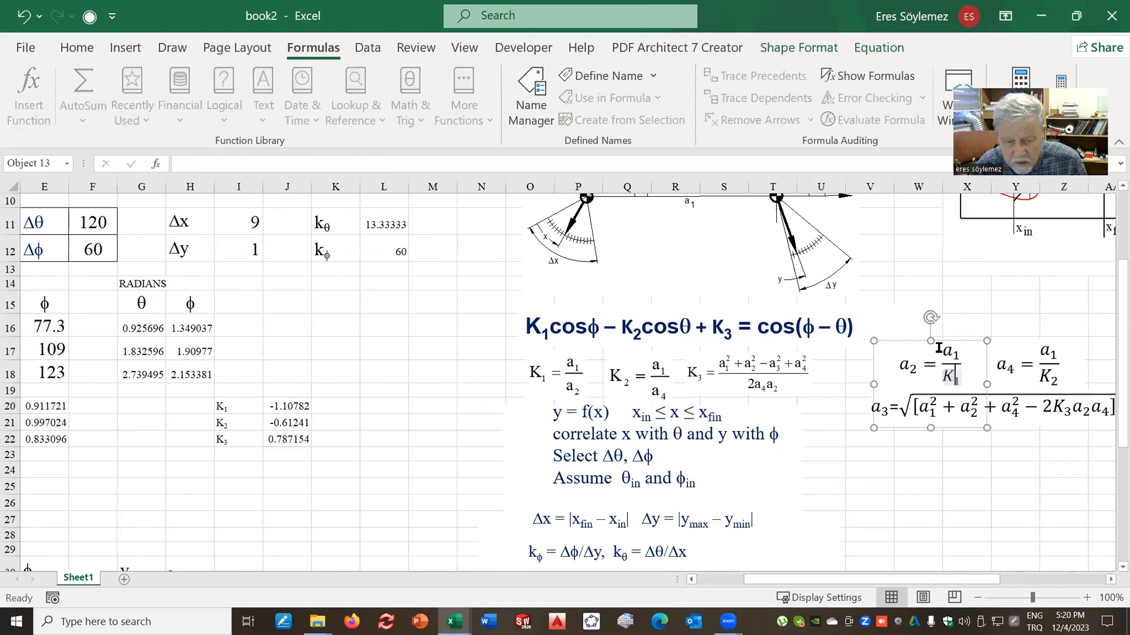
left_click_drag(911, 341, 205, 465)
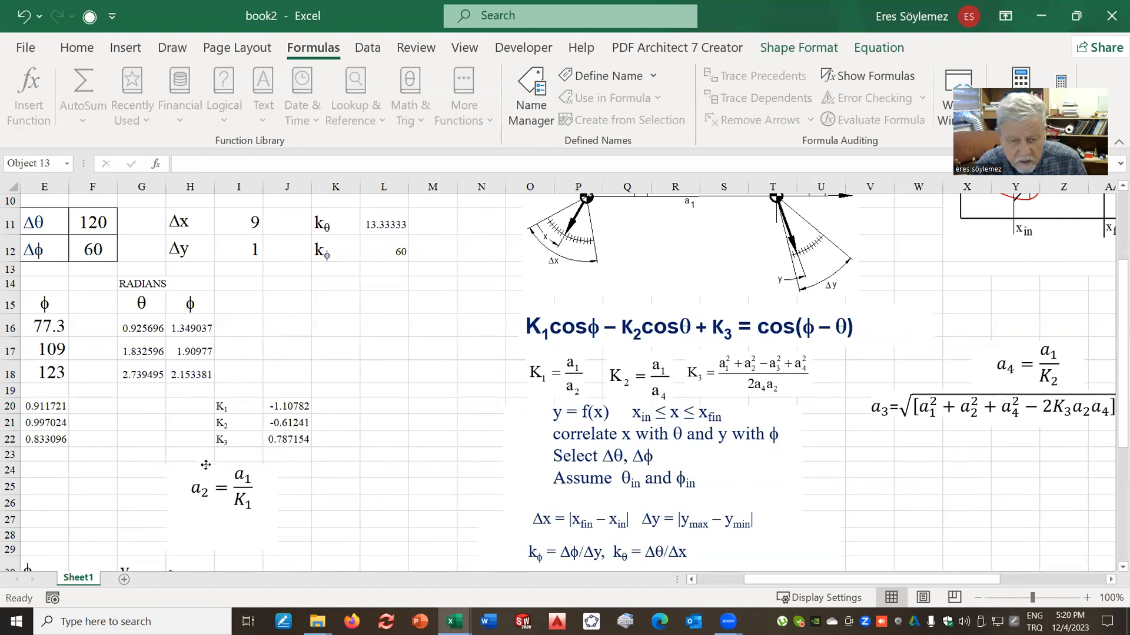
left_click(1050, 376)
left_click_drag(1015, 340, 323, 459)
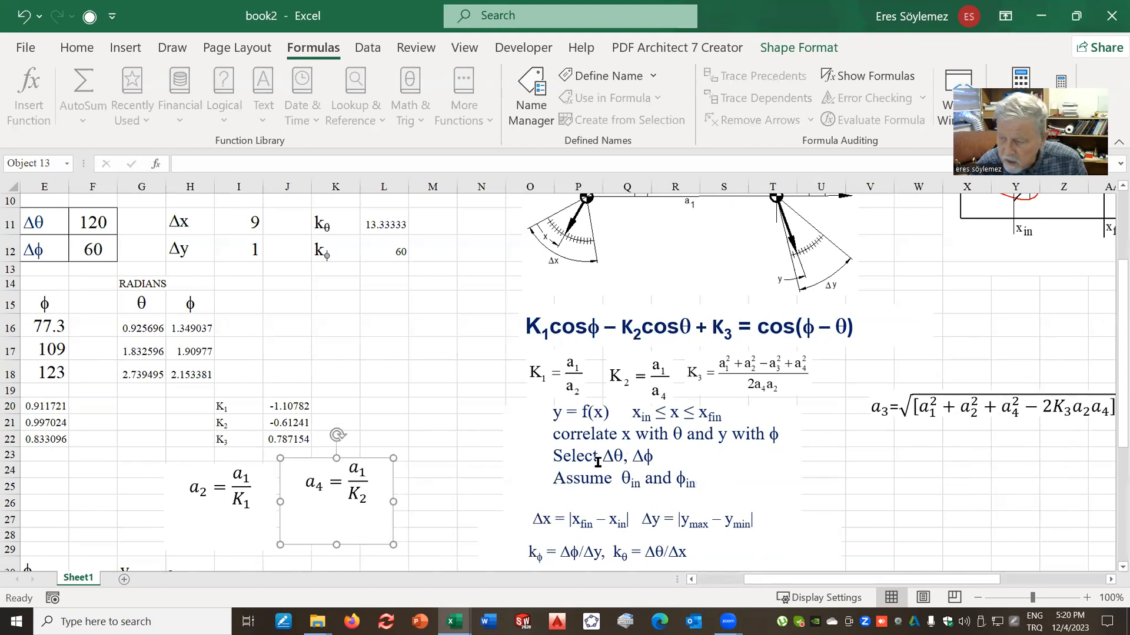
left_click(903, 421)
left_click(932, 395)
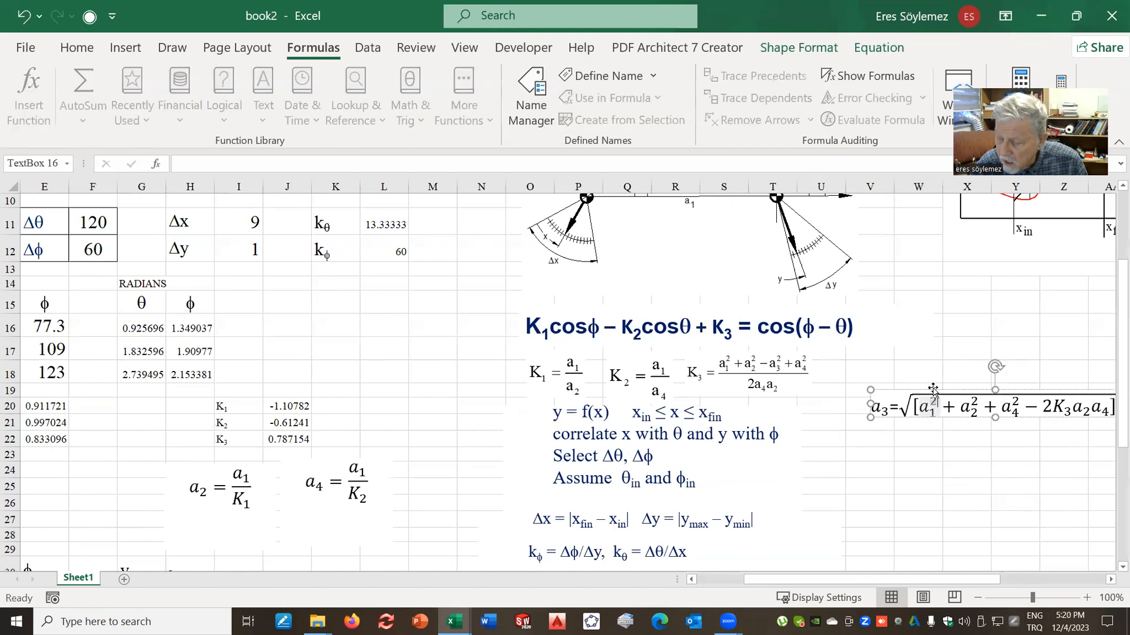
left_click_drag(932, 396, 238, 523)
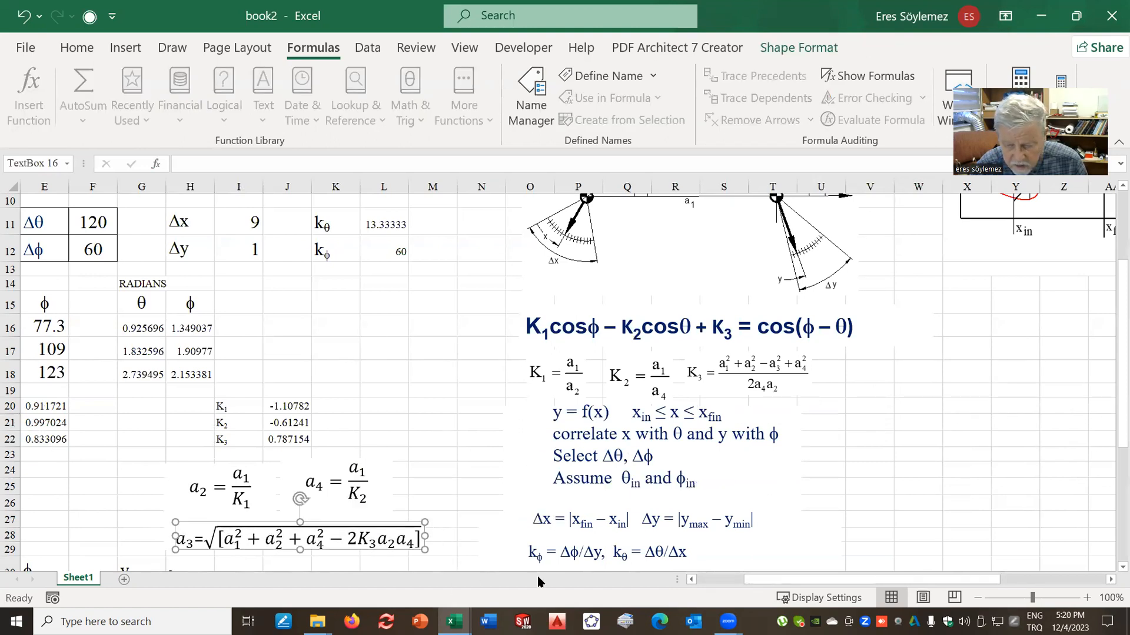
Calculate link length a2 in D25 as a1 divided by K1 with the formula =D24/J20.
left_click(706, 583)
left_click(205, 469)
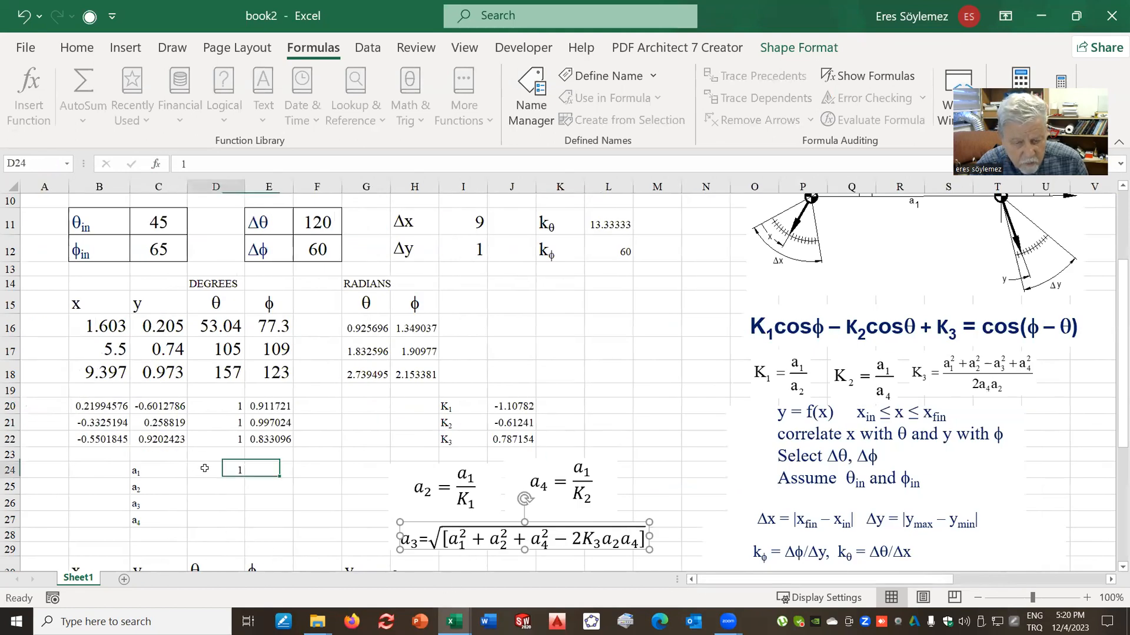
left_click(234, 487)
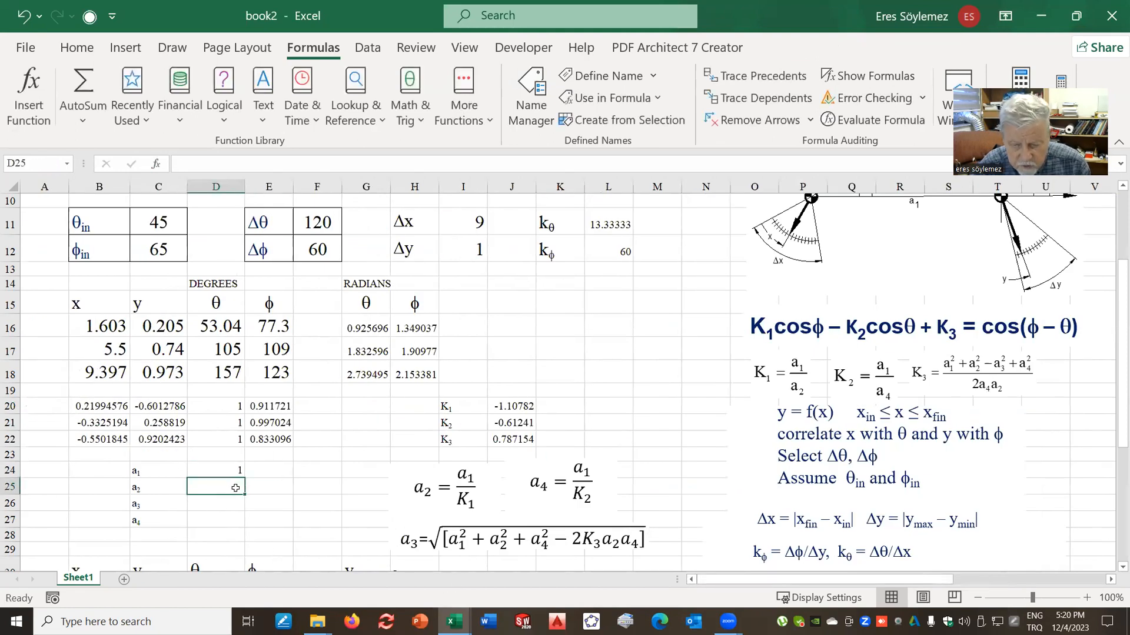
type("=")
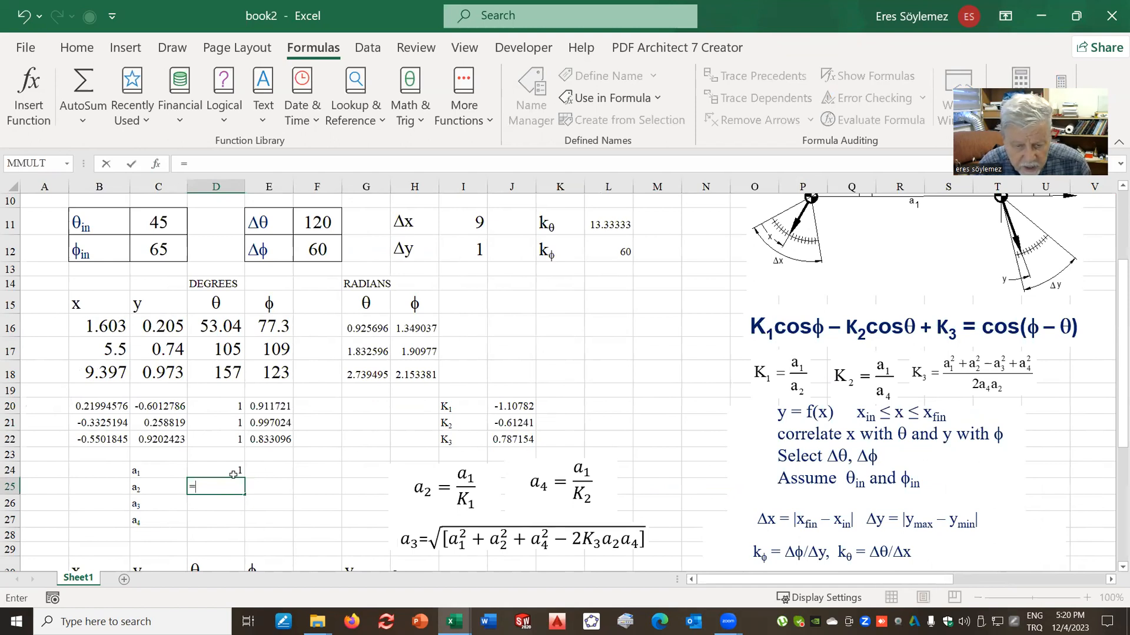
left_click(231, 468)
type("/")
left_click(509, 405)
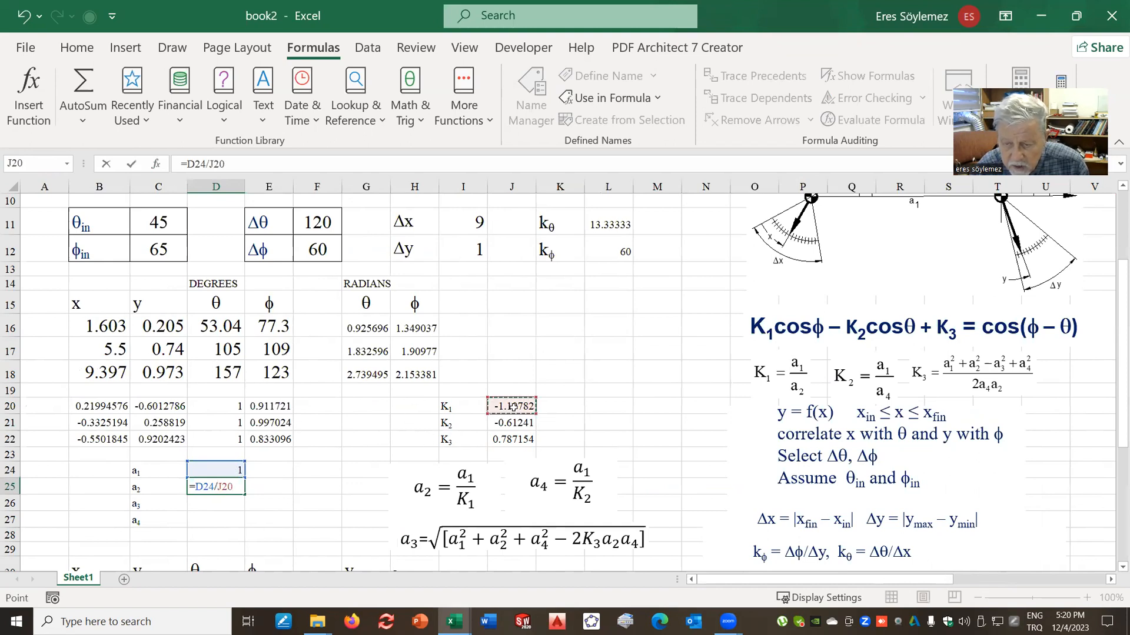
key("Return")
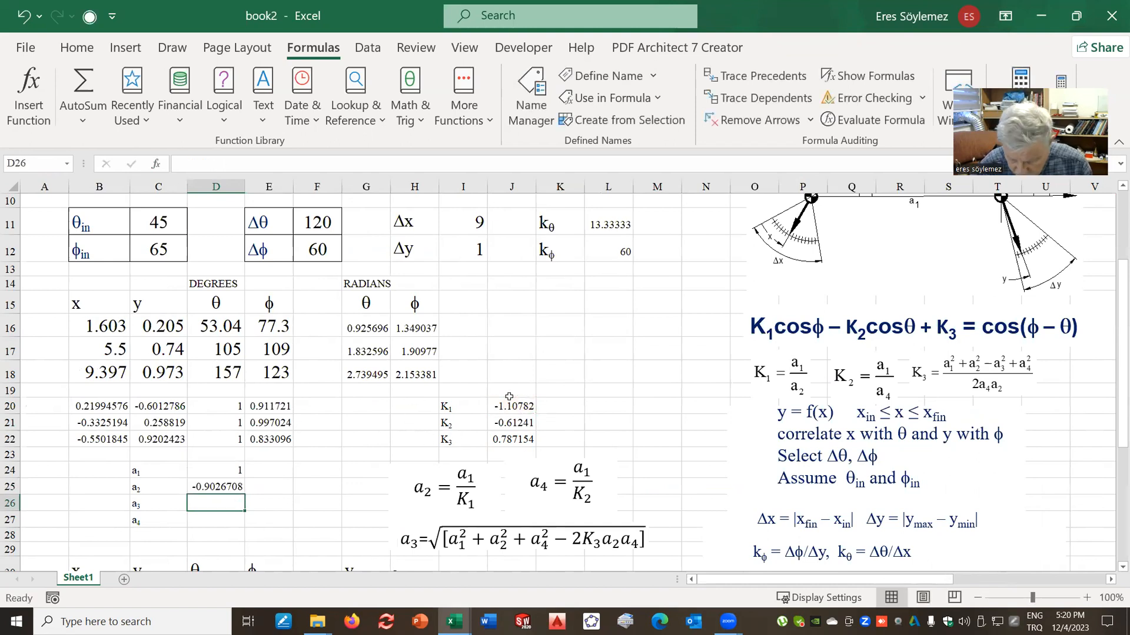
Calculate link length a4 in D27 as a1 divided by K2 with the formula =D24/J21.
left_click(231, 525)
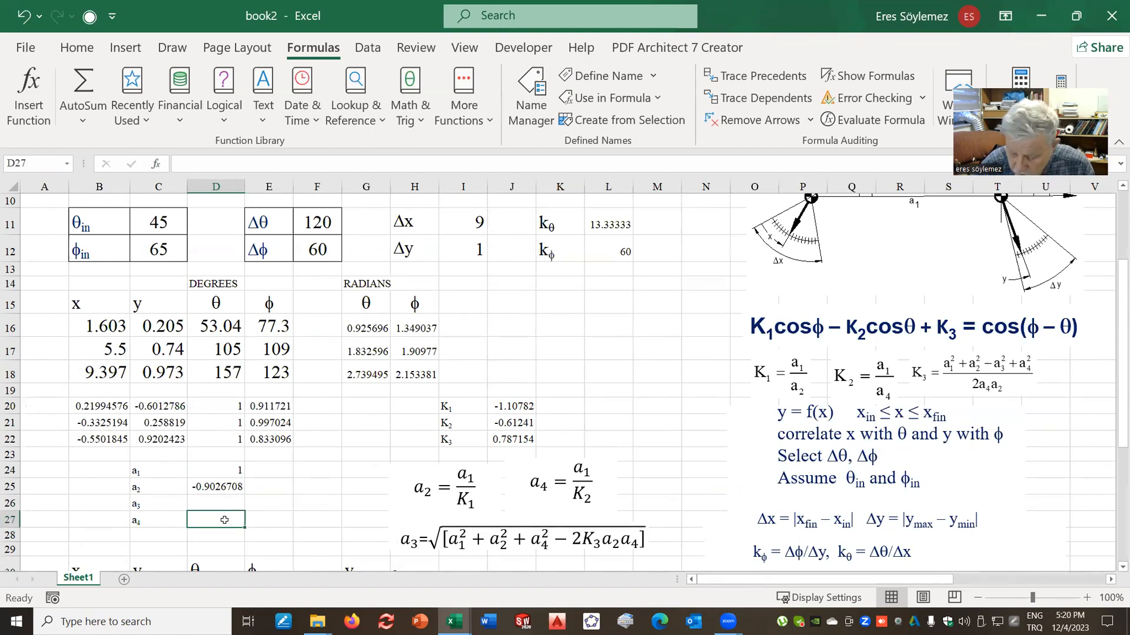
type("=")
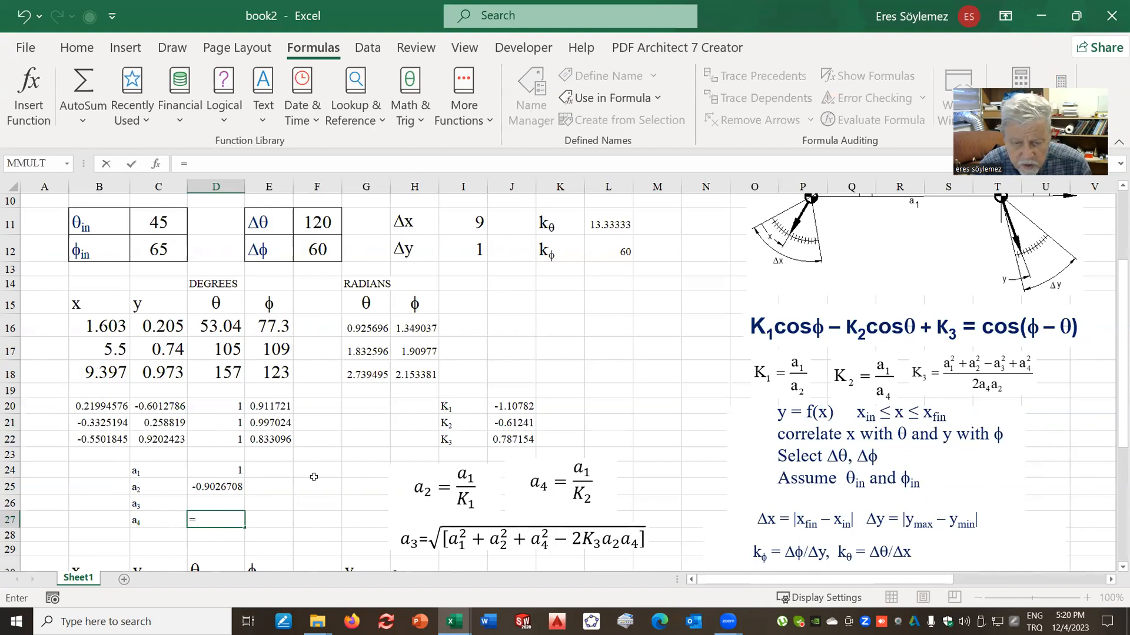
left_click(222, 472)
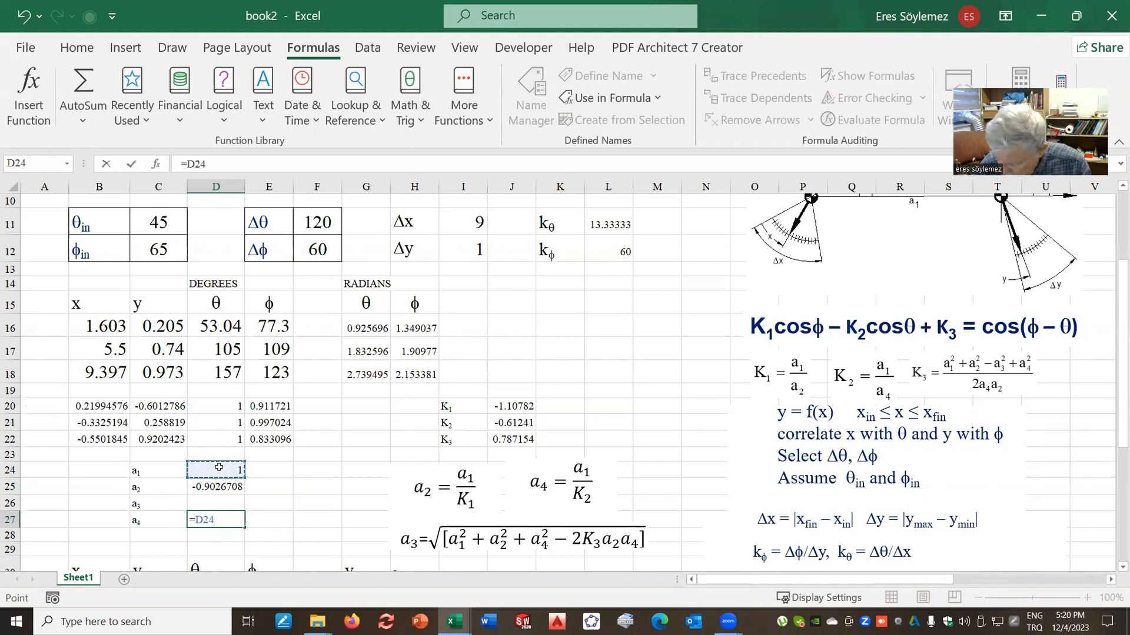
type("/")
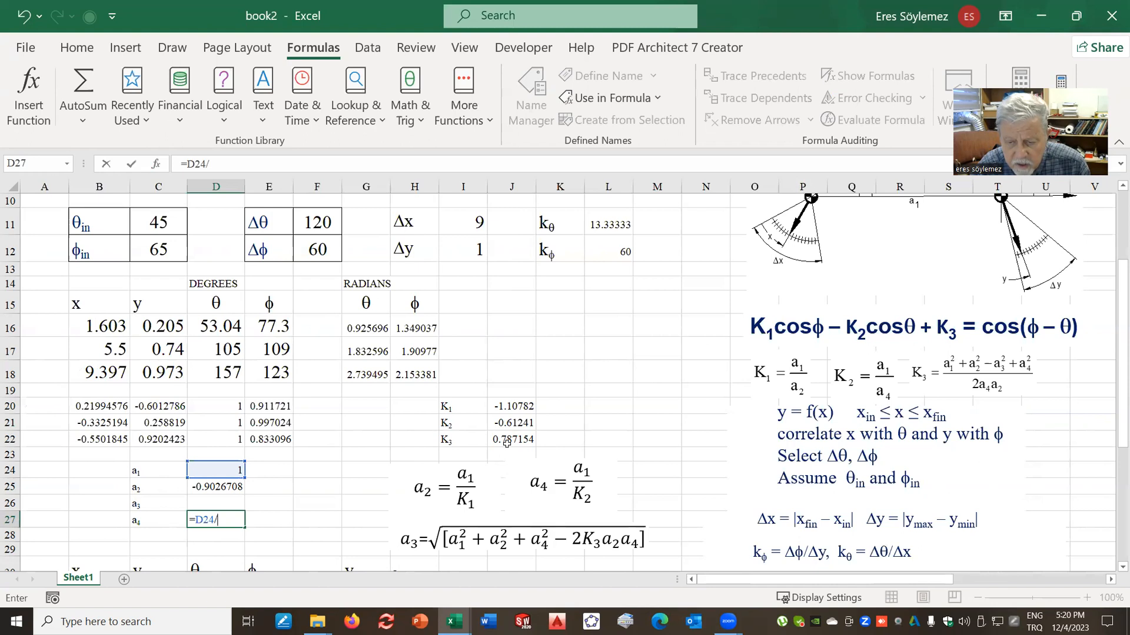
left_click(513, 423)
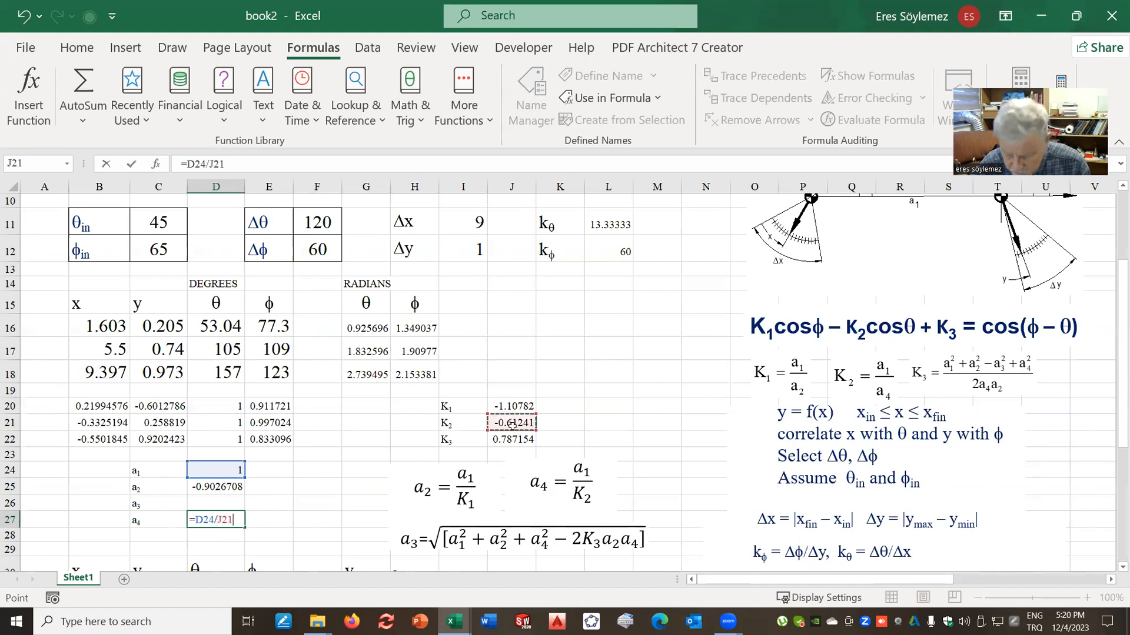
key("Return")
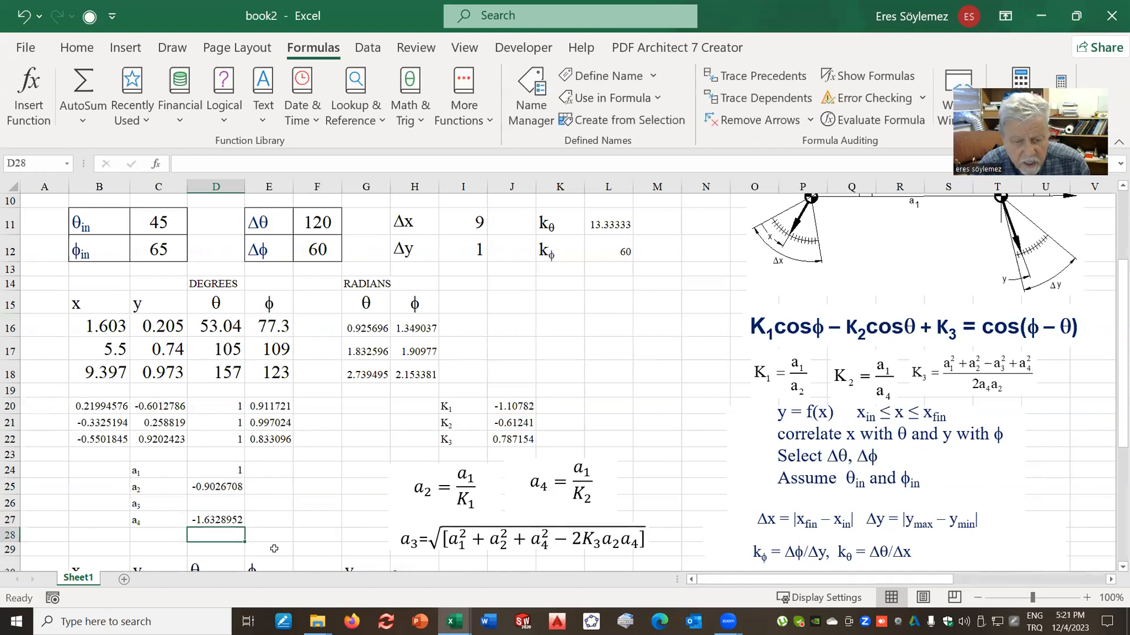
Calculate link length a3 in D26 with the formula =SQRT(D24^2+D25^2+D27^2-2*J22*D25*D27).
left_click(223, 504)
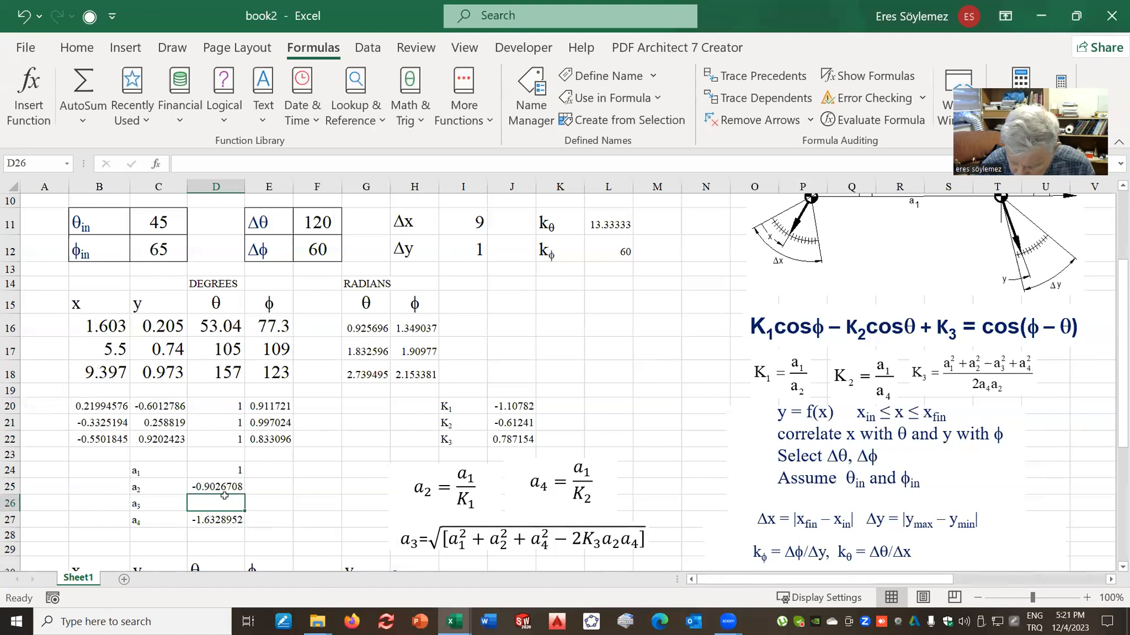
type("=sqrt")
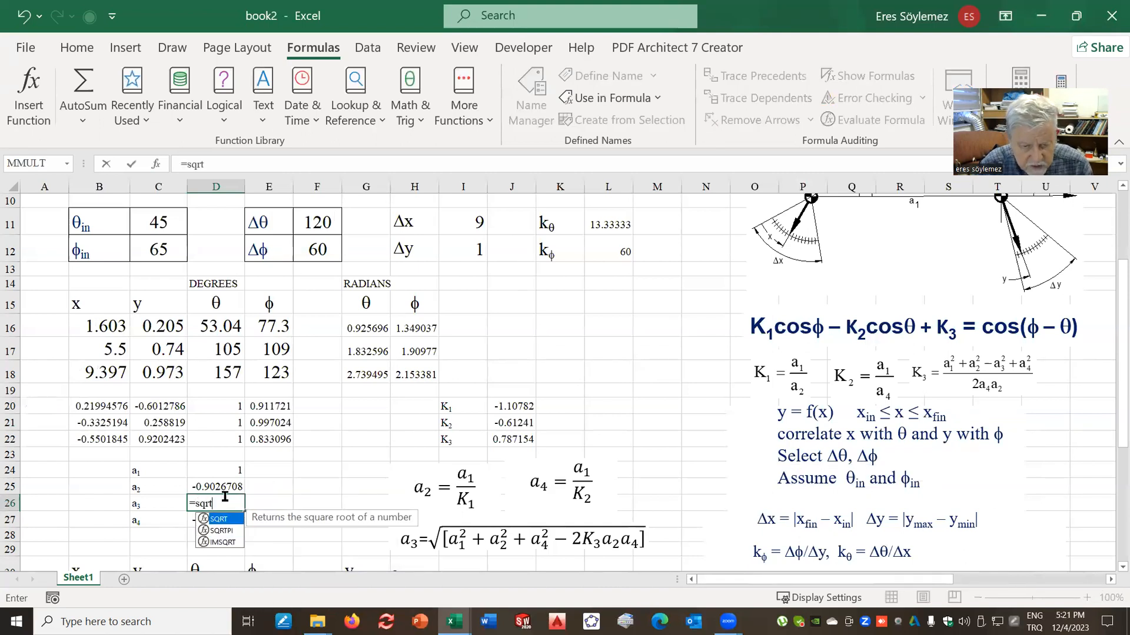
type("(")
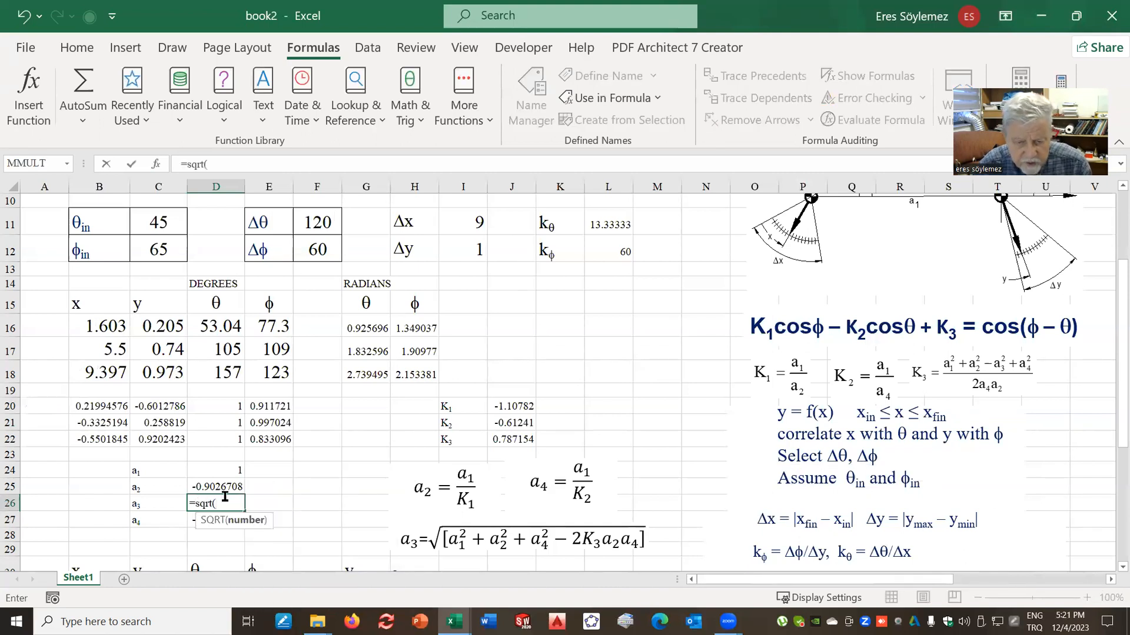
left_click(222, 471)
type("^2+")
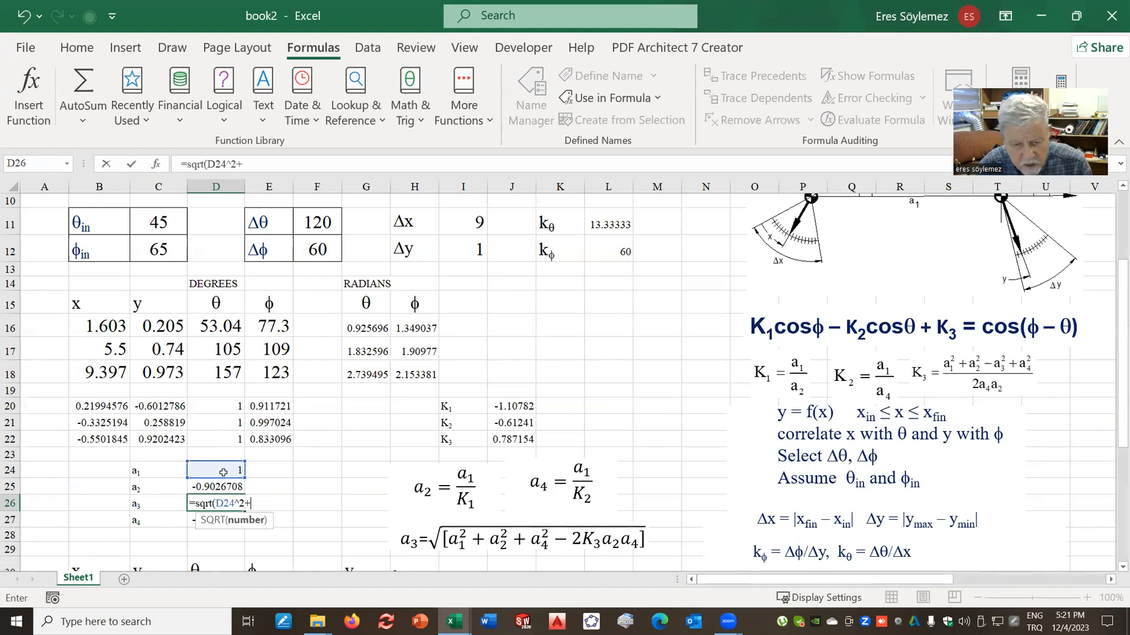
left_click(225, 488)
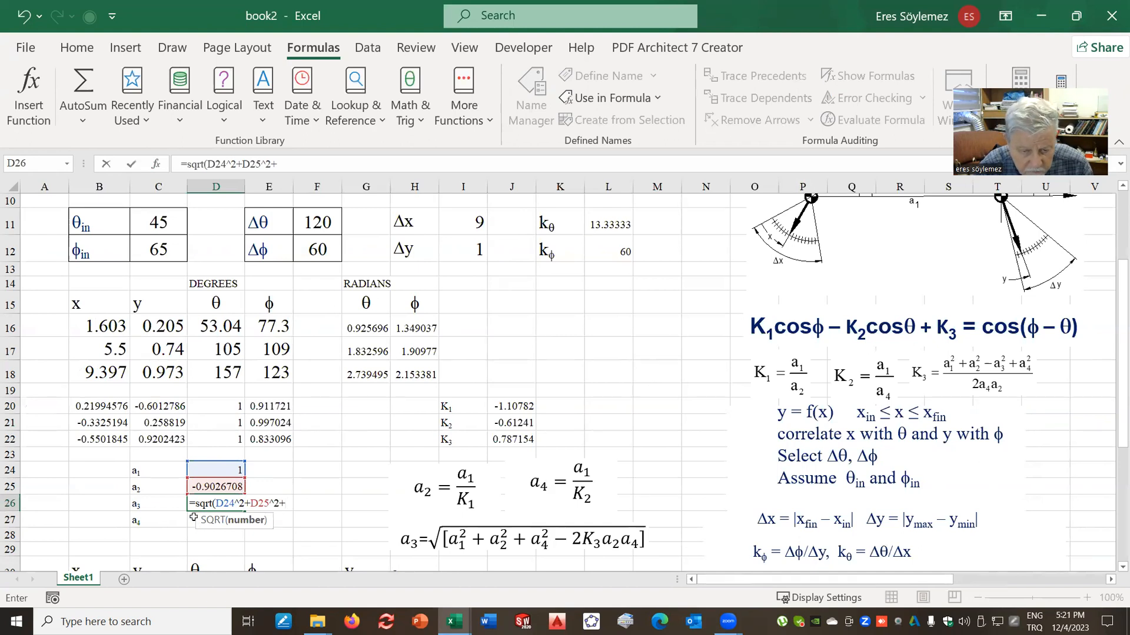
left_click(192, 520)
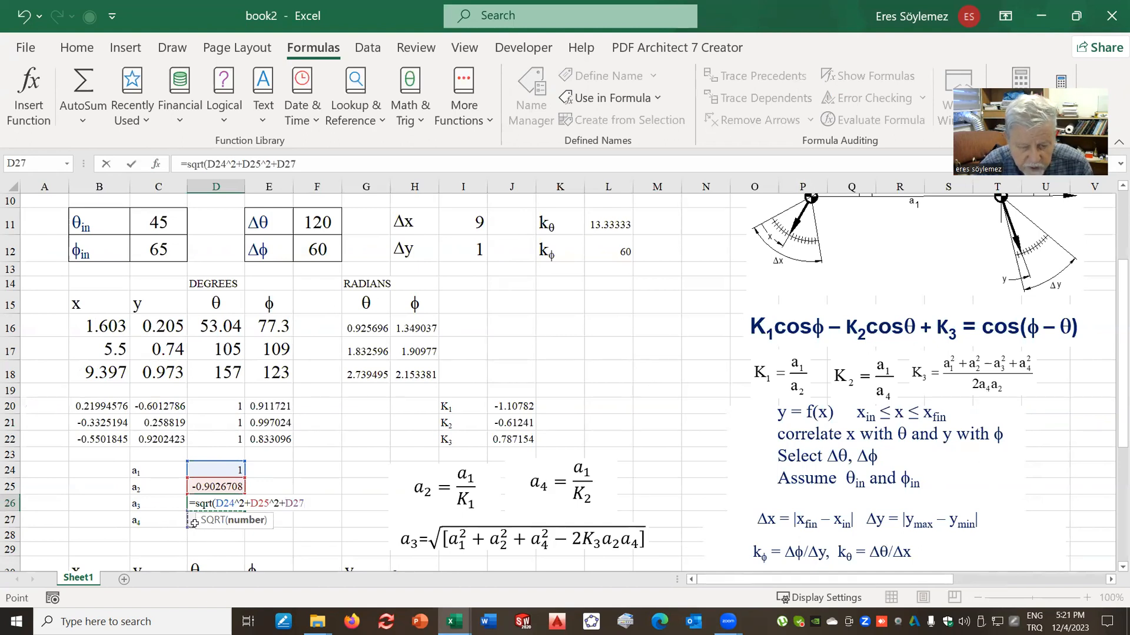
type("^2-2*")
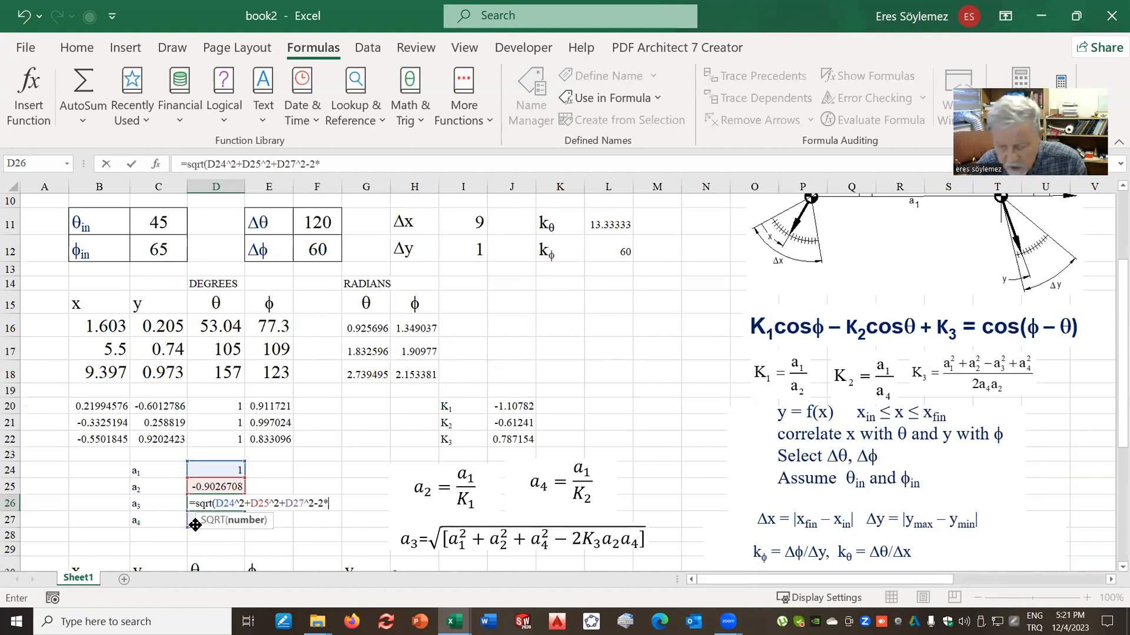
left_click(515, 440)
type("*")
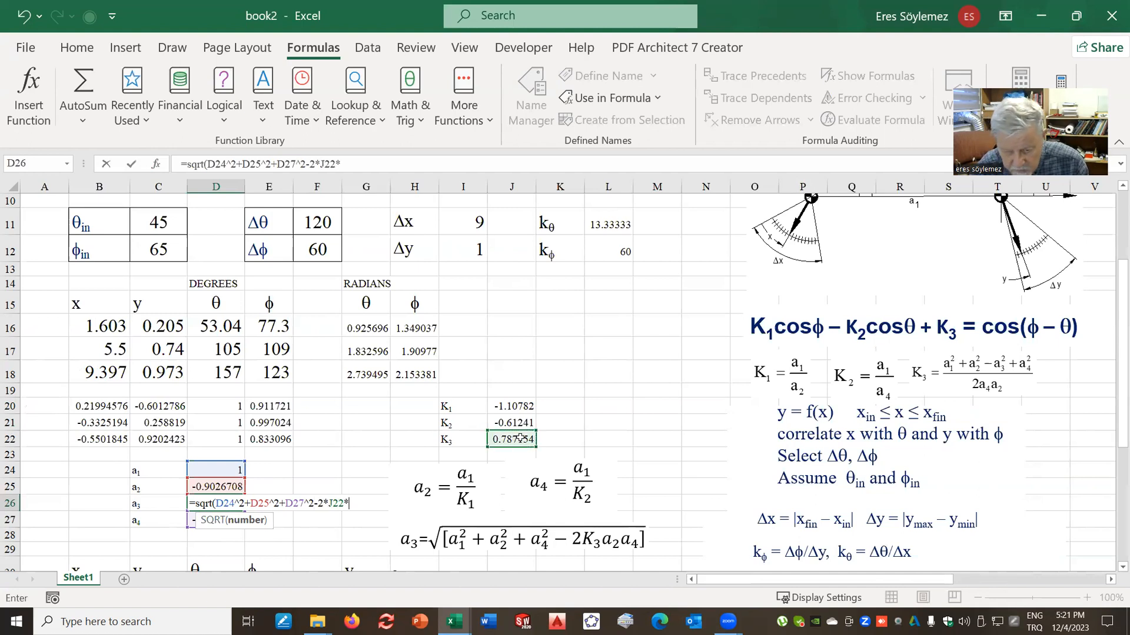
left_click(213, 486)
type("*")
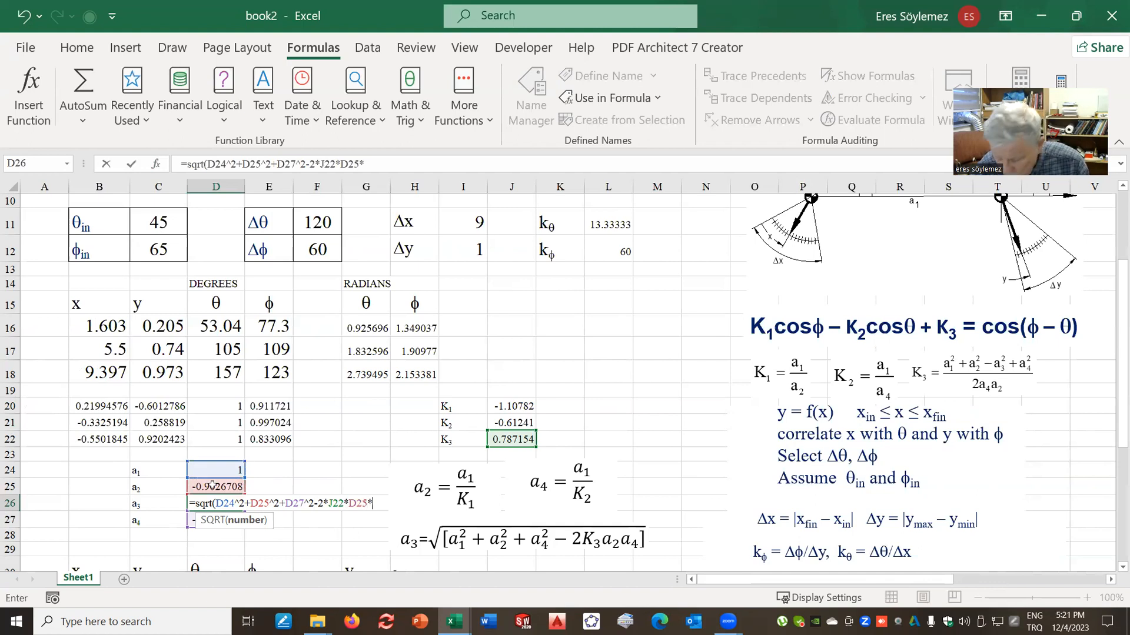
left_click(191, 520)
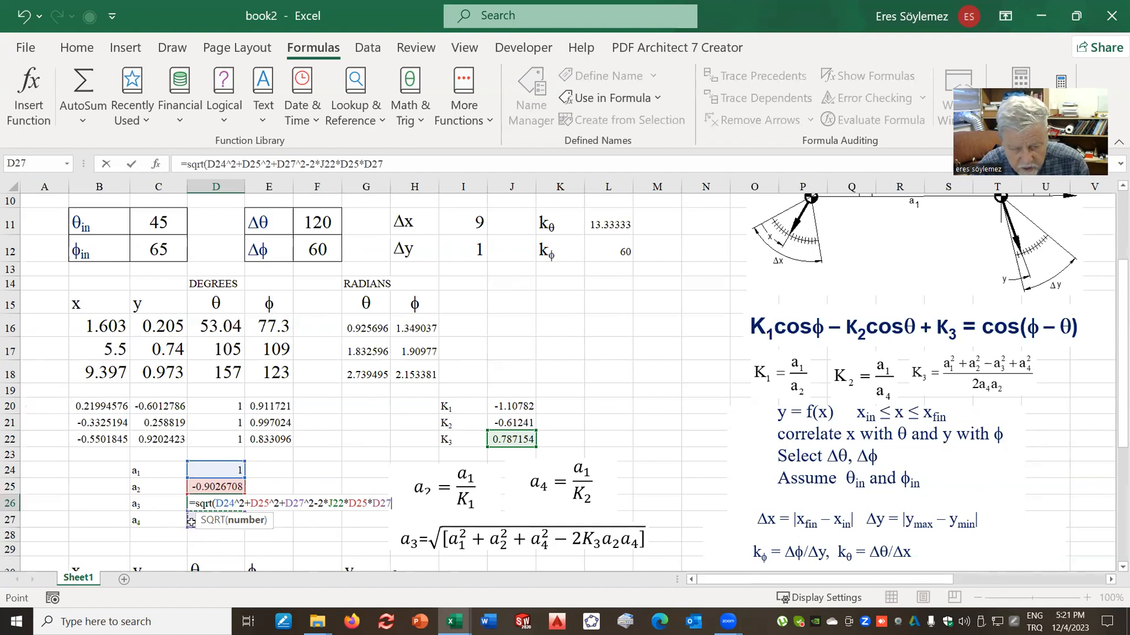
type(")")
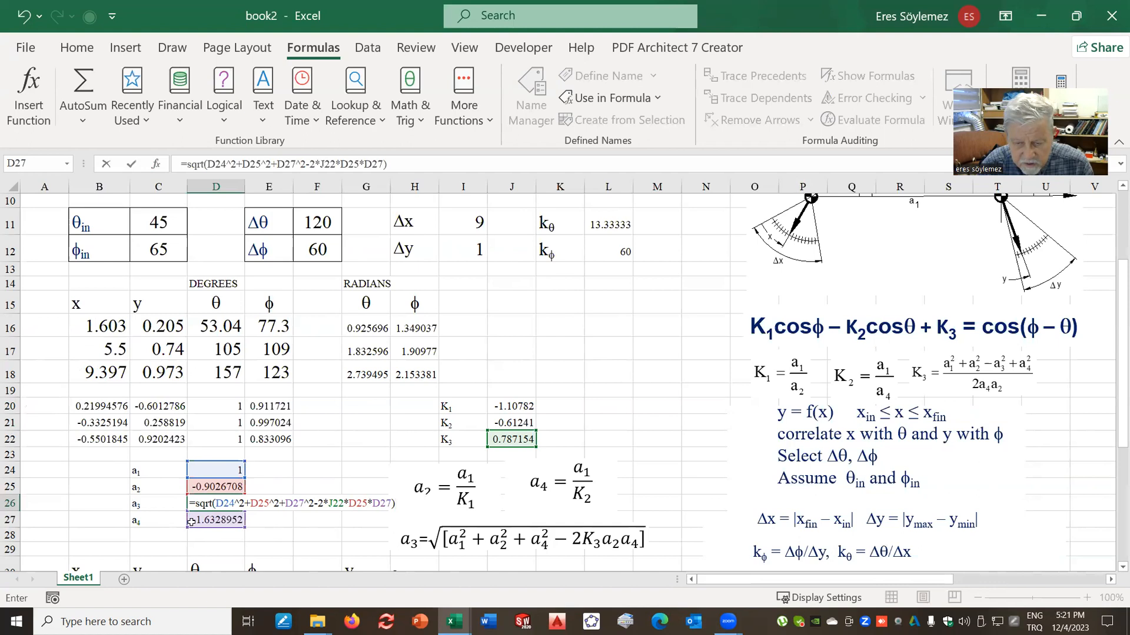
key("Return")
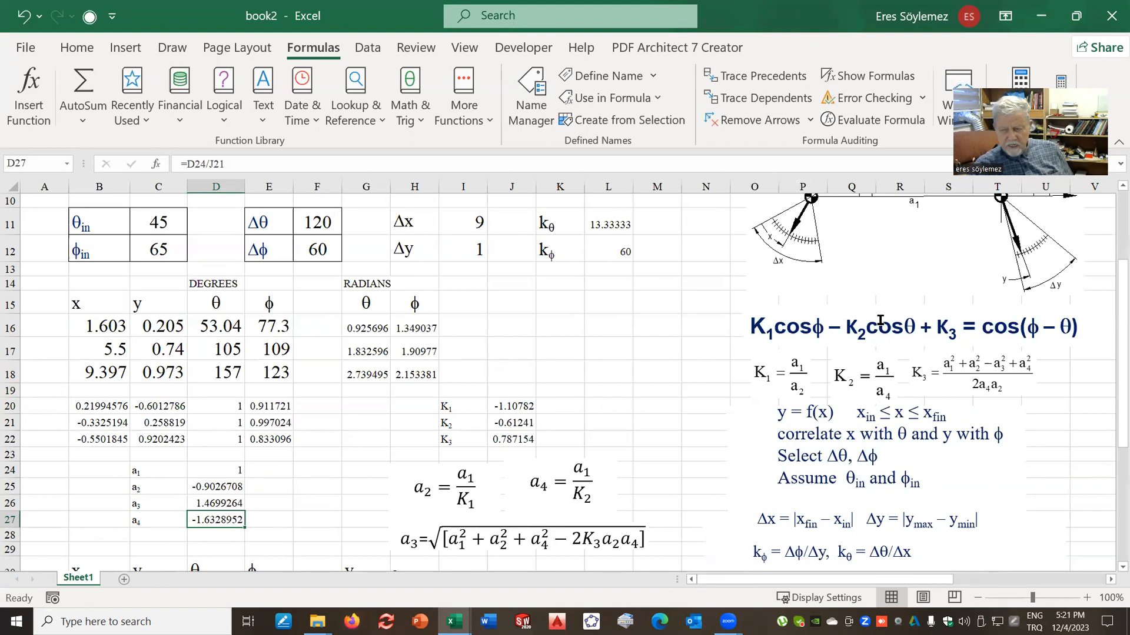
Enter the sign-reversed a2 length in E25 with the formula =-D25.
scroll(906, 312, "up", 3)
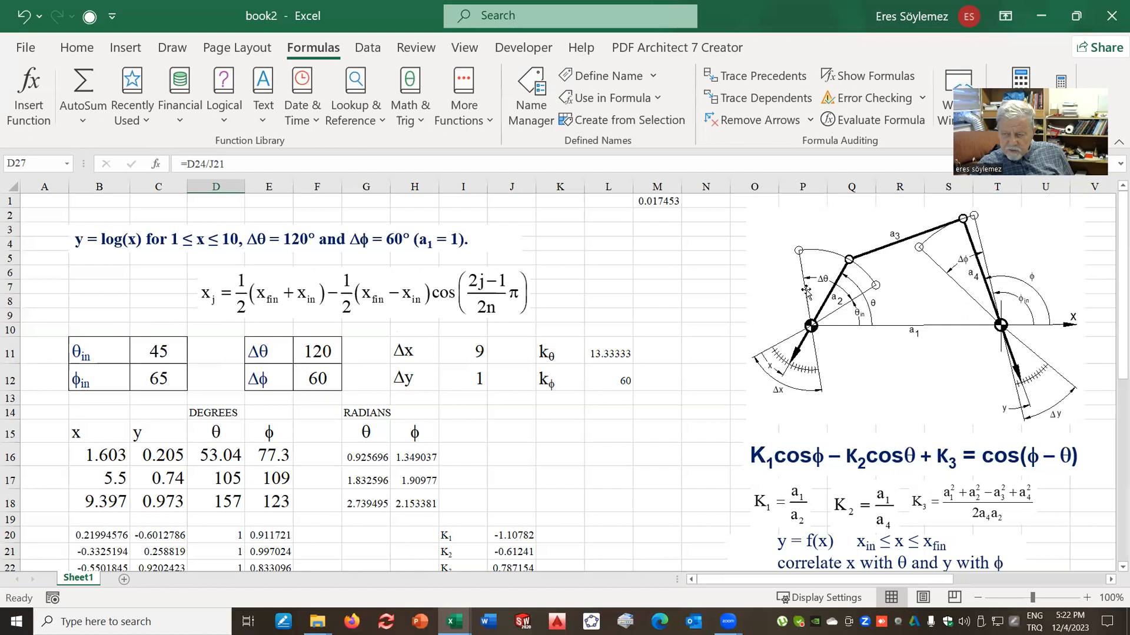
scroll(481, 437, "down", 6)
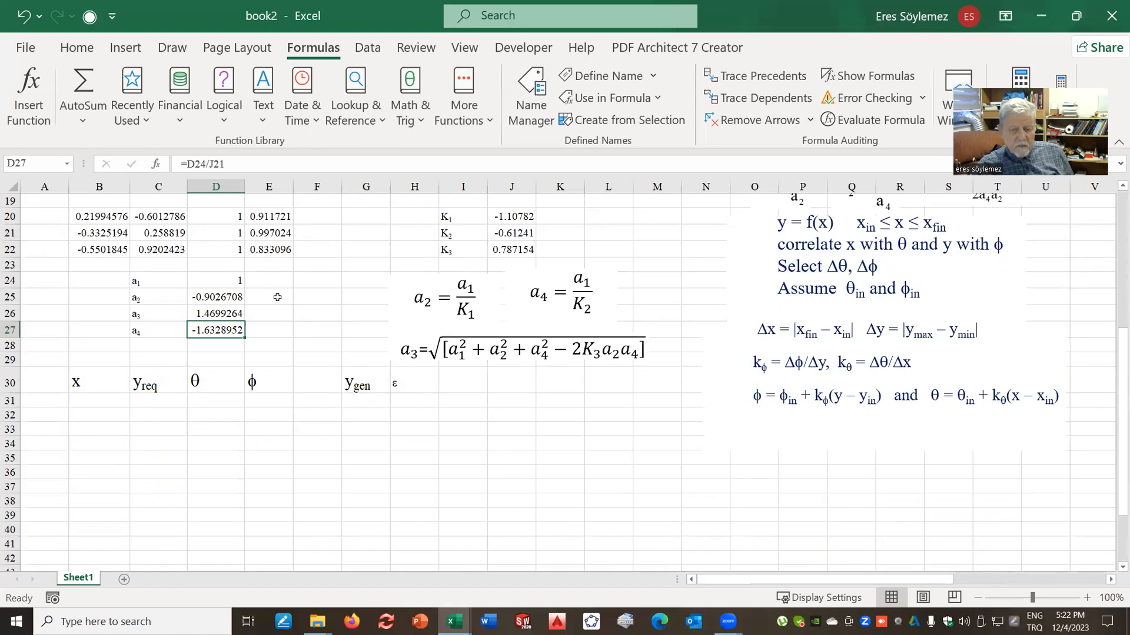
left_click(277, 297)
type("=")
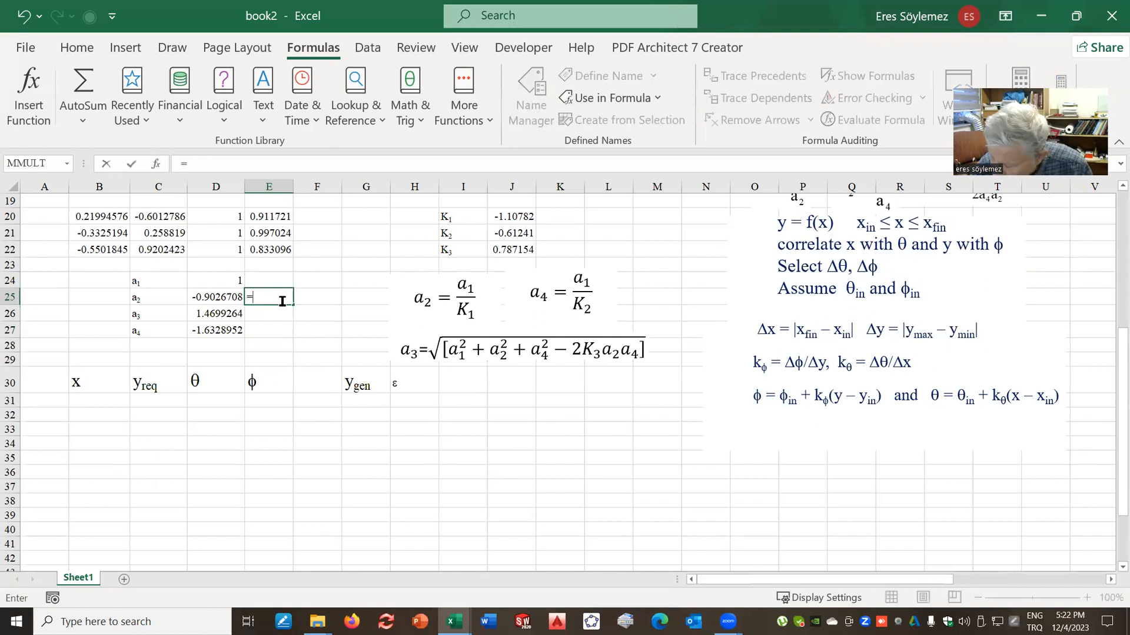
type("-")
left_click(217, 302)
key("Return")
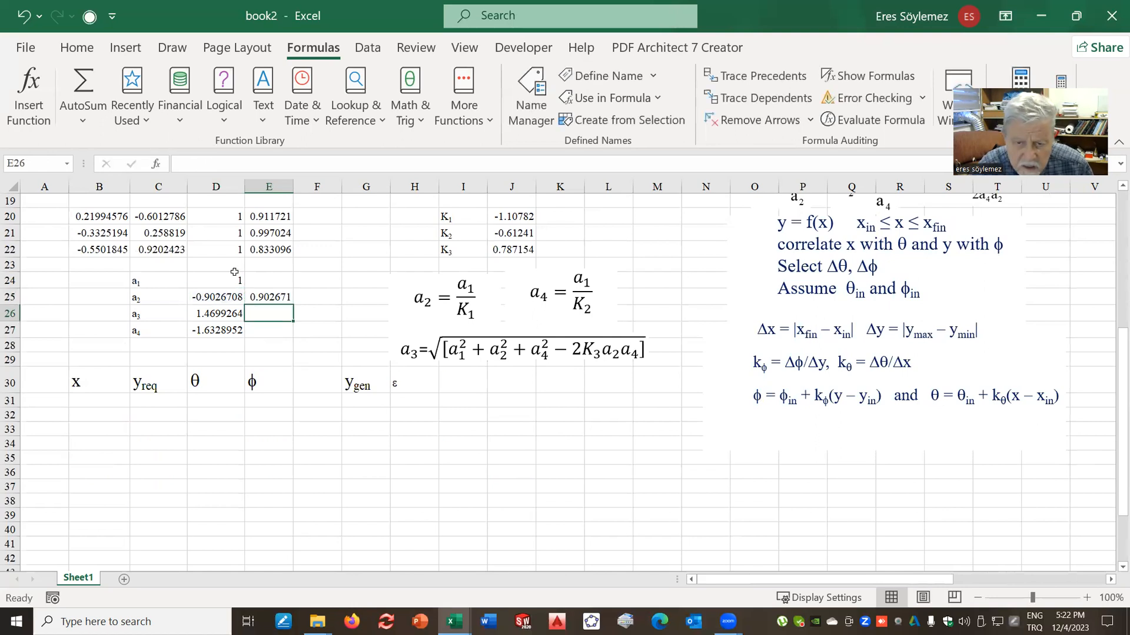
Enter the sign-reversed a4 length in E27 with the formula =-D27.
left_click(278, 332)
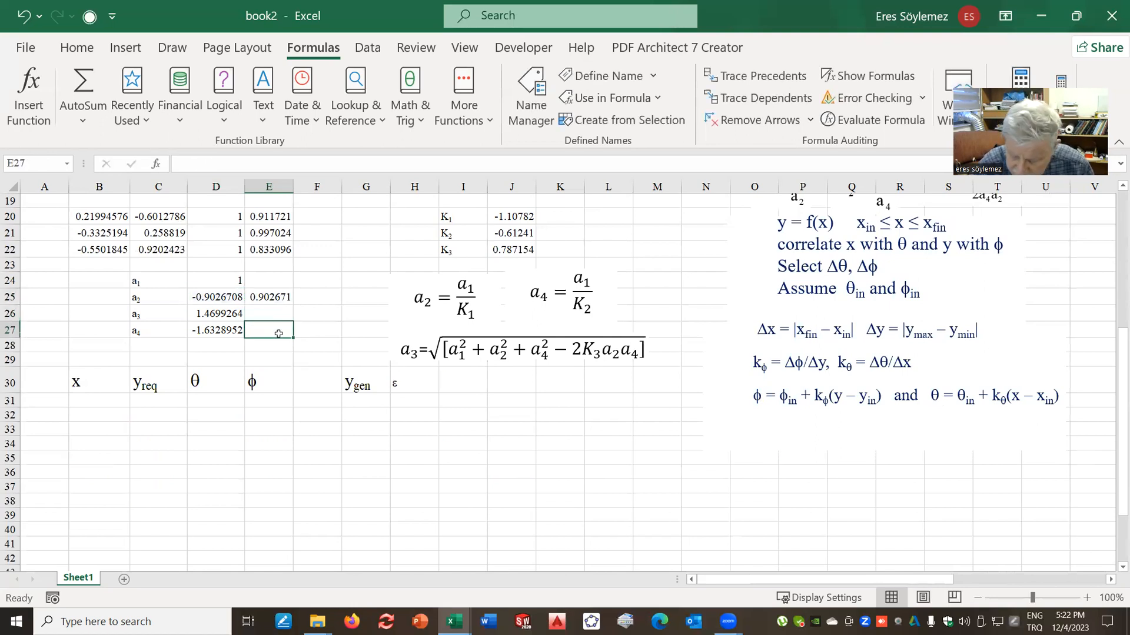
type("=")
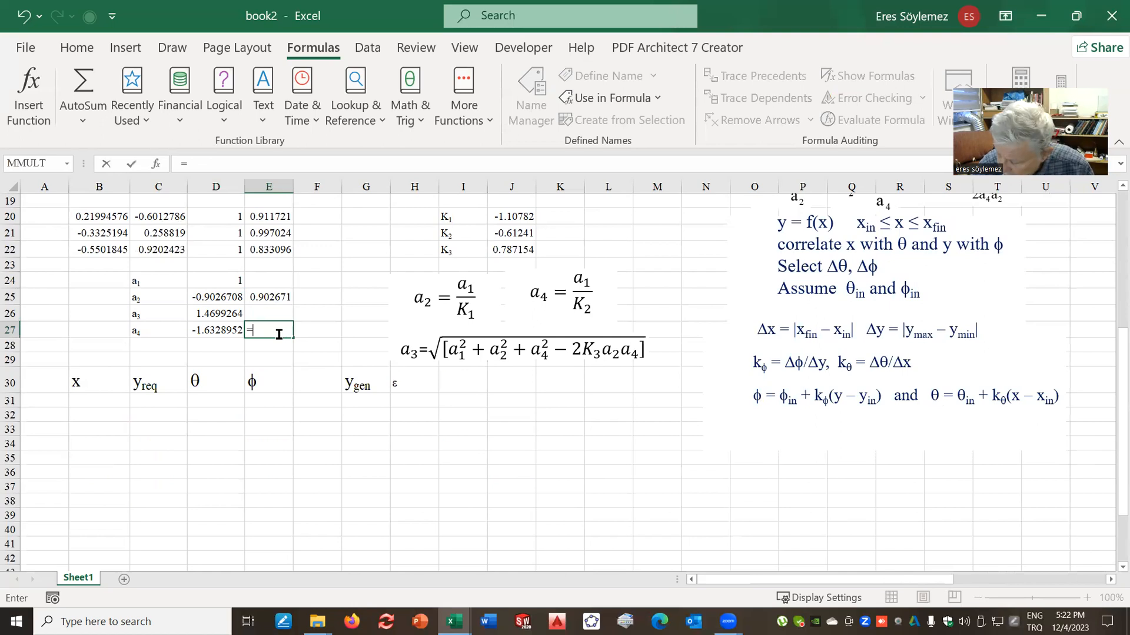
type("-")
left_click(203, 331)
key("Return")
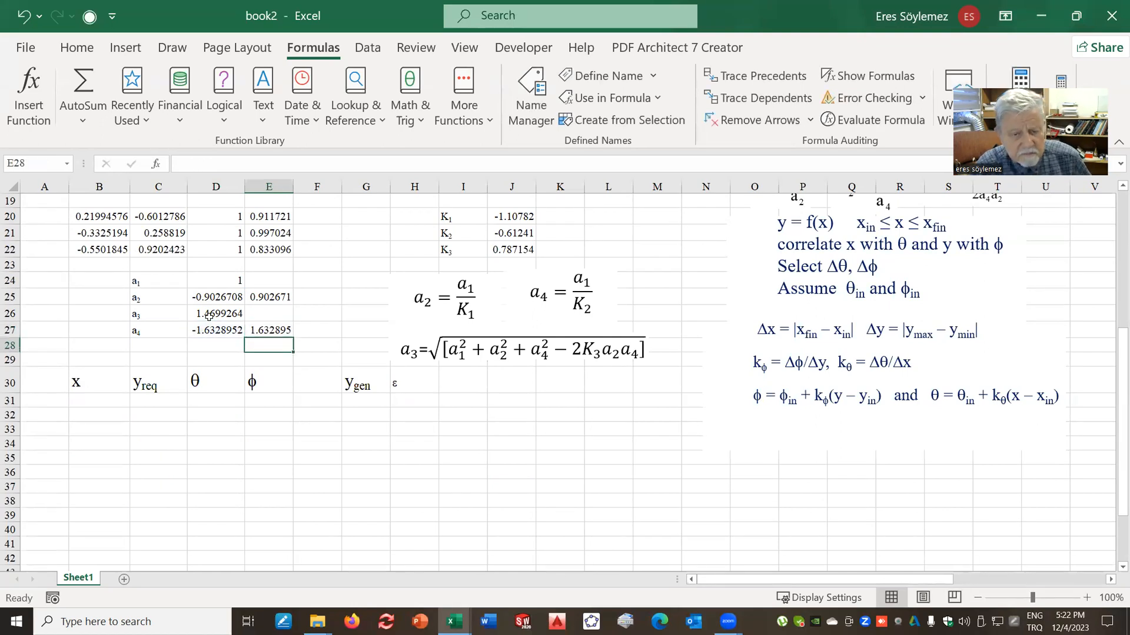
left_click(324, 428)
scroll(616, 262, "up", 6)
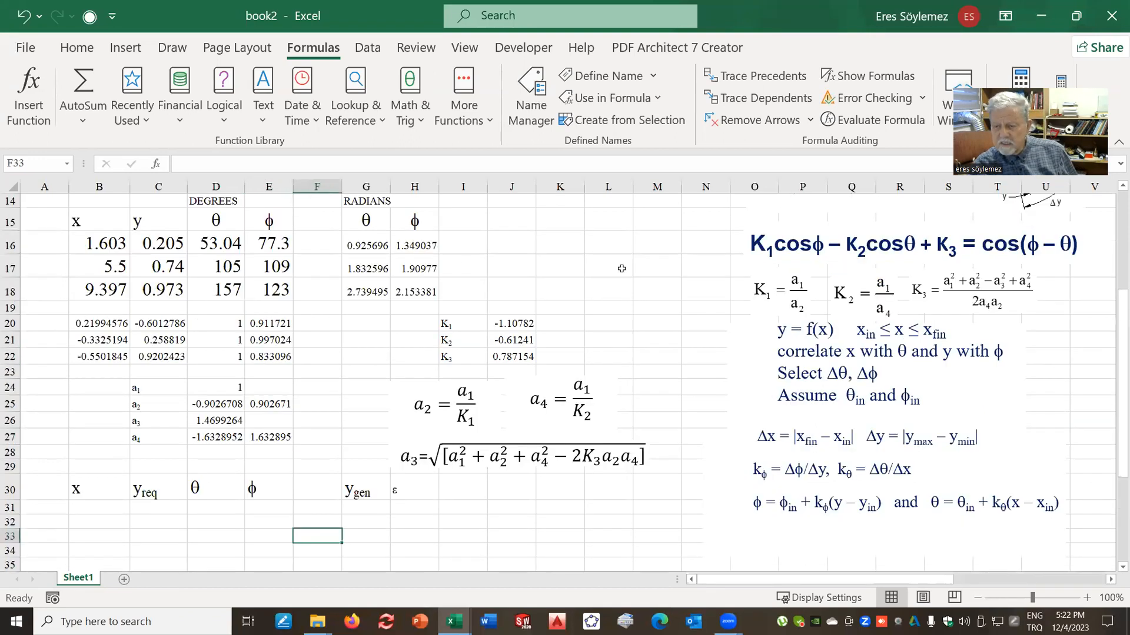
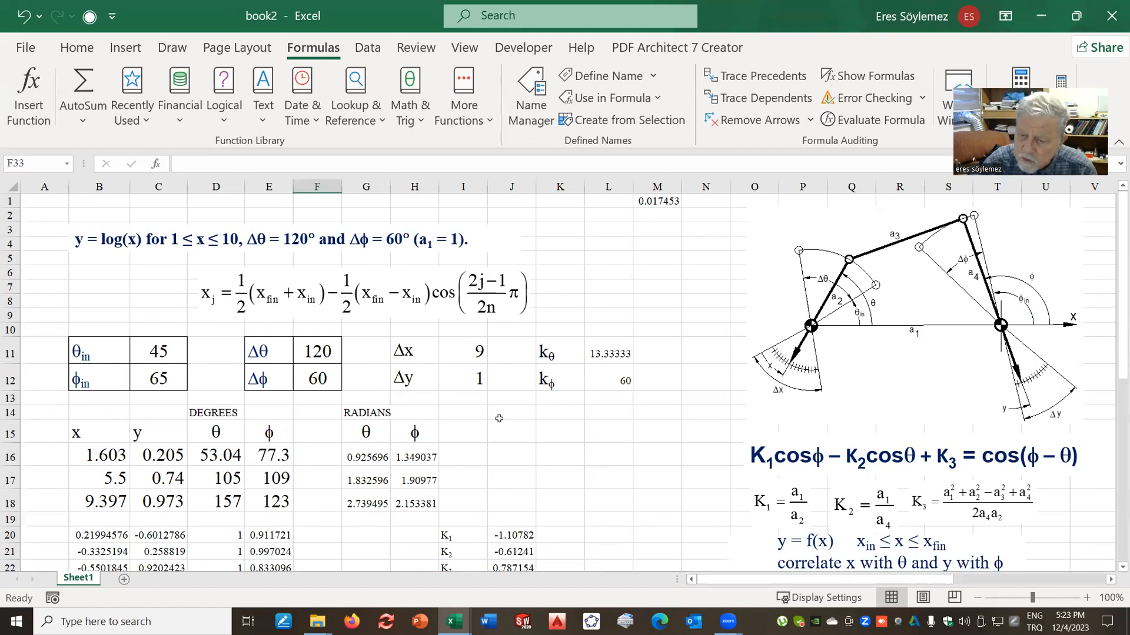
Switch to the Visual Basic editor and import the BASIC module file into the book2.xlsm project.
left_click(521, 48)
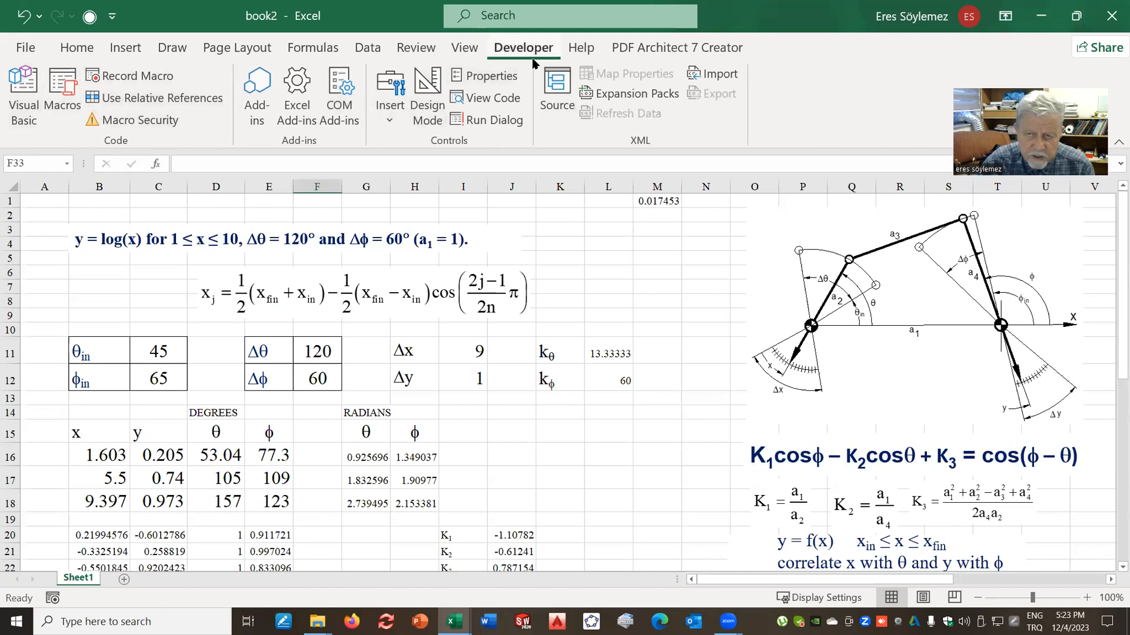
left_click(17, 81)
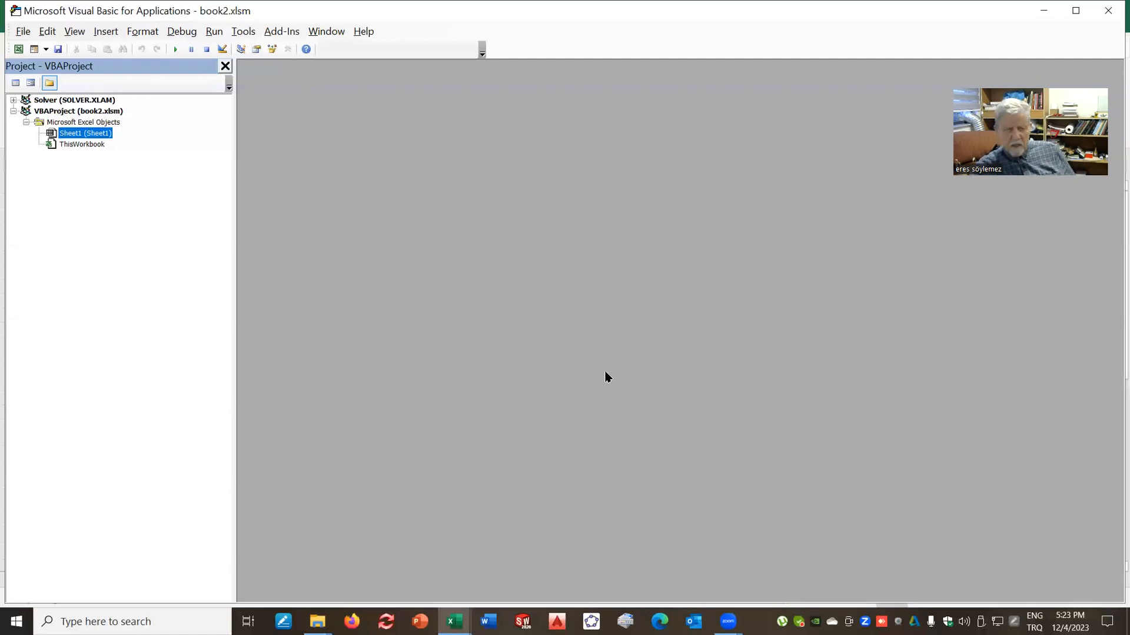
left_click(23, 32)
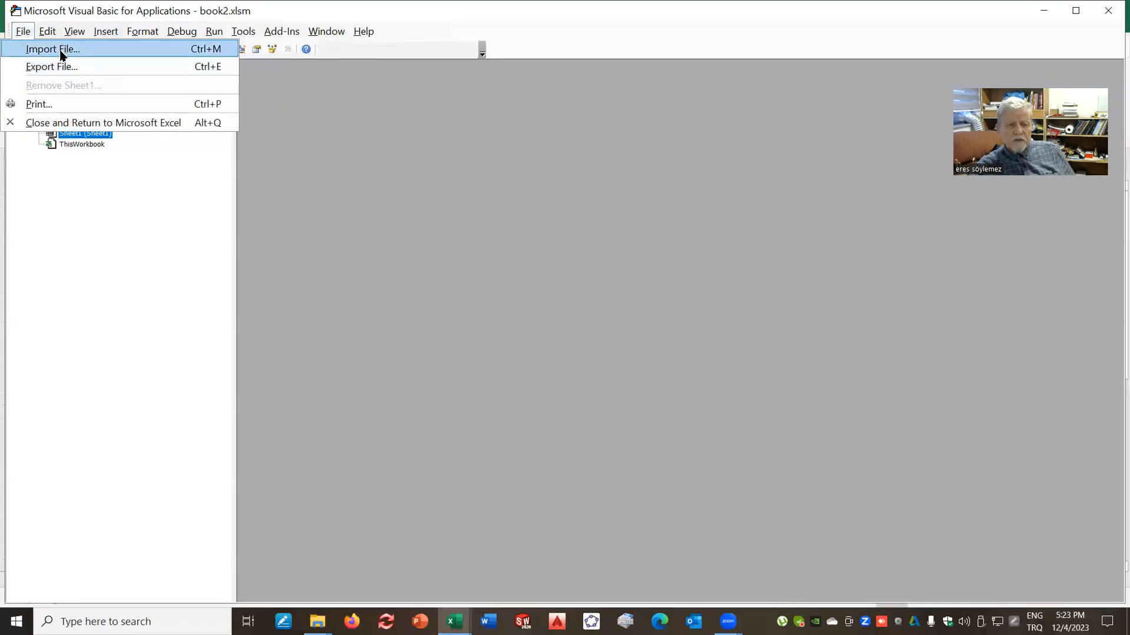
key("Right")
key("Right")
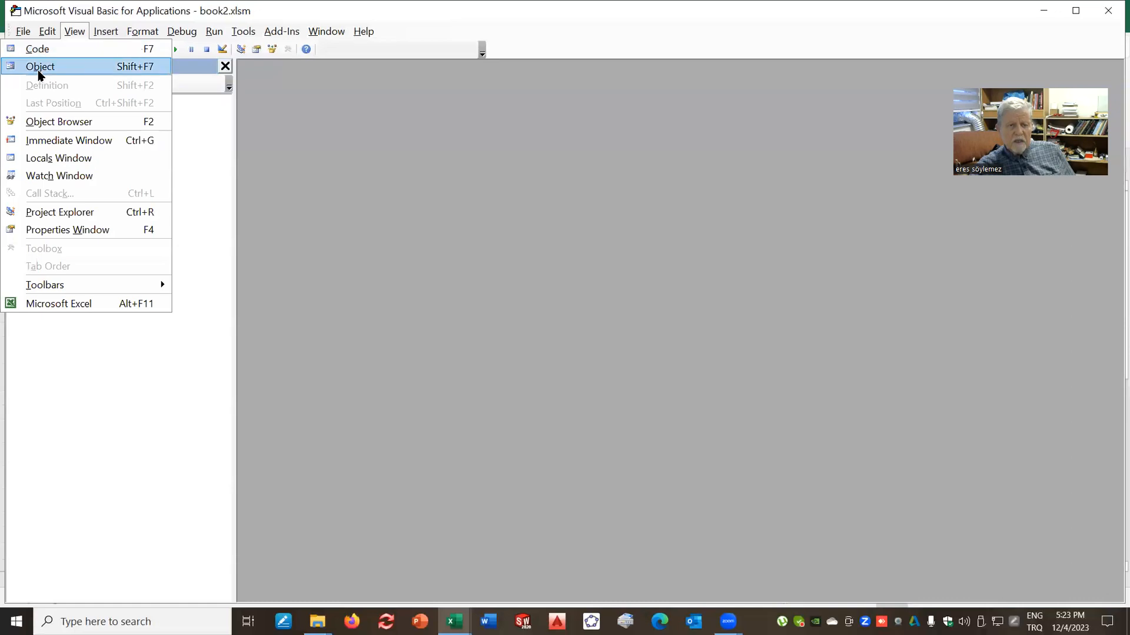
left_click(22, 31)
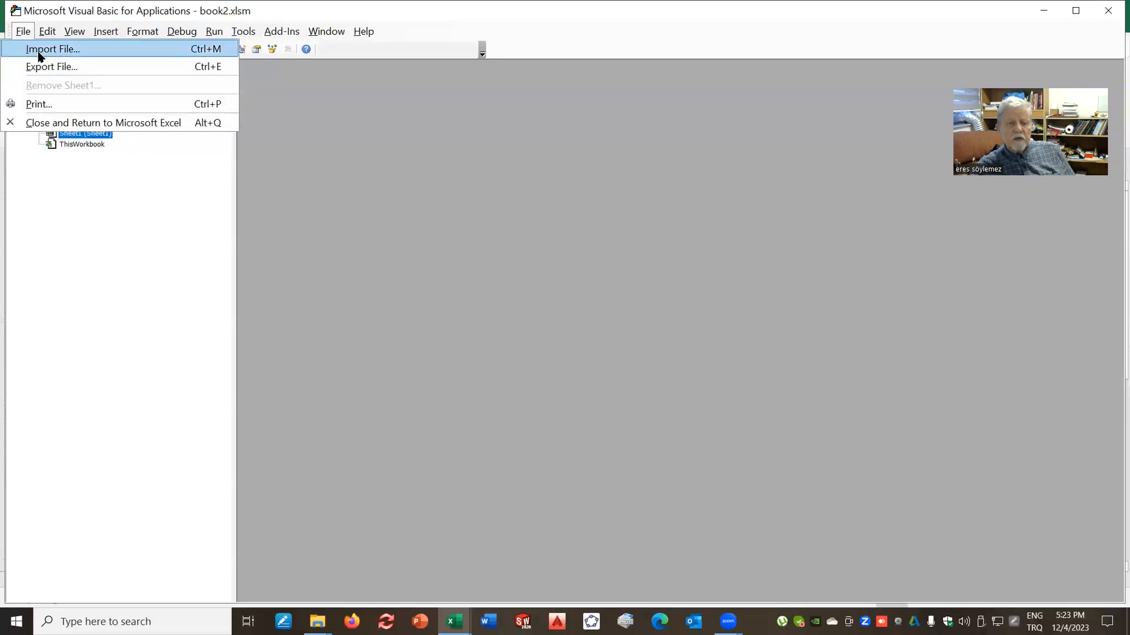
left_click(38, 53)
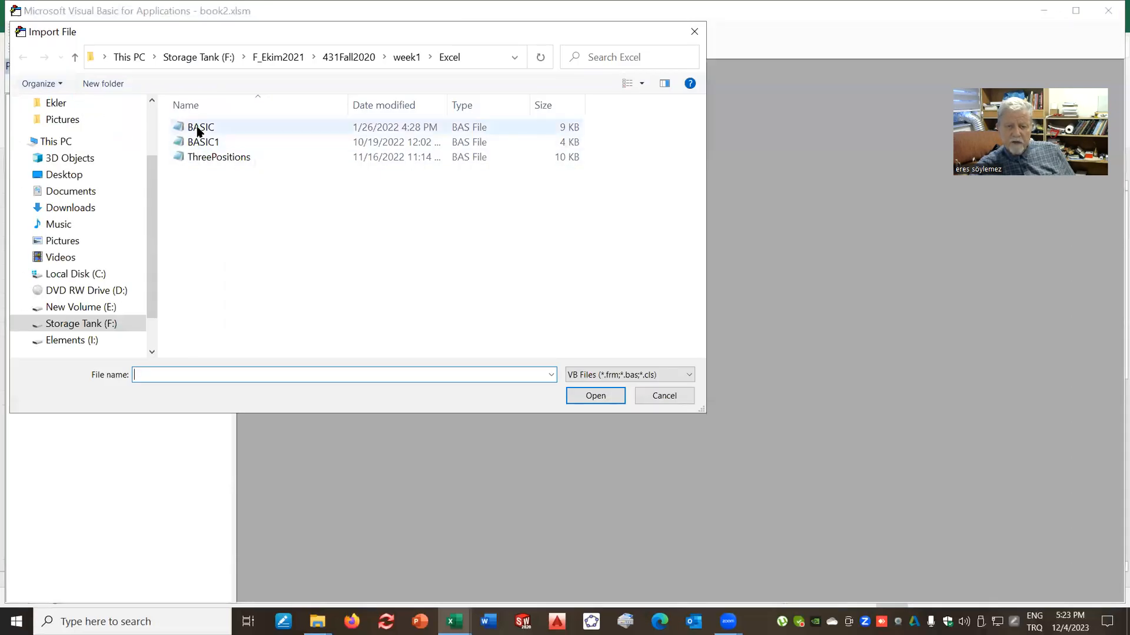
left_click(197, 129)
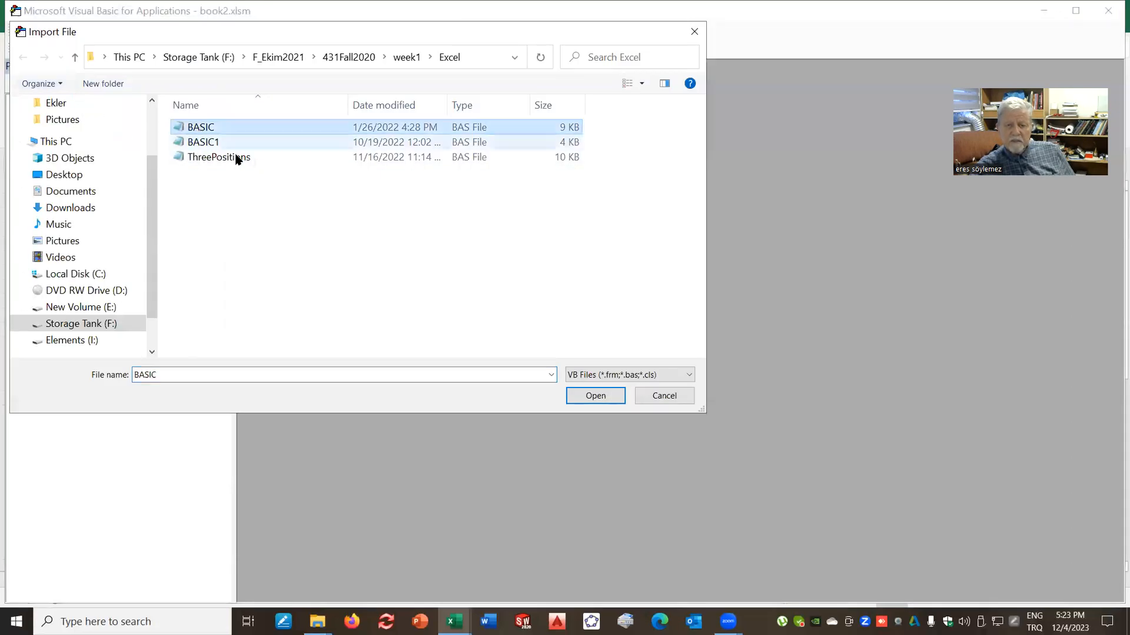
left_click(596, 398)
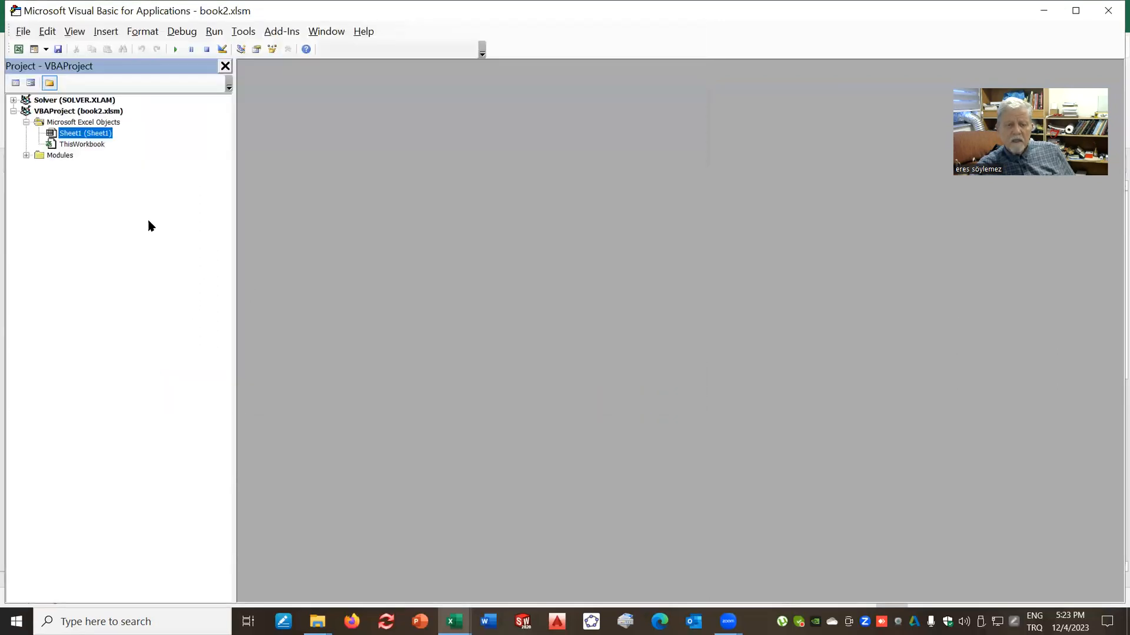
Expand the project's modules and open the code of the imported BASIC module.
left_click(25, 156)
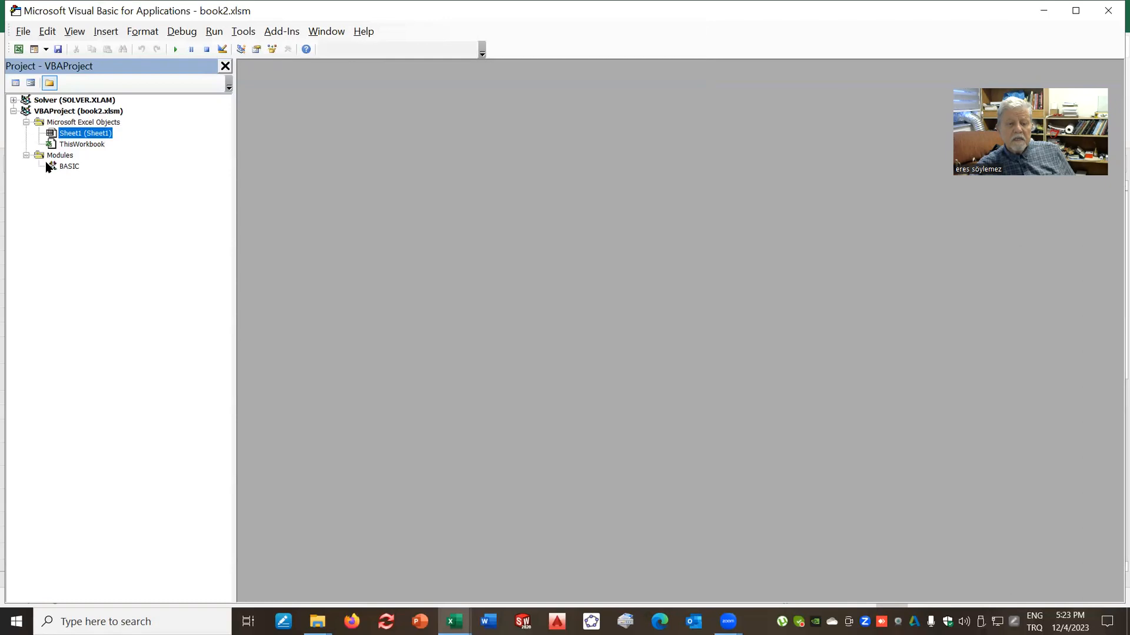
left_click(61, 169)
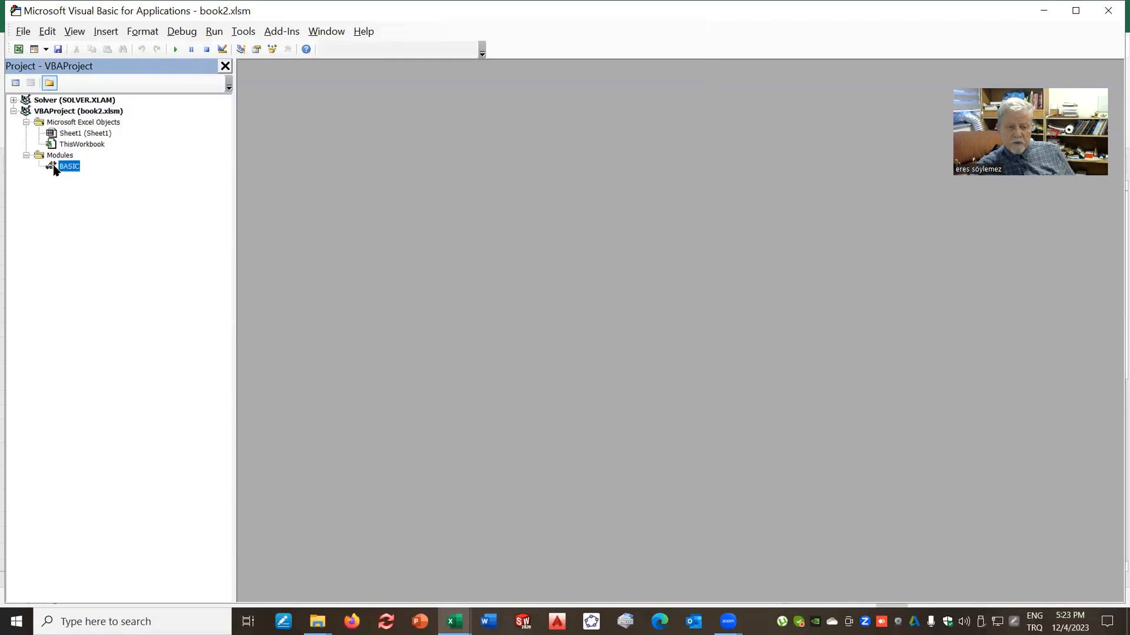
double_click(54, 168)
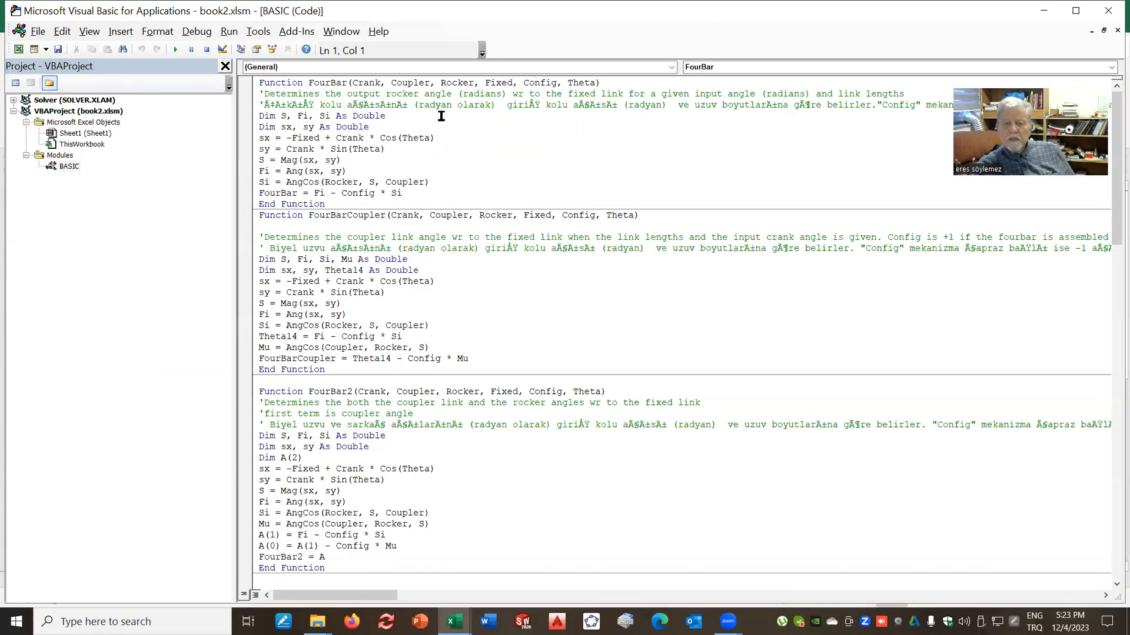
Examine the four-bar, slider-crank and inverted-slider functions in the BASIC module, including their arguments and descriptions.
scroll(454, 176, "down", 11)
scroll(502, 381, "up", 7)
scroll(502, 381, "up", 4)
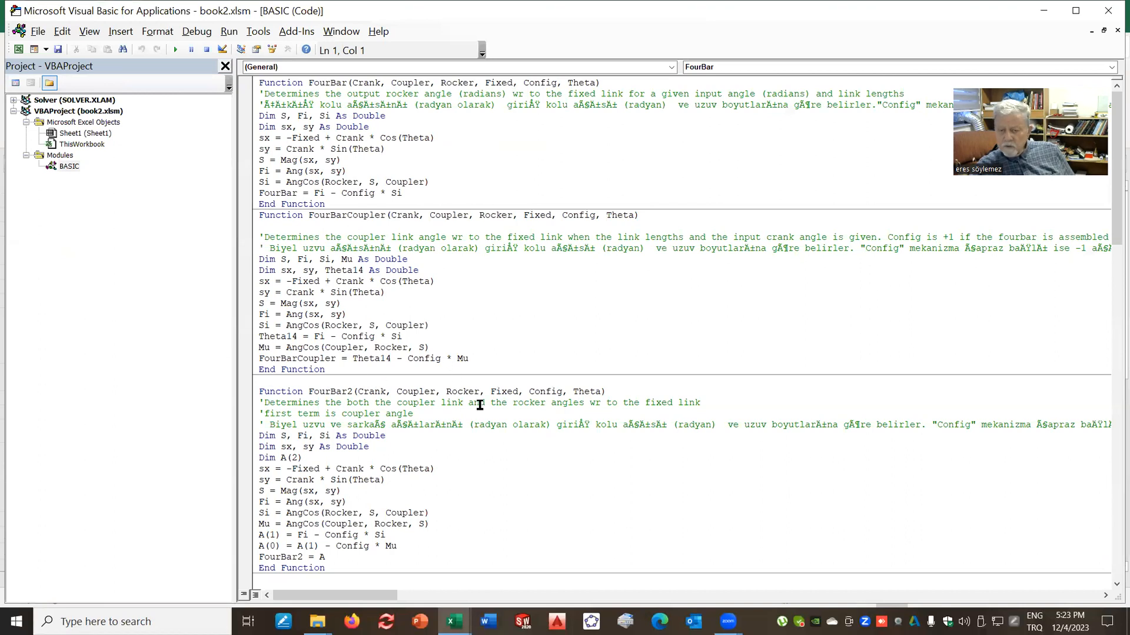
scroll(488, 412, "down", 1)
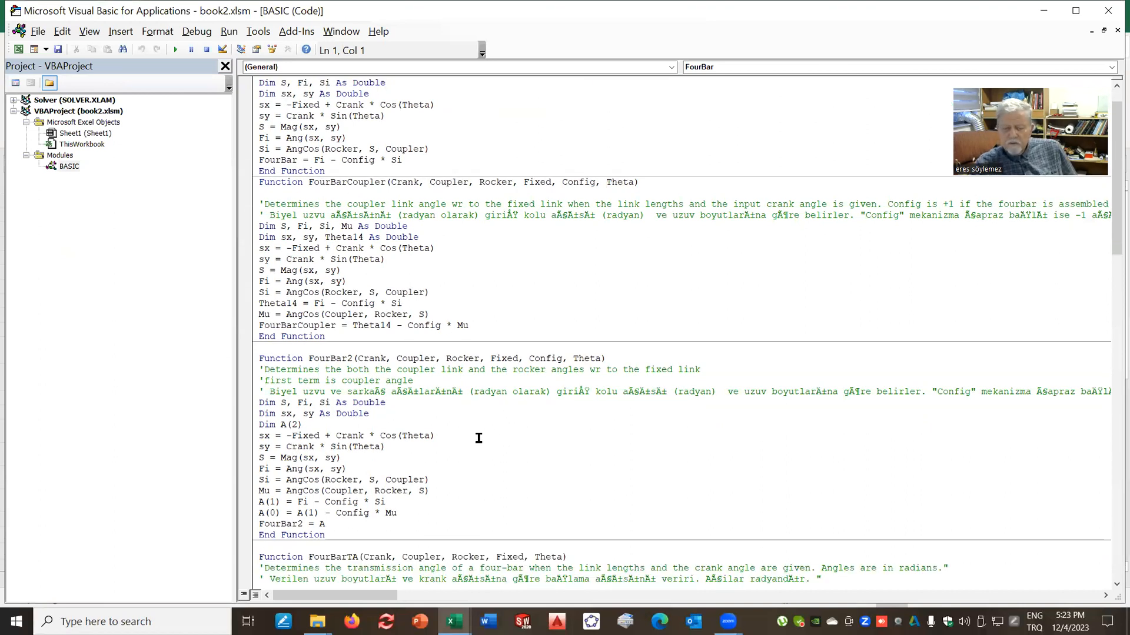
scroll(478, 438, "down", 5)
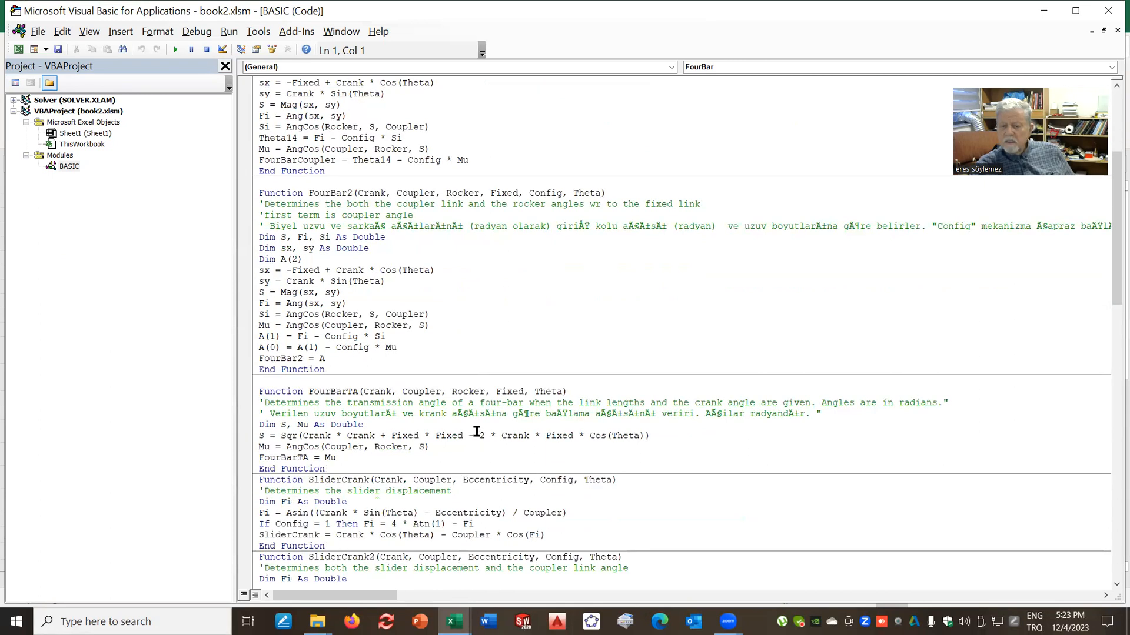
scroll(477, 433, "up", 6)
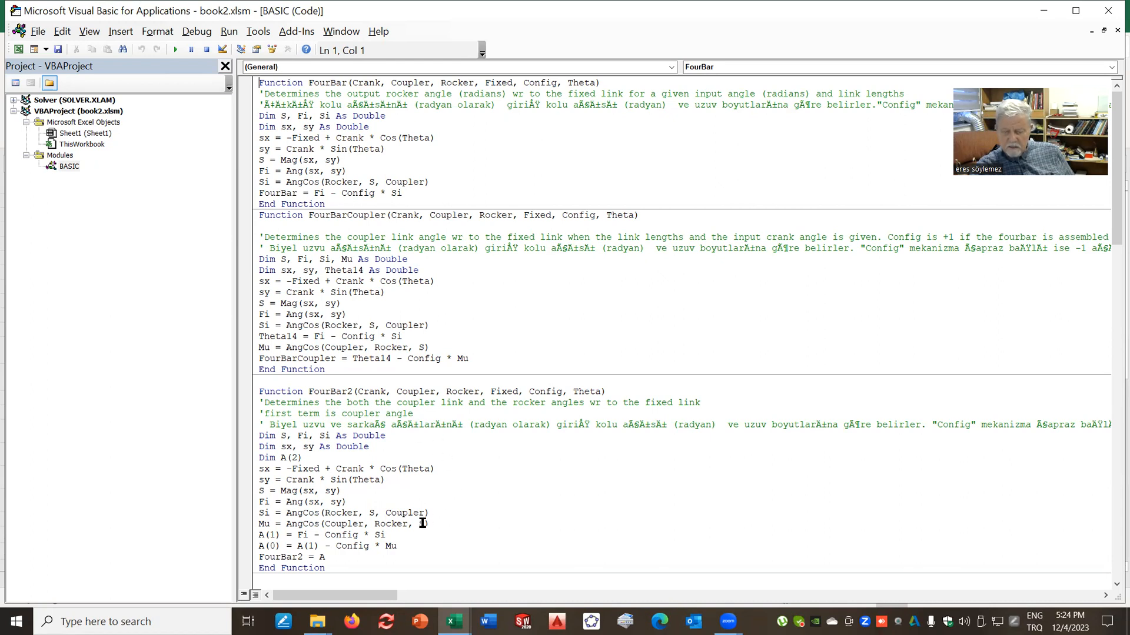
scroll(409, 515, "down", 2)
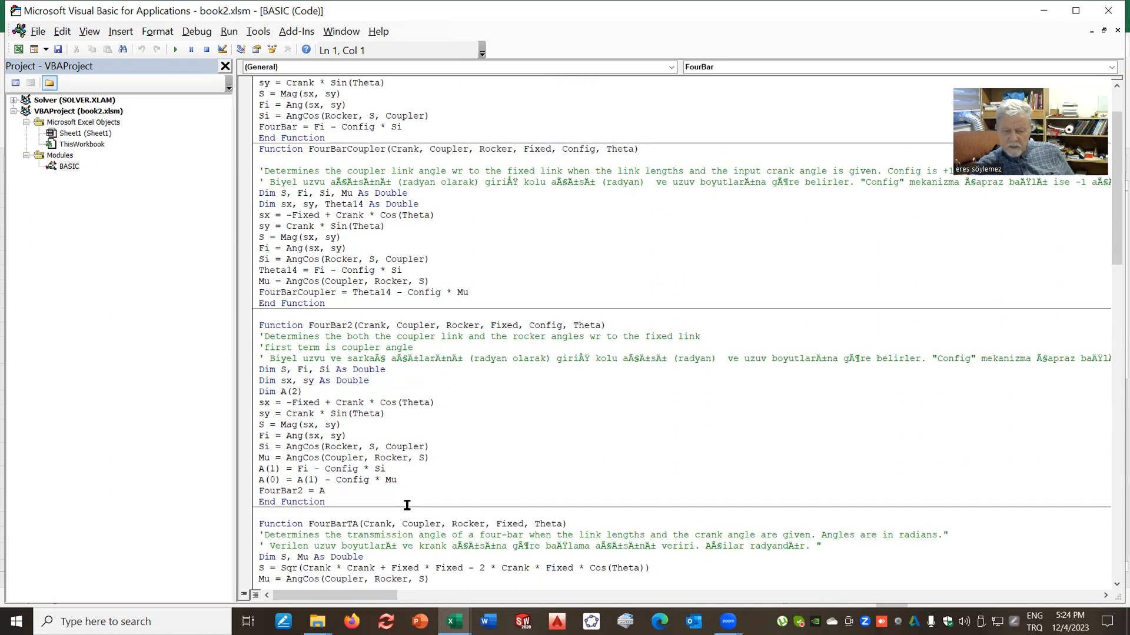
scroll(407, 505, "down", 3)
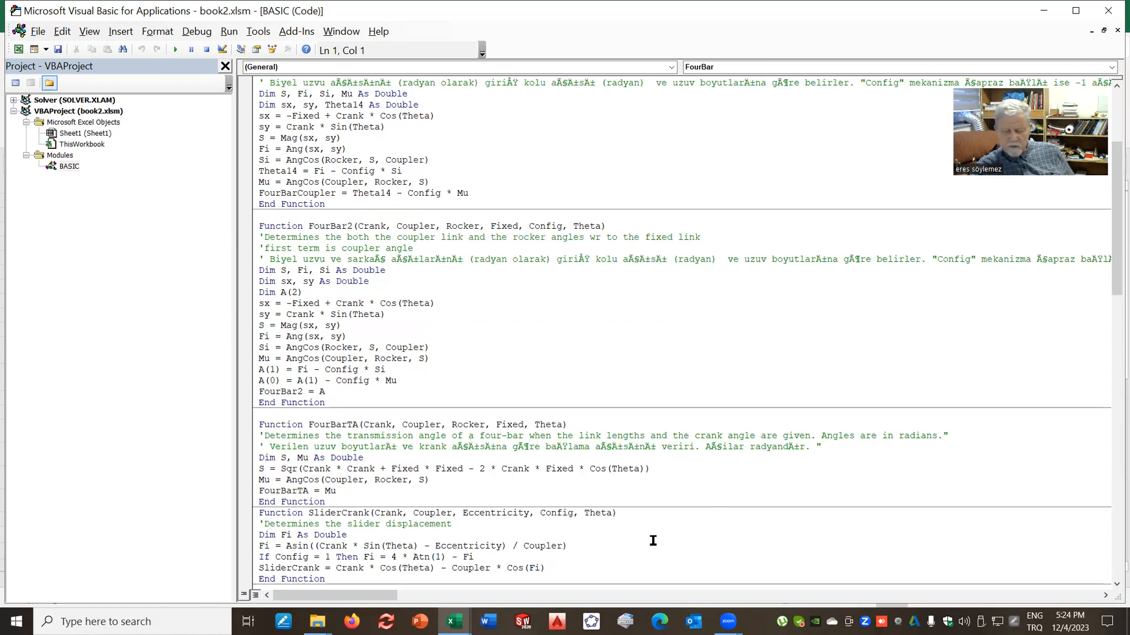
scroll(544, 520, "down", 5)
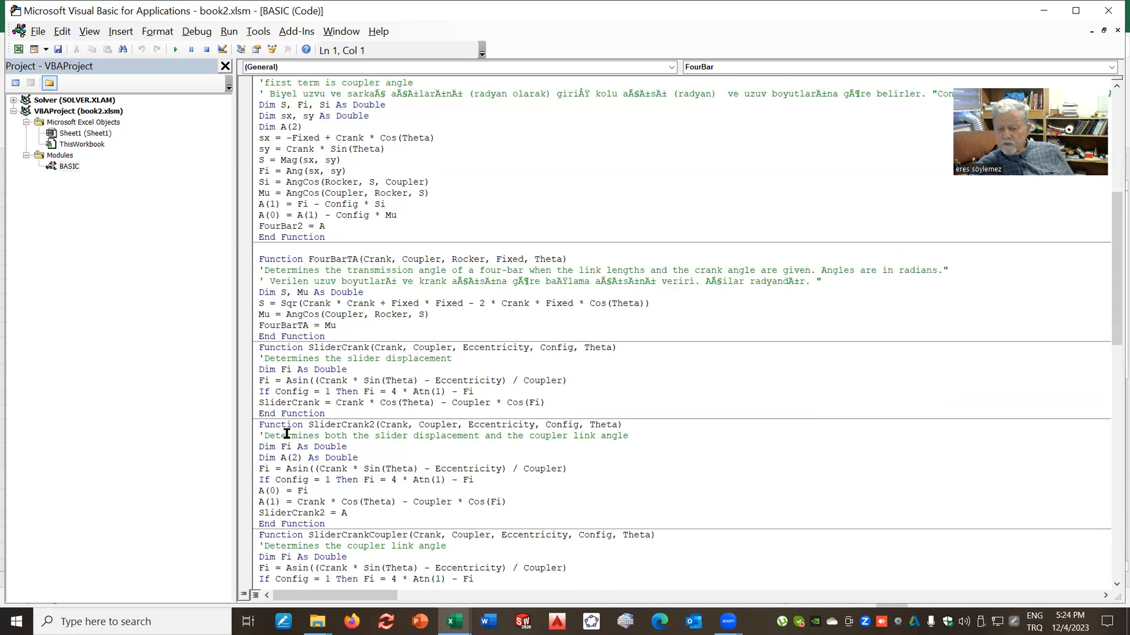
scroll(389, 523, "down", 6)
scroll(389, 523, "down", 4)
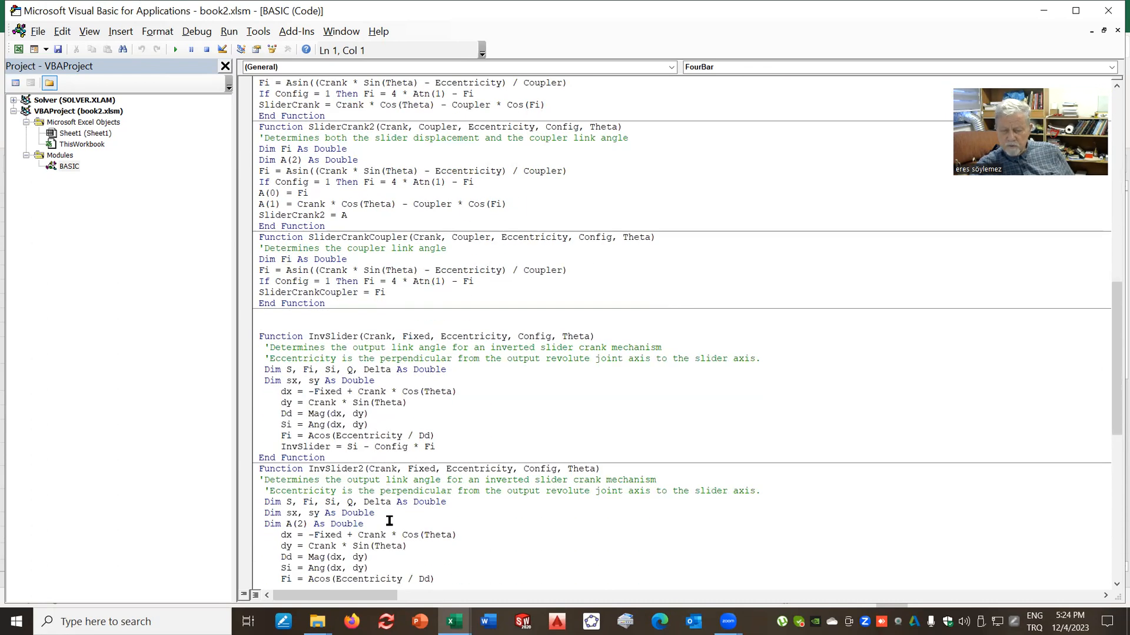
scroll(378, 470, "up", 20)
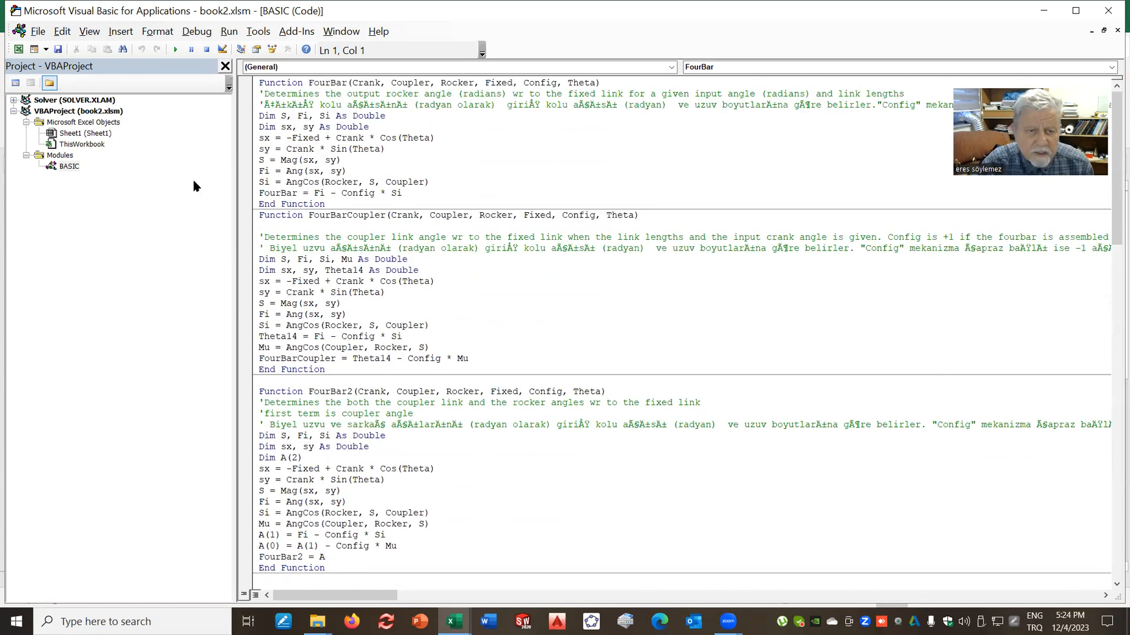
Return to the Excel worksheet and enter the x values 1, 1.5, 2 and 2.5 in B31:B34.
left_click(18, 52)
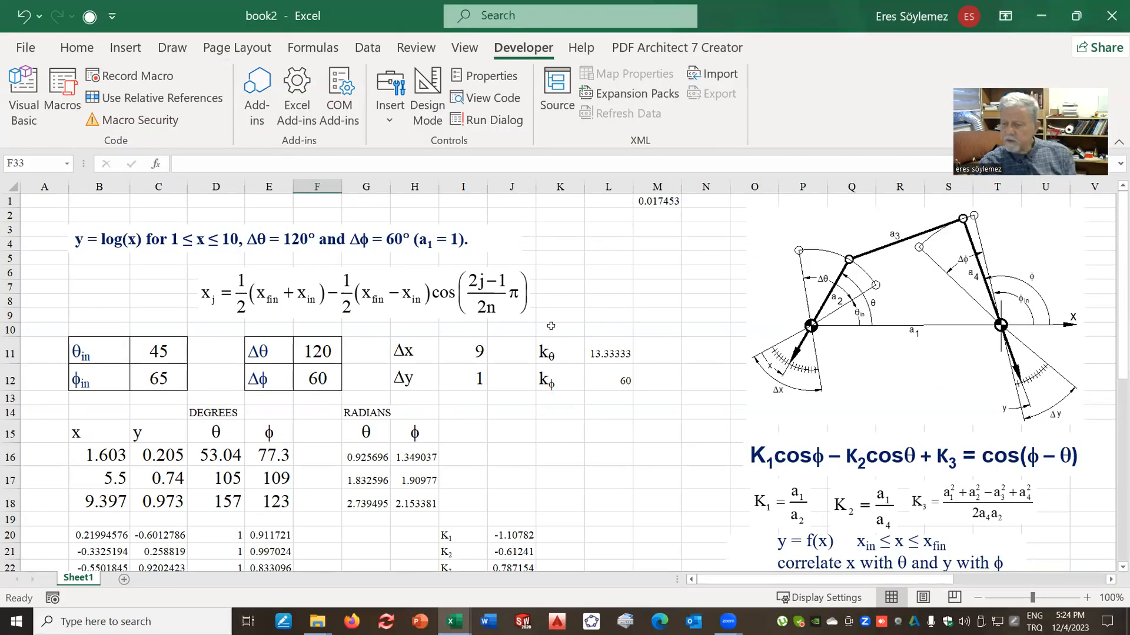
scroll(569, 360, "down", 6)
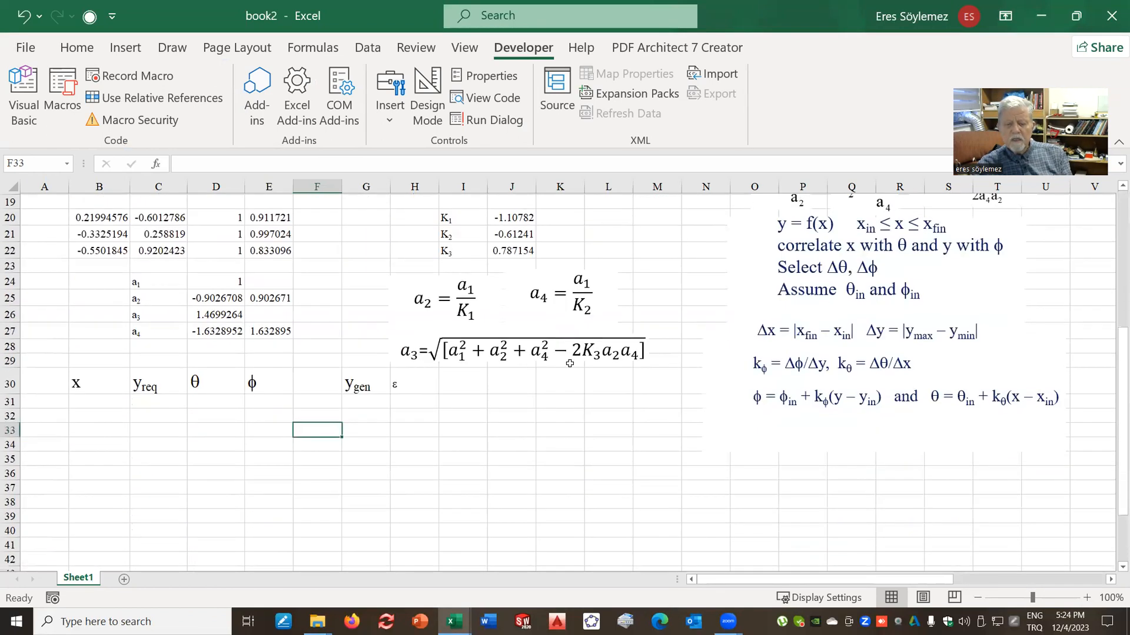
left_click(78, 406)
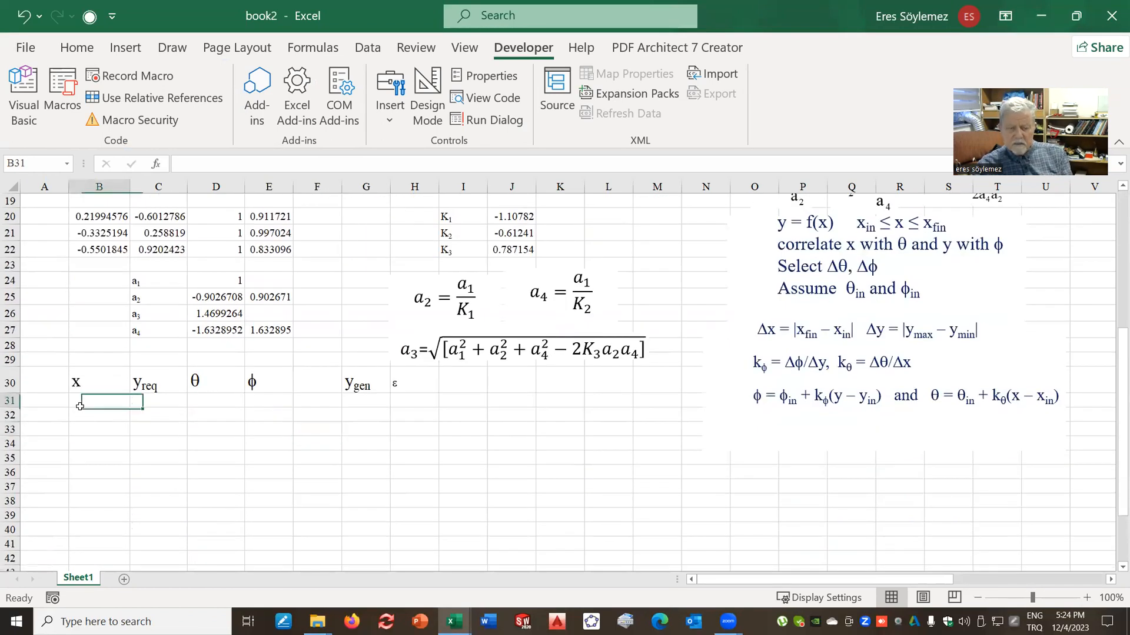
scroll(883, 351, "up", 6)
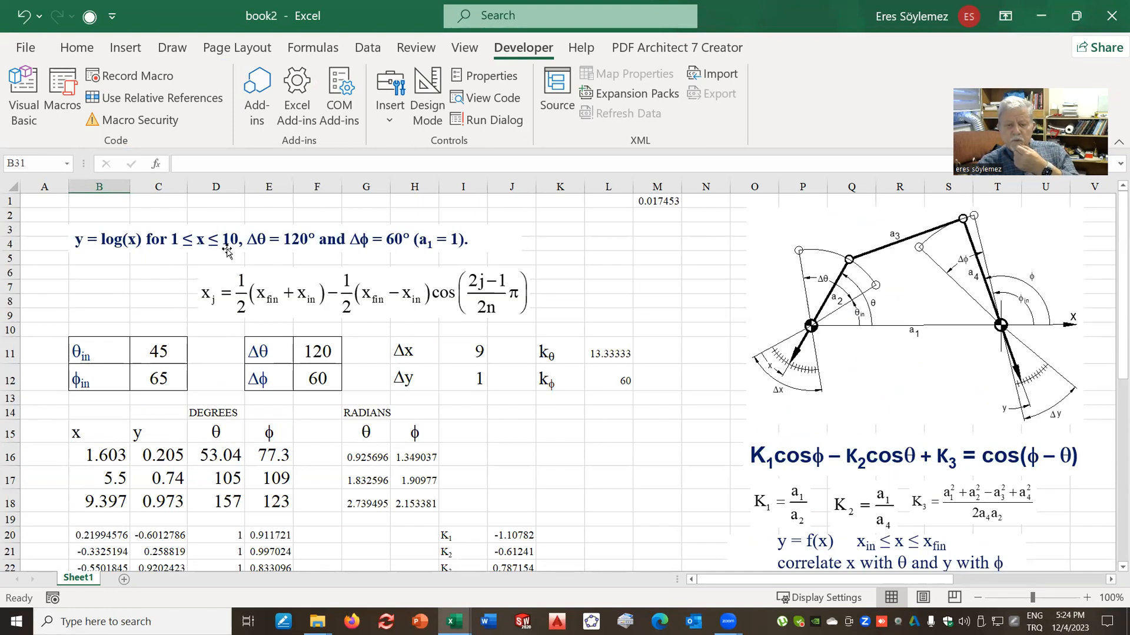
scroll(341, 436, "down", 6)
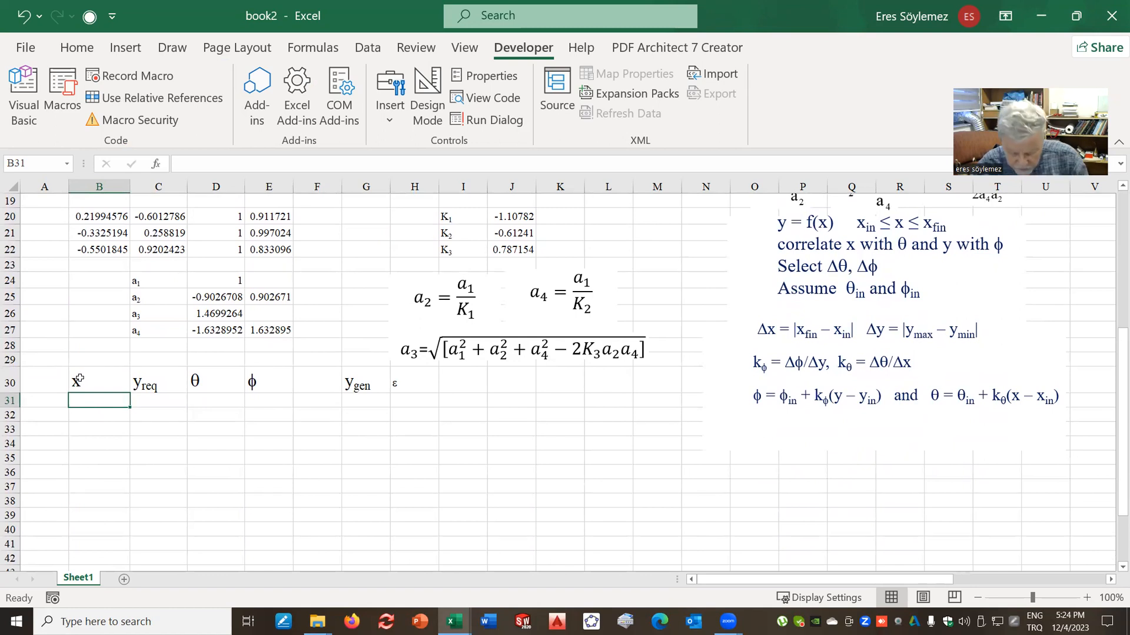
type("1")
key("Return")
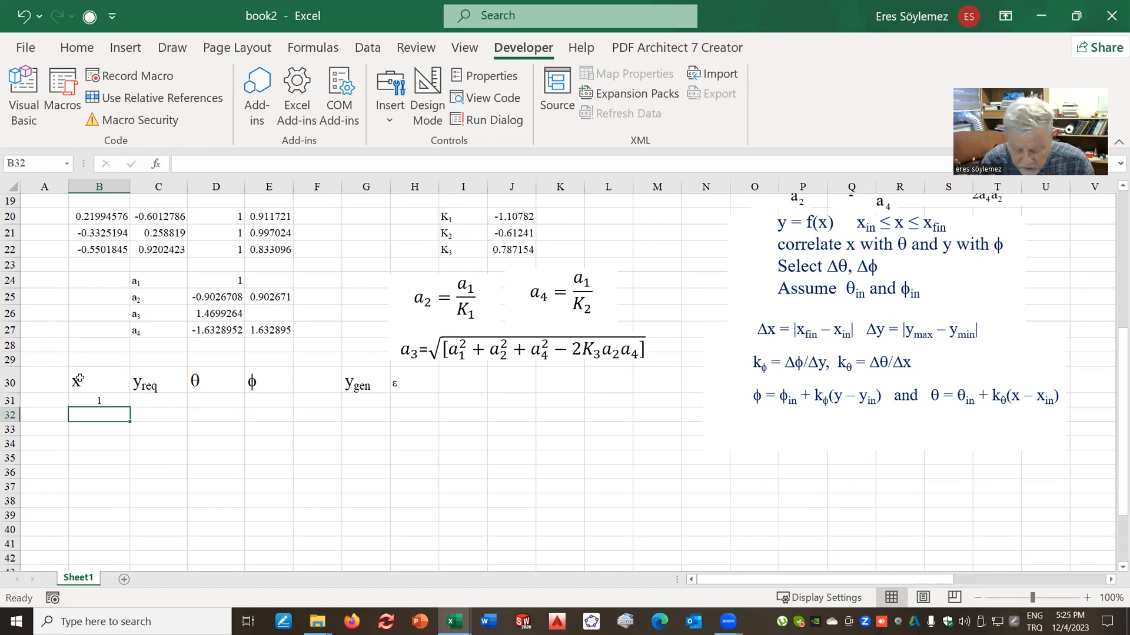
type("1.5")
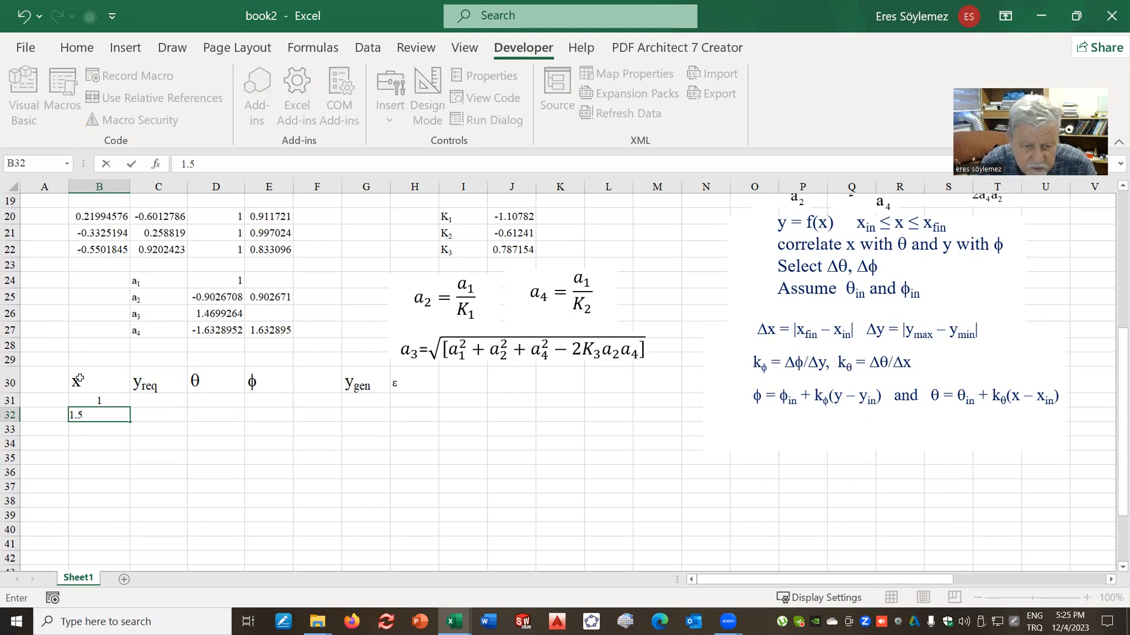
key("Return")
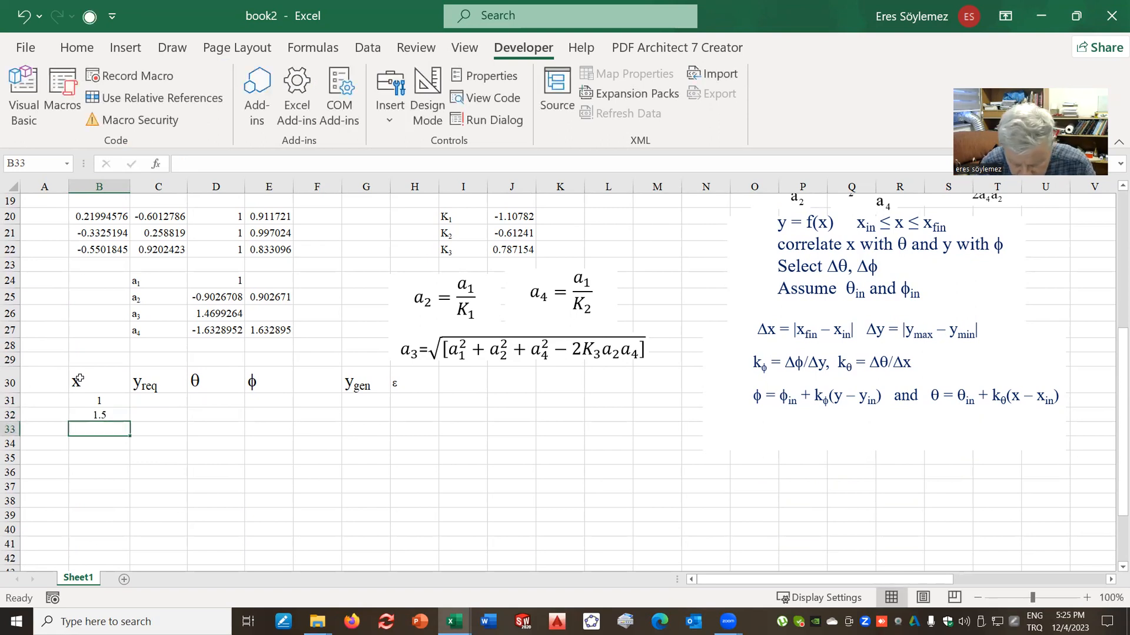
type("2")
key("Return")
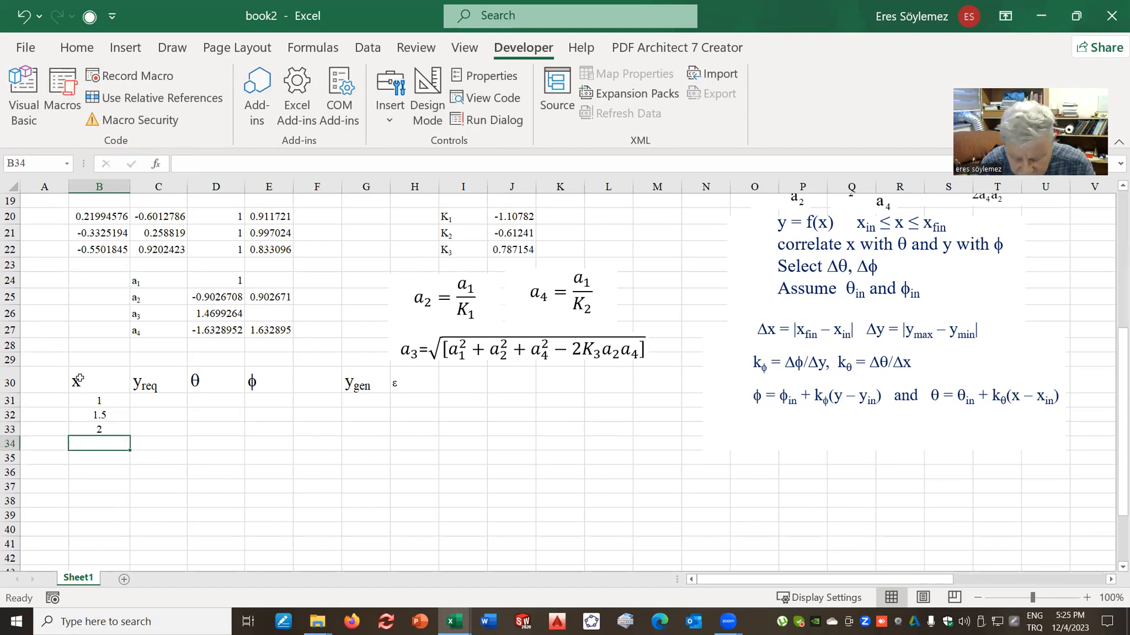
type("2.4")
key("BackSpace")
type("5")
key("Return")
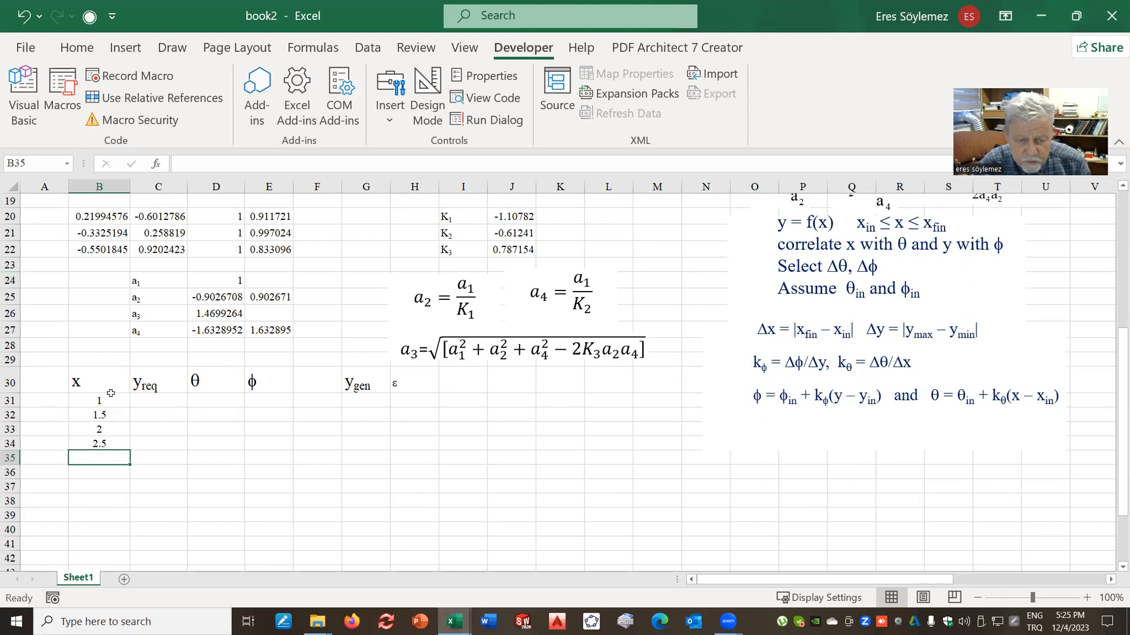
Extend the x series in 0.5 increments to 10 in B49 and enter =LOG(B31) as the first required y in C31.
left_click_drag(109, 400, 120, 567)
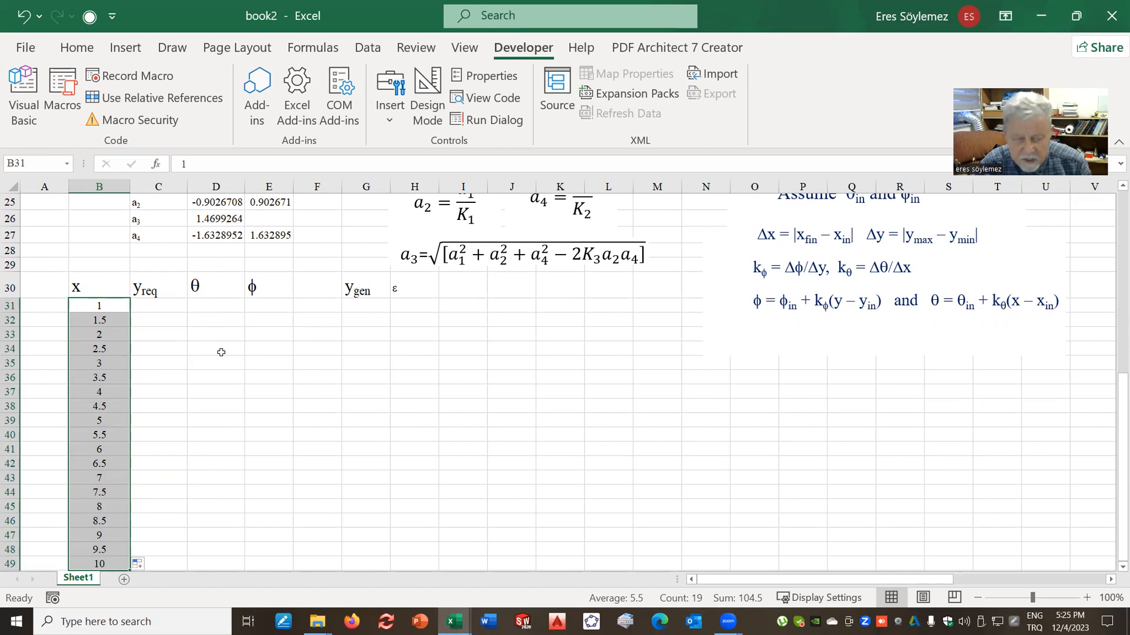
mouse_move(176, 306)
left_mouse_down()
mouse_move(176, 386)
mouse_move(176, 301)
left_mouse_up()
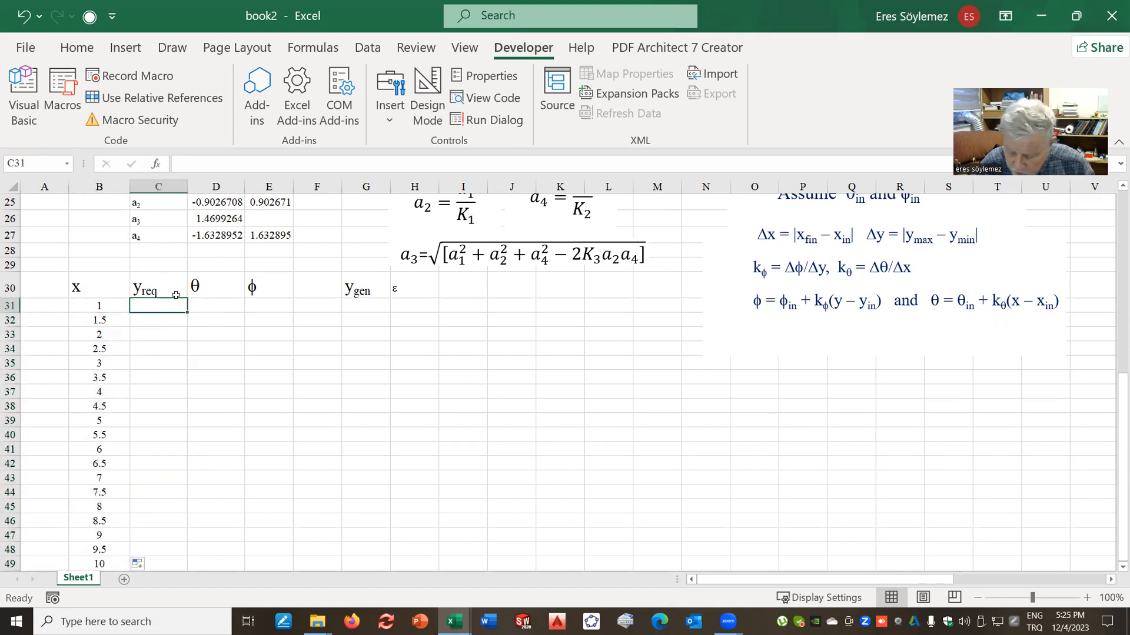
type("=")
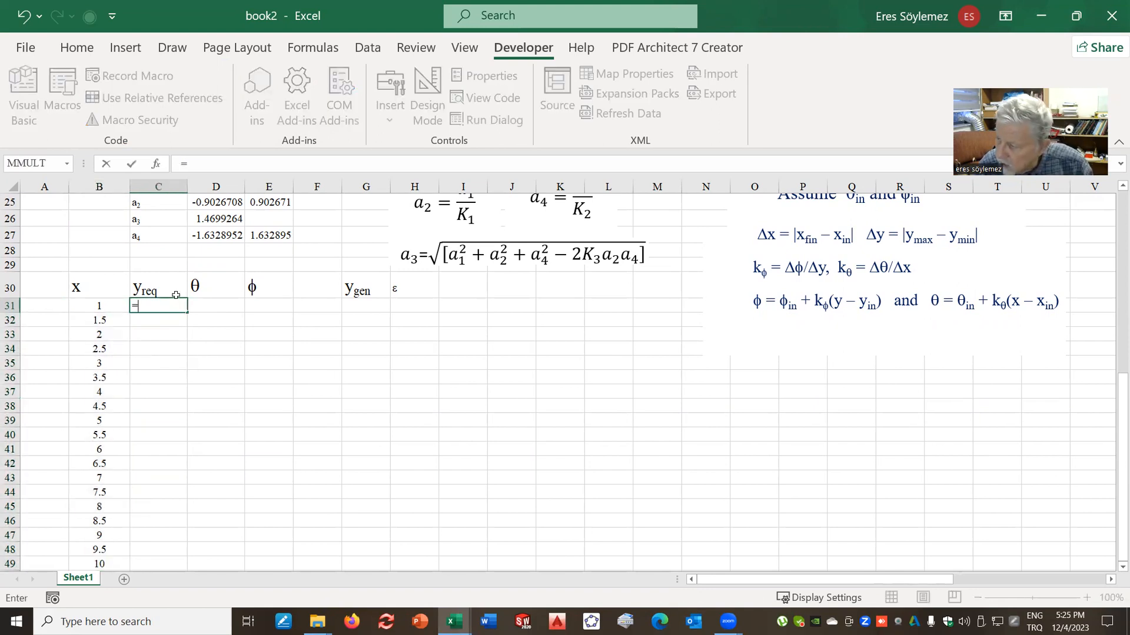
type("lo")
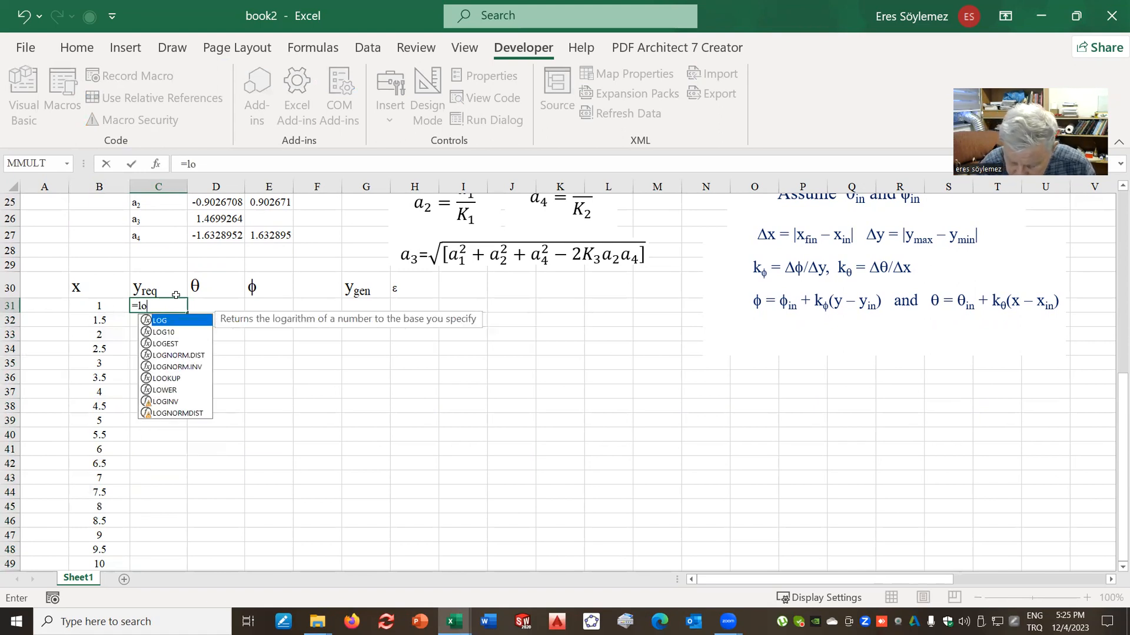
type("g(")
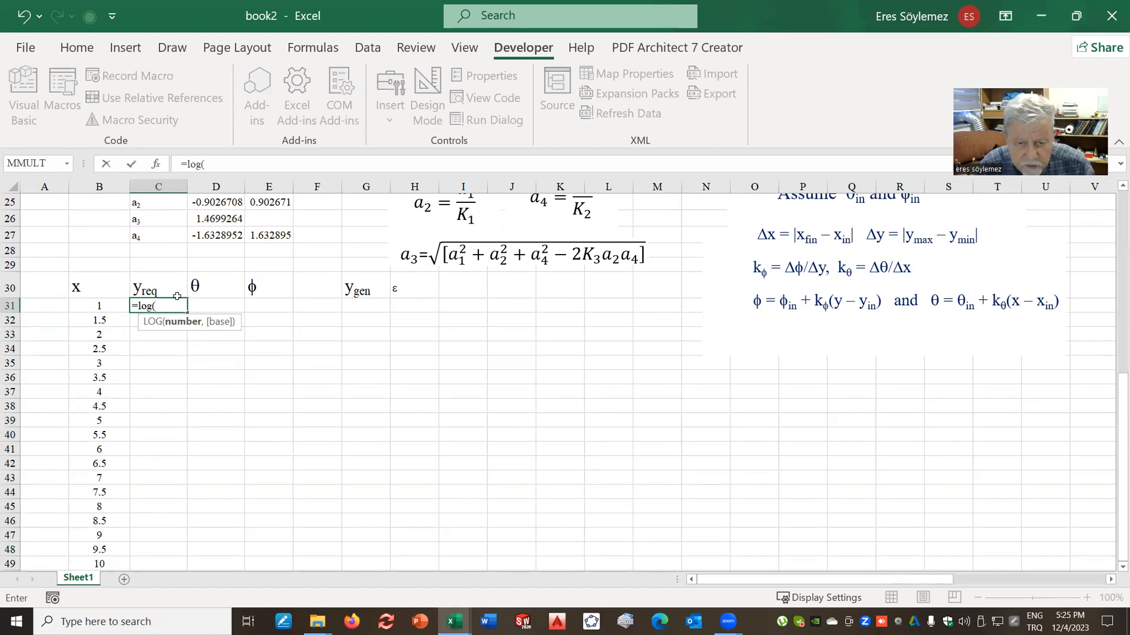
left_click(98, 307)
type(")")
key("Return")
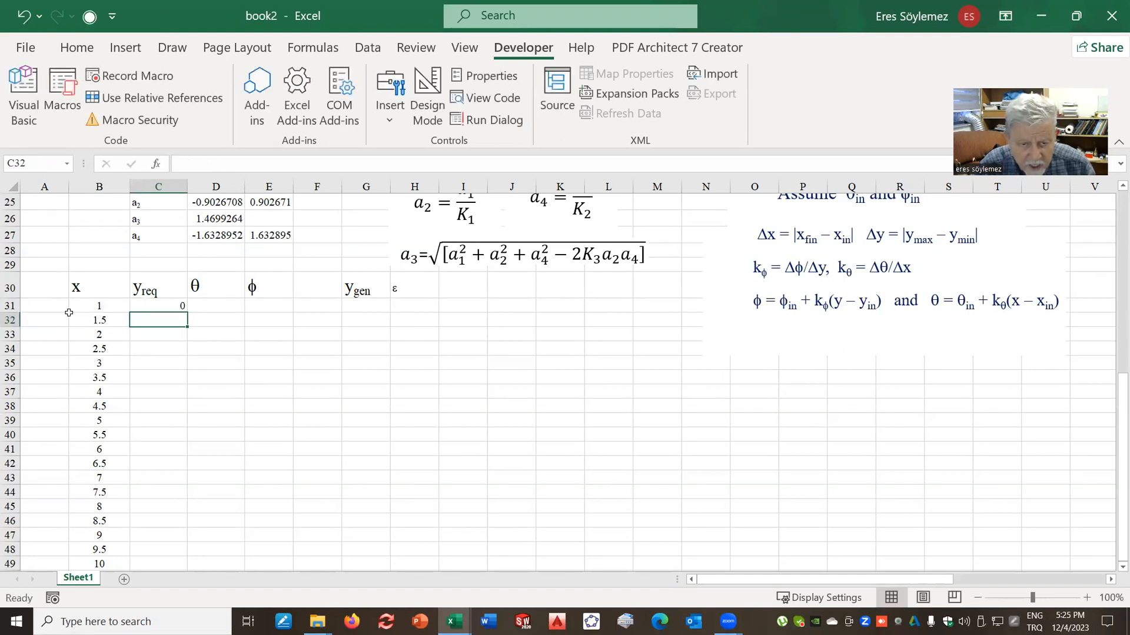
Fill the required-y logarithm formula from C31 down to C49.
left_click(164, 302)
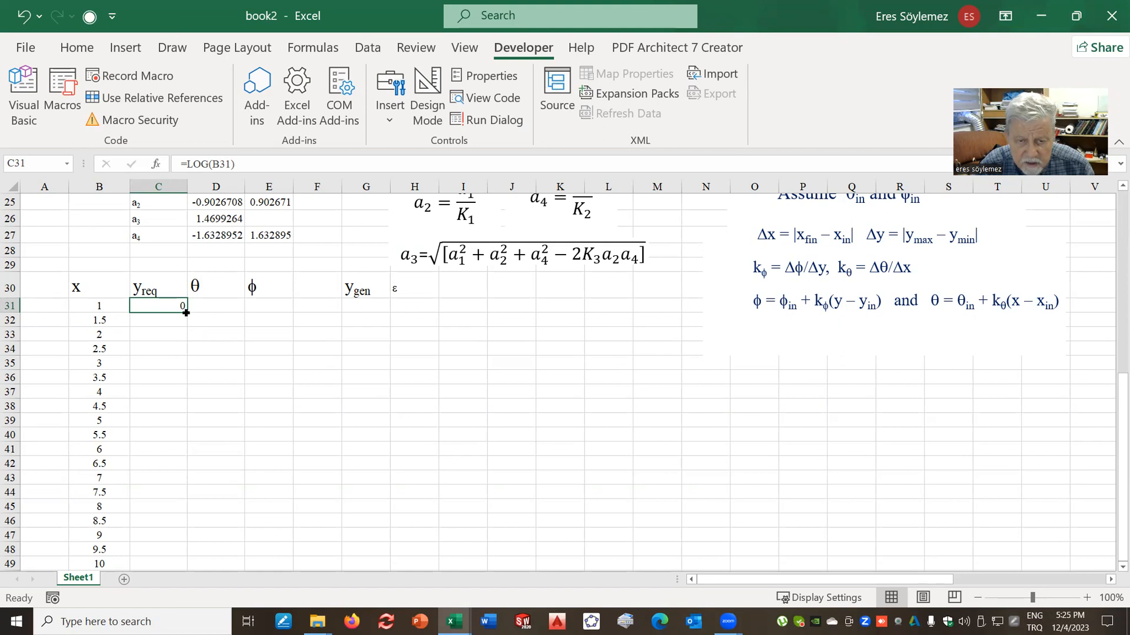
double_click(186, 313)
scroll(198, 484, "down", 3)
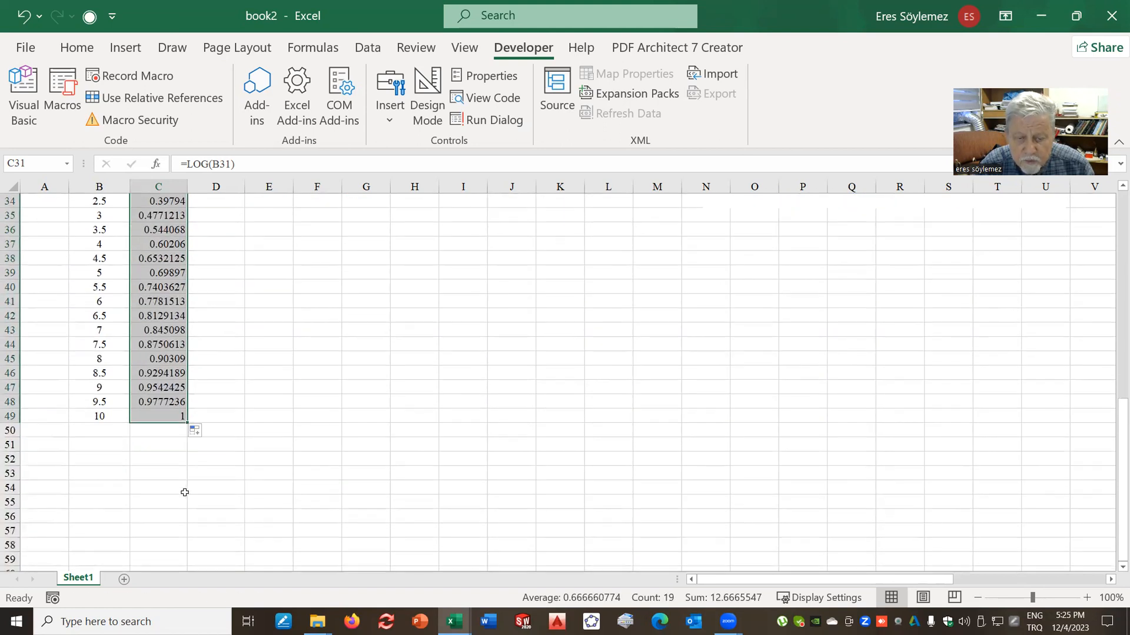
Start the θ formula in D31 with an absolute reference to the initial crank angle plus 180: =$C$11+180+.
scroll(171, 443, "up", 9)
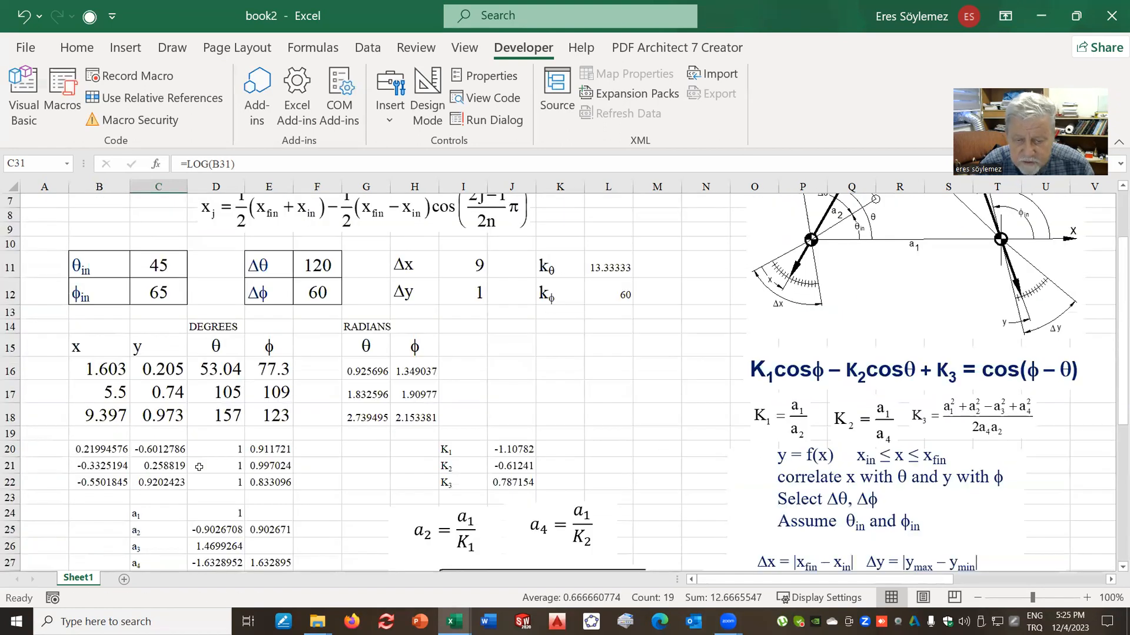
scroll(199, 466, "down", 3)
left_click(216, 469)
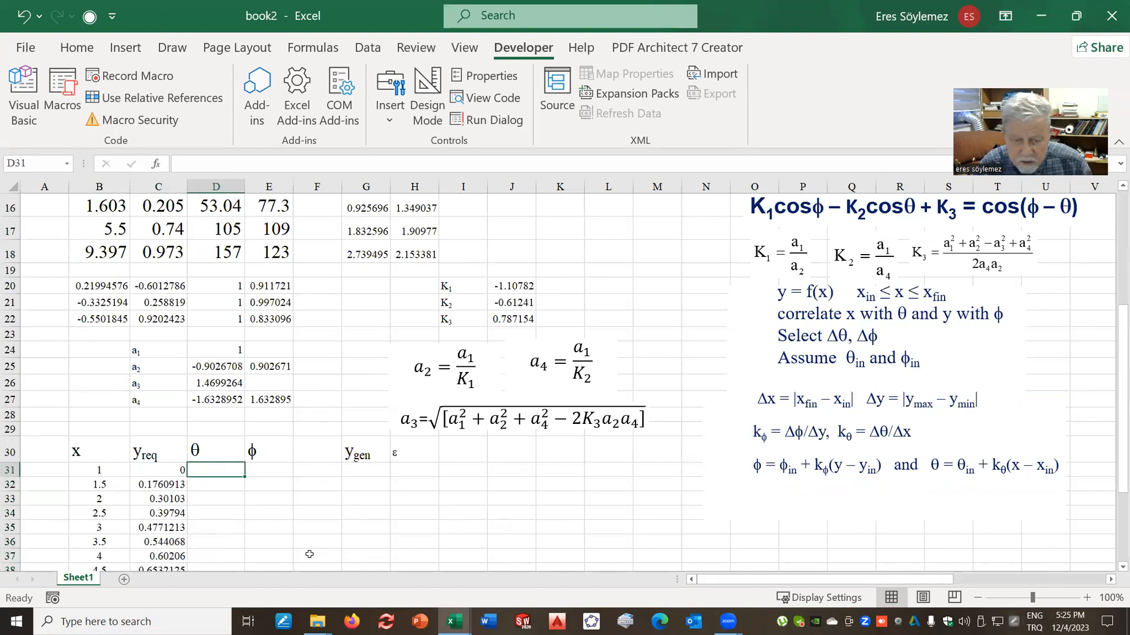
type("=")
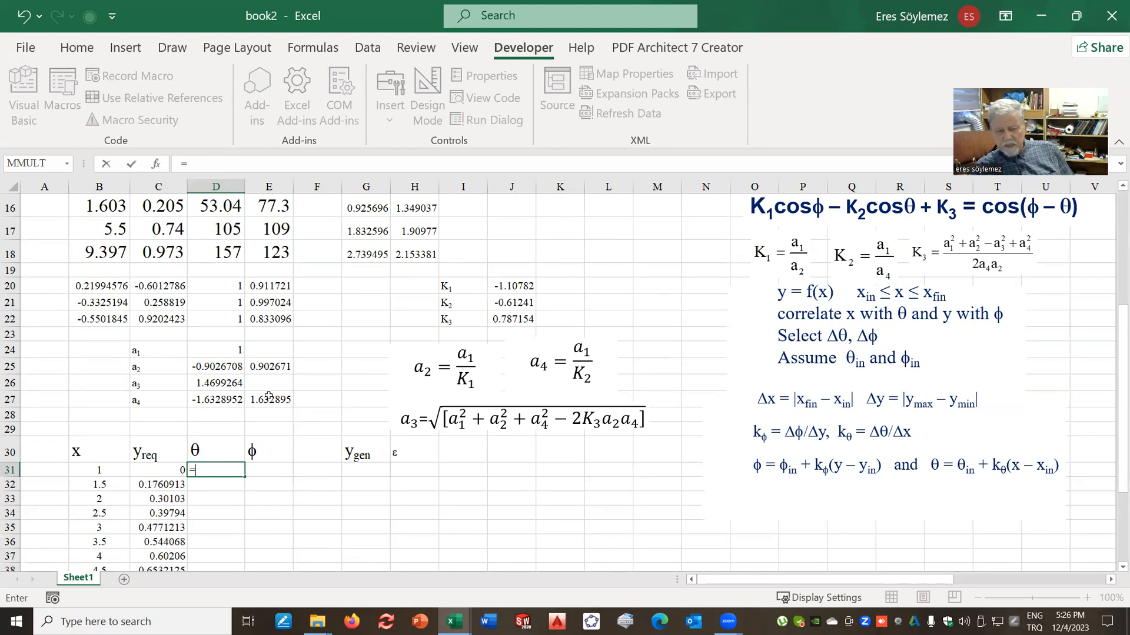
scroll(194, 409, "up", 5)
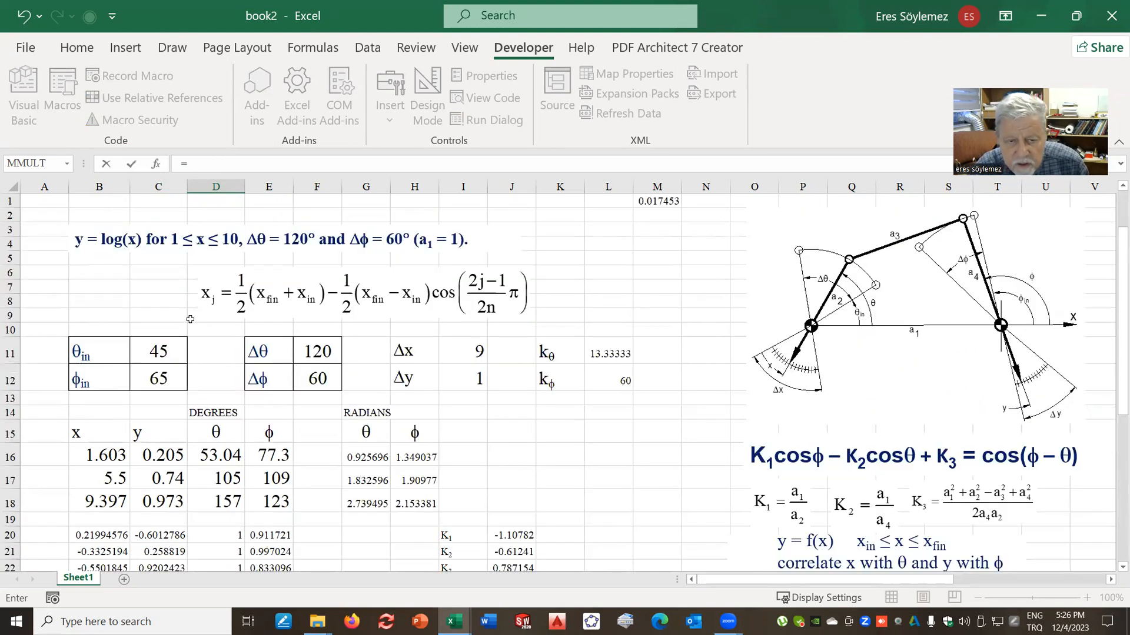
left_click(168, 353)
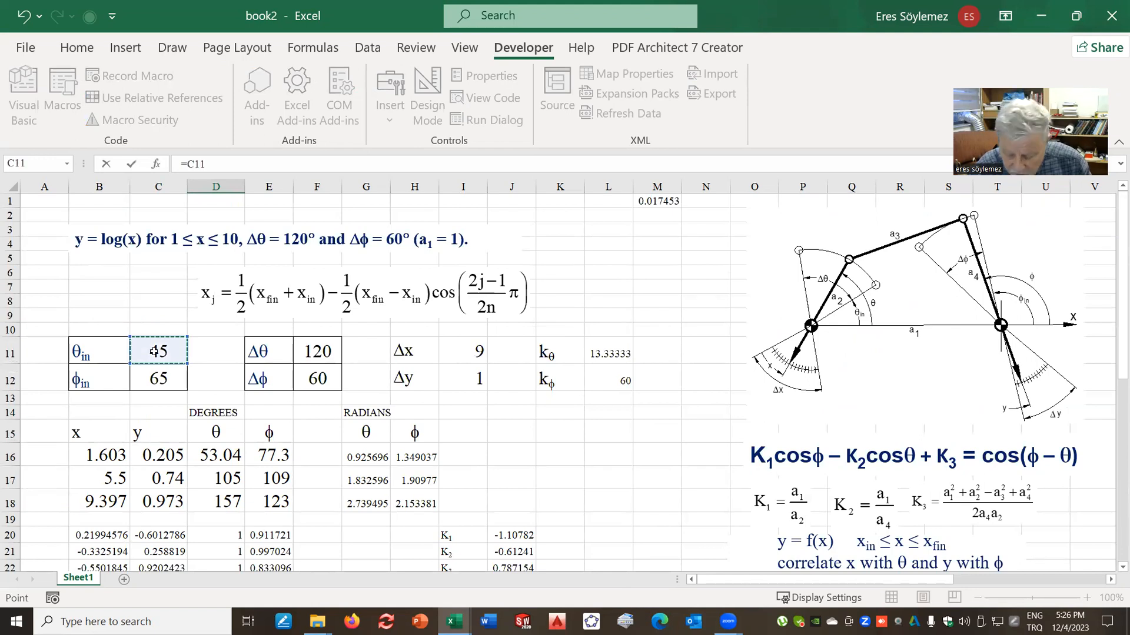
key("F4")
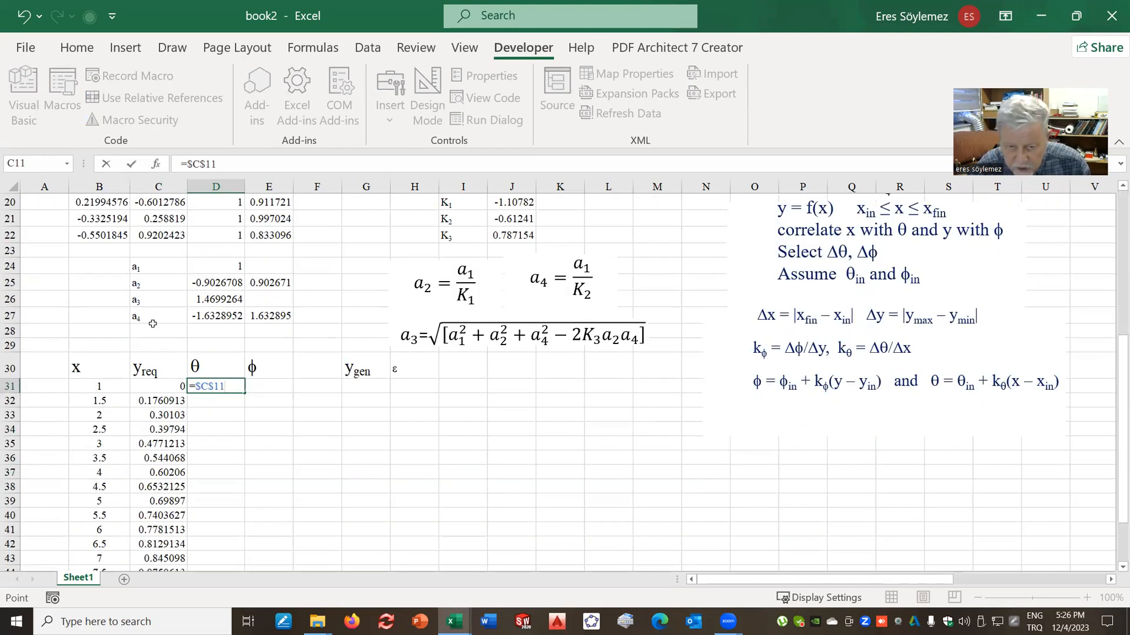
type("+180+")
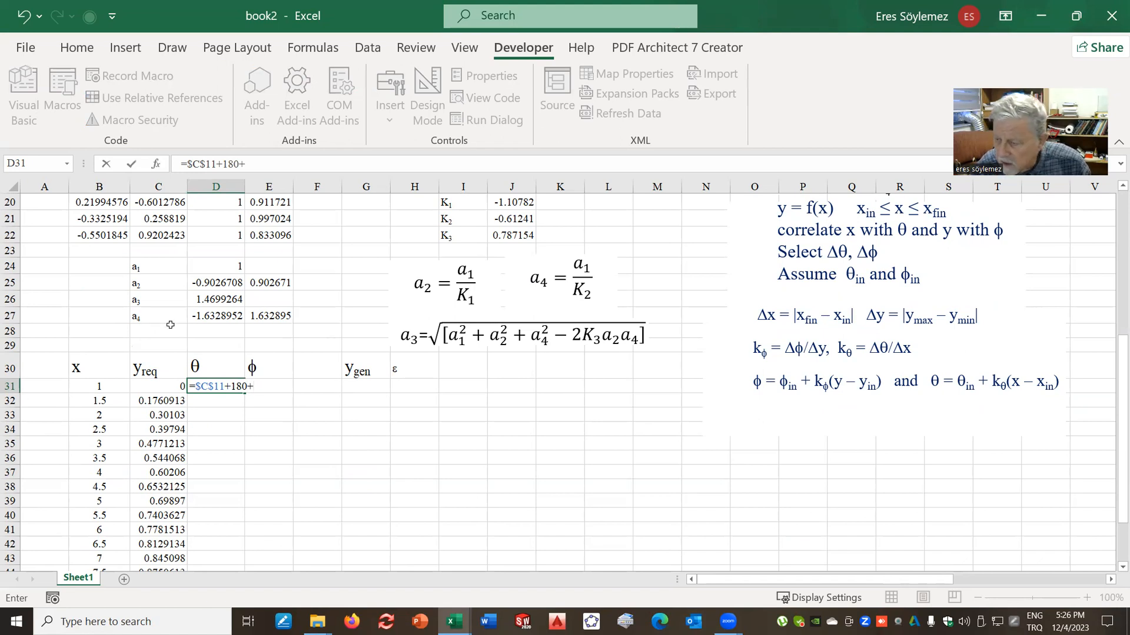
Complete the θ formula in D31 by adding the kθ term, $L$11*(B31-$B$31).
scroll(734, 356, "up", 6)
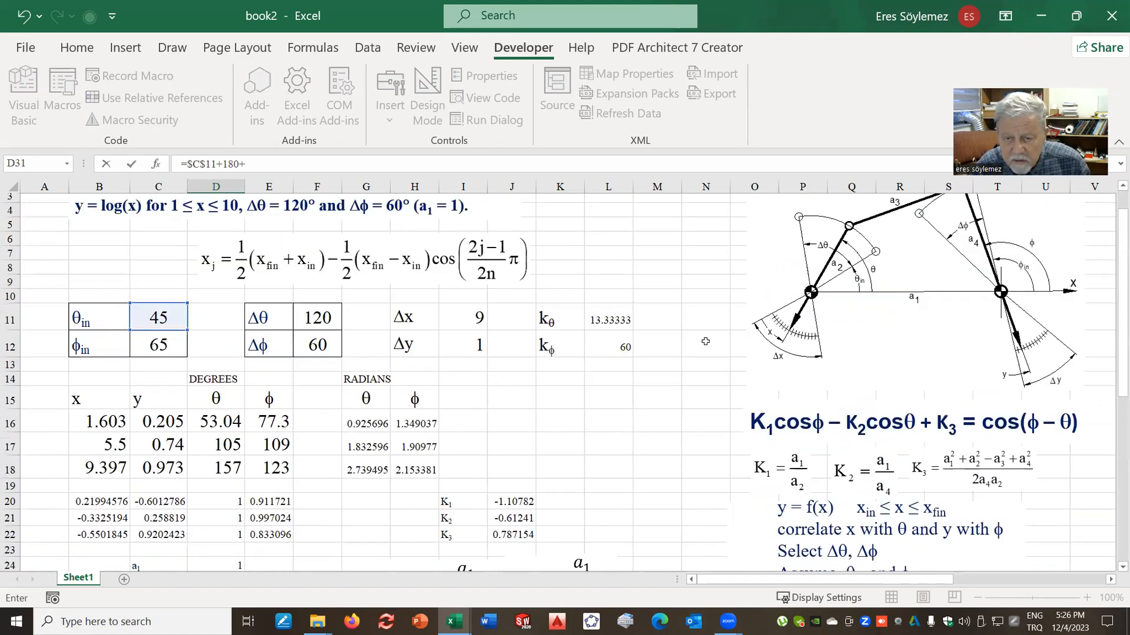
left_click(616, 329)
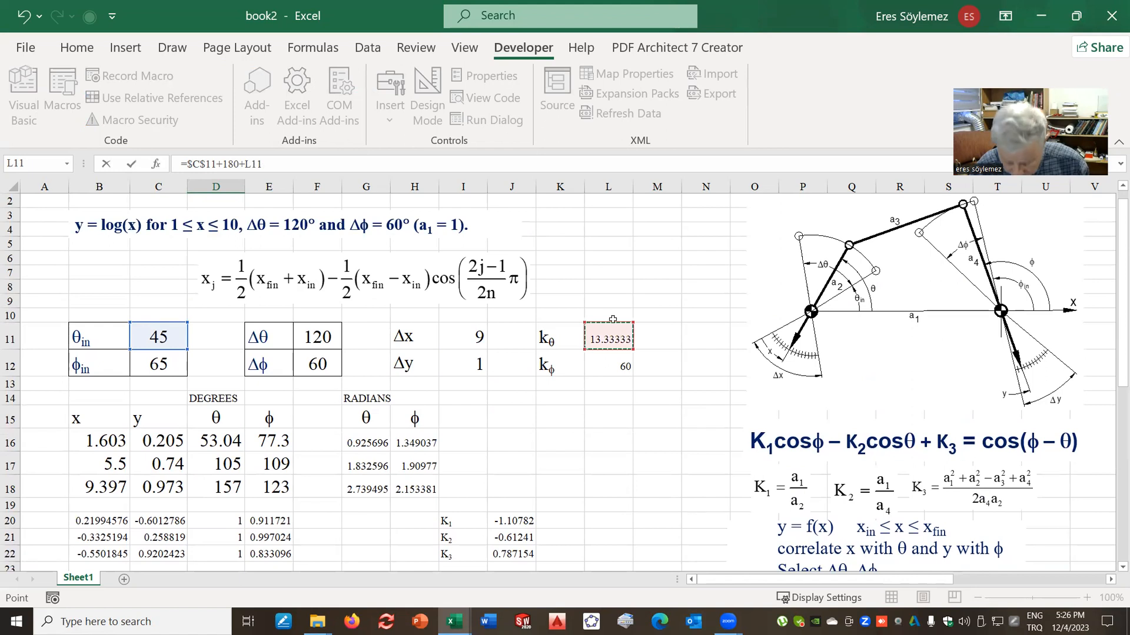
key("F4")
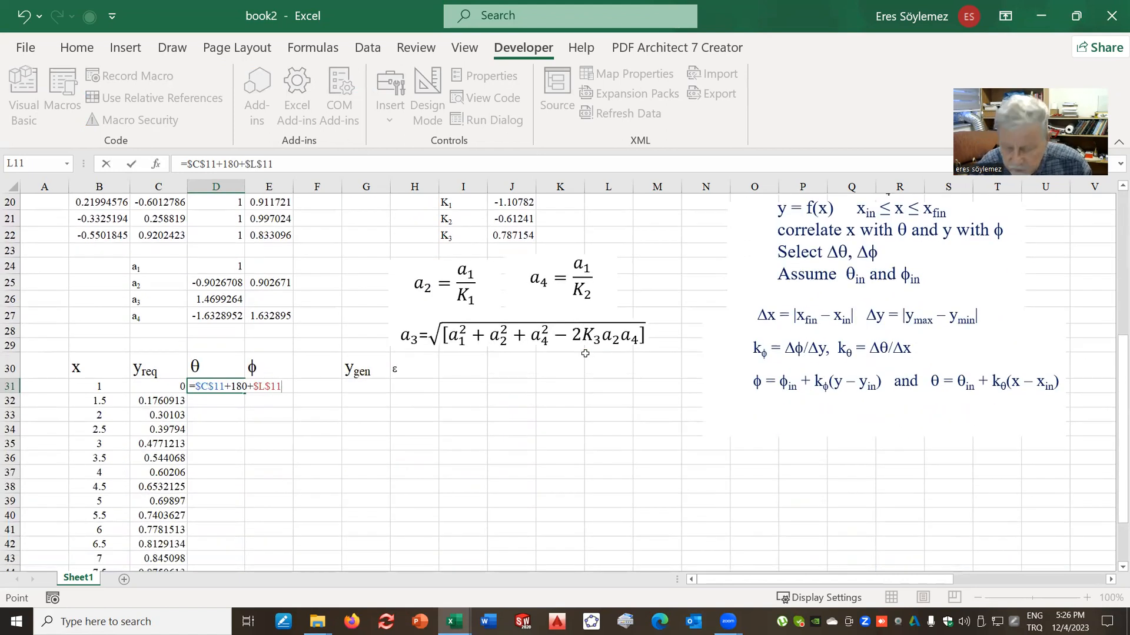
type("*")
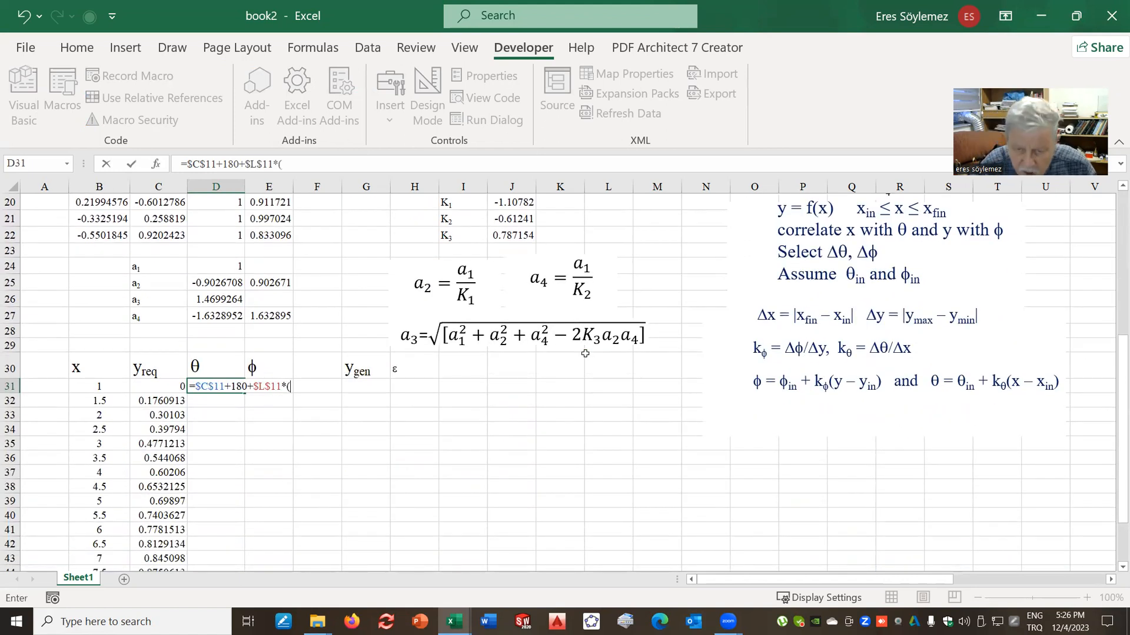
type("(")
left_click(95, 386)
type("-")
left_click(99, 386)
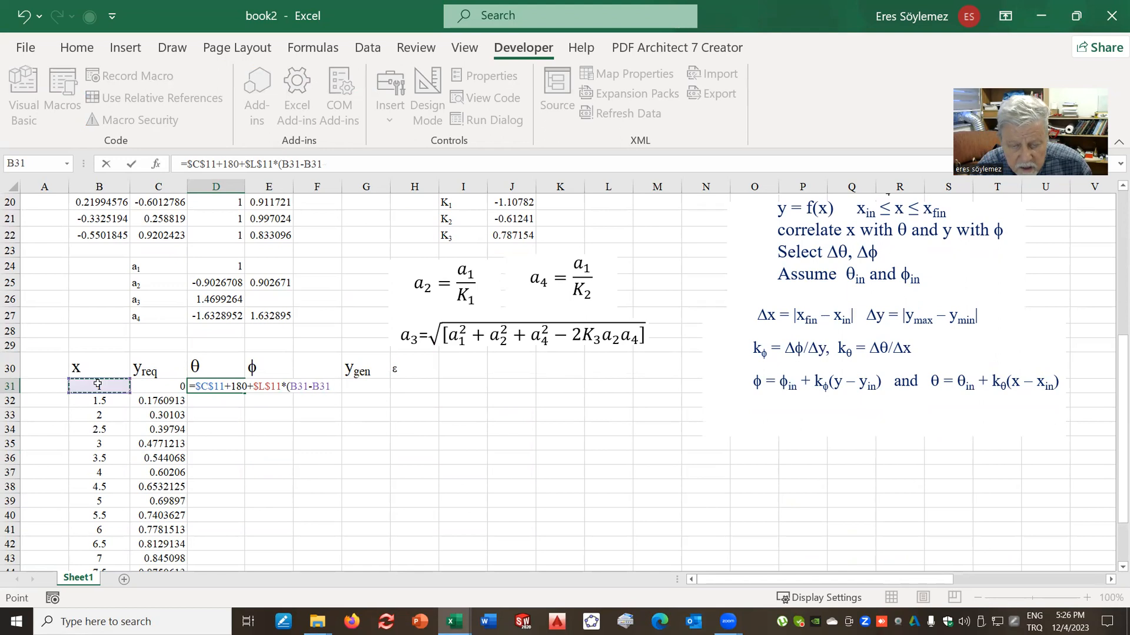
key("F4")
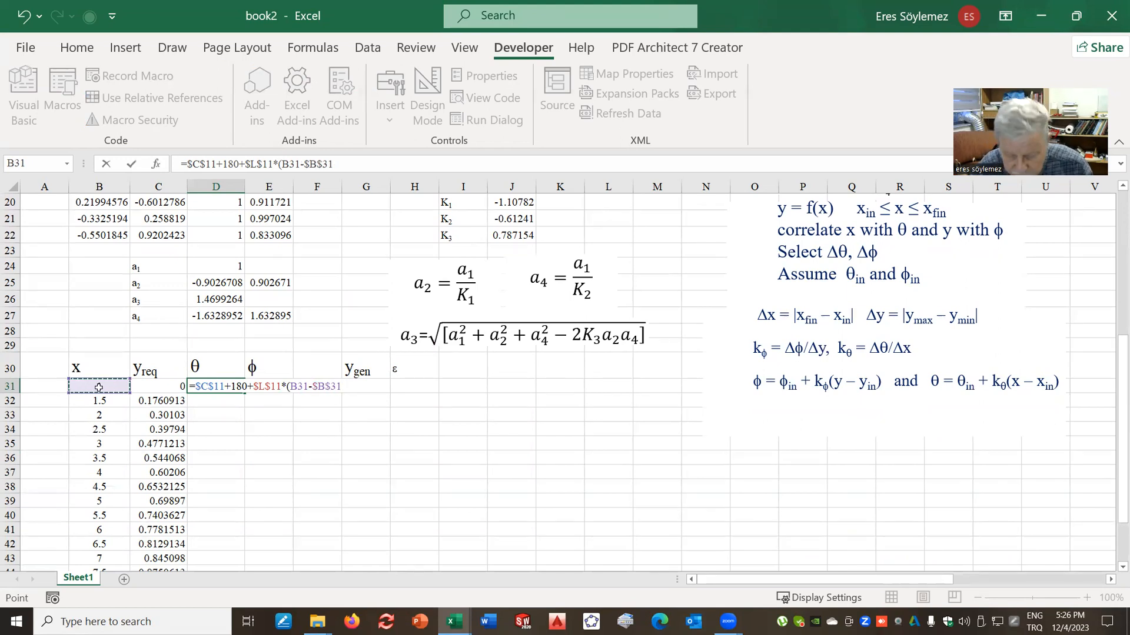
type(")")
key("Return")
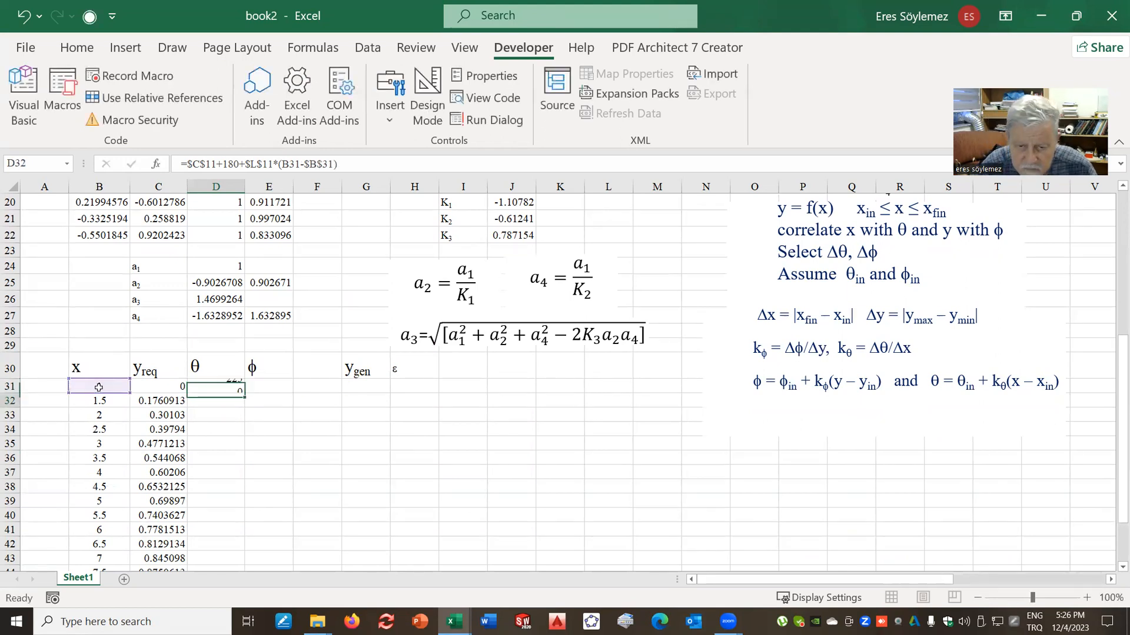
Fill the θ formula from D31 down to D49 and check the last row.
left_click(234, 386)
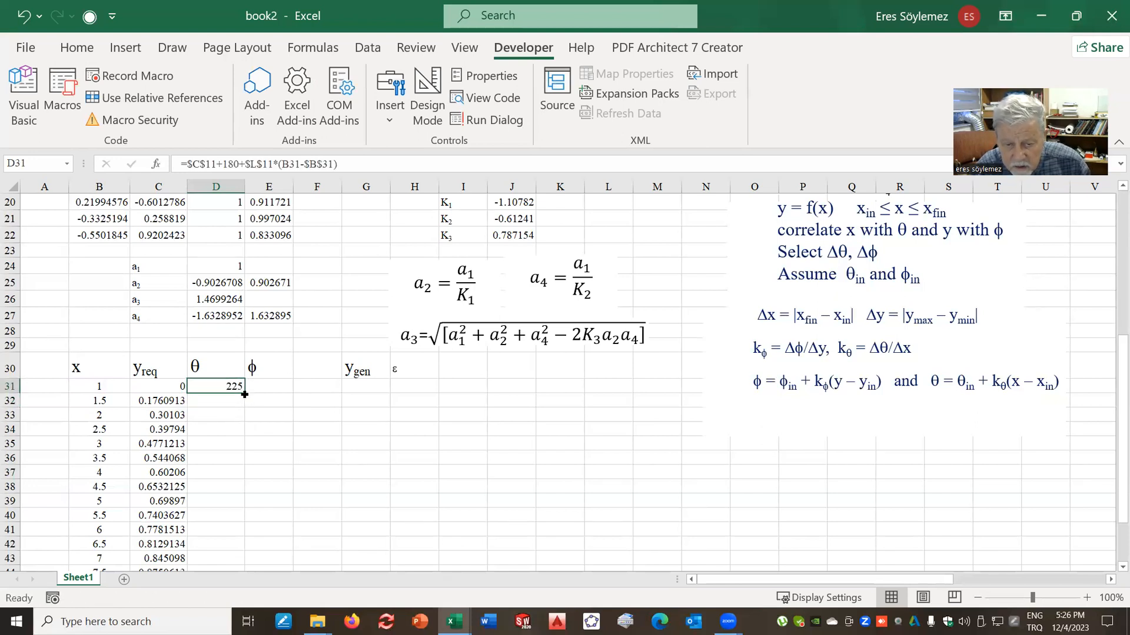
double_click(244, 394)
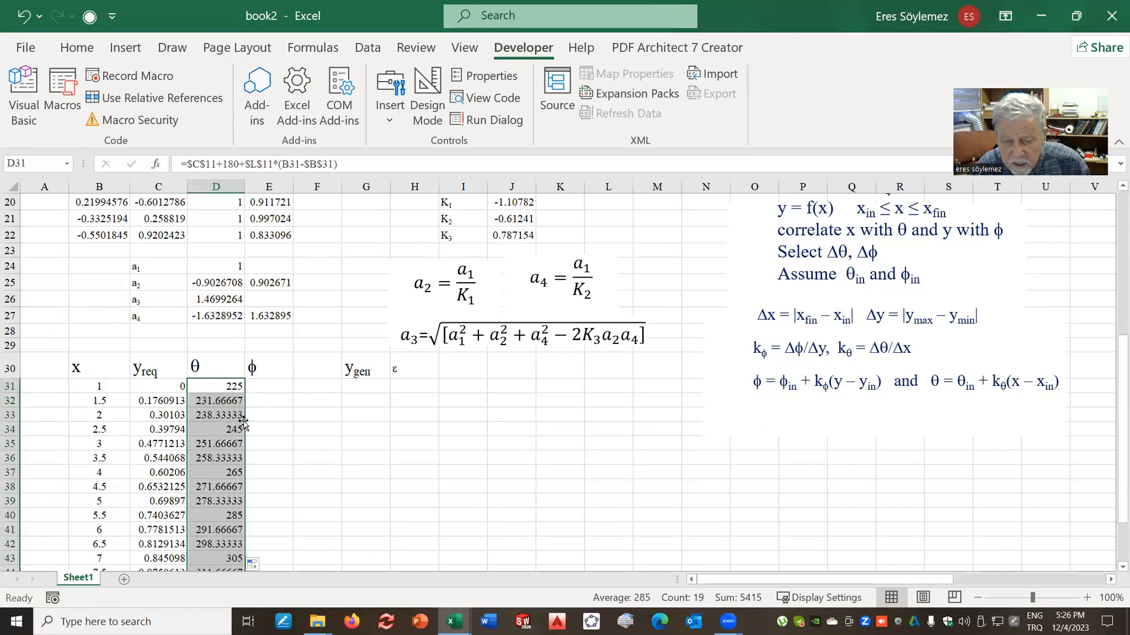
scroll(245, 430, "down", 3)
left_click(225, 502)
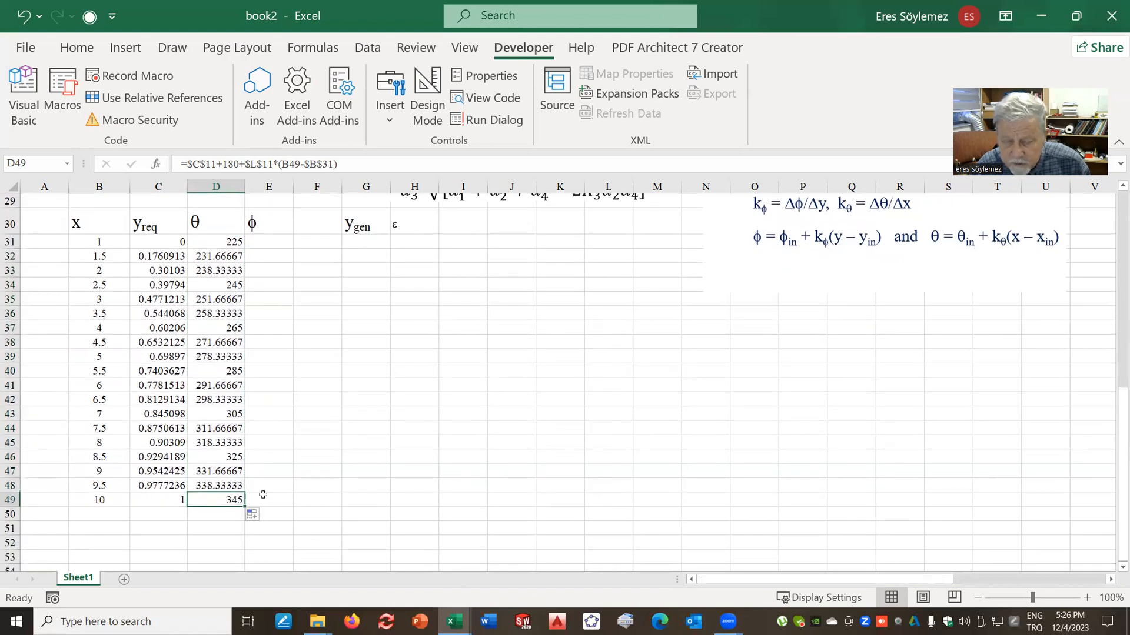
Insert the user-defined FourBar function in E31 under the φ heading.
left_click(276, 242)
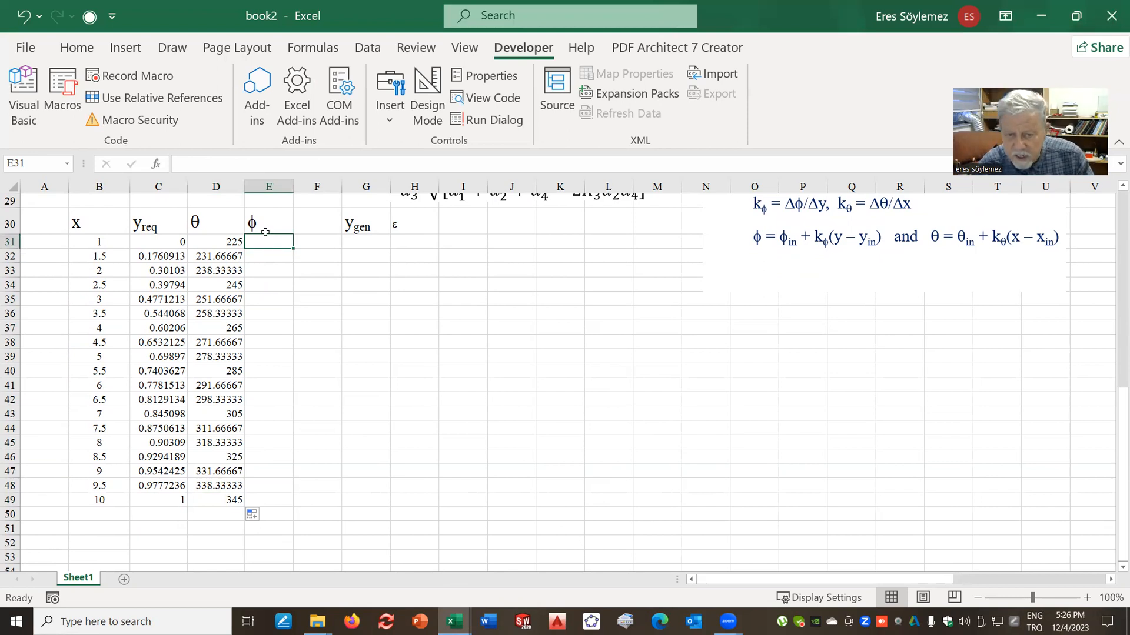
scroll(519, 328, "up", 9)
scroll(581, 279, "down", 6)
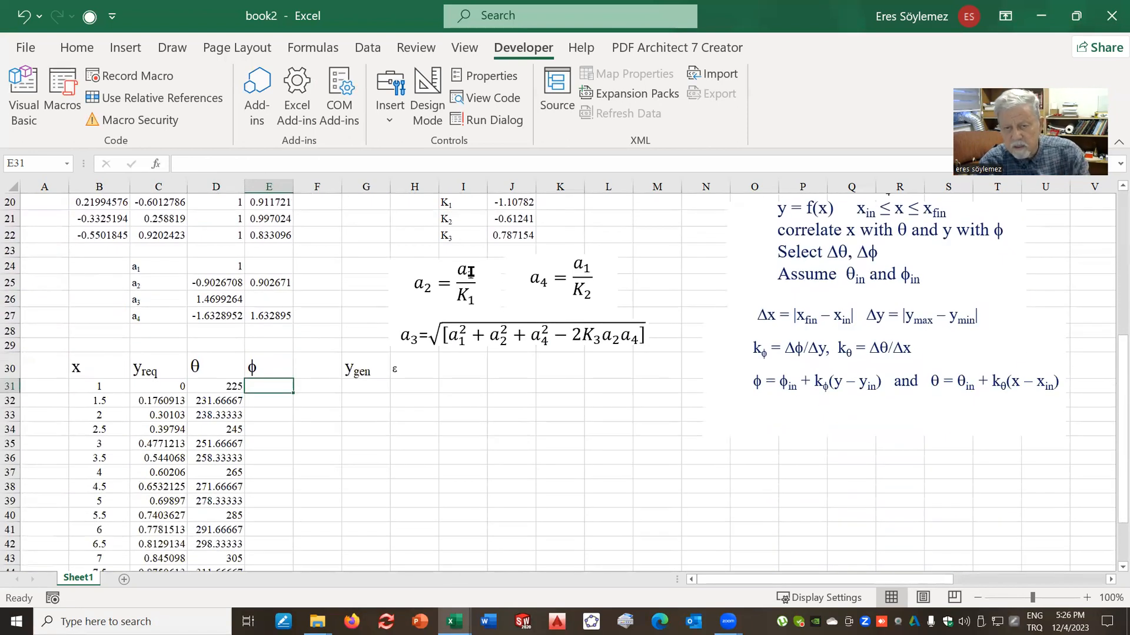
left_click(313, 50)
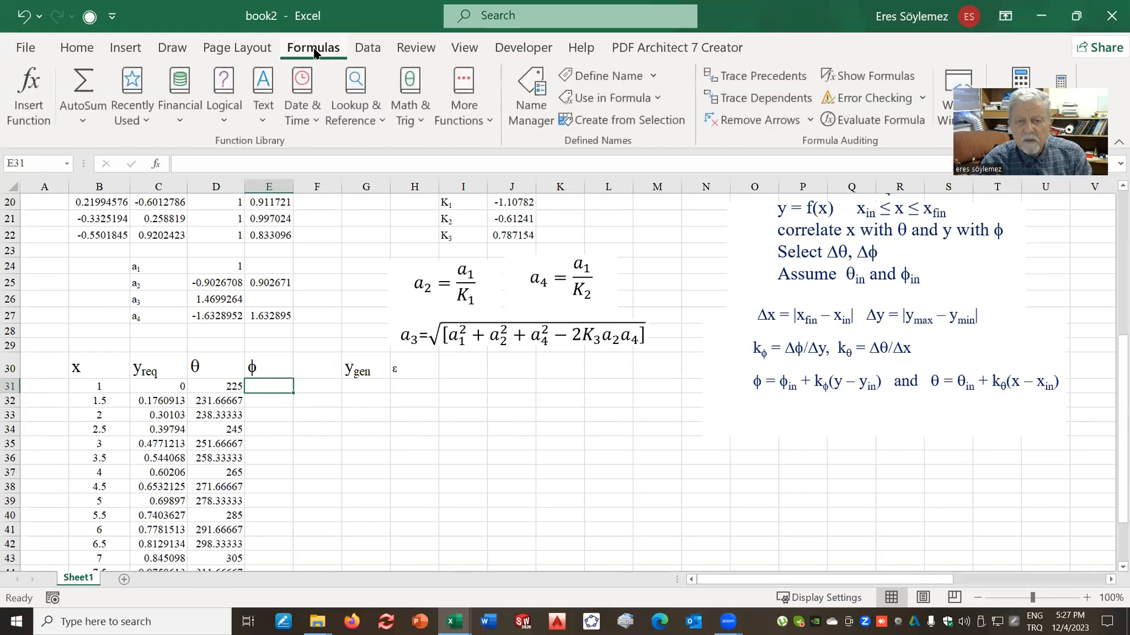
left_click(33, 87)
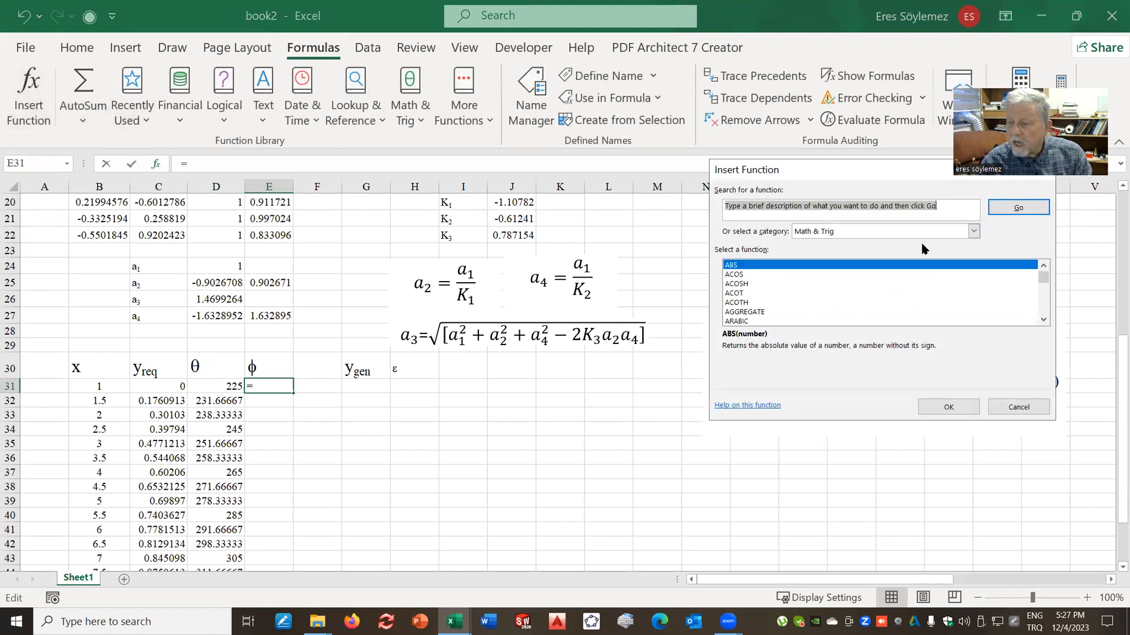
left_click(973, 233)
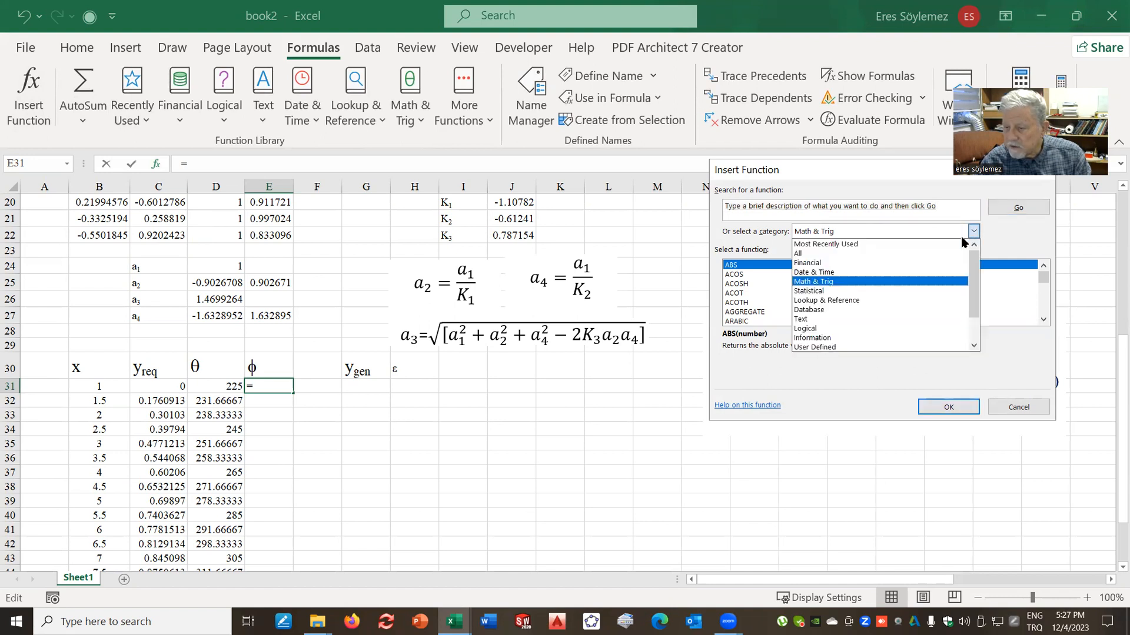
left_click(825, 348)
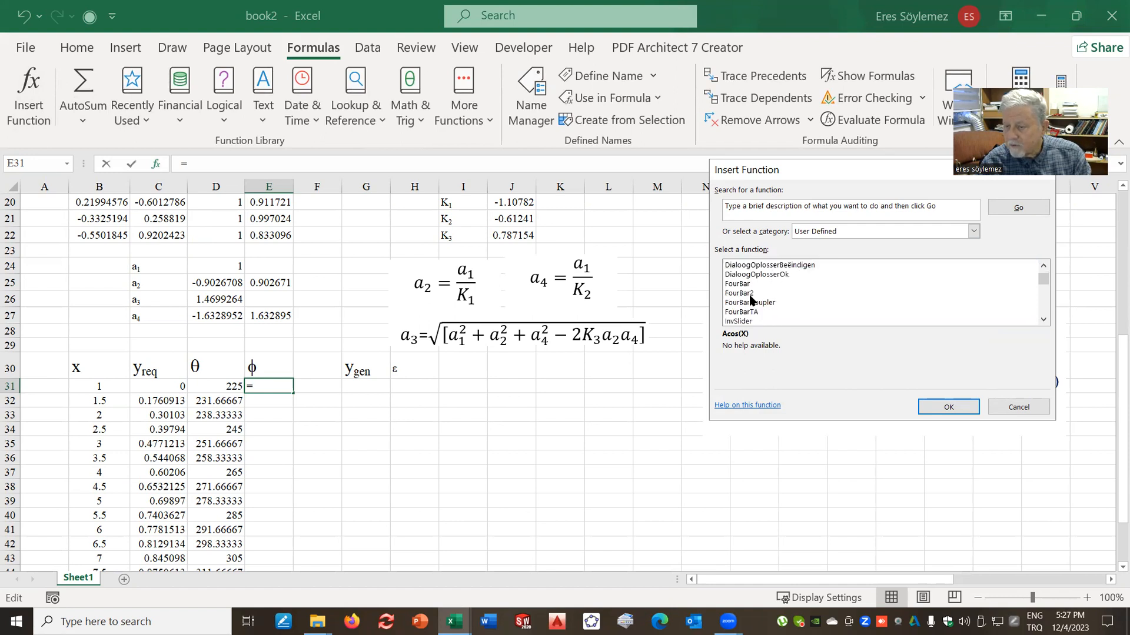
left_click(746, 285)
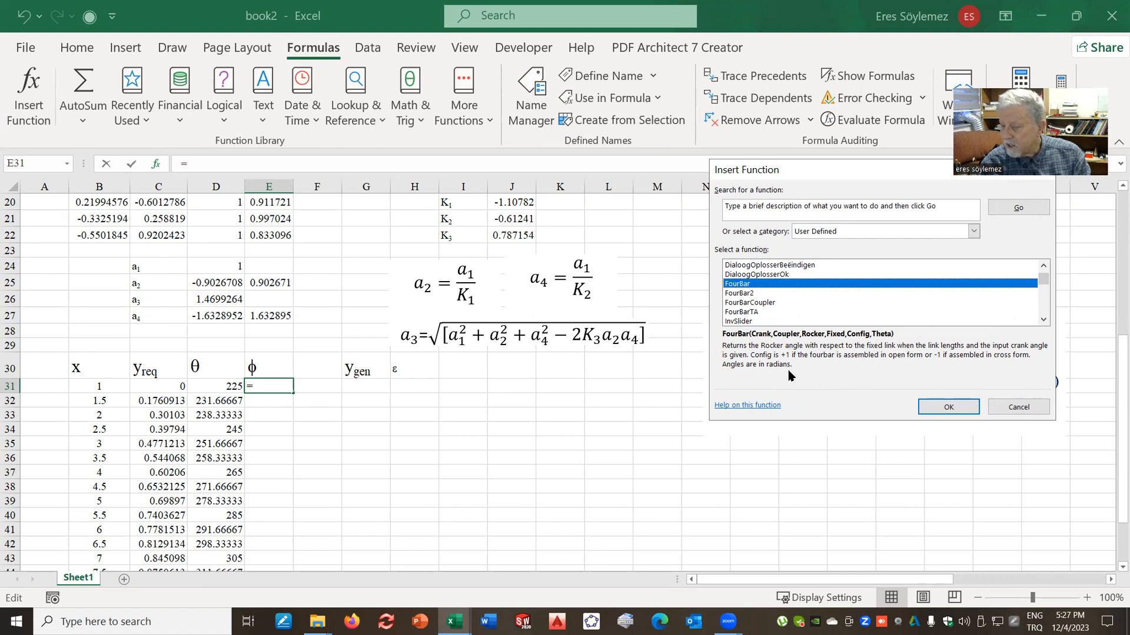
left_click(952, 410)
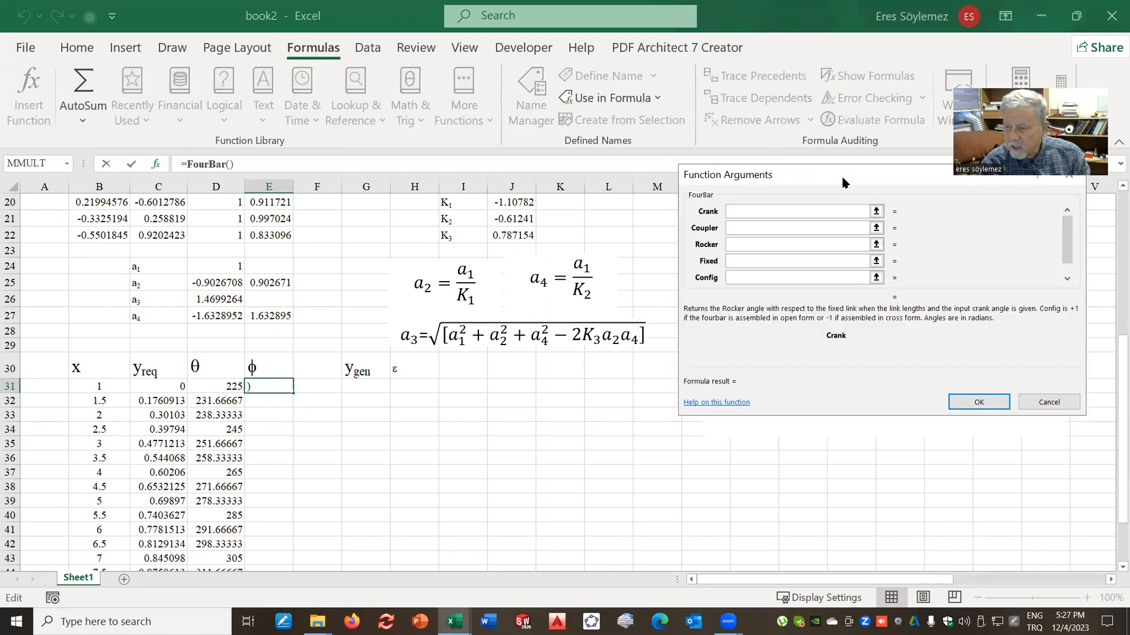
Set the FourBar link arguments with absolute references: Crank $E$25, Coupler $D$26, Rocker $E$27 and Fixed $D$24.
left_click_drag(842, 183, 509, 239)
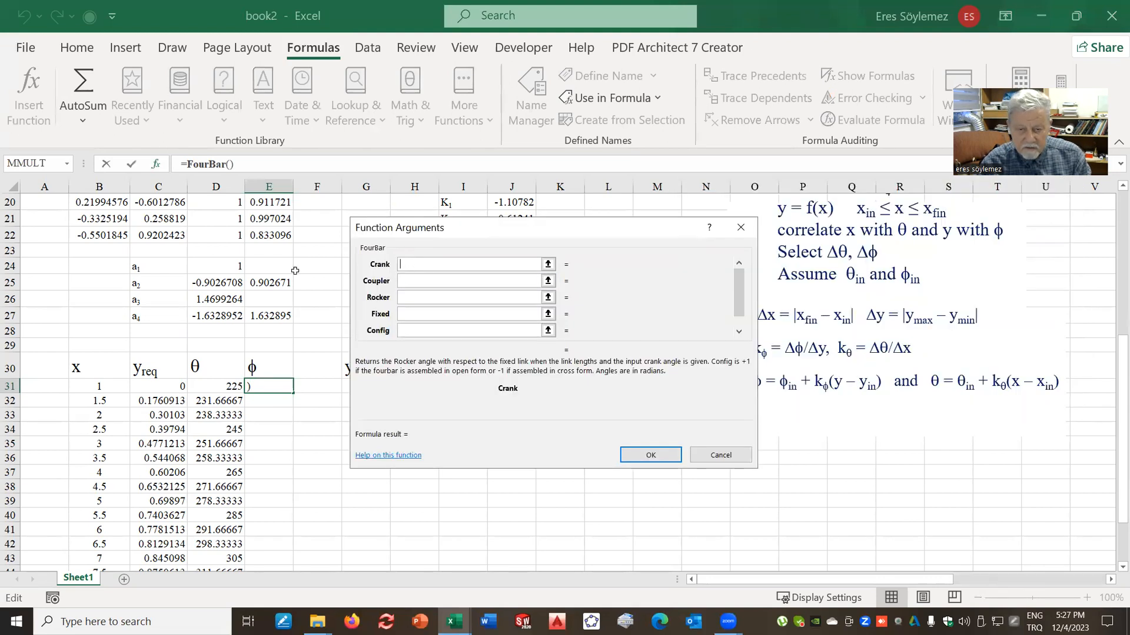
left_click(269, 282)
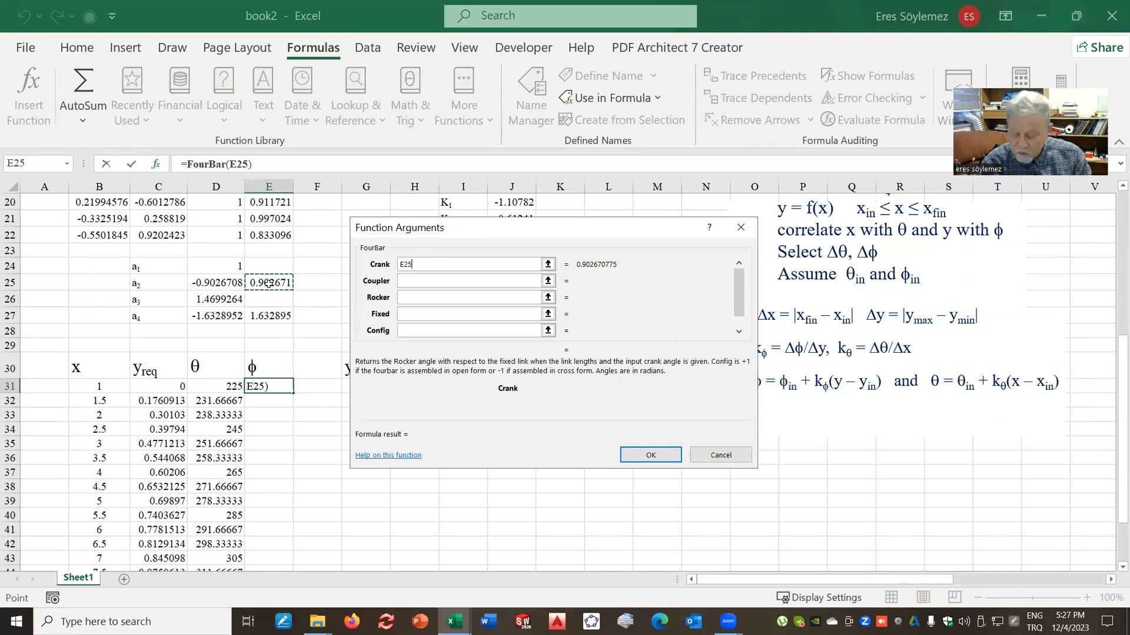
key("F4")
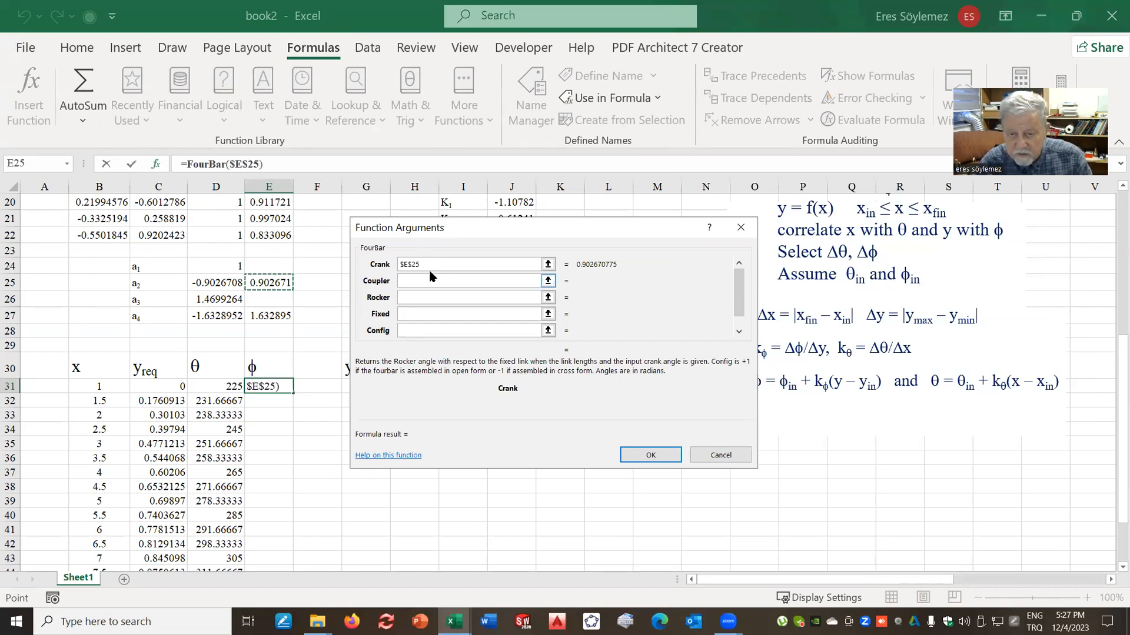
left_click(410, 288)
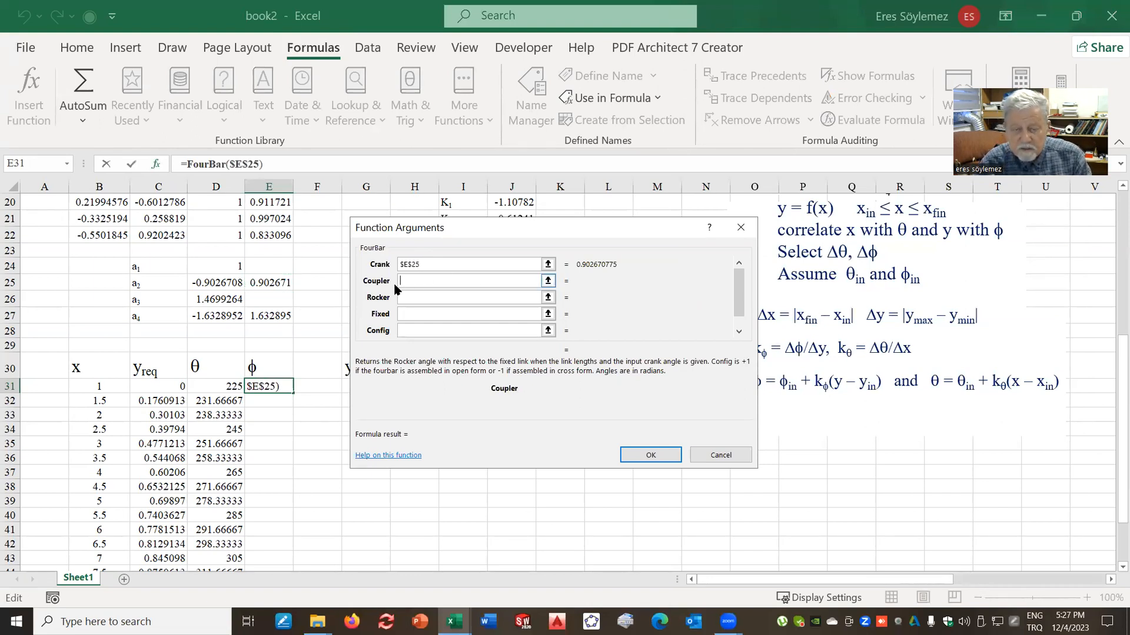
left_click(221, 303)
key("F4")
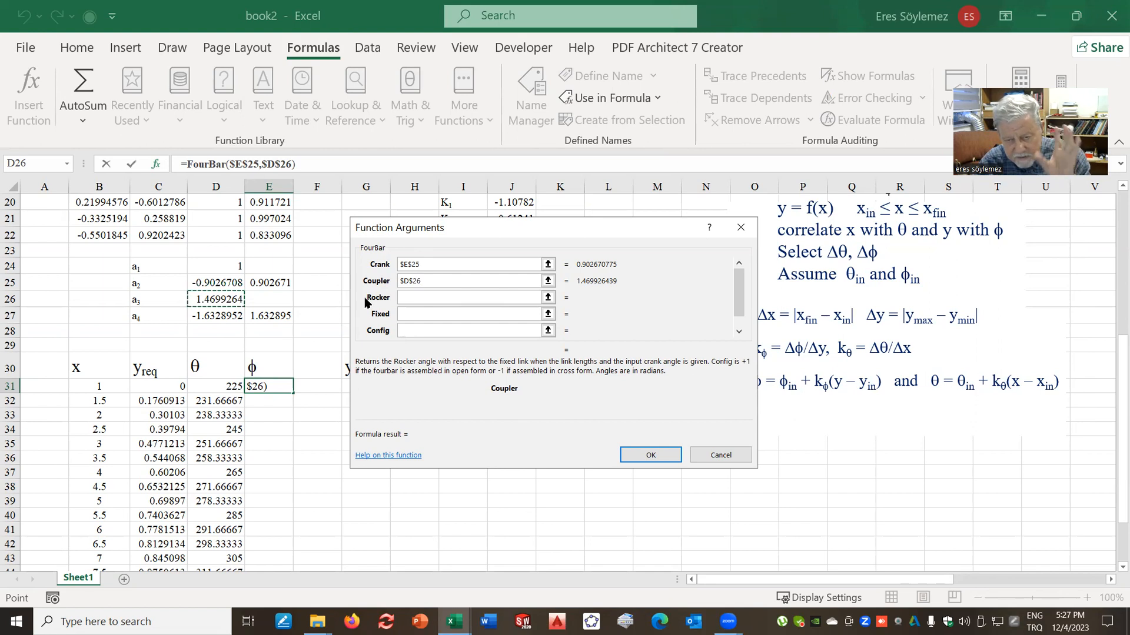
left_click(420, 297)
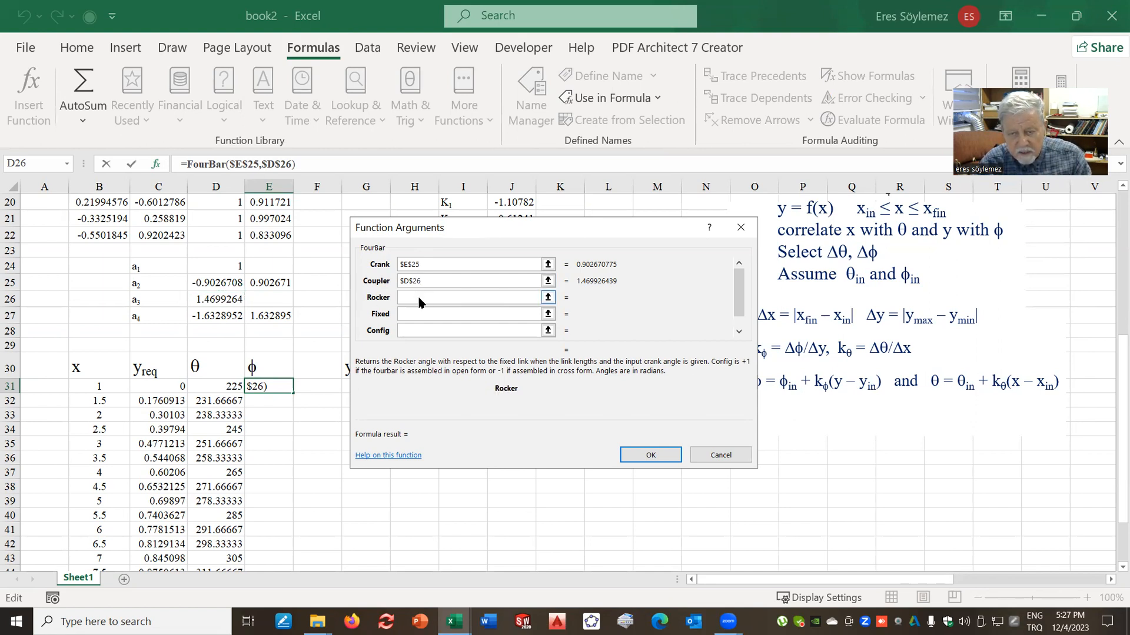
left_click(263, 316)
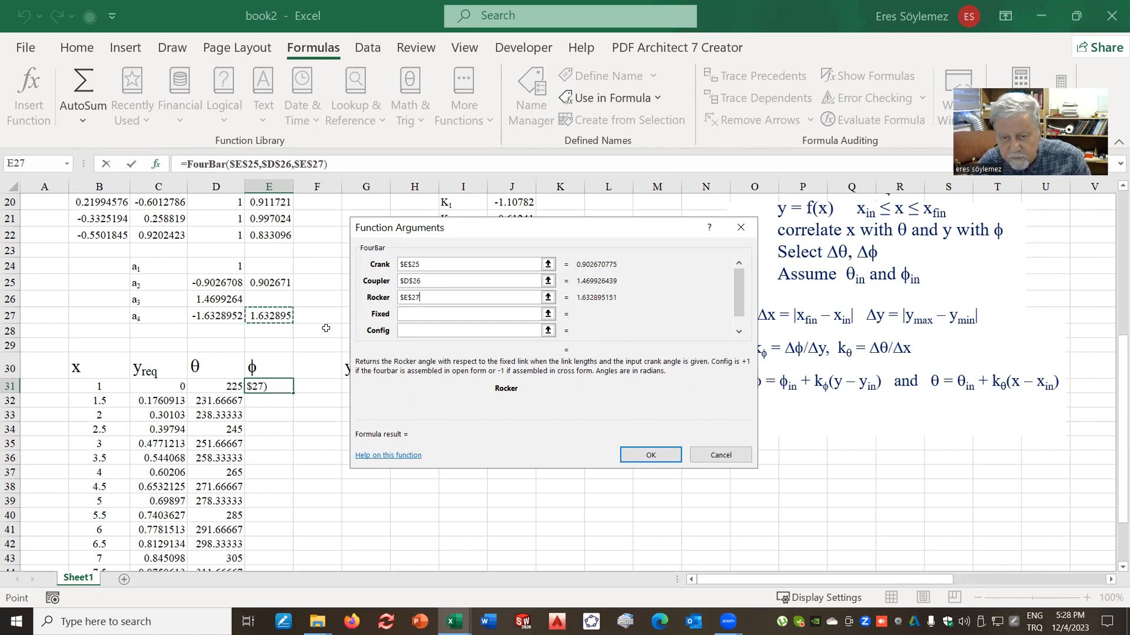
left_click(420, 314)
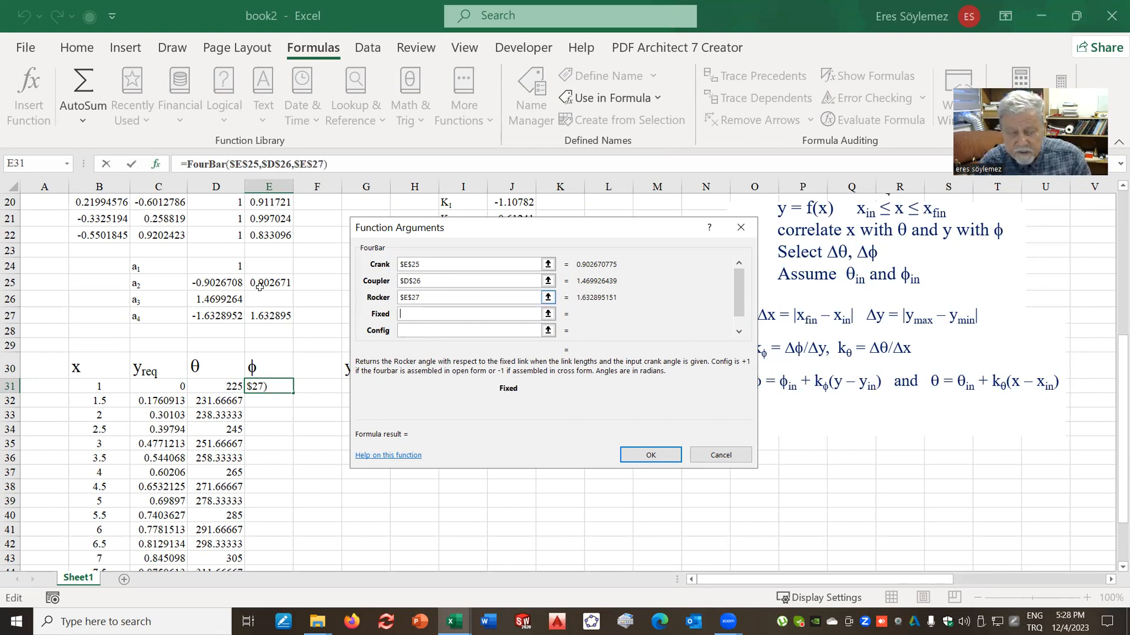
left_click(226, 267)
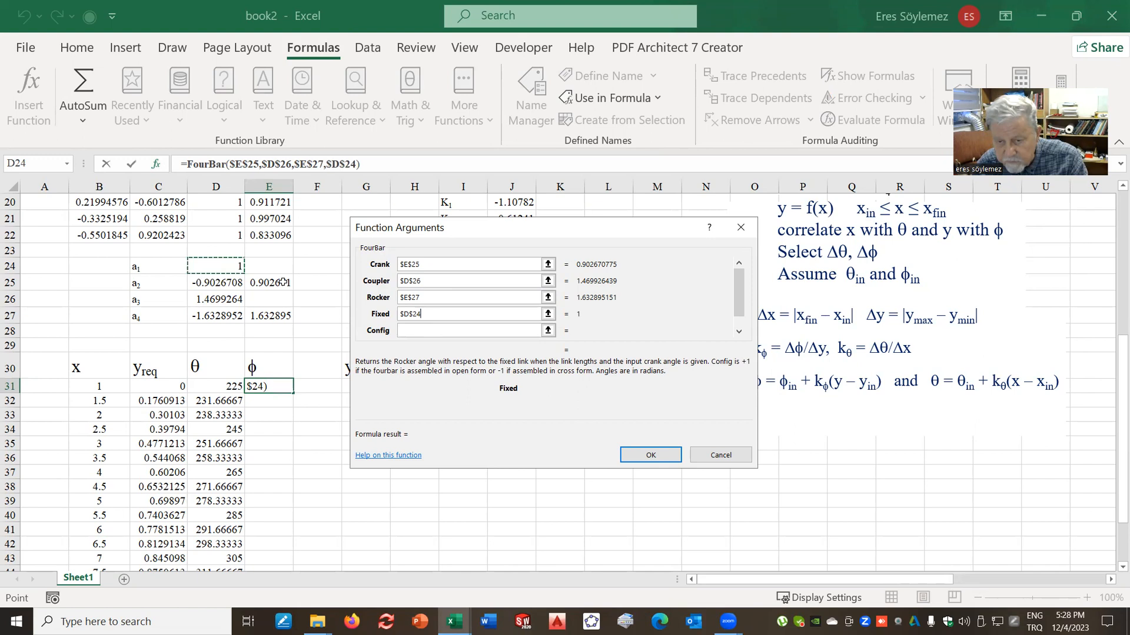
Set Config to 1 and Theta to D31*D_R, and enter the FourBar function in E31.
left_click(418, 329)
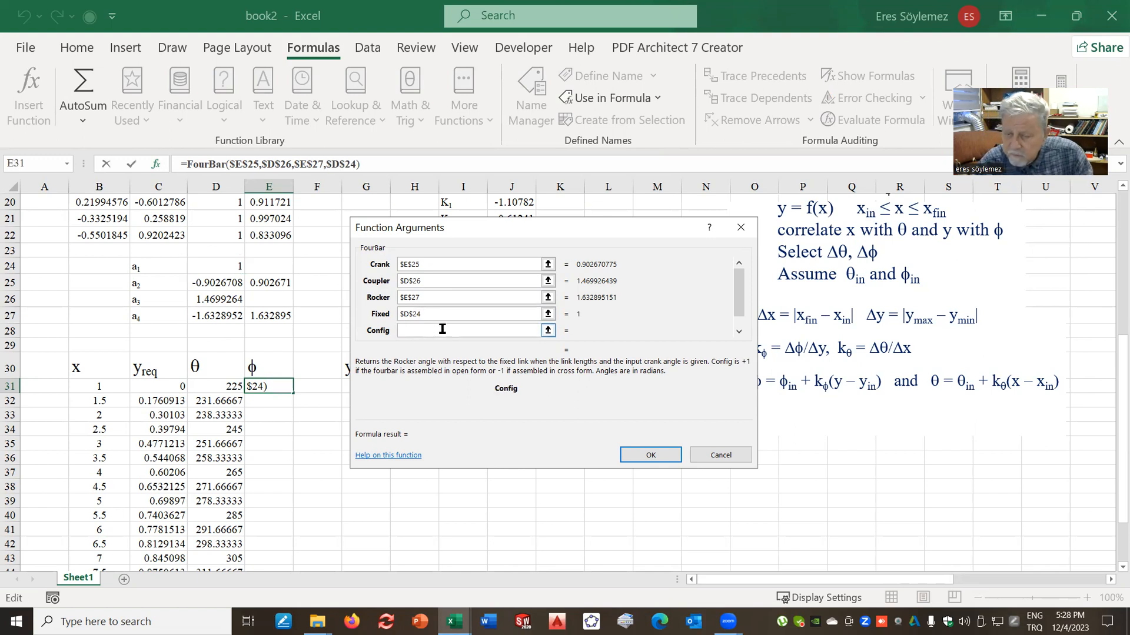
type("1")
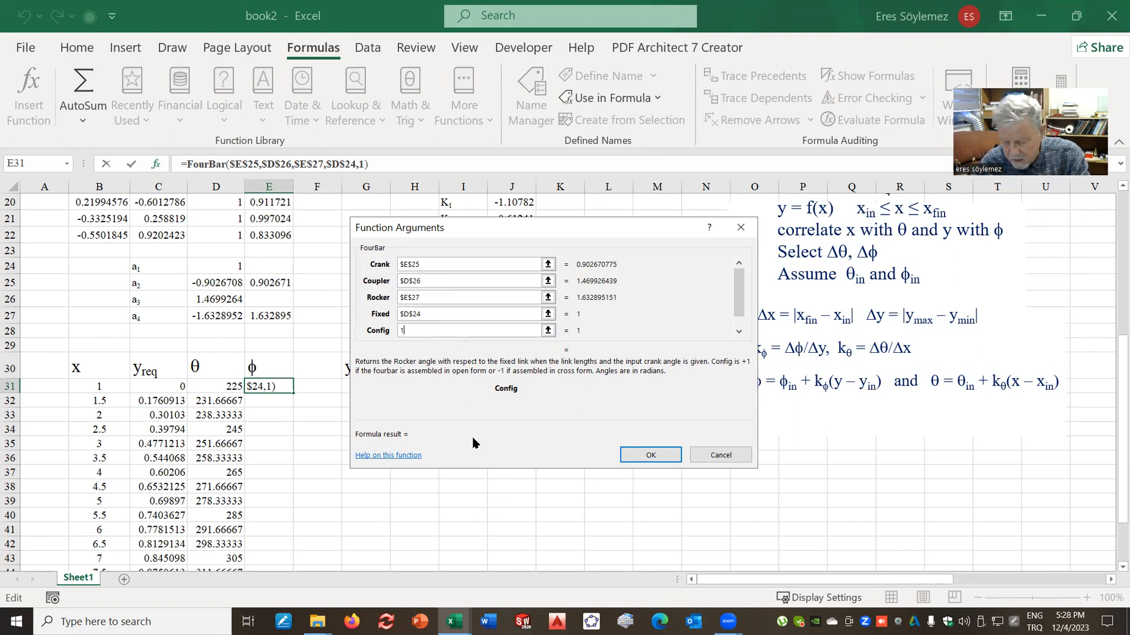
left_click(739, 331)
left_click(406, 335)
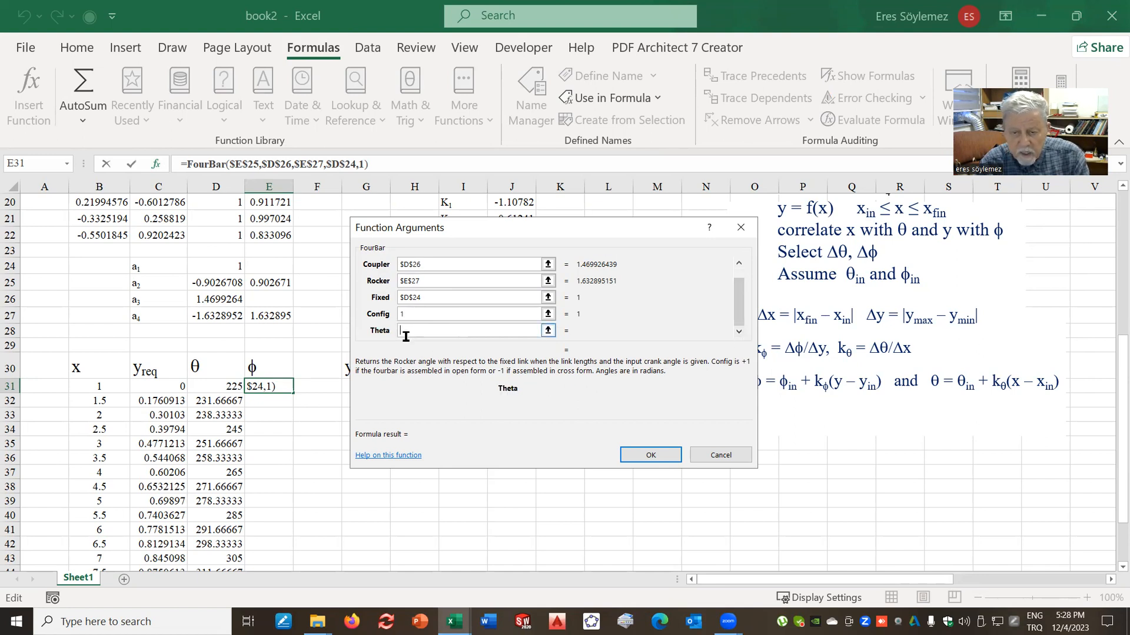
left_click(210, 388)
type("*D_R")
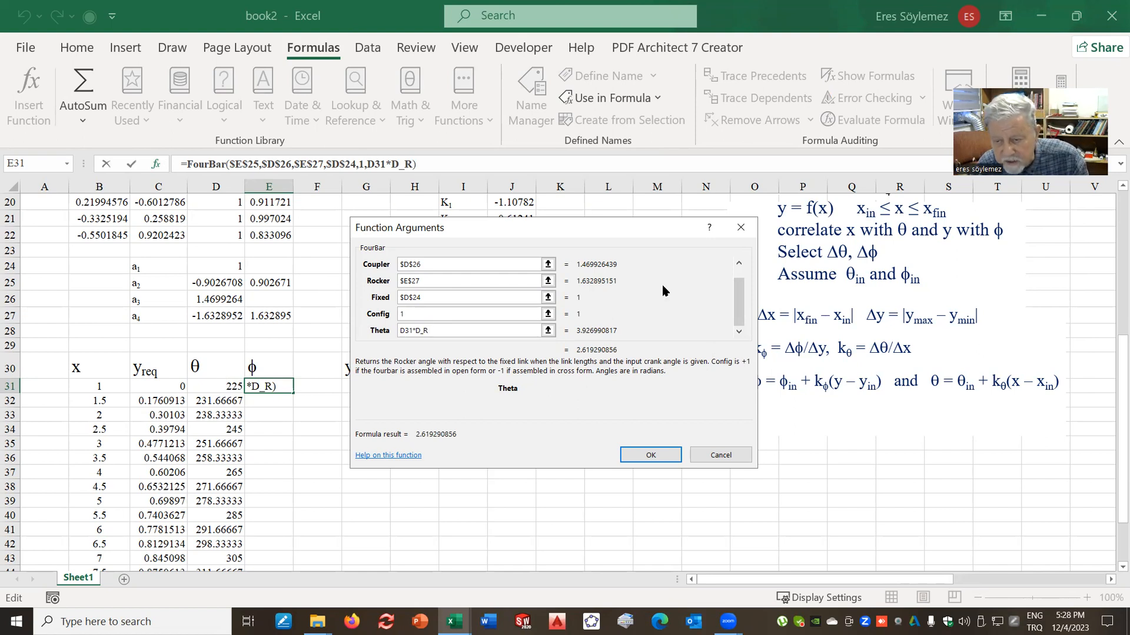
left_click(650, 457)
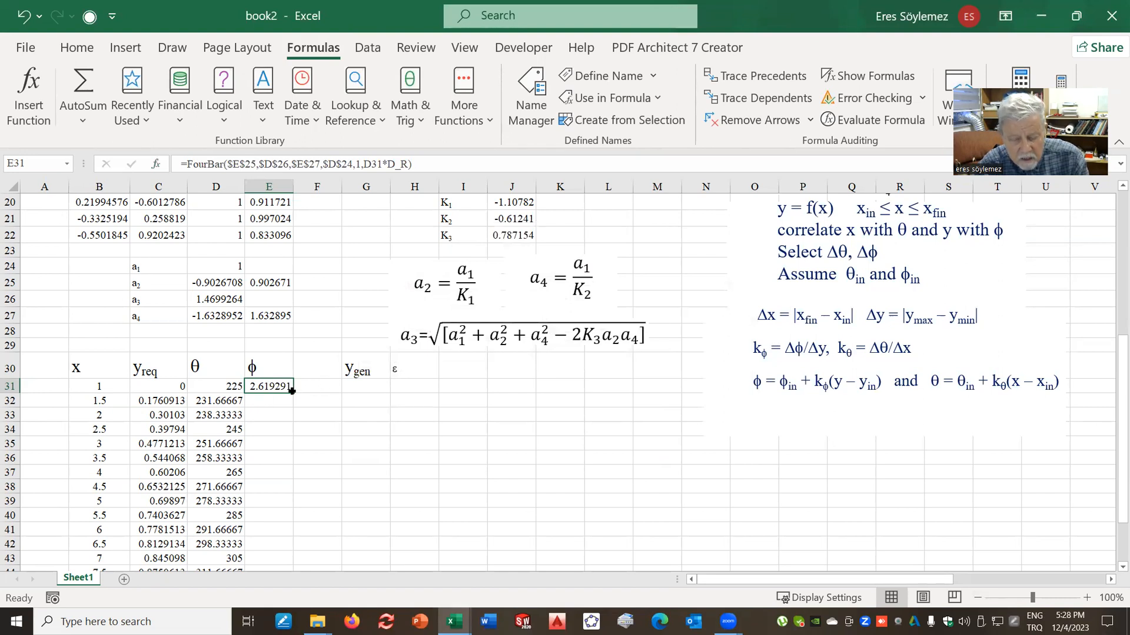
Convert the φ value to degrees in F31 with =E31/D_R.
left_click(320, 387)
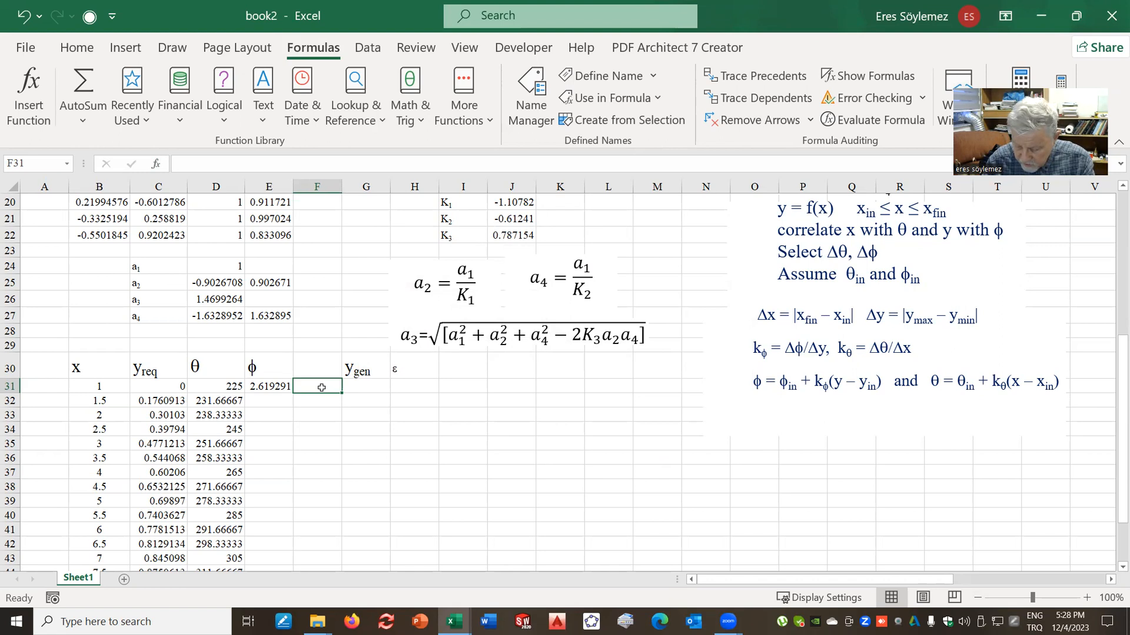
type("=")
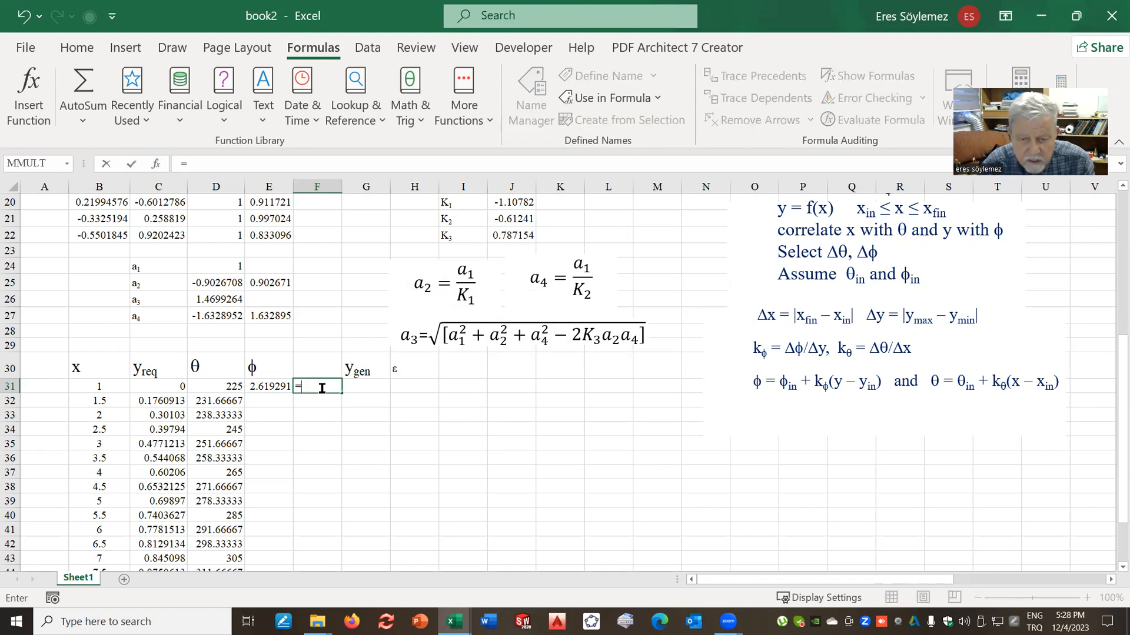
left_click(271, 389)
type("/D_R")
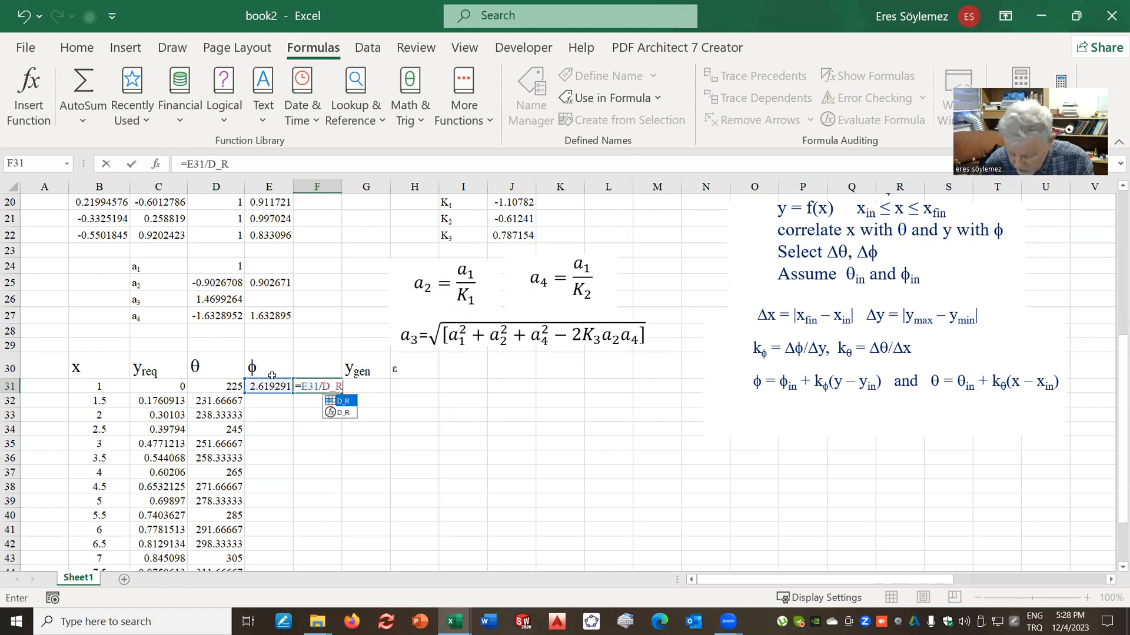
key("Return")
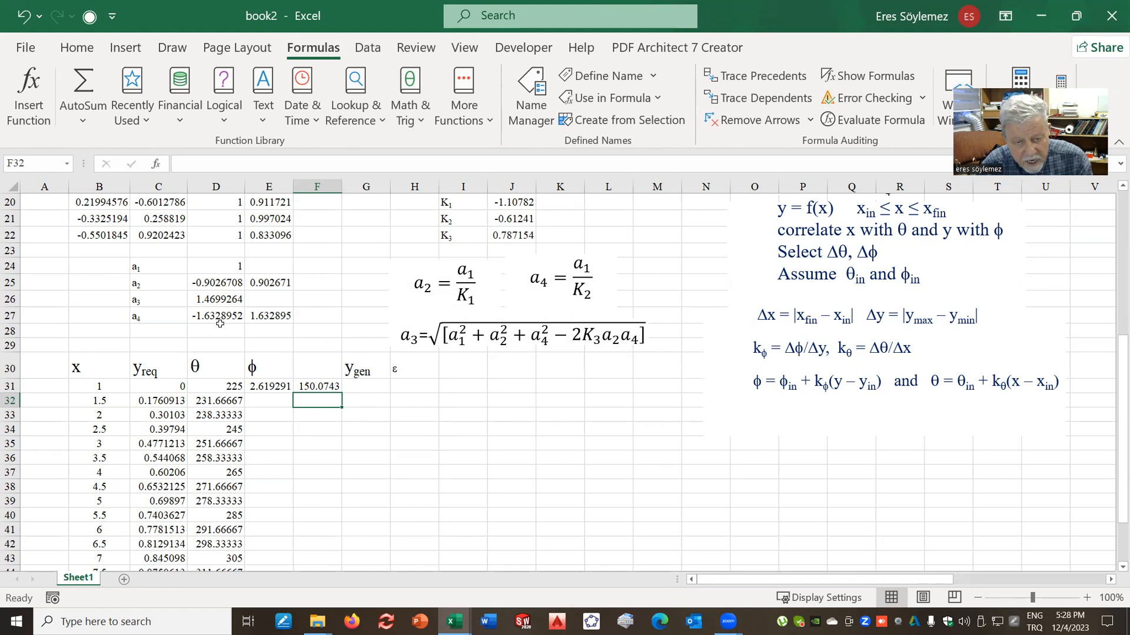
Subtract 180 from the degree conversion in F31, making it =E31/D_R-180.
left_click(322, 387)
left_click(240, 160)
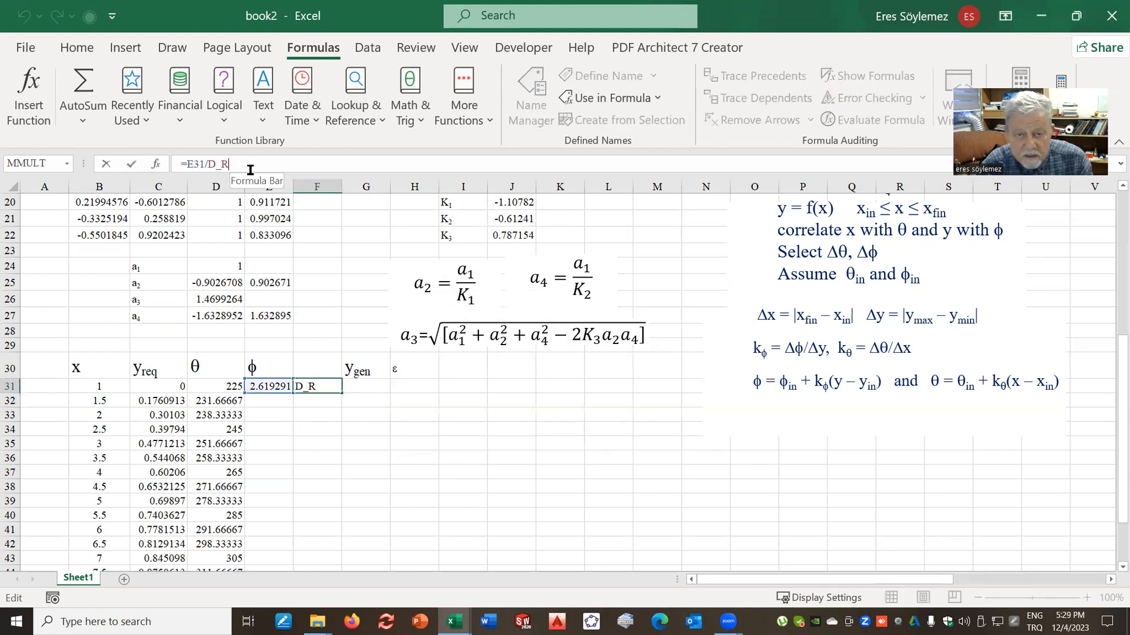
type("-180")
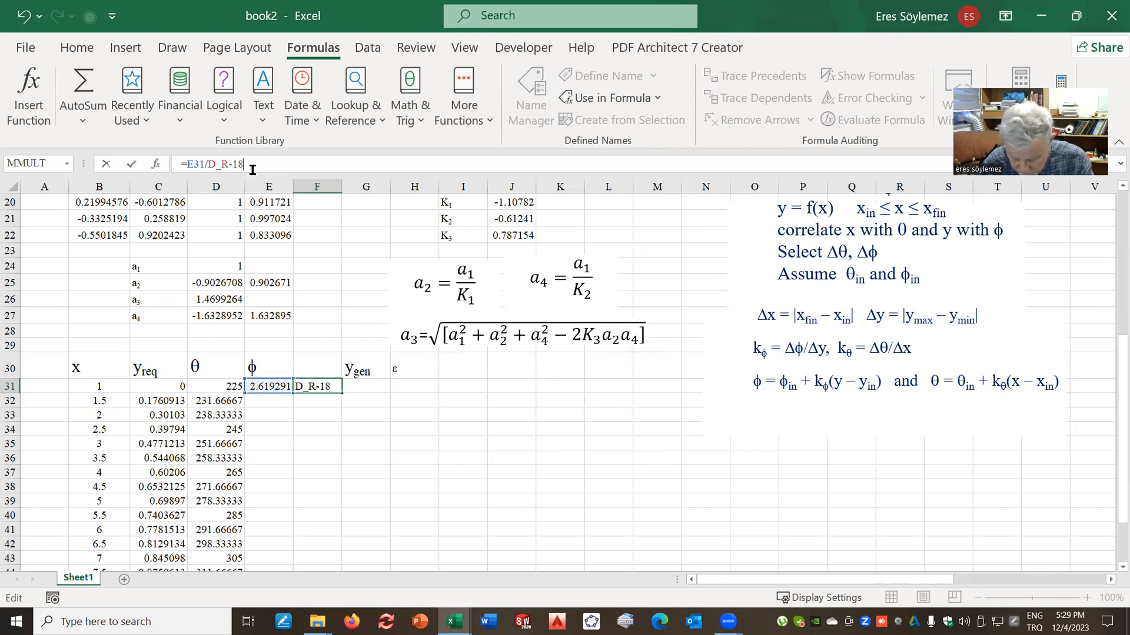
key("Return")
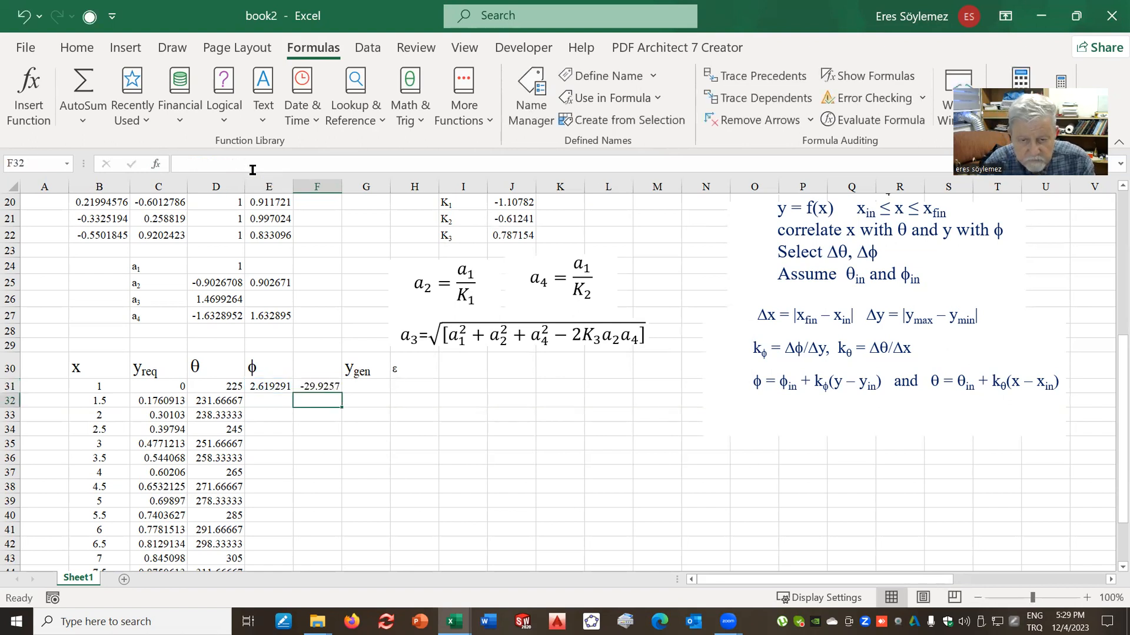
left_click(334, 388)
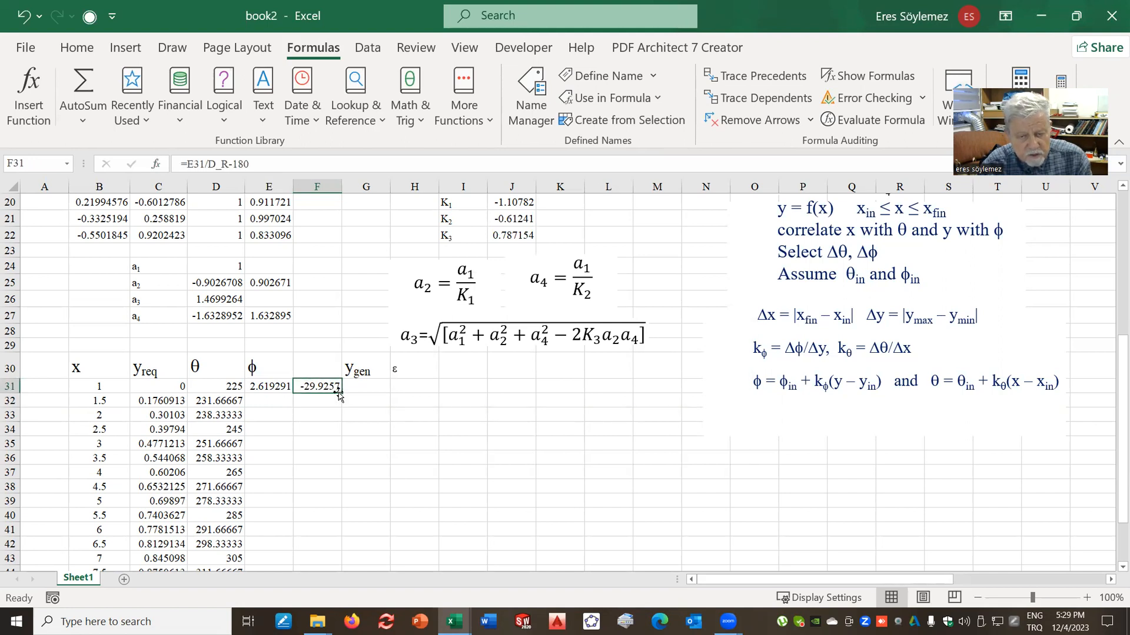
Compare F31 with the assumed φin, and change the Config argument of the FourBar formula in E31 to -1.
scroll(153, 342, "up", 7)
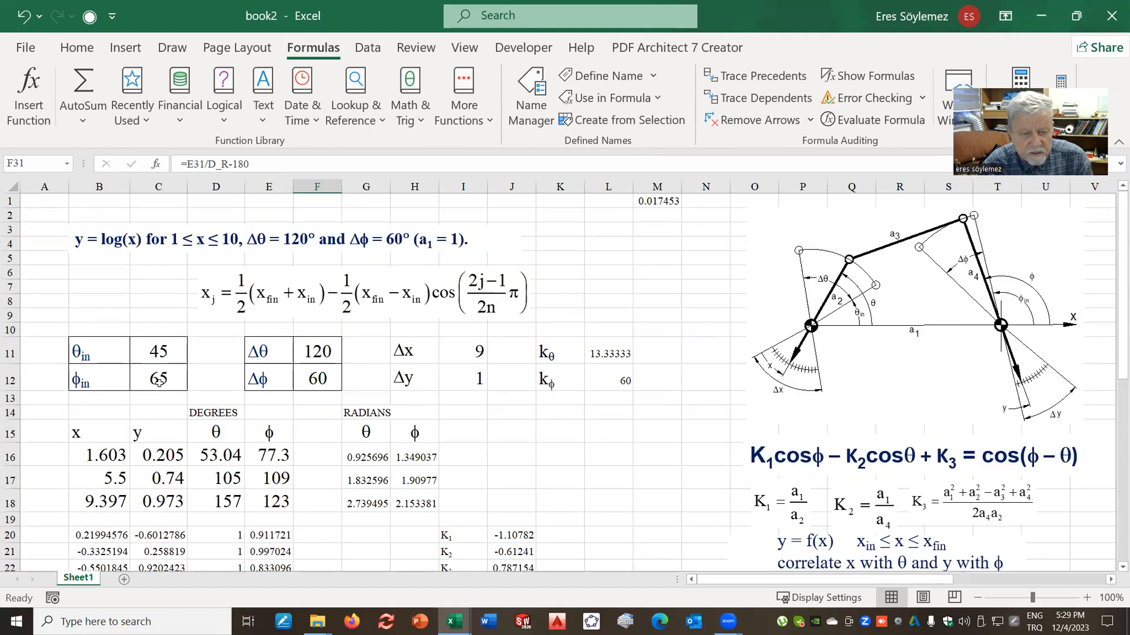
scroll(258, 384, "down", 9)
scroll(262, 389, "up", 3)
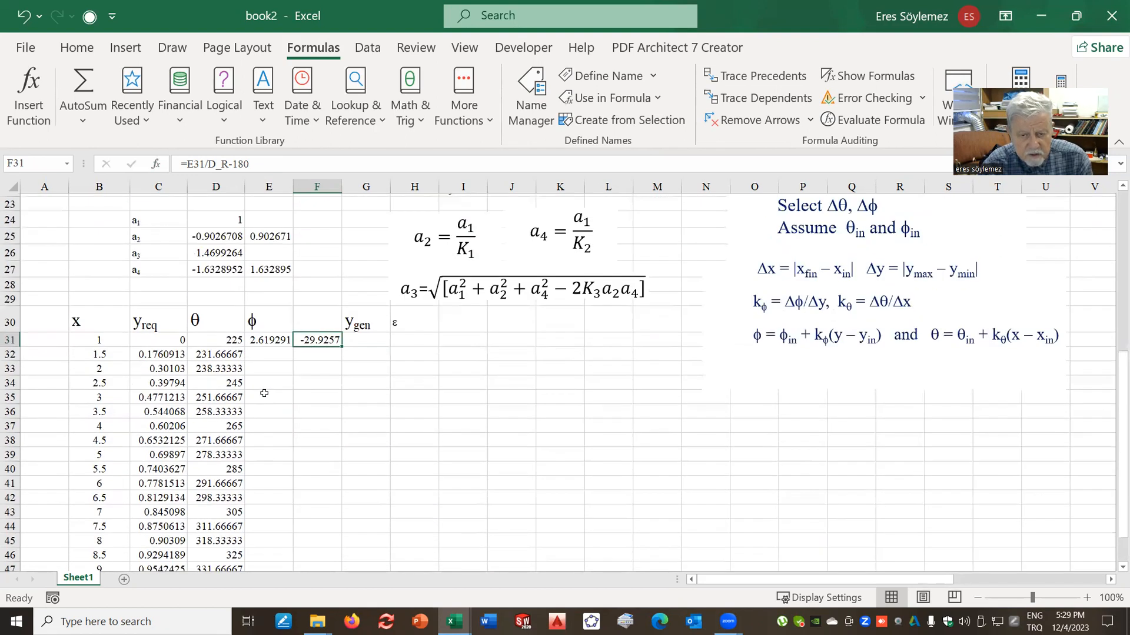
left_click(275, 401)
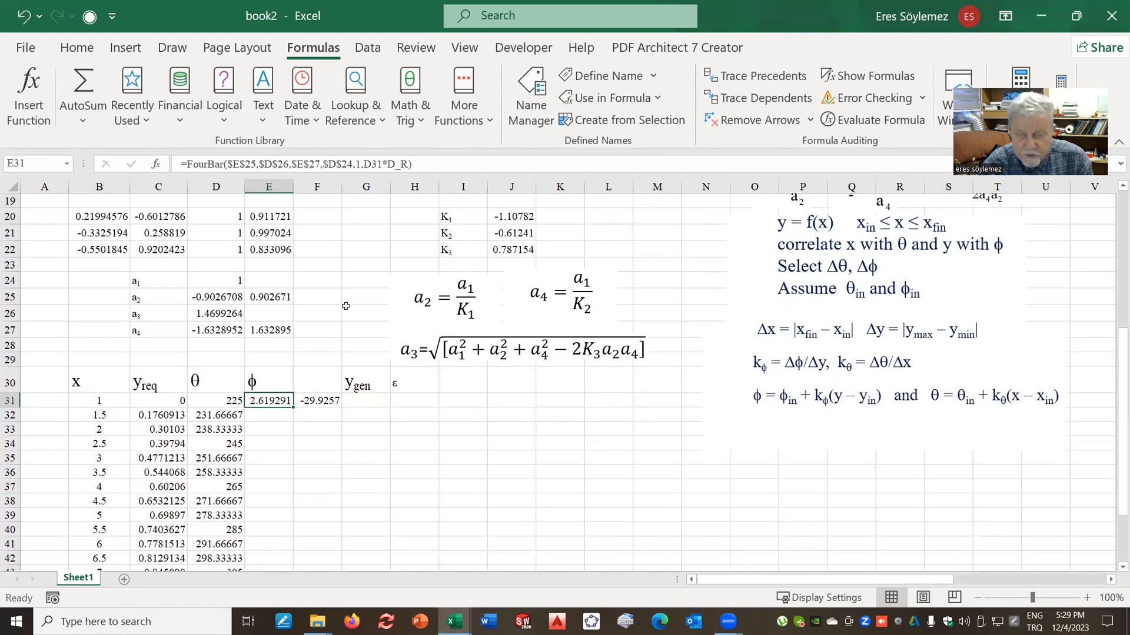
double_click(358, 164)
left_click(355, 164)
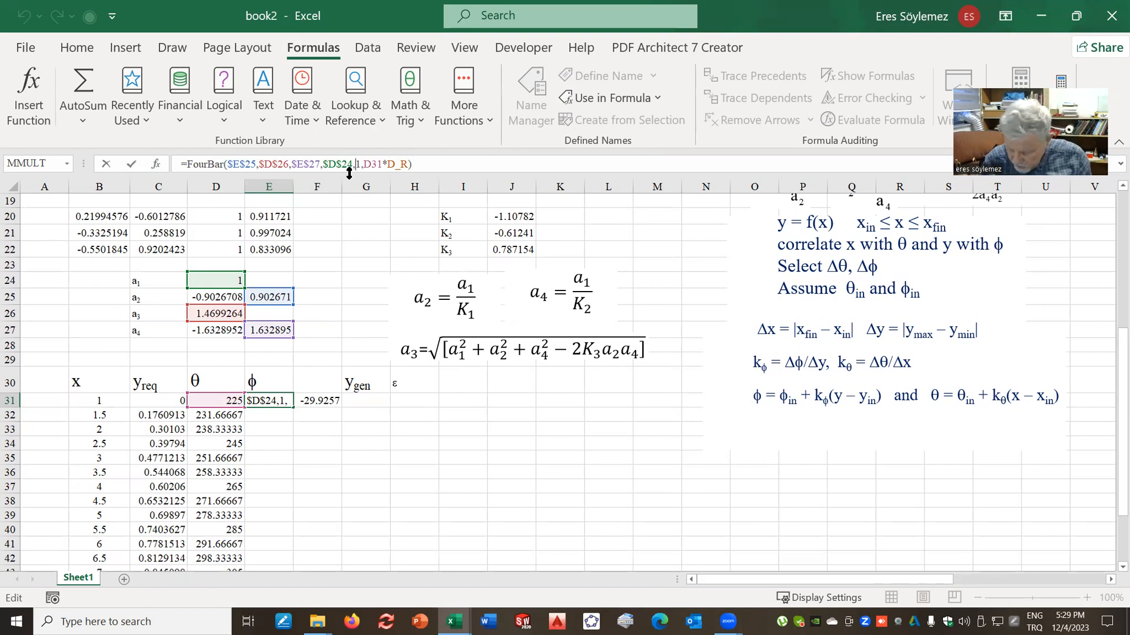
type("-")
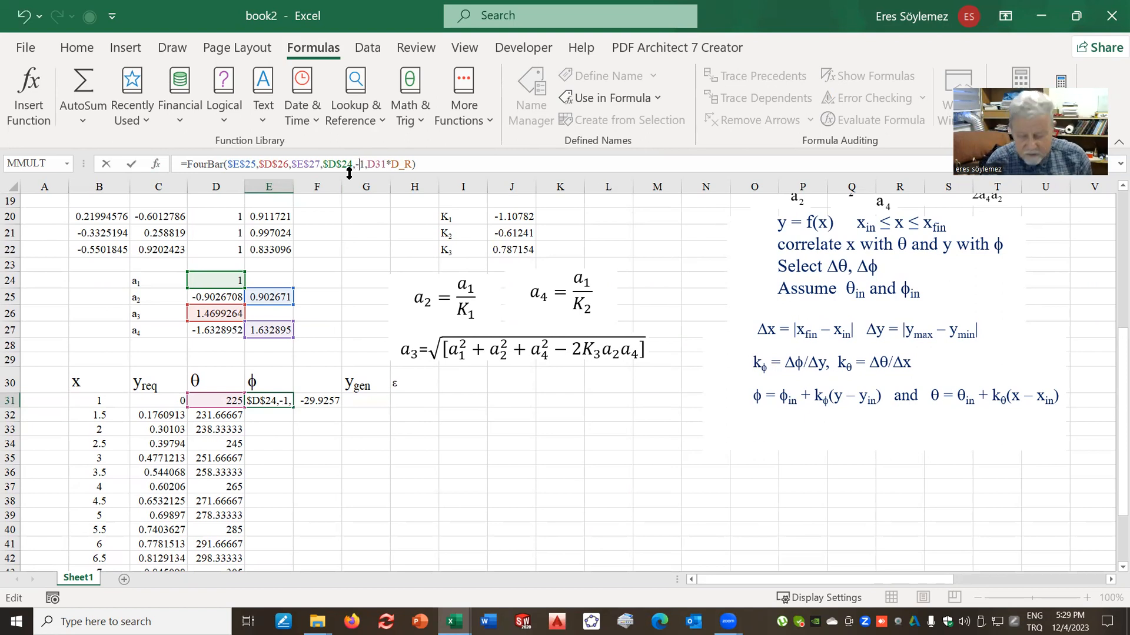
key("Return")
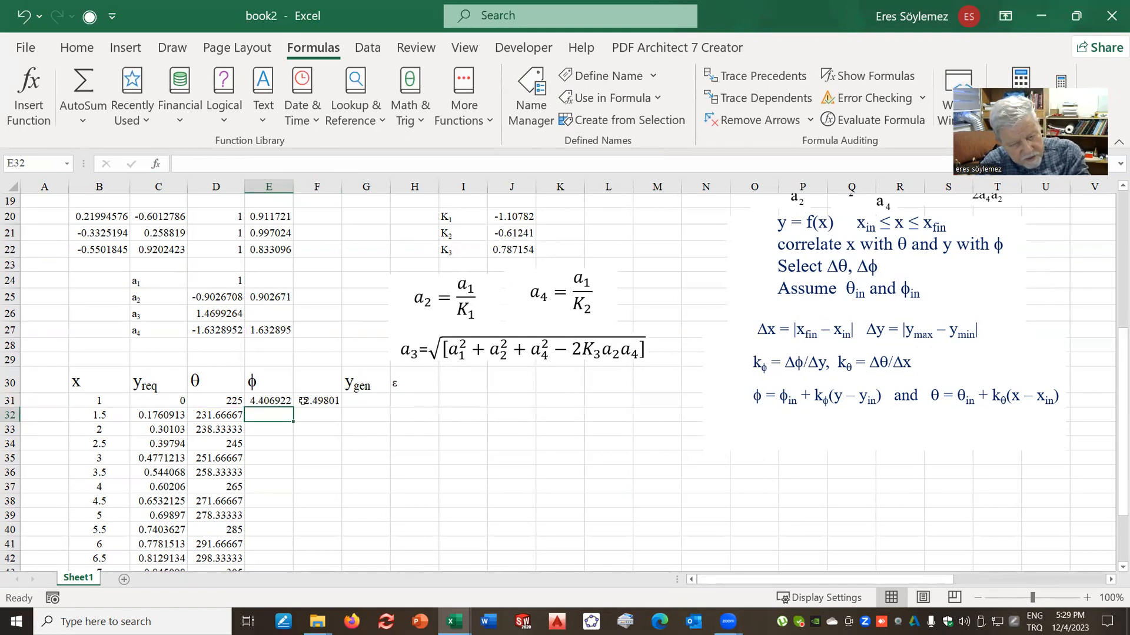
Fill the φ formulas in E31:F31 down to row 49 and check the last degree value.
left_click(303, 401)
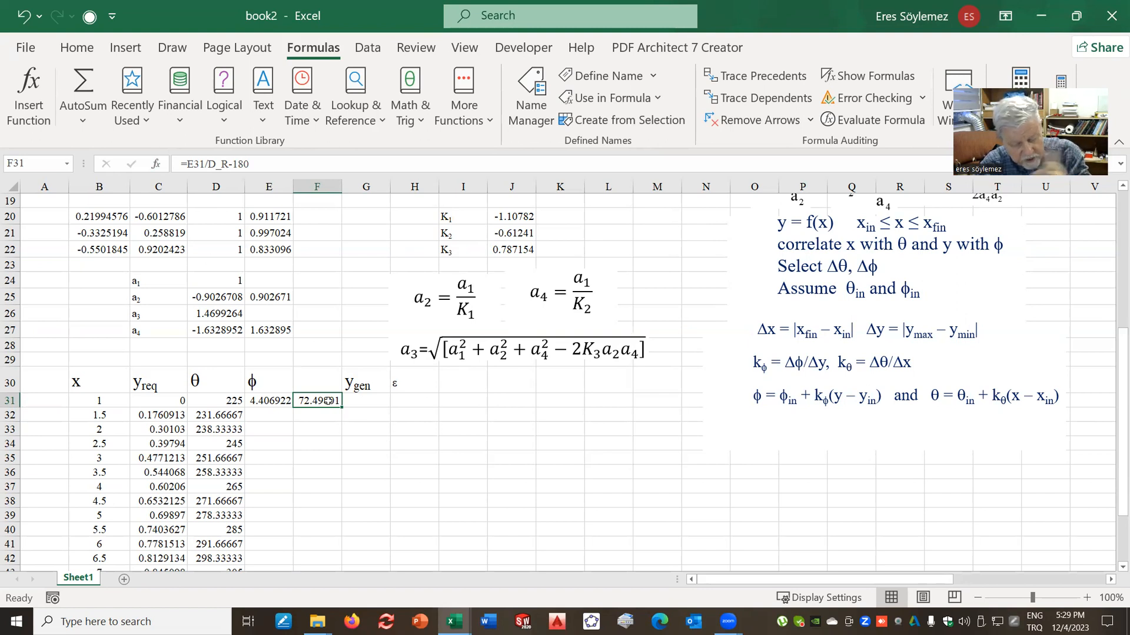
left_click(274, 401)
left_click_drag(274, 401, 333, 402)
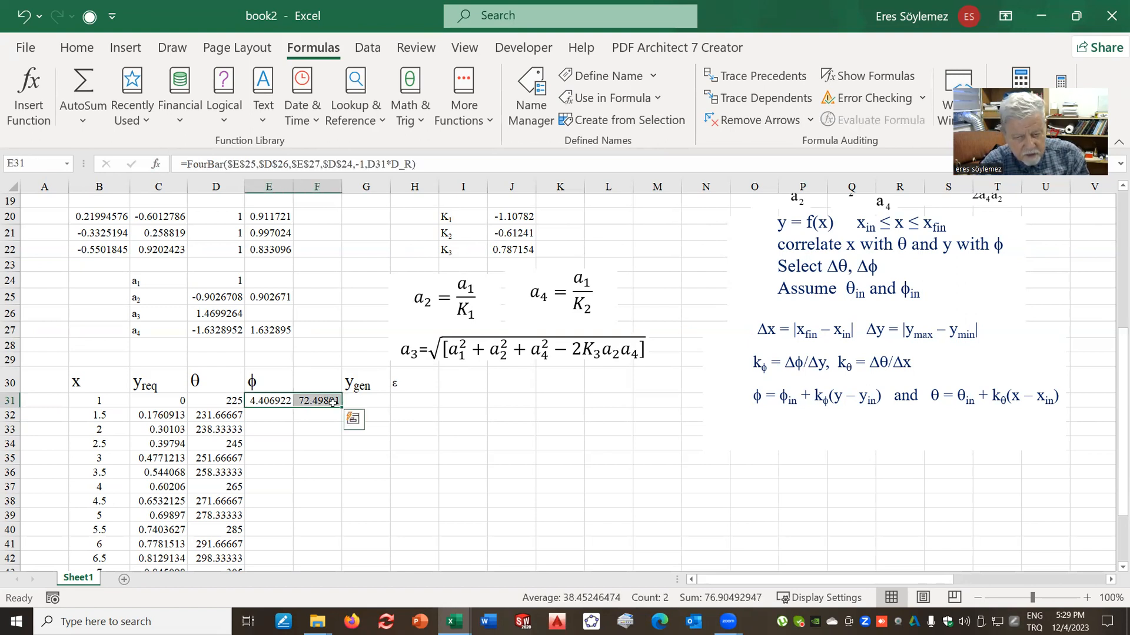
double_click(340, 407)
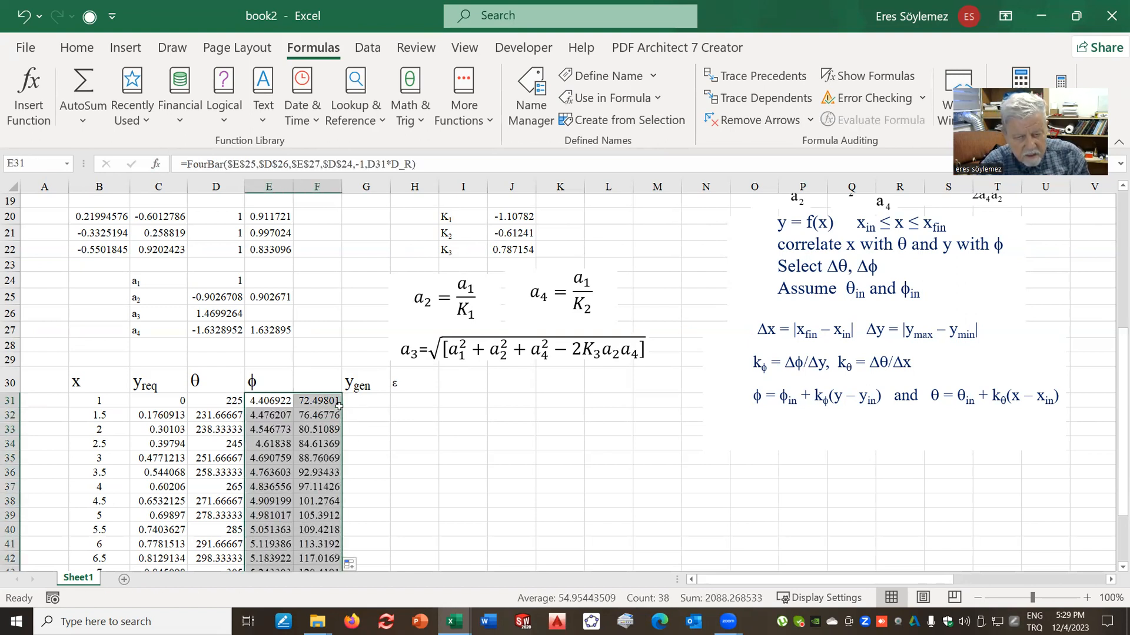
scroll(322, 447, "down", 3)
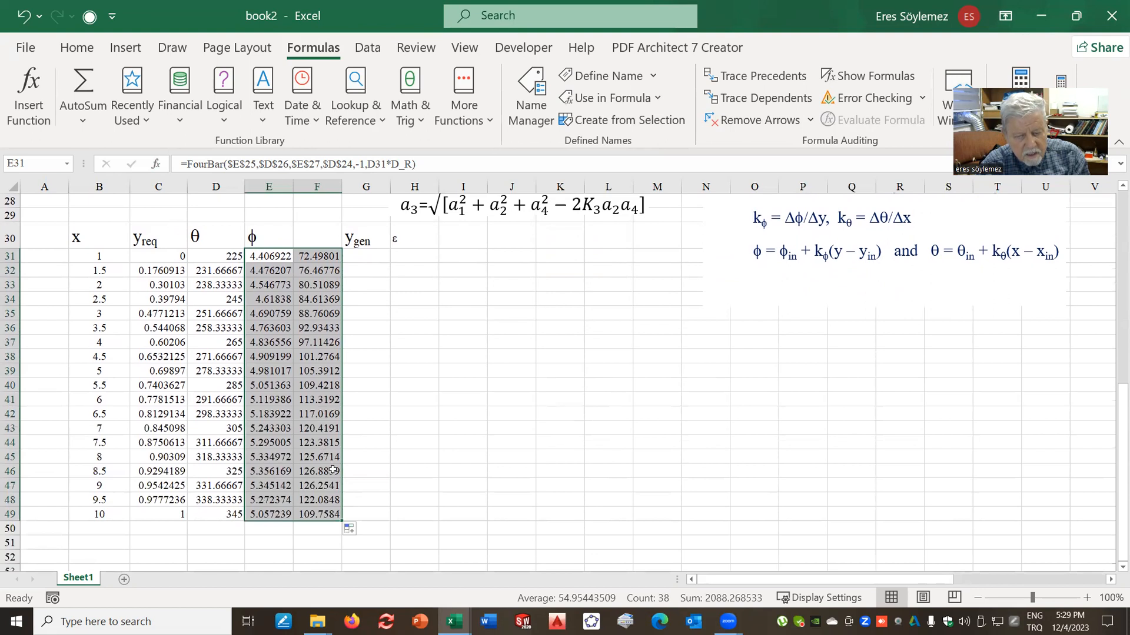
left_click(326, 517)
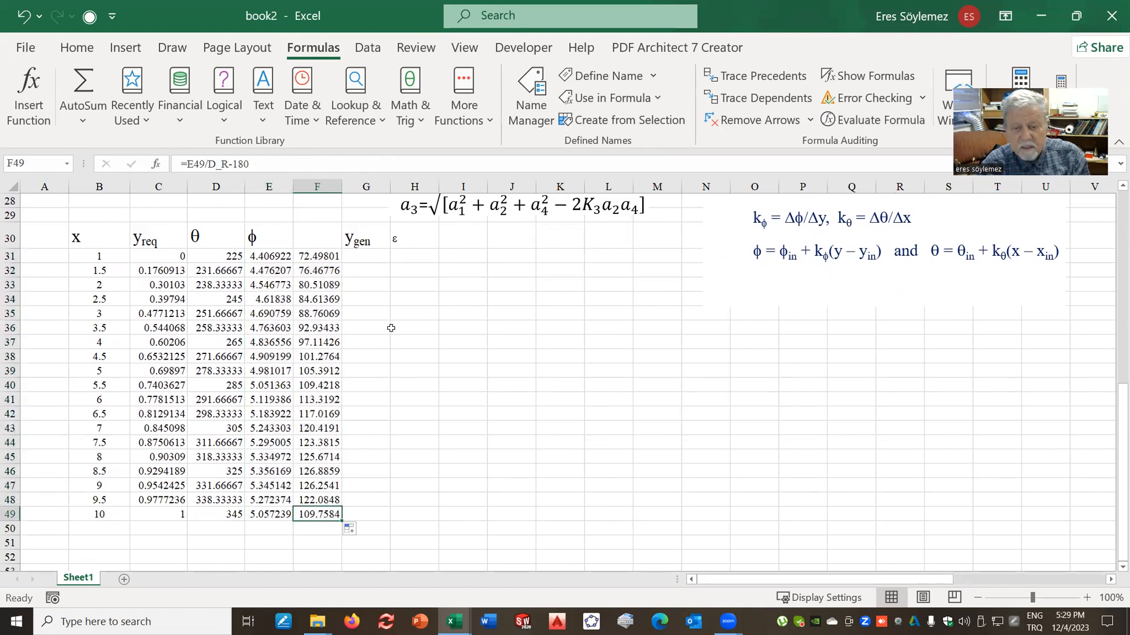
Enter the generated y formula =1/$L$12*(F31-$C$12) in cell G31.
left_click(368, 265)
left_click(365, 256)
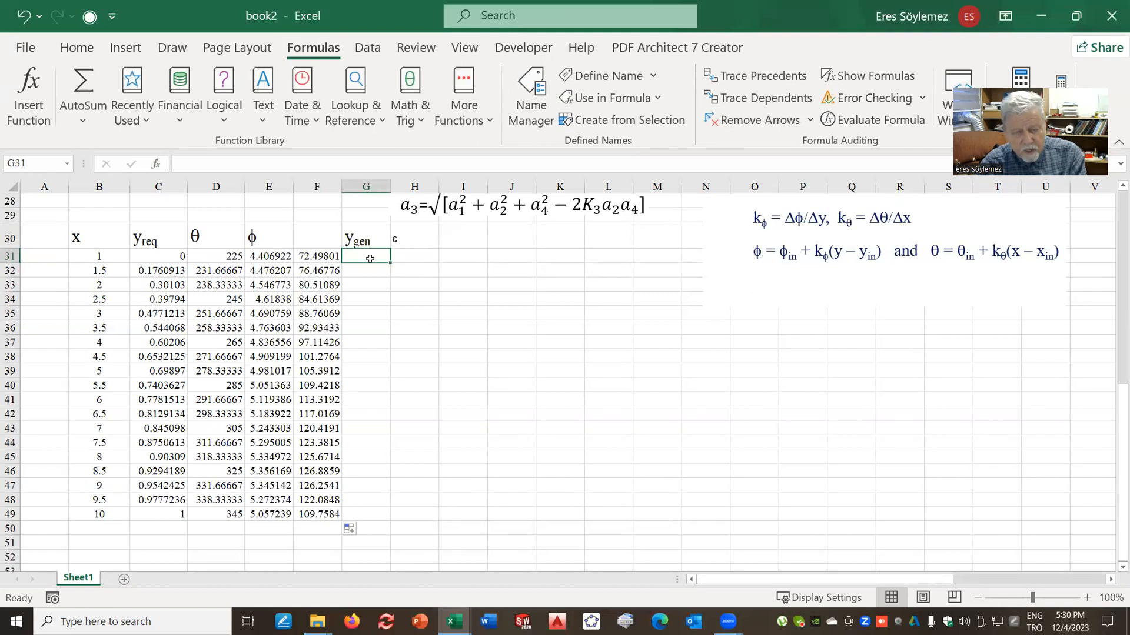
type("=")
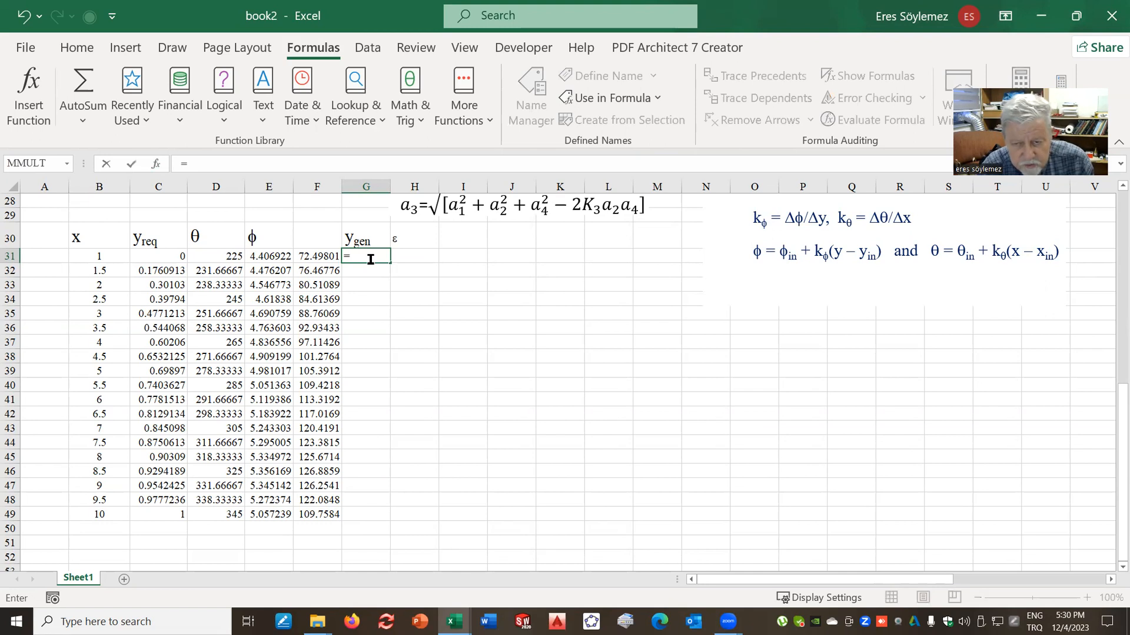
scroll(706, 350, "up", 6)
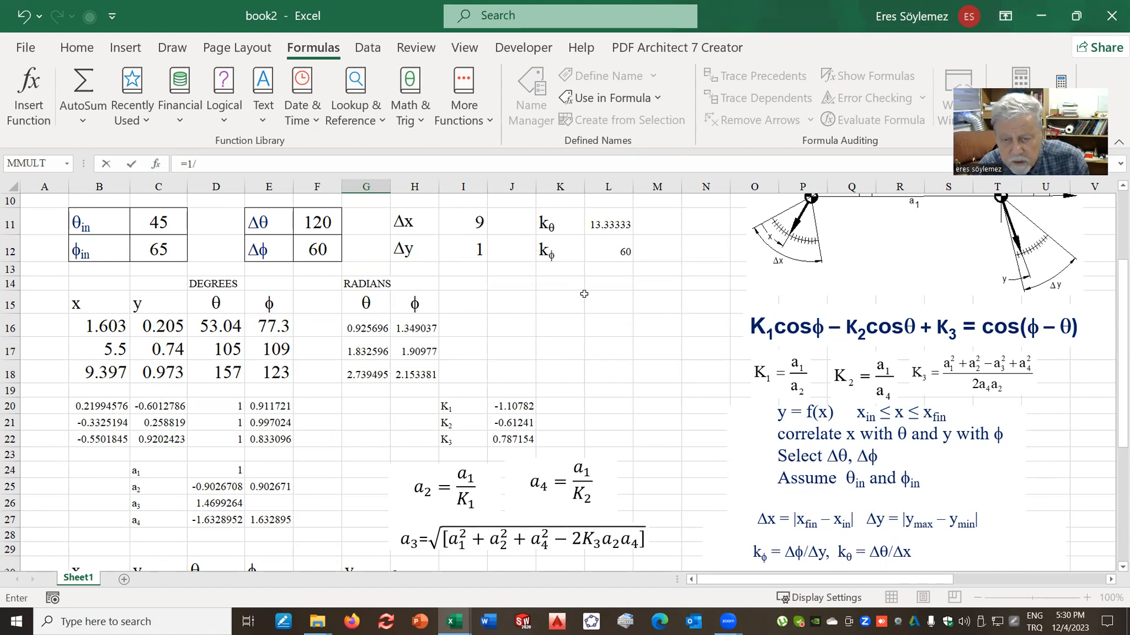
left_click(610, 250)
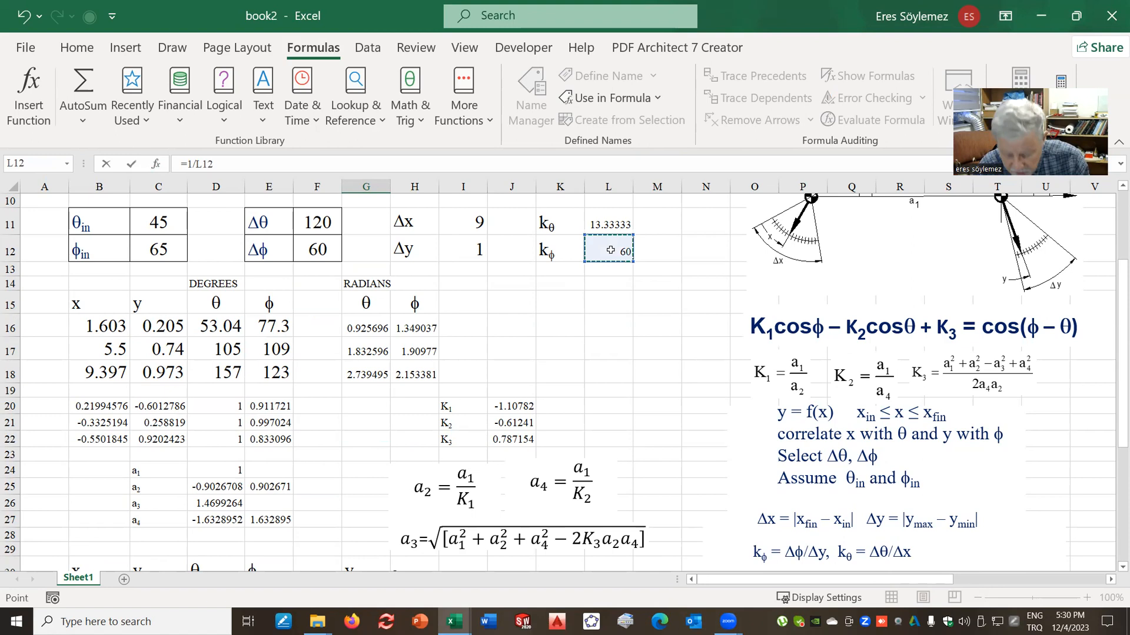
key("F4")
scroll(617, 259, "down", 3)
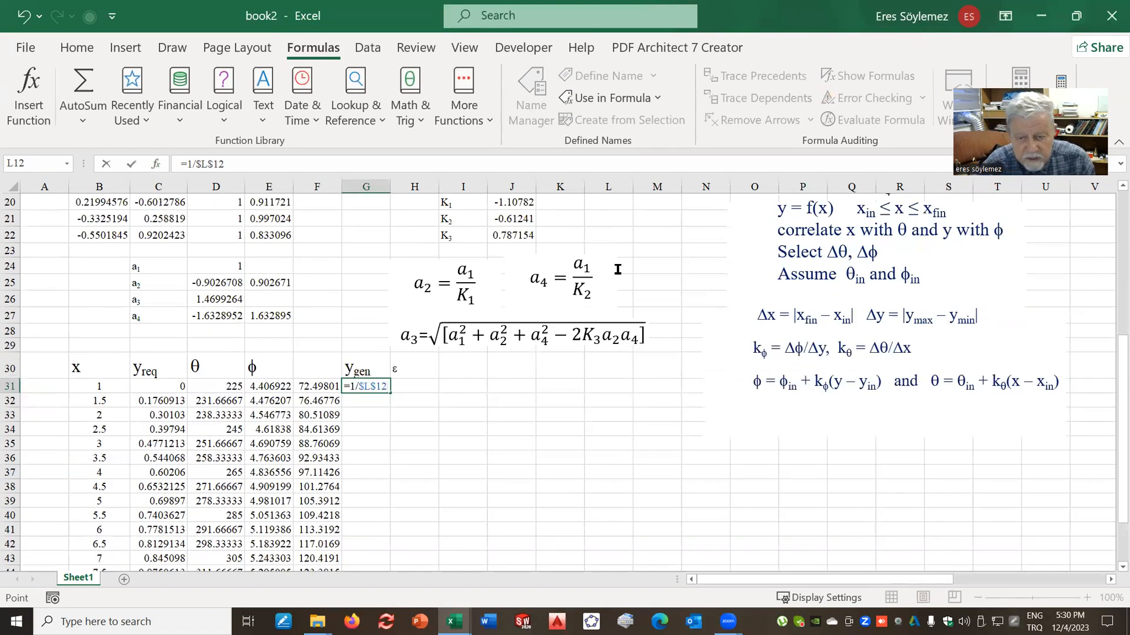
type("*")
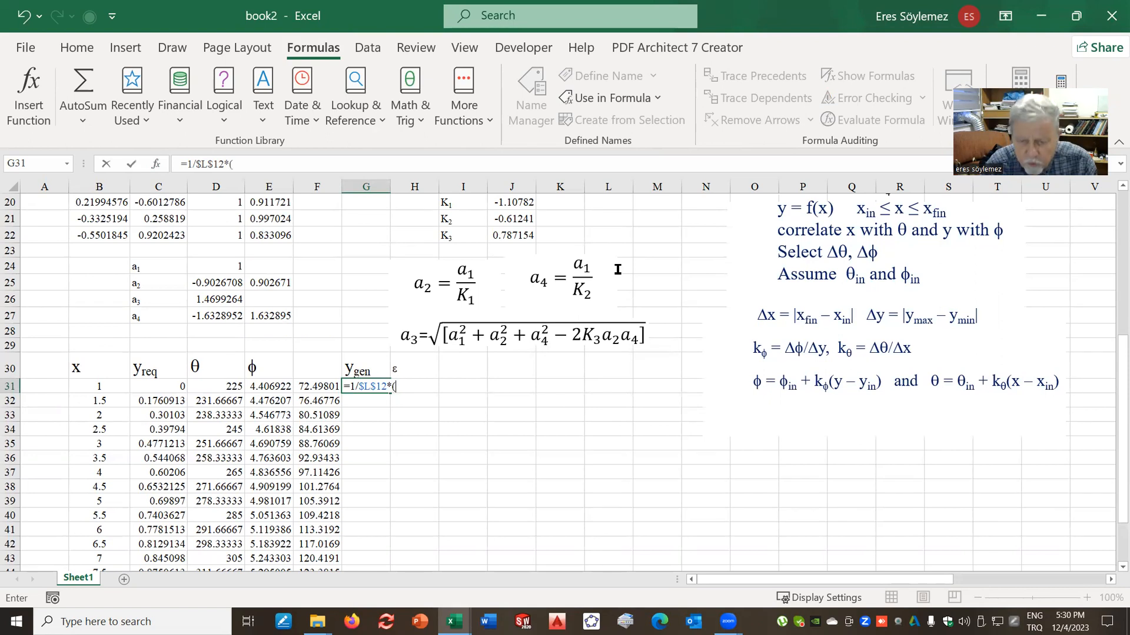
left_click(314, 387)
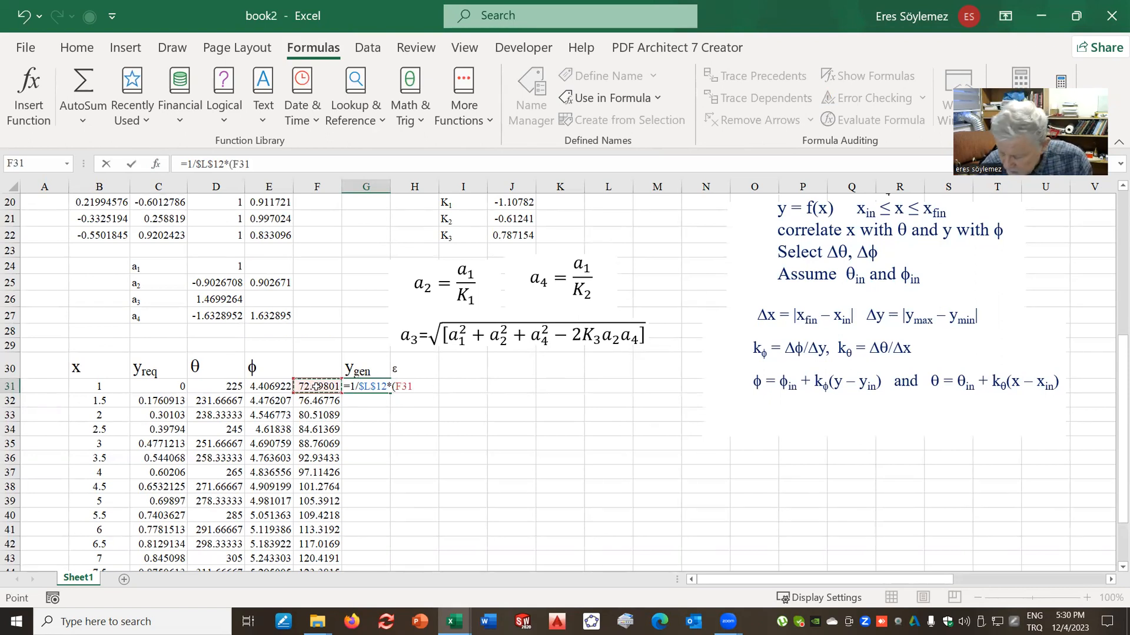
type("-")
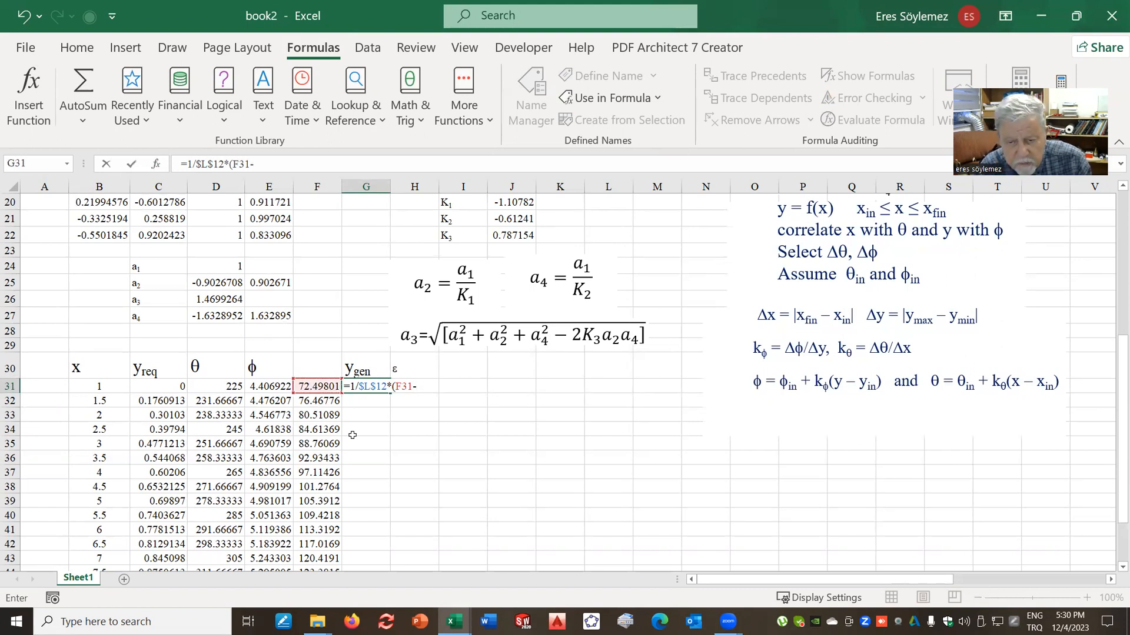
scroll(12, 456, "up", 5)
scroll(12, 456, "up", 1)
left_click(149, 351)
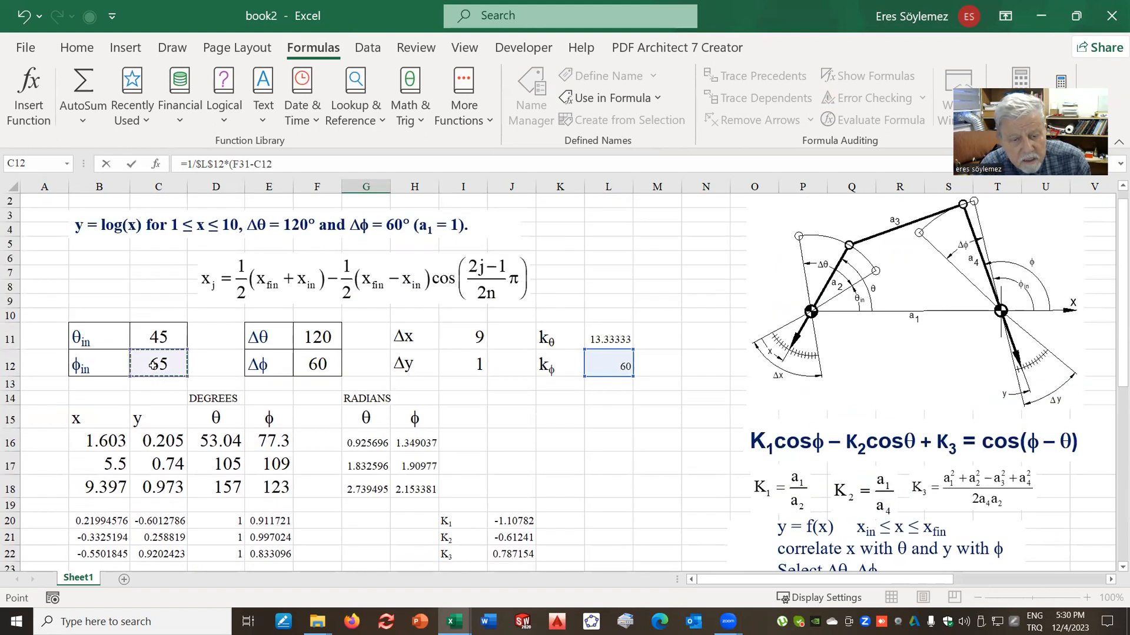
scroll(149, 352, "down", 6)
key("F4")
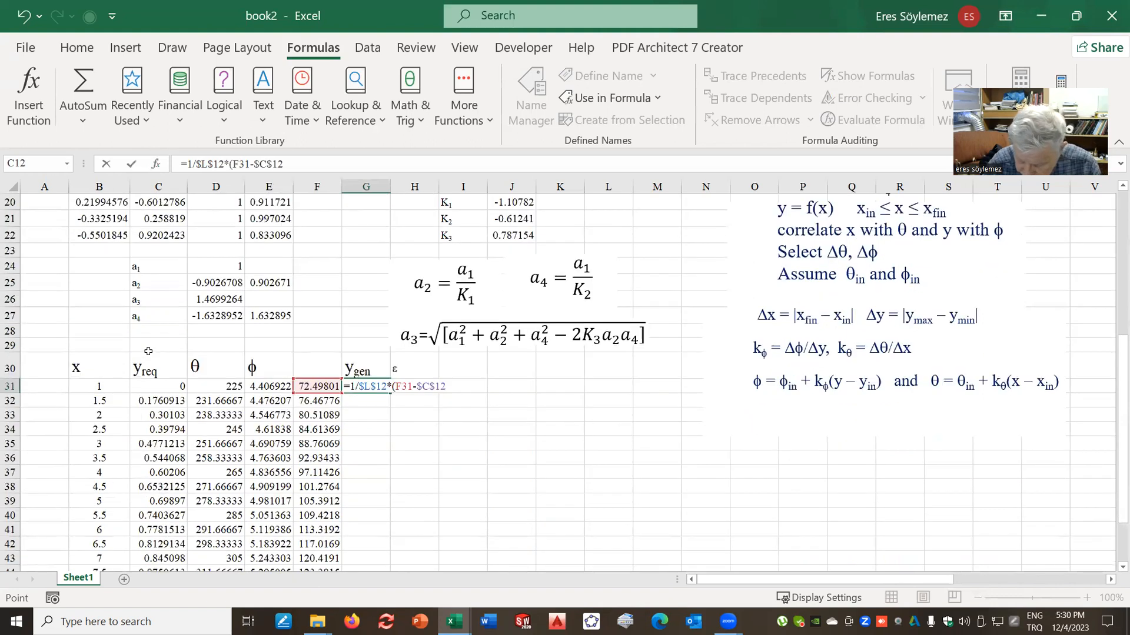
type(")")
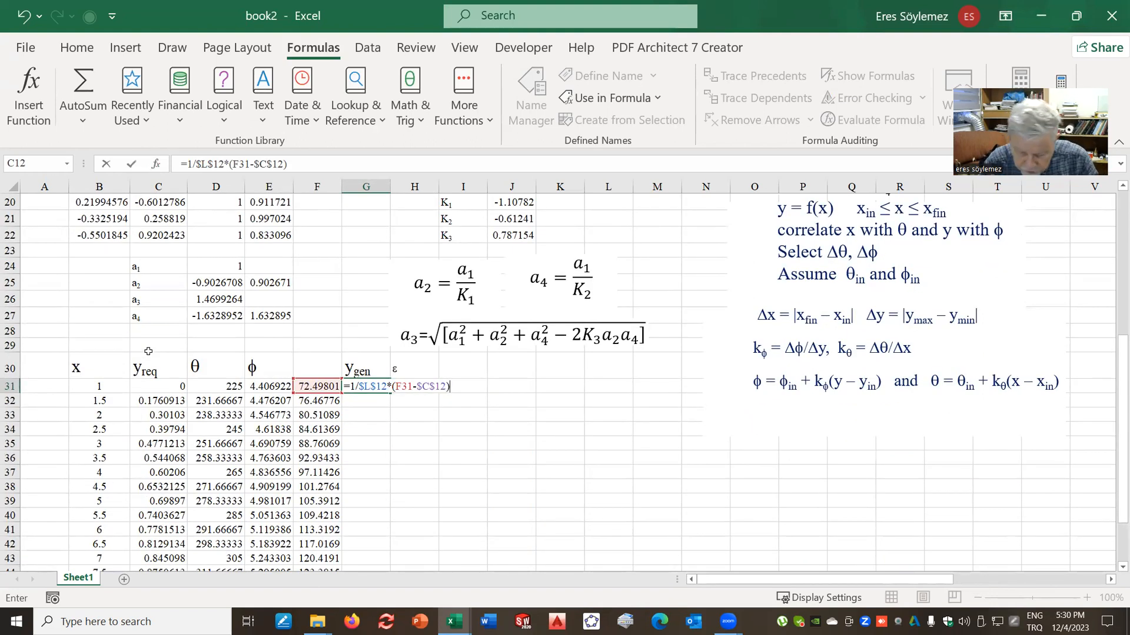
key("Return")
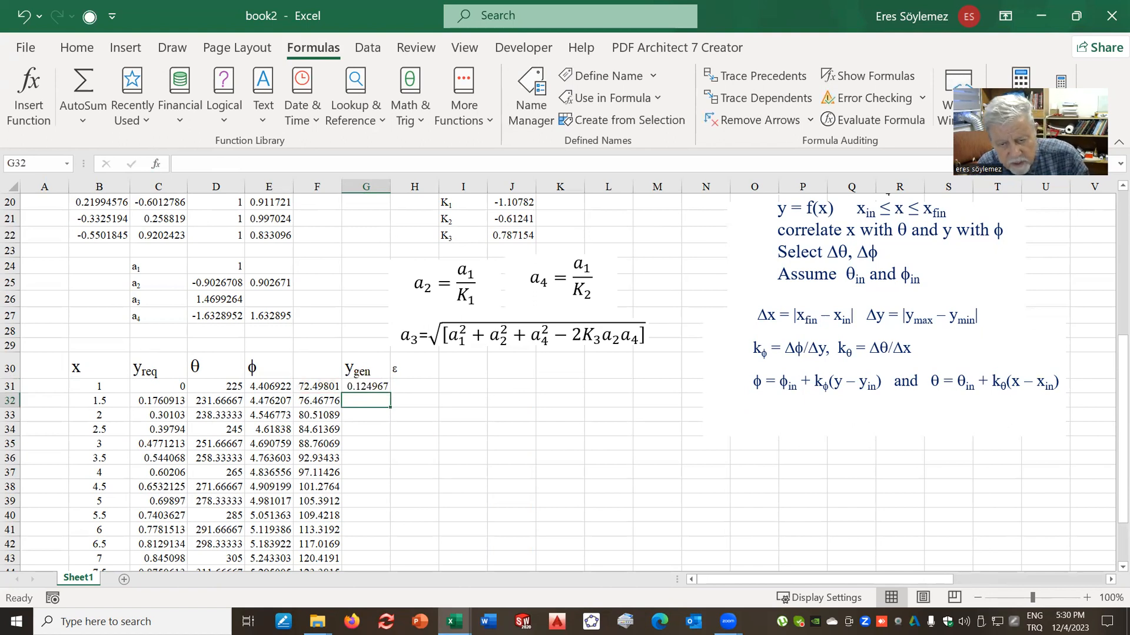
Fill the generated y formula from G31 down to G49.
left_click(368, 379)
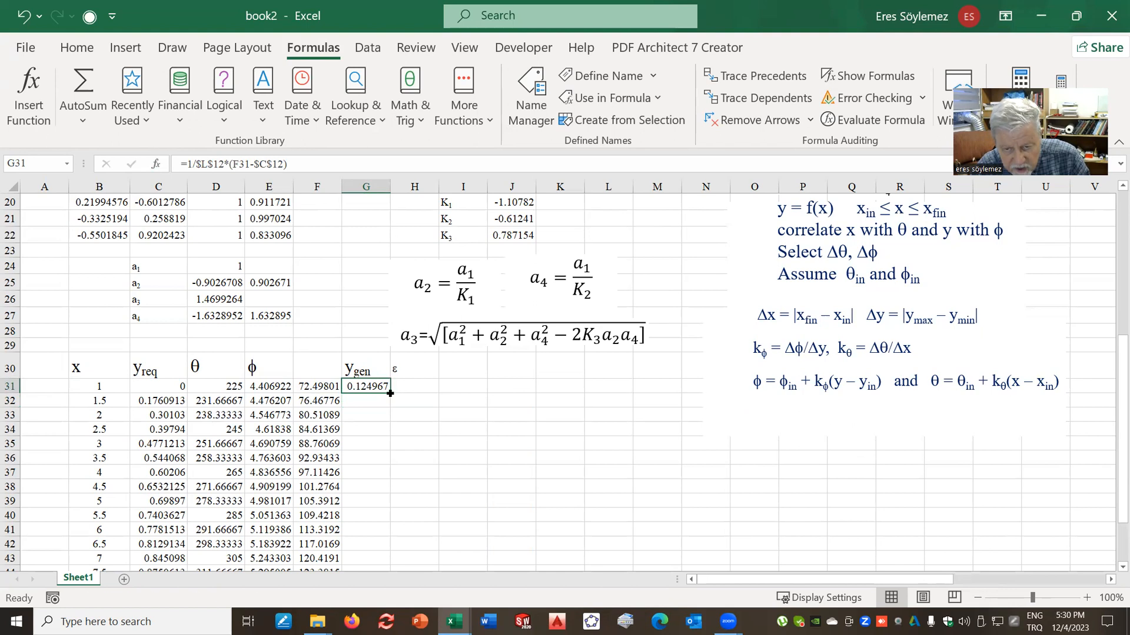
double_click(390, 393)
scroll(366, 430, "down", 3)
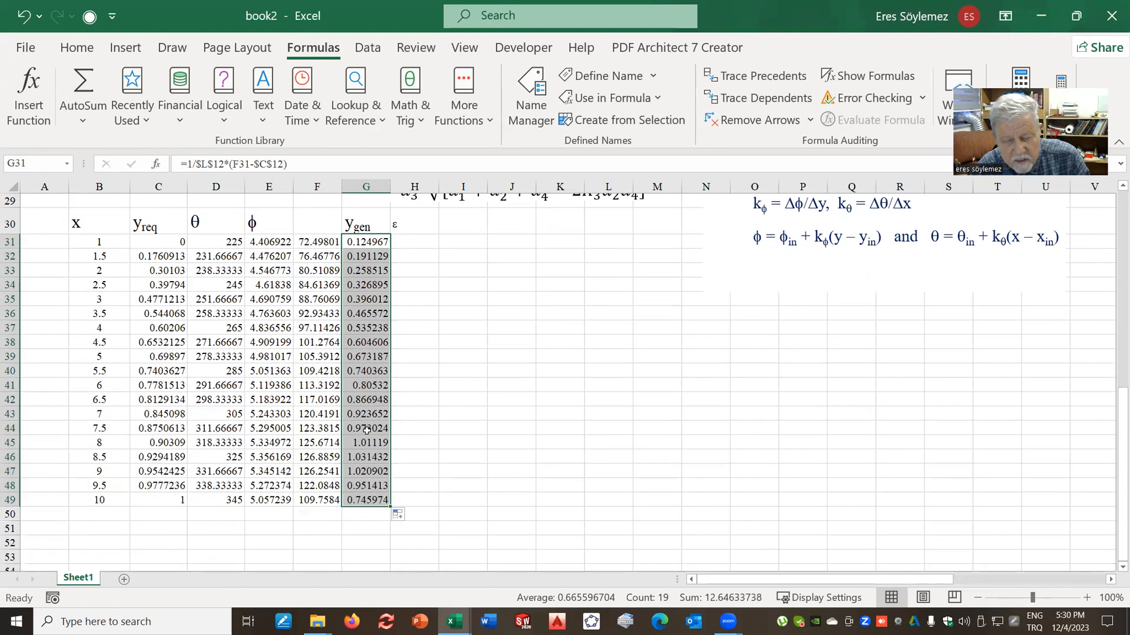
Enter the error formula =C31-G31 in cell H31, subtracting generated y from required y.
scroll(366, 431, "up", 3)
left_click(428, 386)
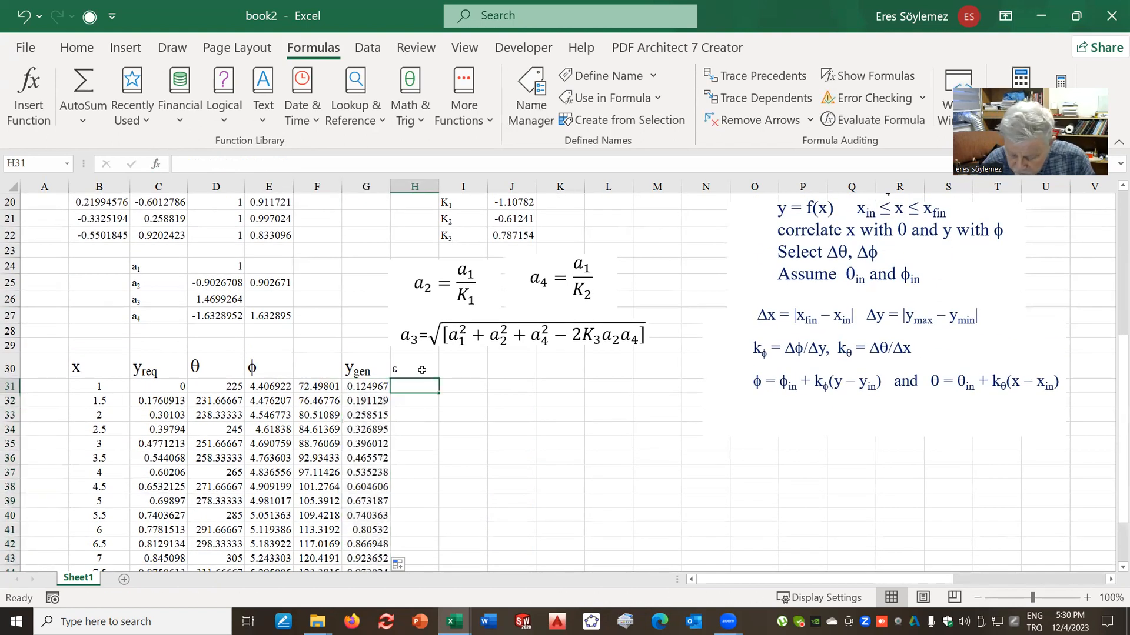
type("=")
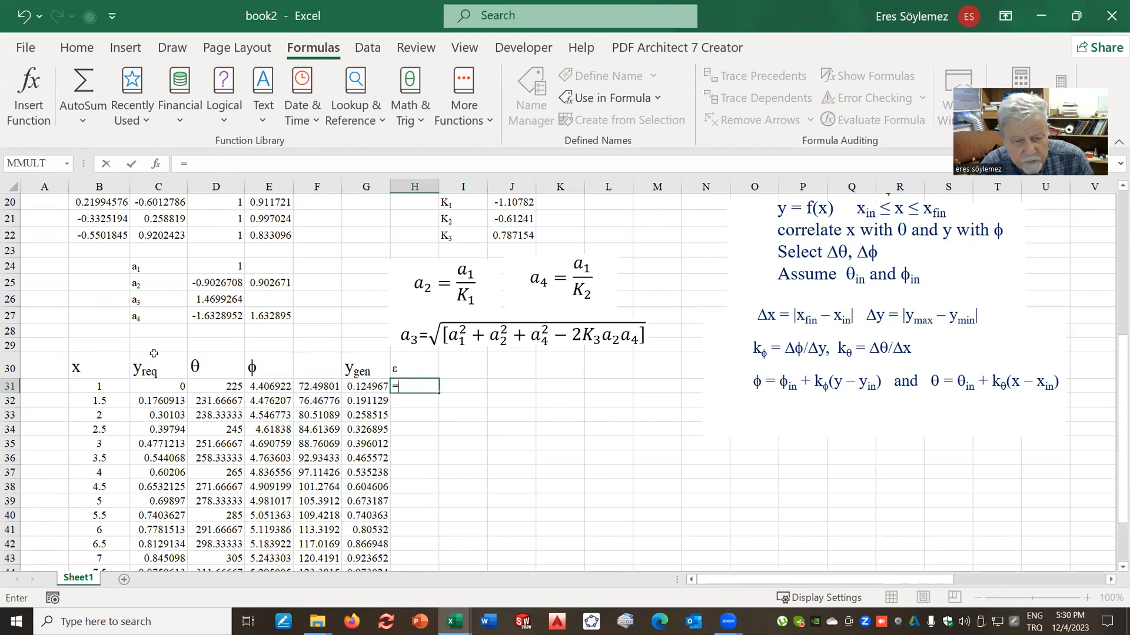
left_click(173, 386)
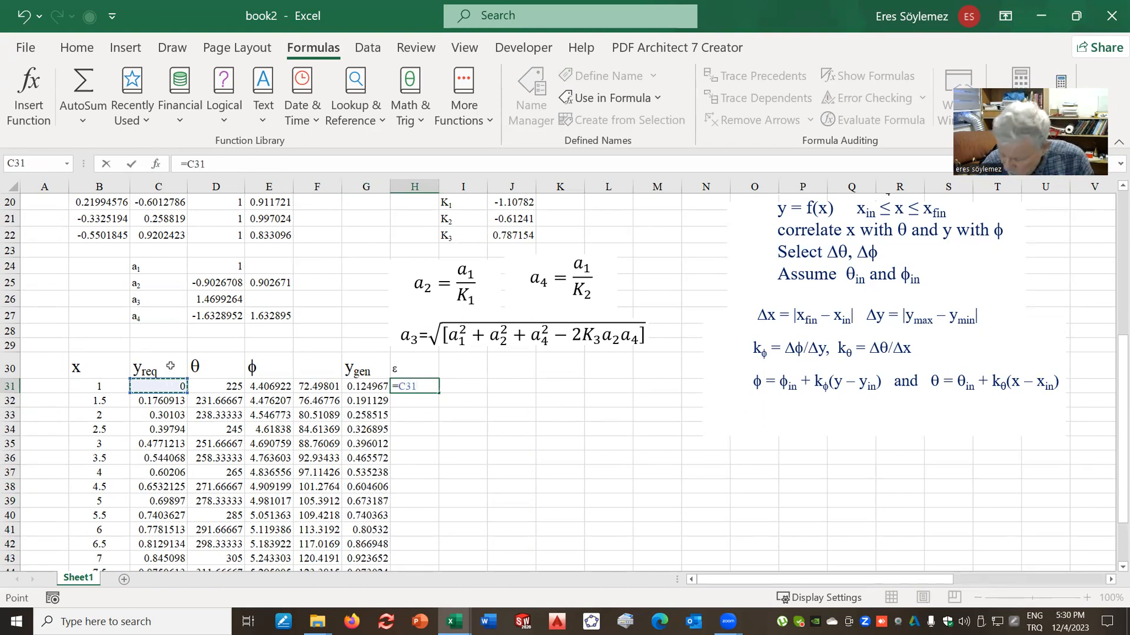
type("*")
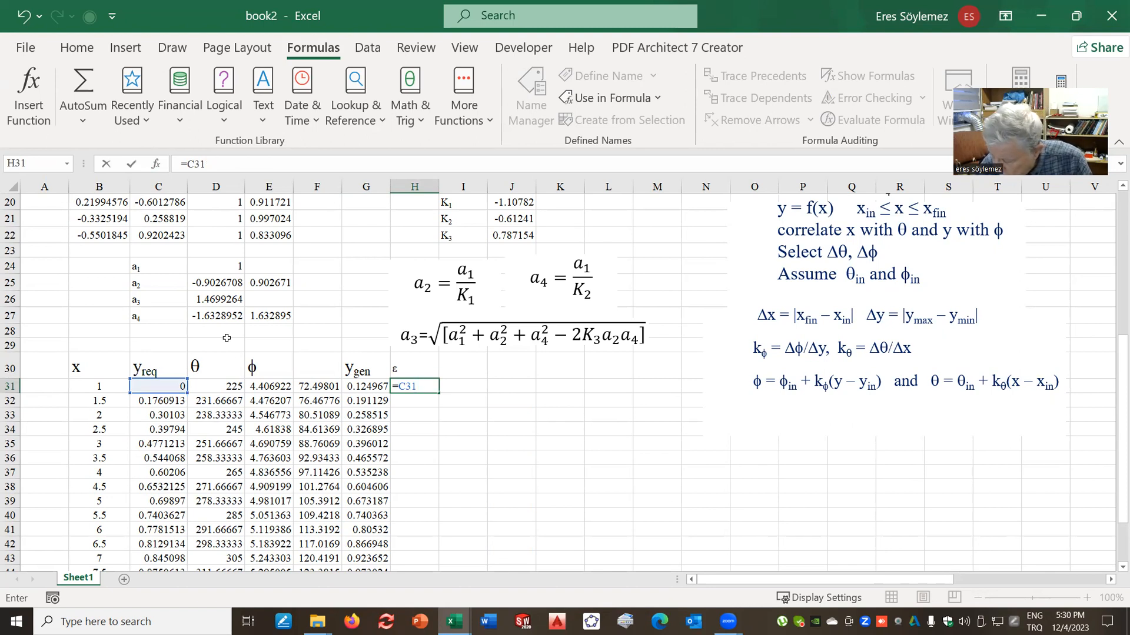
left_click(361, 385)
key("Return")
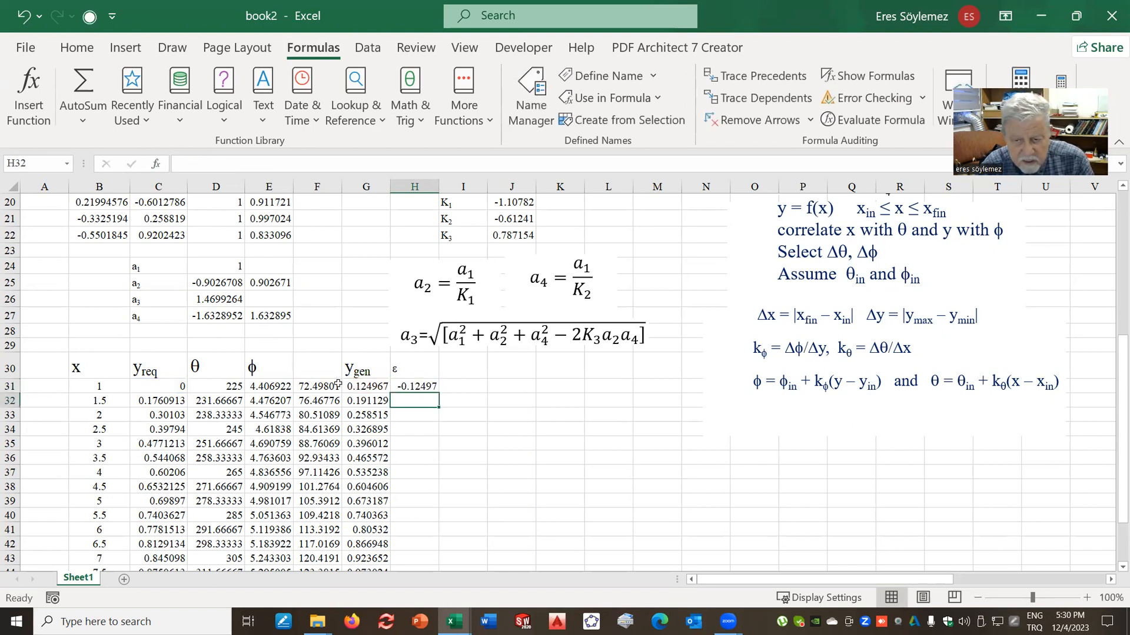
Fill the error formula from H31 down the ε column to row 49.
left_click(433, 387)
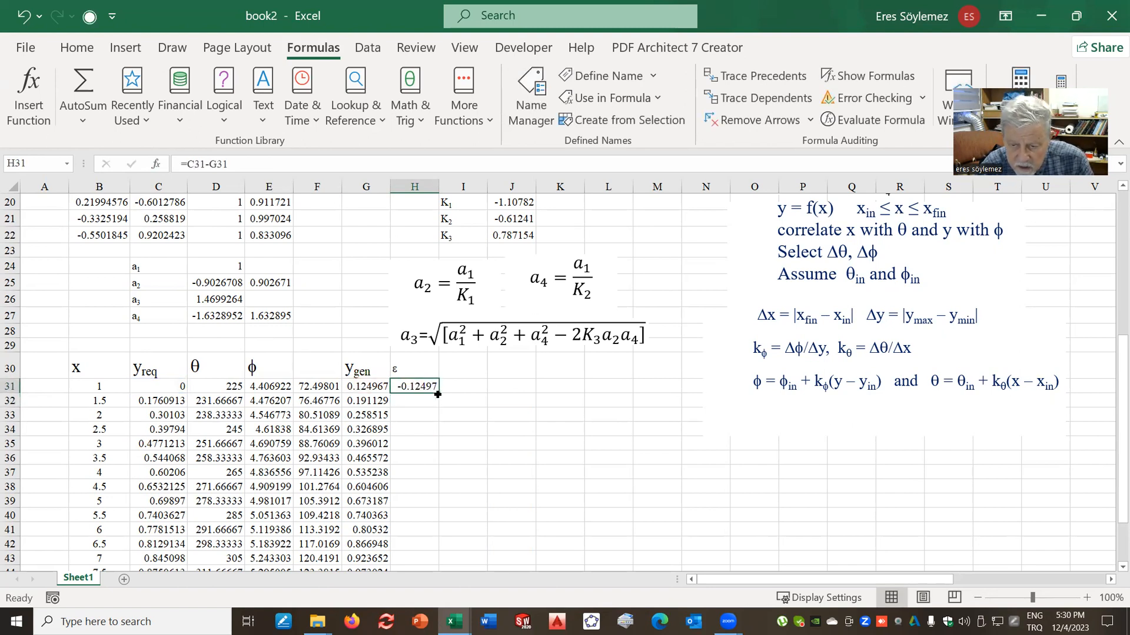
double_click(439, 392)
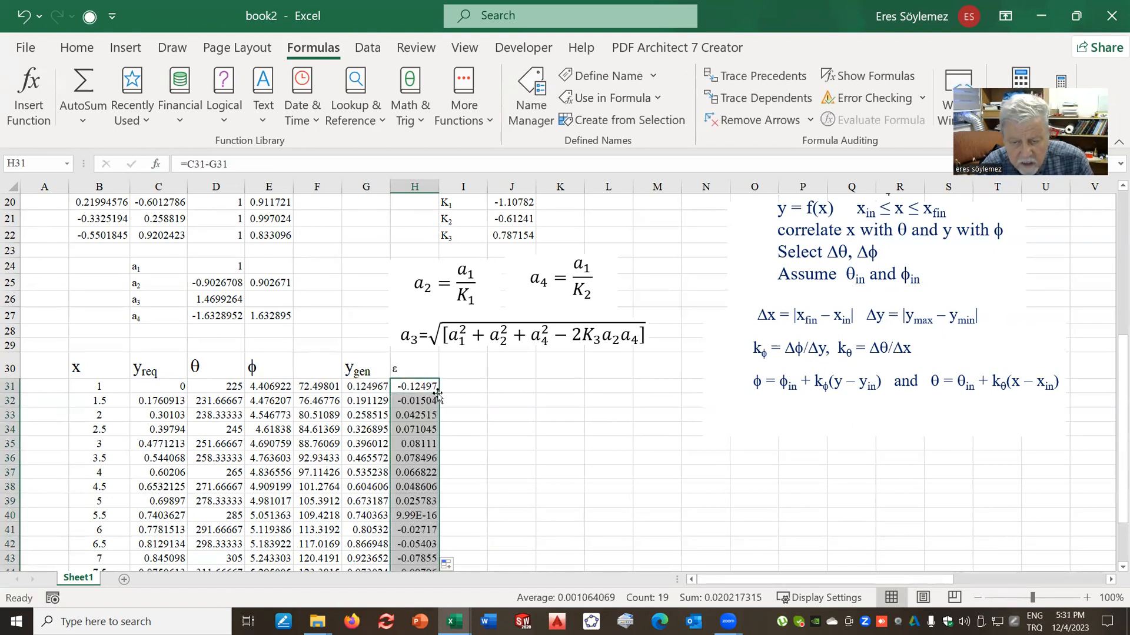
left_click(495, 430)
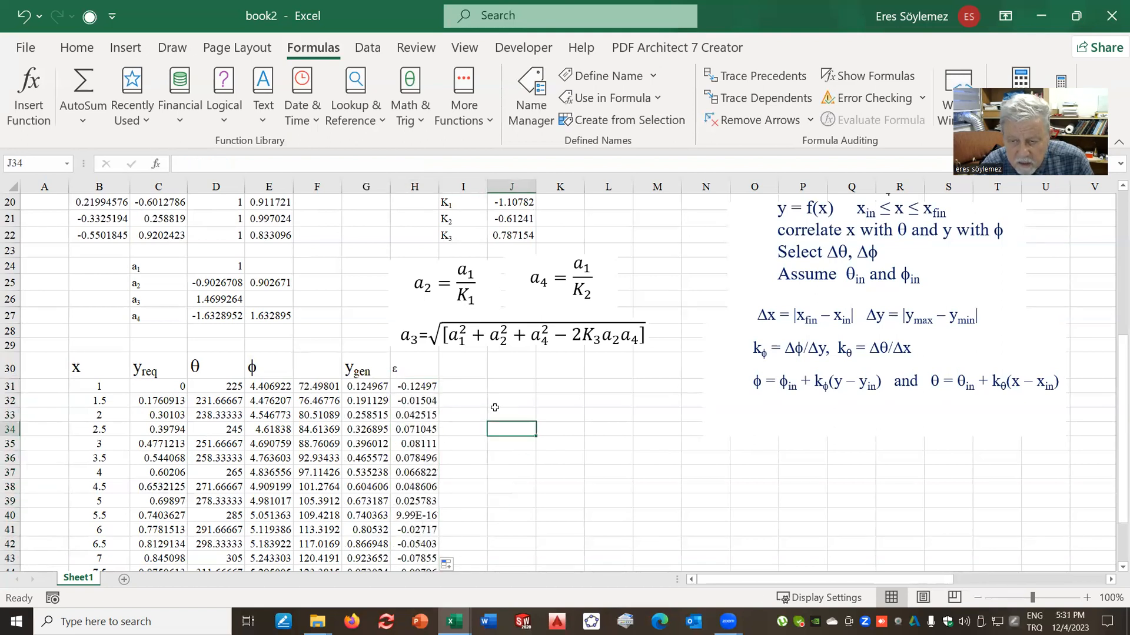
Move the a₃, a₄ and a₂ equation boxes away from the table to the empty area below the kφ and φ equations.
left_click(501, 328)
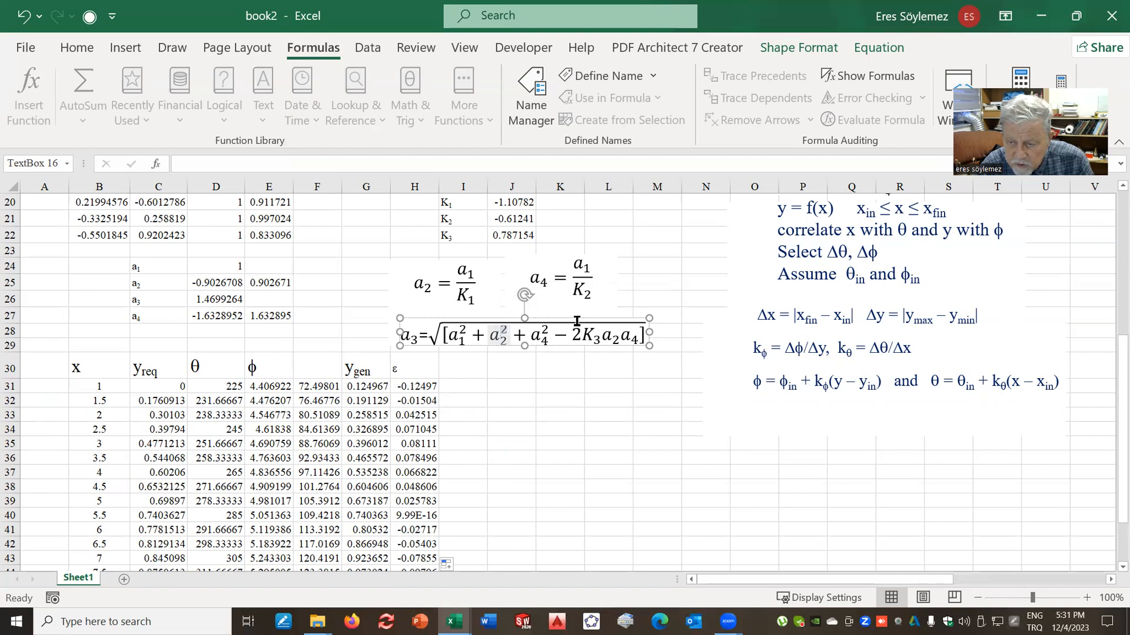
left_click_drag(572, 318, 1115, 470)
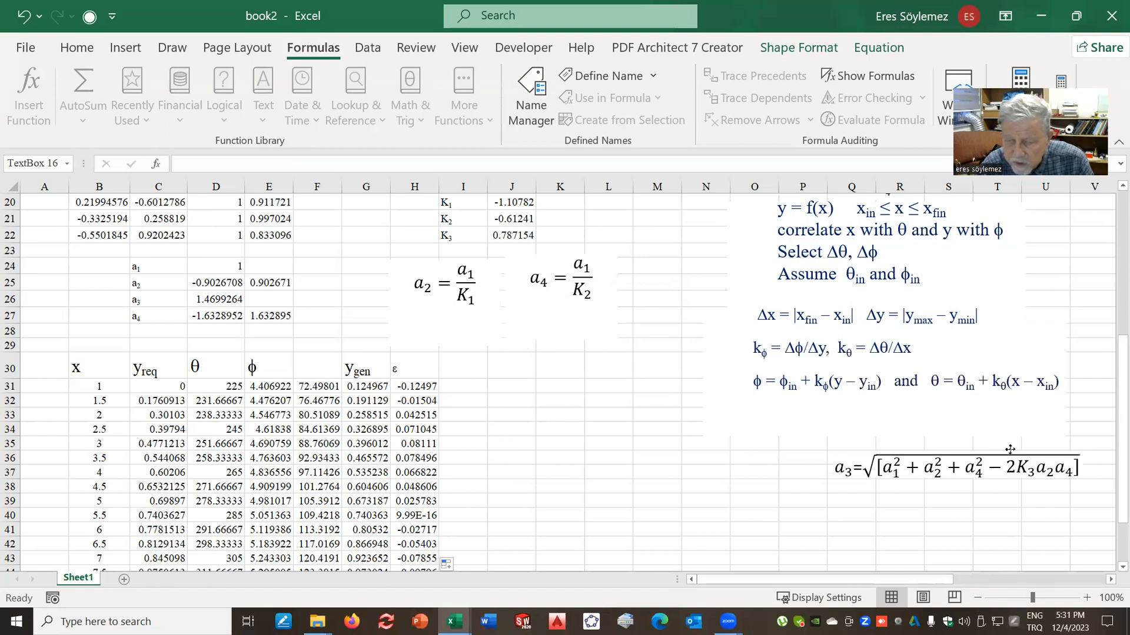
left_click(581, 259)
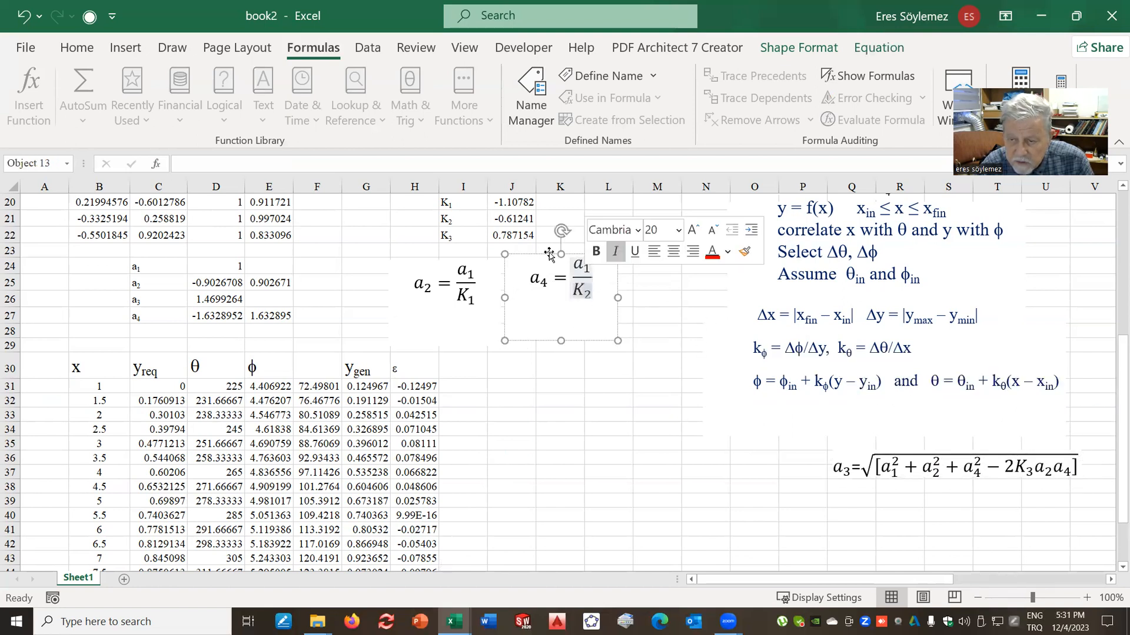
left_click_drag(551, 253, 877, 491)
left_click(467, 269)
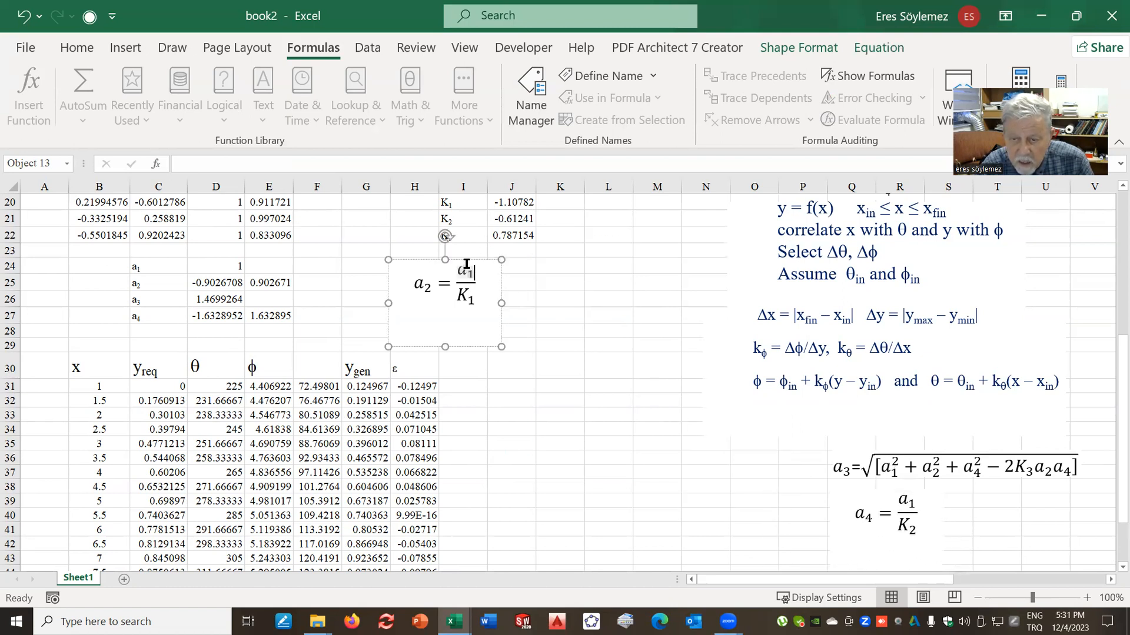
left_click_drag(468, 269, 1038, 494)
Insert a scatter chart with lines and no markers from the table containing H31.
left_click(436, 387)
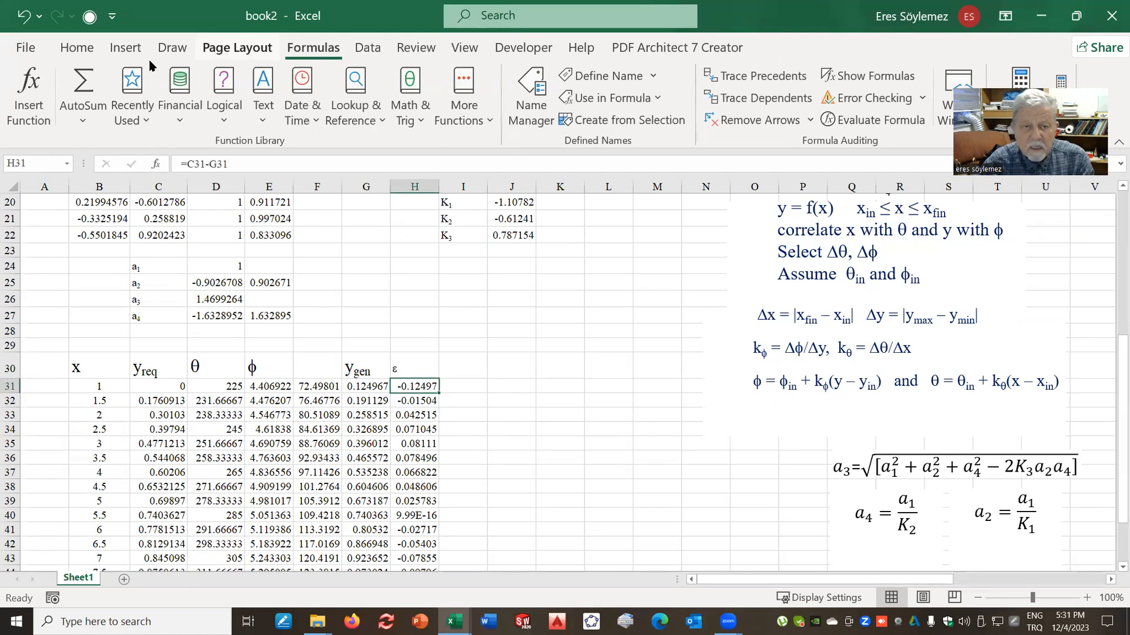
left_click(79, 47)
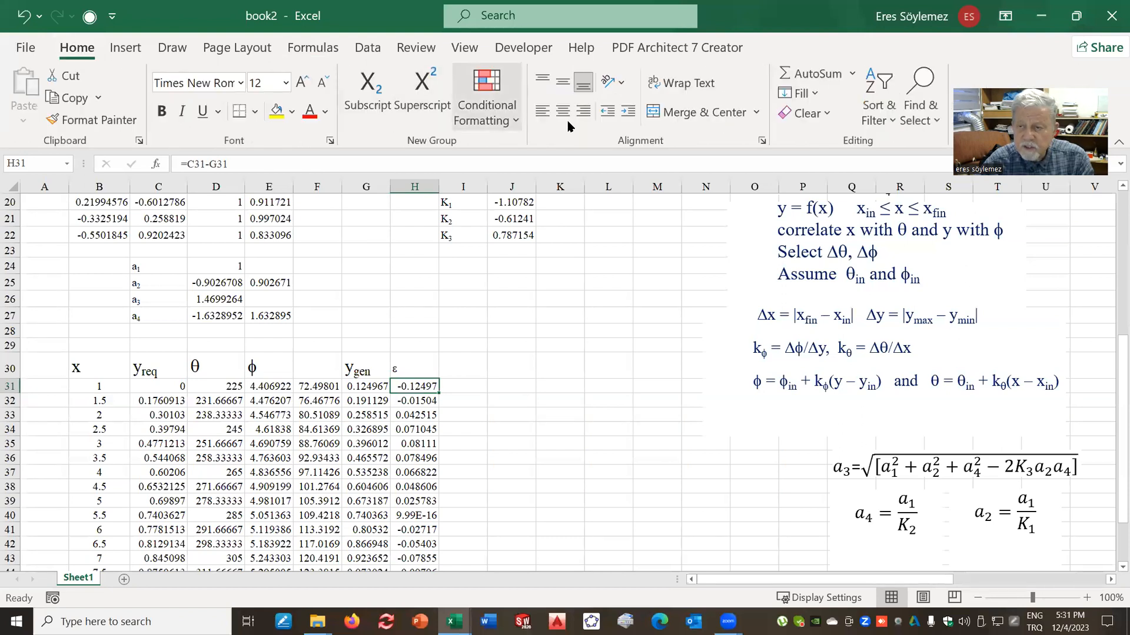
left_click(125, 47)
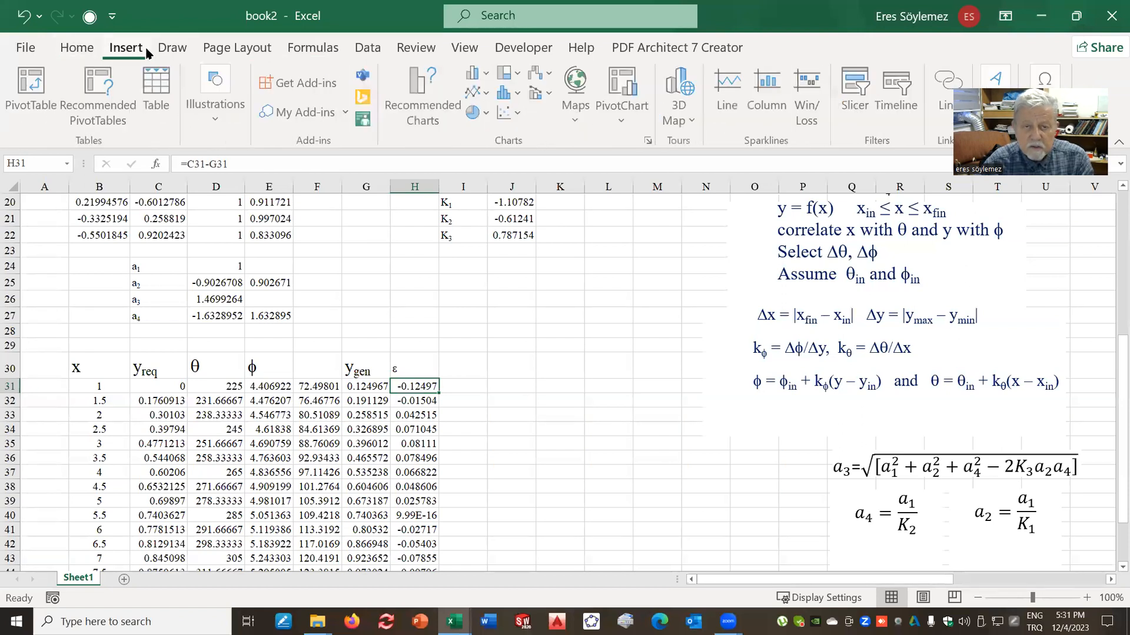
left_click(509, 112)
left_click(620, 176)
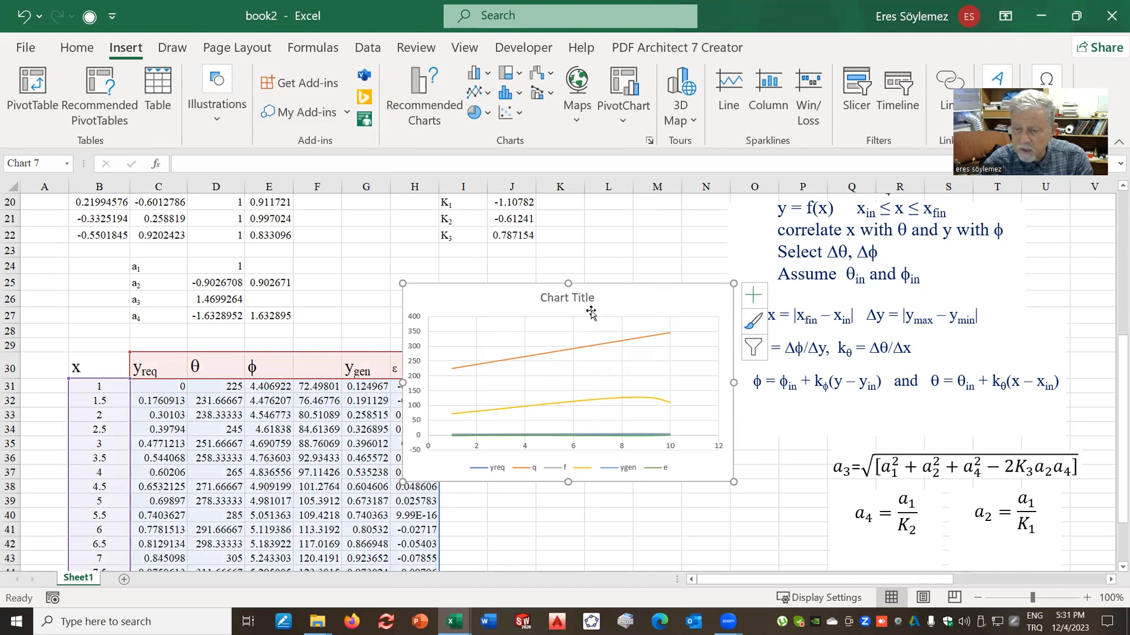
Remove all the automatically added series from the chart's data source.
left_click(606, 327)
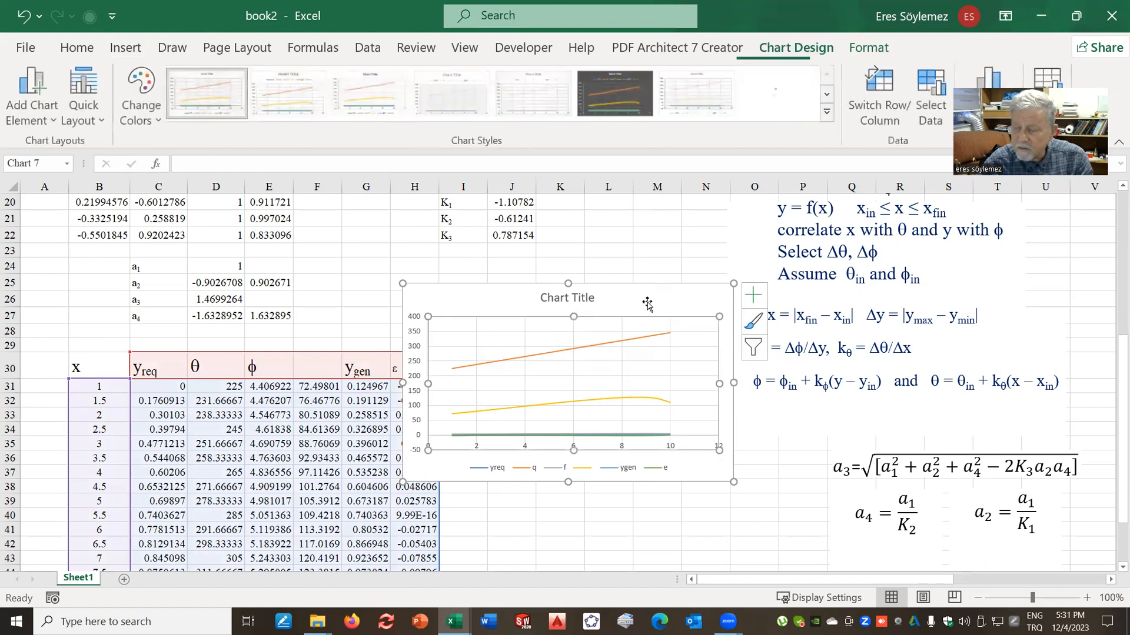
left_click(922, 88)
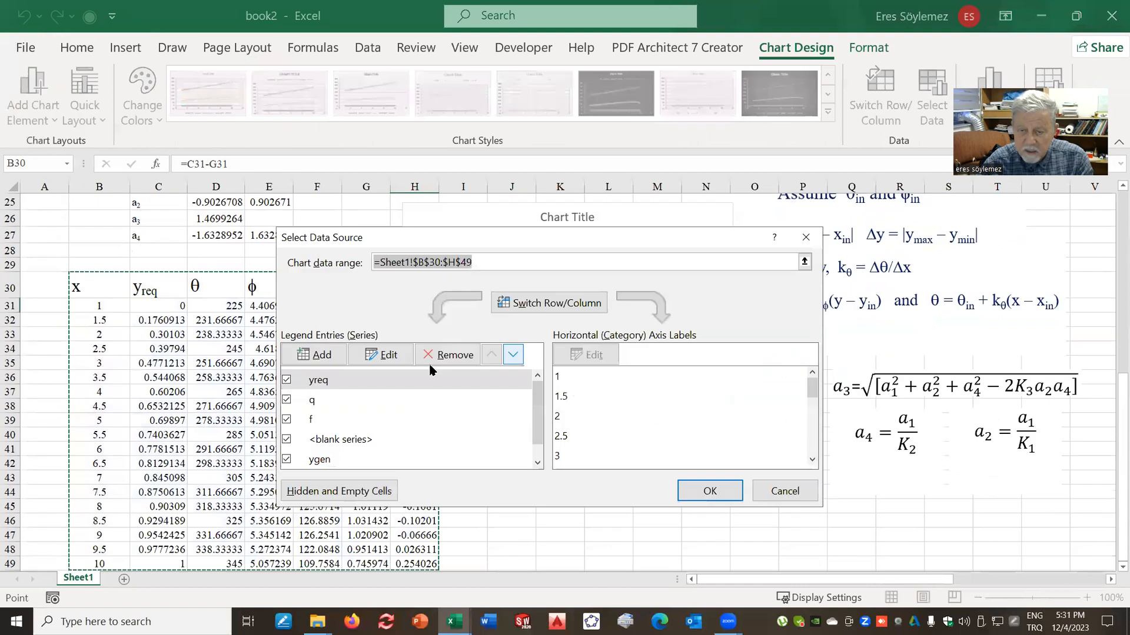
left_click(443, 355)
left_click(442, 355)
left_click(442, 355)
left_click(443, 355)
left_click(443, 354)
left_click(443, 355)
Add a series to the chart with X values from B31:B49 and Y values from the ε column, H31:H49.
left_click(324, 357)
left_click(590, 370)
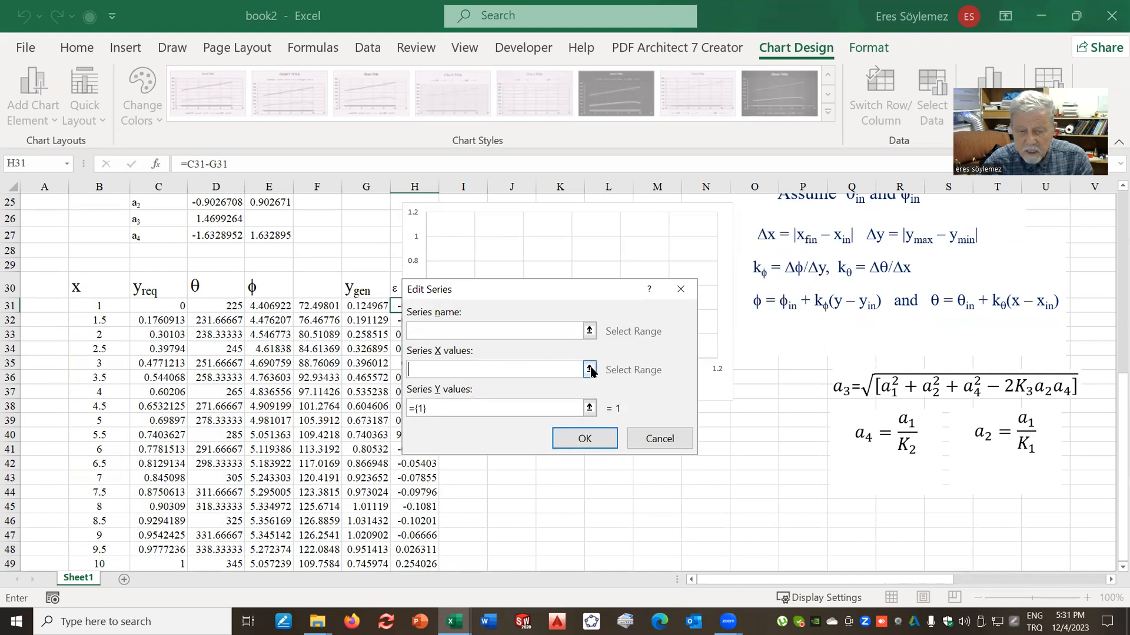
left_click(101, 307)
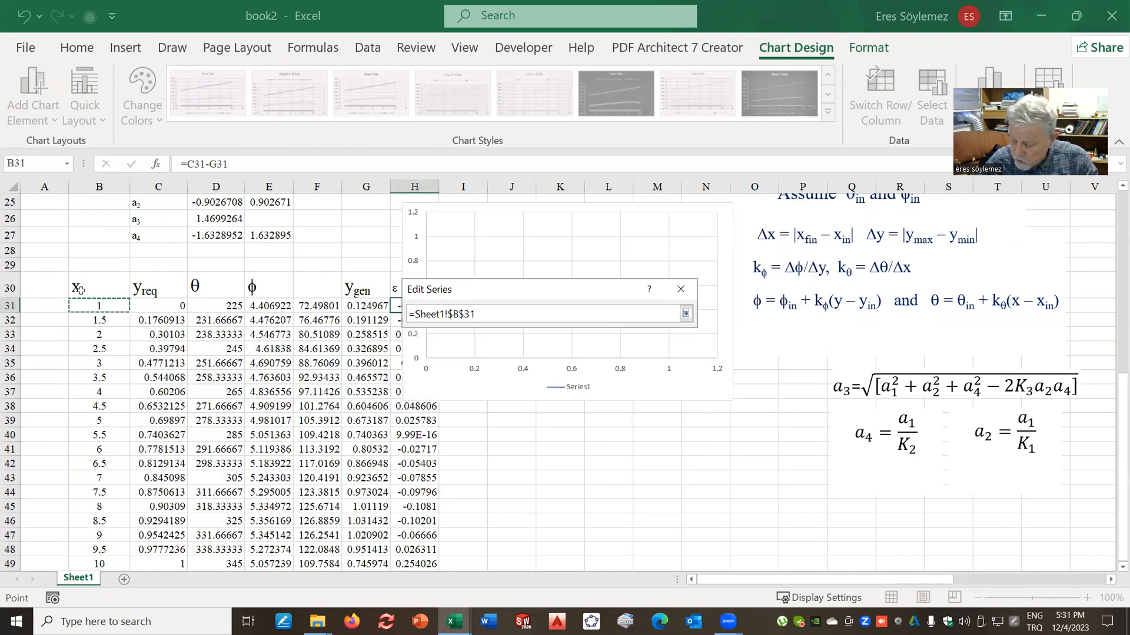
key("ctrl+shift+Down")
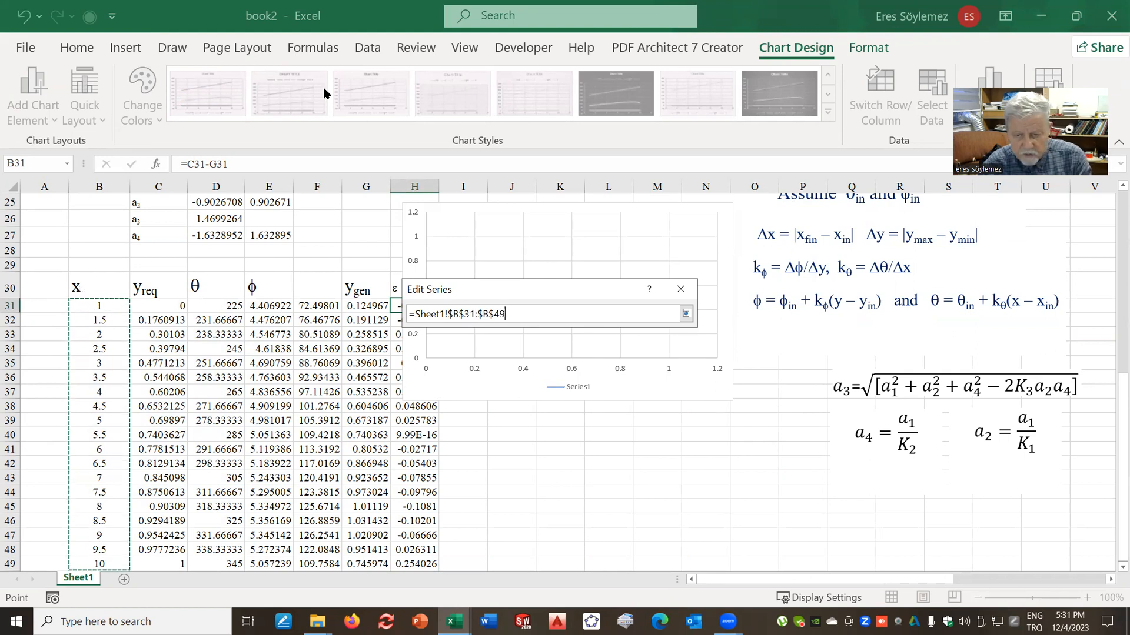
left_click(686, 314)
left_click(590, 407)
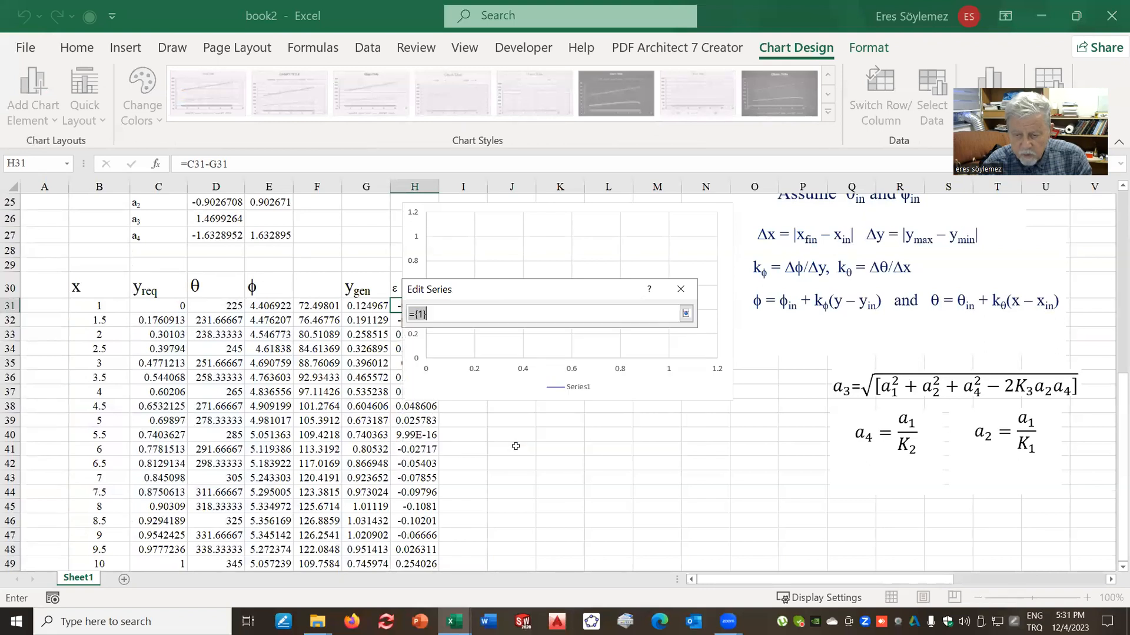
left_click_drag(418, 561, 395, 304)
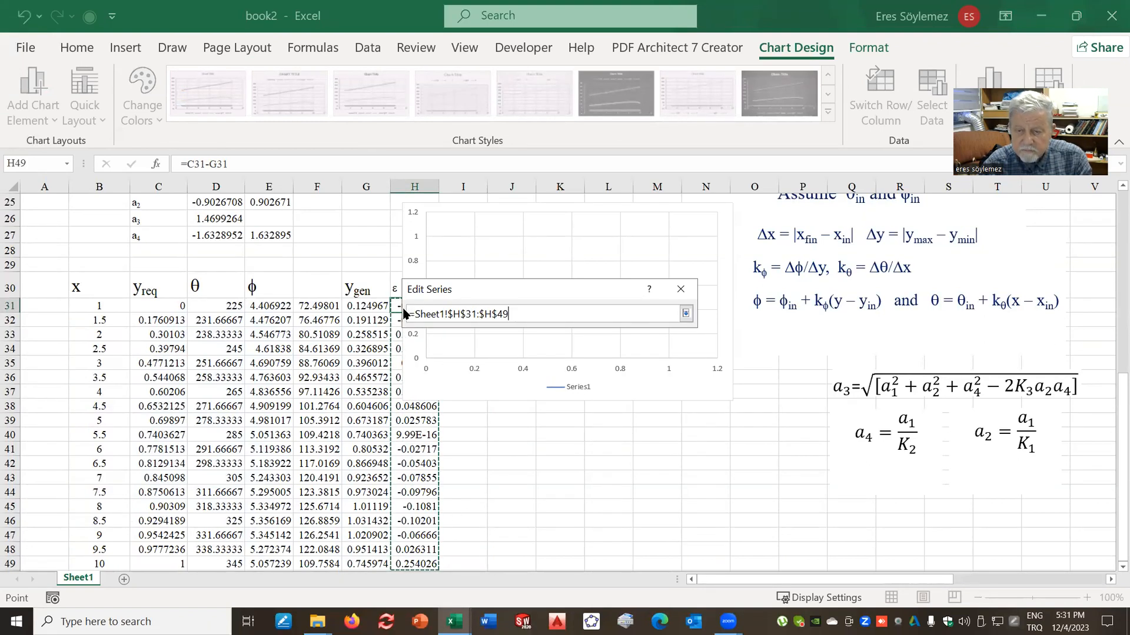
left_click(686, 314)
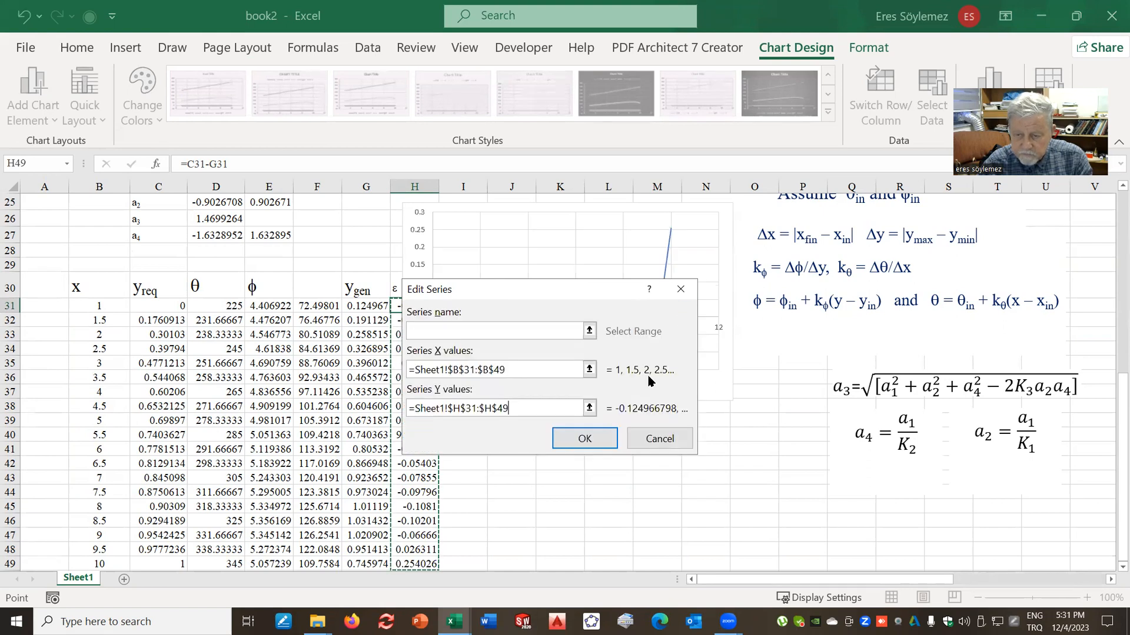
left_click(600, 438)
left_click(710, 492)
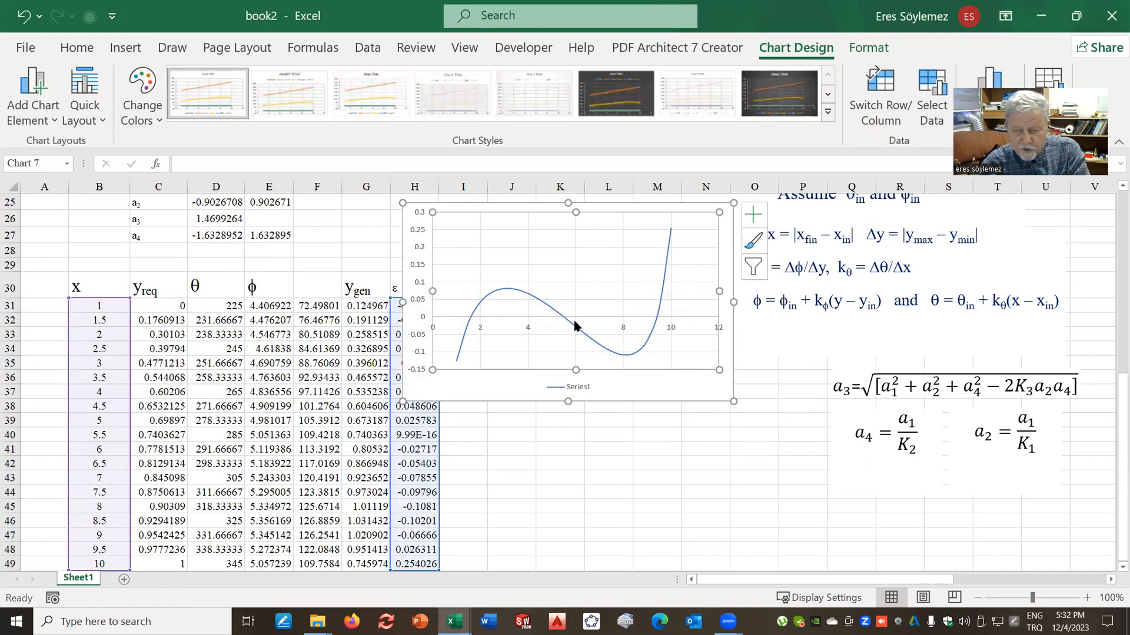
Set the chart's horizontal axis bounds to minimum 1 and maximum 10, and move the chart clear of the ε column.
mouse_move(658, 321)
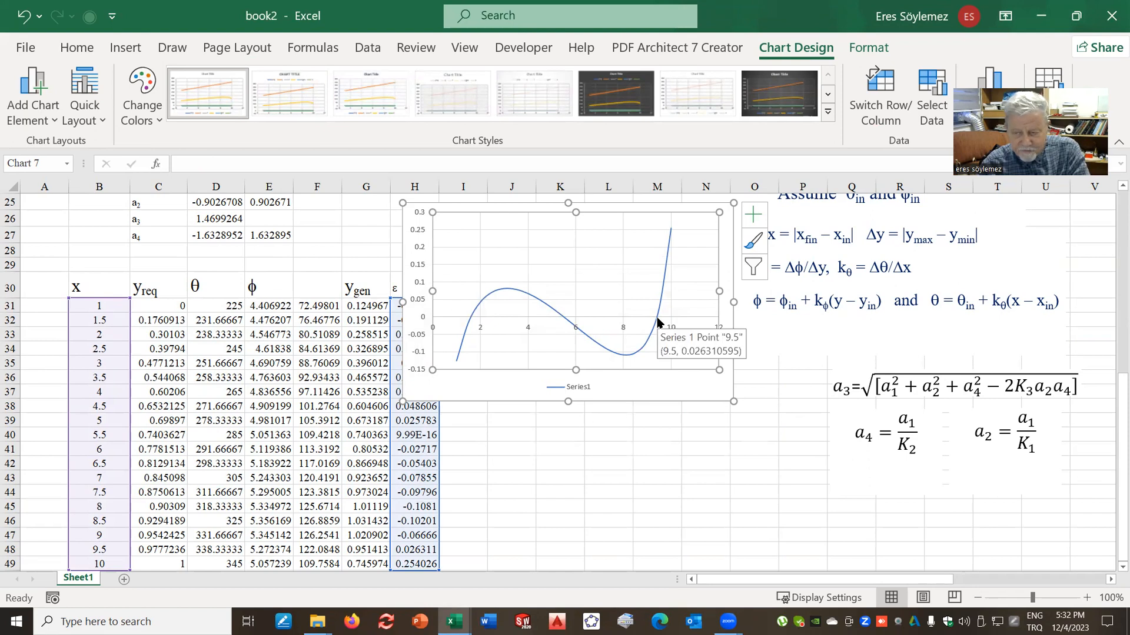
left_click(717, 331)
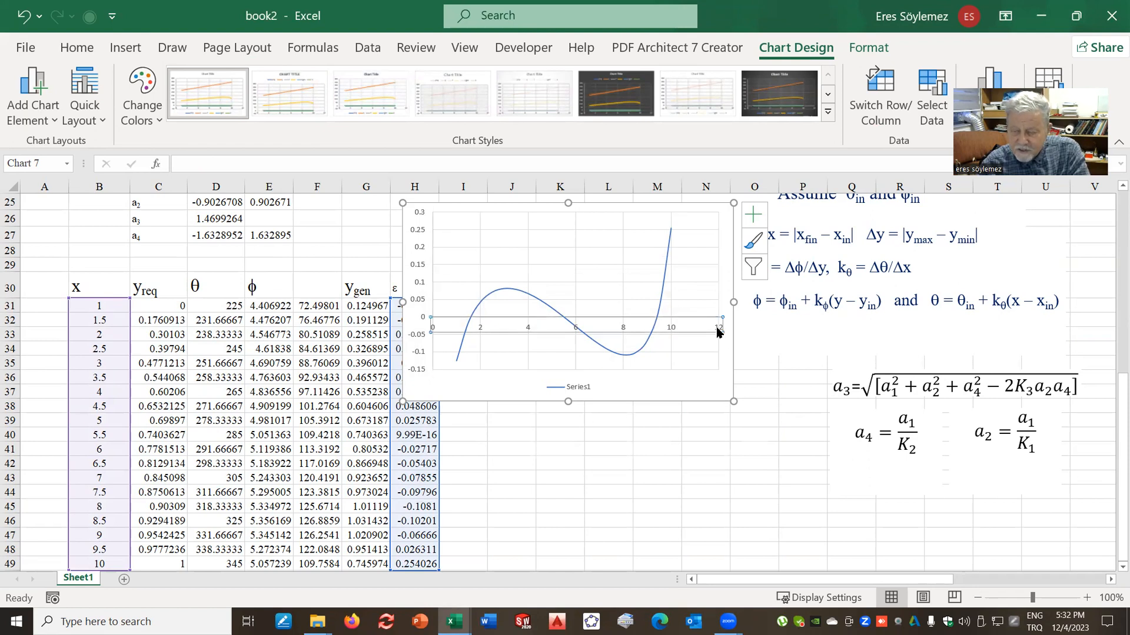
right_click(718, 331)
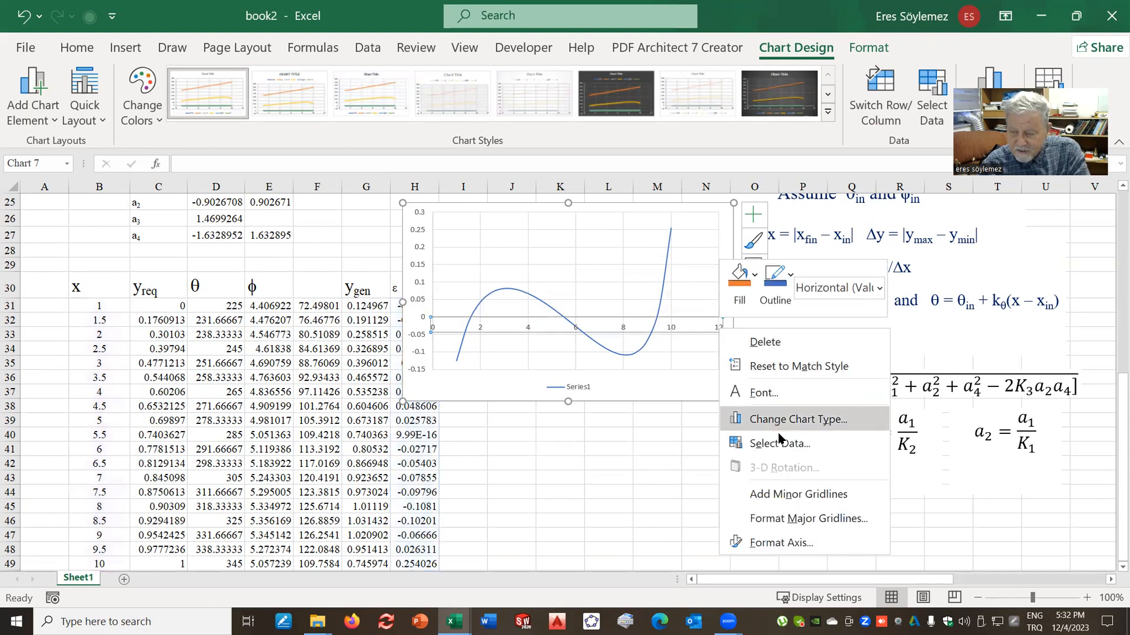
left_click(780, 542)
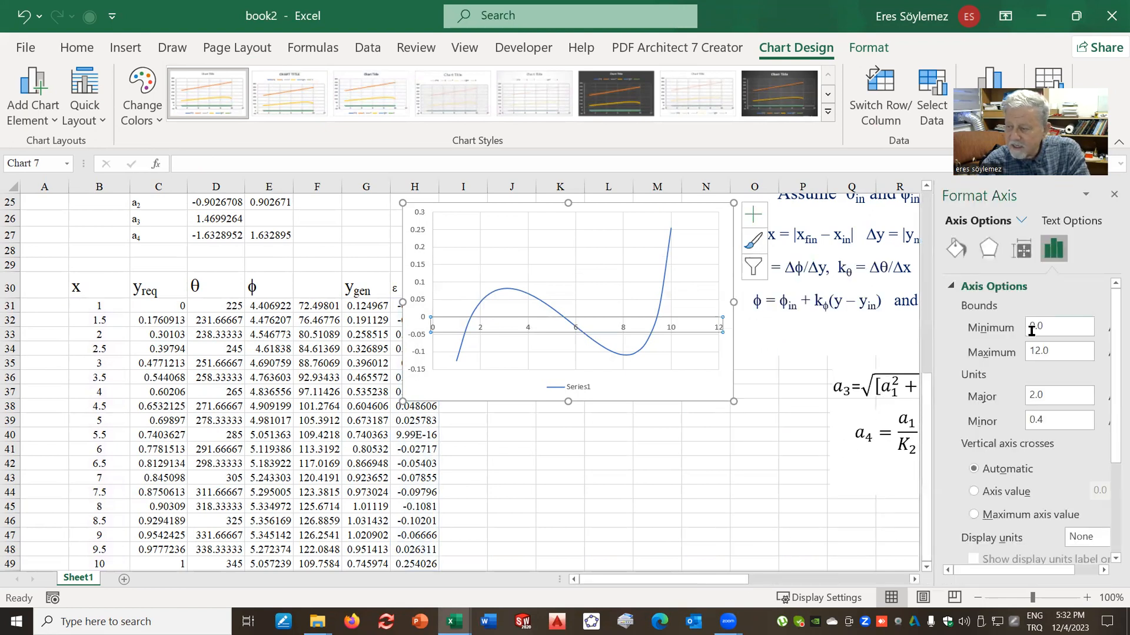
left_click_drag(1052, 321, 1008, 323)
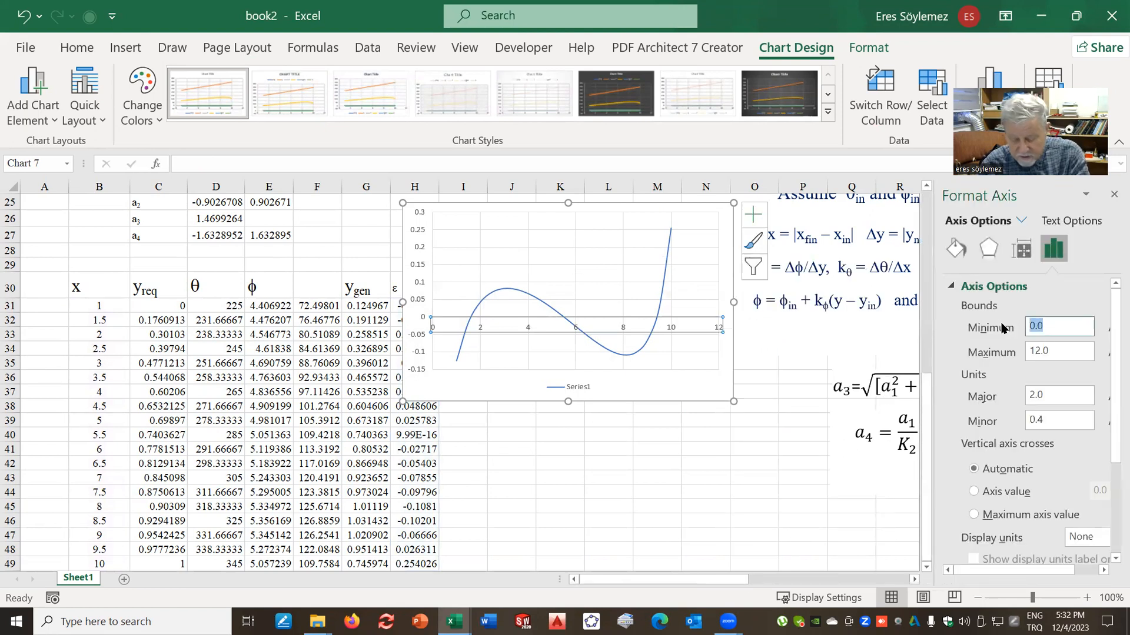
type("1")
key("Tab")
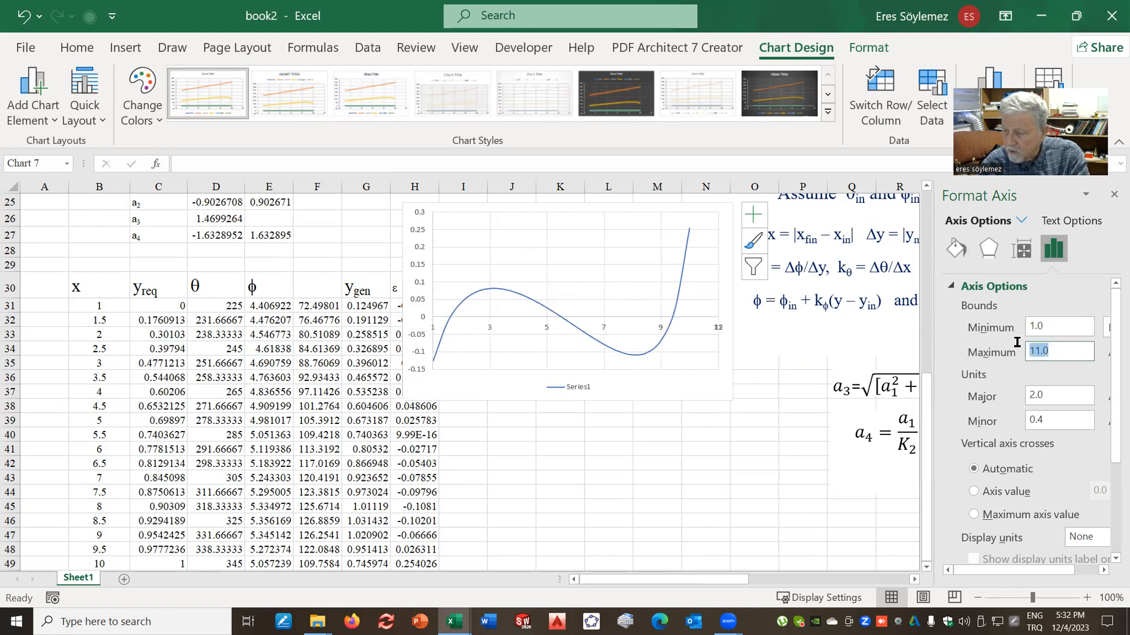
type("1")
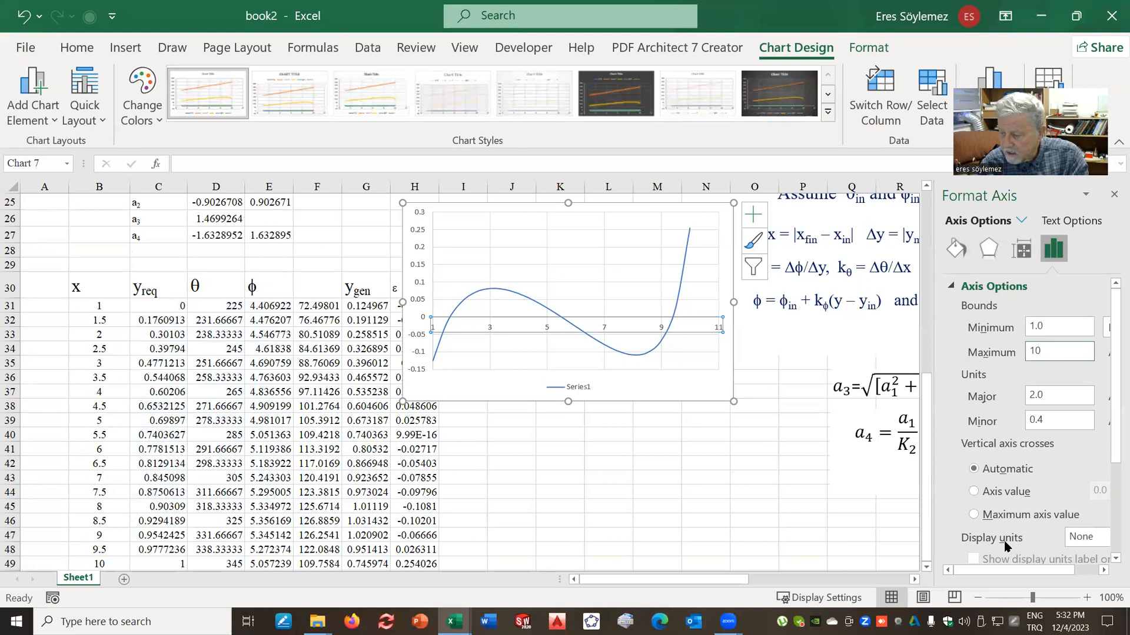
type("0")
left_click(772, 505)
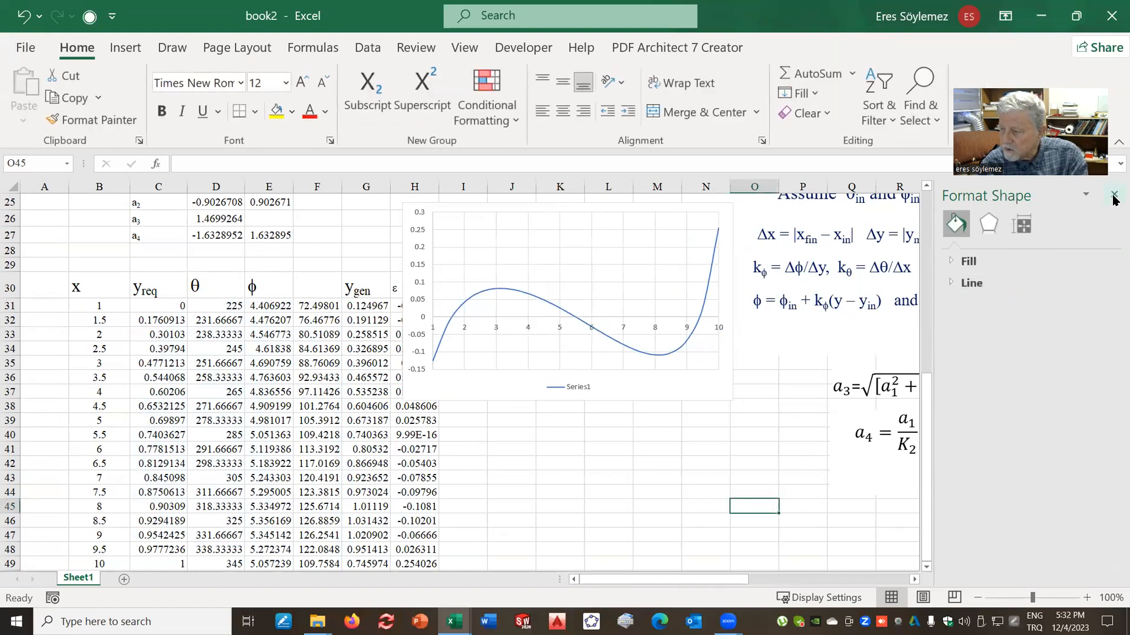
left_click(1114, 196)
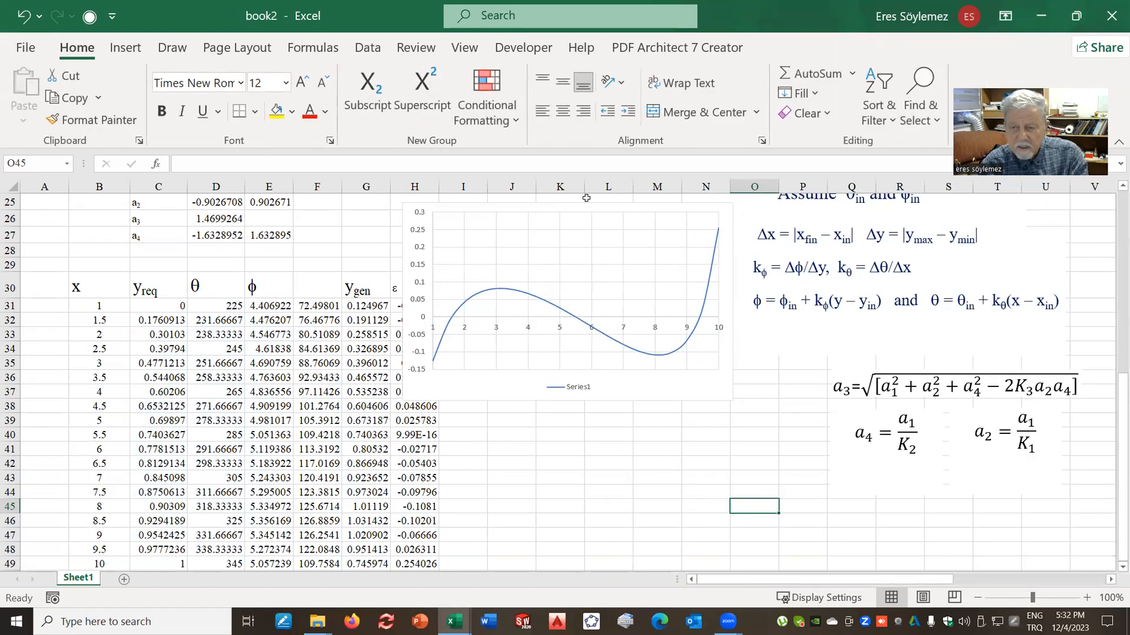
left_click_drag(484, 204, 546, 278)
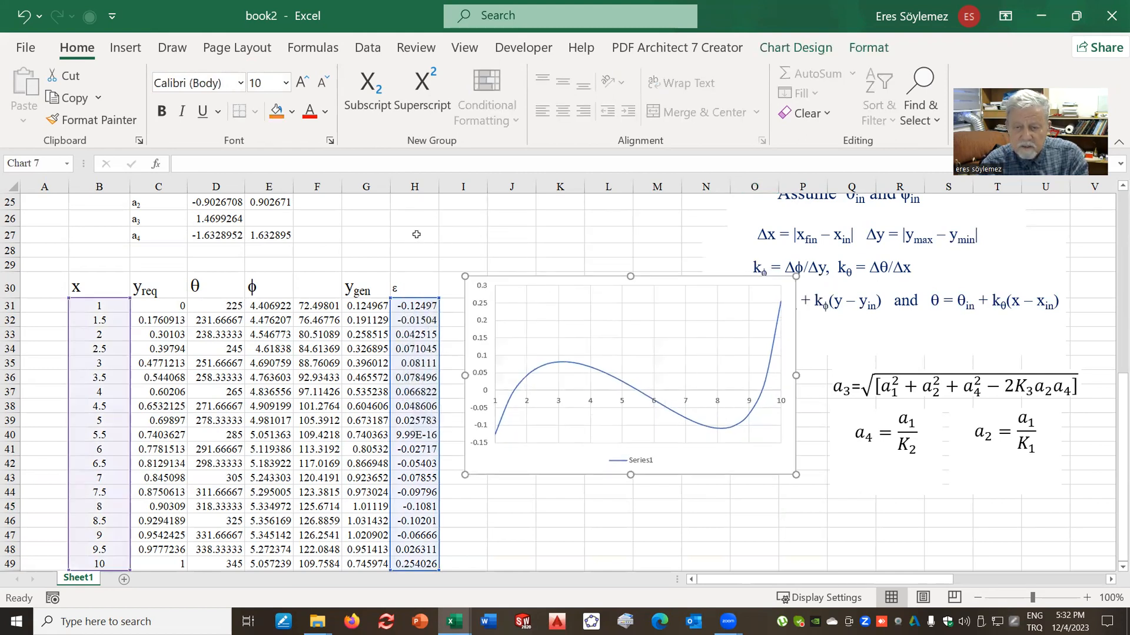
Enter the labels emax in H27 and emin in H28 above the ε column.
left_click(416, 234)
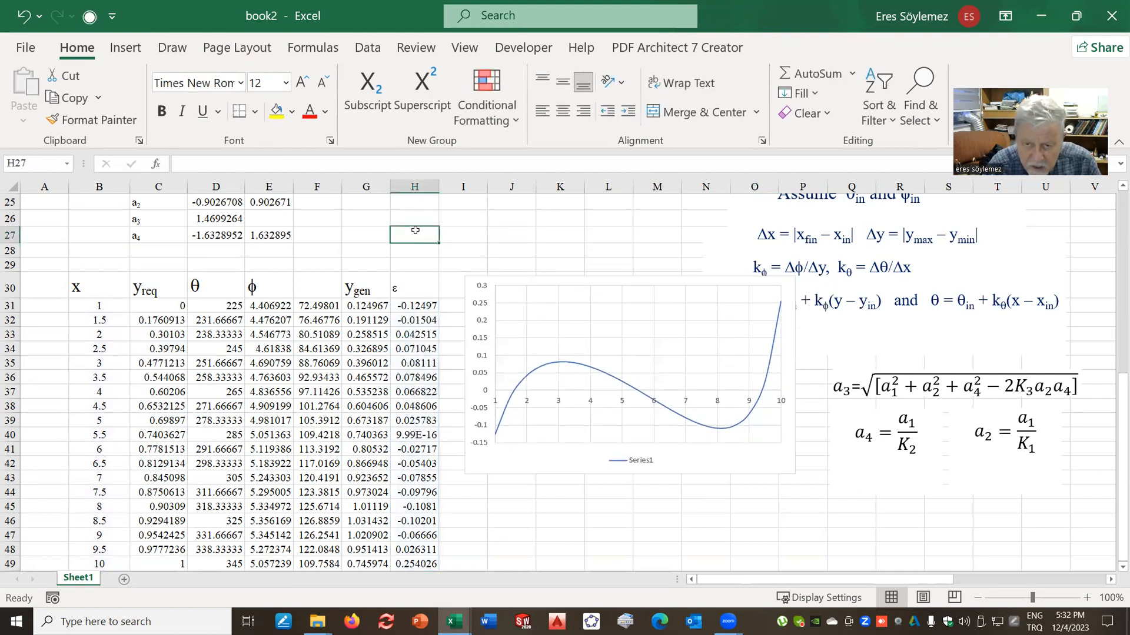
type("r")
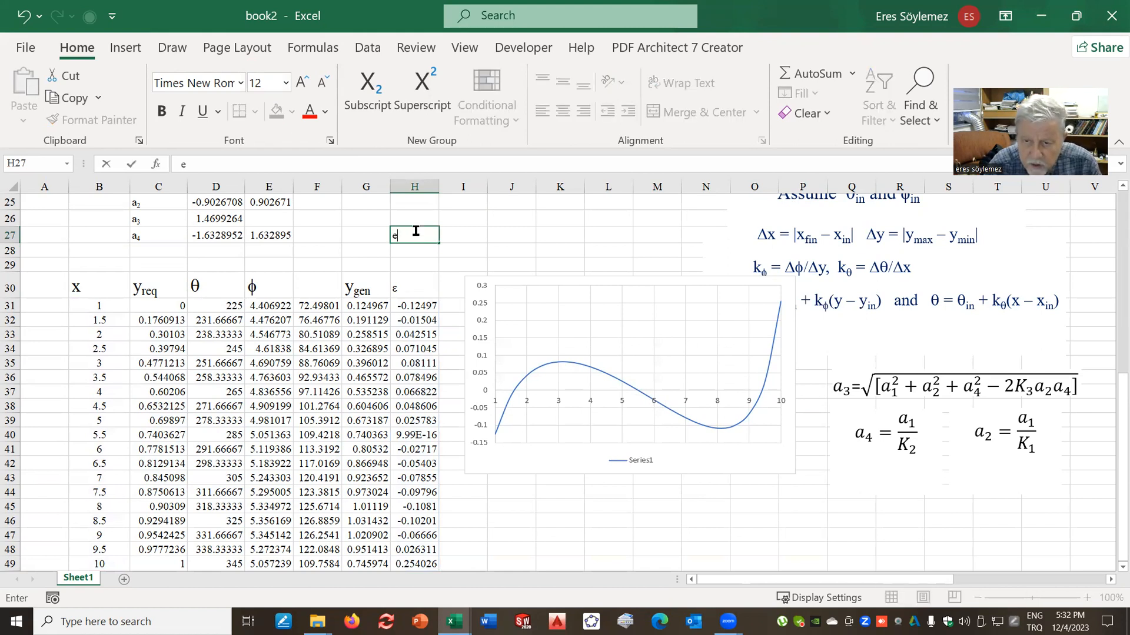
type("max")
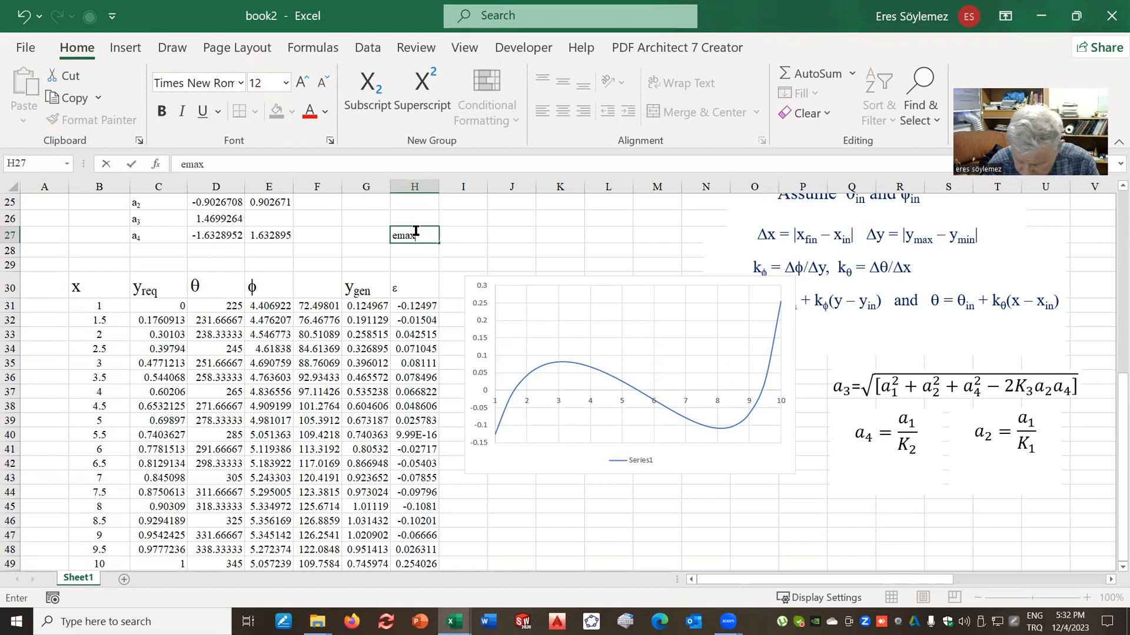
key("Return")
type("emin")
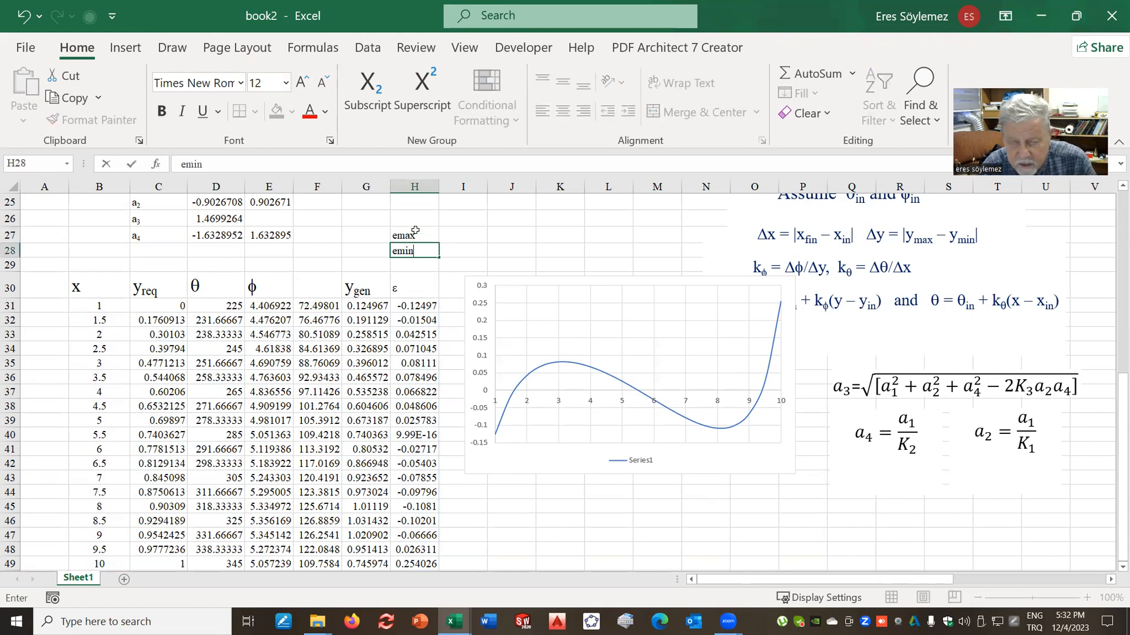
left_click(416, 284)
Format the label in H27 with its e in the Symbol font and max as a subscript.
left_click(415, 241)
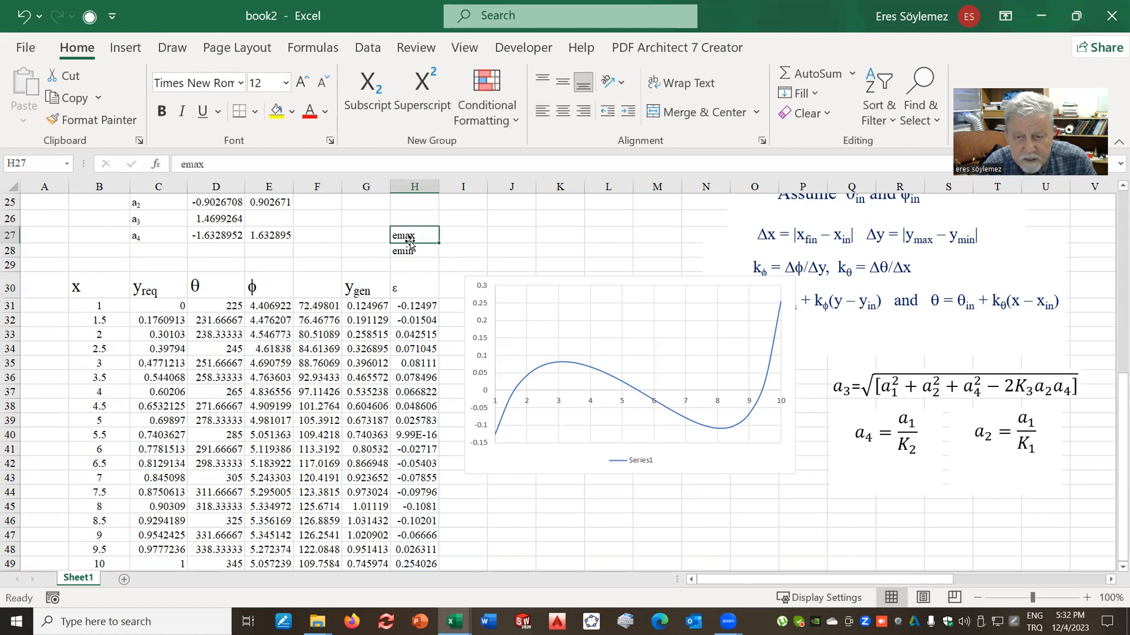
left_click(183, 164)
left_click(240, 82)
scroll(253, 203, "up", 3)
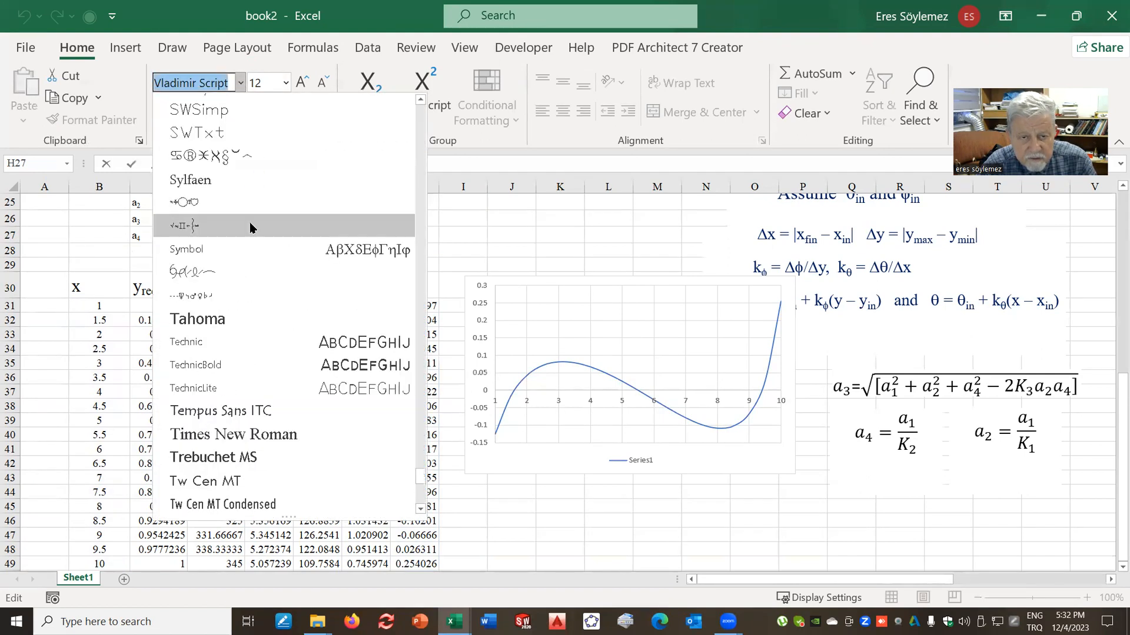
left_click(200, 253)
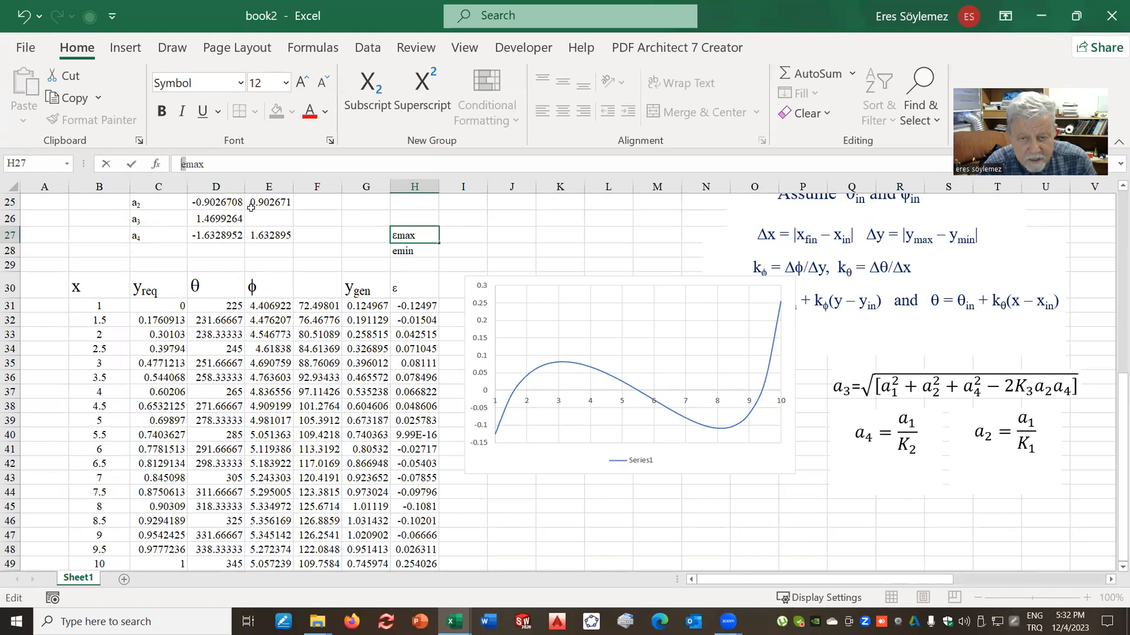
left_click_drag(187, 164, 205, 166)
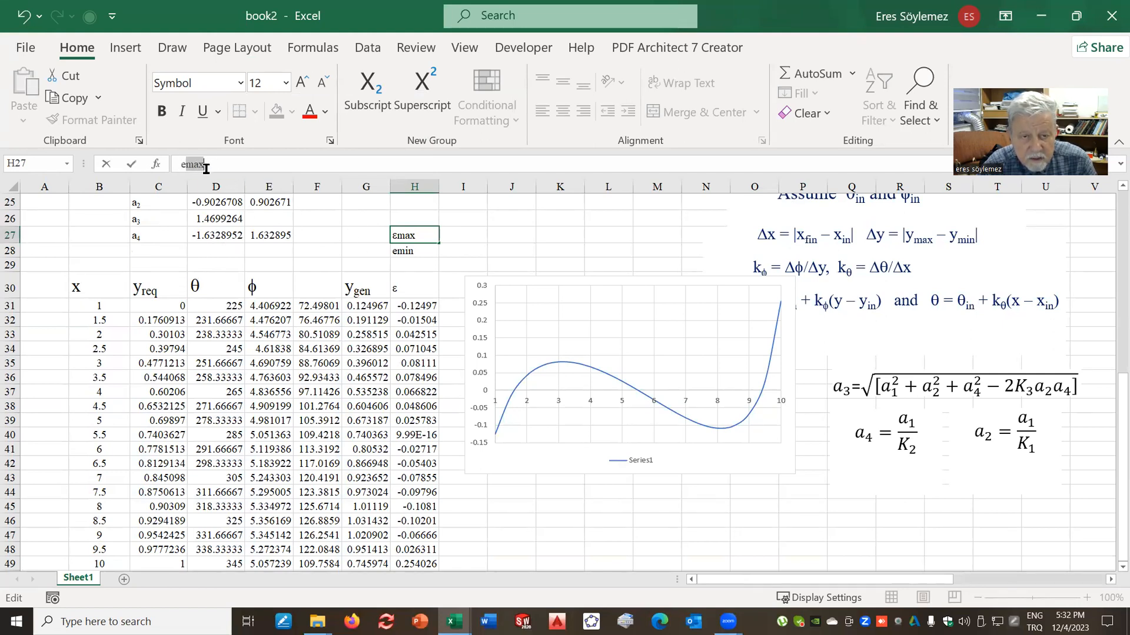
left_click(376, 87)
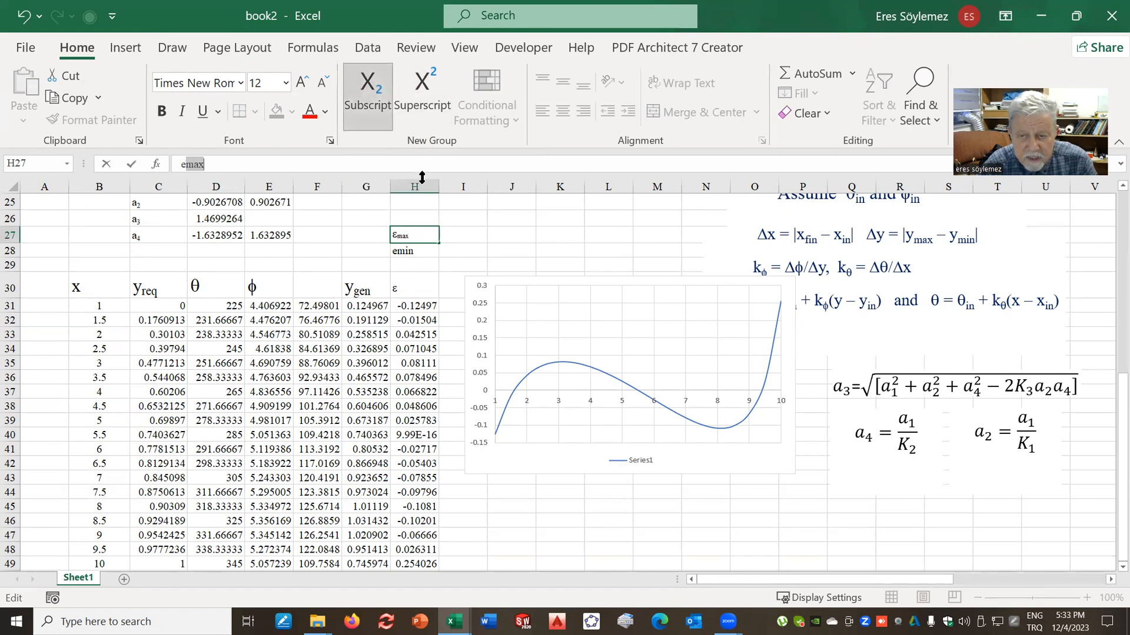
left_click(425, 237)
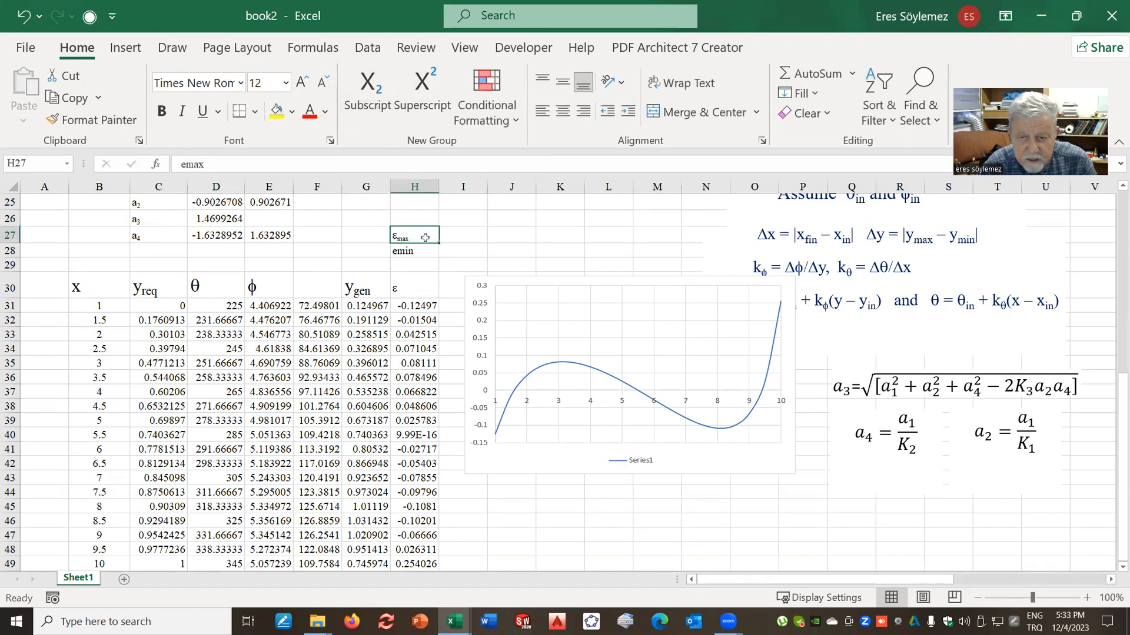
Fill the formatted label from H27 down to H28 and change its subscript to min.
left_click_drag(438, 242, 439, 254)
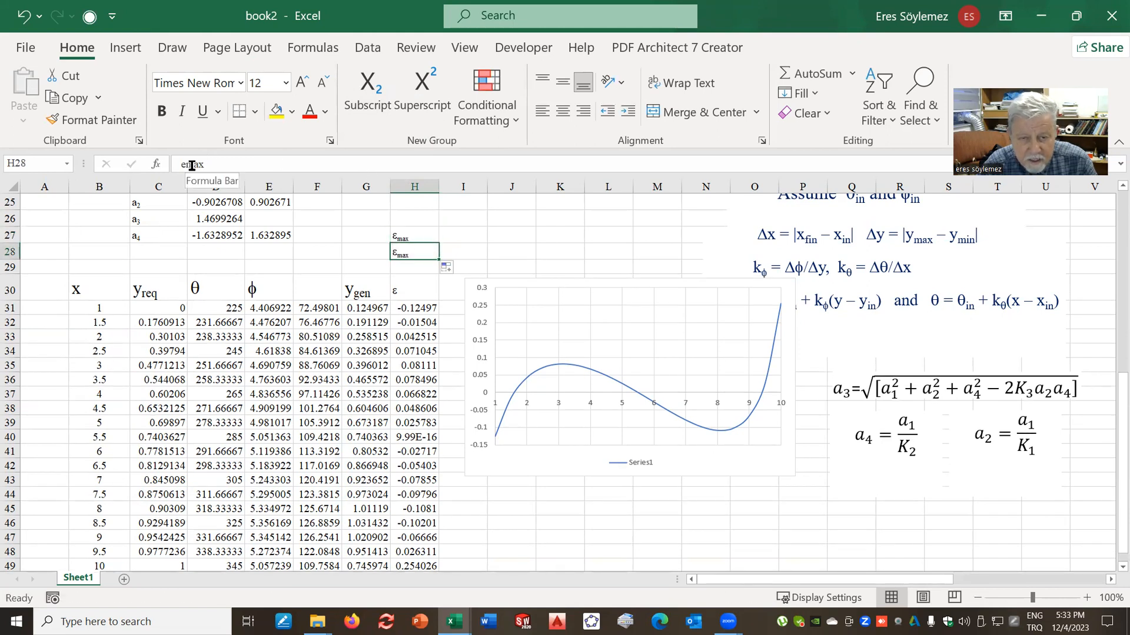
left_click_drag(187, 165, 204, 164)
type("i")
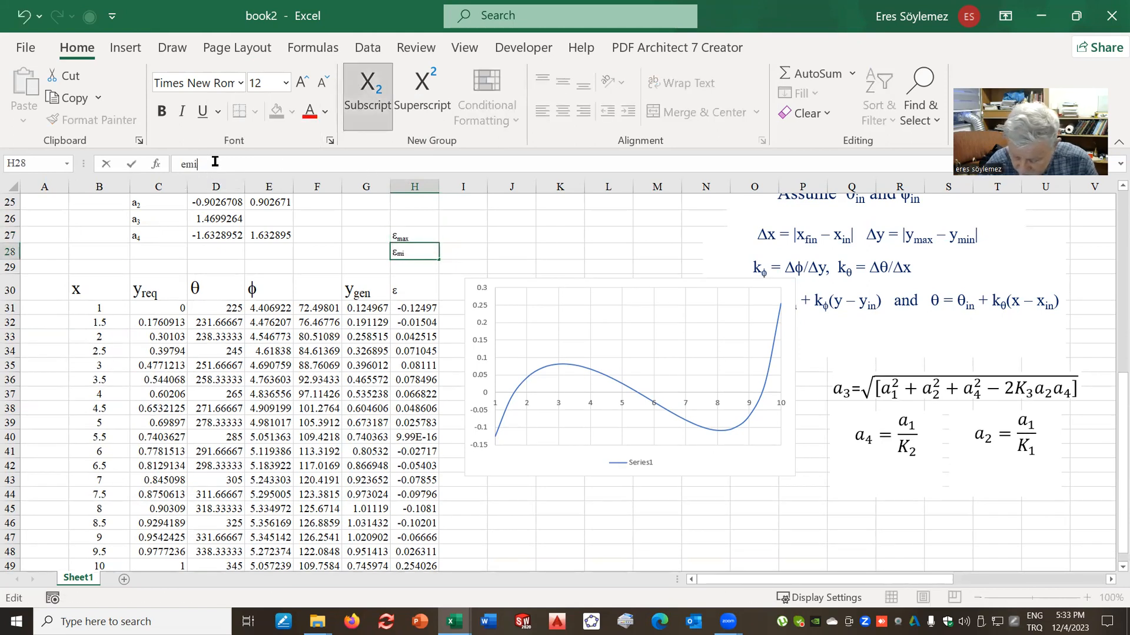
type("n")
key("Return")
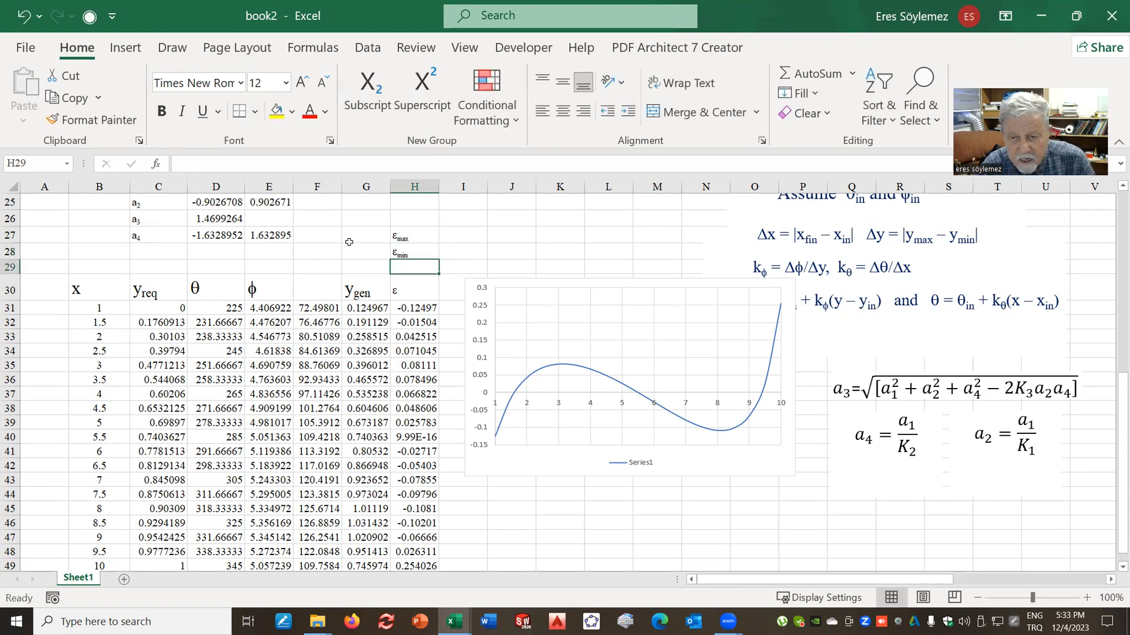
Set the font size of the two labels in H27:H28 to 16.
left_click_drag(418, 234, 414, 251)
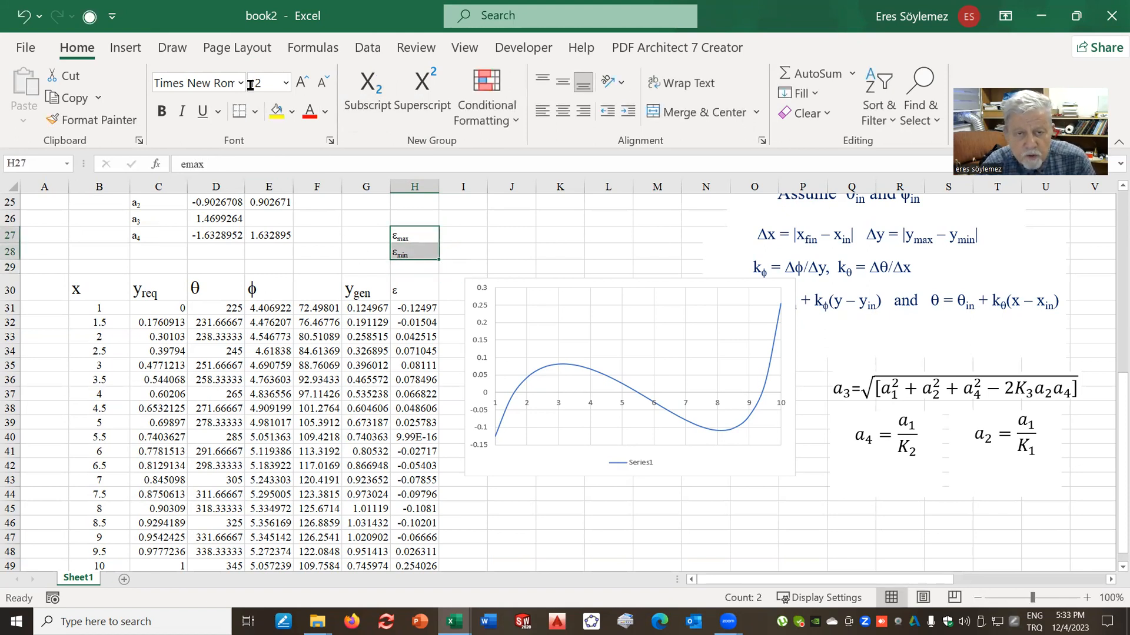
left_click(286, 83)
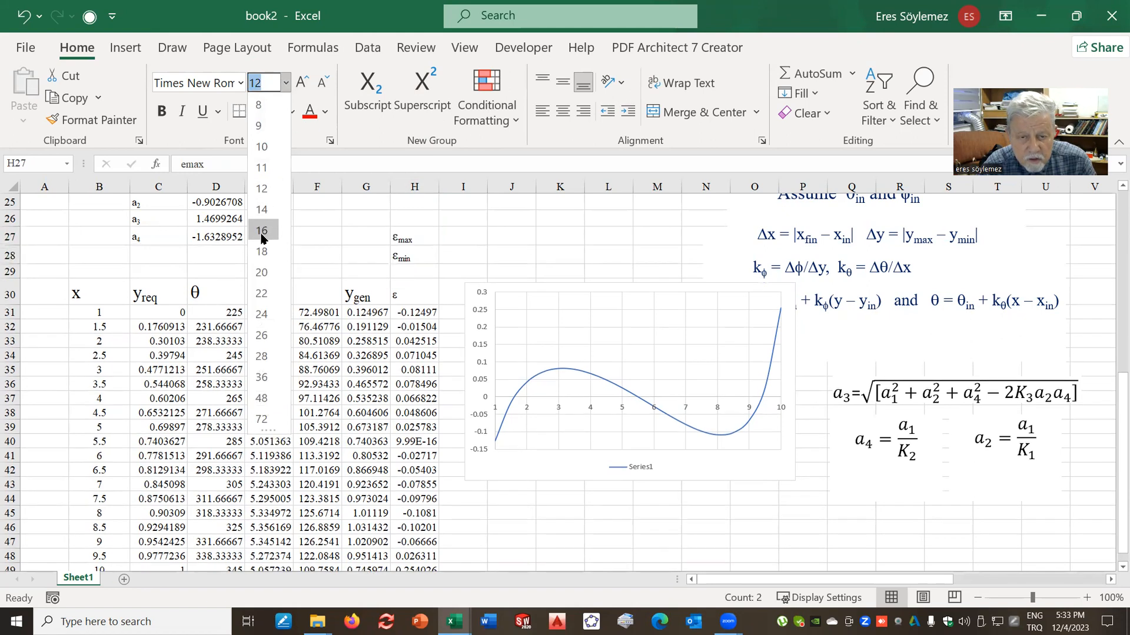
left_click(262, 230)
Calculate the maximum error in I27 with the formula =MAX(H31:H49) over the ε column.
left_click(474, 241)
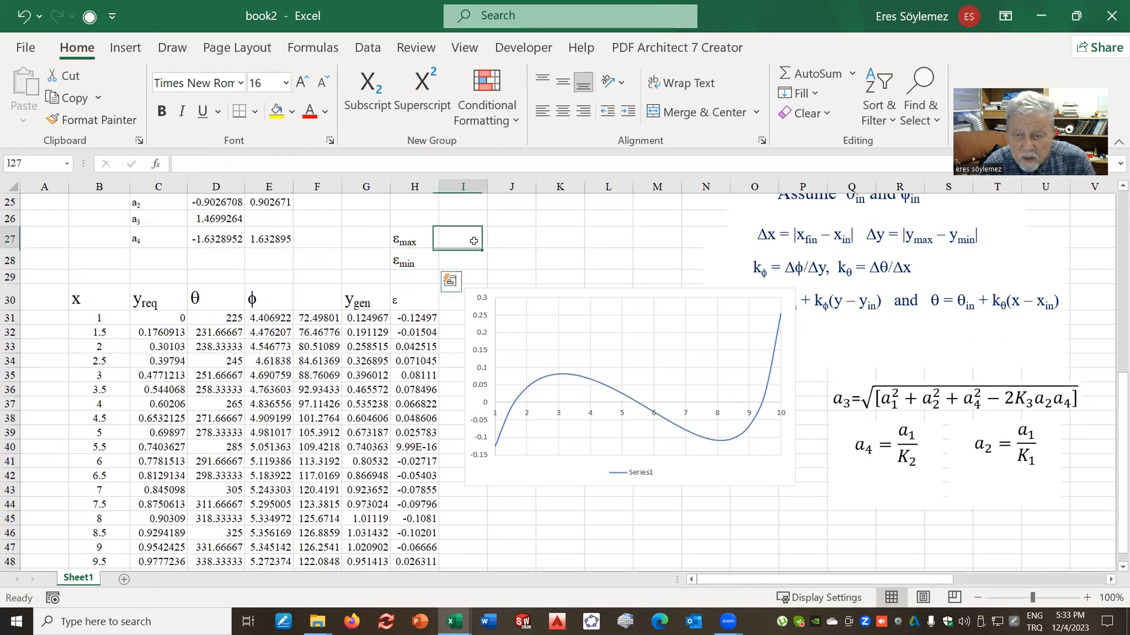
type("=mav")
key("BackSpace")
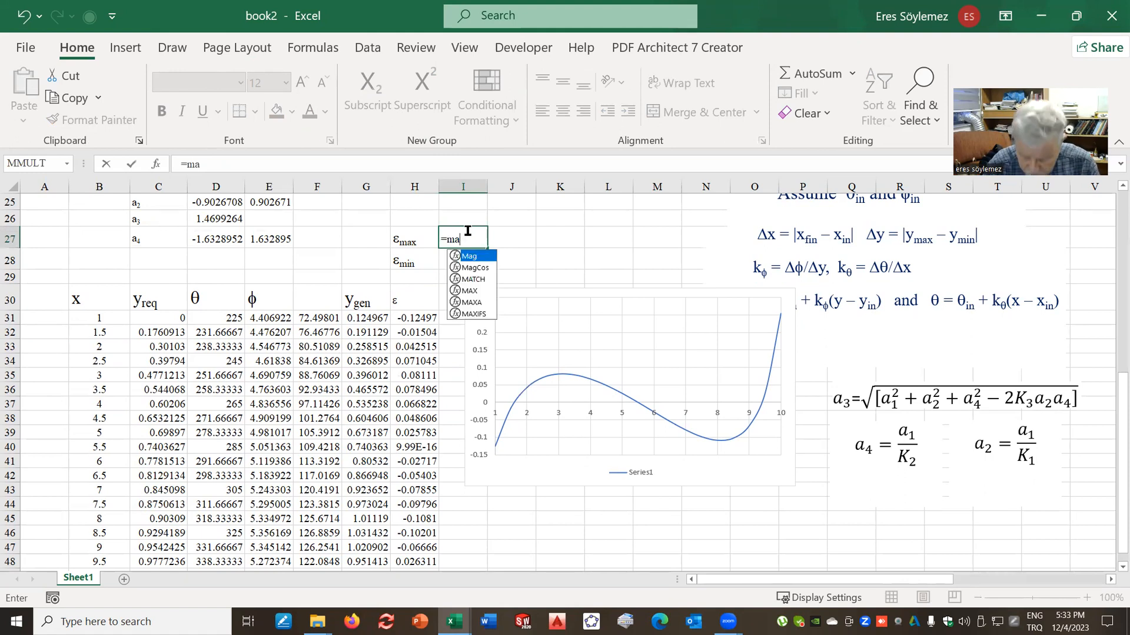
type("x")
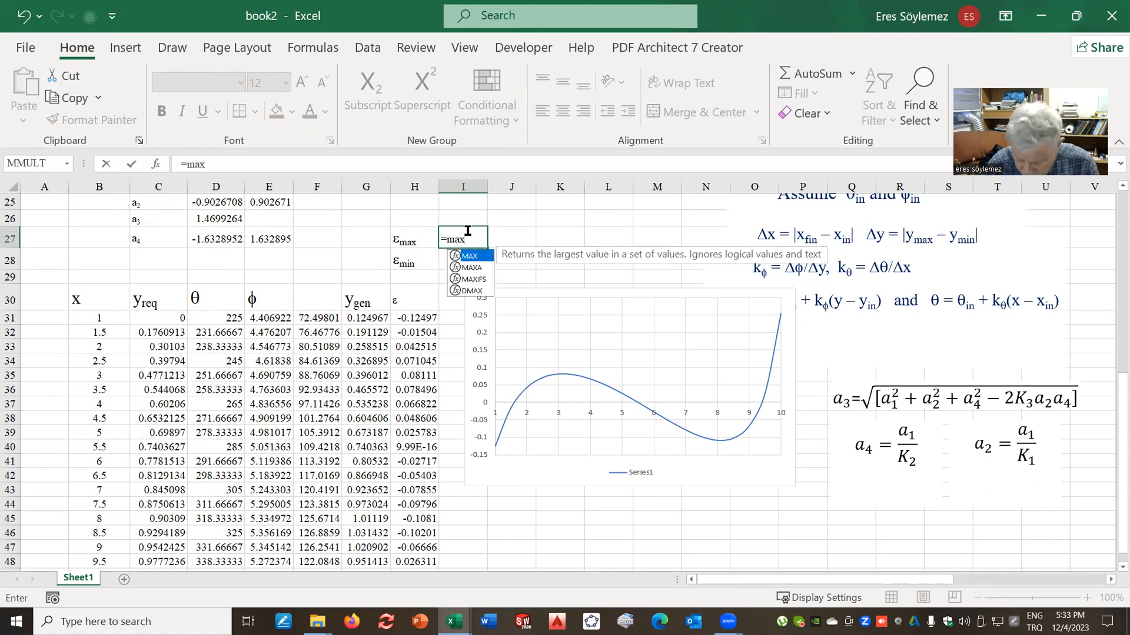
type("(")
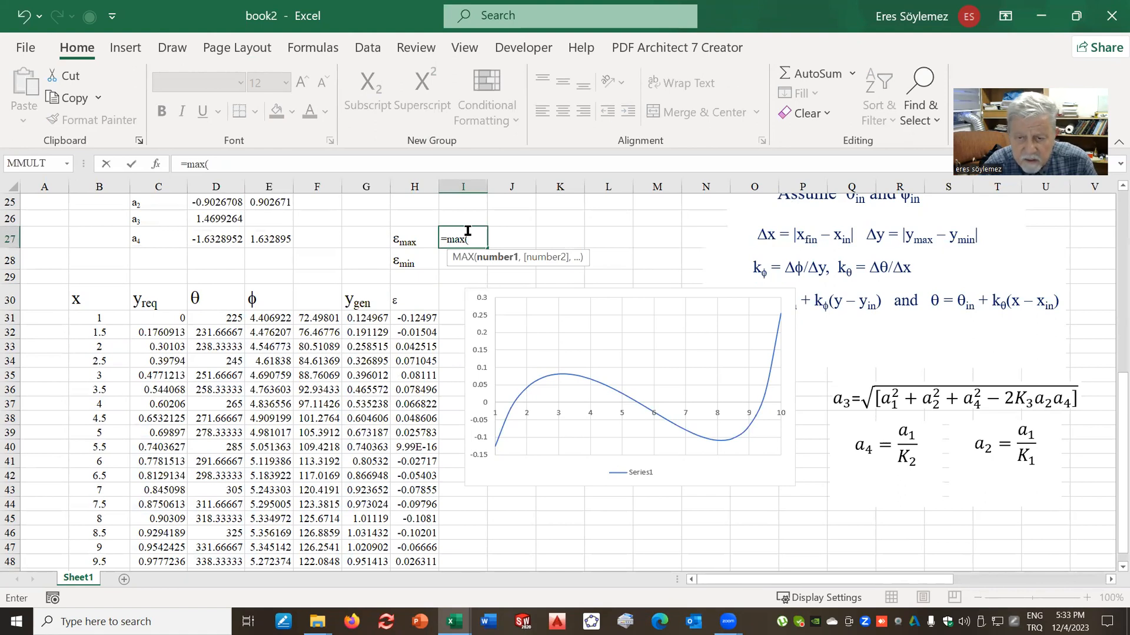
left_click(425, 319)
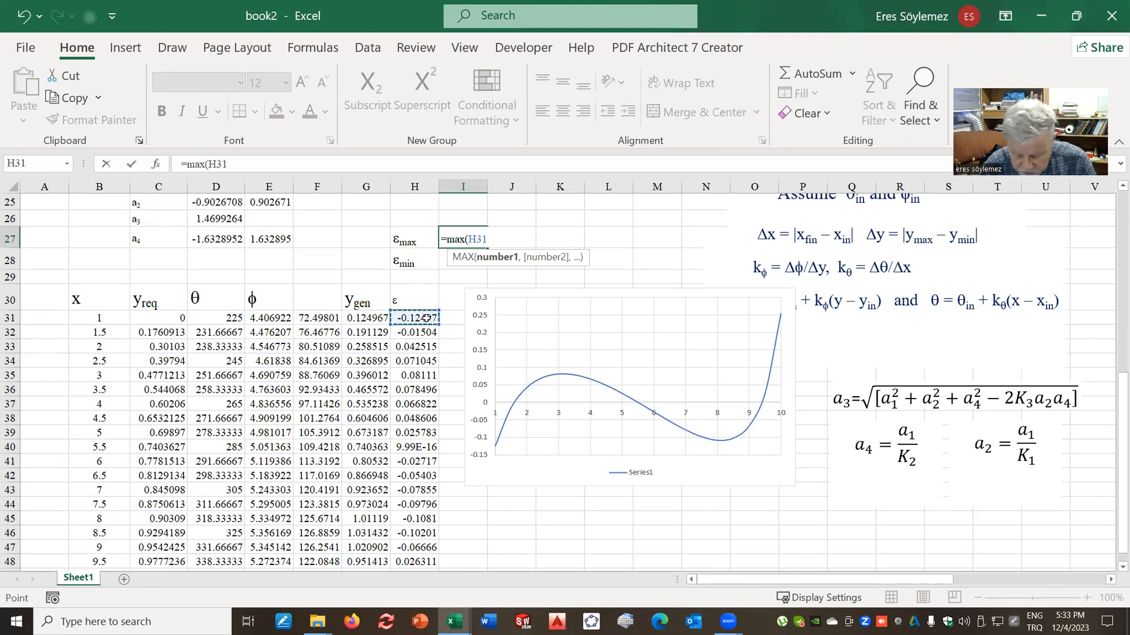
left_click_drag(425, 318, 415, 566)
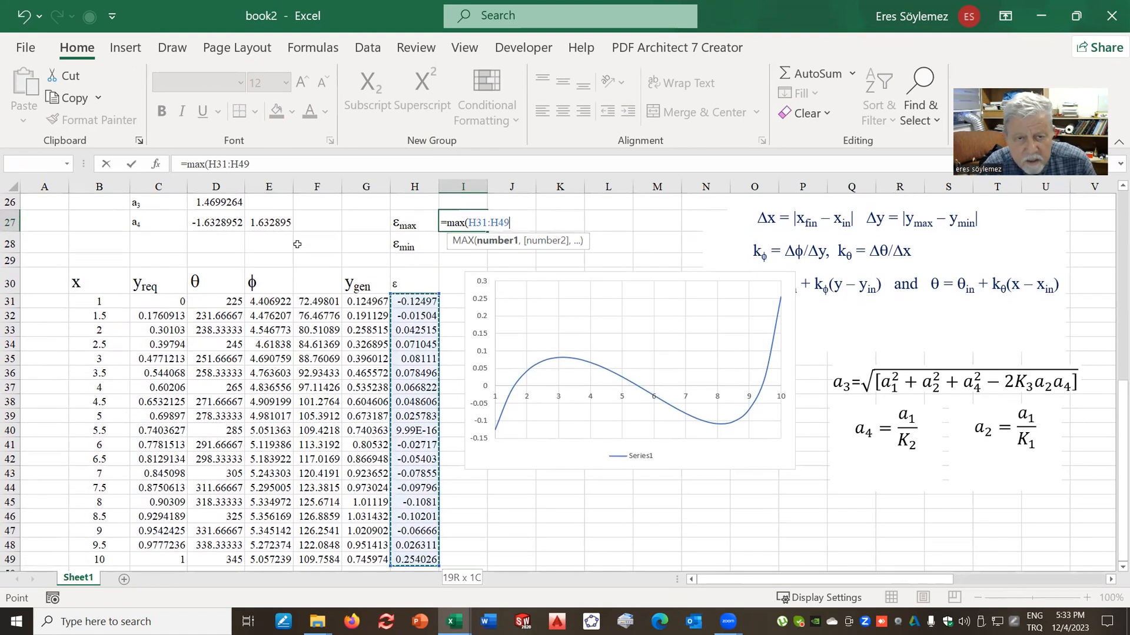
left_click(266, 160)
type(")")
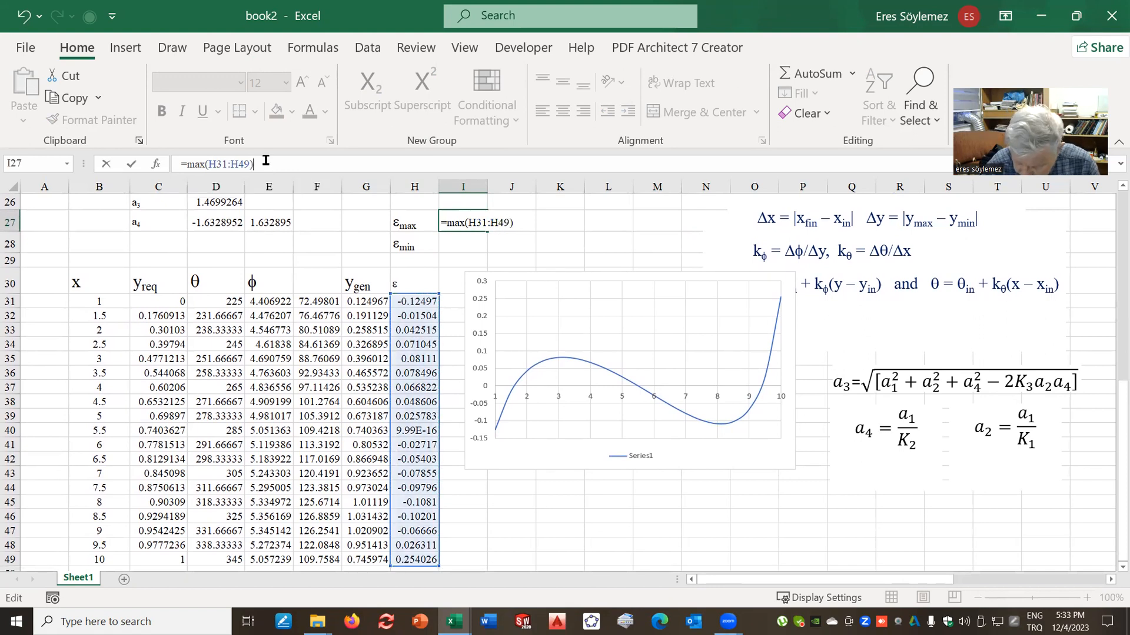
key("Return")
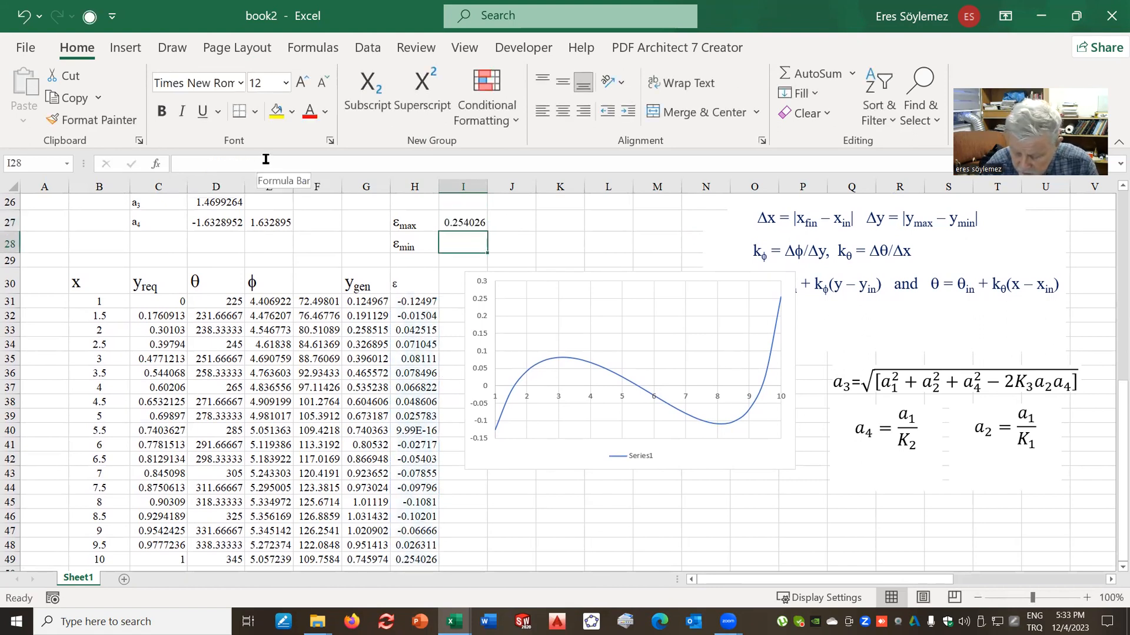
Calculate the minimum error in I28 with the formula =MIN(H31:H49) over the ε column.
type("=min(")
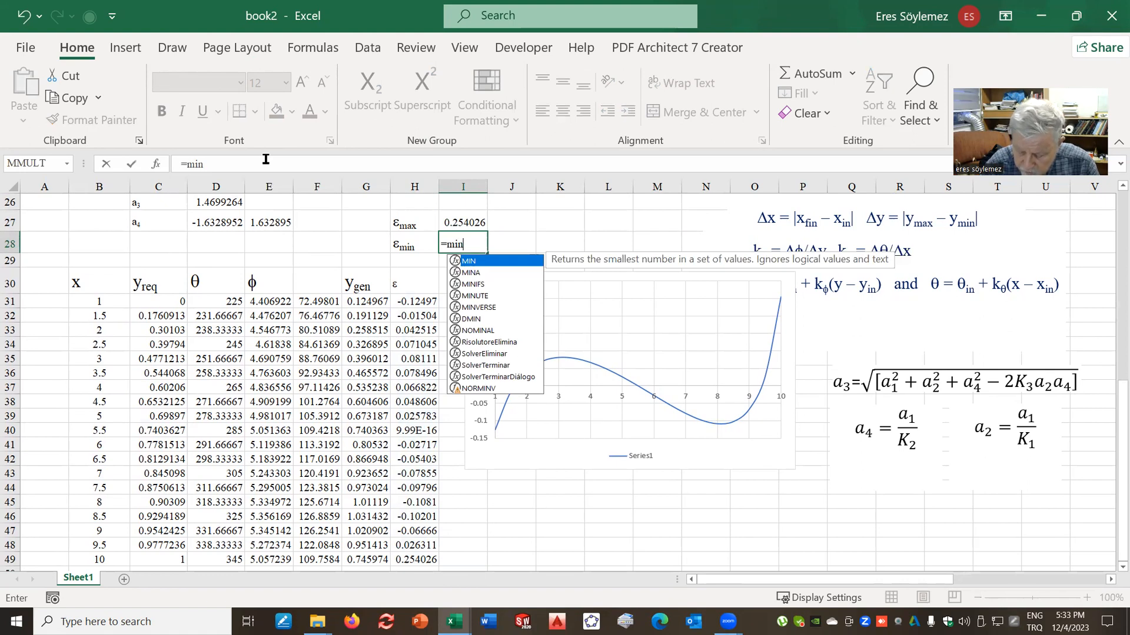
left_click(430, 306)
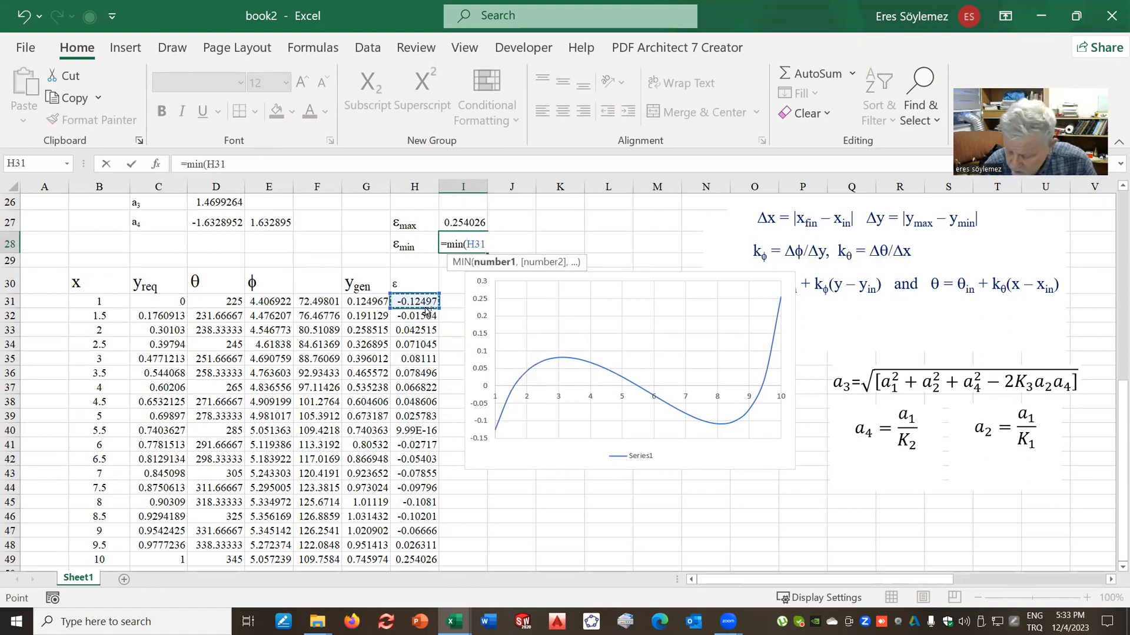
key("ctrl+shift+Down")
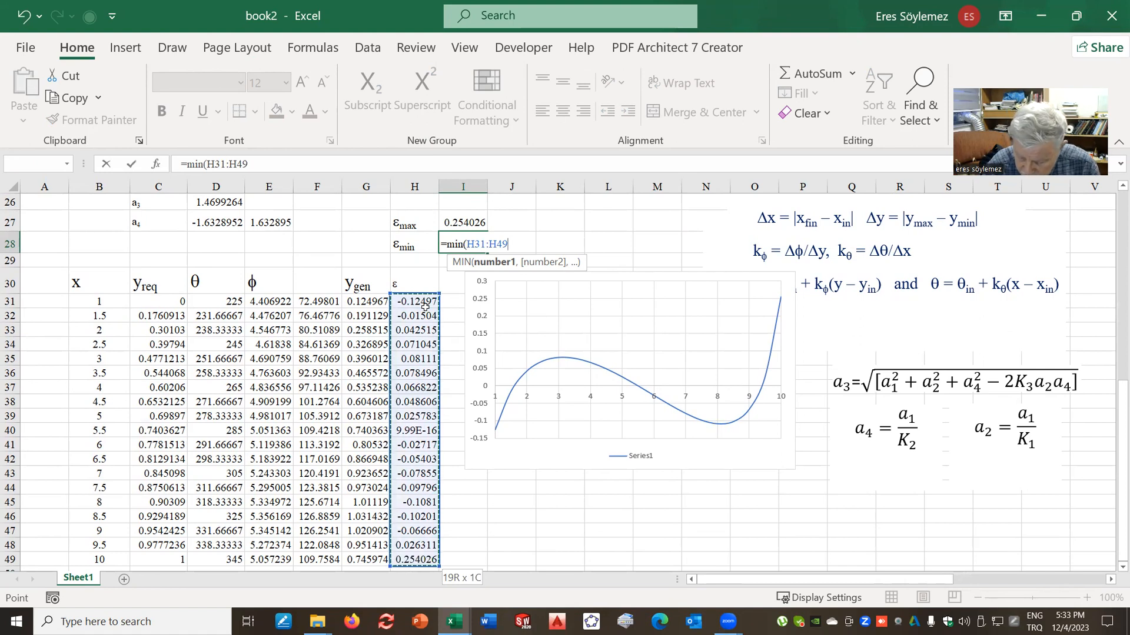
type(")")
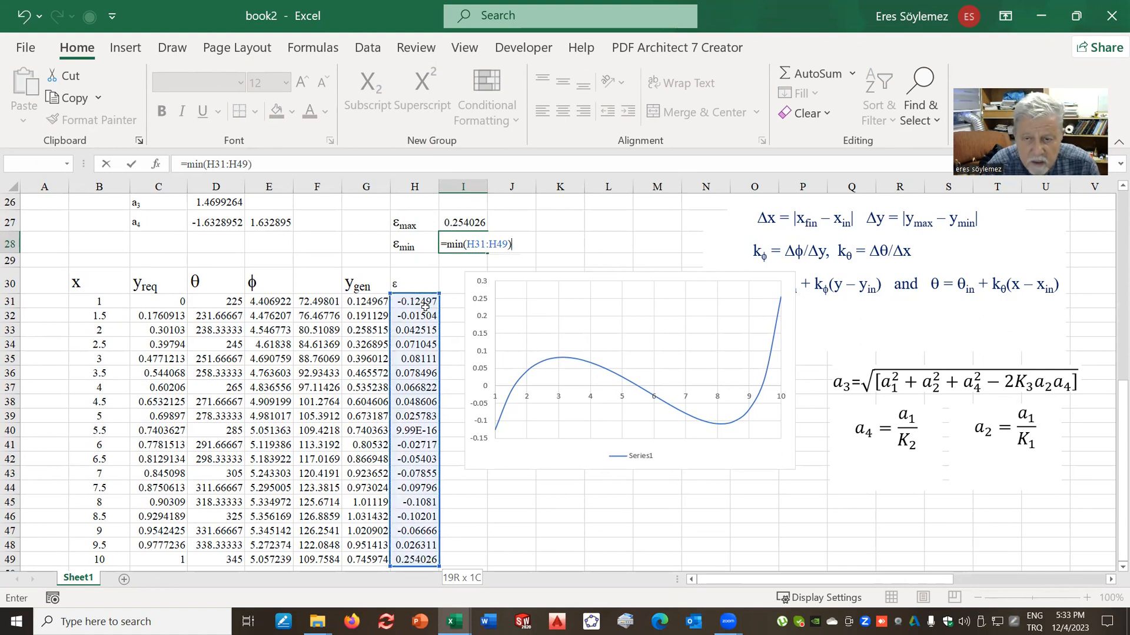
key("Return")
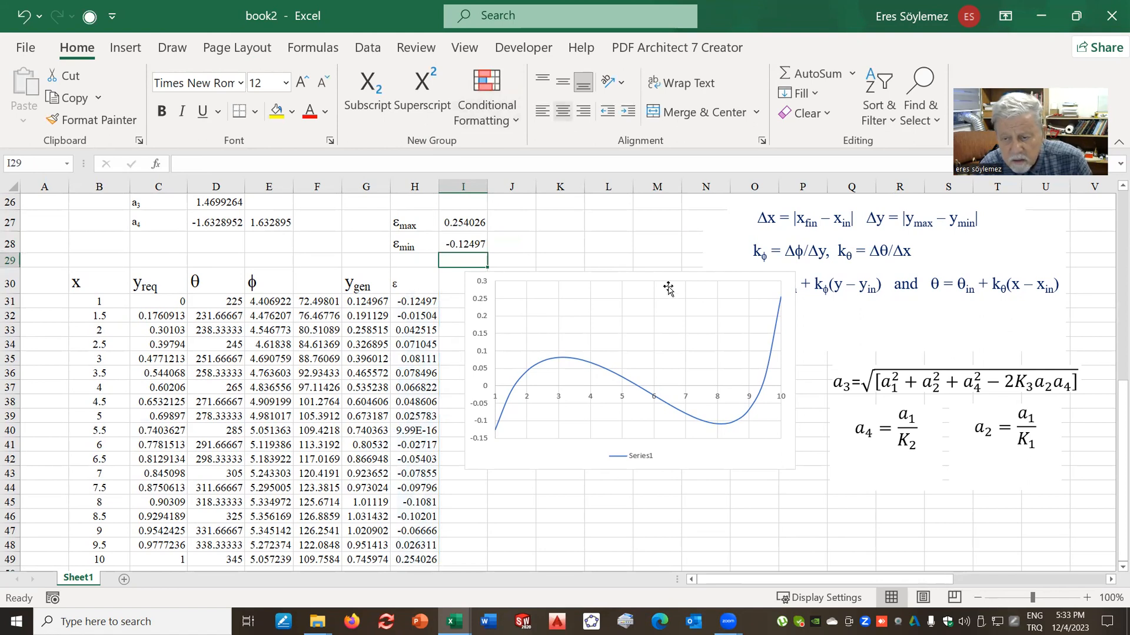
Move the error chart down beside the ε column so it no longer covers the φ and θ formula.
left_click(462, 226)
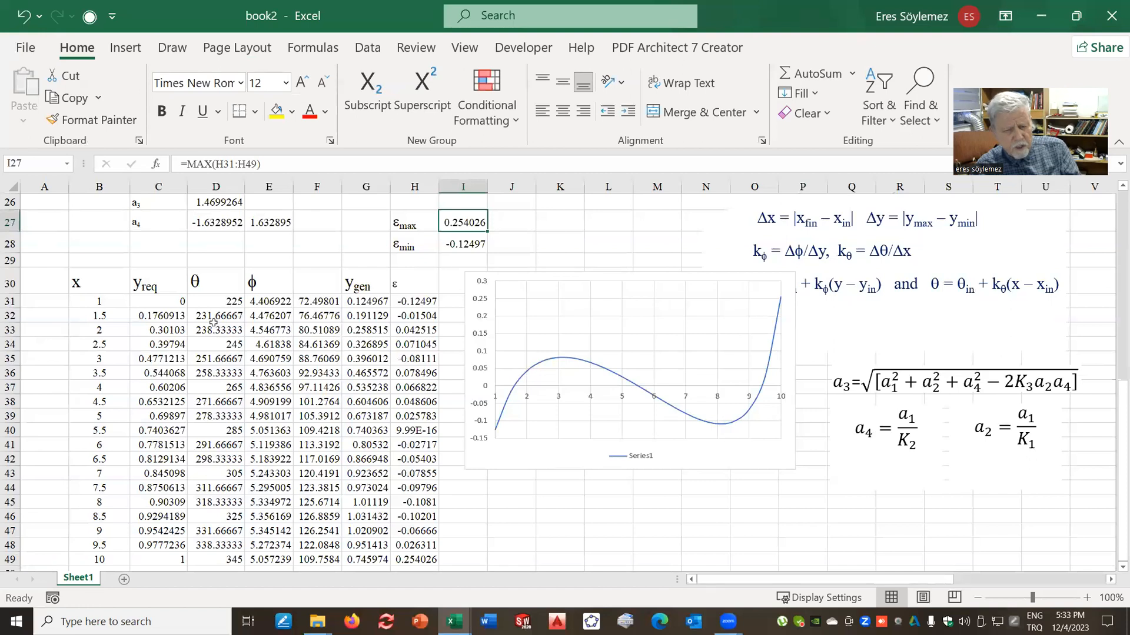
scroll(228, 304, "down", 3)
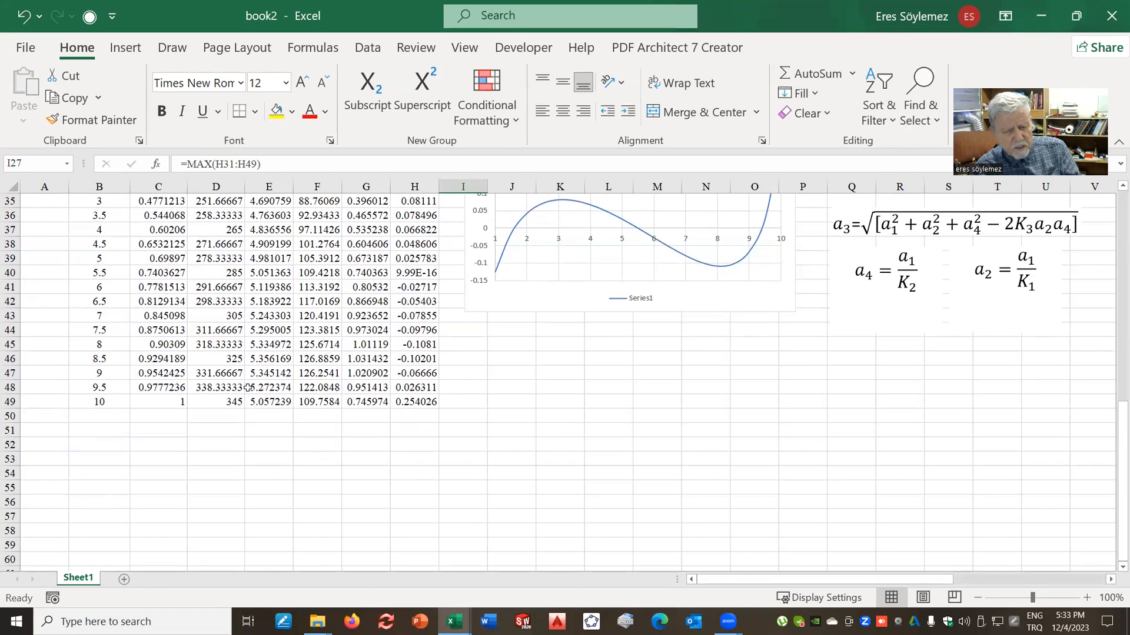
scroll(438, 367, "up", 6)
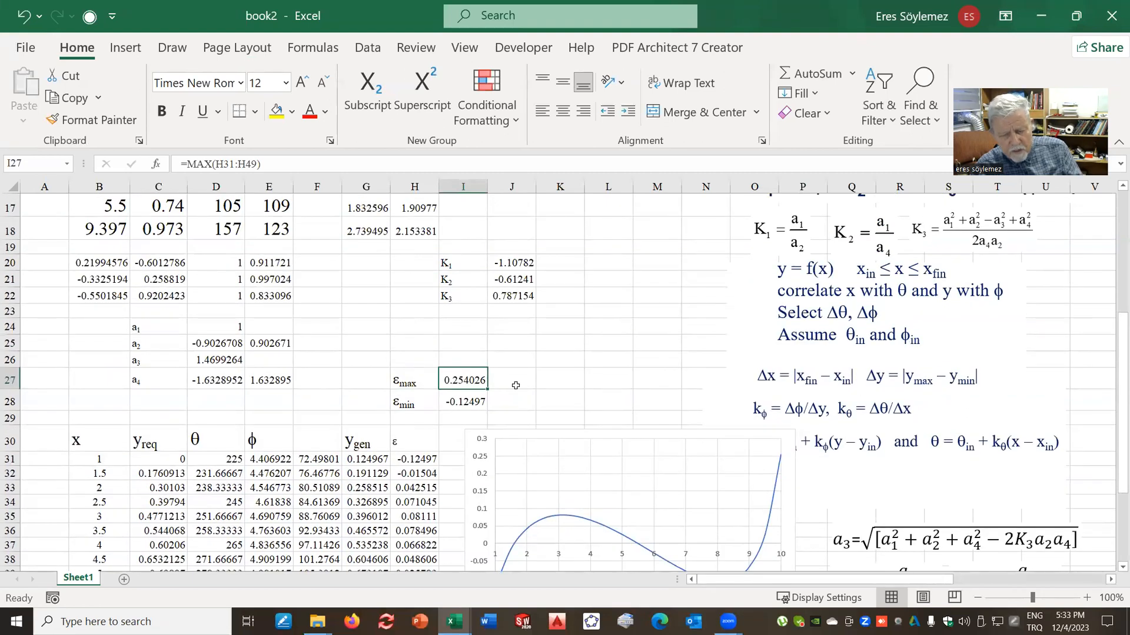
scroll(573, 388, "down", 3)
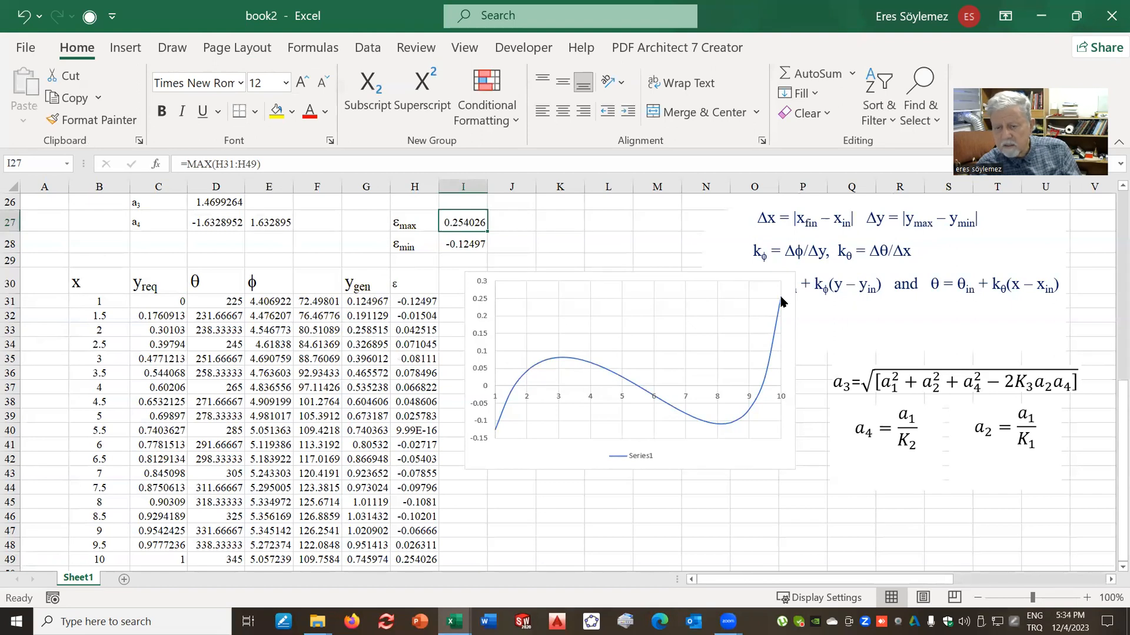
left_click_drag(643, 272, 618, 321)
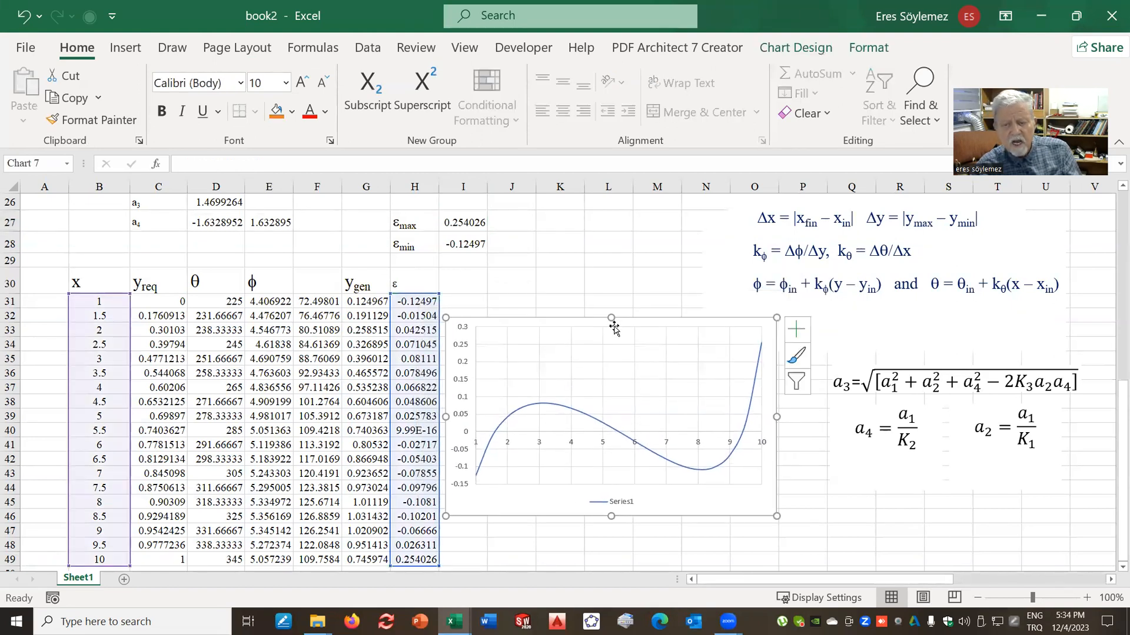
left_click(551, 294)
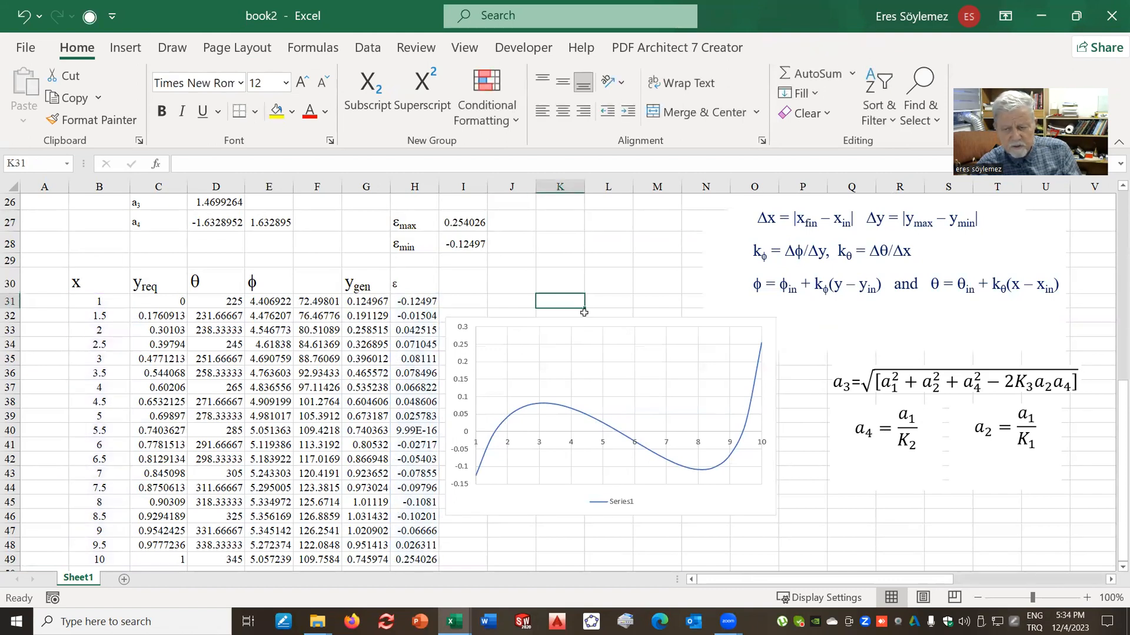
Rename the worksheet Sheet1 as Three Precision Points.
left_click(862, 459)
scroll(549, 353, "up", 6)
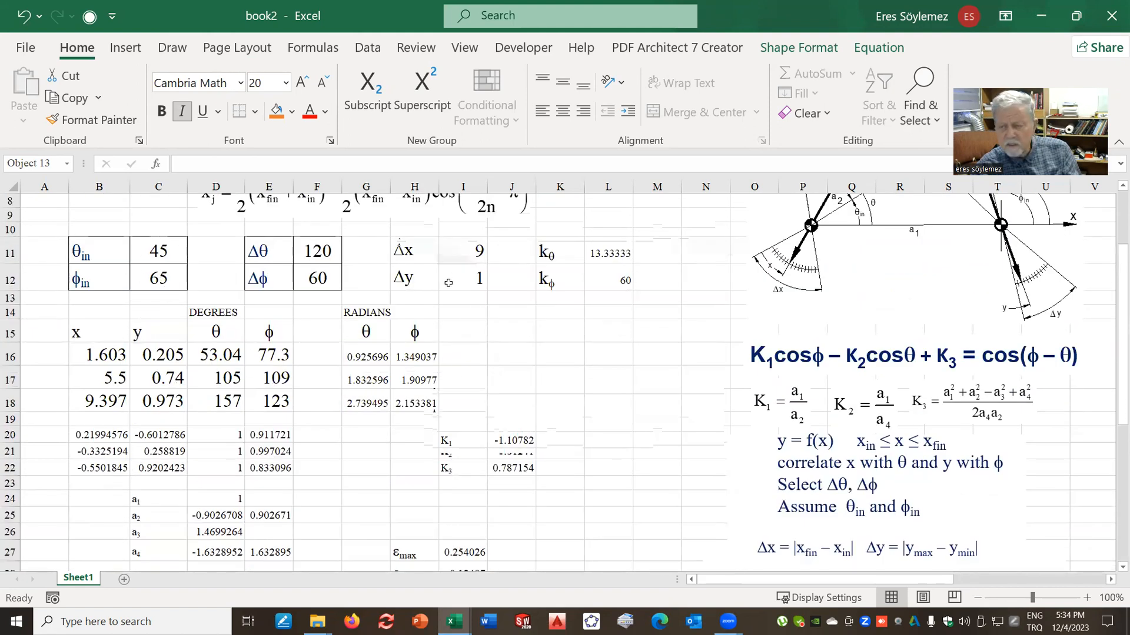
left_click(591, 331)
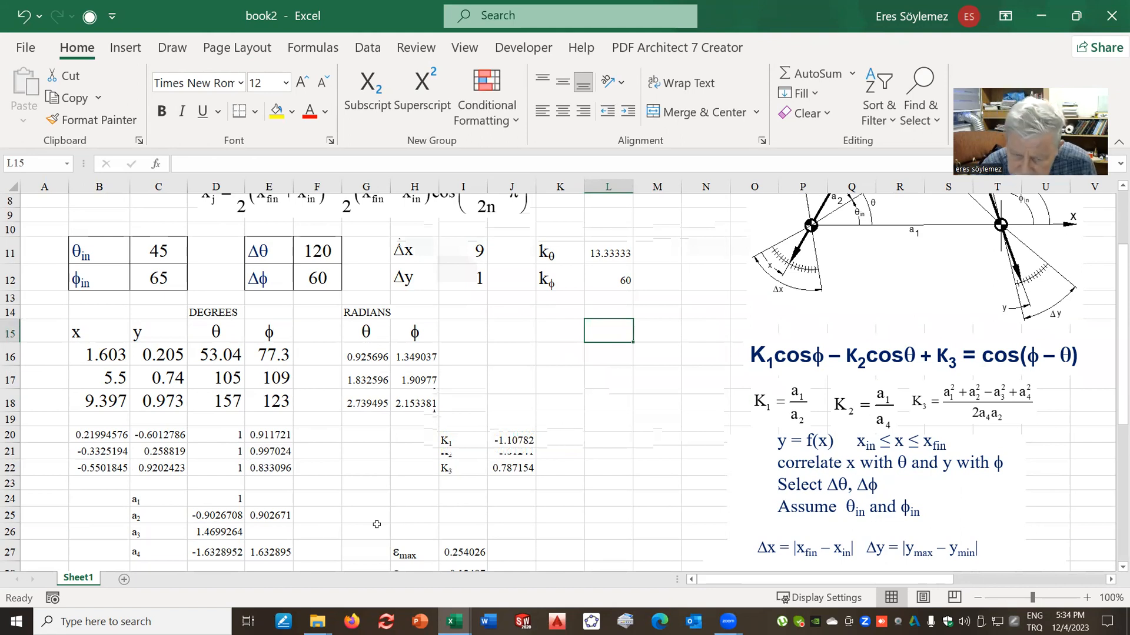
right_click(83, 581)
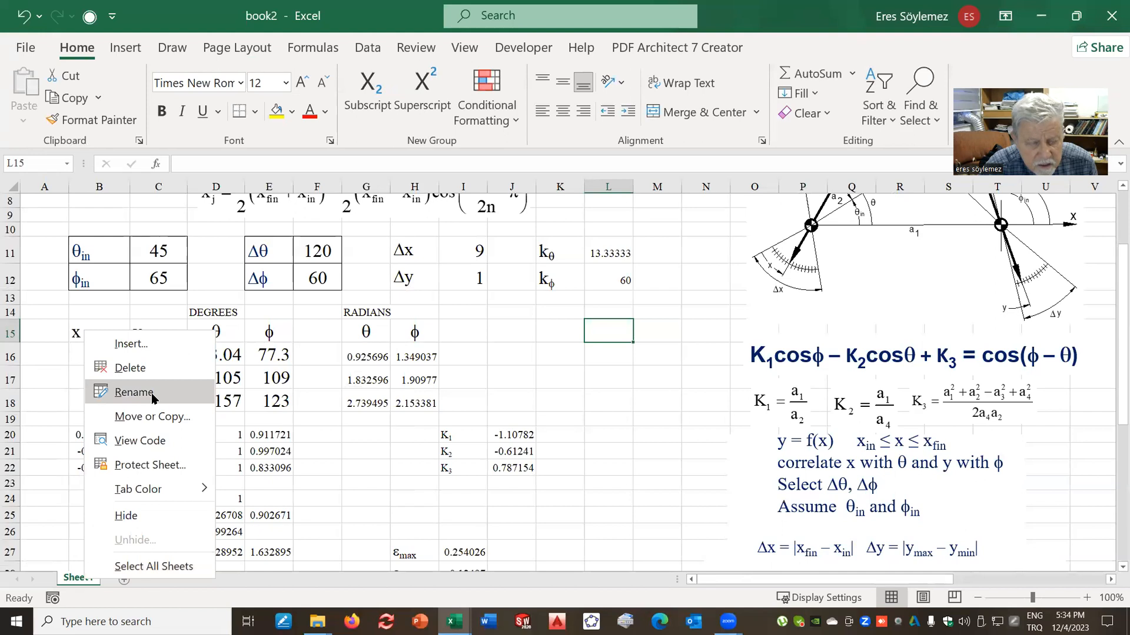
left_click(134, 393)
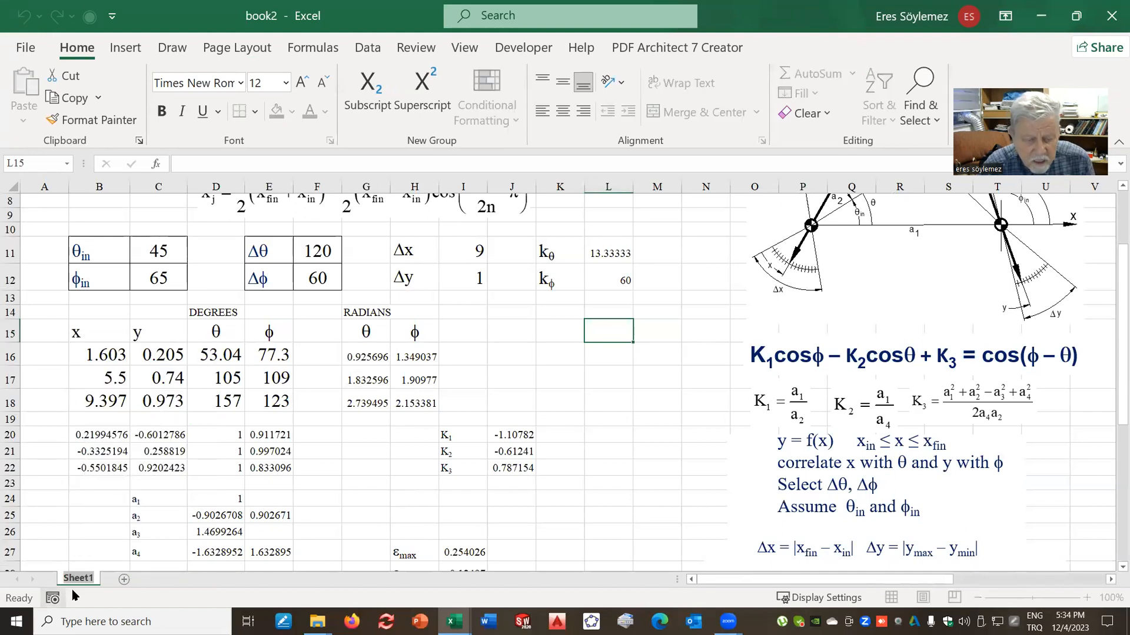
type("Thr")
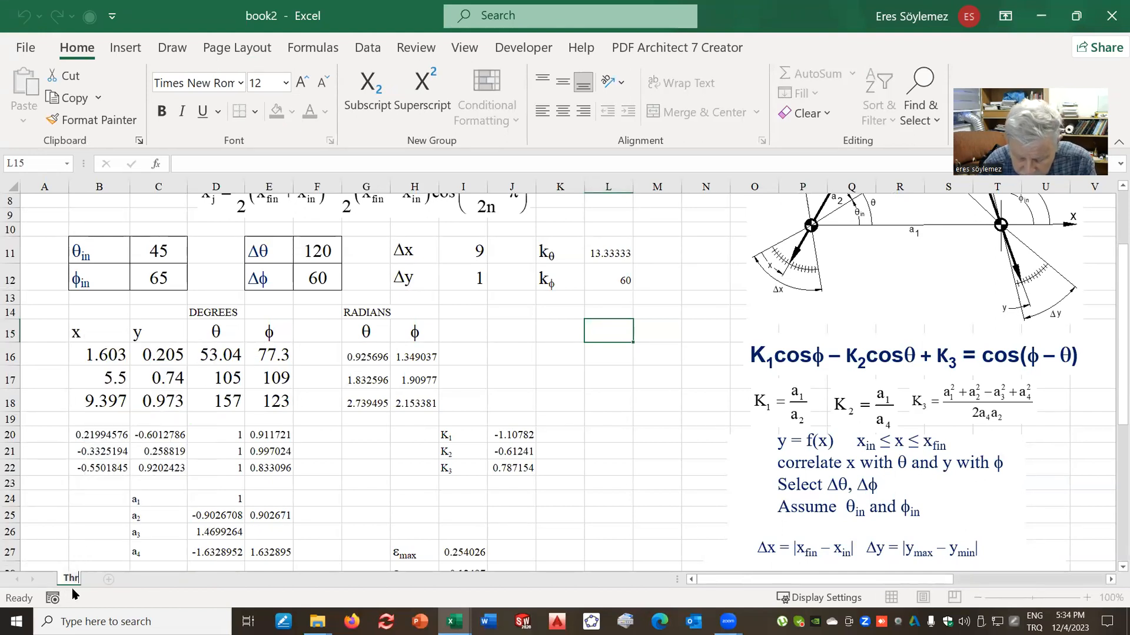
type("eePre")
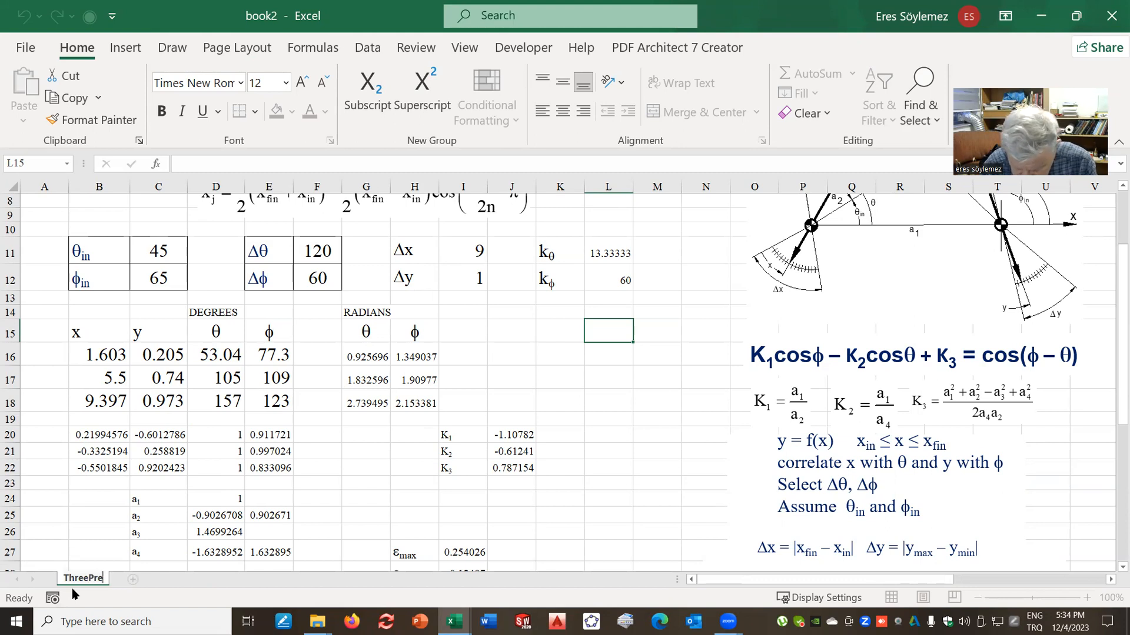
type("cision ")
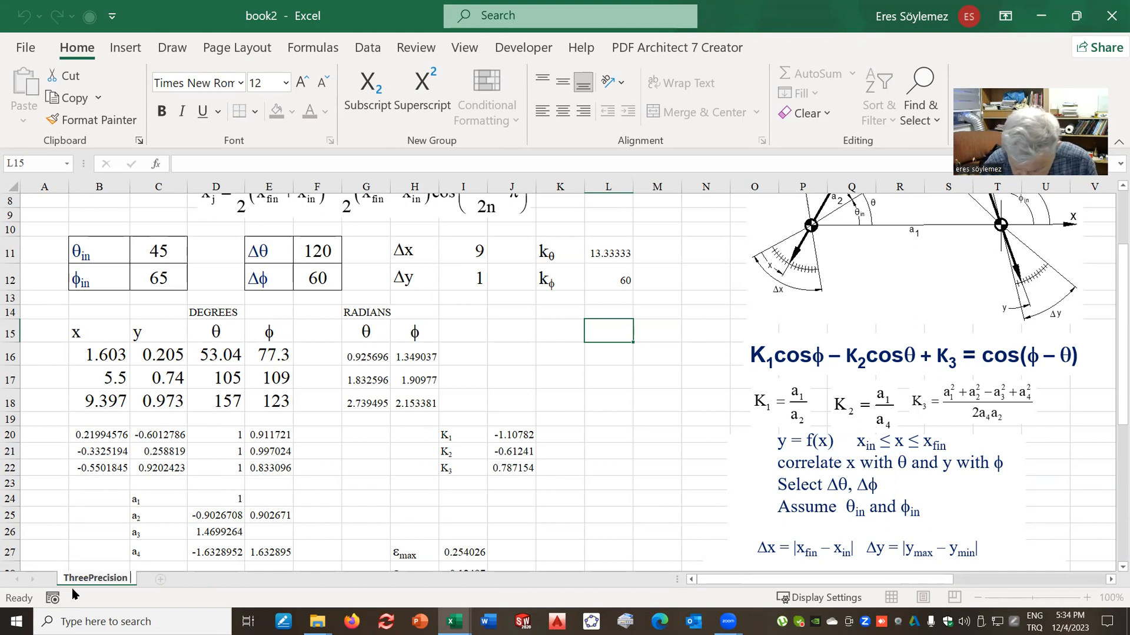
type("Points")
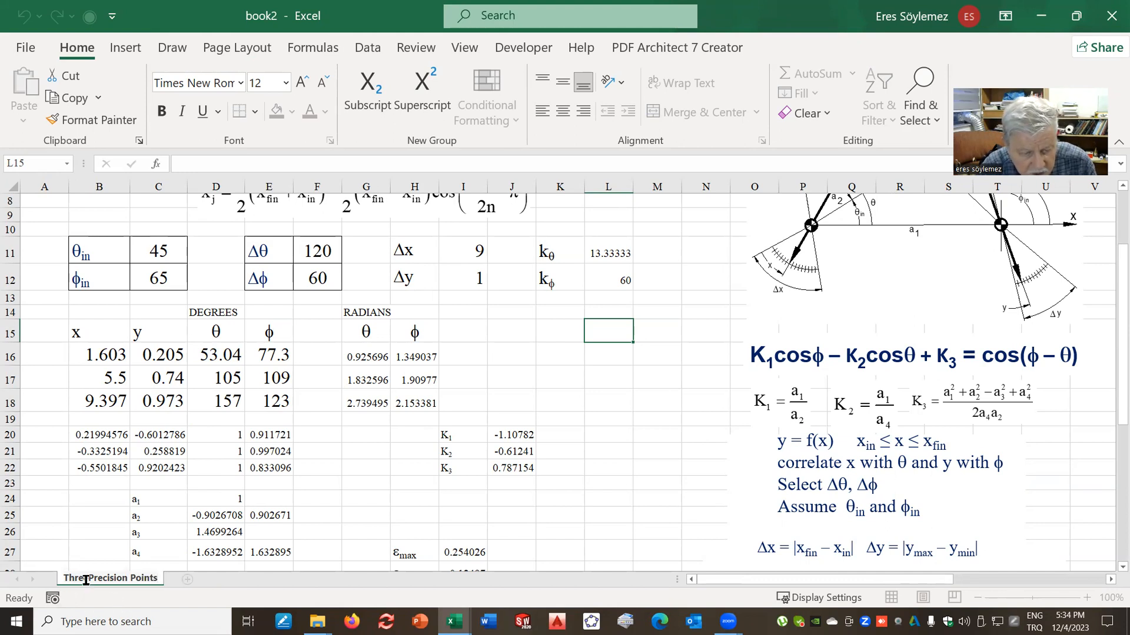
key("Return")
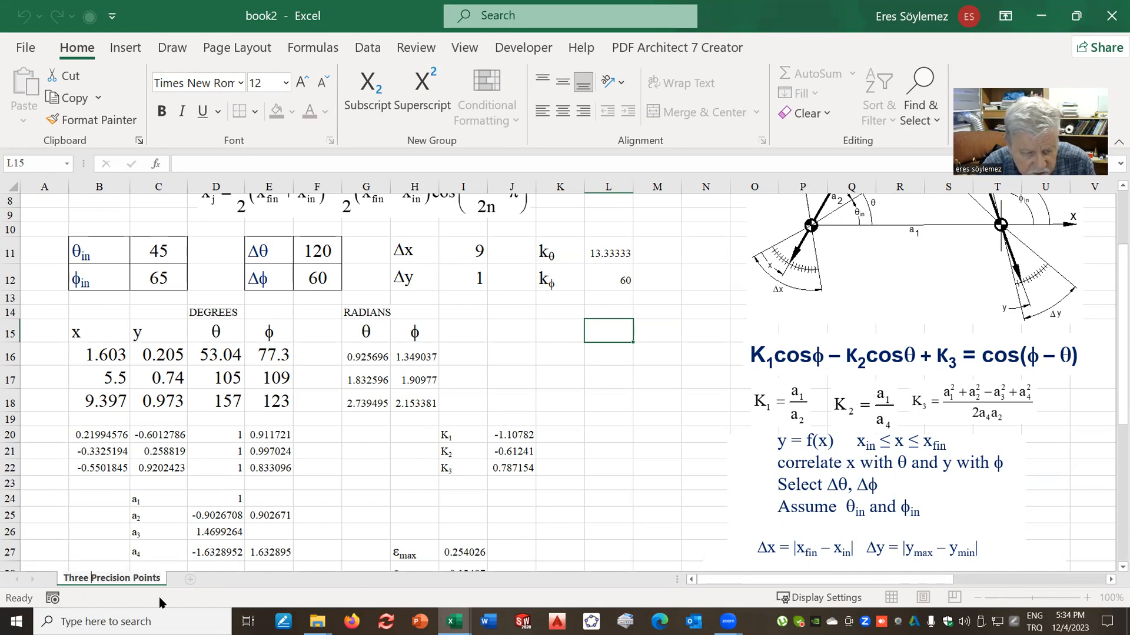
left_click(377, 502)
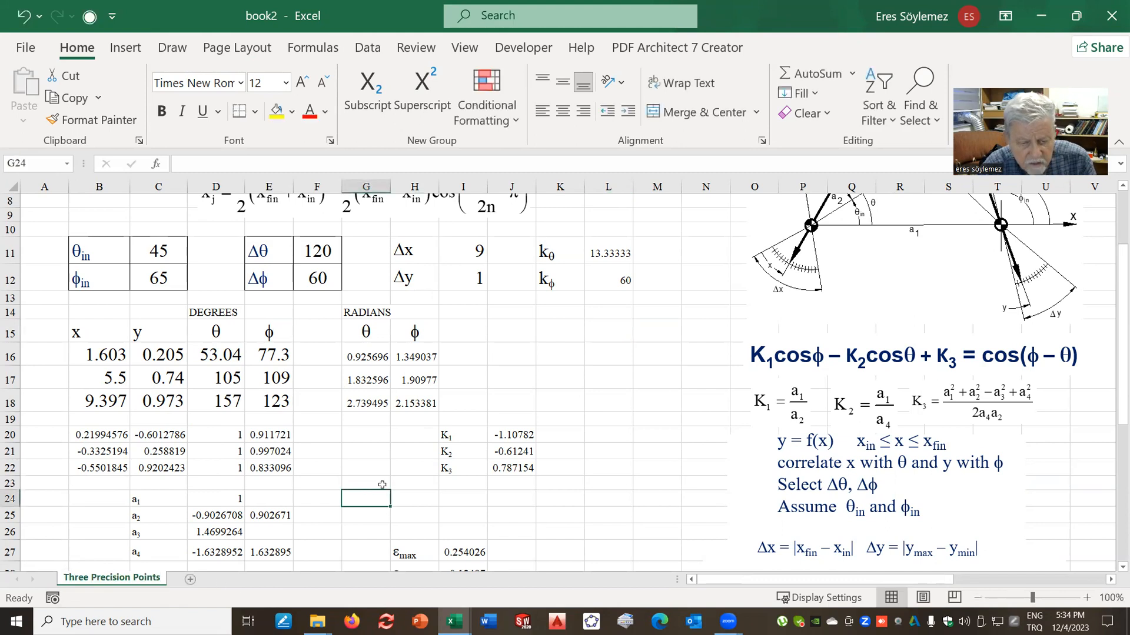
Create a copy of the Three Precision Points sheet in book2.xlsm, placed before the original.
right_click(119, 582)
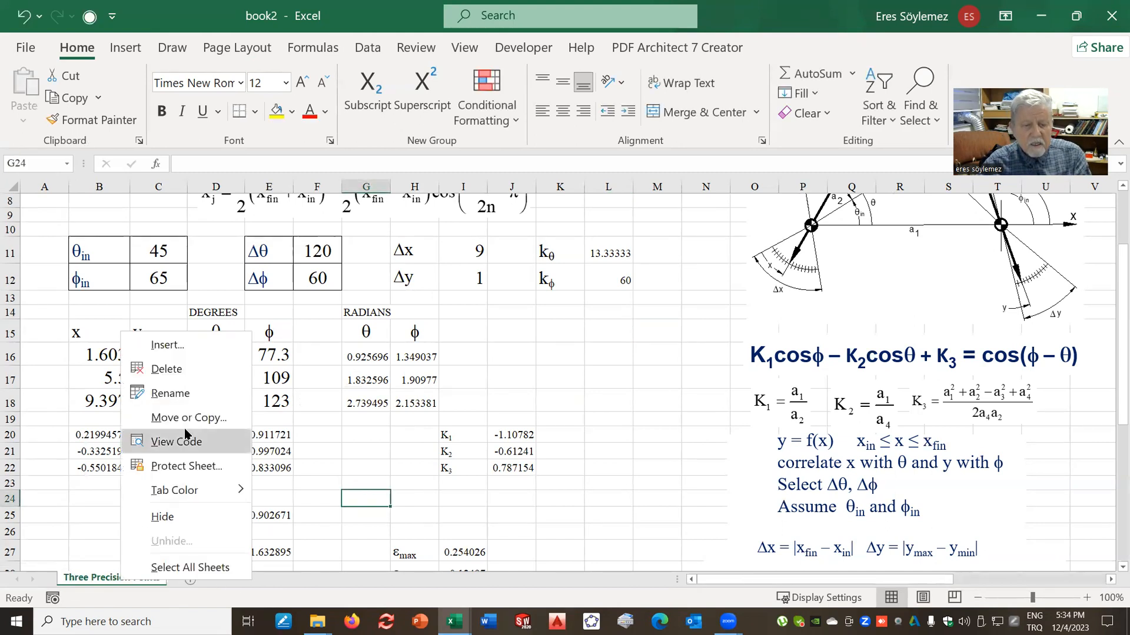
left_click(197, 419)
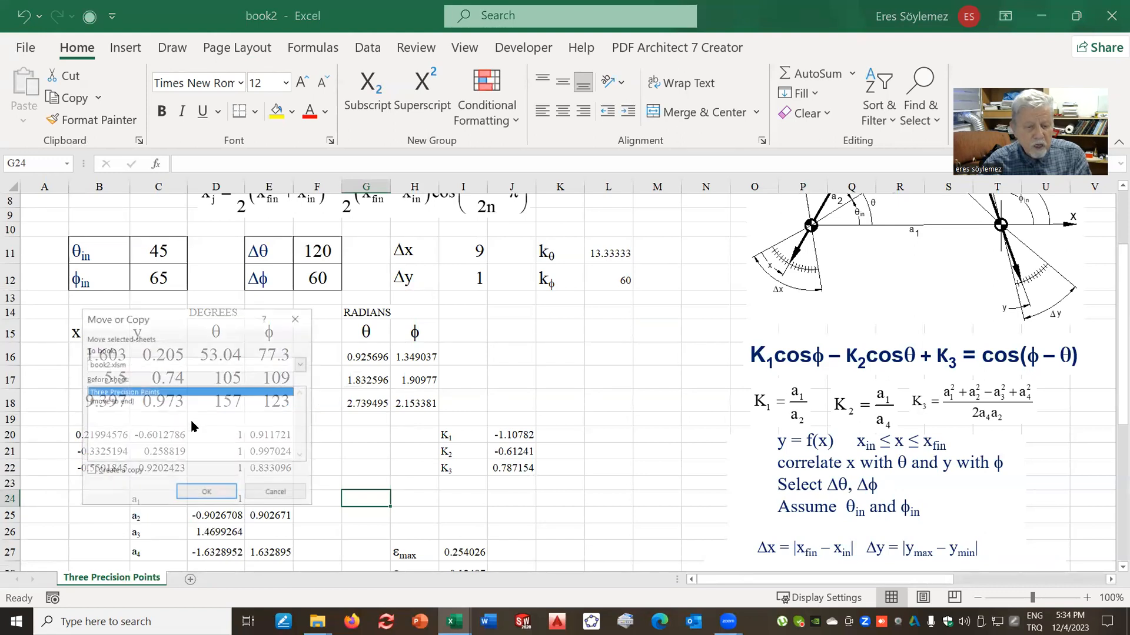
left_click(91, 471)
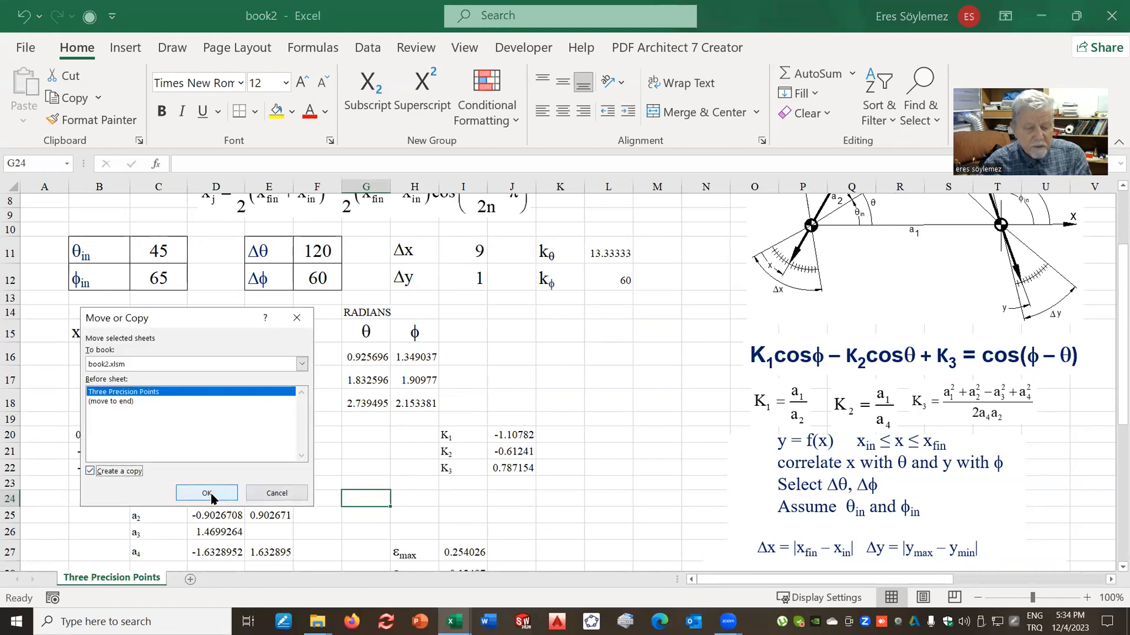
left_click(207, 494)
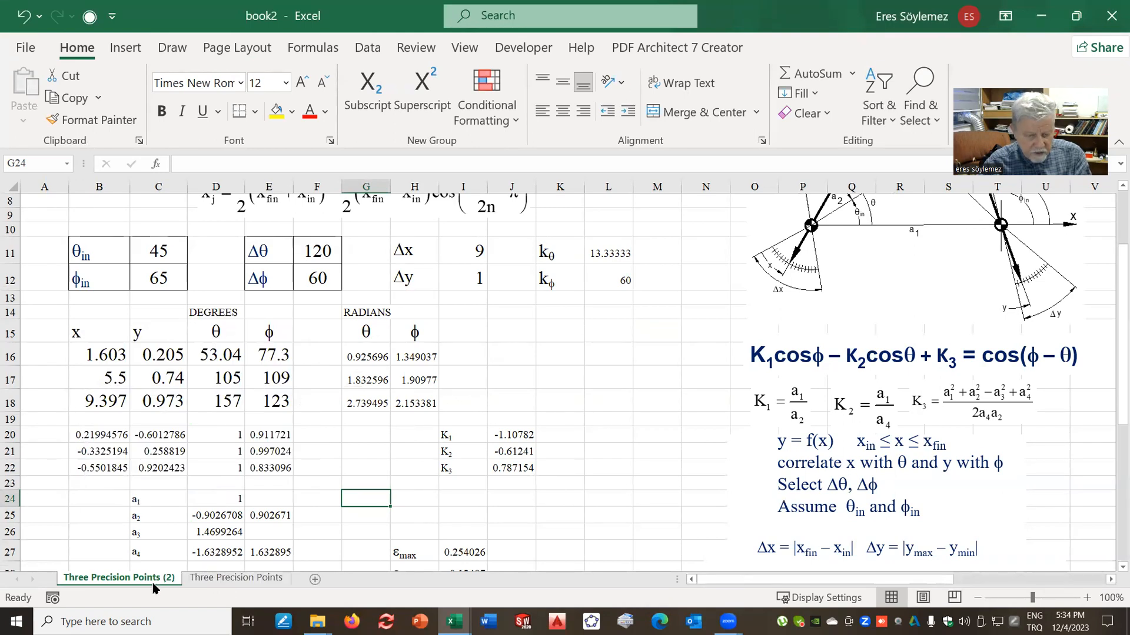
Rename the copied worksheet Three Precision Points (2) as Four Precision Points.
right_click(151, 584)
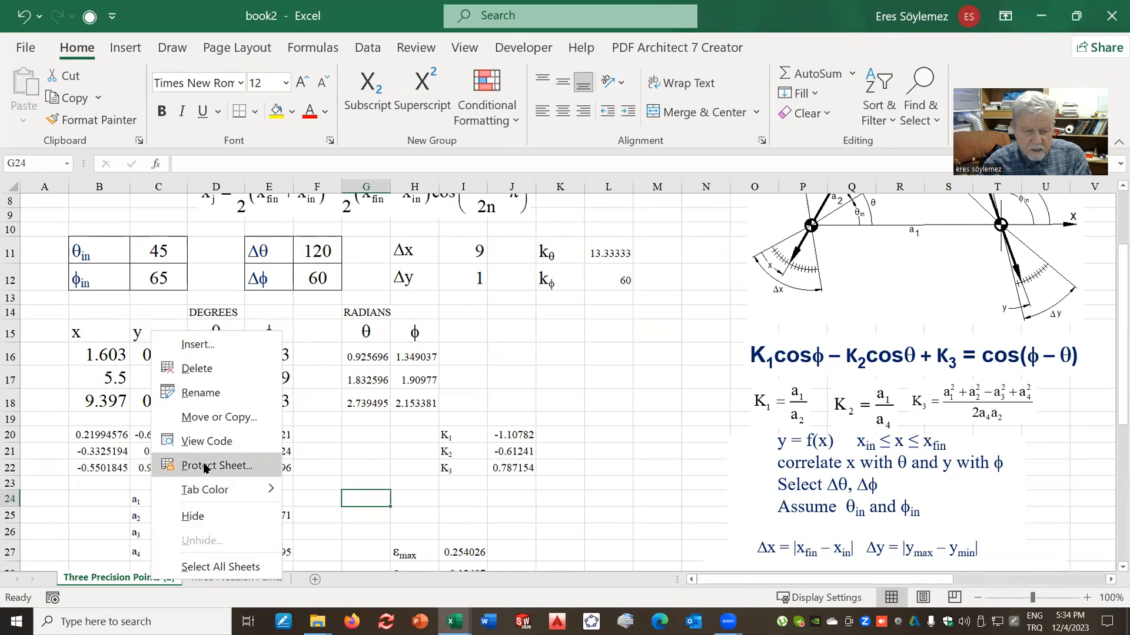
left_click(201, 393)
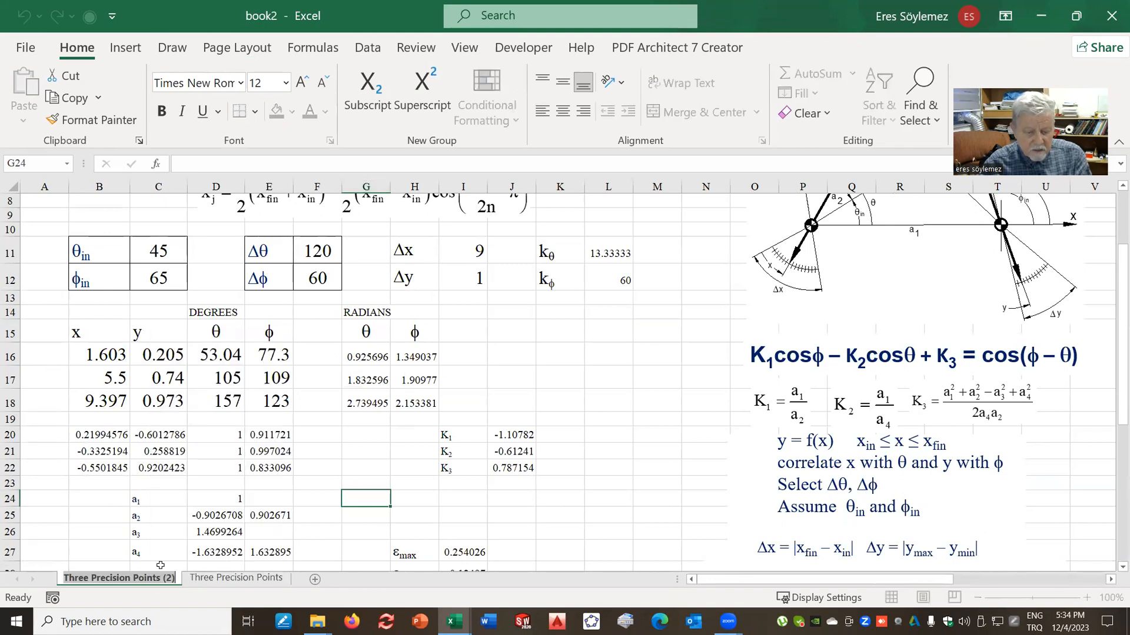
type("F")
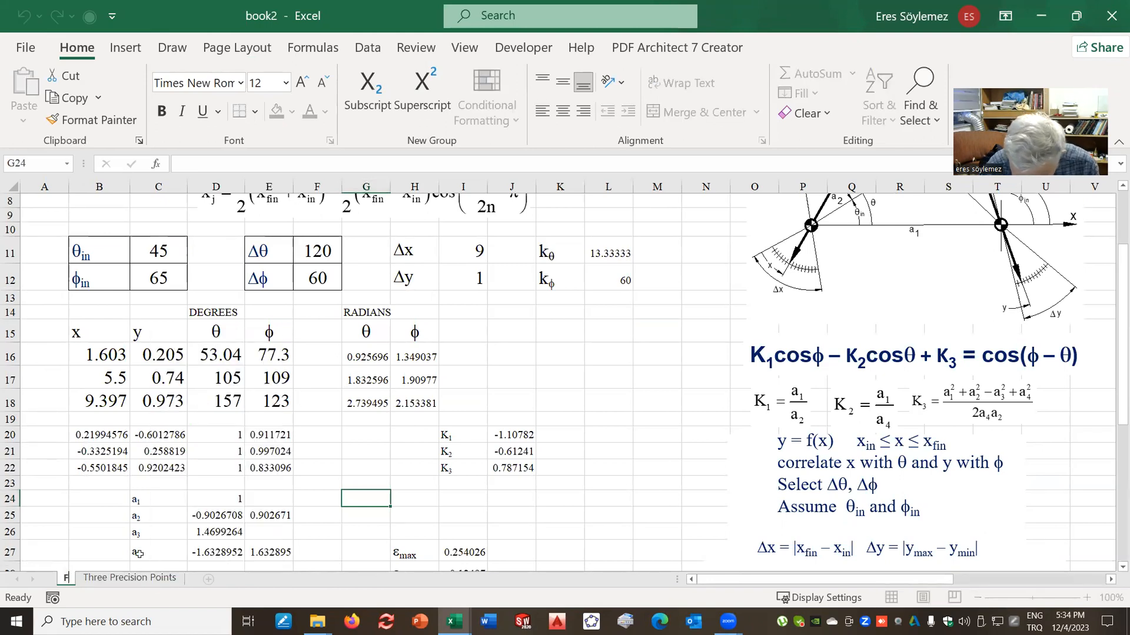
type("our")
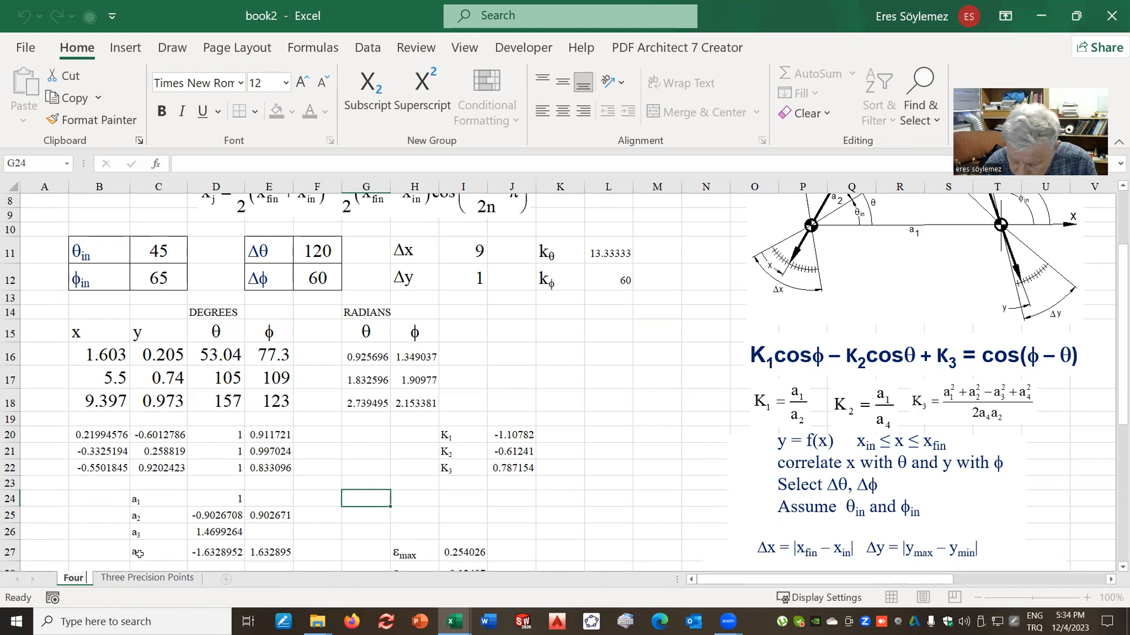
type(" Precis")
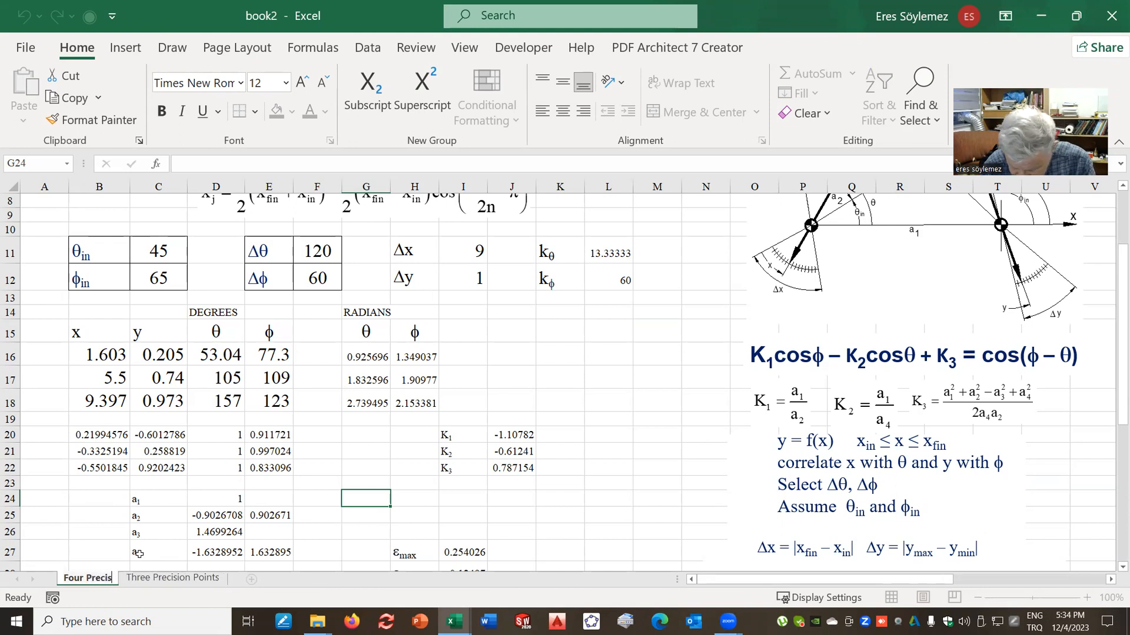
type("ion Points")
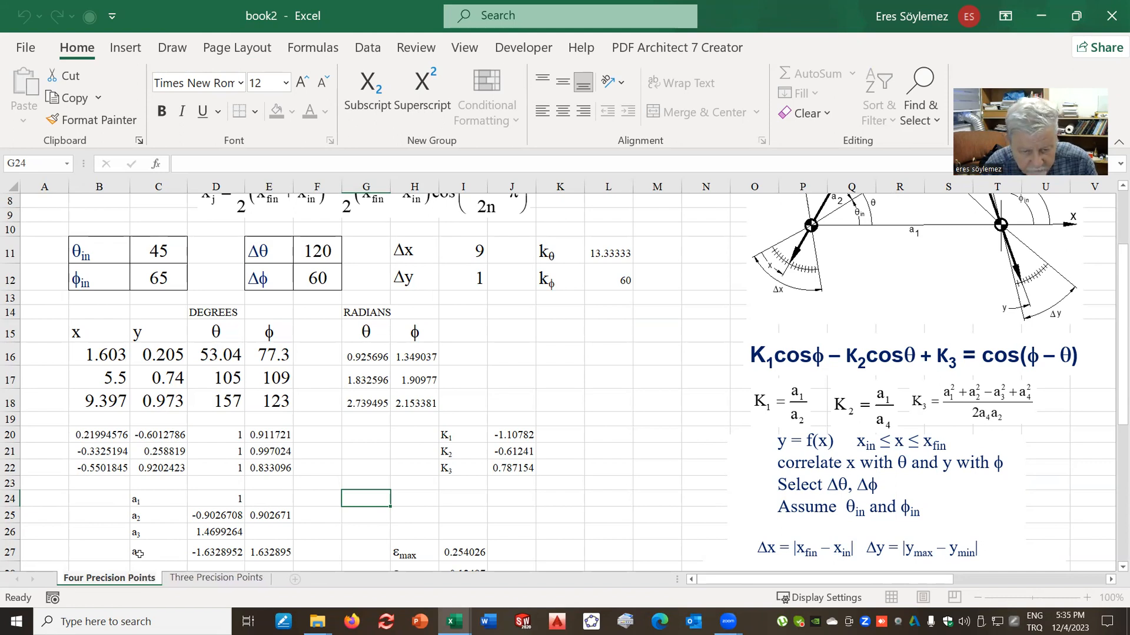
key("Return")
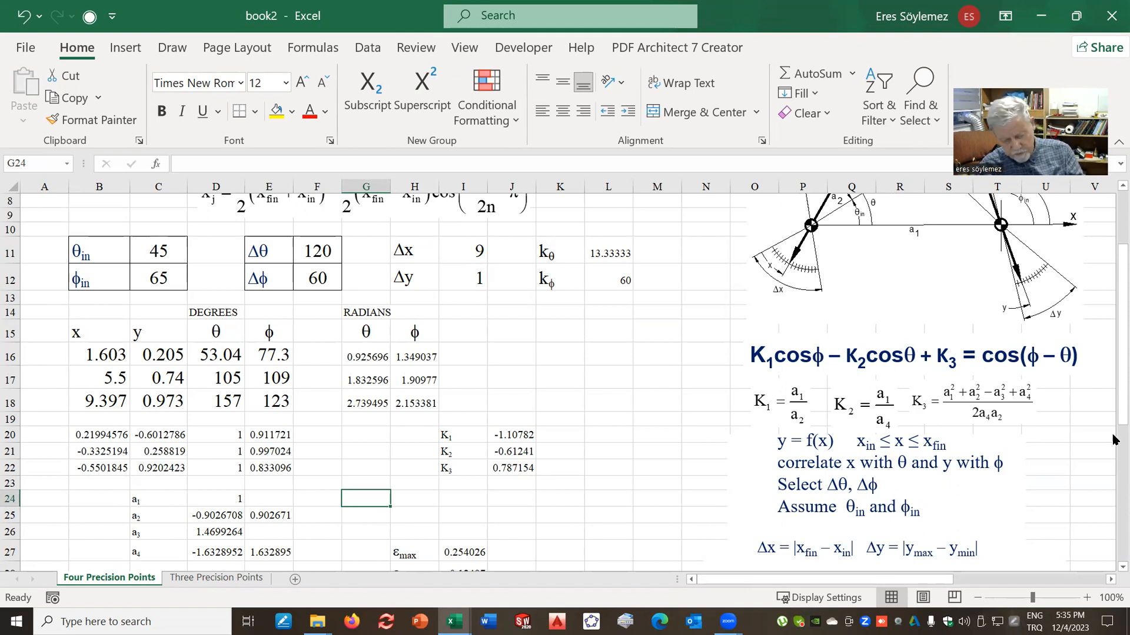
Insert a blank row at row 19, directly below the three precision point rows, for a fourth point.
left_click(511, 355)
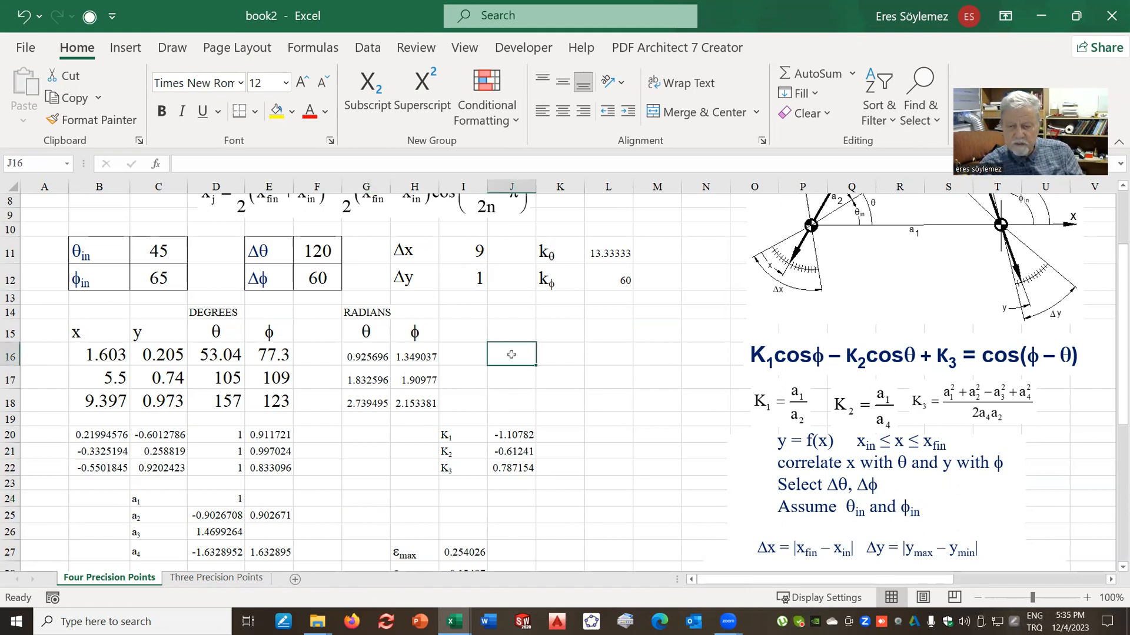
scroll(386, 406, "up", 3)
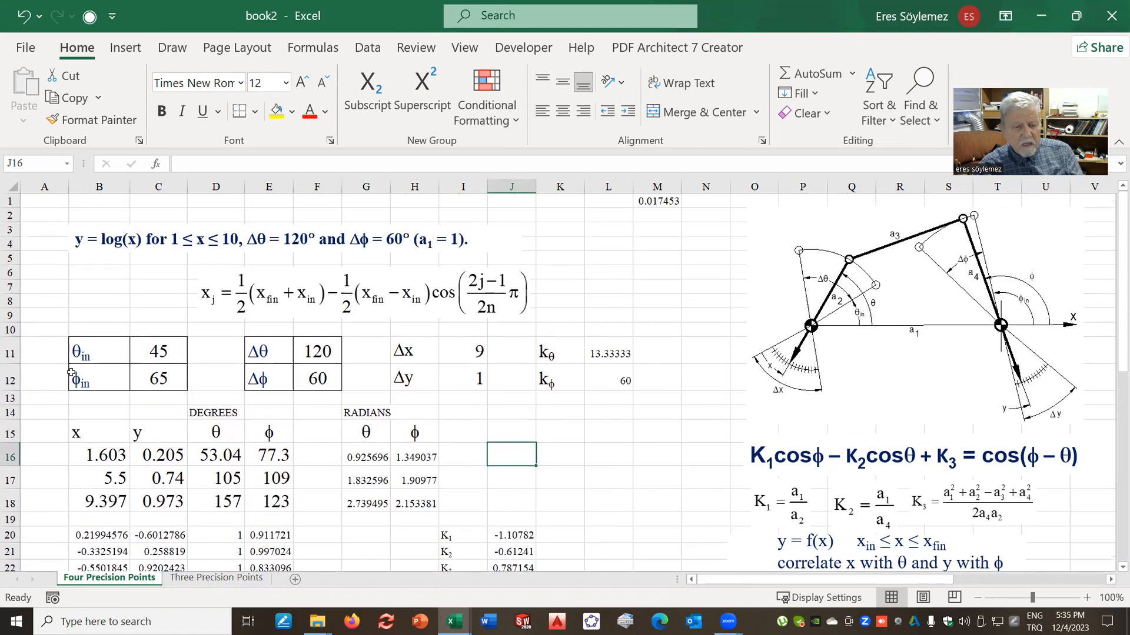
left_click(142, 379)
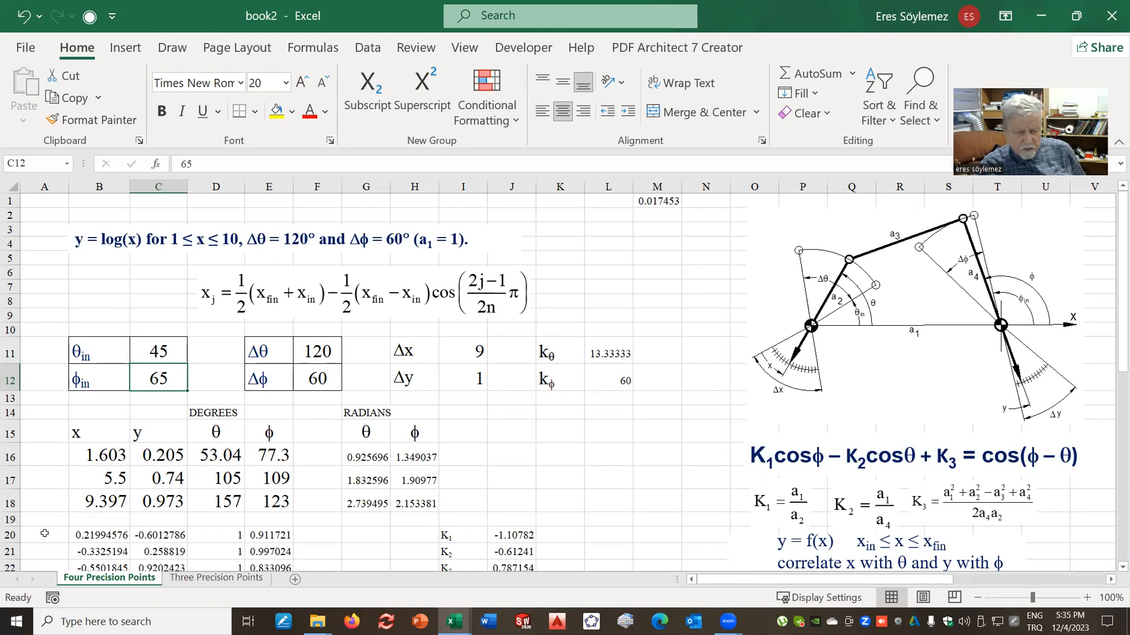
left_click(8, 521)
right_click(9, 525)
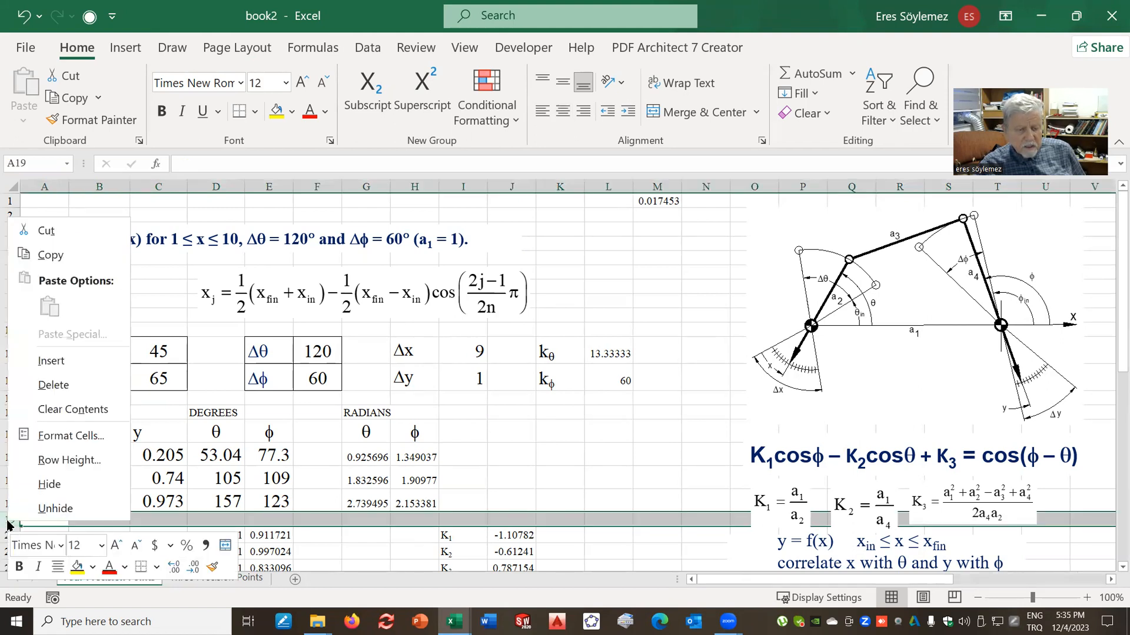
left_click(50, 360)
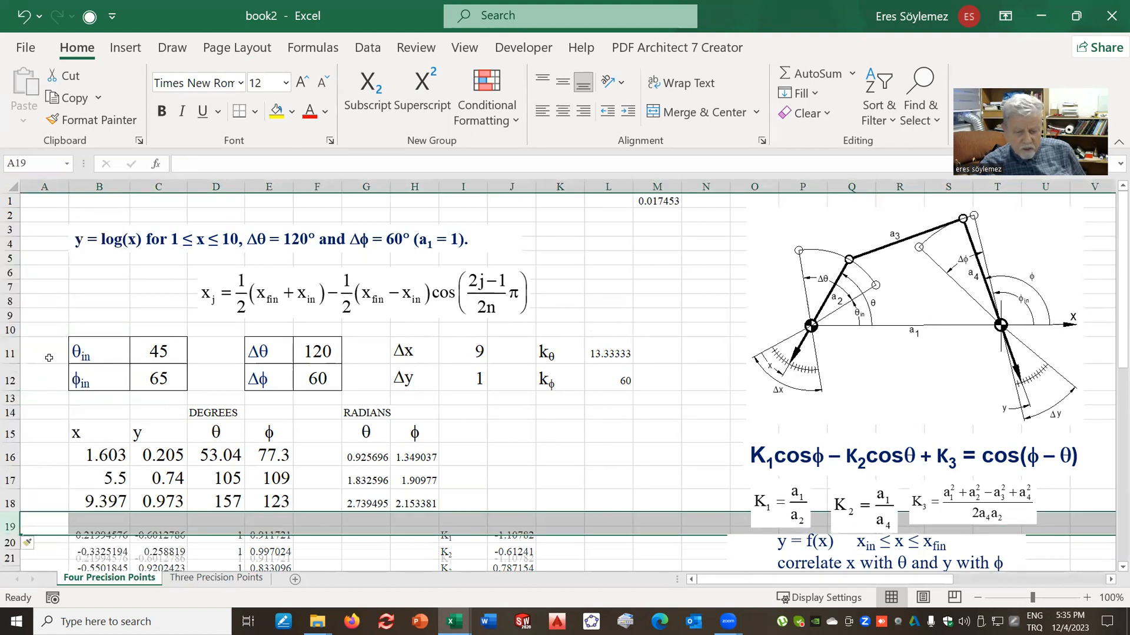
scroll(291, 432, "down", 2)
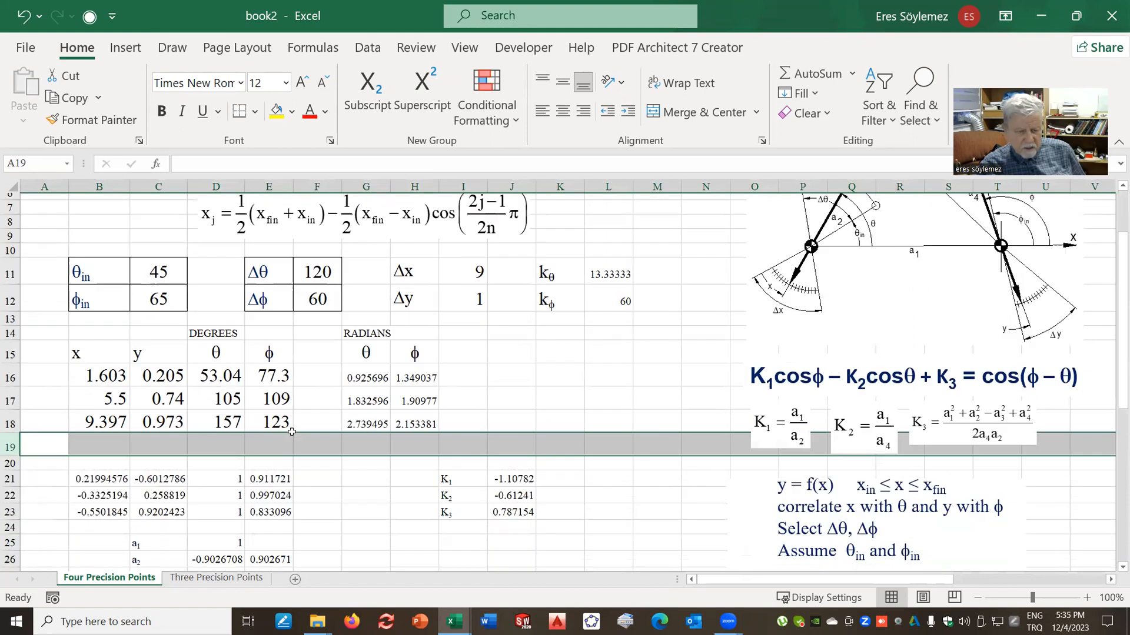
scroll(291, 432, "down", 1)
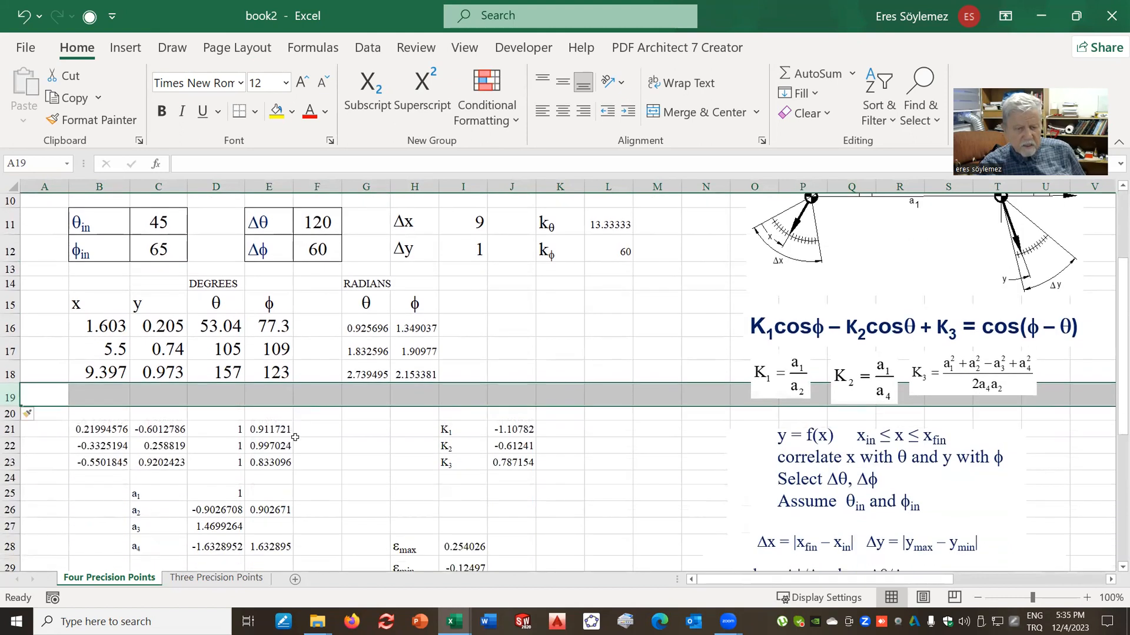
Insert a blank row at row 24, directly below the coefficient matrix rows, for the fourth equation.
left_click(9, 477)
right_click(9, 478)
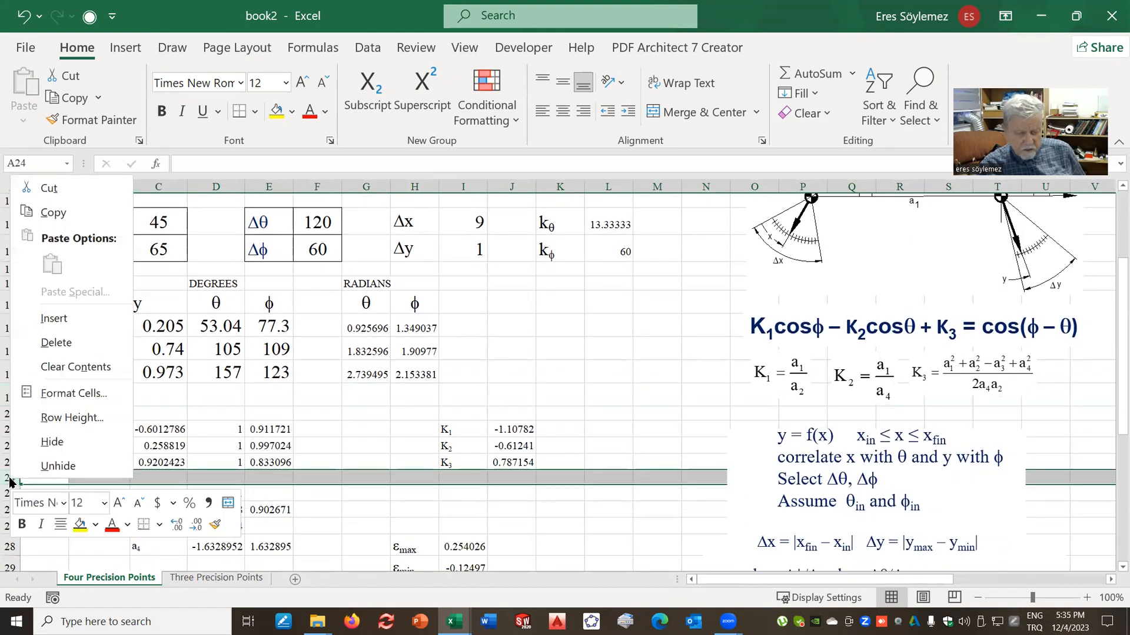
left_click(67, 325)
left_click(393, 401)
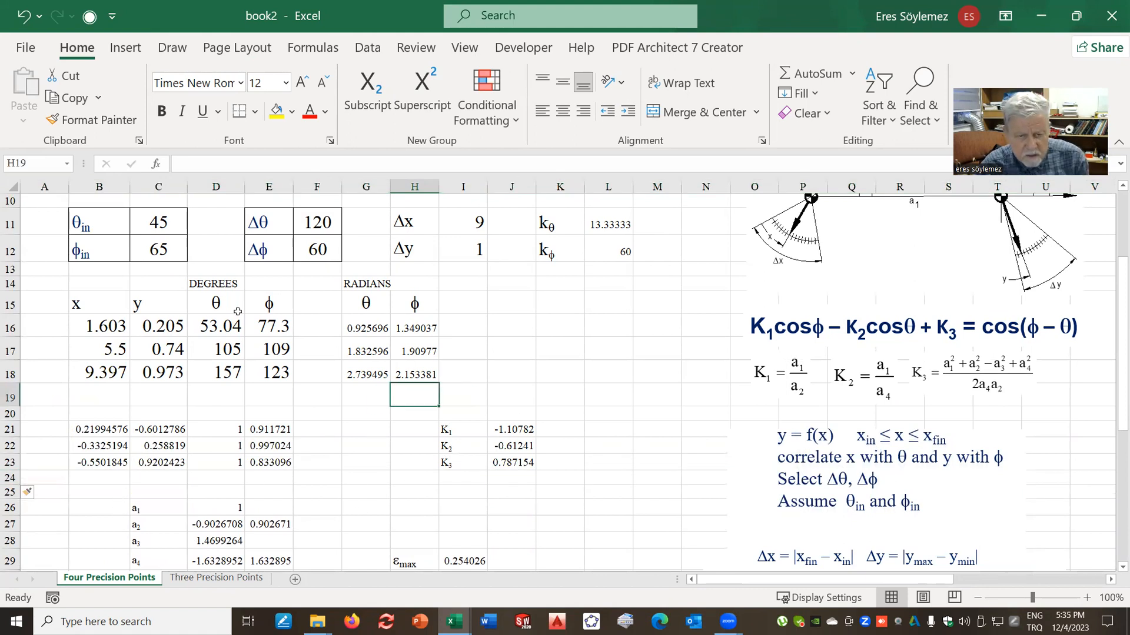
Change the first precision point's x formula in B16 to =11/2-9/2*COS(PI()/8).
left_click_drag(110, 332, 111, 347)
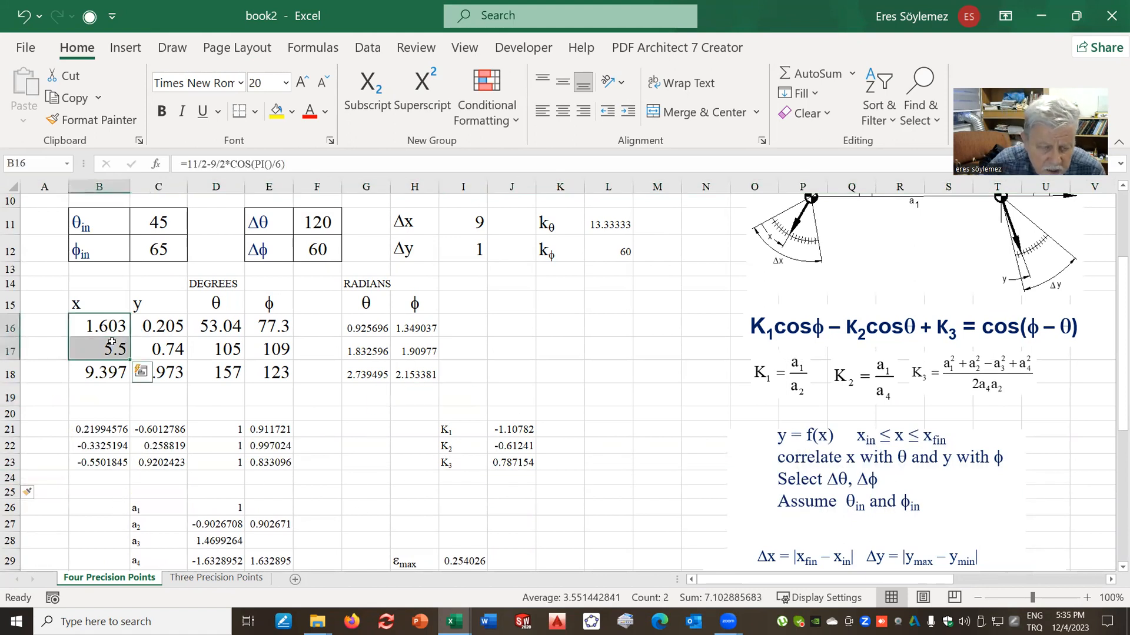
left_click(100, 325)
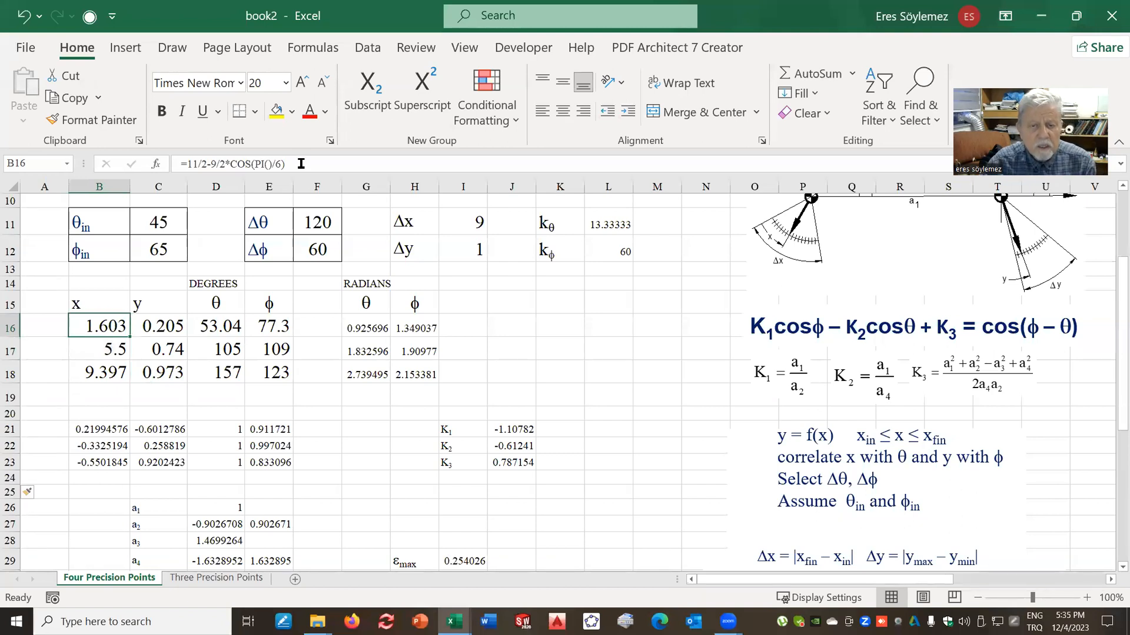
key("F2")
scroll(699, 385, "up", 3)
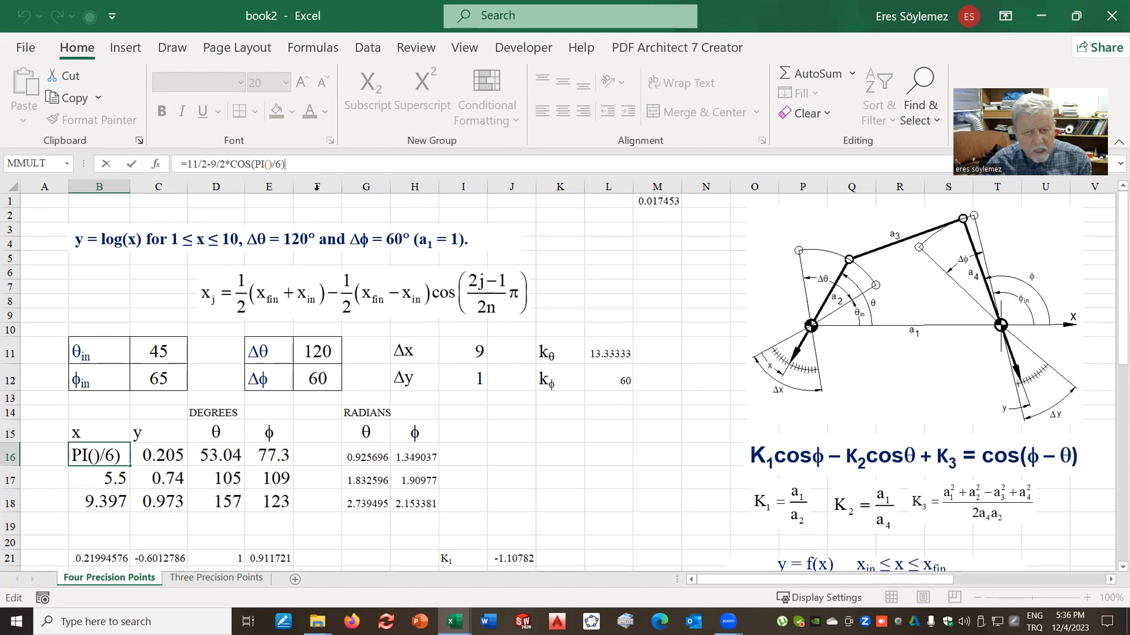
left_click(276, 164)
type("8")
key("Return")
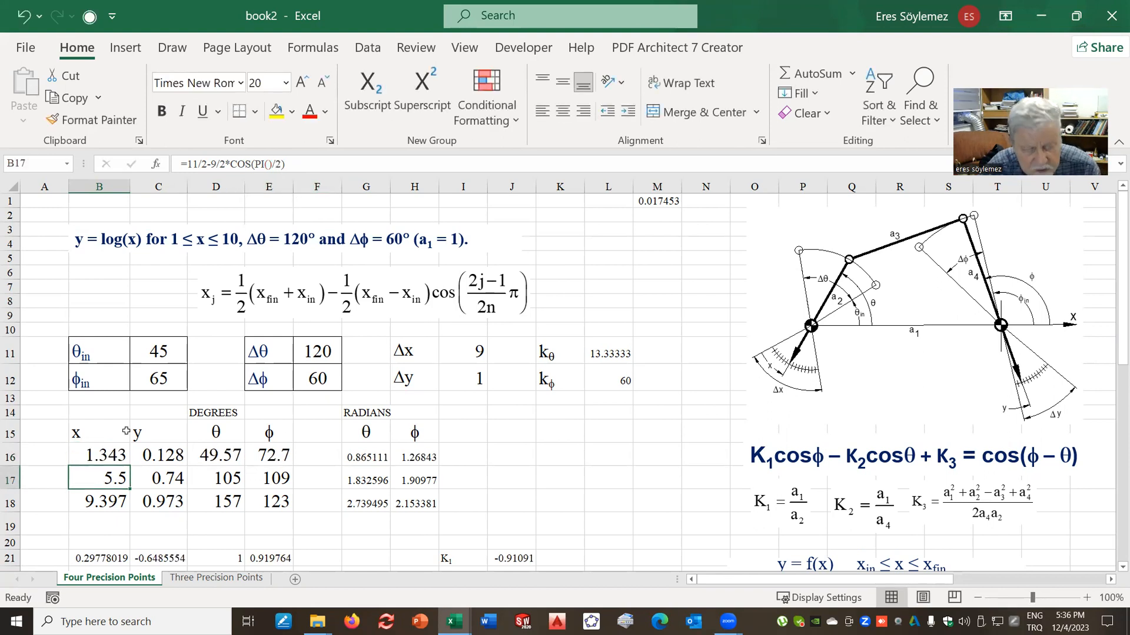
Change the second precision point's x formula in B17 to =11/2-9/2*COS(3*PI()/8).
left_click(254, 165)
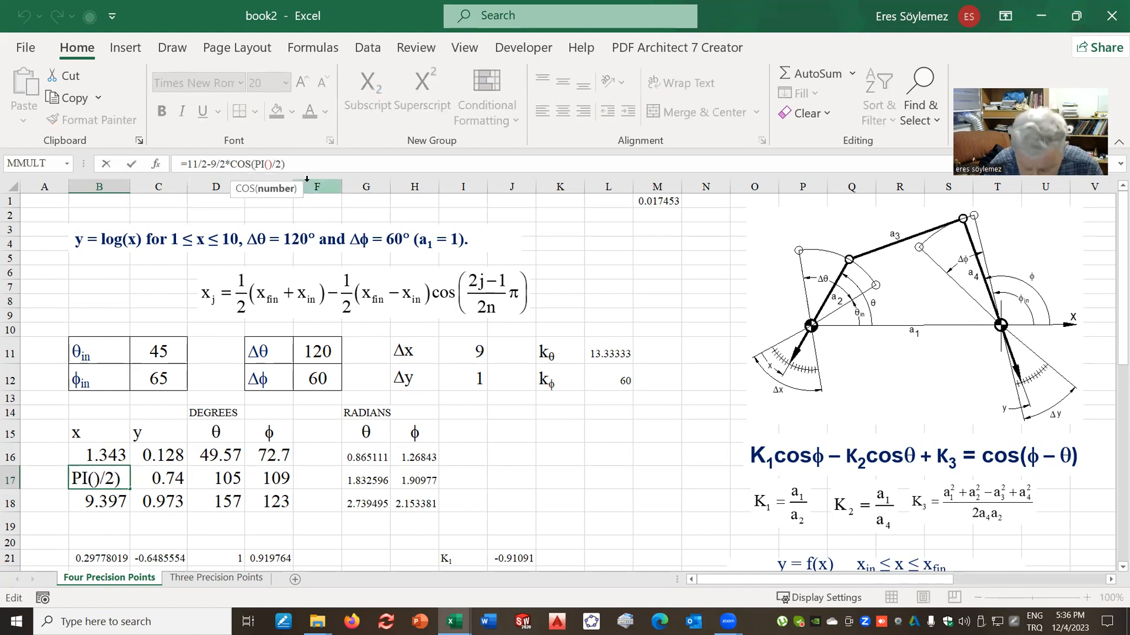
type("3*")
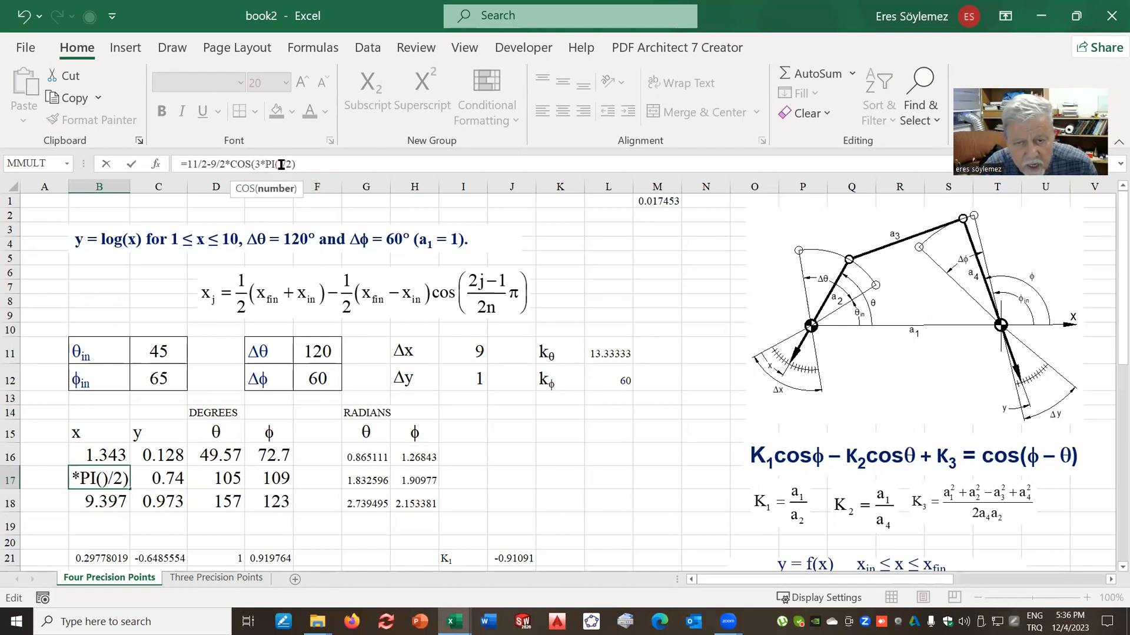
left_click_drag(286, 164, 291, 164)
type("8")
key("Return")
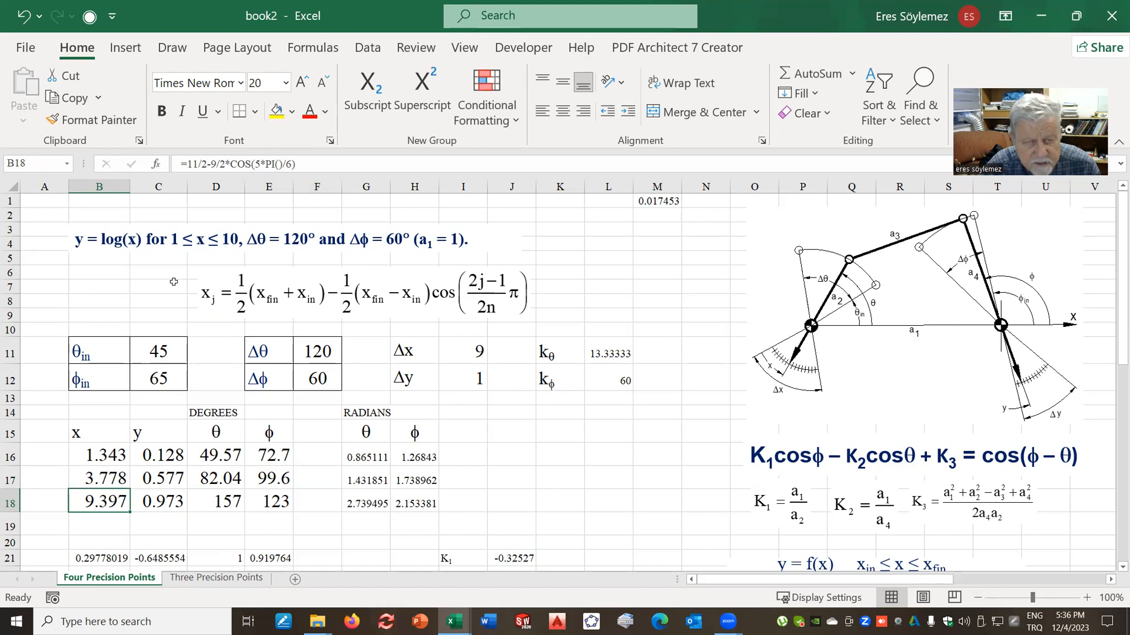
Change the third precision point's x formula in B18 to =11/2-9/2*COS(5*PI()/8).
double_click(286, 165)
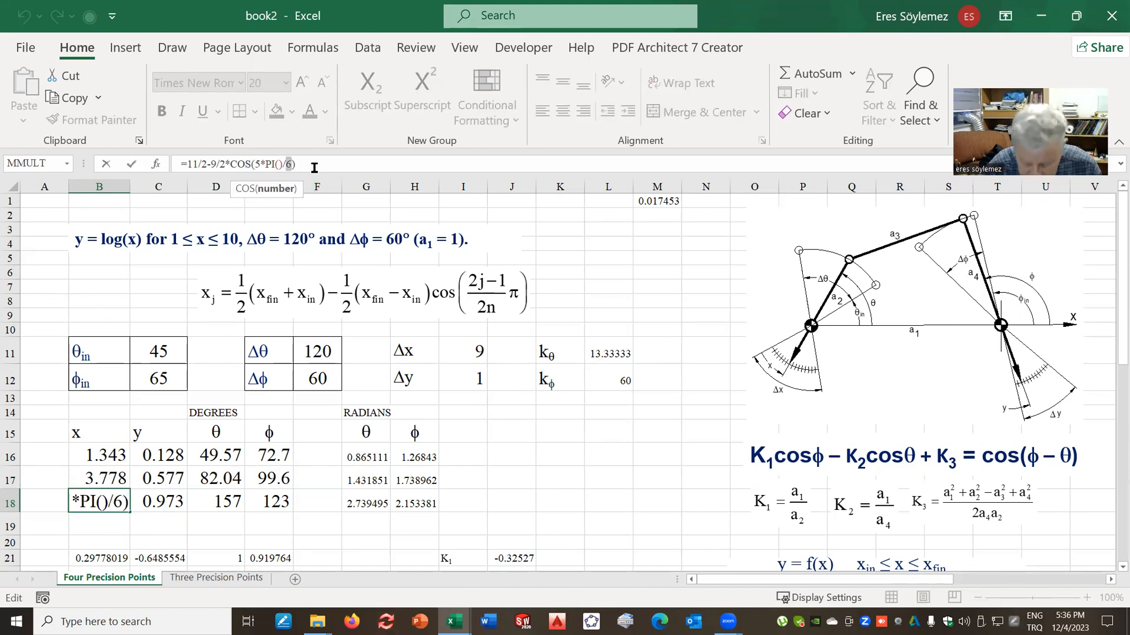
type("8")
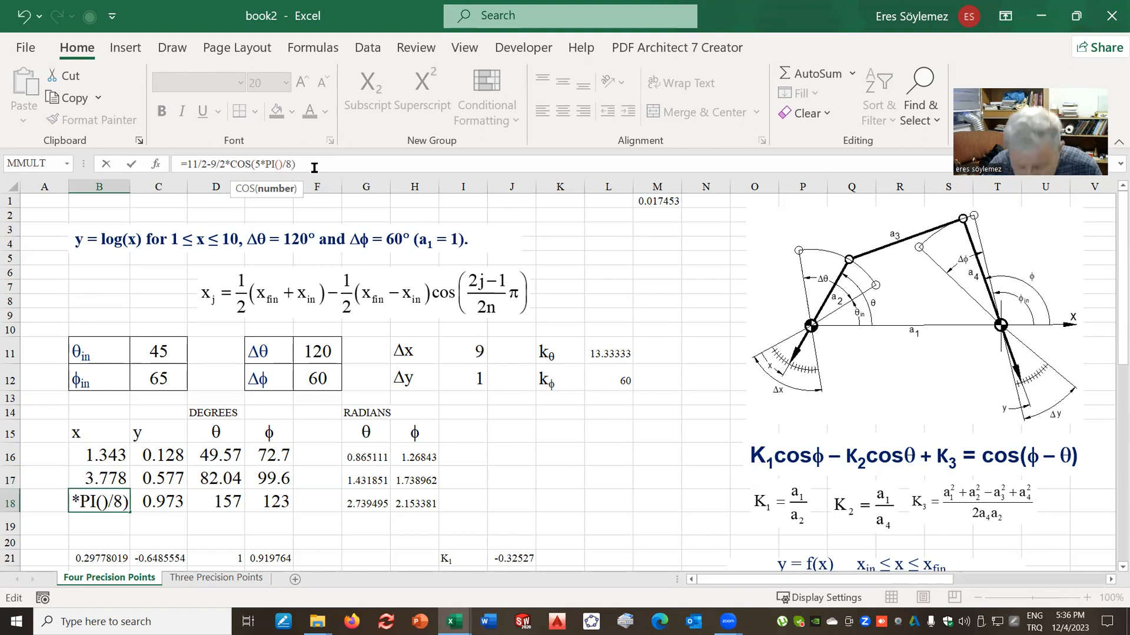
key("Return")
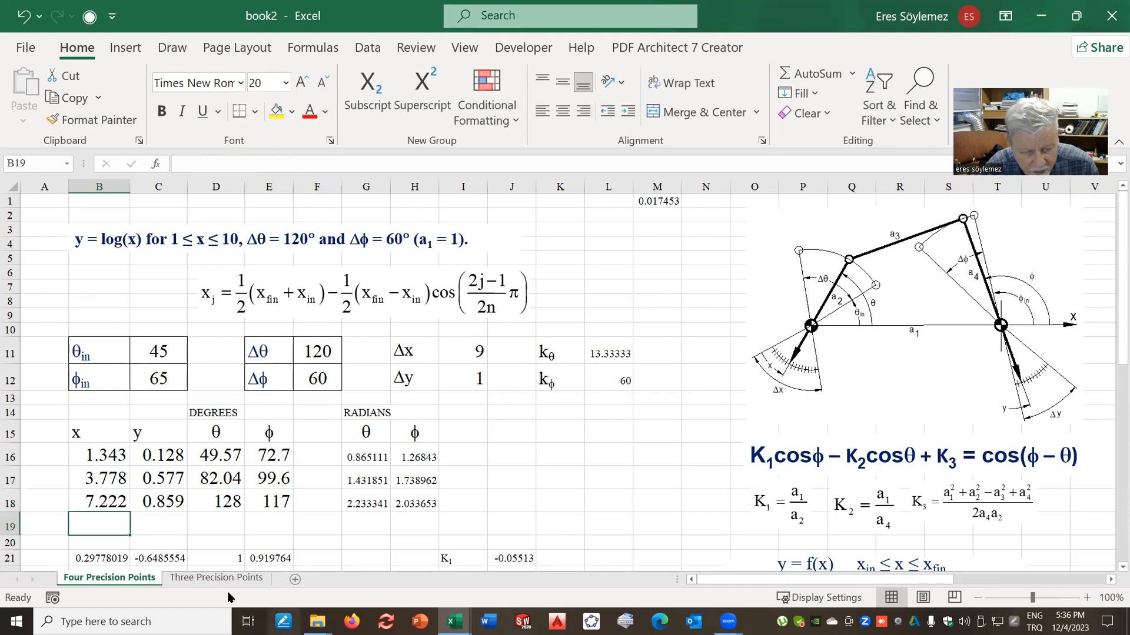
Fill B18's formula down to B19 and change it to =11/2-9/2*COS(7*PI()/8) for the fourth precision point.
left_click(115, 499)
left_click_drag(131, 511, 112, 531)
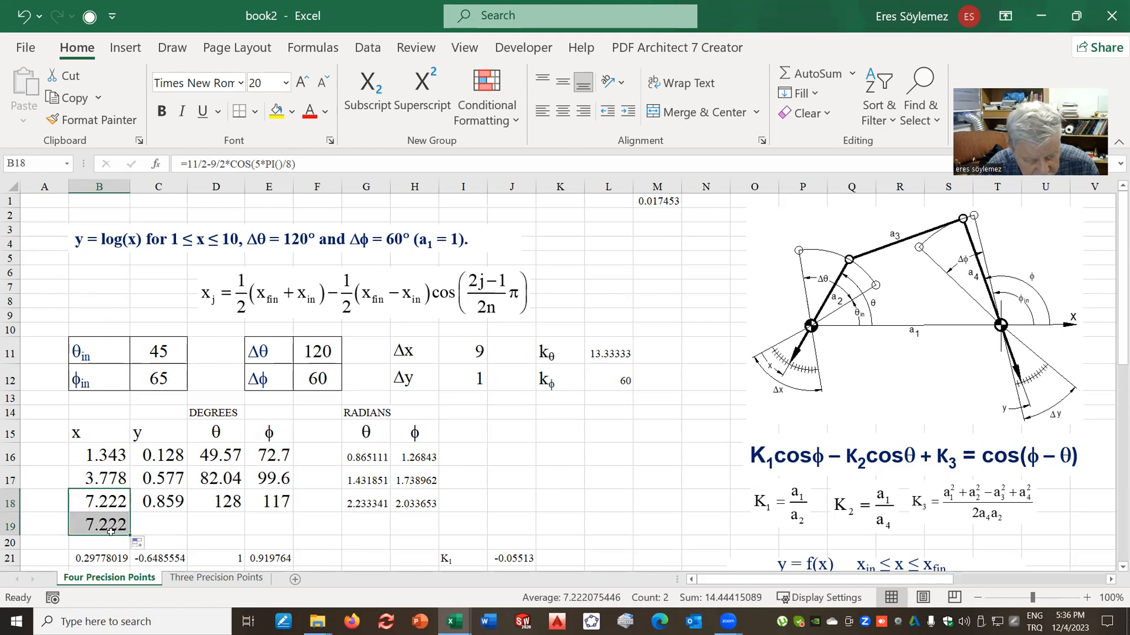
left_click(110, 530)
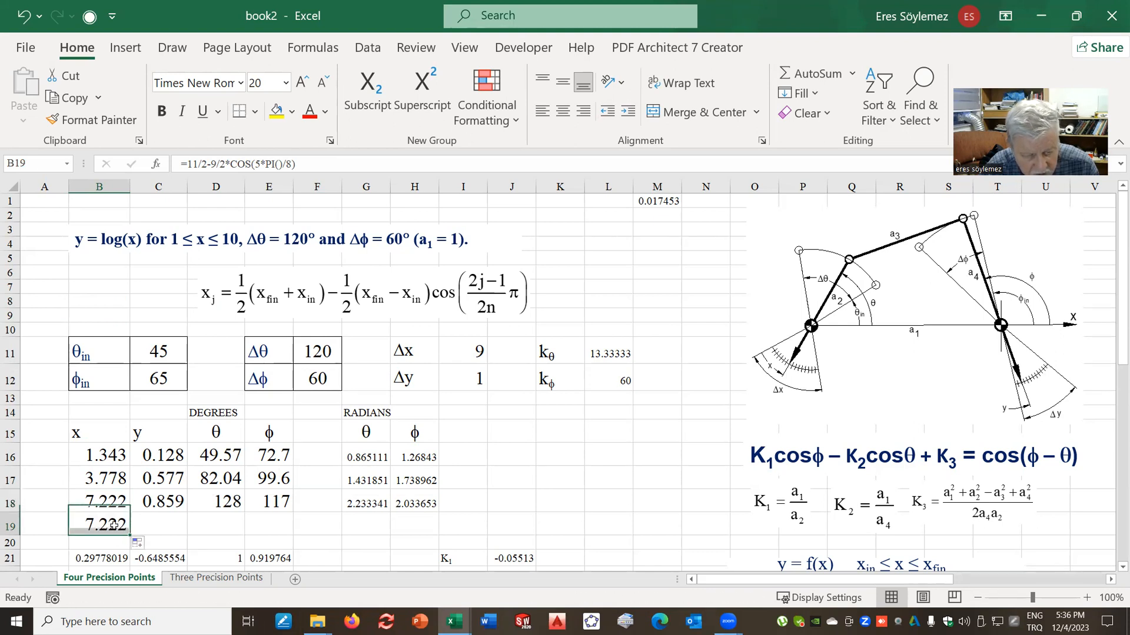
left_click(256, 164)
double_click(257, 164)
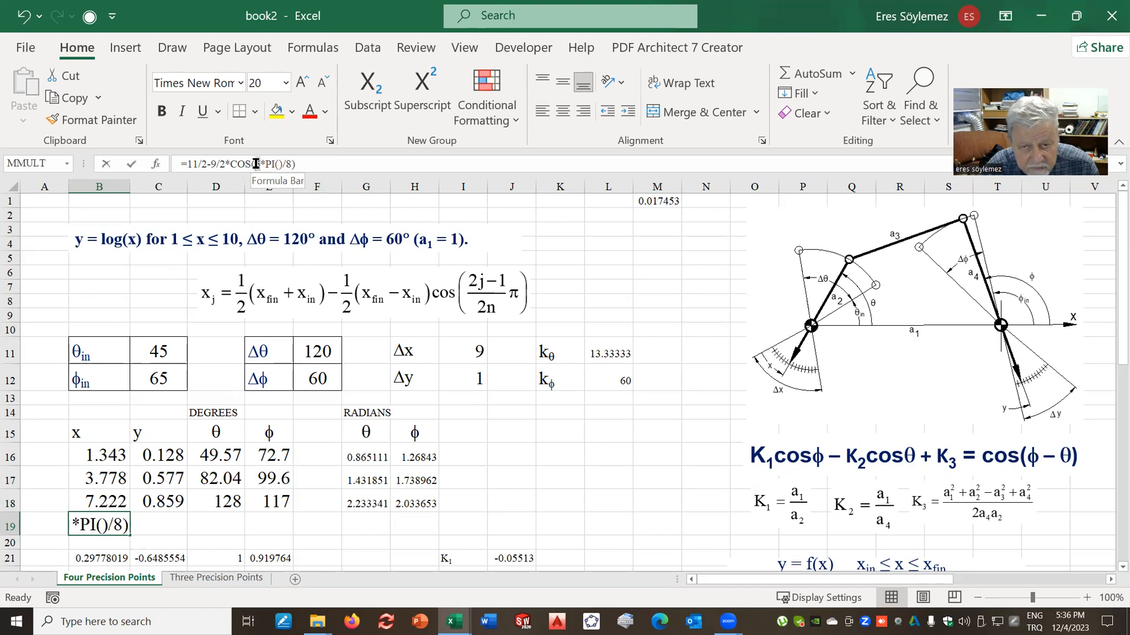
type("7")
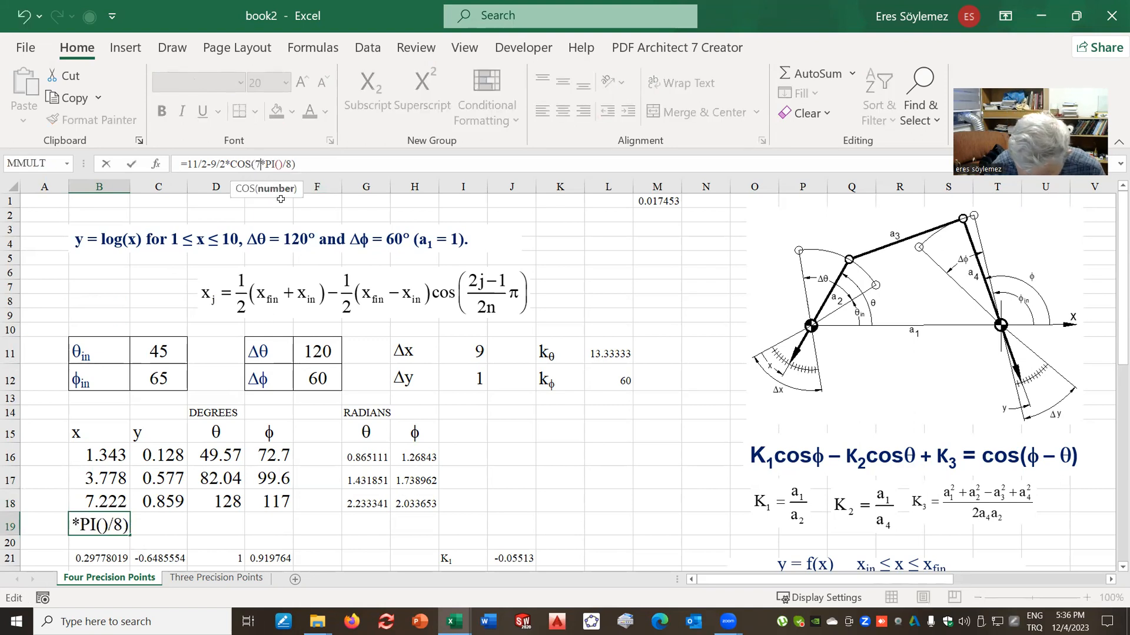
key("Return")
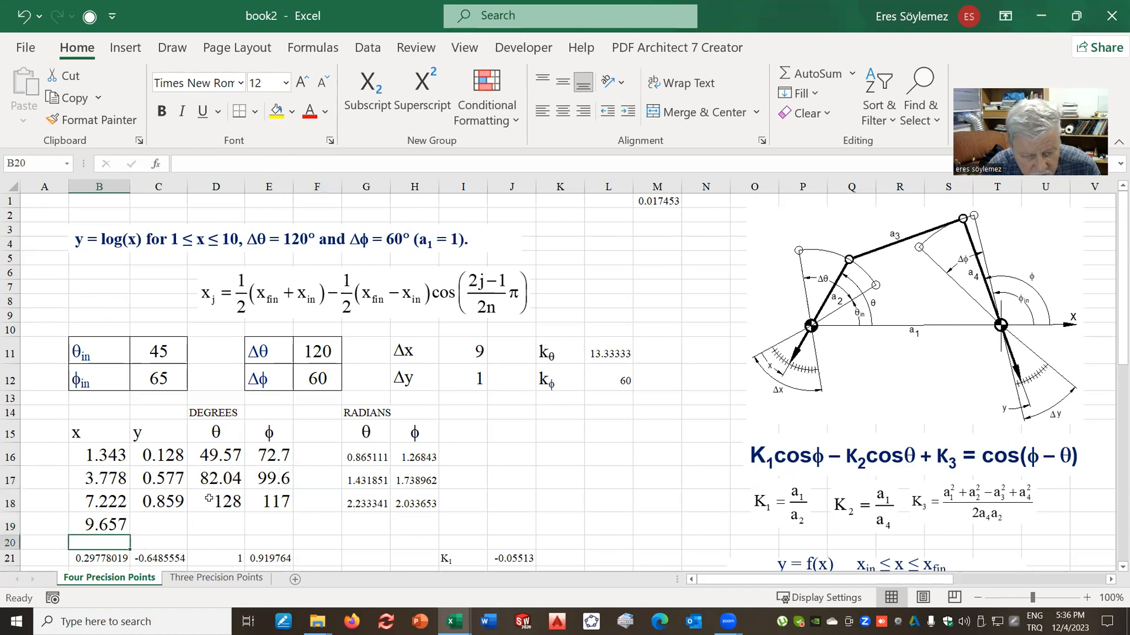
Fill the y, θ and φ formulas, in both degrees and radians, from row 18 down to row 19.
left_click(177, 502)
left_click_drag(187, 512, 291, 529)
left_click_drag(350, 501, 441, 527)
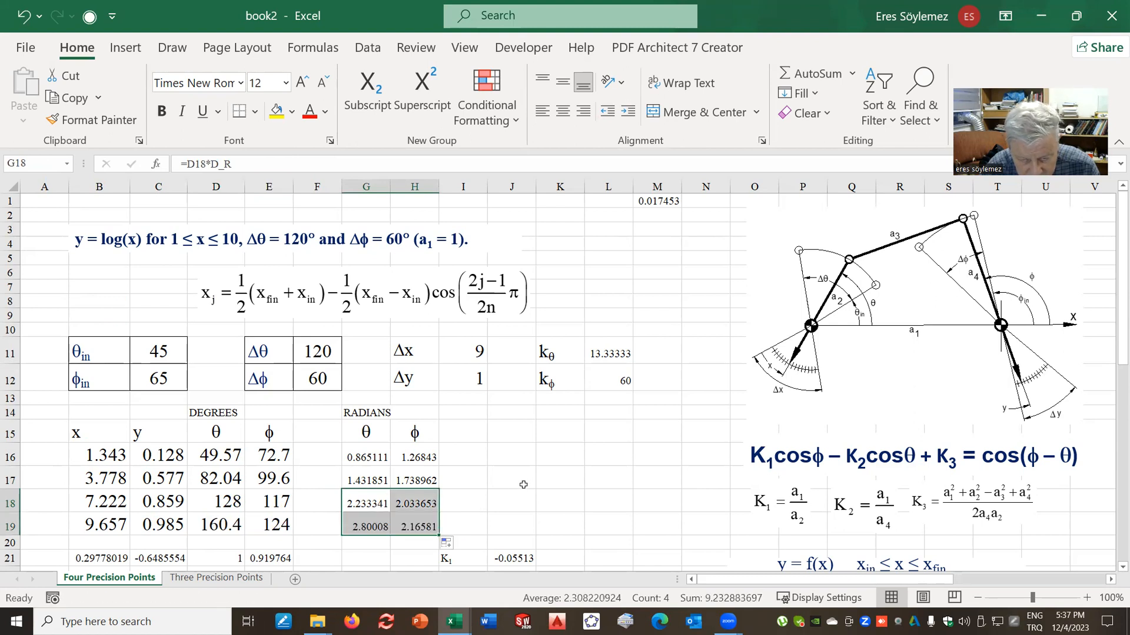
Fill the coefficient formulas in B23:C23 down to row 24 for the fourth precision point.
scroll(522, 479, "down", 3)
left_click(560, 373)
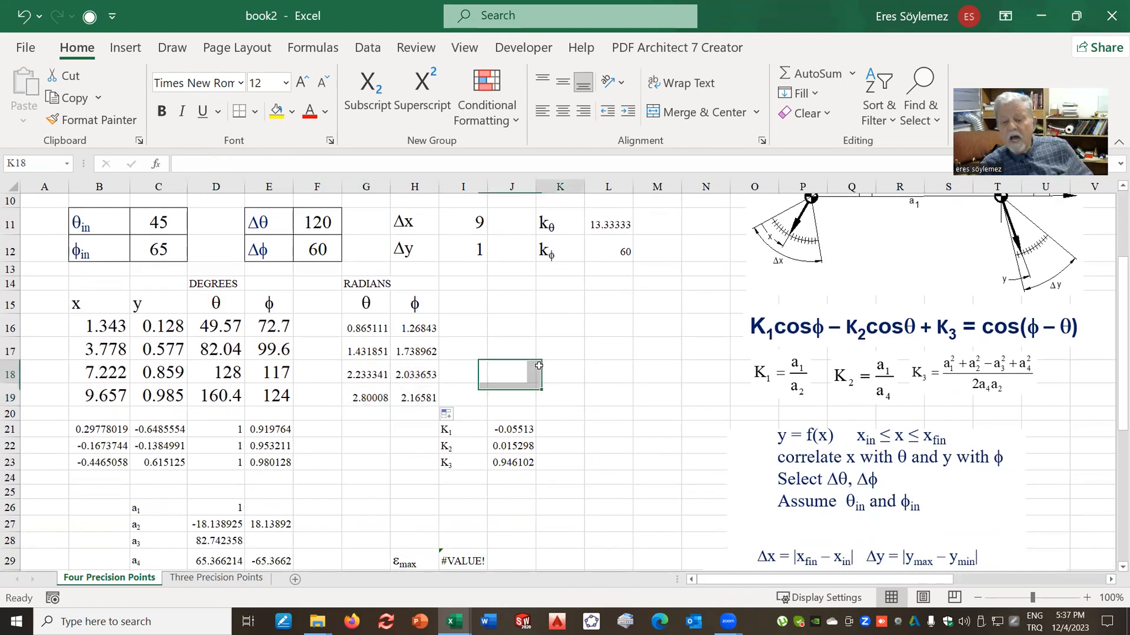
left_click(98, 476)
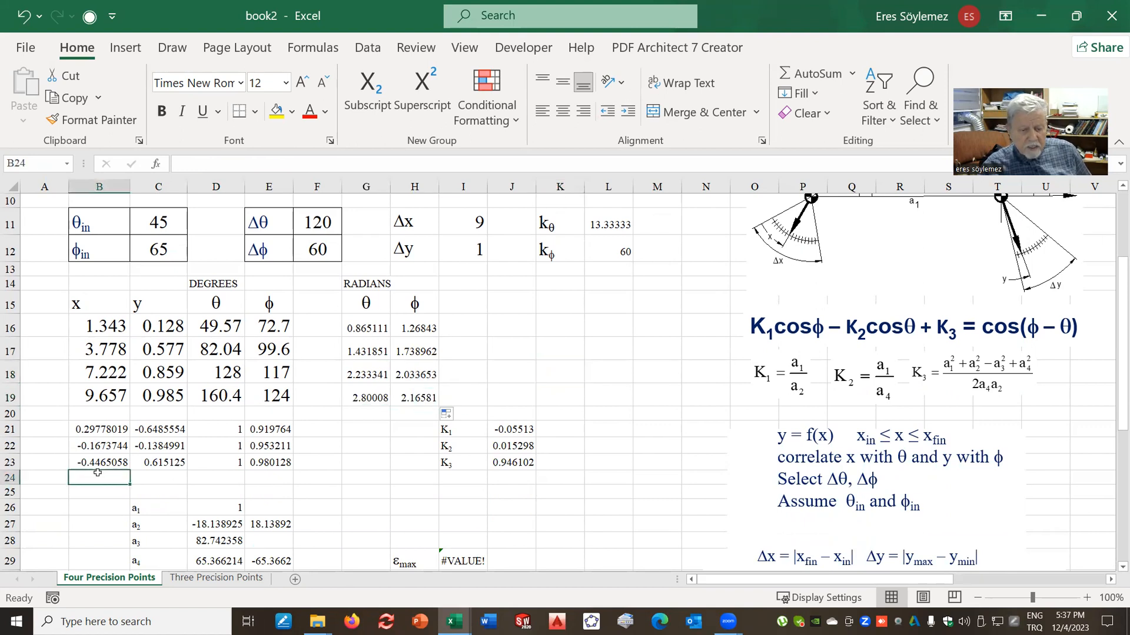
left_click_drag(86, 465, 187, 485)
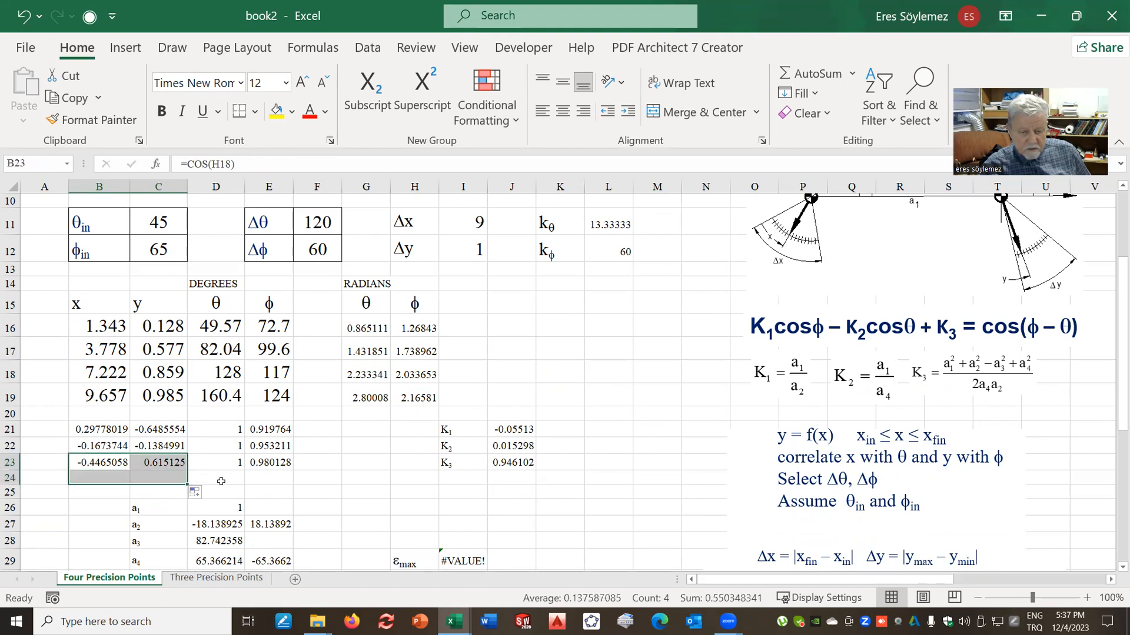
Enter 1 in D24 and fill E23's cosine formula down to E24 to complete the fourth coefficient row.
left_click(238, 472)
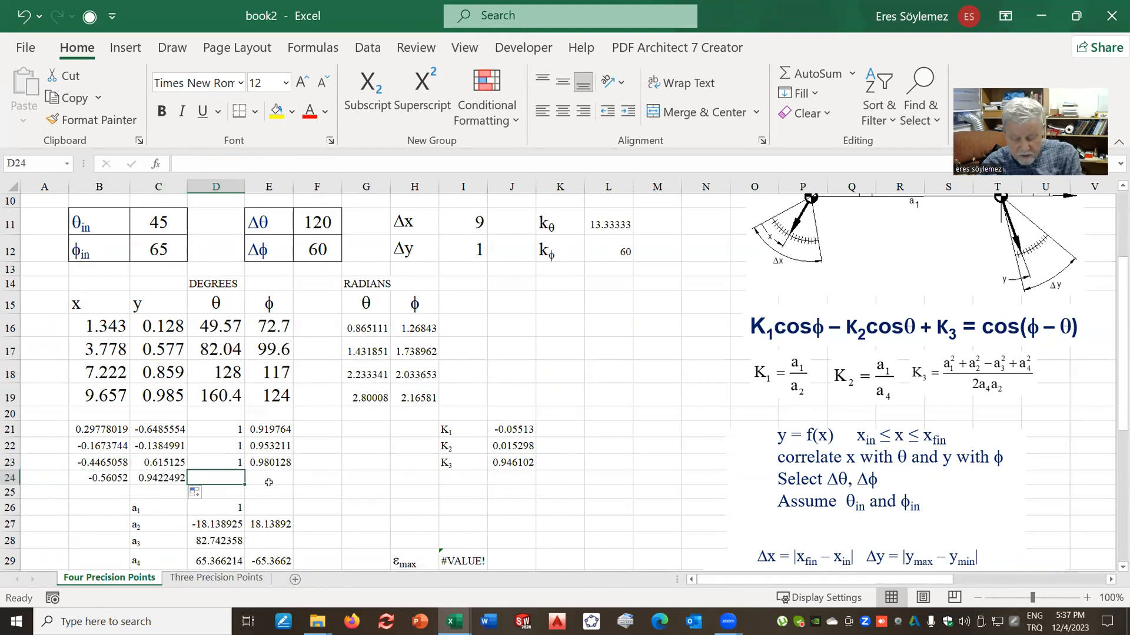
type("1")
left_click(275, 454)
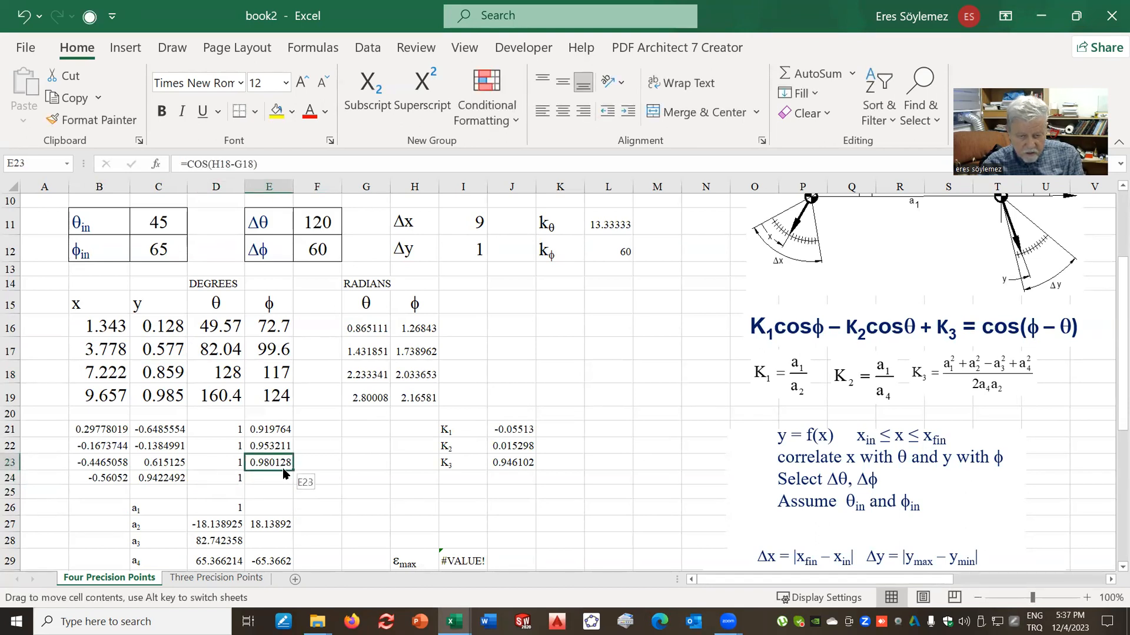
left_click_drag(292, 468, 294, 483)
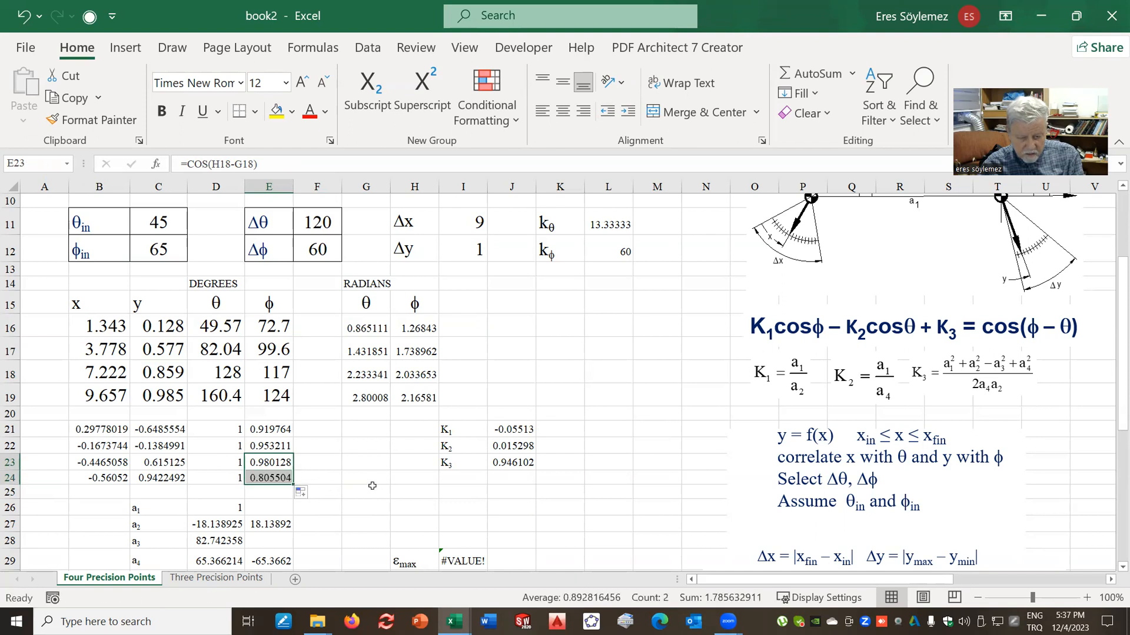
left_click(372, 479)
left_click_drag(529, 427, 529, 507)
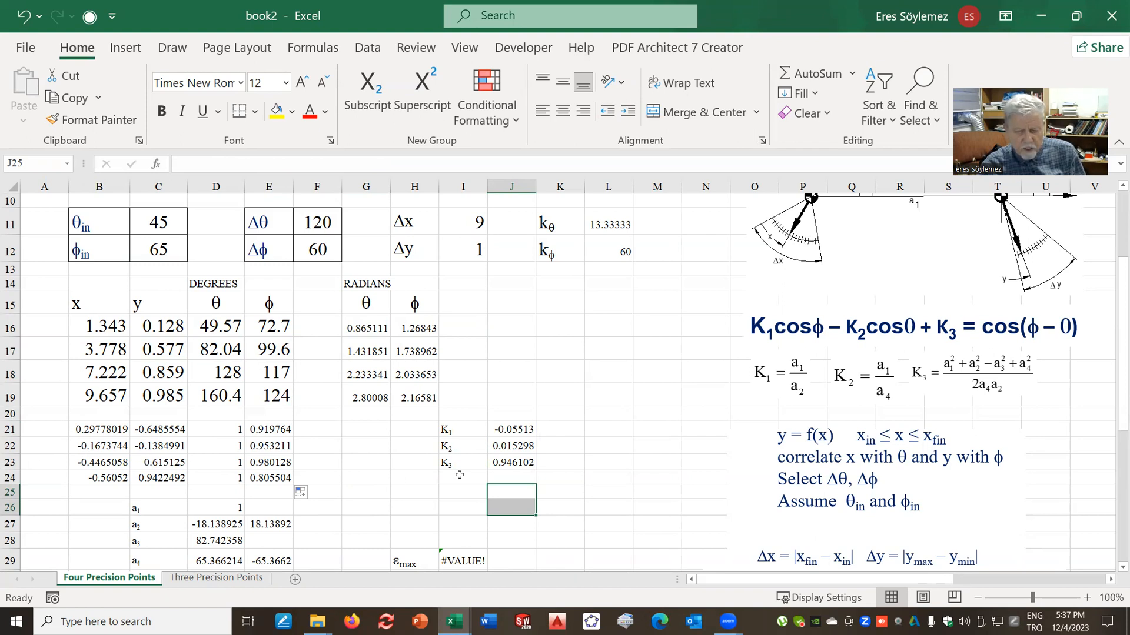
left_click(509, 432)
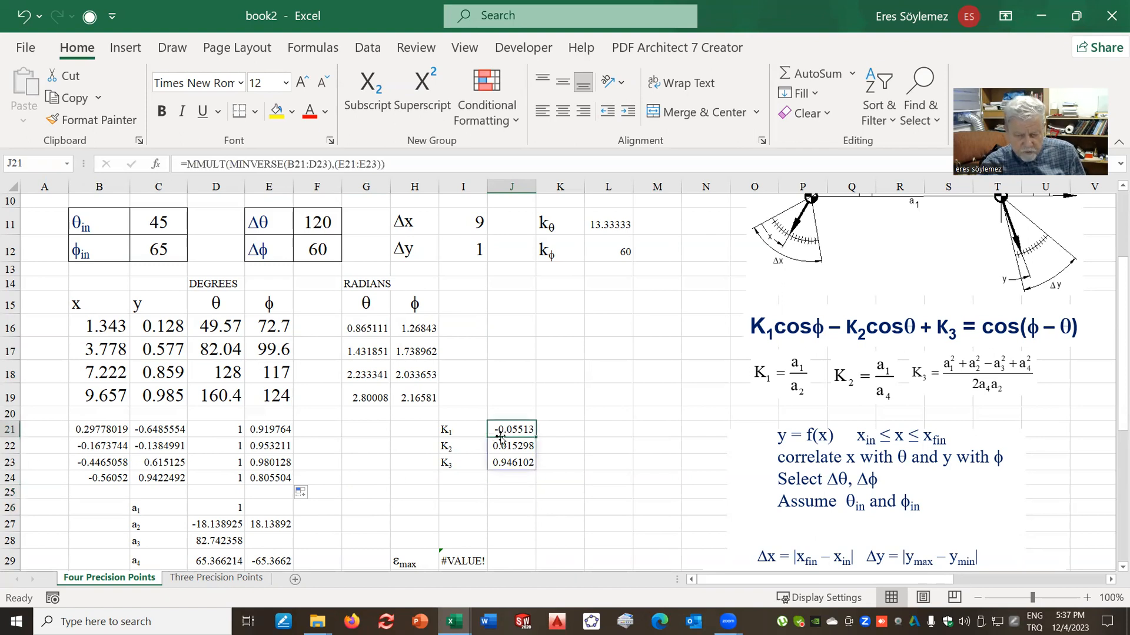
left_click(514, 504)
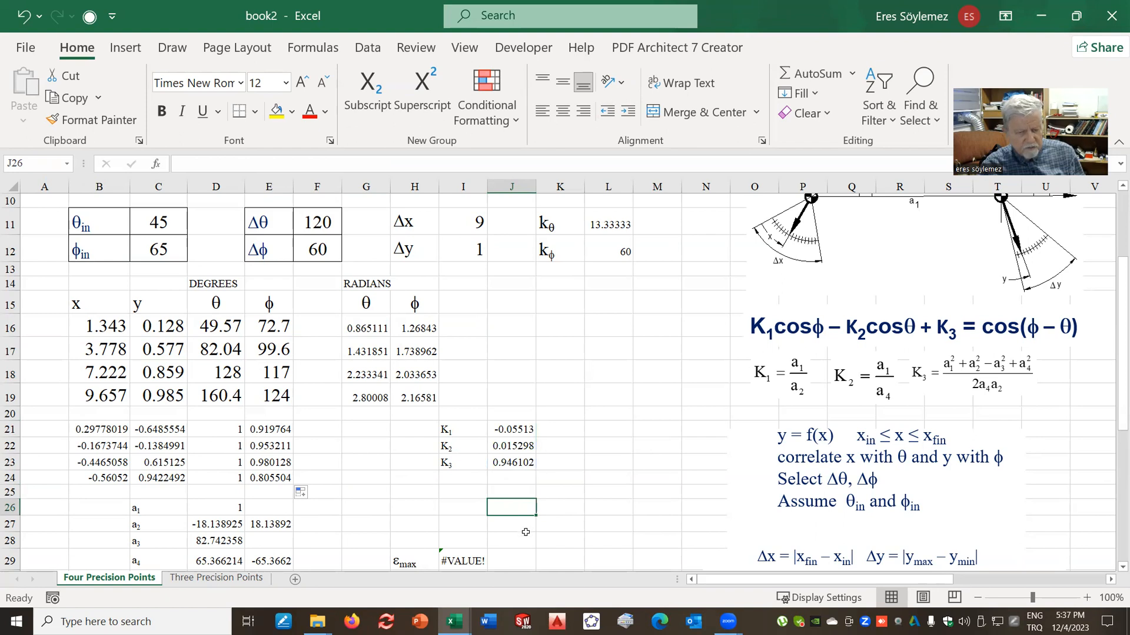
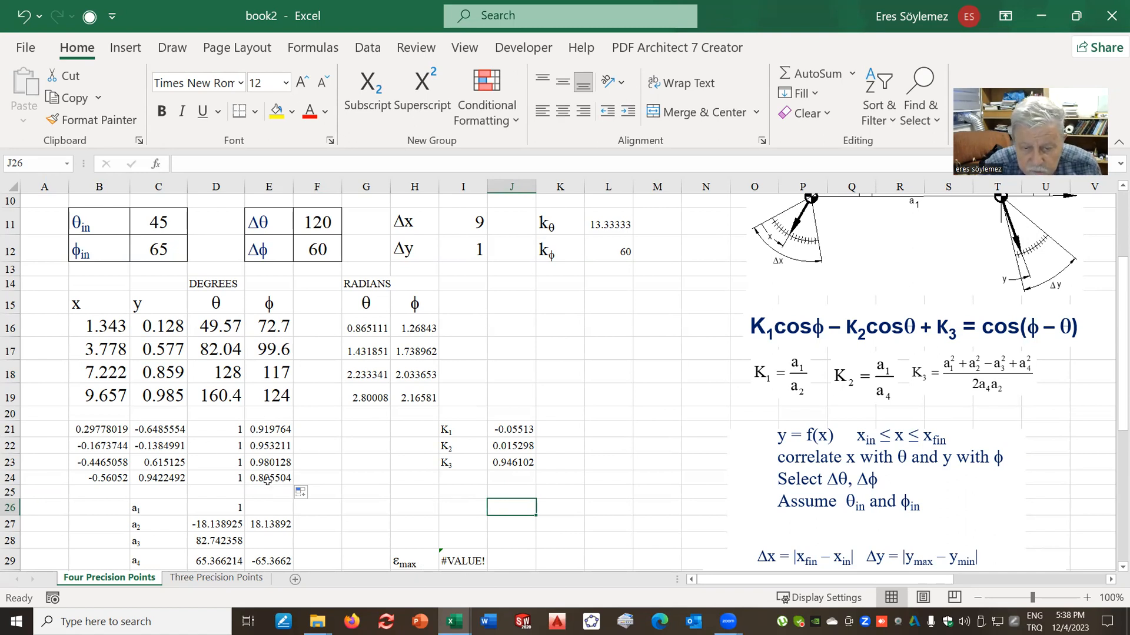
Label cell I25 below the K coefficients as Determ.
left_click(466, 492)
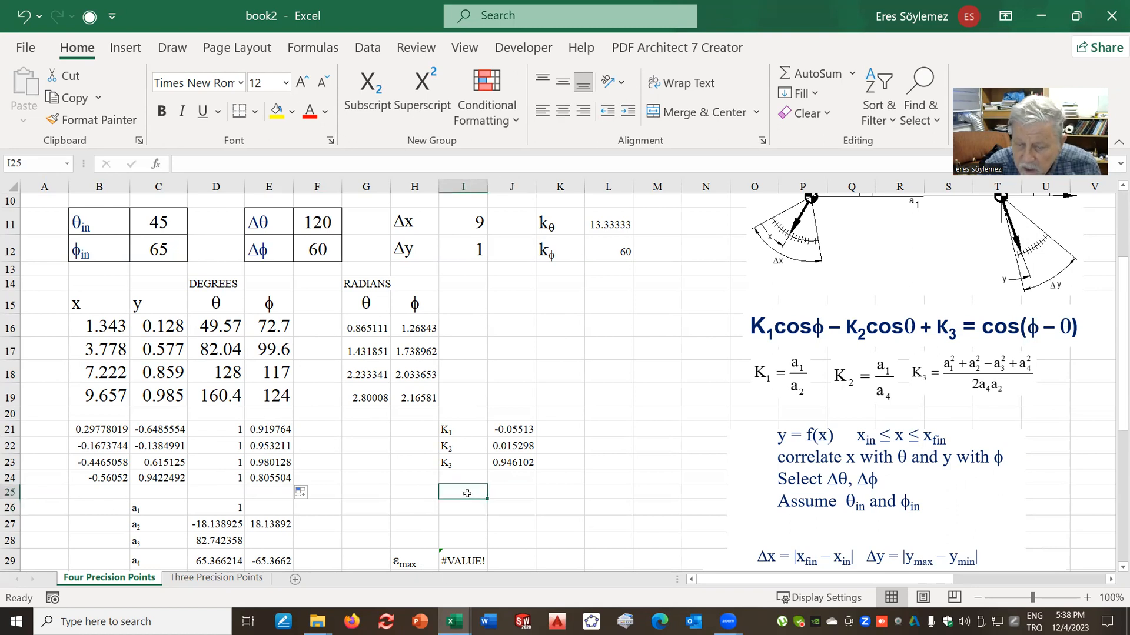
type("De")
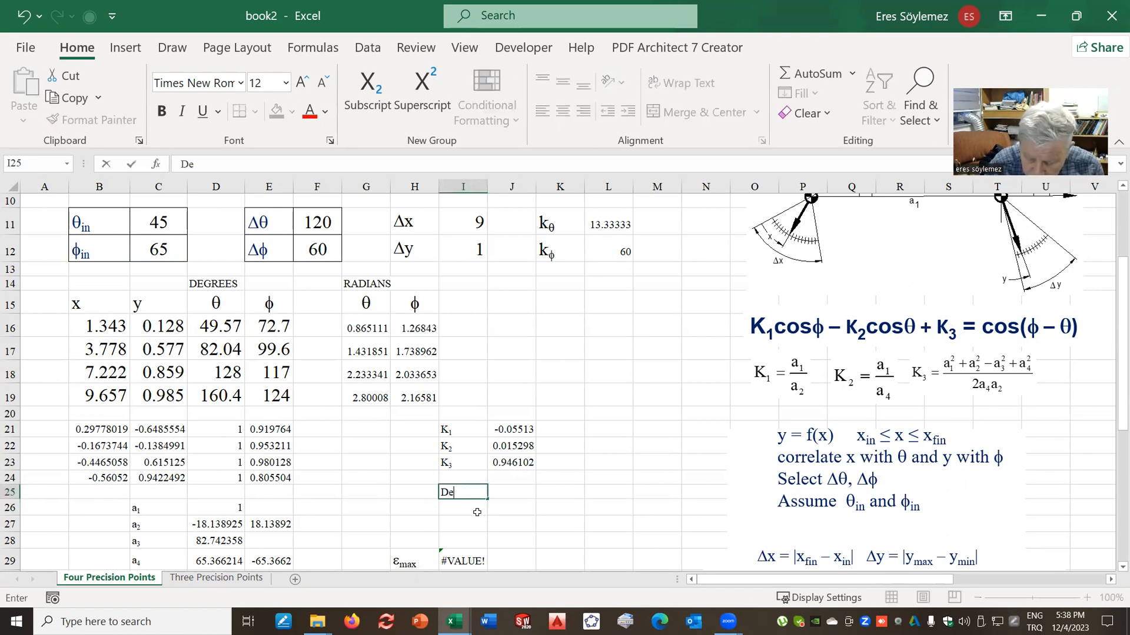
type("term")
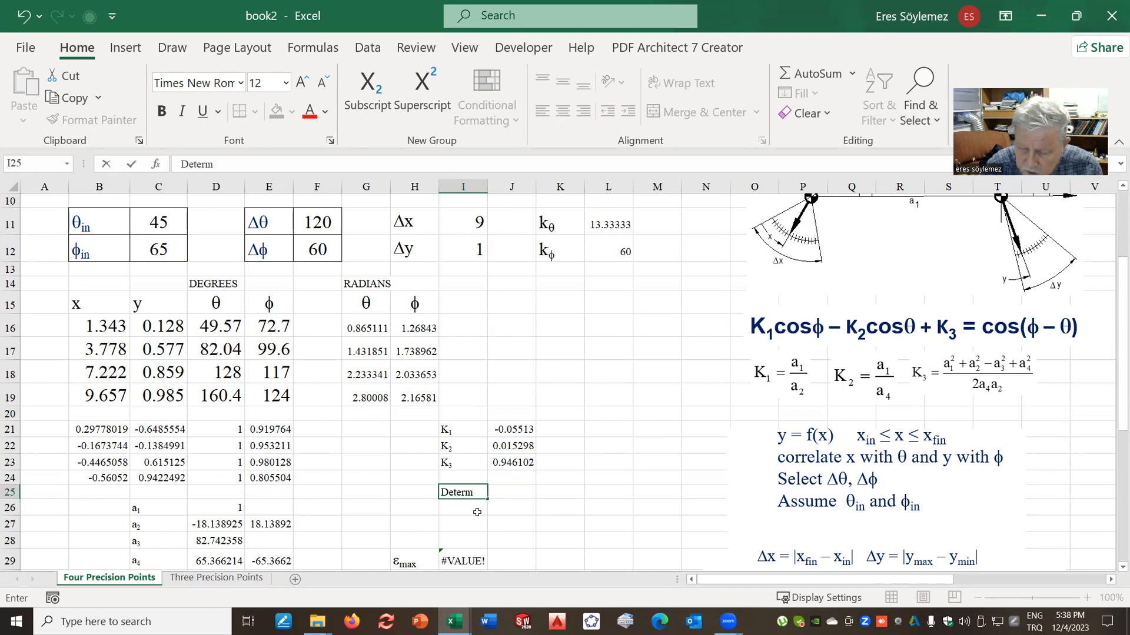
Calculate the determinant of the 4×4 coefficient matrix in J25 with =MDETERM(B21:E24).
left_click(517, 488)
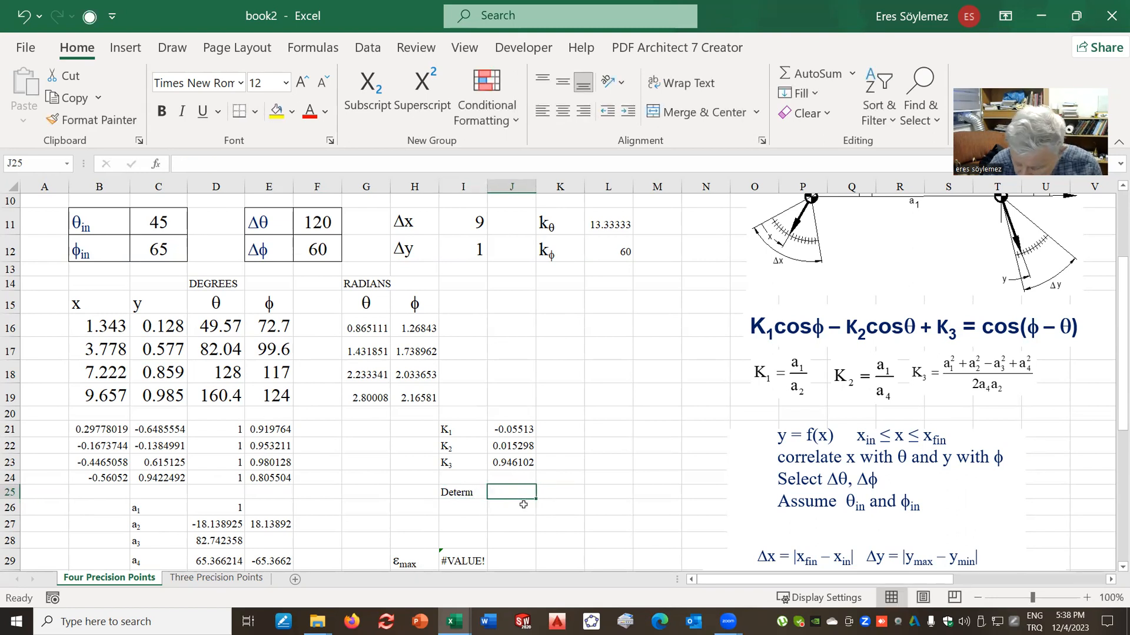
type("=")
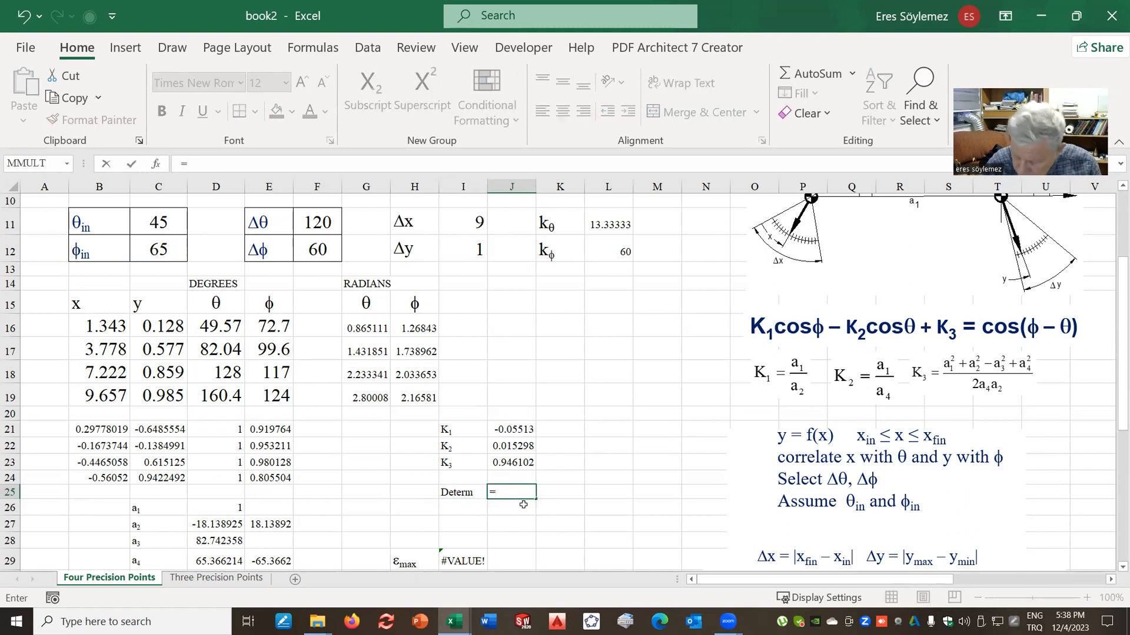
type("mdeterm")
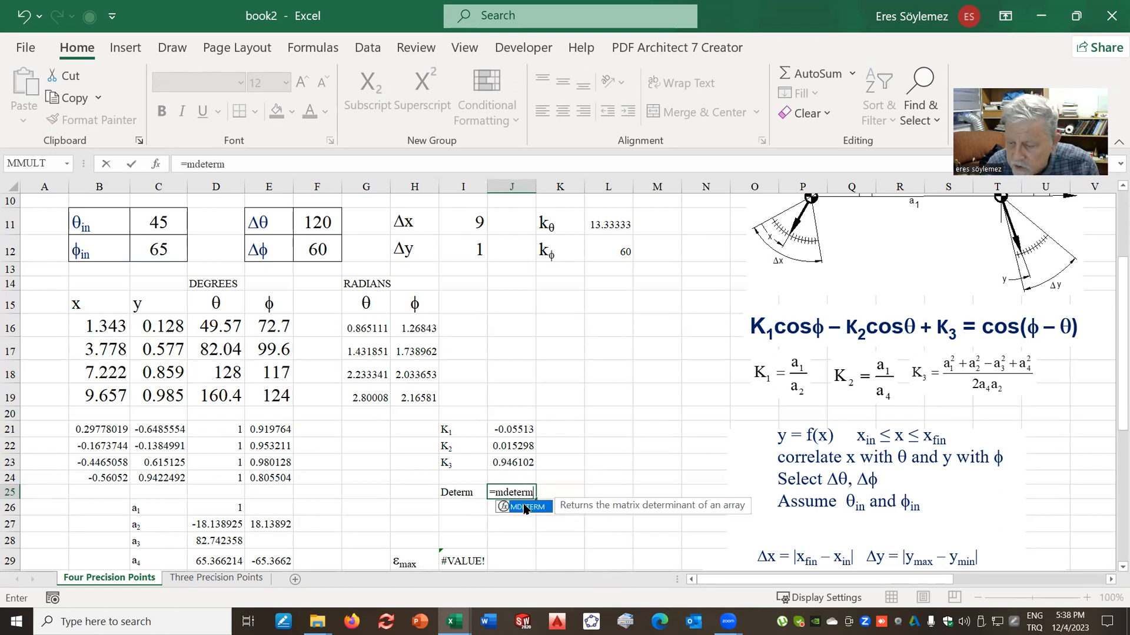
type("(")
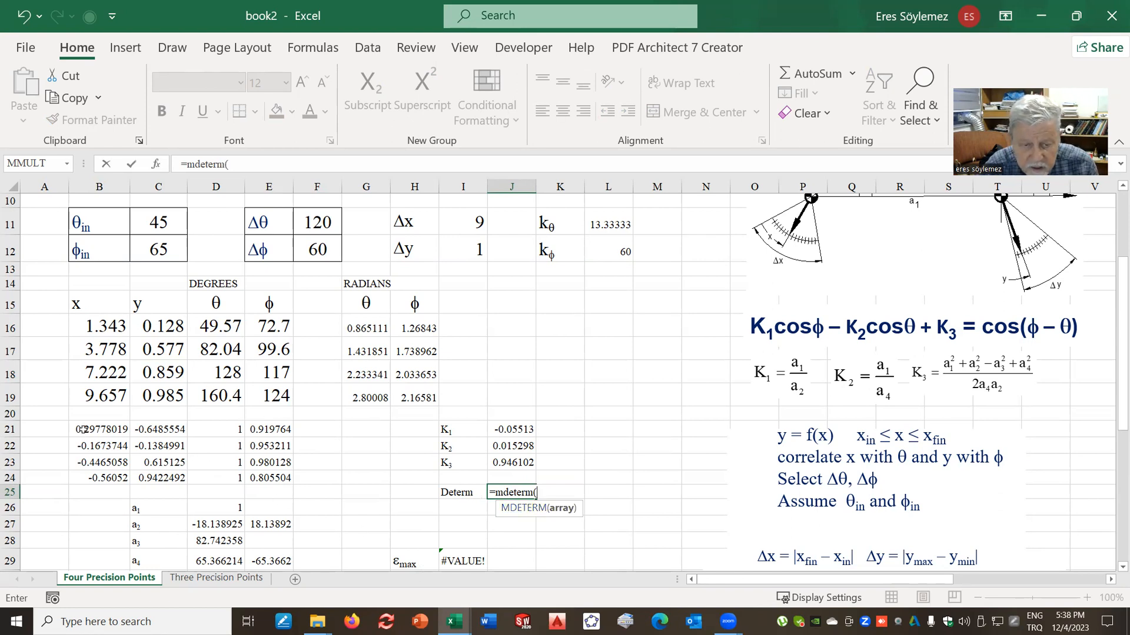
left_click_drag(83, 429, 283, 475)
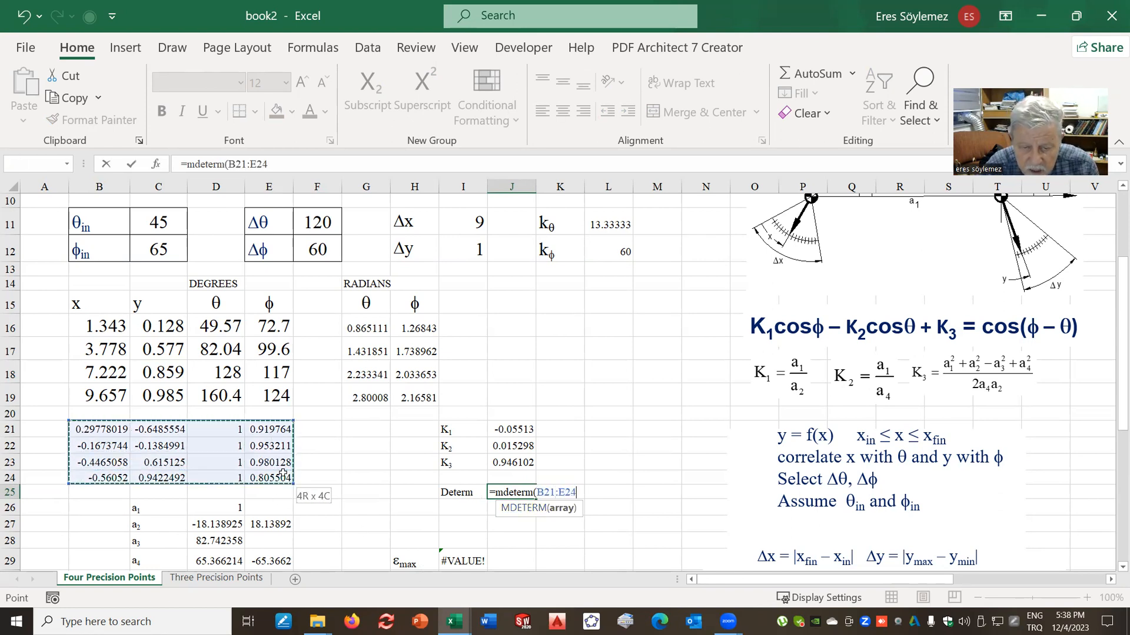
left_click(286, 165)
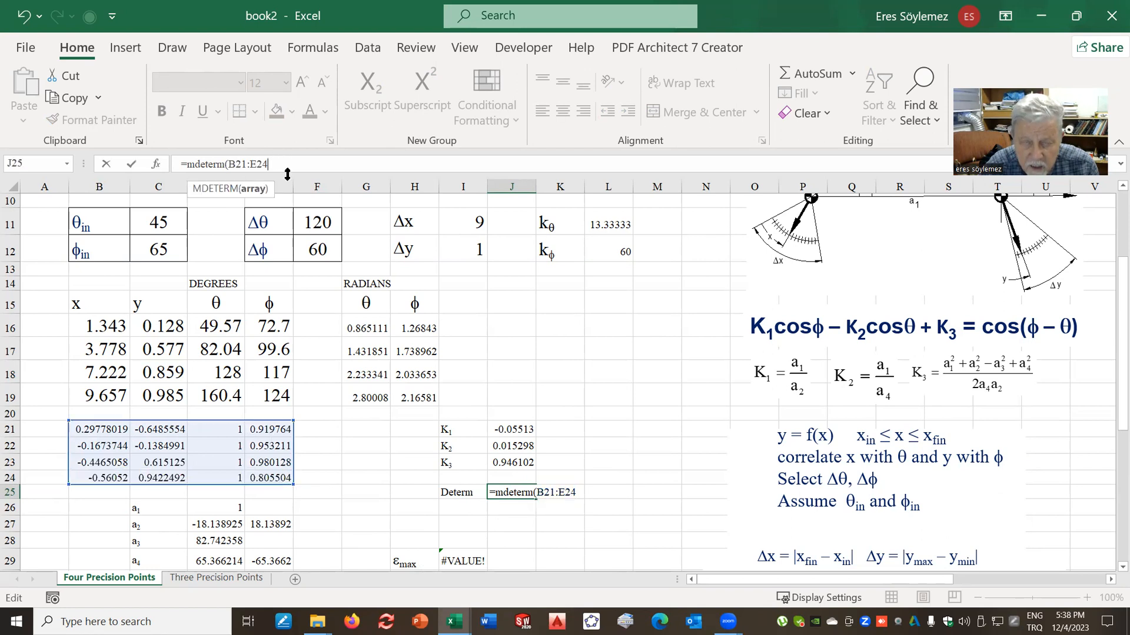
type(")")
key("Return")
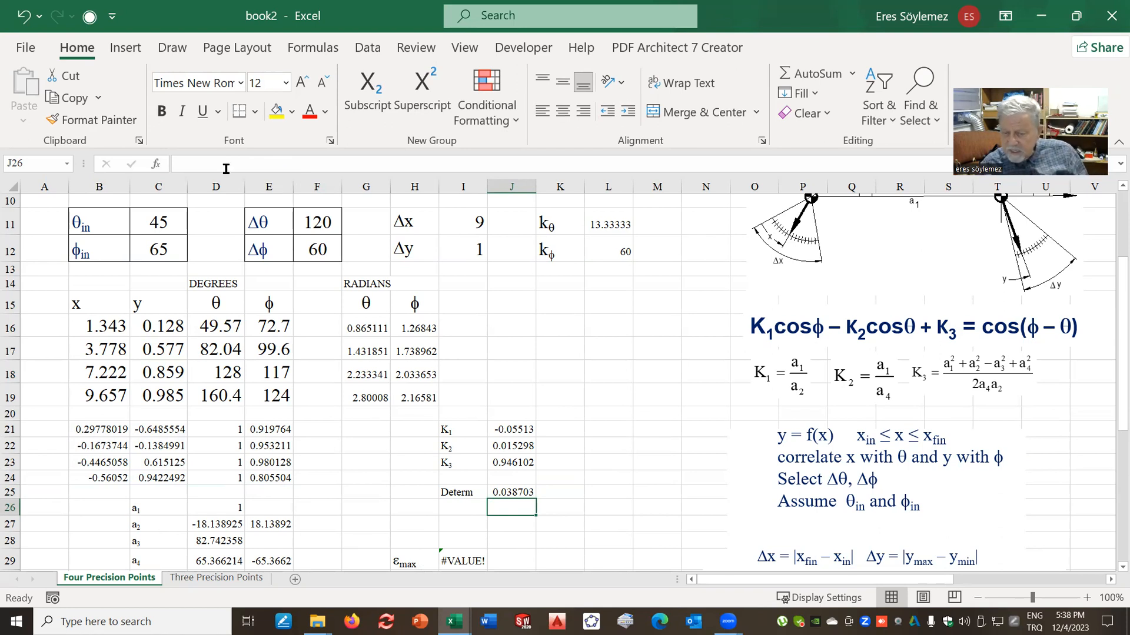
Reset all Solver parameters and set the objective to the determinant cell J25 with a target value of 0.
left_click(502, 492)
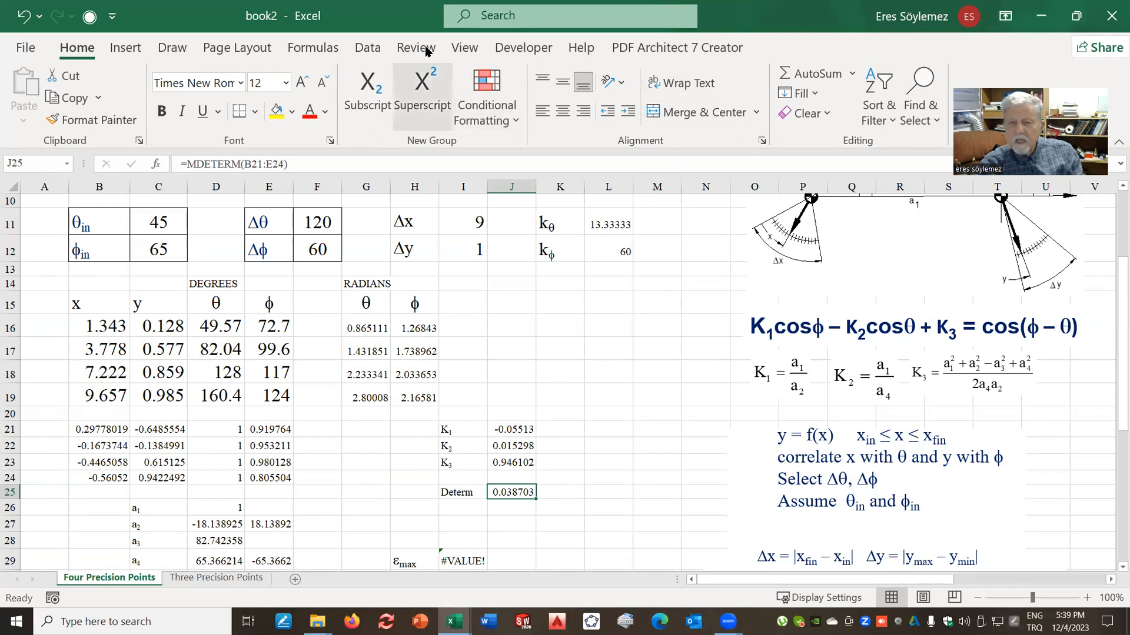
left_click(365, 49)
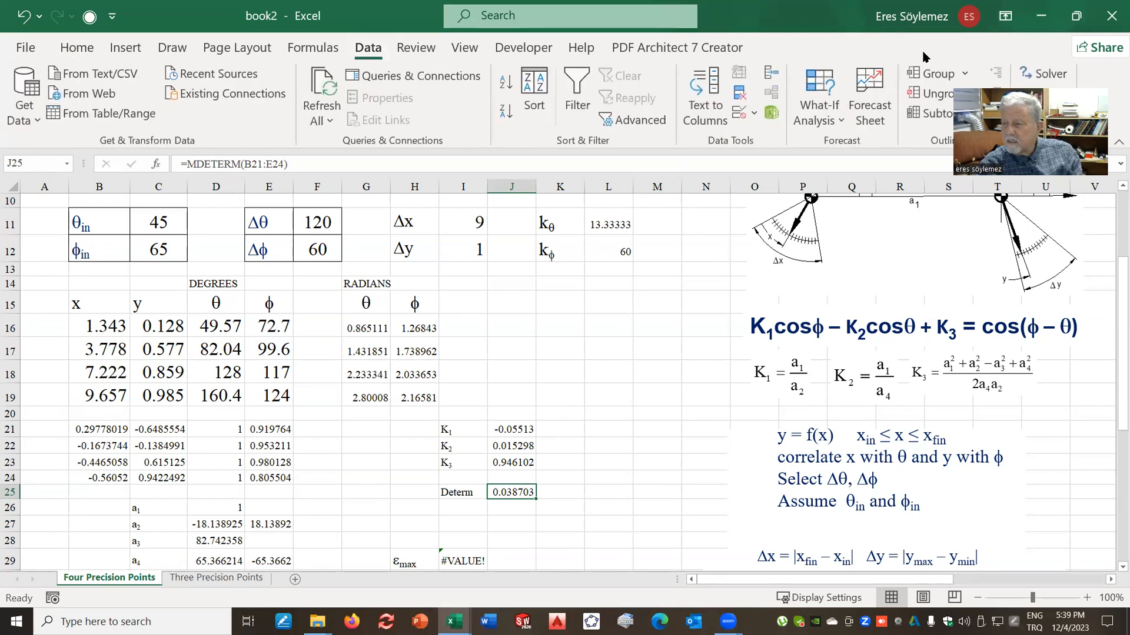
left_click(1048, 74)
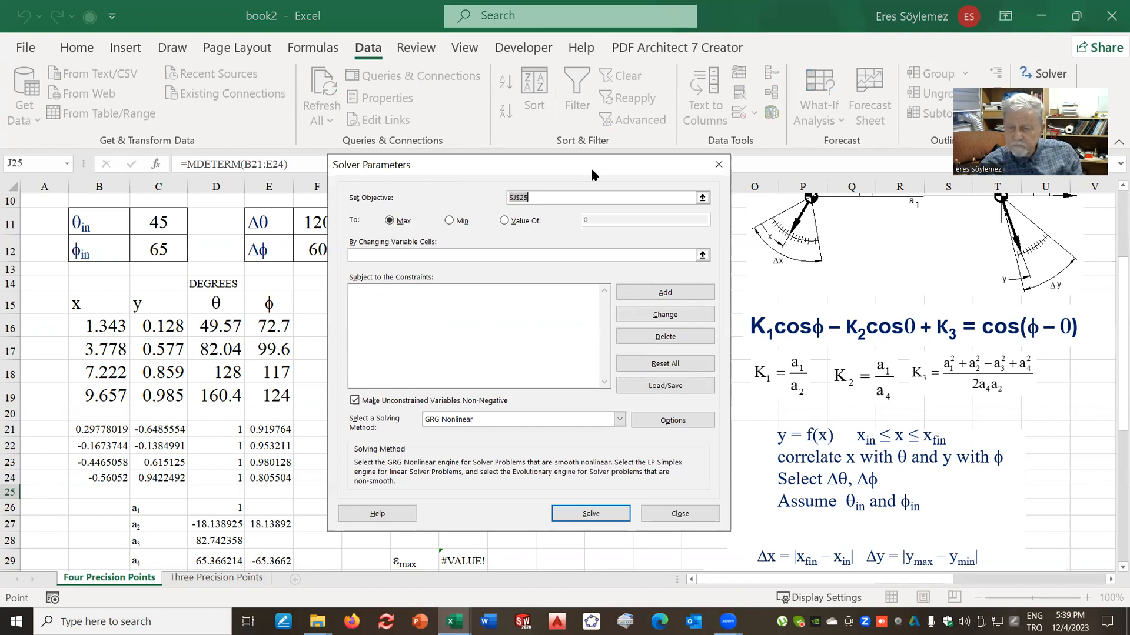
left_click_drag(592, 171, 900, 199)
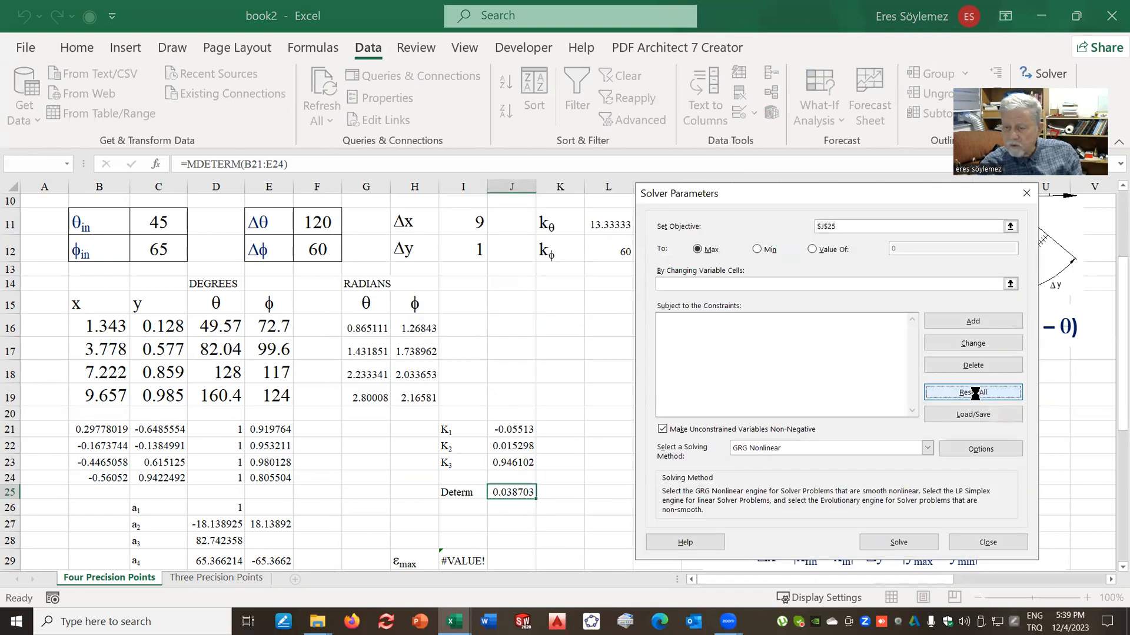
left_click(972, 392)
left_click(587, 373)
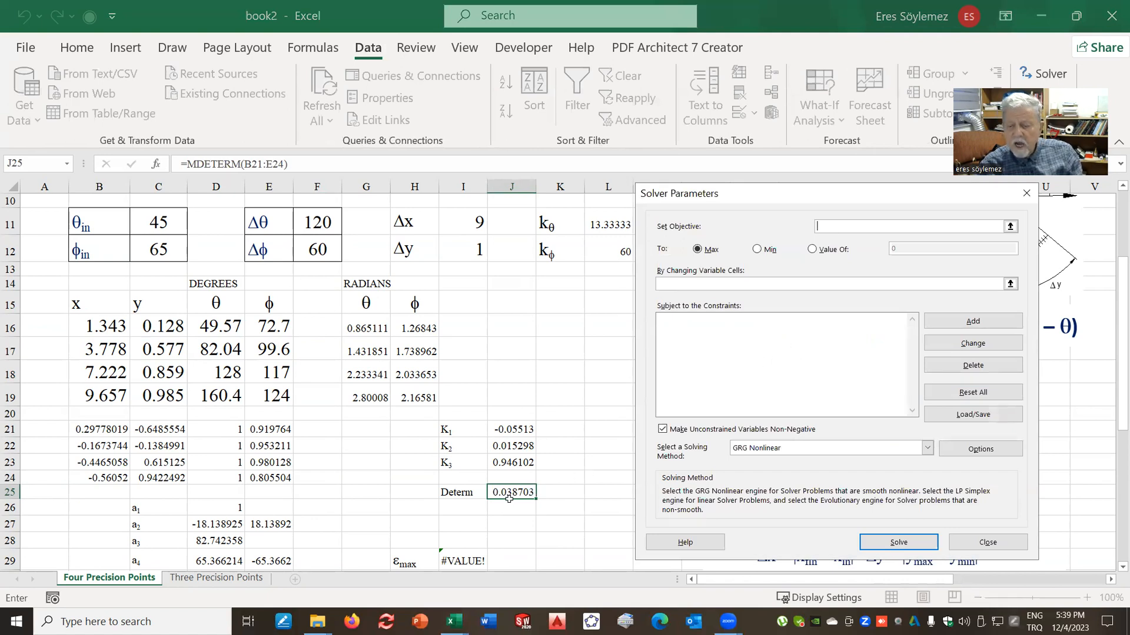
left_click(509, 492)
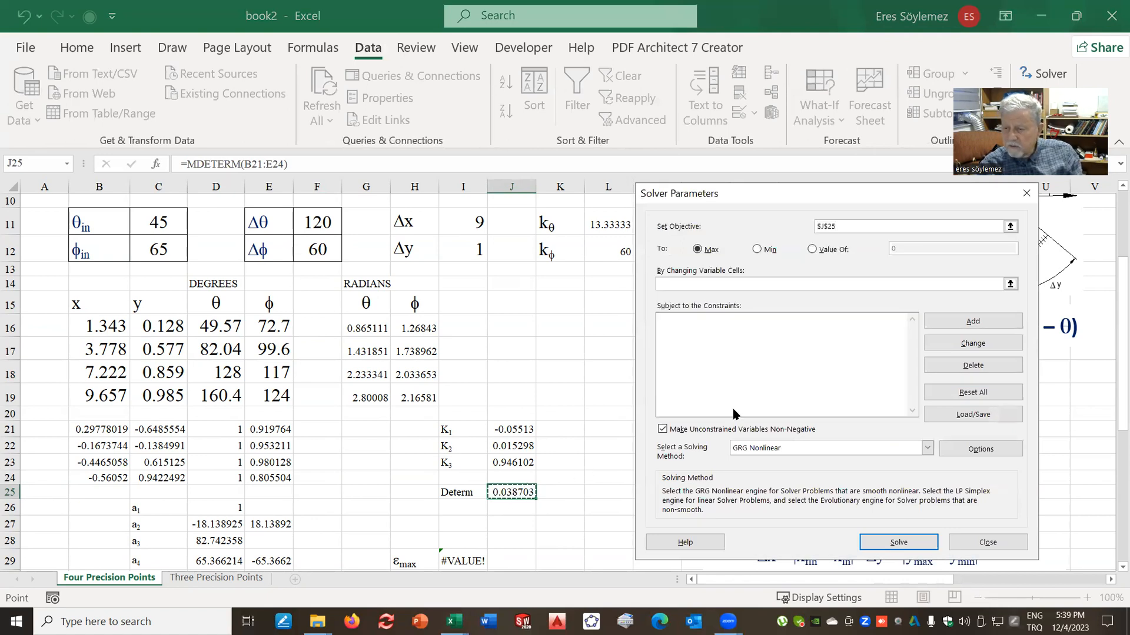
left_click(813, 249)
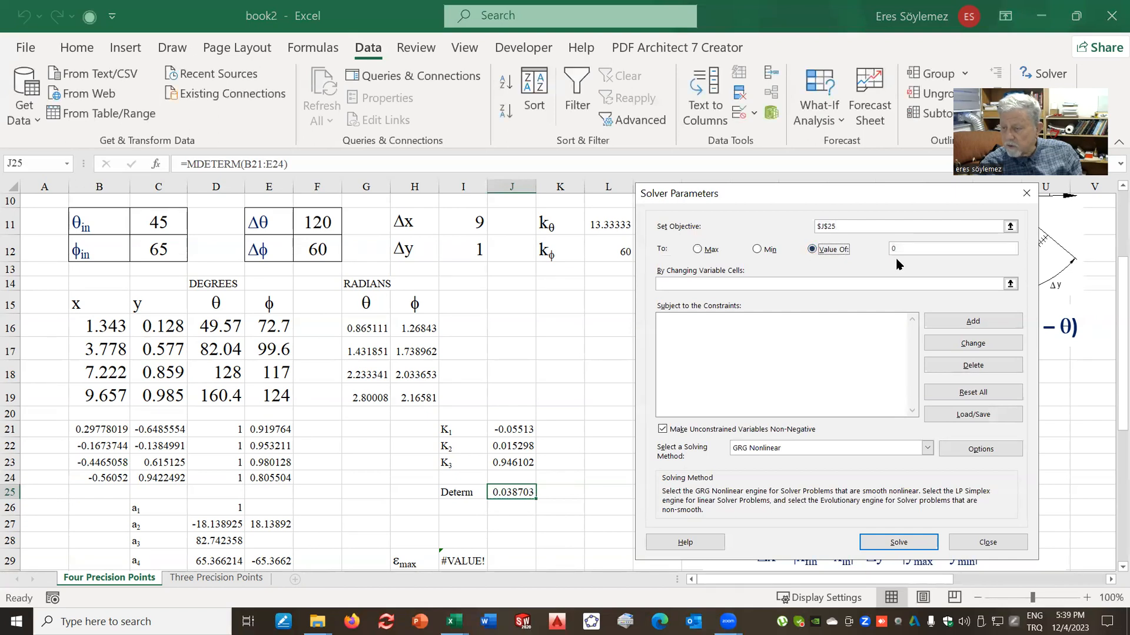
Solve by changing the initial φ angle in C12 with the GRG Nonlinear method and keep the Solver solution.
left_click(675, 285)
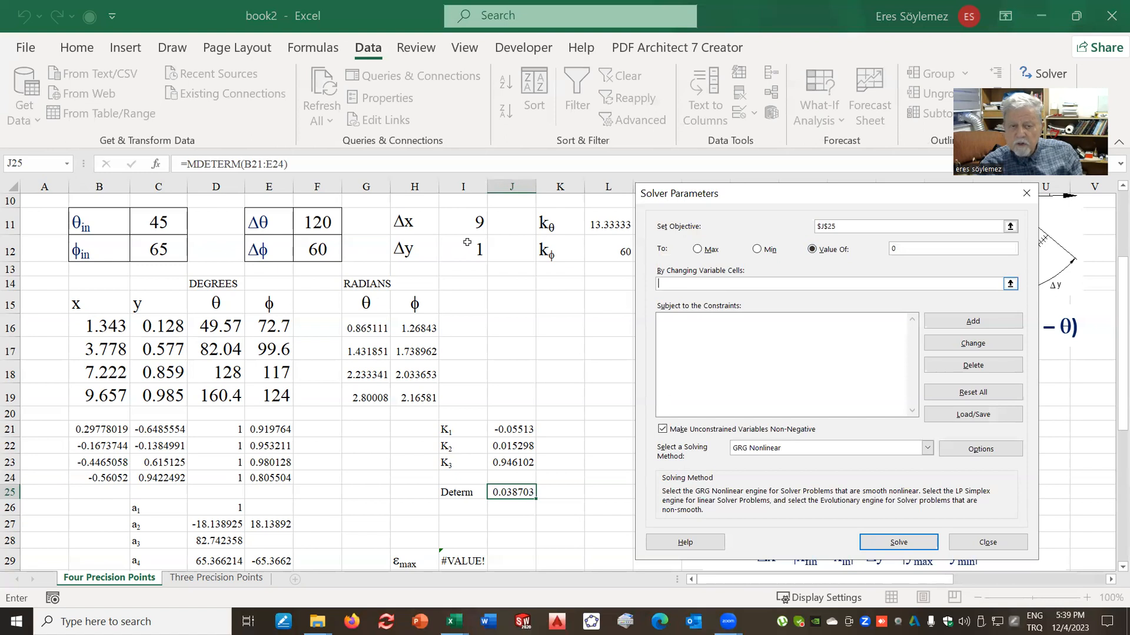
left_click(149, 252)
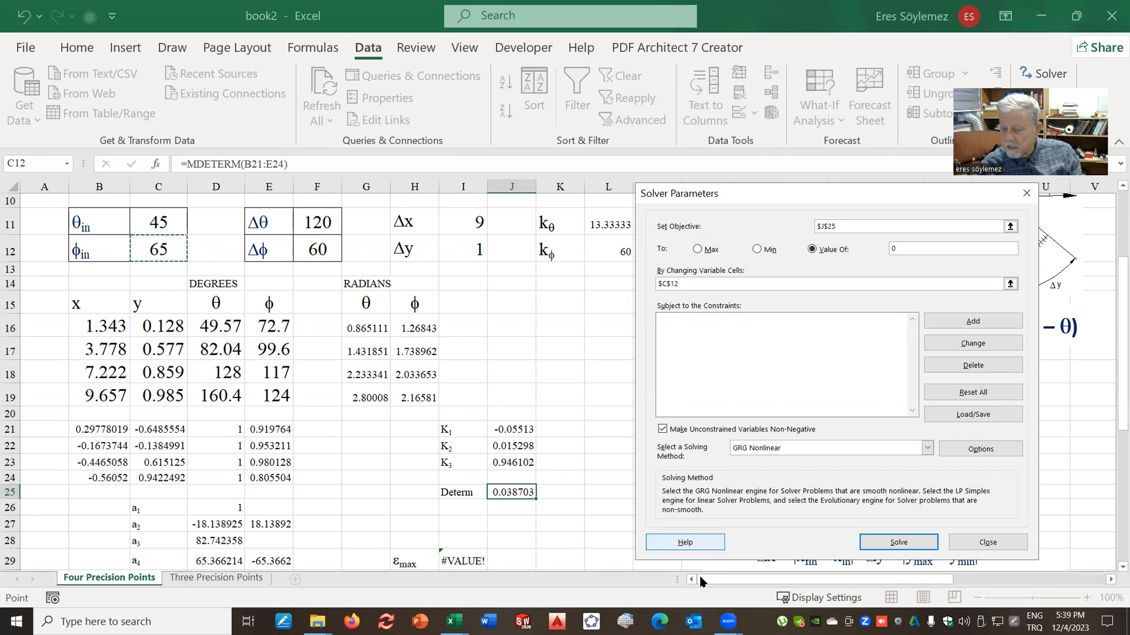
left_click(927, 448)
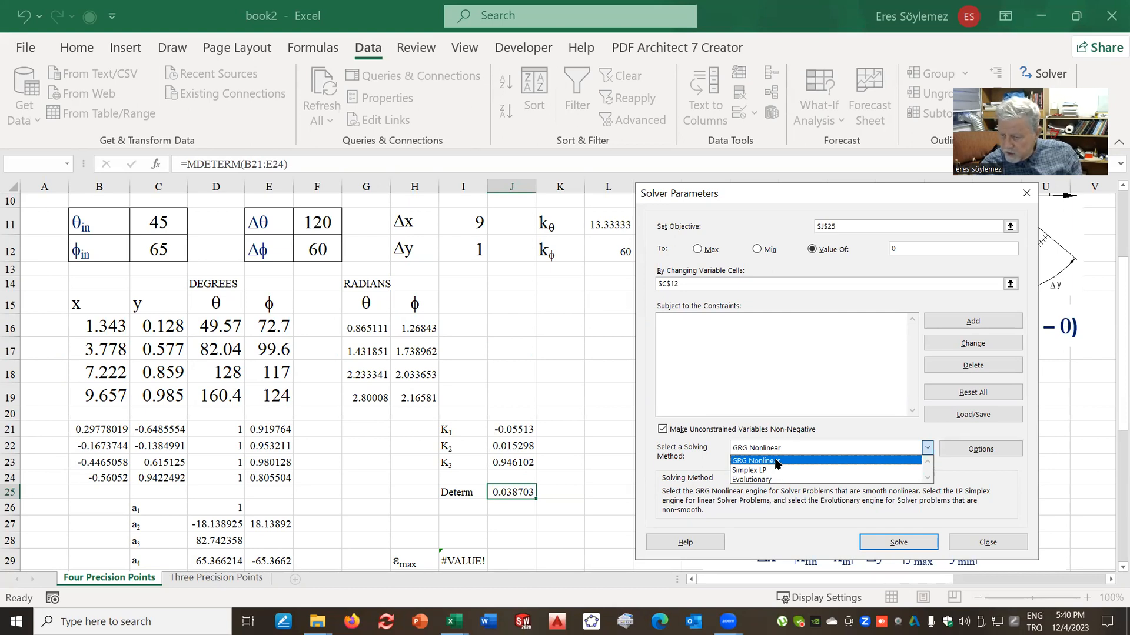
left_click(775, 461)
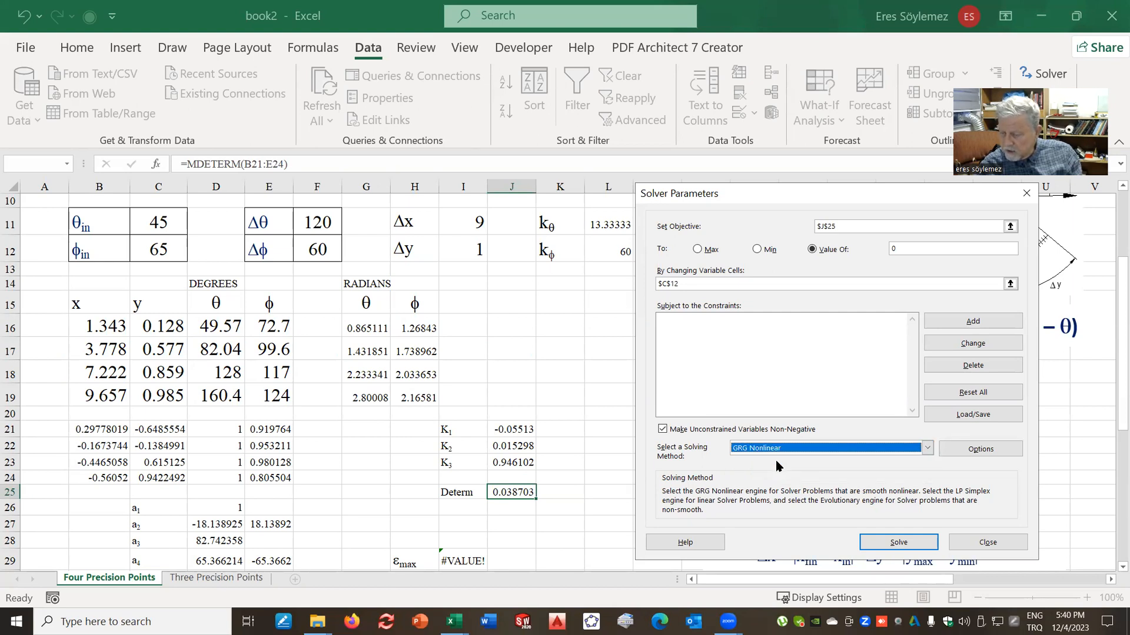
left_click(902, 544)
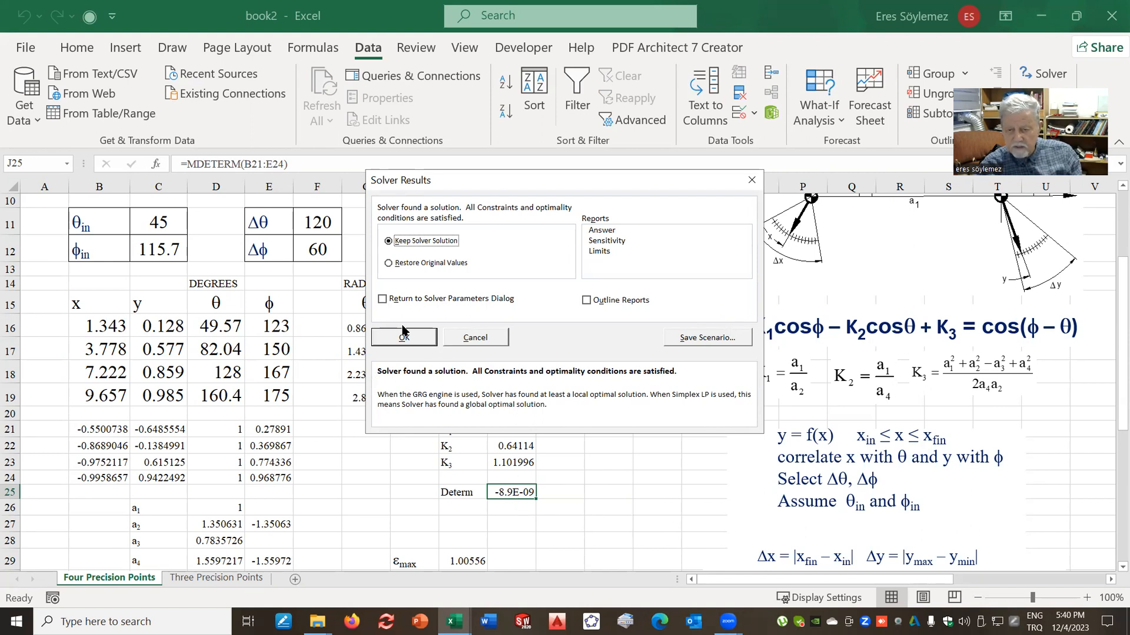
left_click(406, 338)
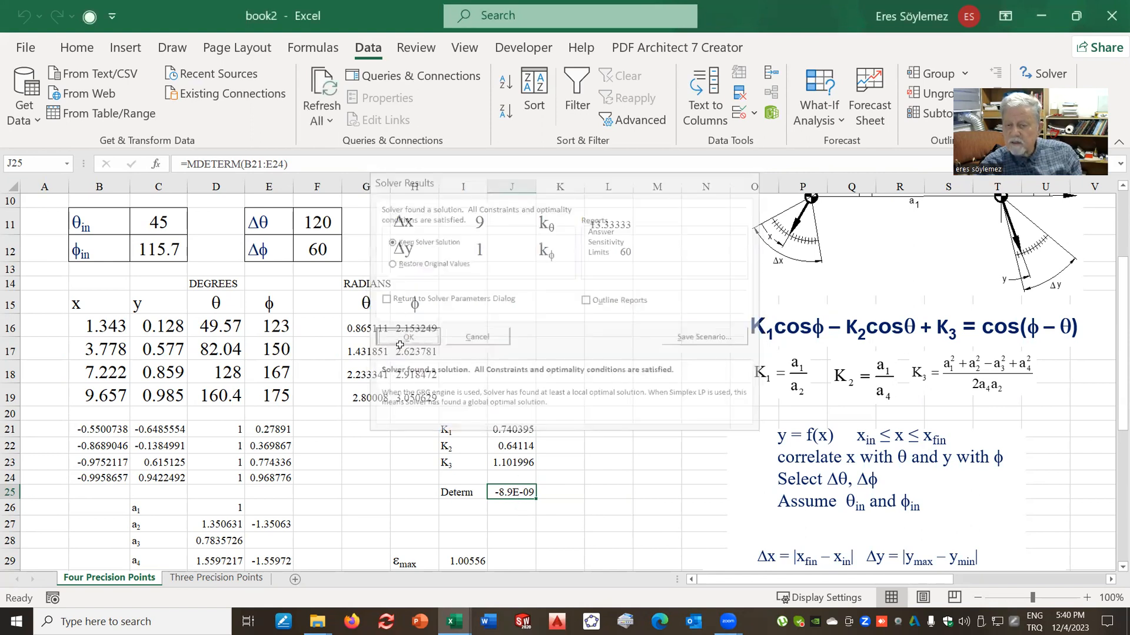
Examine the solved initial φ angle in C12 and the x, required y and θ entries in row 33 of the error table.
left_click(541, 531)
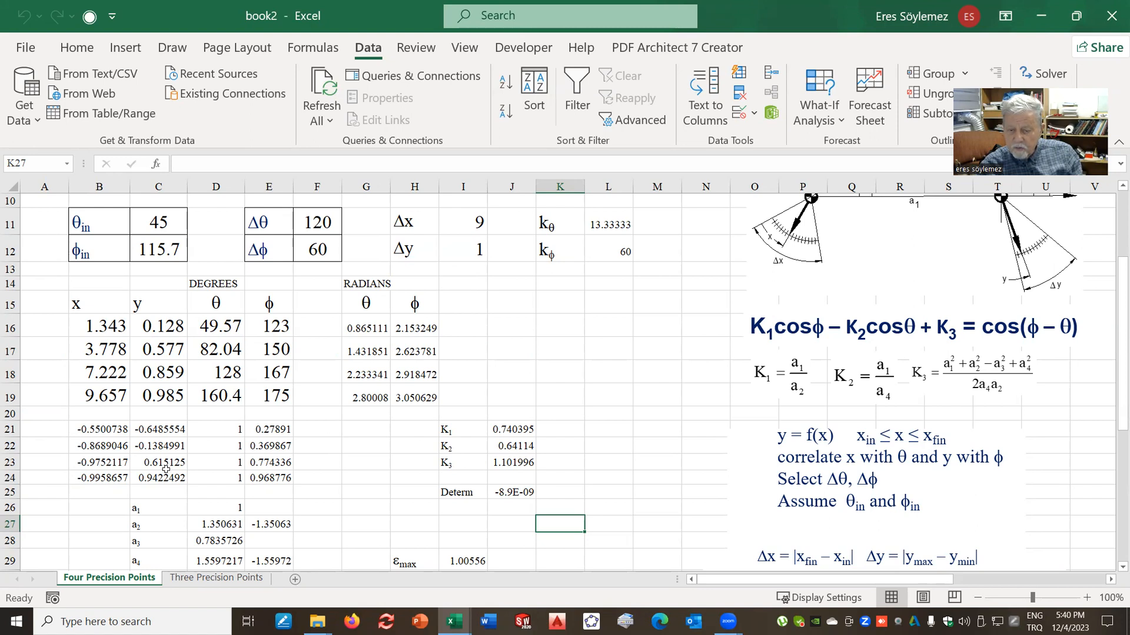
left_click(179, 254)
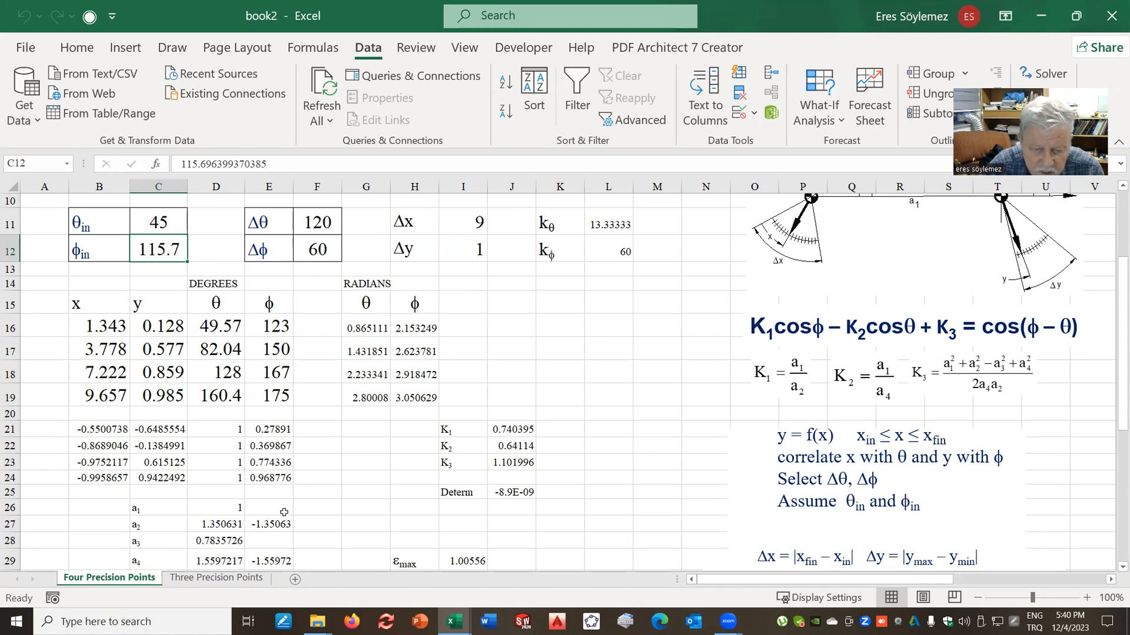
scroll(317, 527, "down", 3)
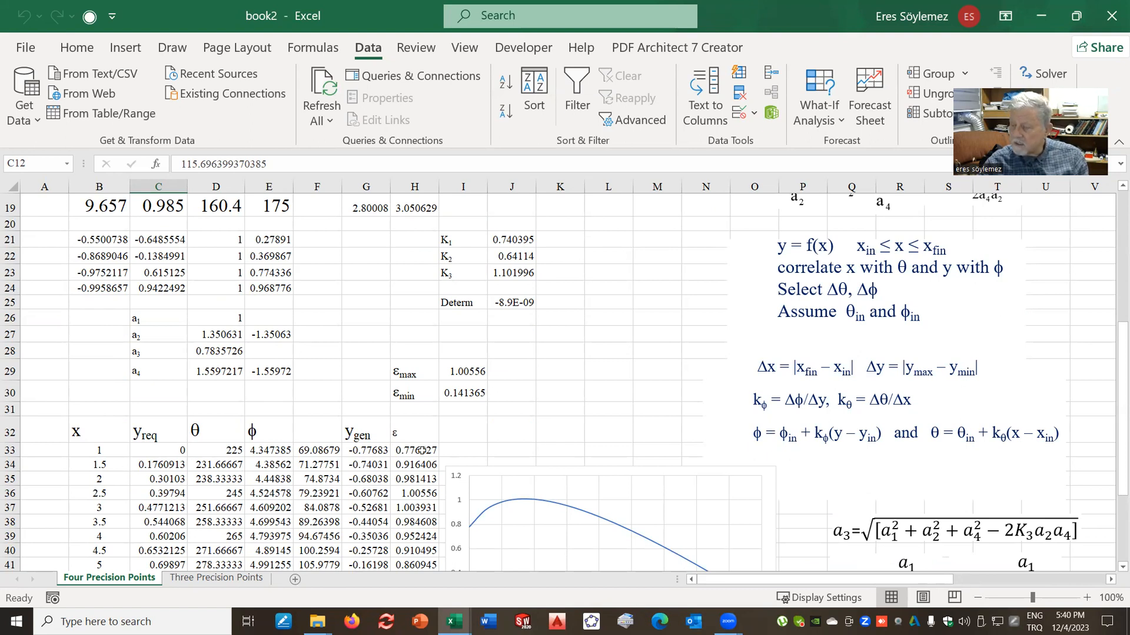
left_click(97, 450)
left_click(174, 452)
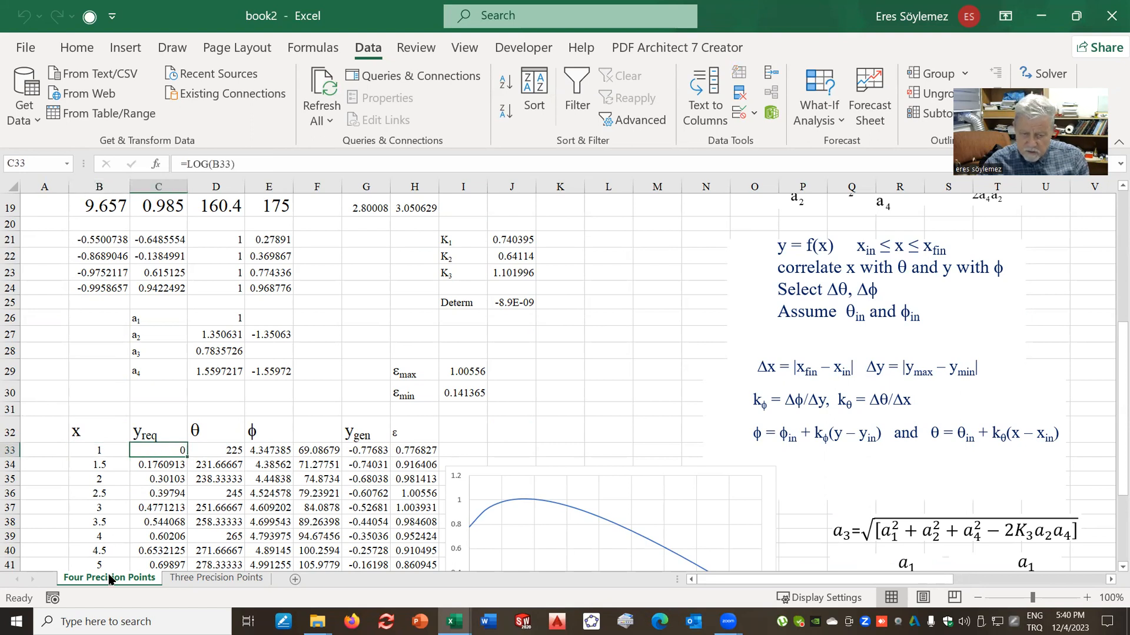
left_click(215, 452)
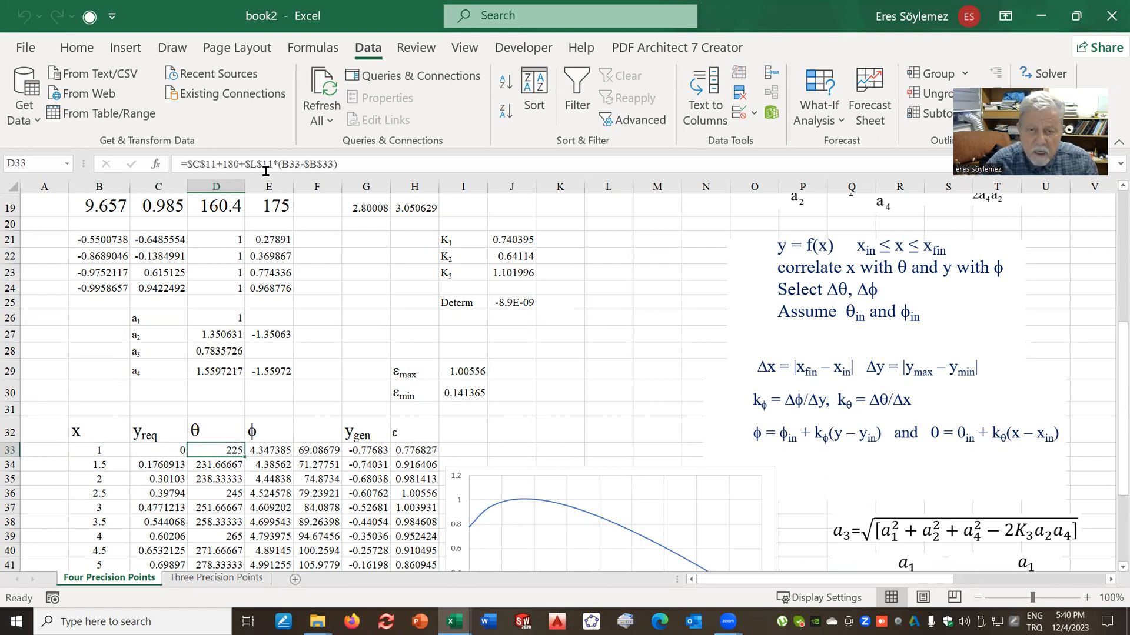
Remove the 180 offset from the θ formula in D33, giving =$C$11+$L$11*(B33-$B$33), and fill it down the θ column.
left_click(240, 165)
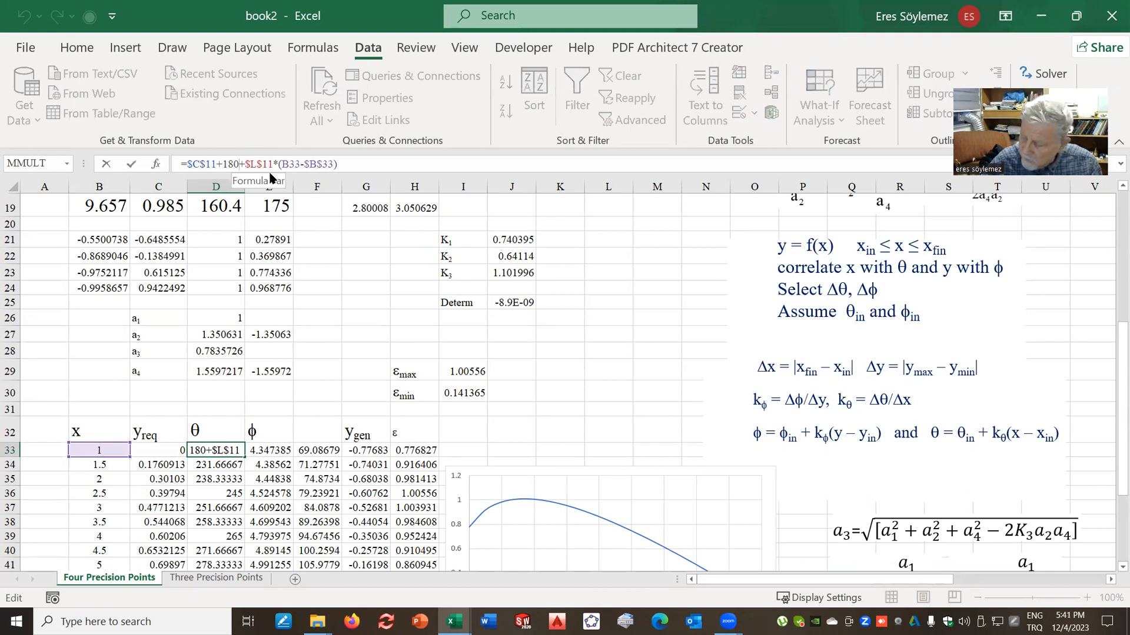
key("BackSpace")
key("BackSpace")
key("BackSpace")
key("BackSpace")
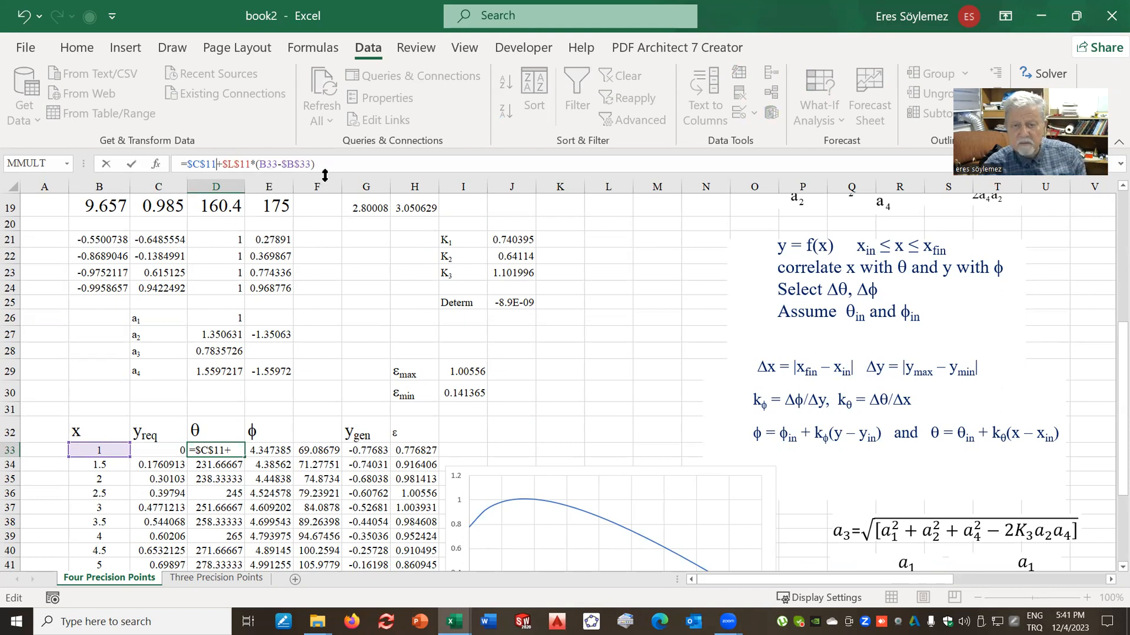
left_click(321, 162)
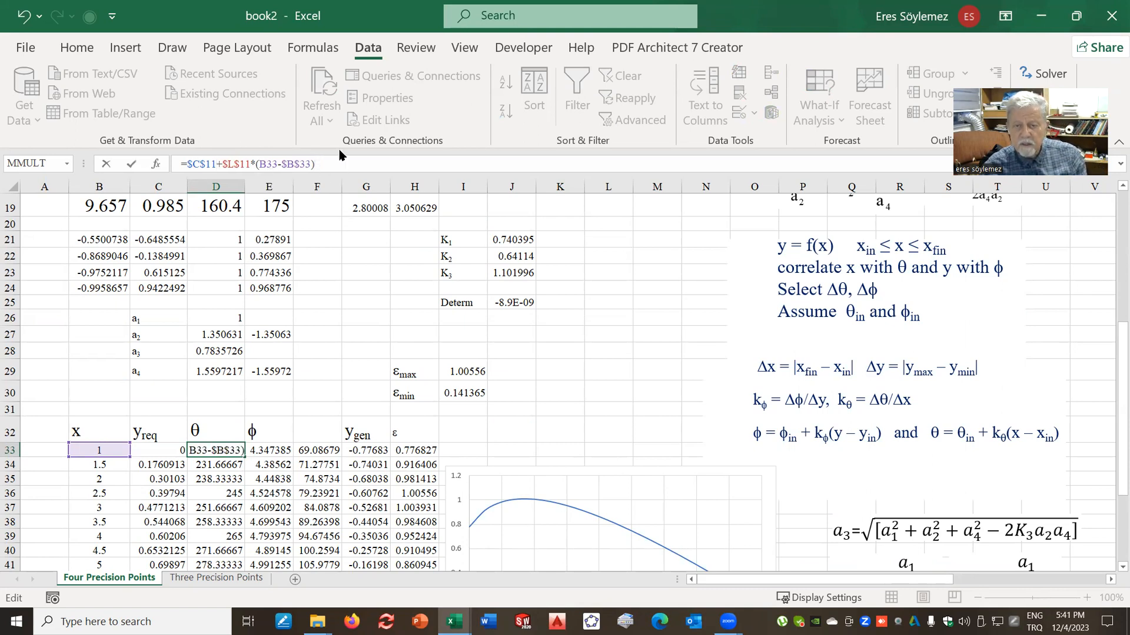
key("Return")
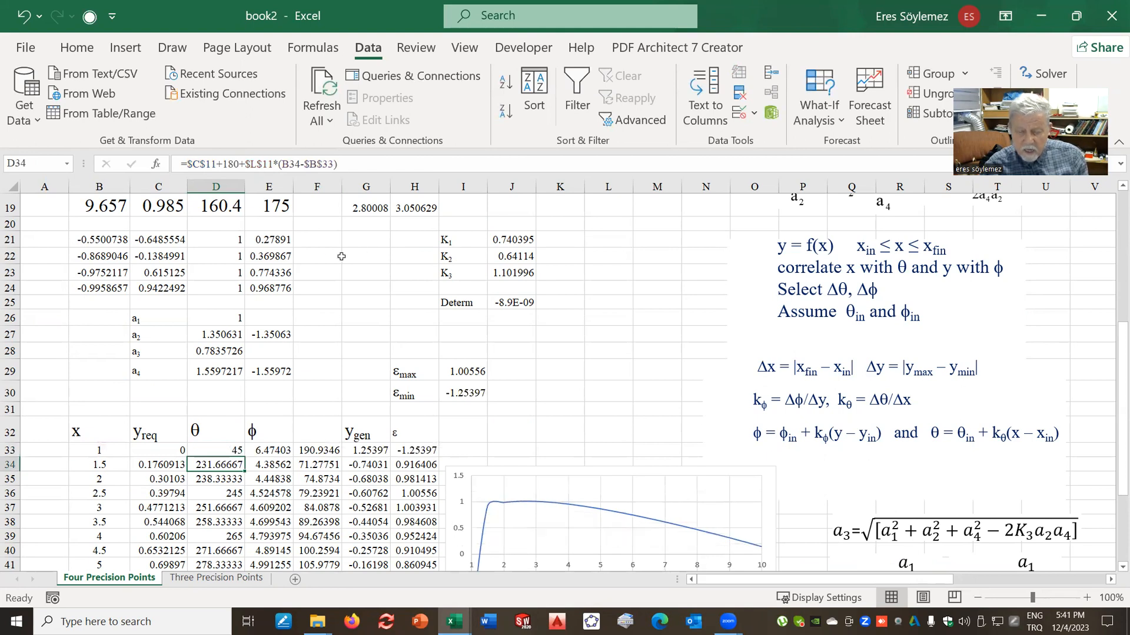
left_click(223, 452)
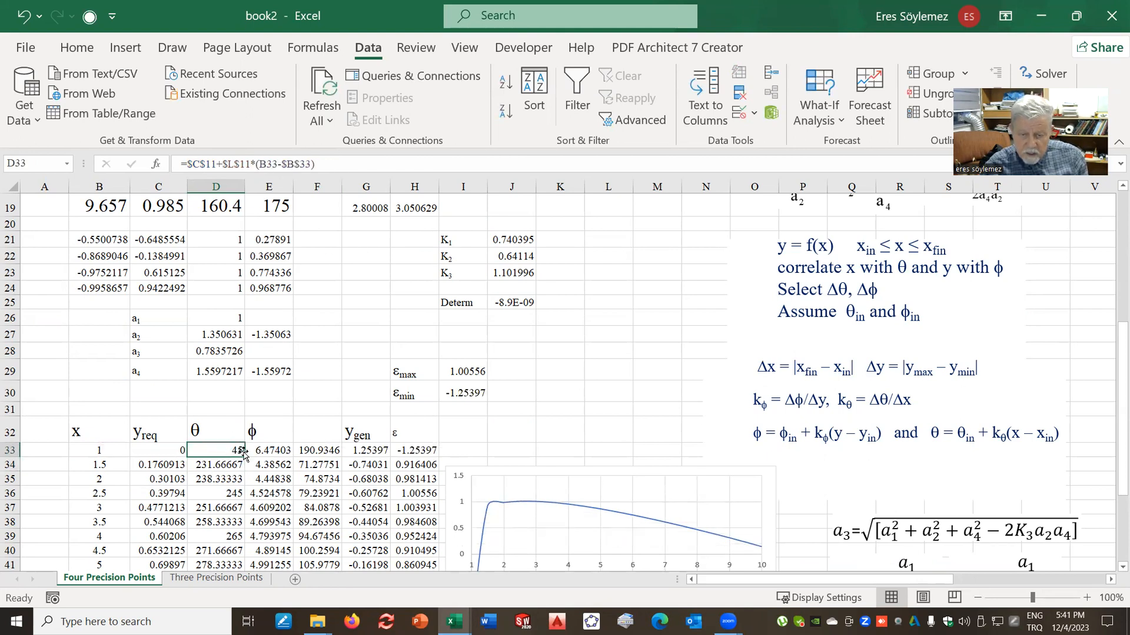
double_click(243, 456)
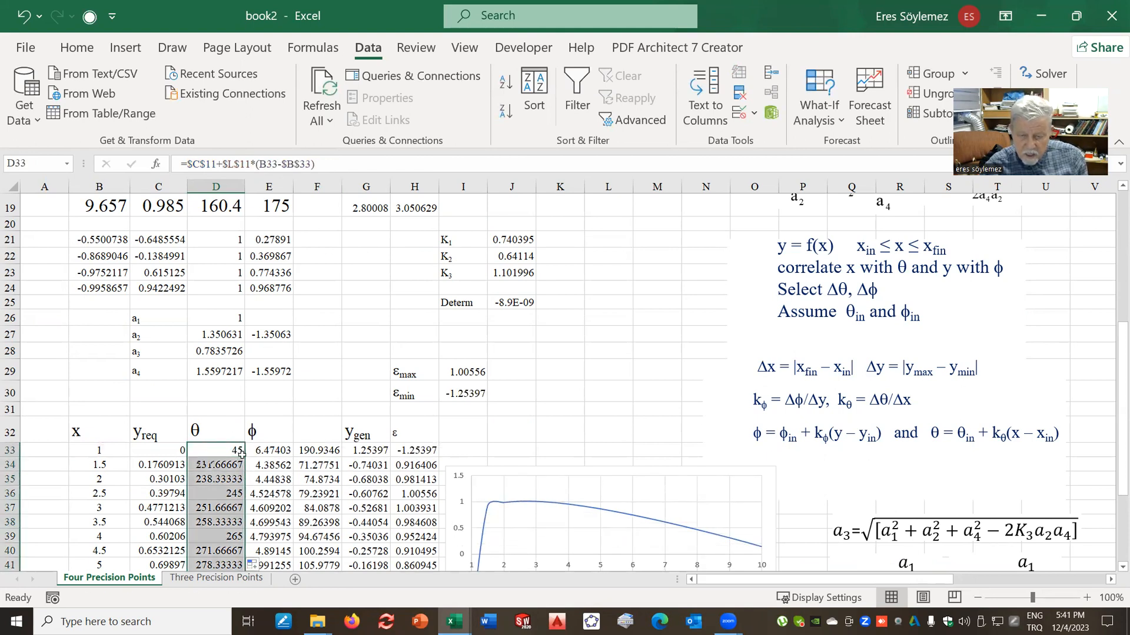
Point the FourBar formula in E33 to link lengths $D$27 and $D$29 instead of $E$27 and $E$29, and fill it down the φ column.
left_click(272, 450)
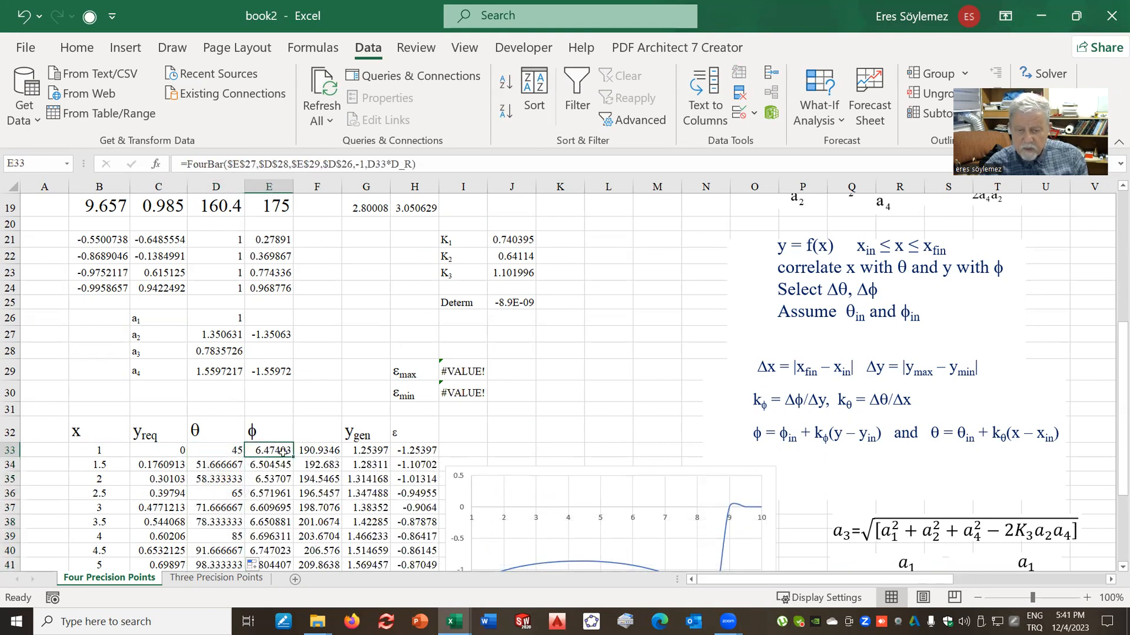
left_click(418, 164)
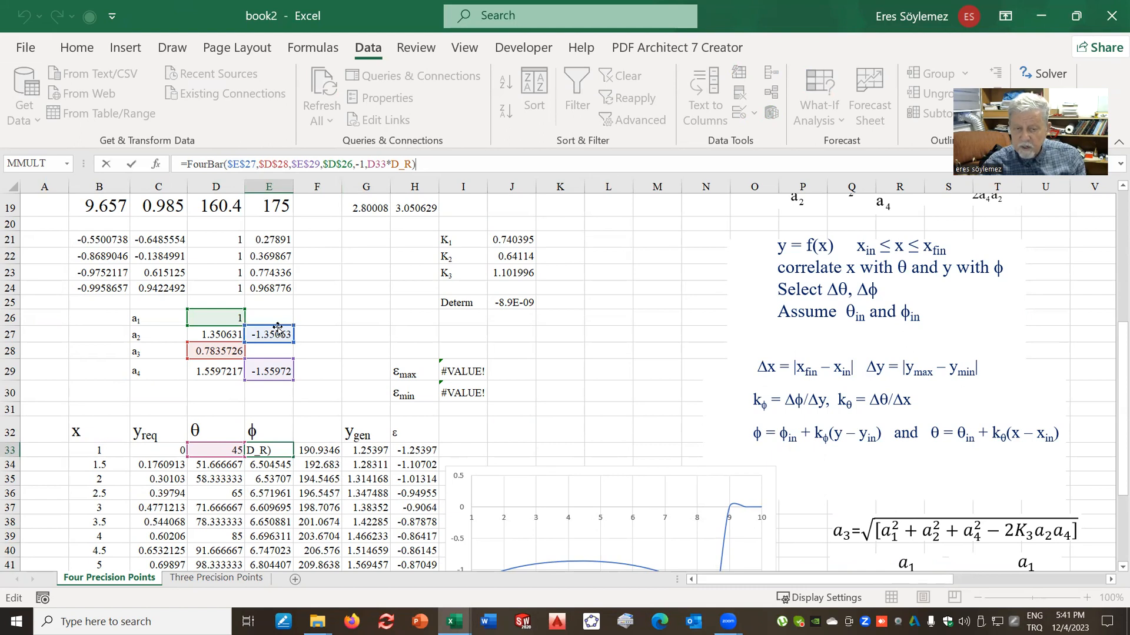
mouse_move(277, 328)
left_mouse_down()
mouse_move(216, 334)
mouse_move(219, 370)
left_mouse_up()
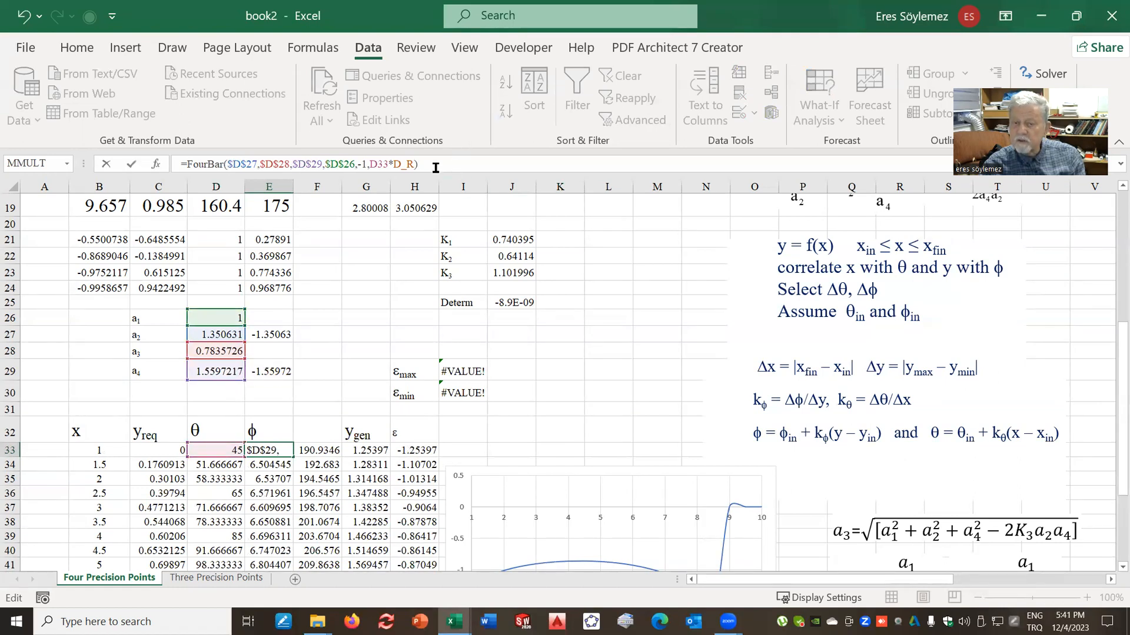
key("Return")
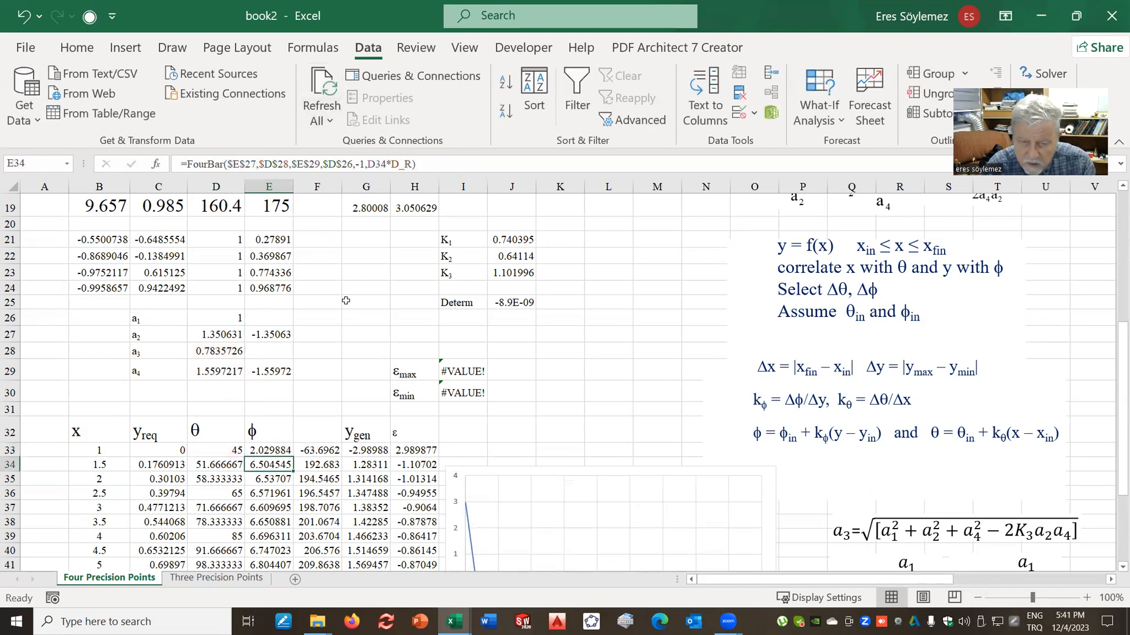
key("Up")
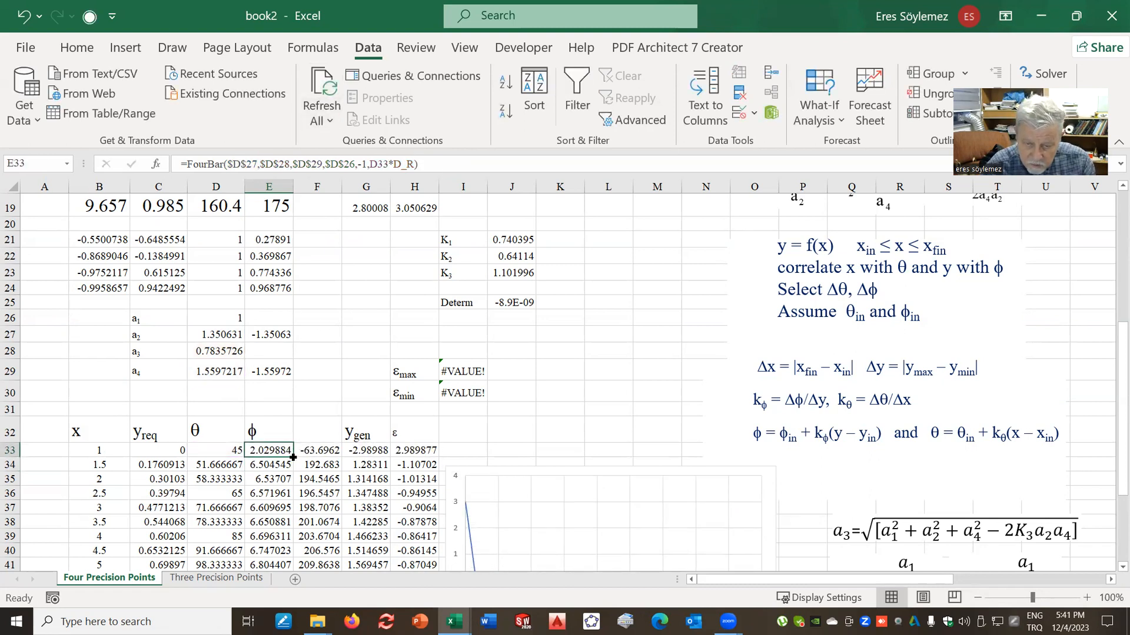
double_click(293, 458)
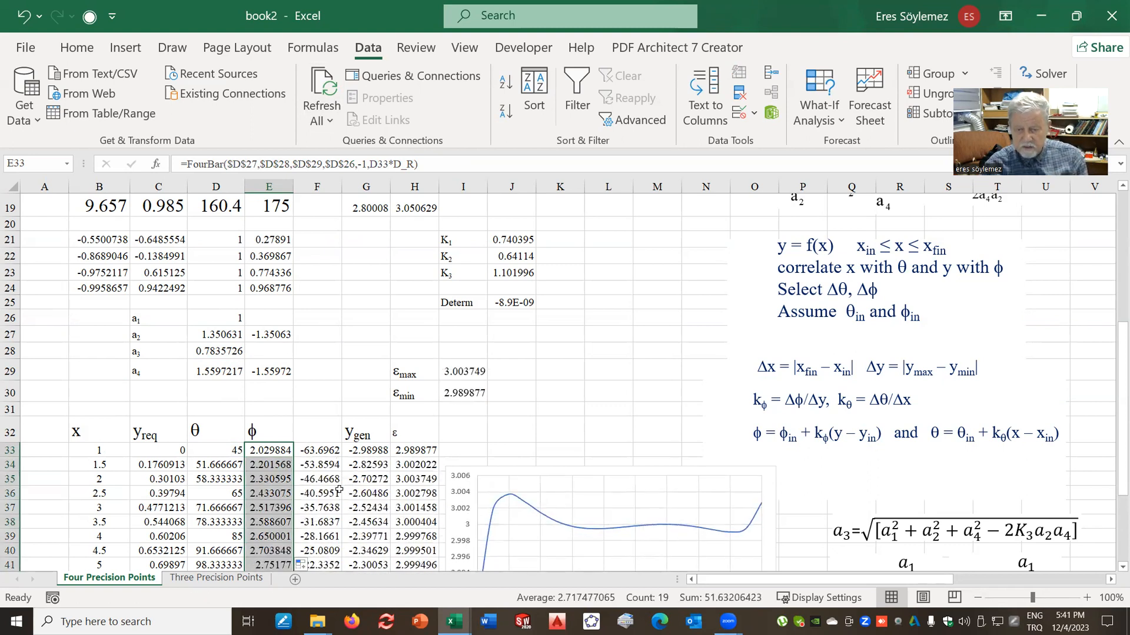
Remove the -180 offset from the degree conversion in F33, leaving =E33/D_R, and fill it down the column.
left_click(326, 450)
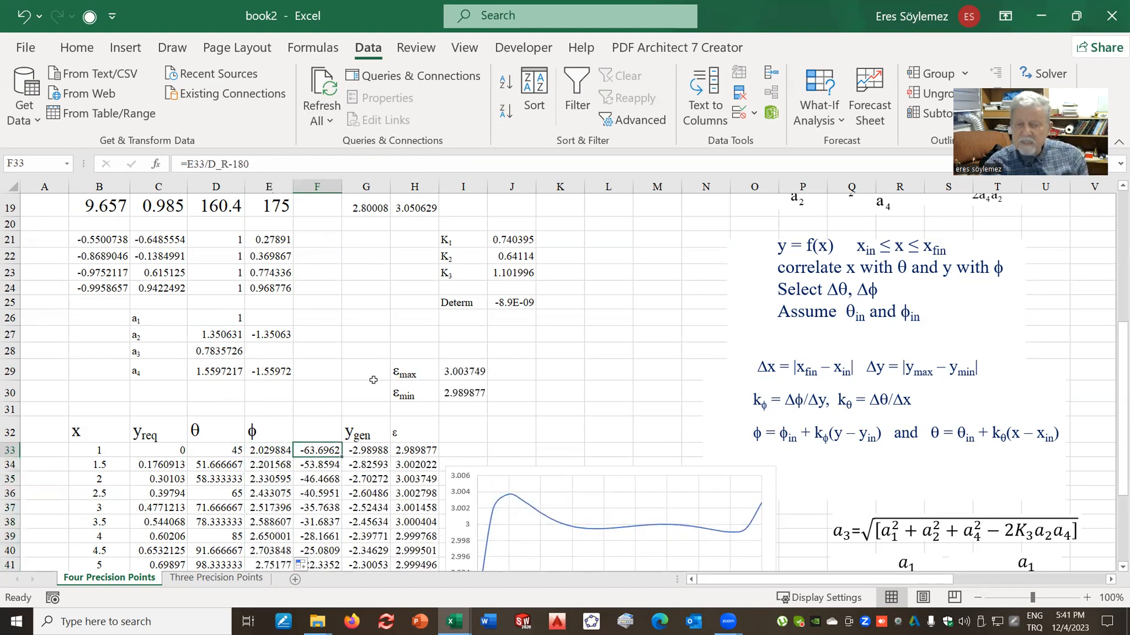
left_click(251, 164)
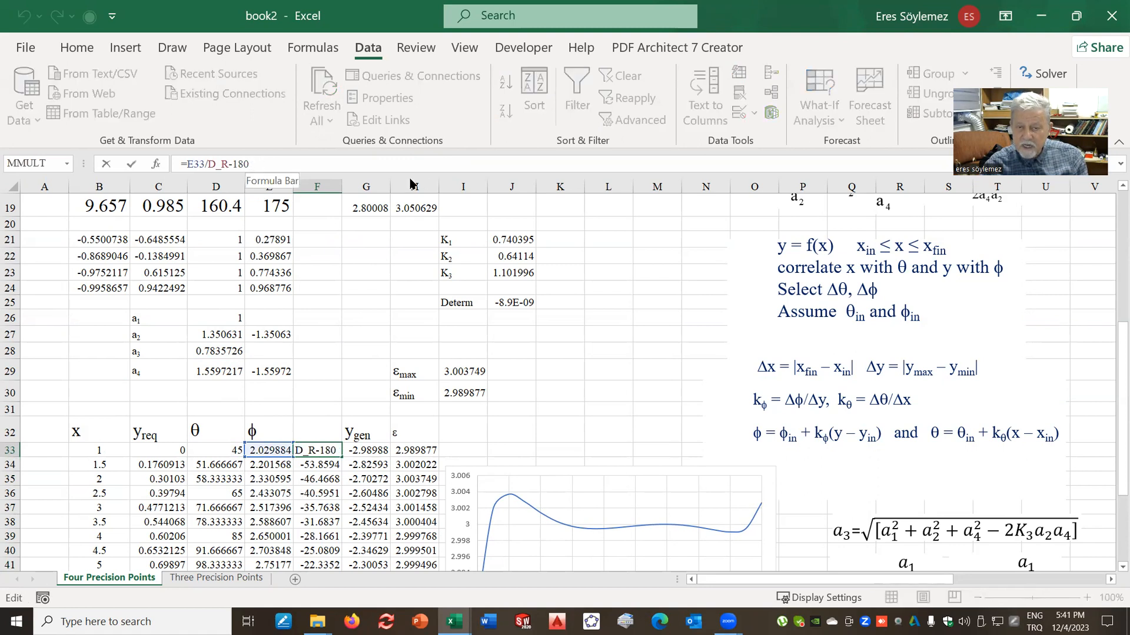
key("BackSpace")
key("BackSpace")
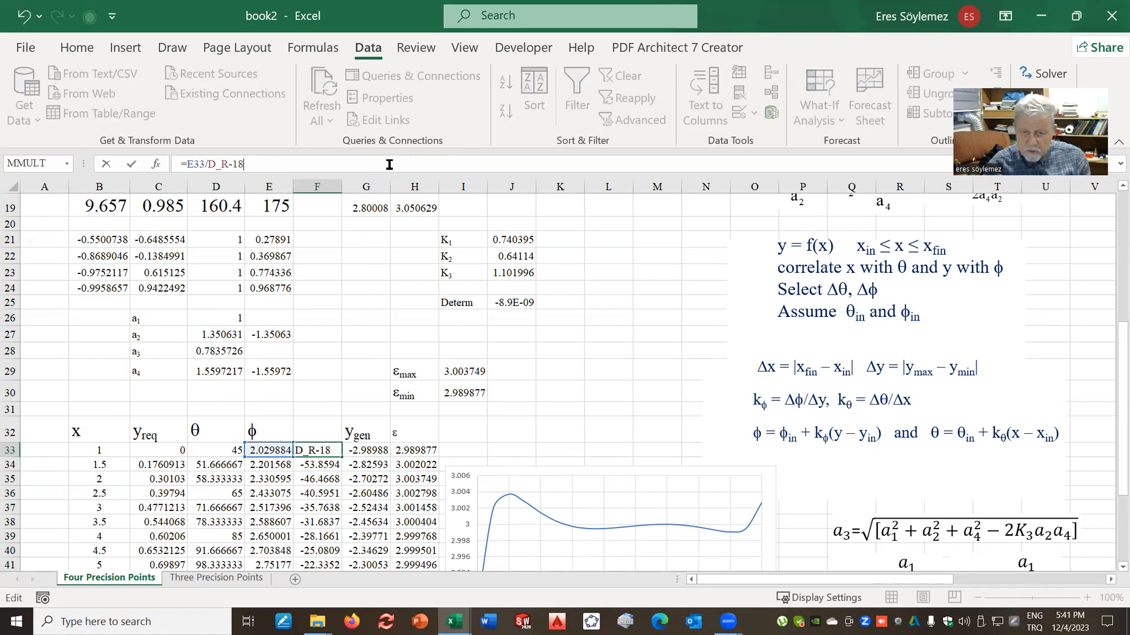
key("BackSpace")
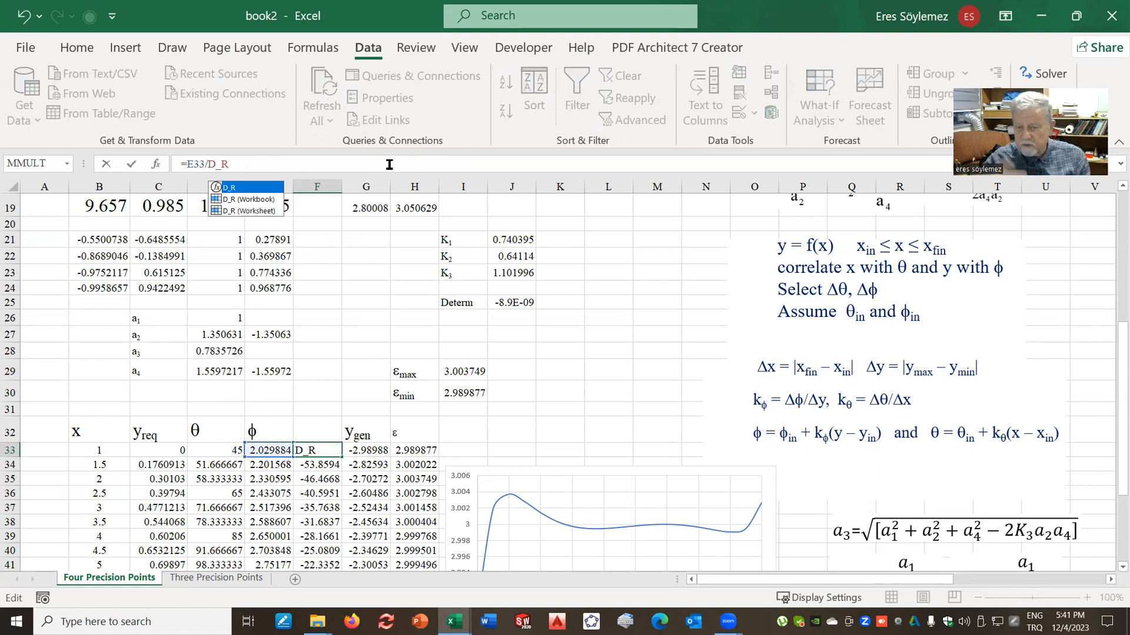
key("Return")
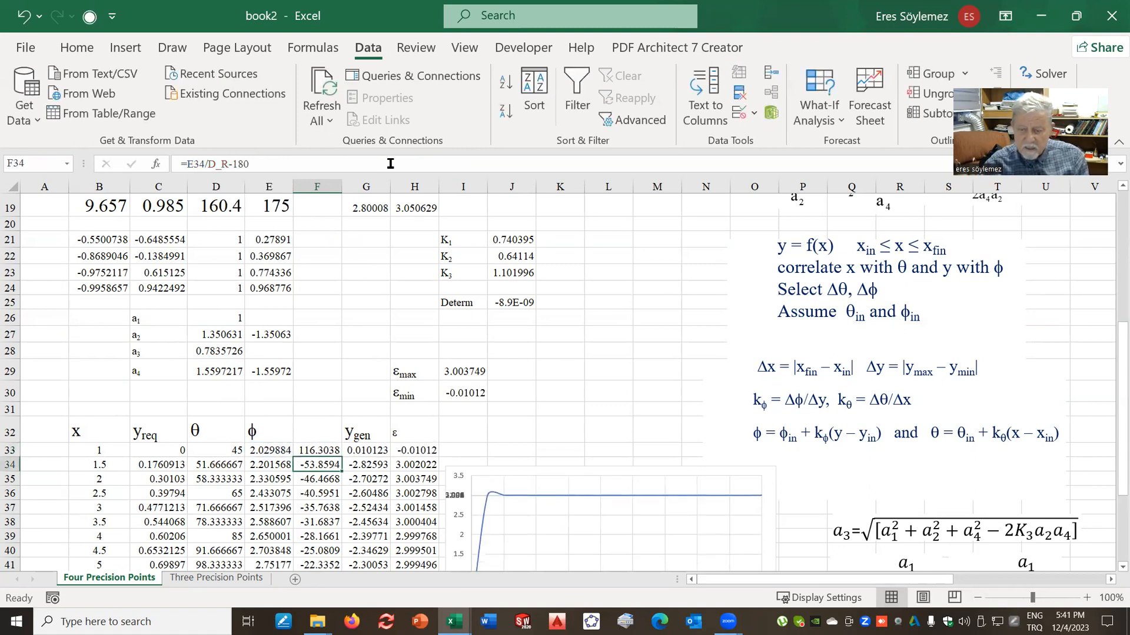
left_click(318, 450)
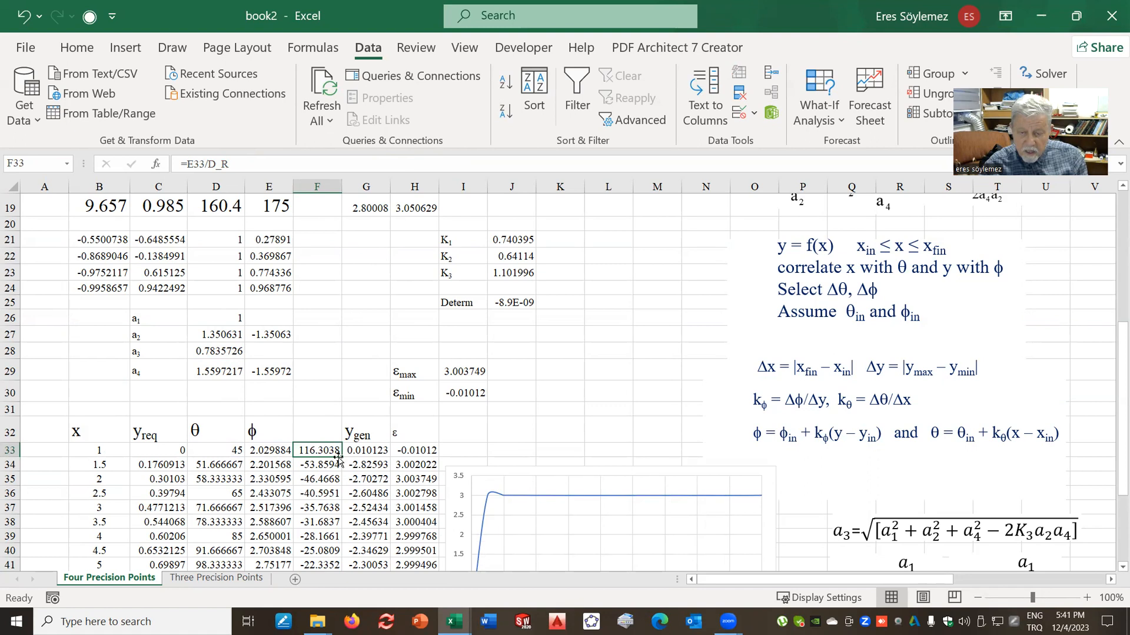
double_click(341, 456)
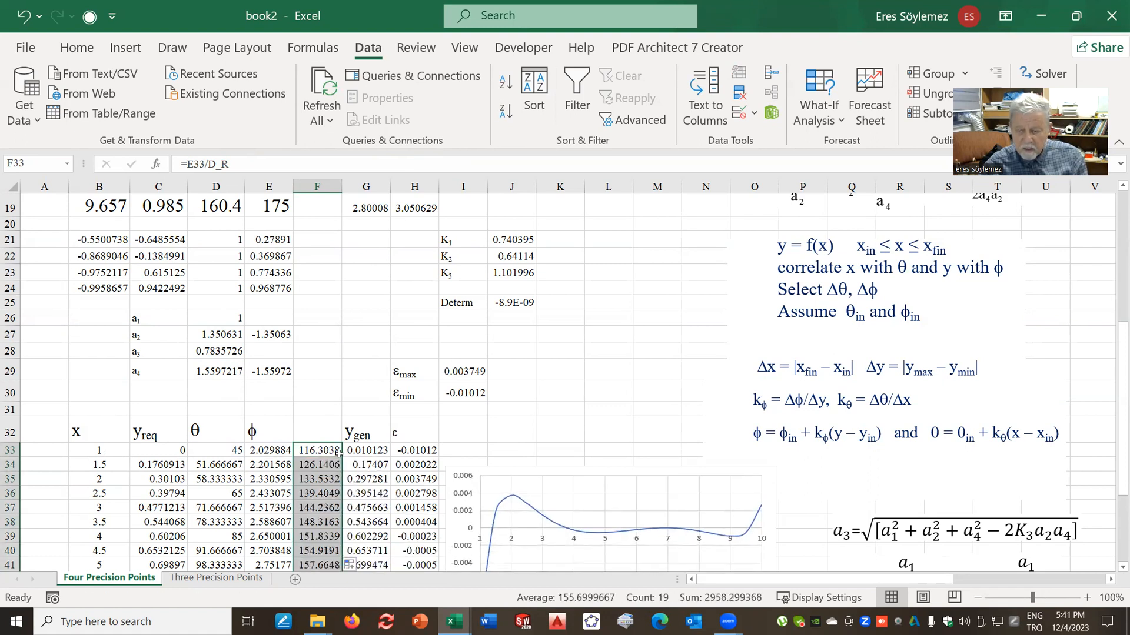
Examine the error chart and the εmax and εmin cells, and compare them with those on the Three Precision Points sheet.
scroll(339, 451, "down", 3)
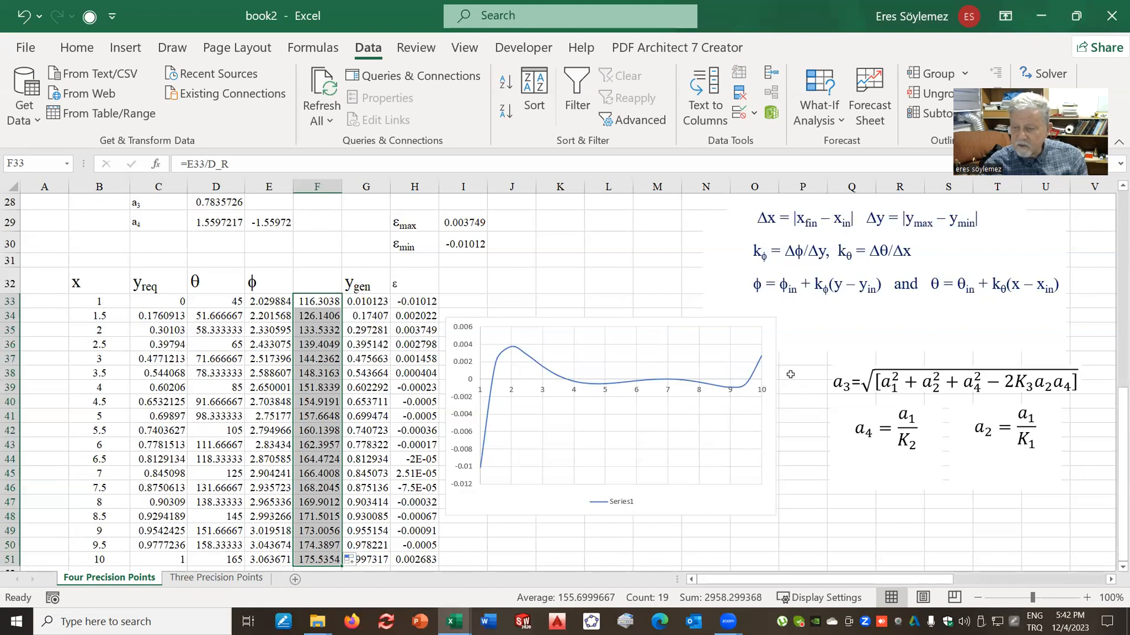
left_click(468, 224)
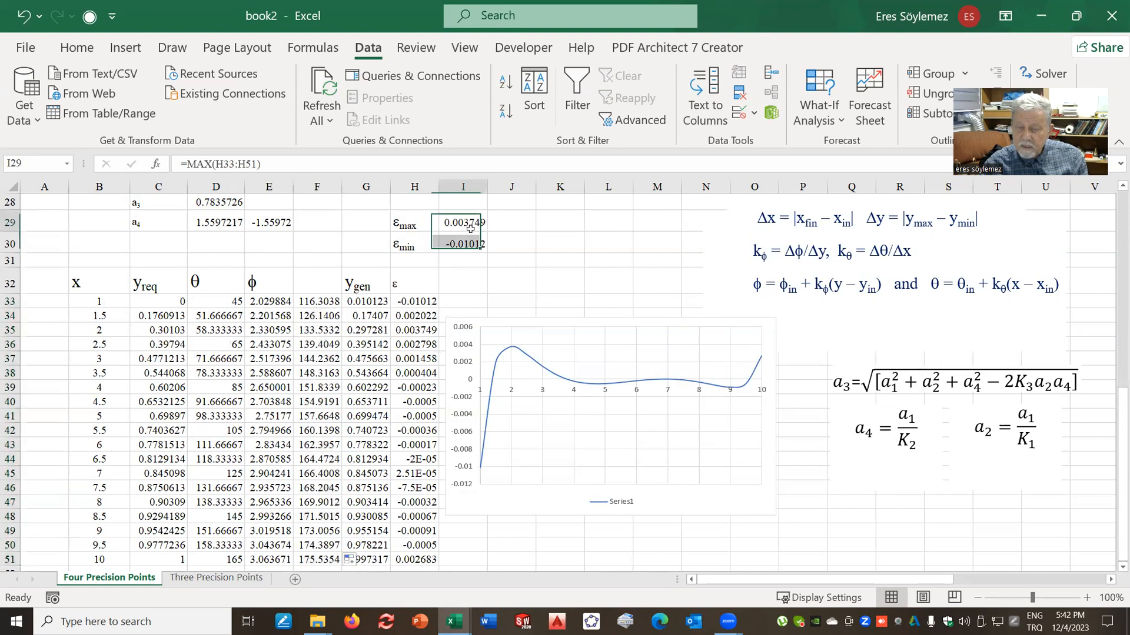
left_click(474, 246)
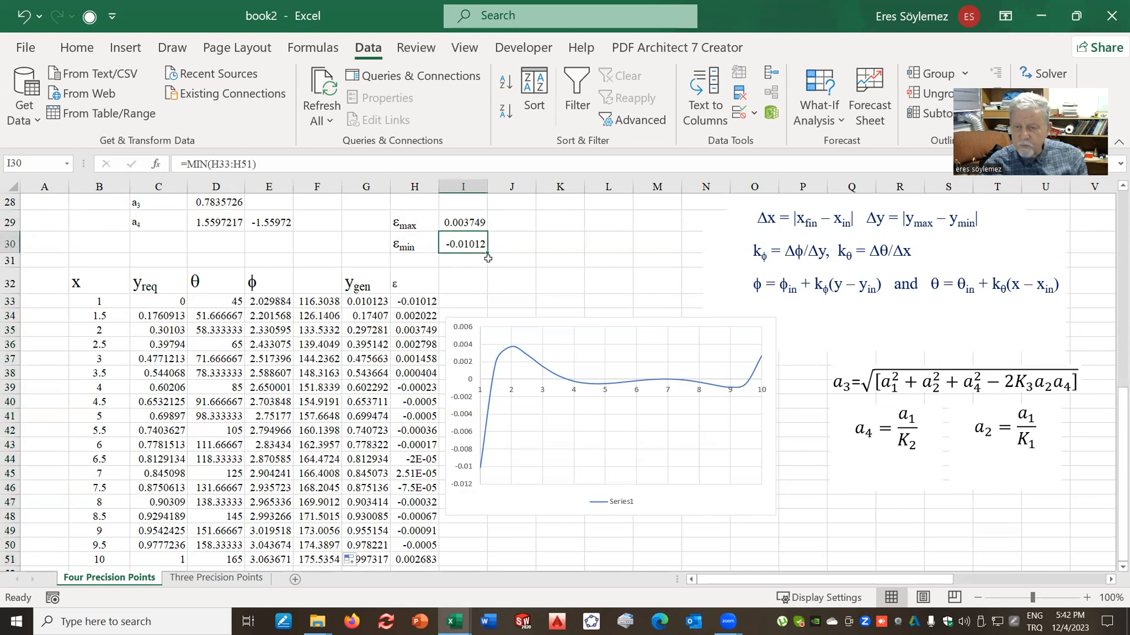
left_click(187, 579)
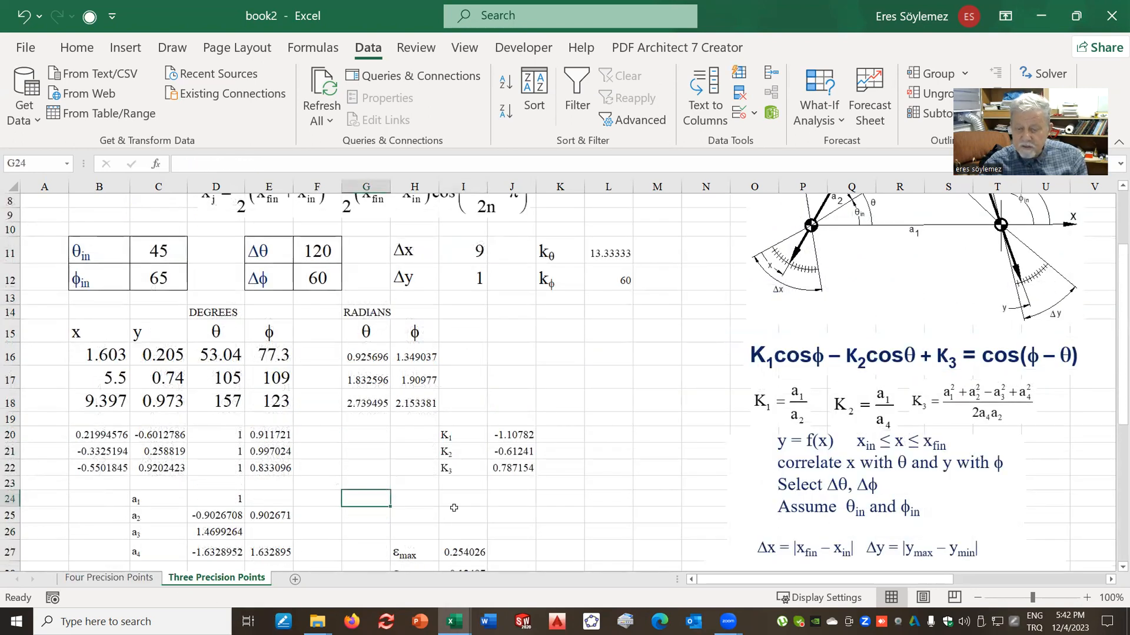
scroll(474, 448, "down", 3)
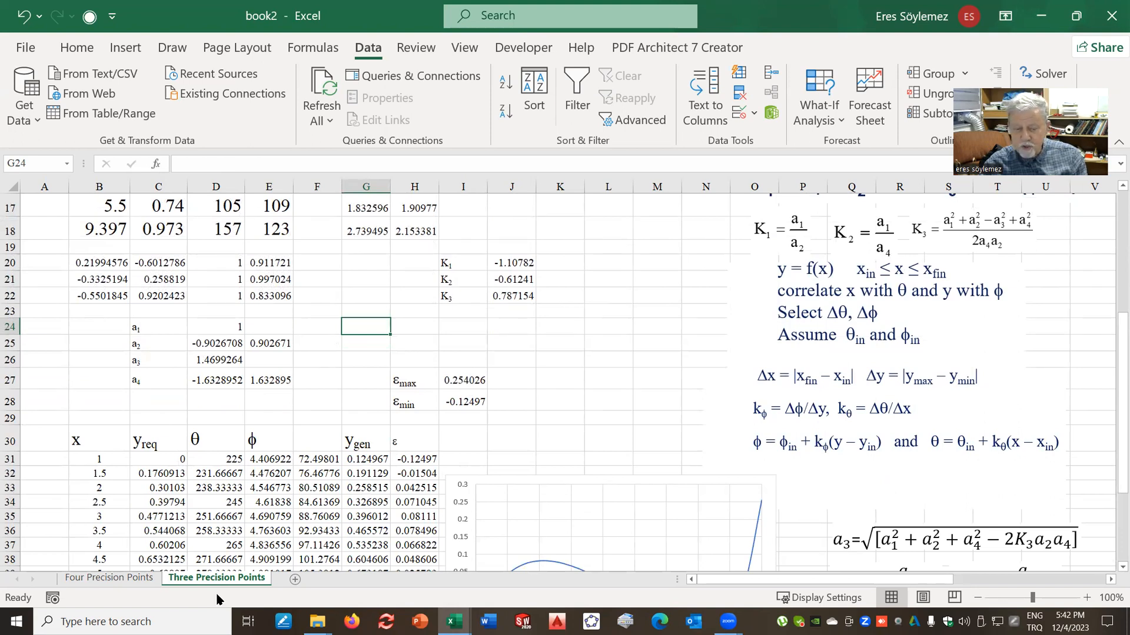
left_click(127, 579)
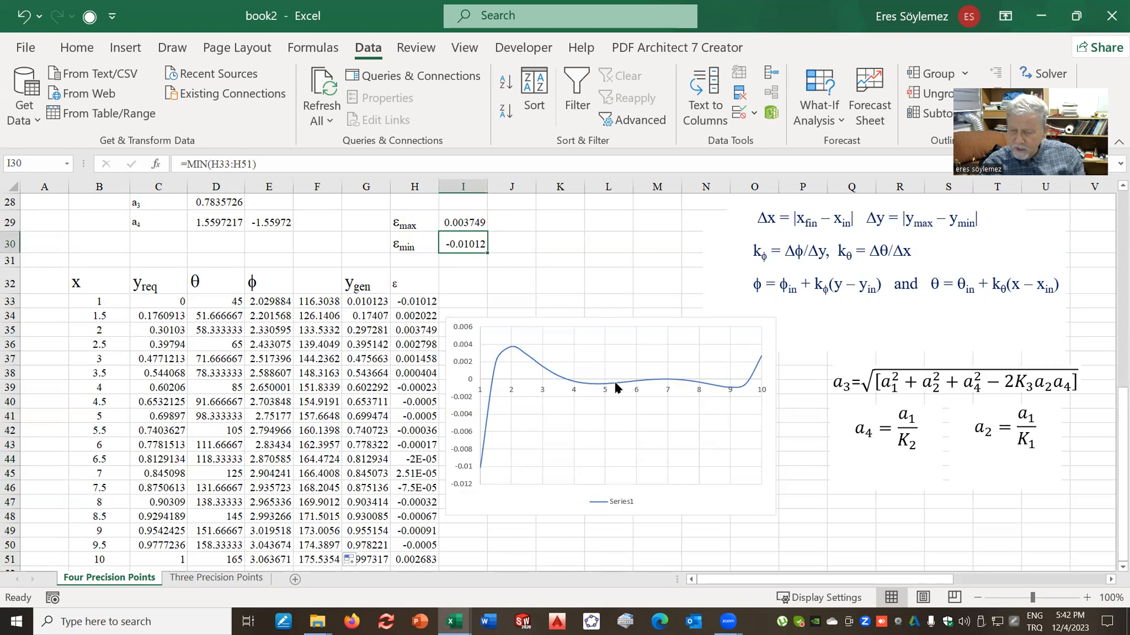
mouse_move(497, 380)
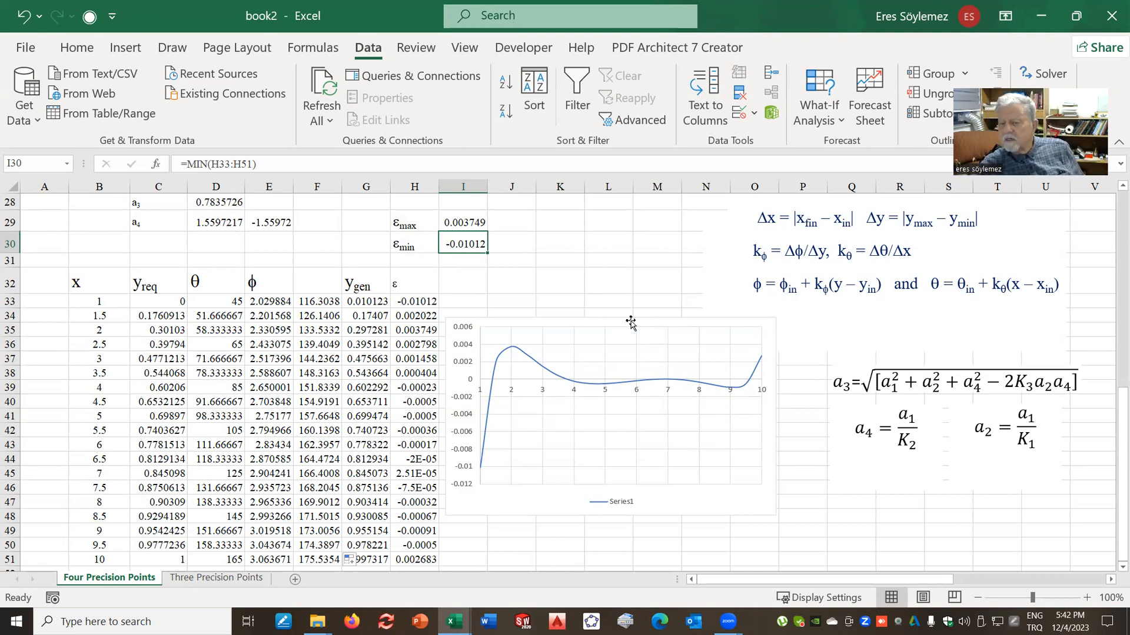
Move the error chart up slightly so its upper edge sits at row 33, beside the error table.
left_click_drag(629, 322, 632, 309)
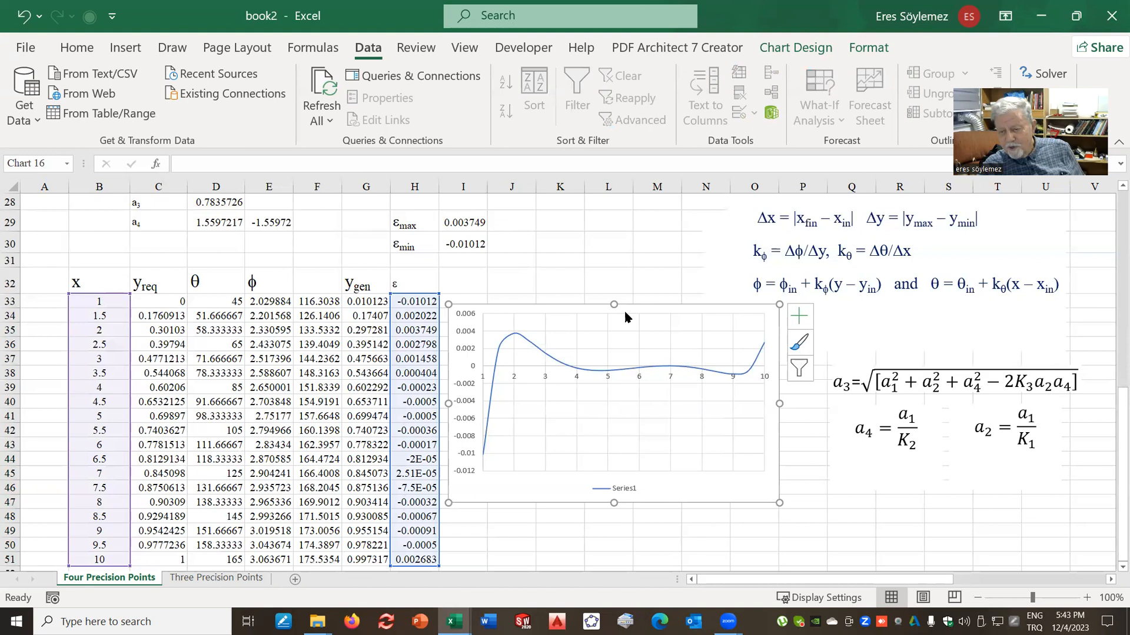
left_click_drag(624, 307, 620, 291)
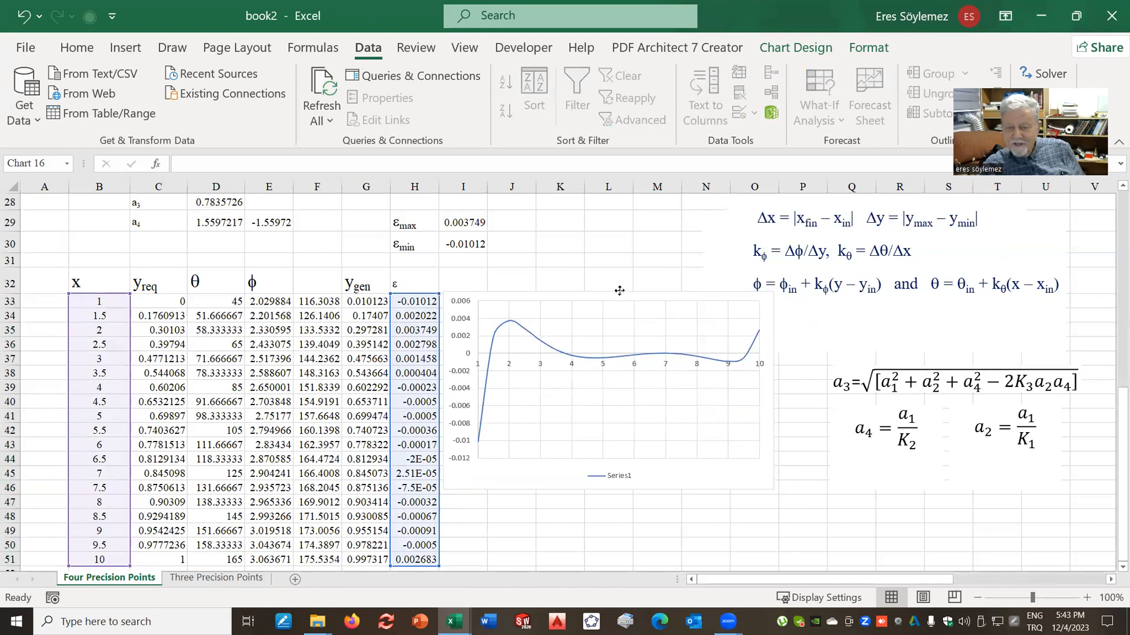
left_click(641, 530)
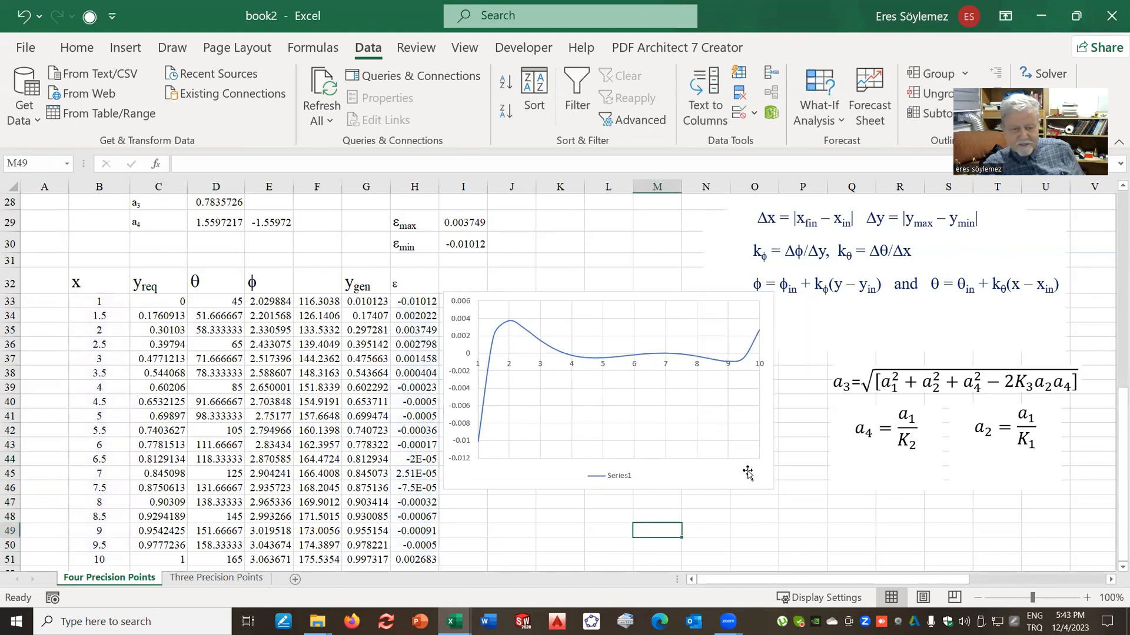
left_click(618, 274)
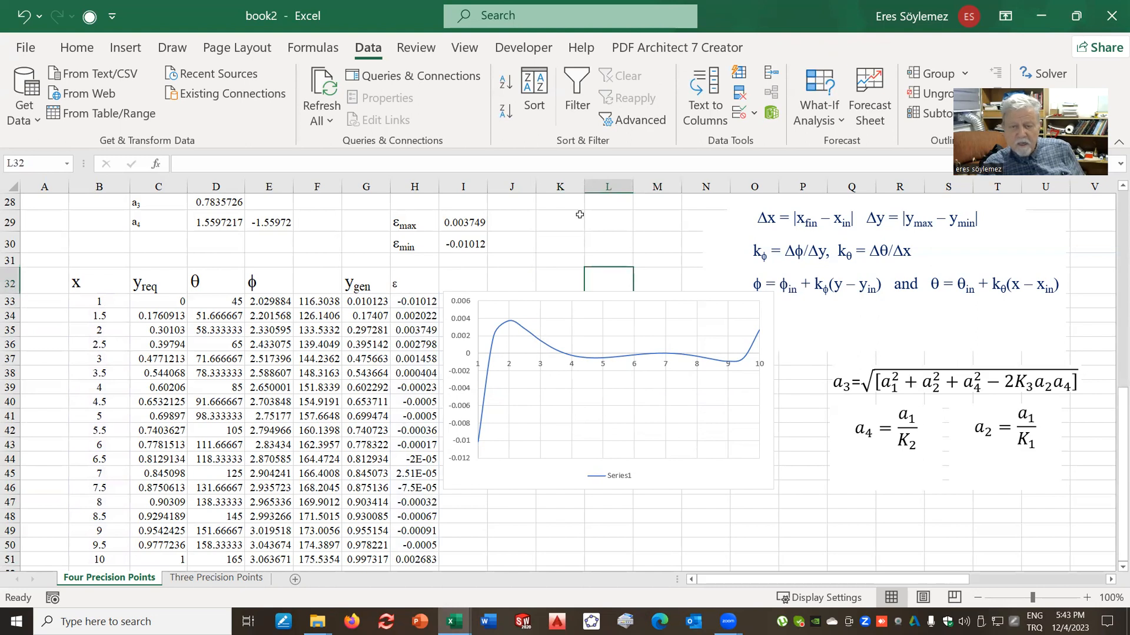
left_click(578, 250)
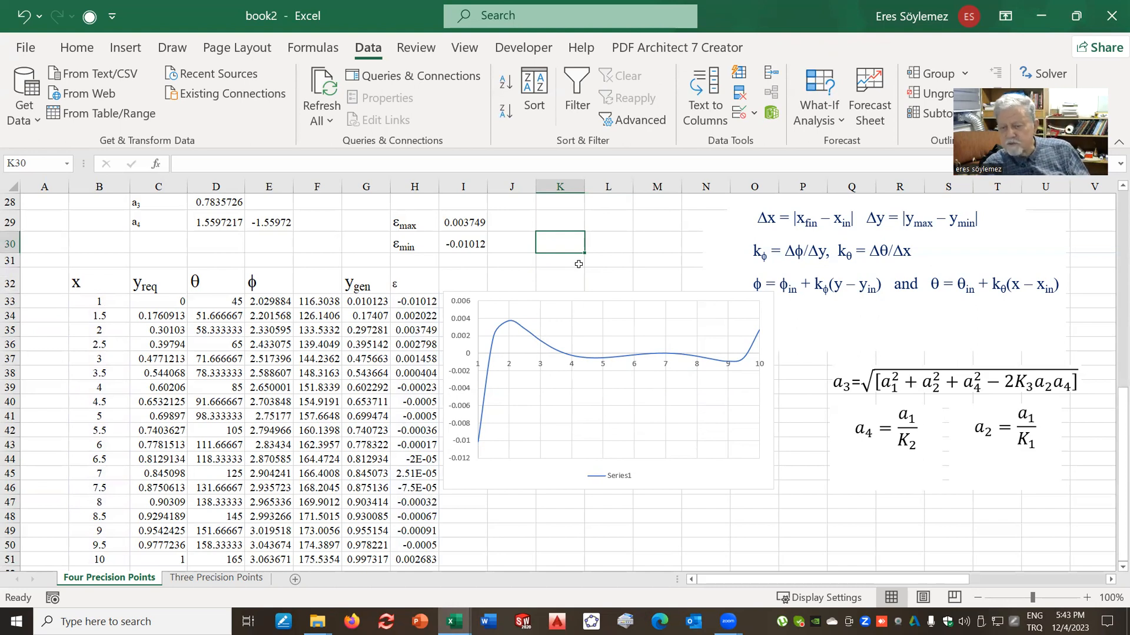
Duplicate the Three Precision Points sheet, placing the copy before the Four Precision Points sheet.
left_click(235, 578)
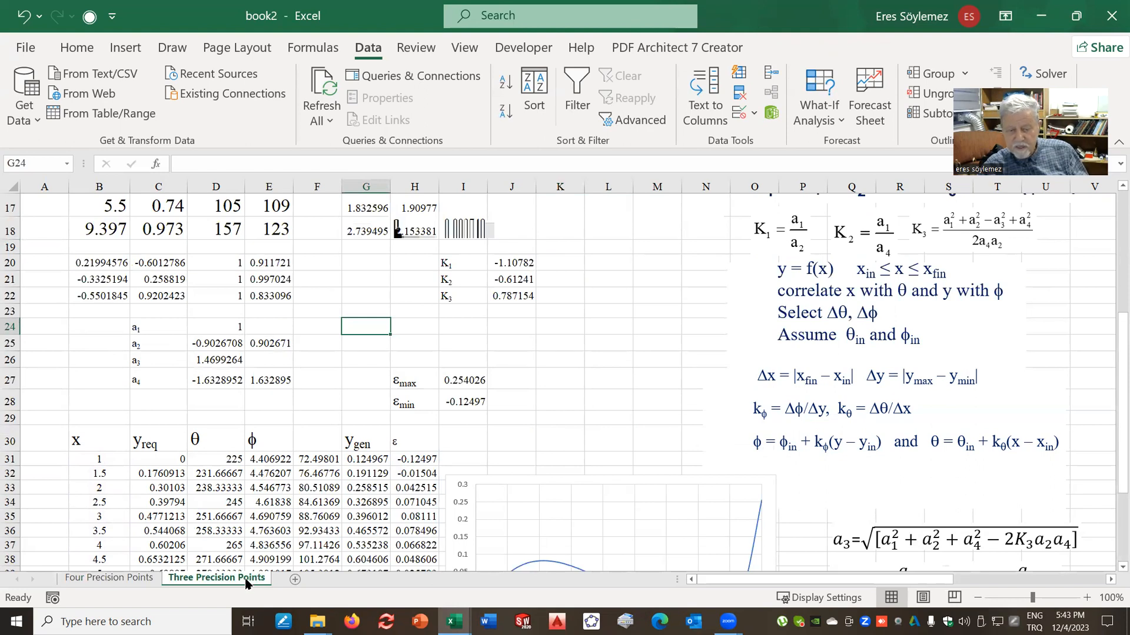
right_click(260, 576)
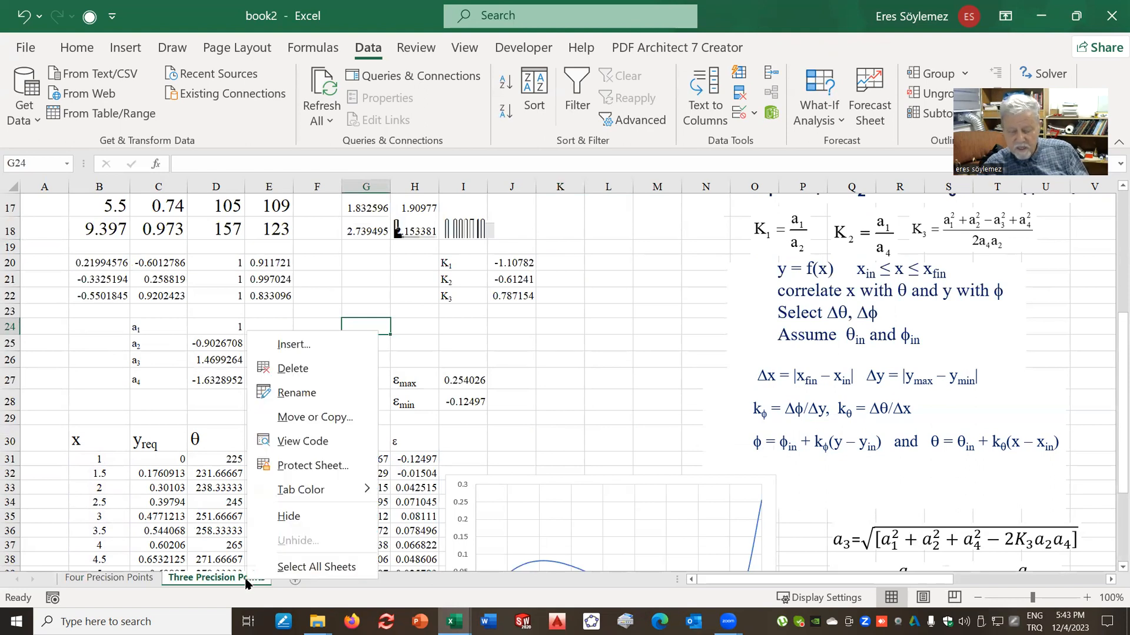
left_click(304, 419)
left_click(197, 474)
left_click(308, 496)
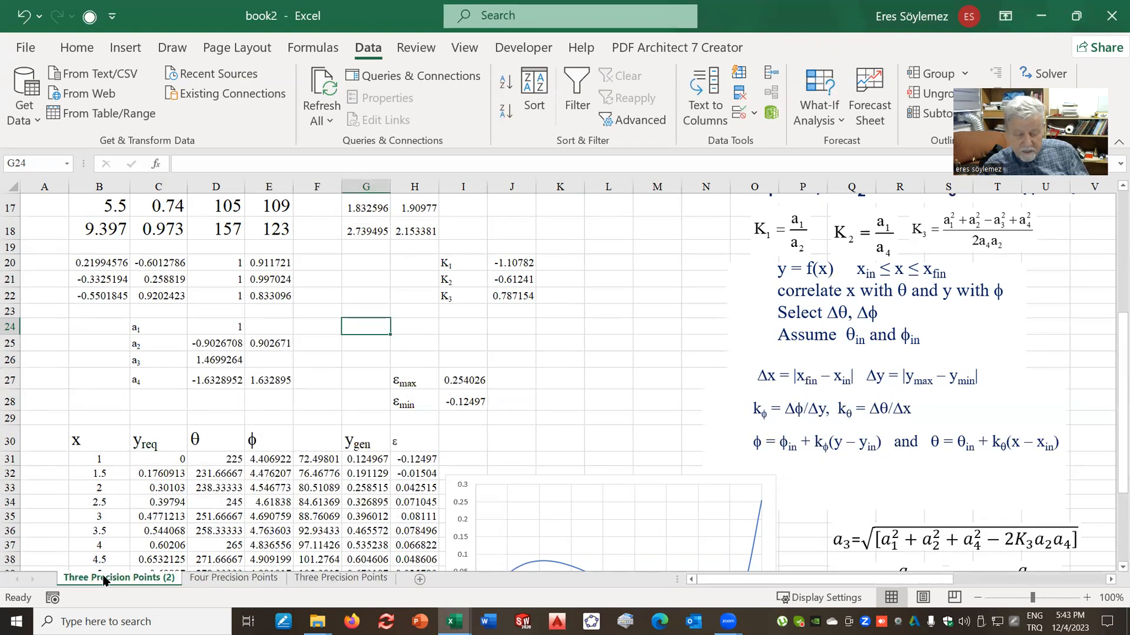
Rename the copied sheet as Five Precision Points.
right_click(109, 580)
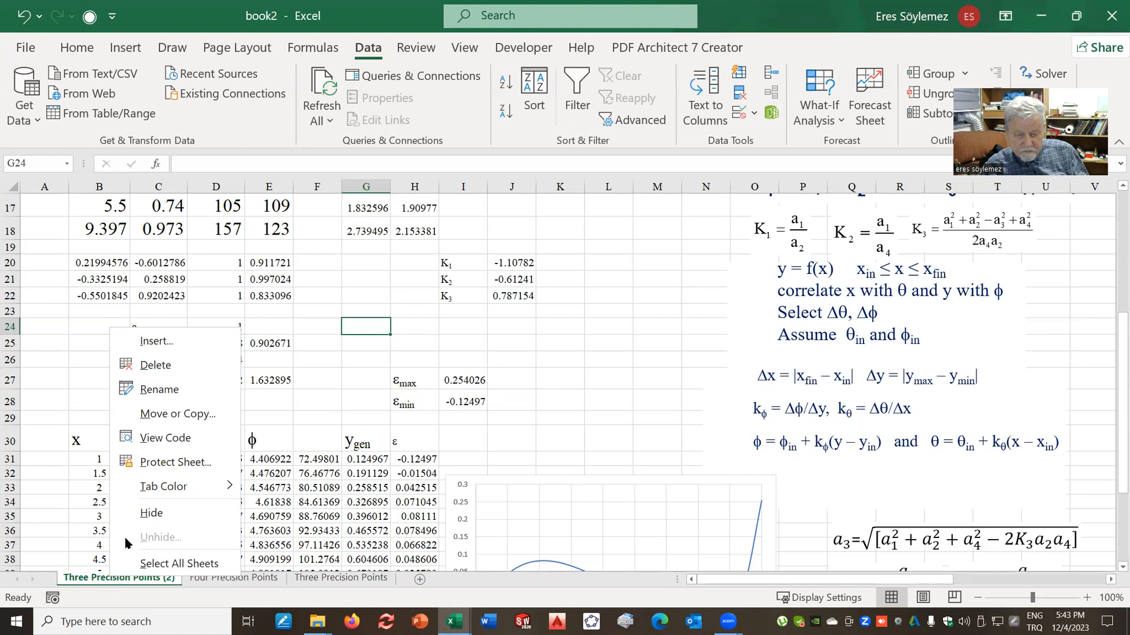
left_click(147, 391)
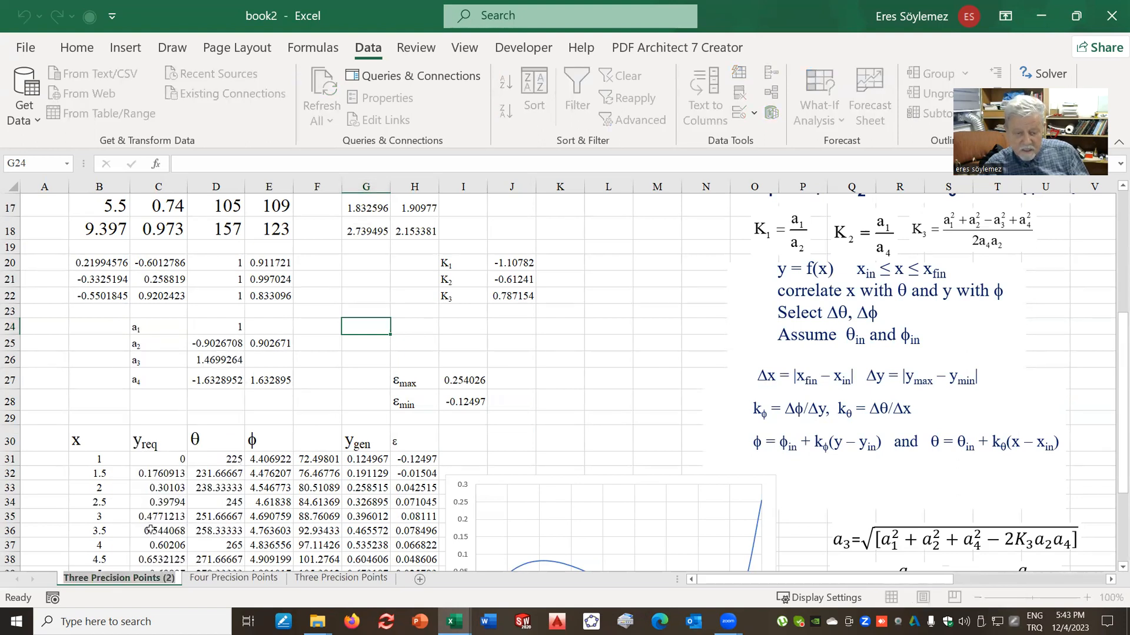
type("Fi")
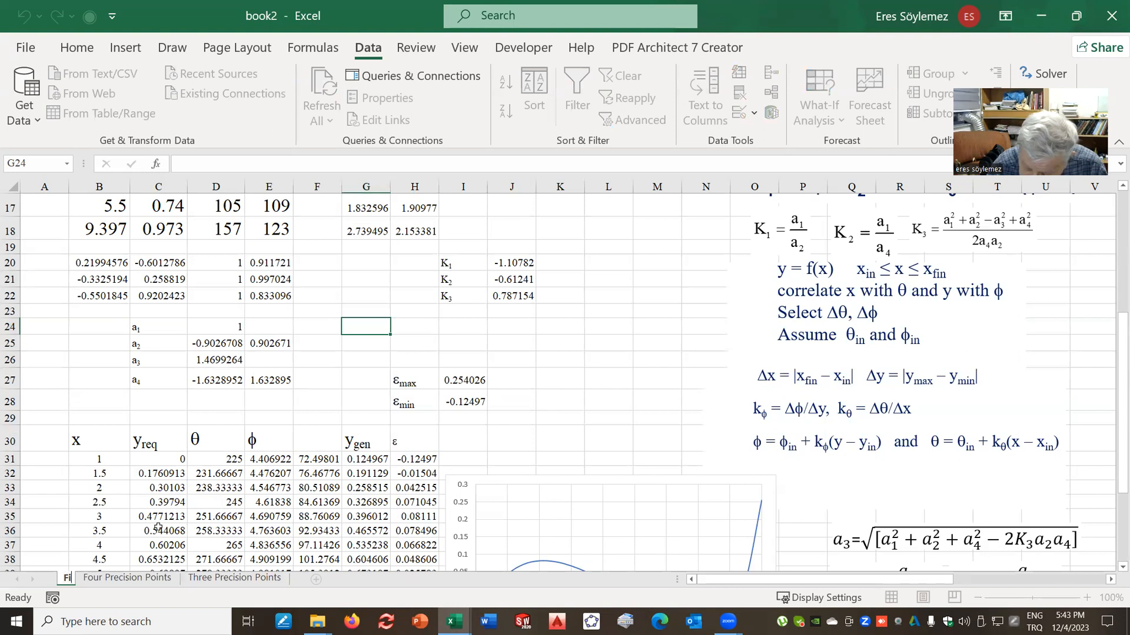
type("ve P")
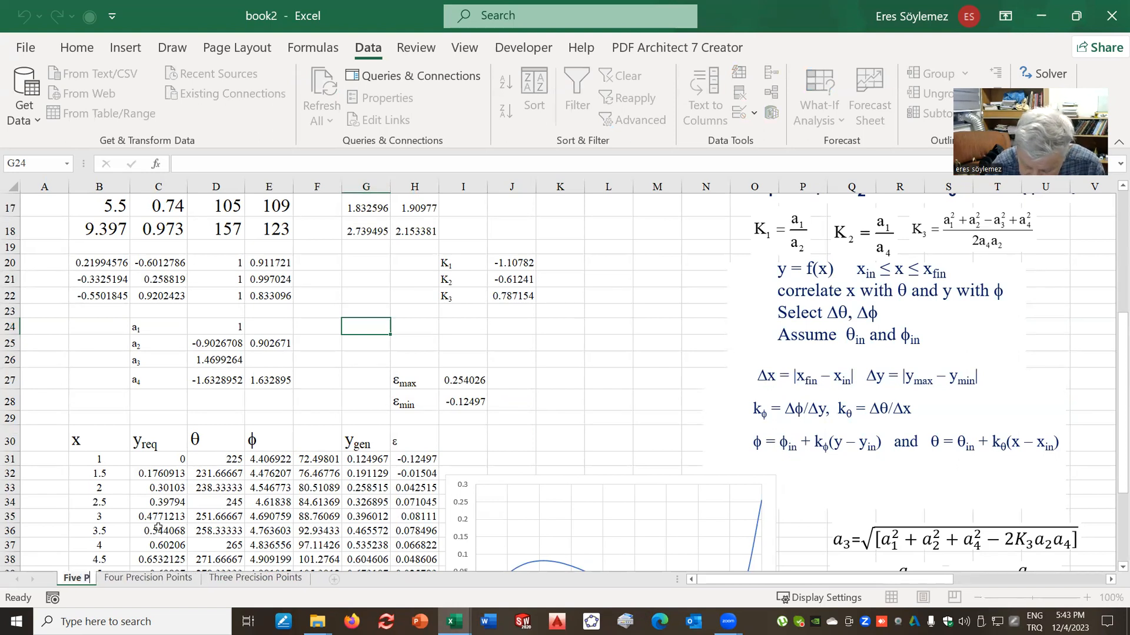
type("recisi")
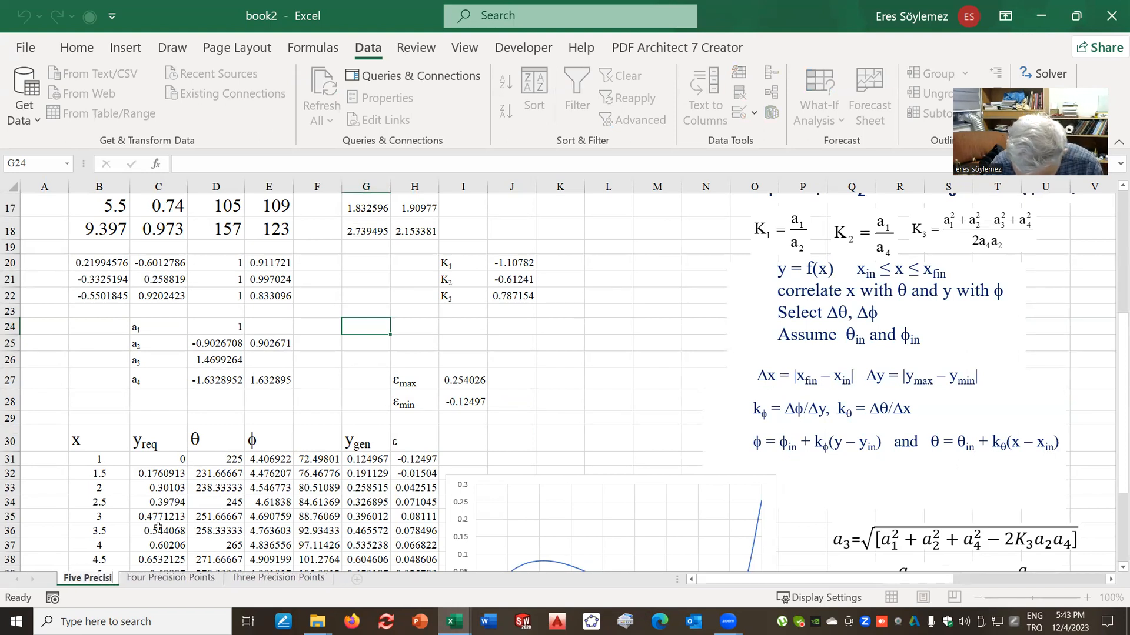
type("on Po")
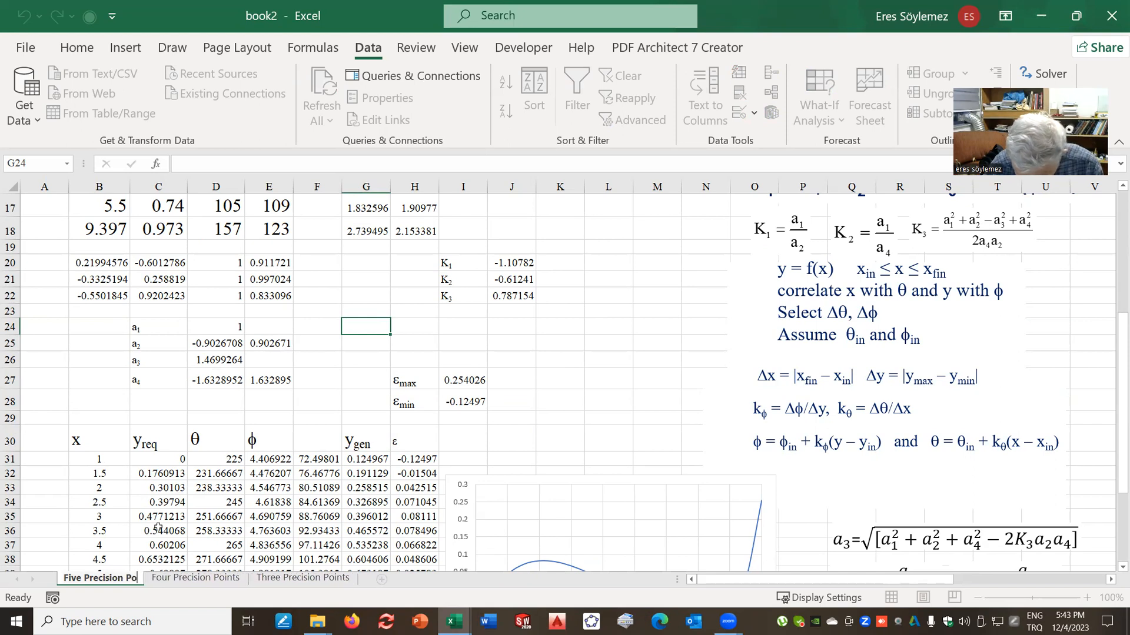
type("ints")
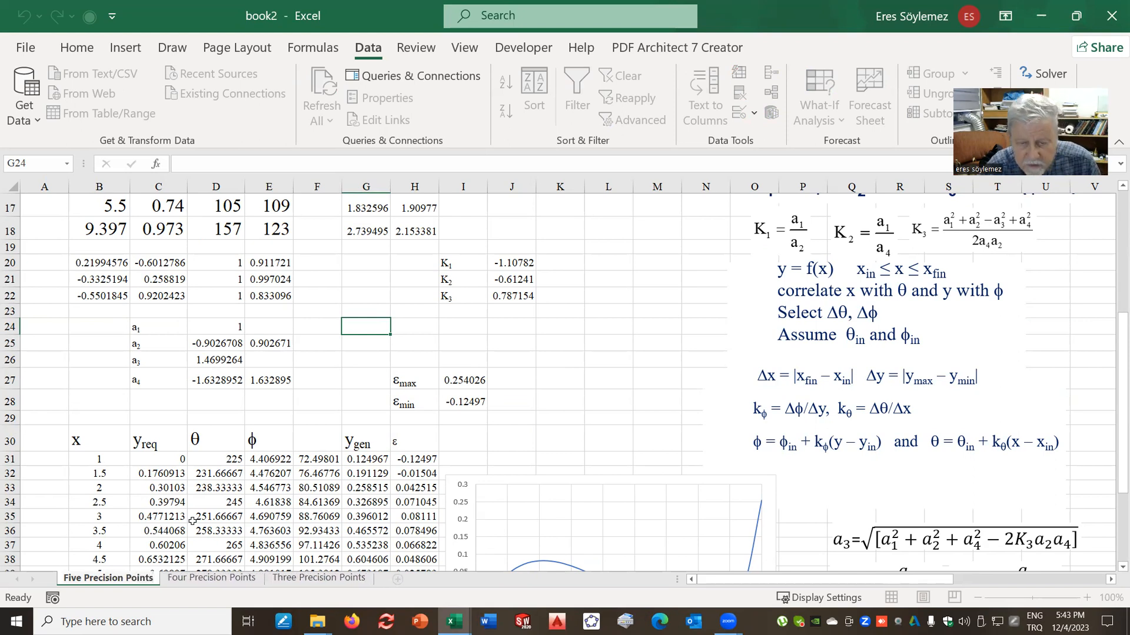
left_click(543, 338)
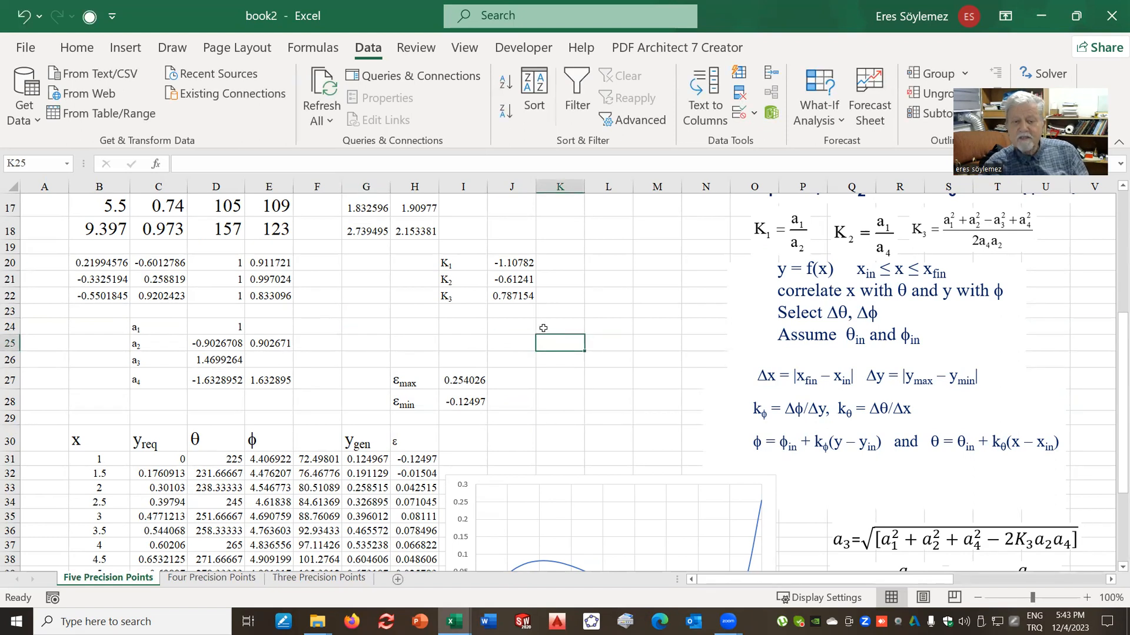
Insert two blank rows at row 19, directly below the three precision points.
scroll(377, 336, "up", 5)
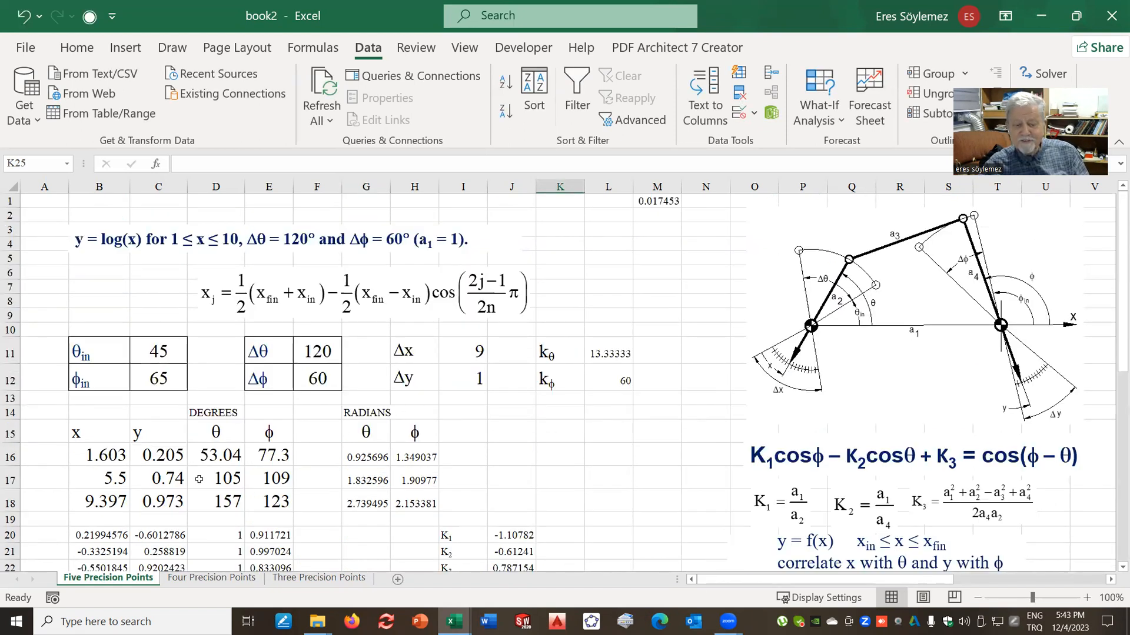
scroll(230, 396, "down", 3)
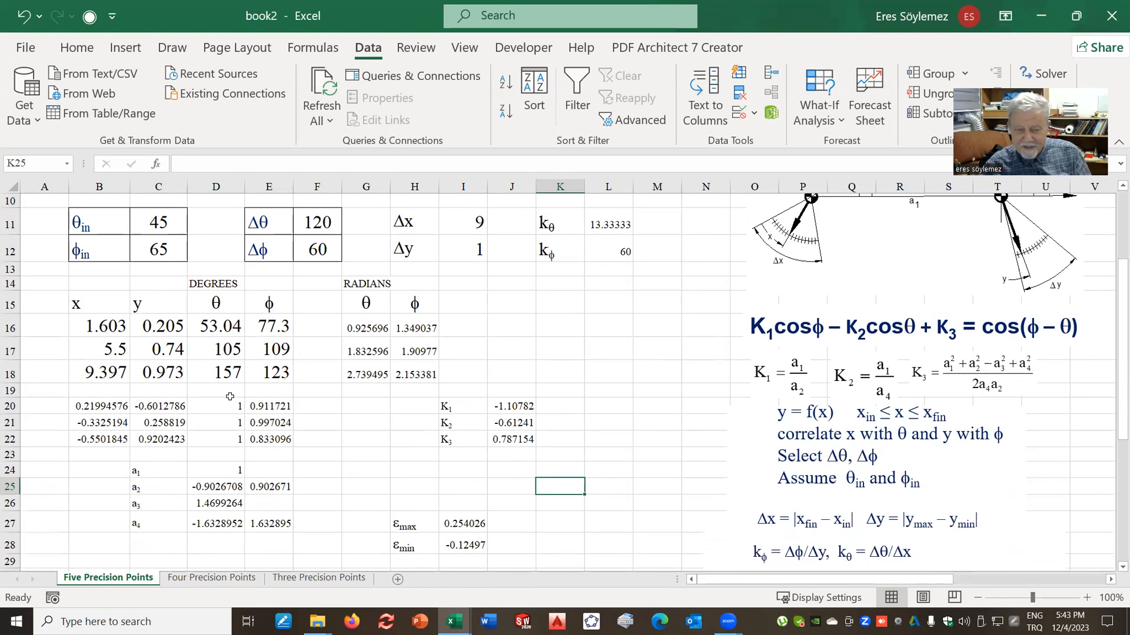
left_click(10, 392)
right_click(10, 390)
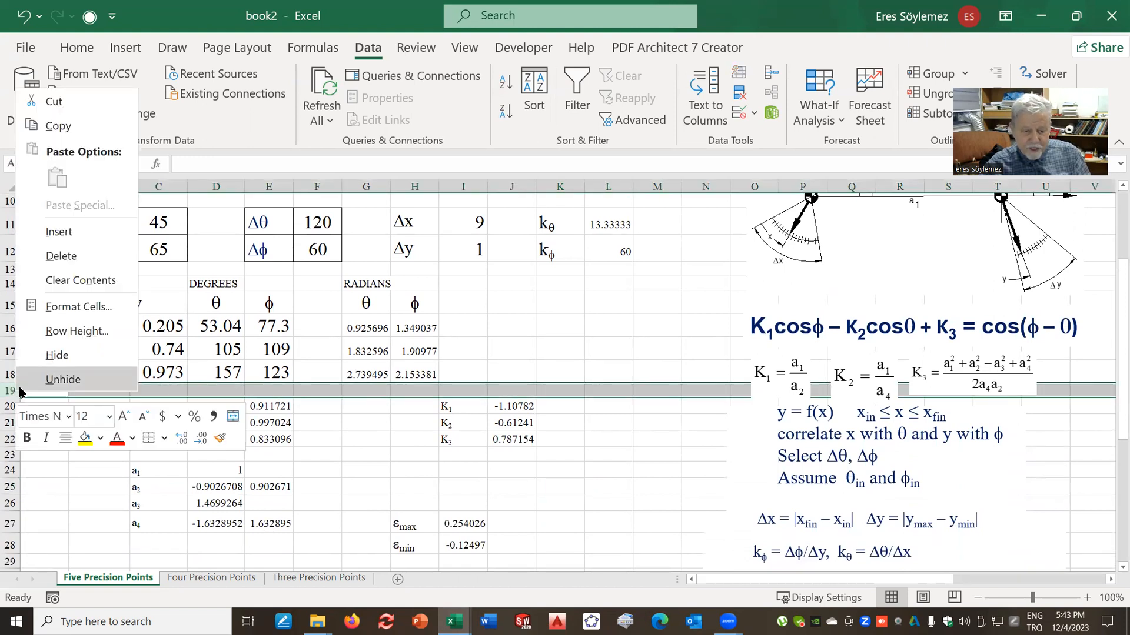
left_click(52, 234)
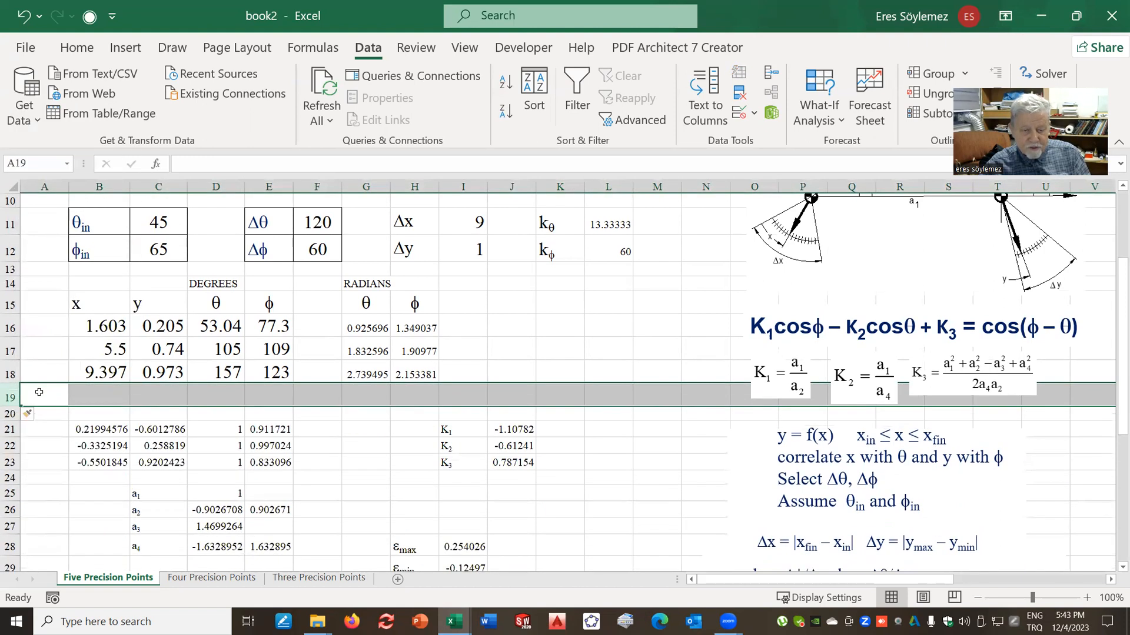
right_click(9, 397)
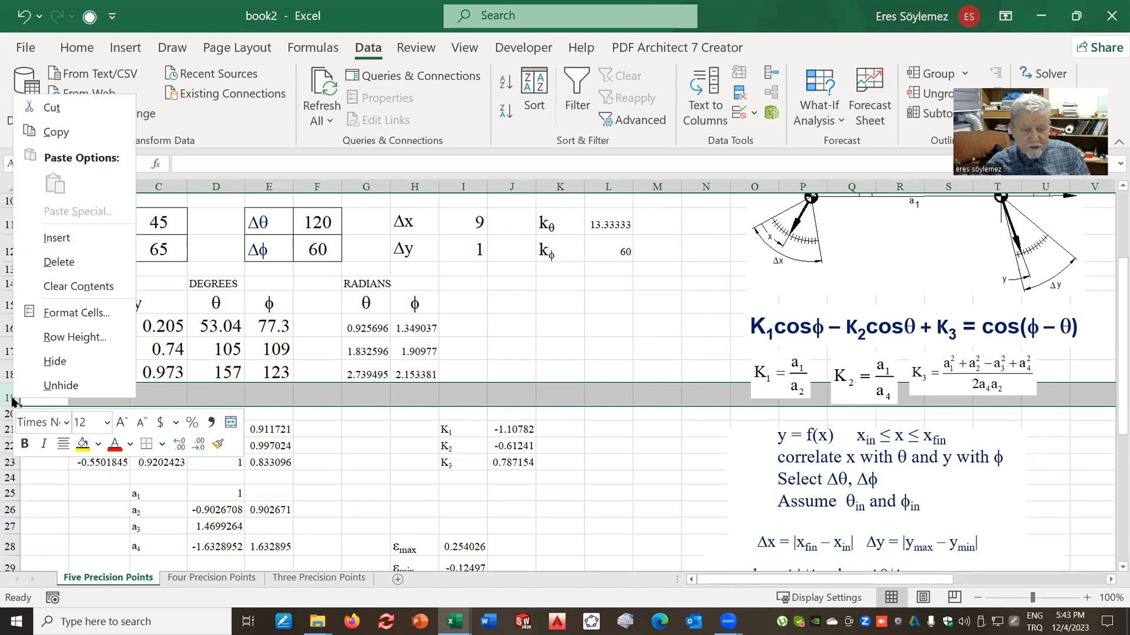
left_click(50, 236)
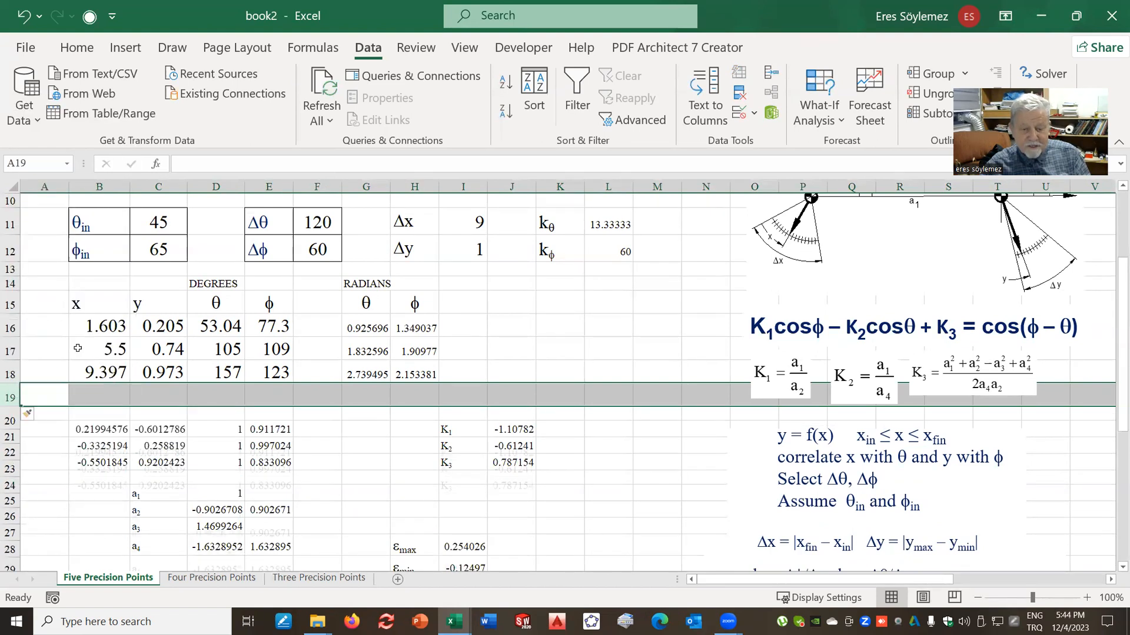
Insert two blank rows at row 25, directly below the coefficient matrix and K values.
right_click(9, 500)
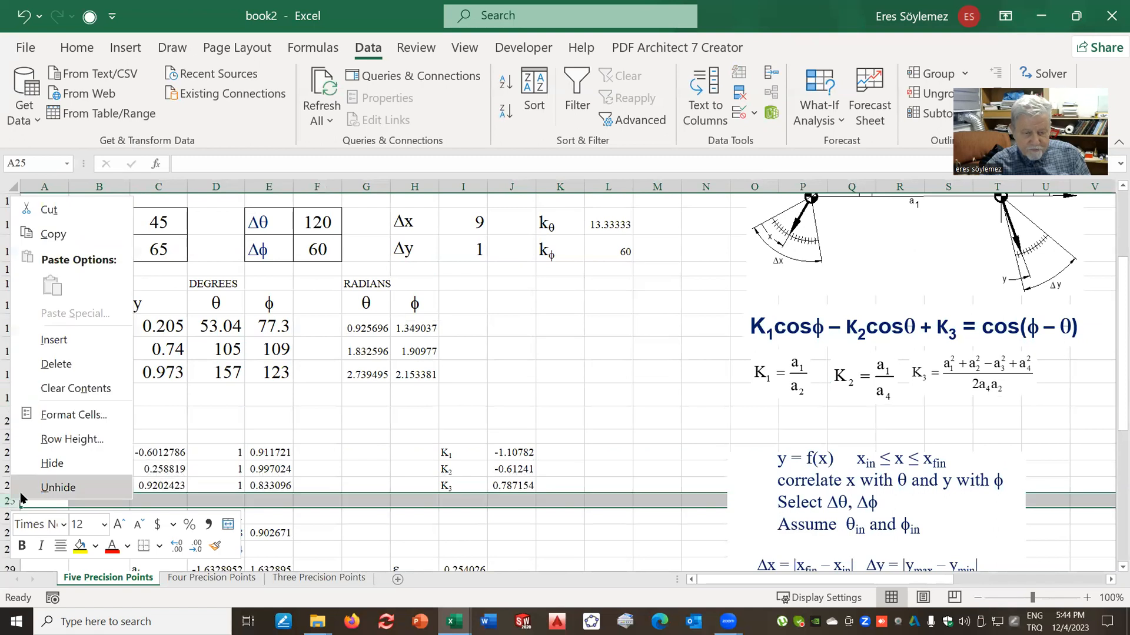
left_click(66, 346)
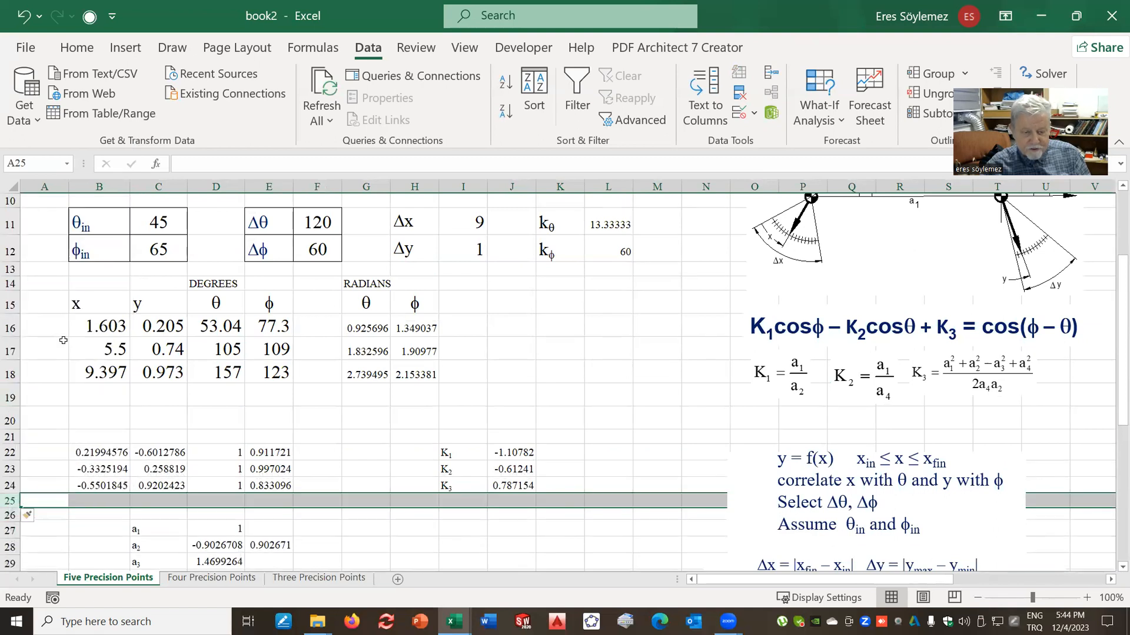
right_click(9, 500)
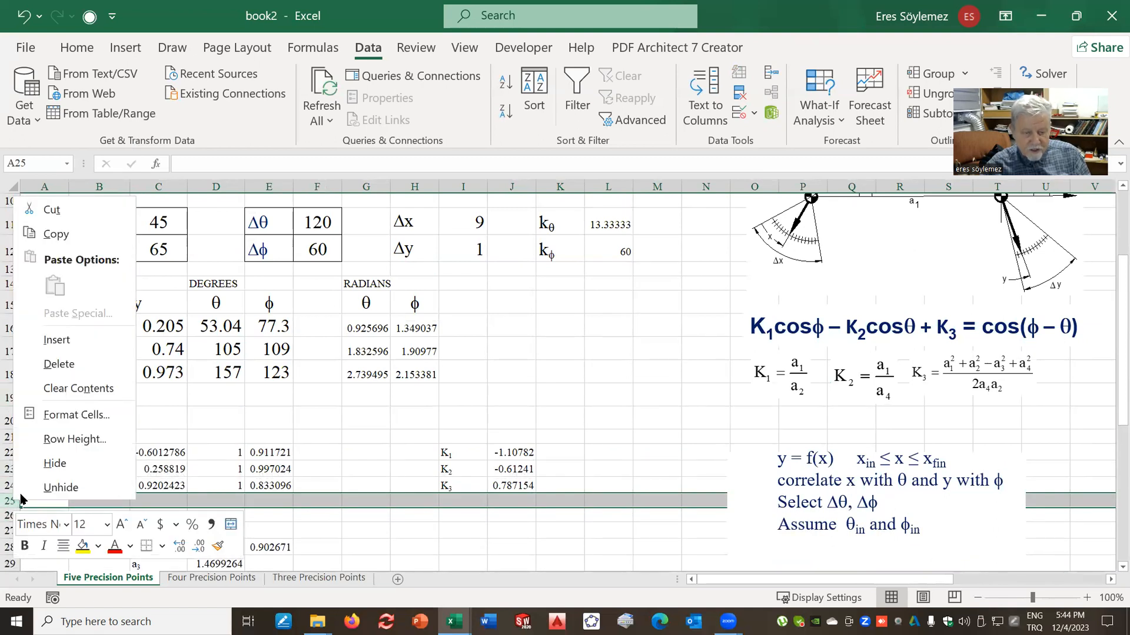
left_click(61, 341)
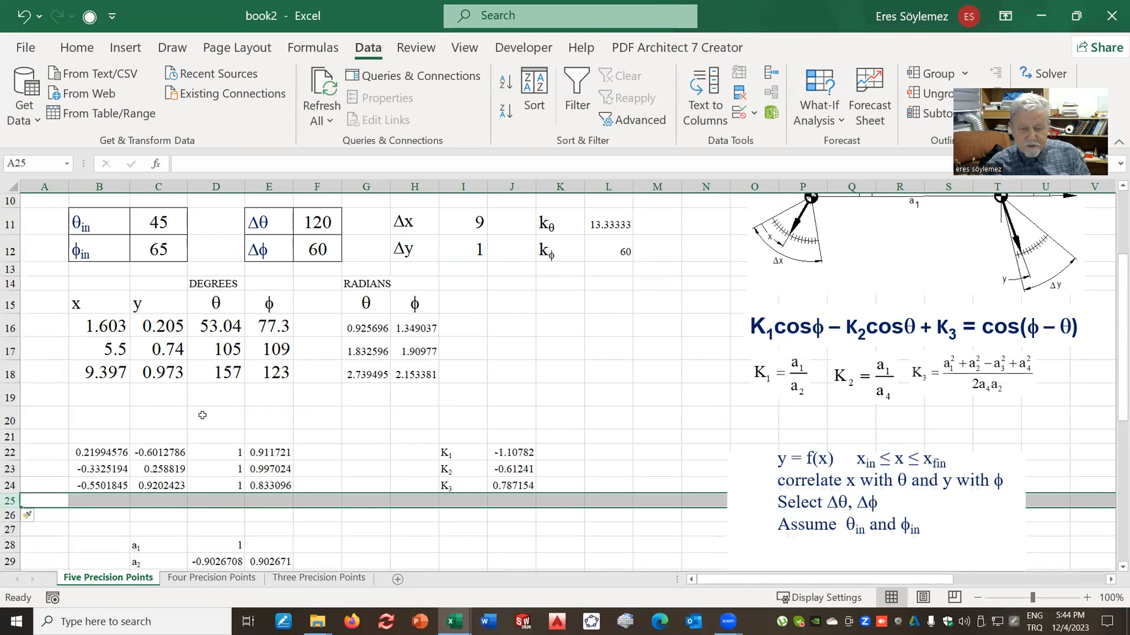
left_click(319, 412)
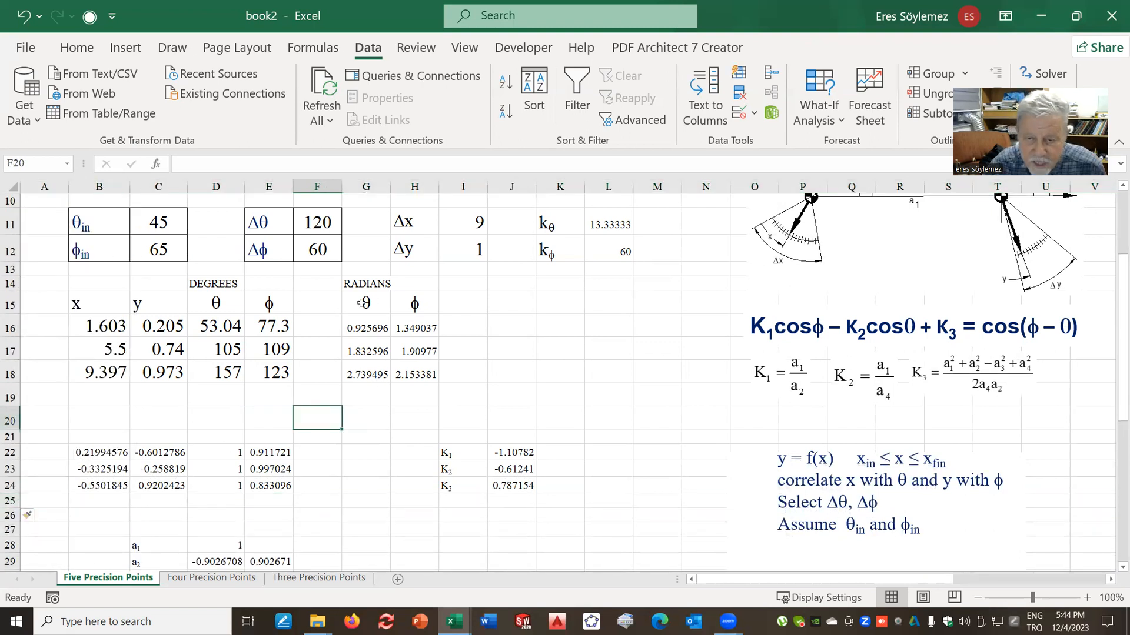
Change the first precision point's x formula in B16 to =11/2-9/2*COS(PI()/10).
scroll(414, 319, "up", 3)
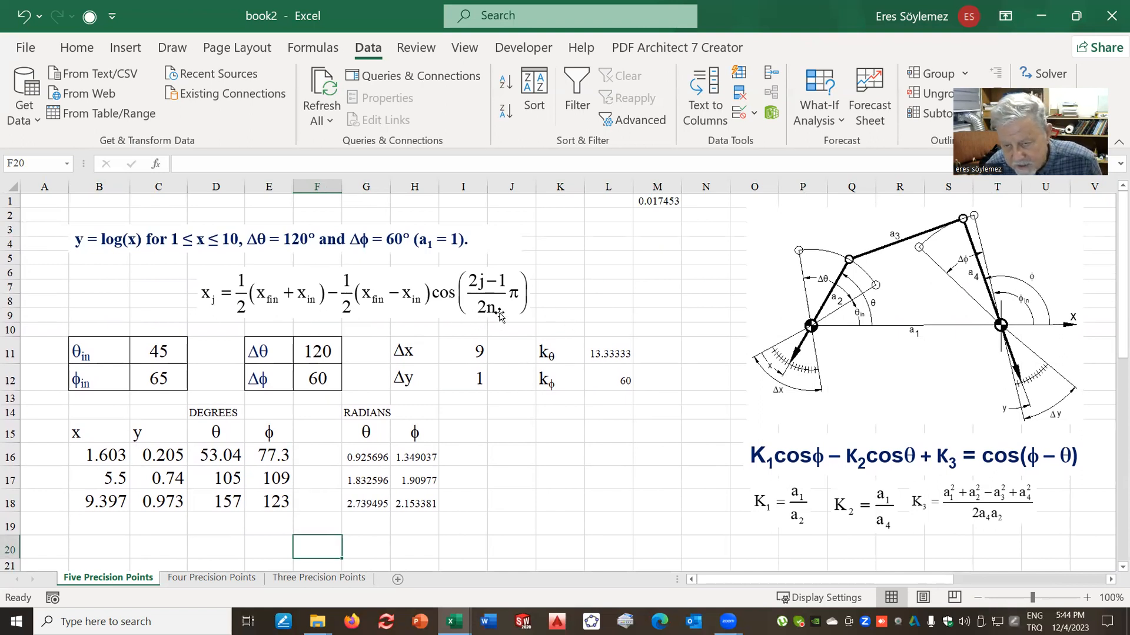
left_click(116, 455)
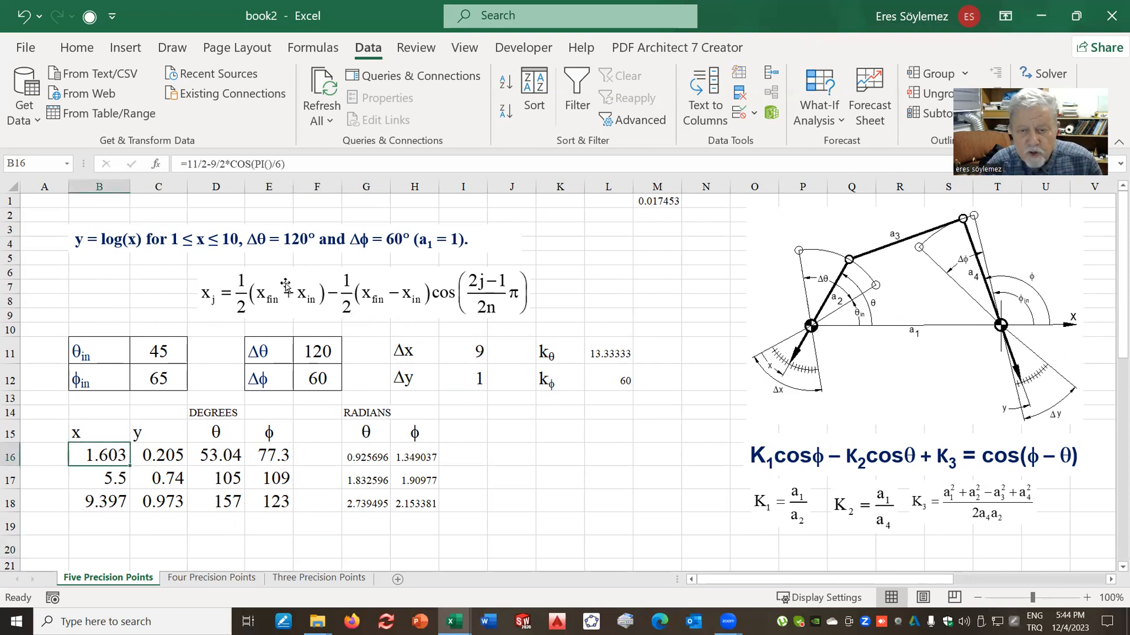
left_click(281, 169)
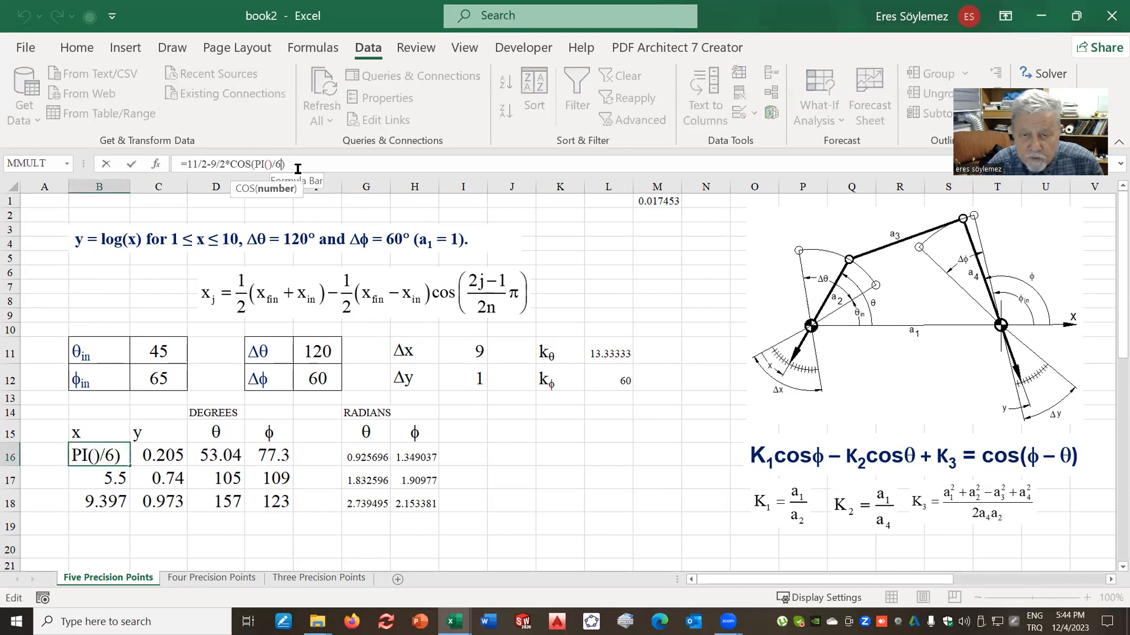
key("BackSpace")
type("10")
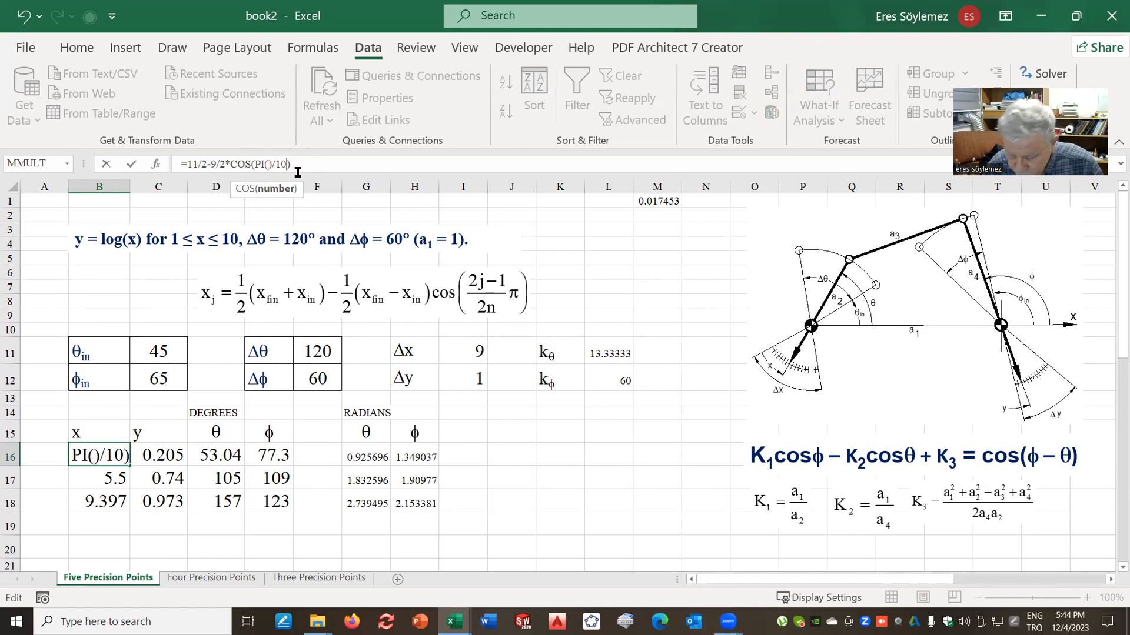
key("Return")
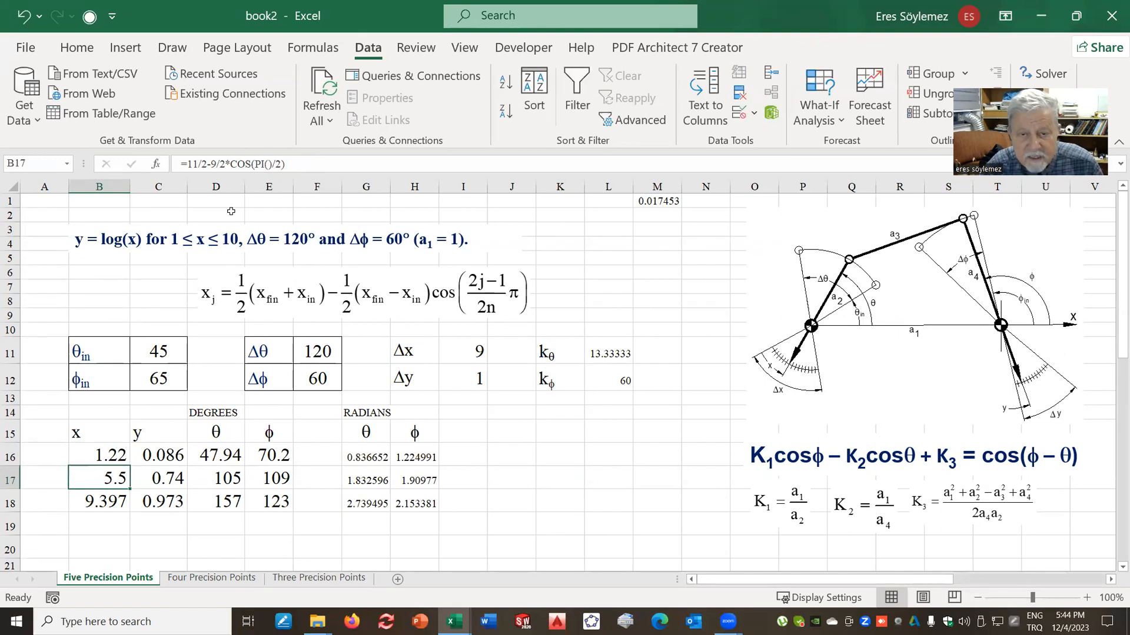
Change the second precision point's x formula in B17 to =11/2-9/2*COS(3*PI()/10).
left_click(316, 160)
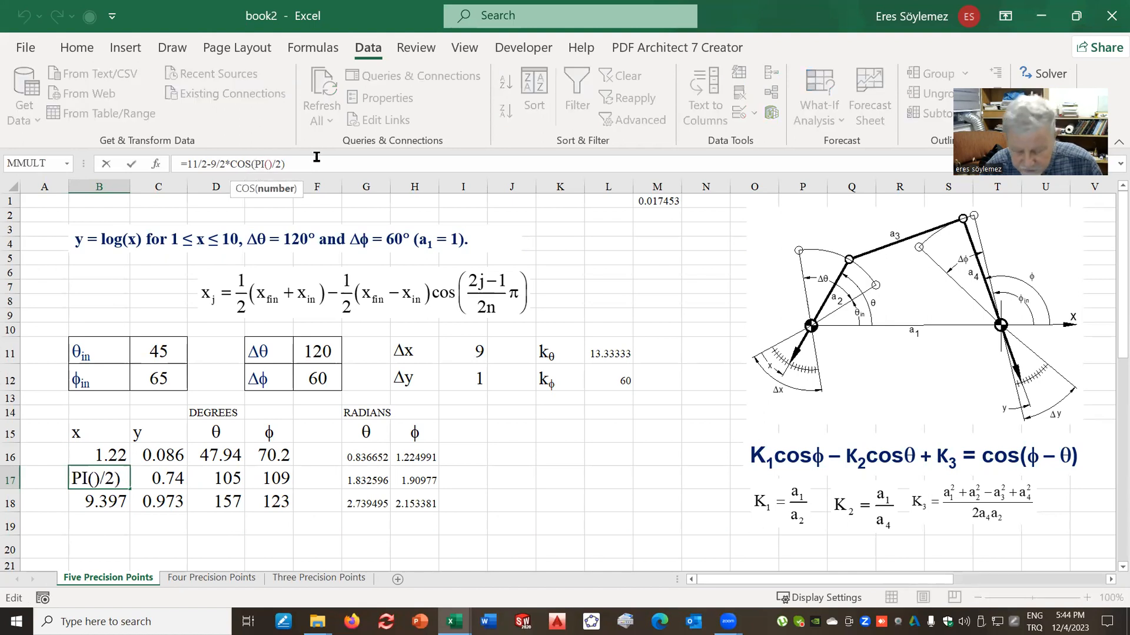
type("3*")
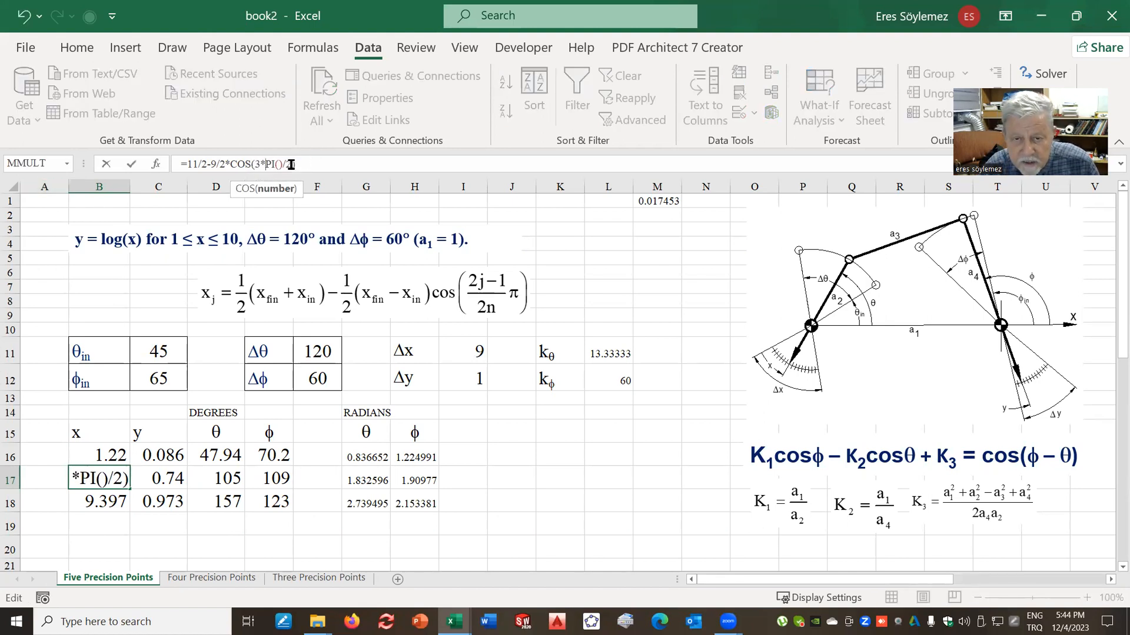
key("BackSpace")
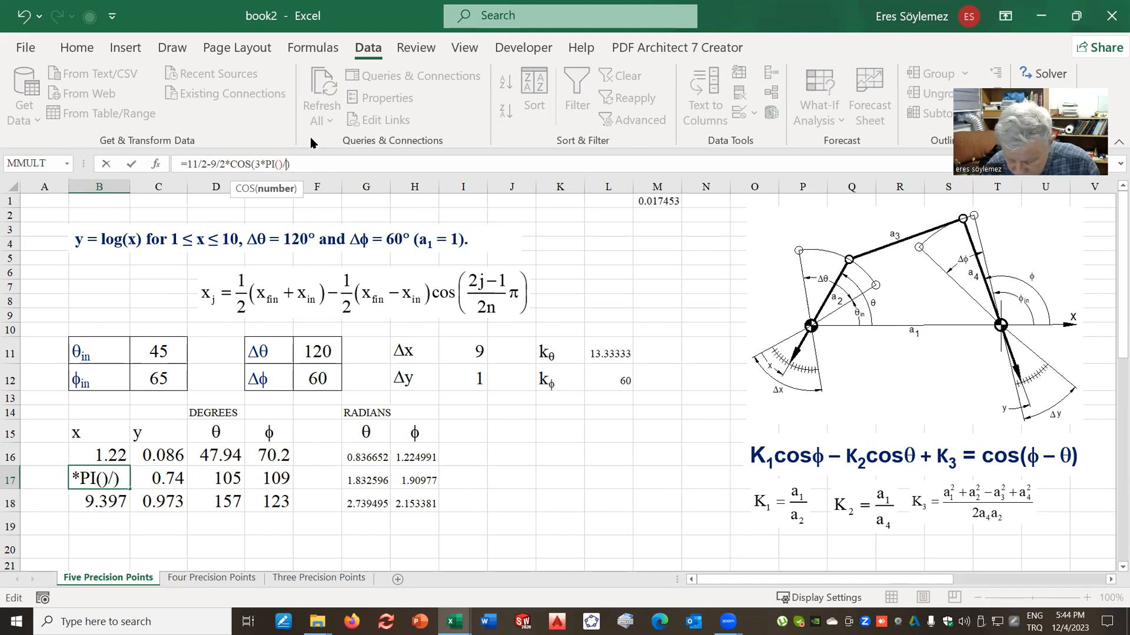
type("10")
key("Return")
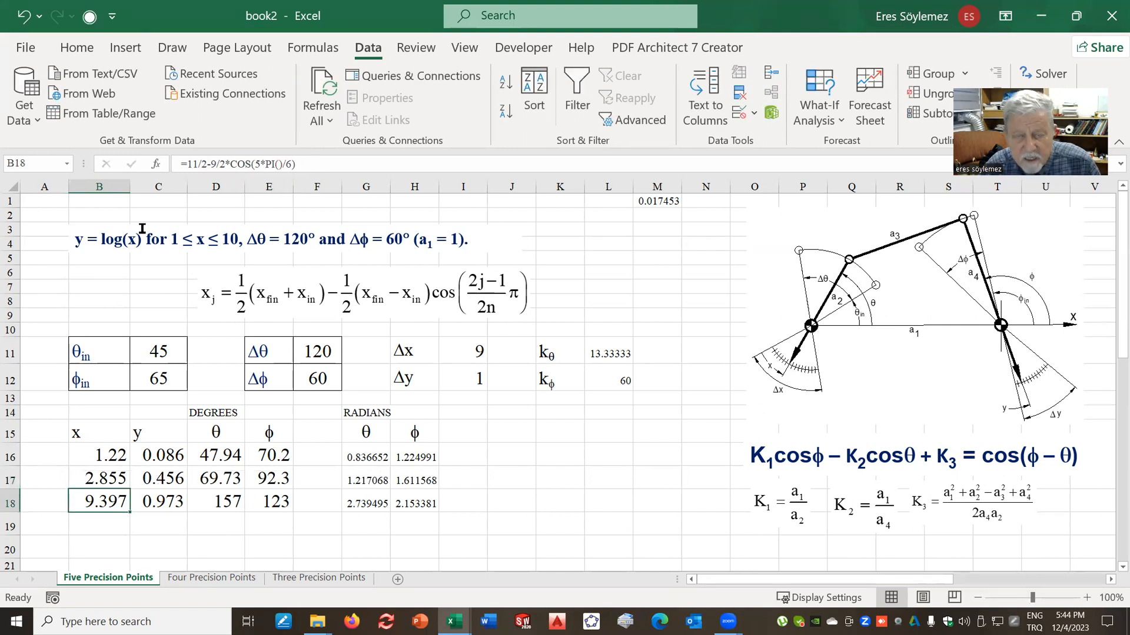
Change the third precision point's x formula in B18 to =11/2-9/2*COS(5*PI()/10).
left_click(290, 164)
left_click_drag(290, 163, 286, 163)
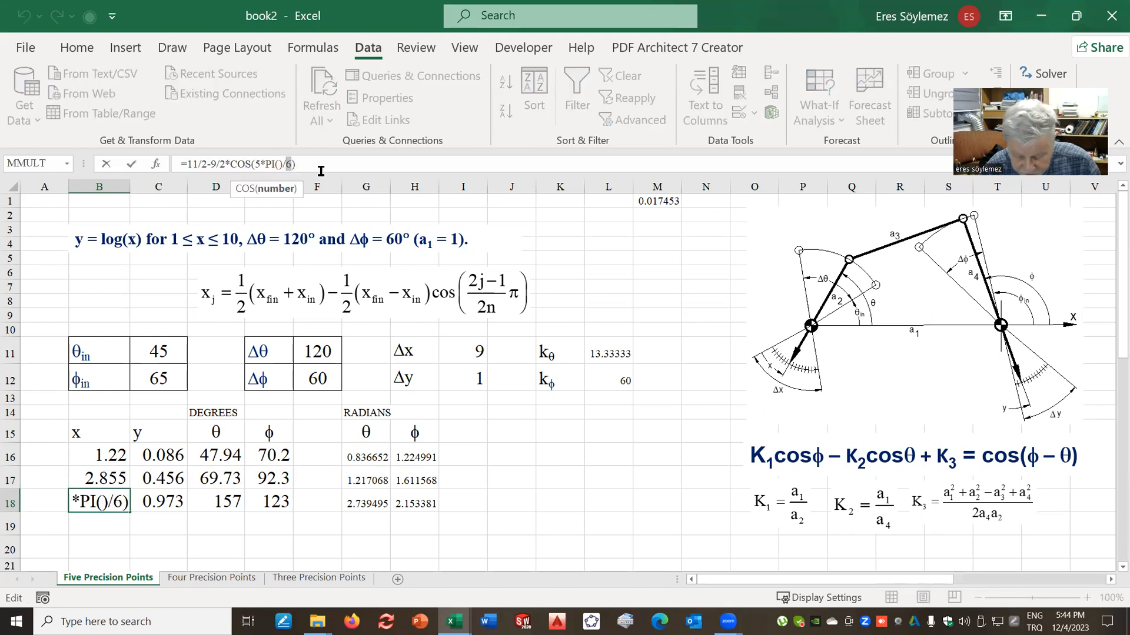
type("10")
key("Return")
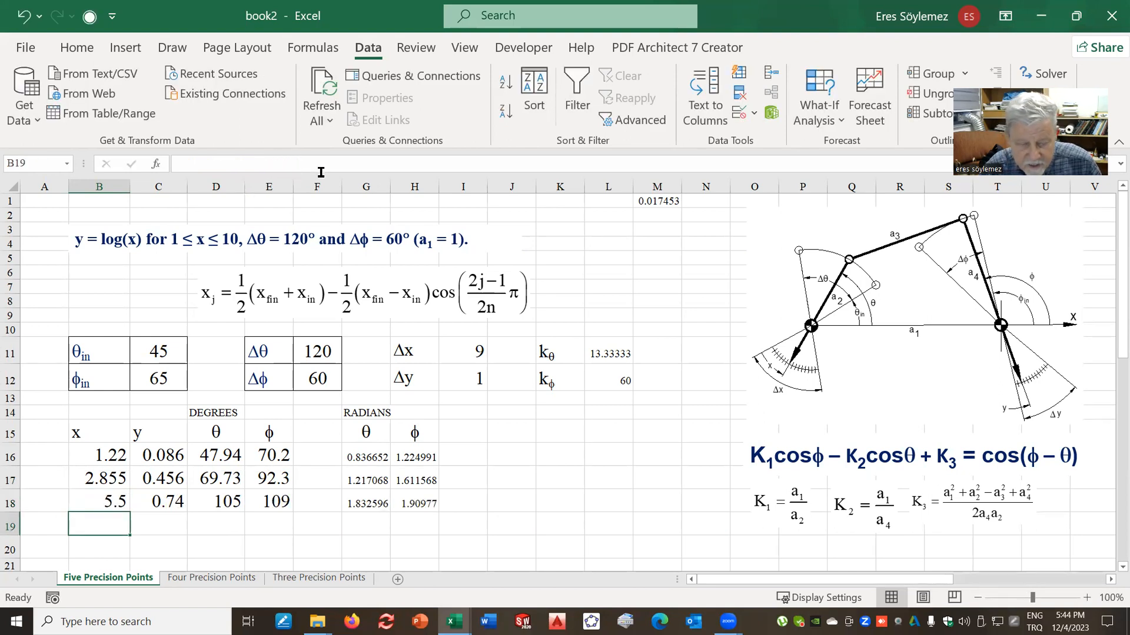
Fill the x formula from B18 down to B20 for the fourth and fifth precision points.
left_click(113, 498)
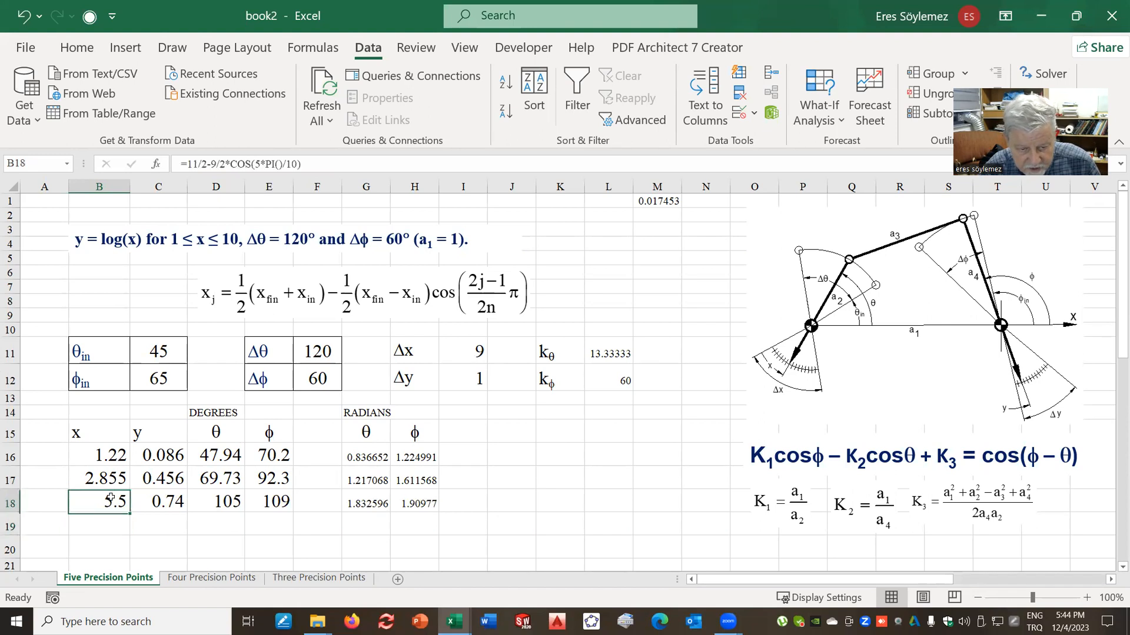
left_click_drag(130, 512, 141, 558)
left_click(120, 524)
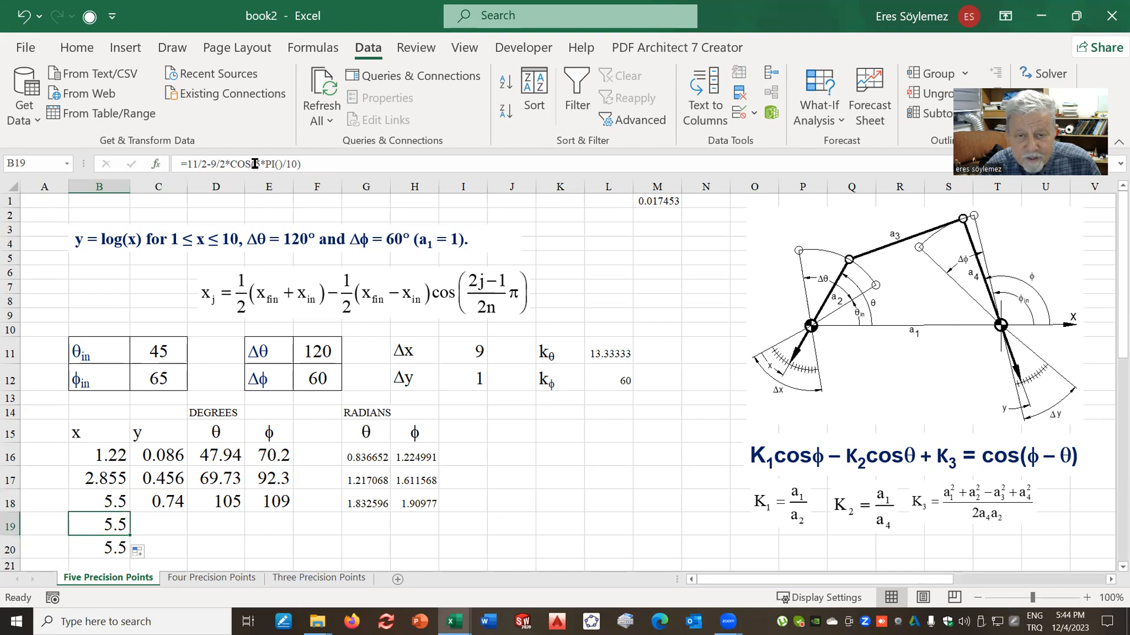
Change the cosine argument of the x formulas to 7*PI()/10 in B19 and 9*PI()/10 in B20.
left_click_drag(261, 165, 256, 164)
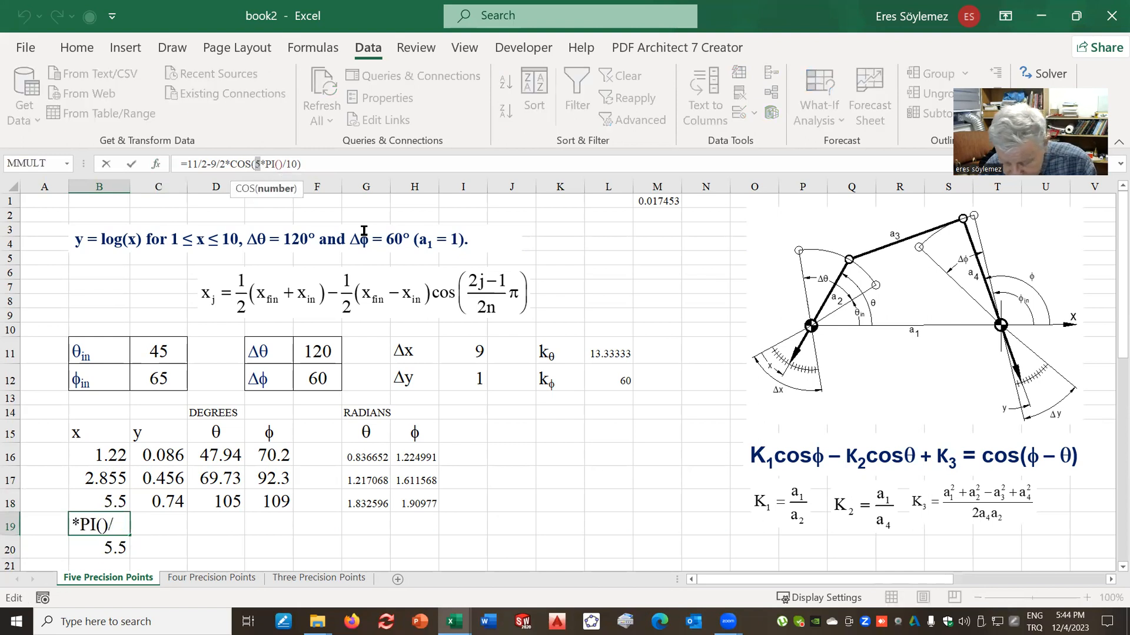
type("7")
key("Return")
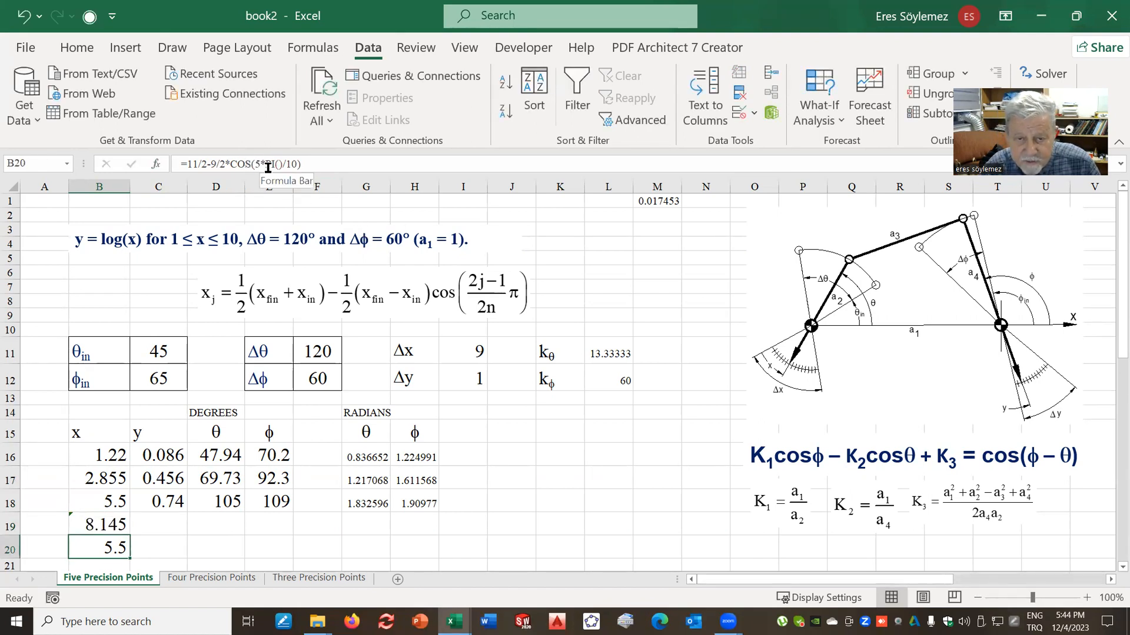
left_click_drag(261, 165, 256, 167)
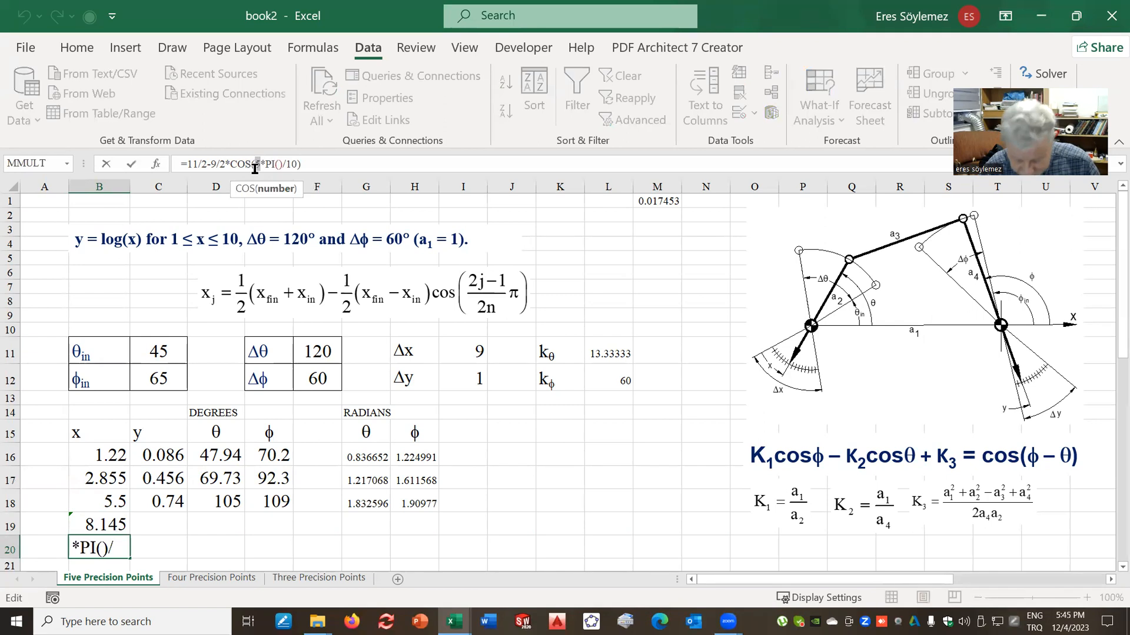
type("9")
key("Return")
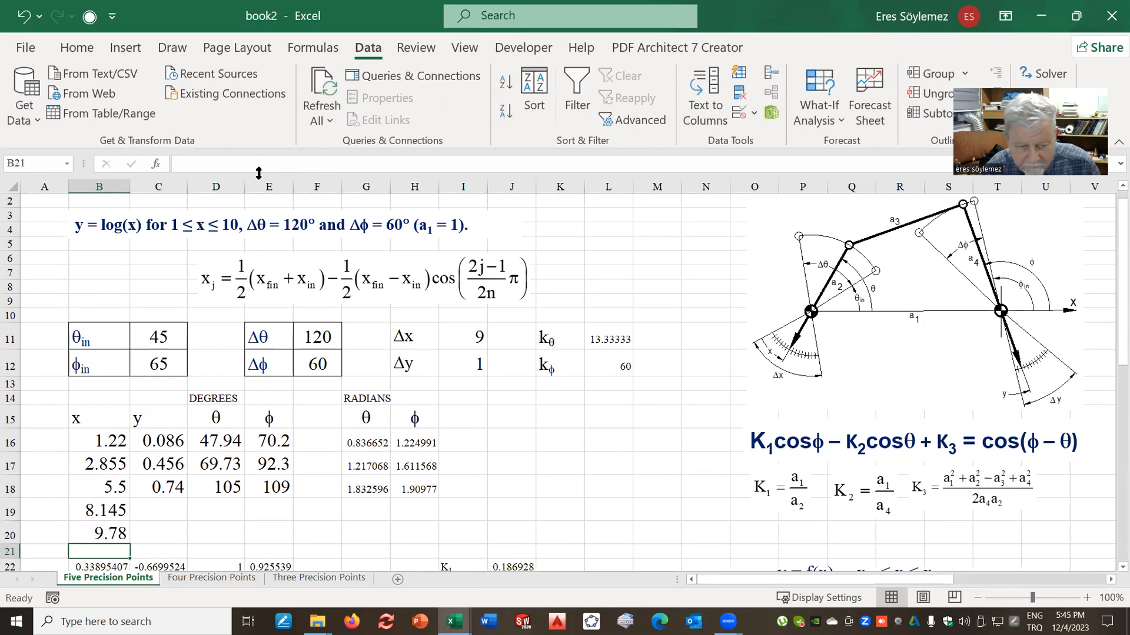
Fill the y, θ and φ formulas in C18:E18 and the radian formulas in G18:H18 down to row 20.
left_click_drag(143, 491, 292, 537)
left_click(363, 488)
left_click_drag(364, 488, 437, 540)
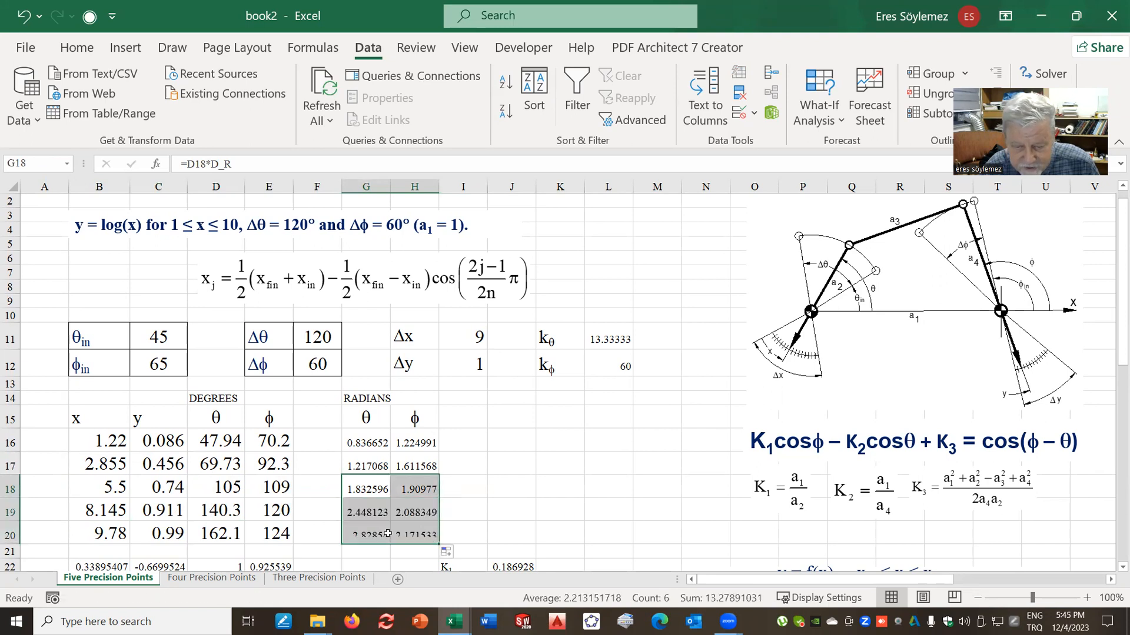
left_click(366, 534)
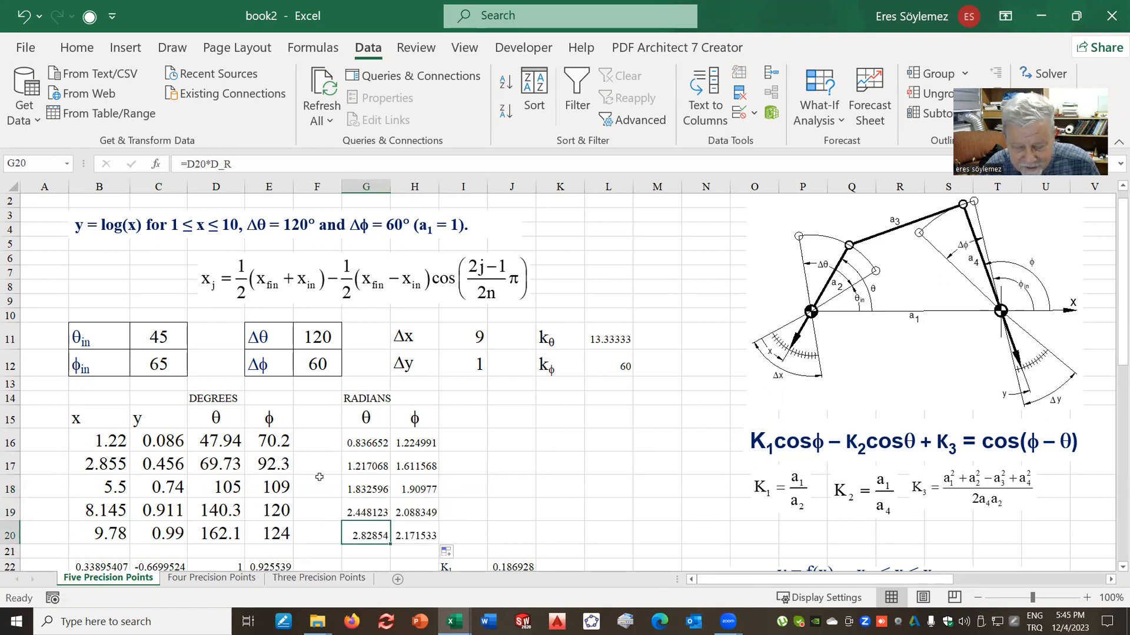
Fill the cosine coefficient formulas in B24:C24 down to row 26 for the fourth and fifth precision points.
scroll(316, 489, "down", 3)
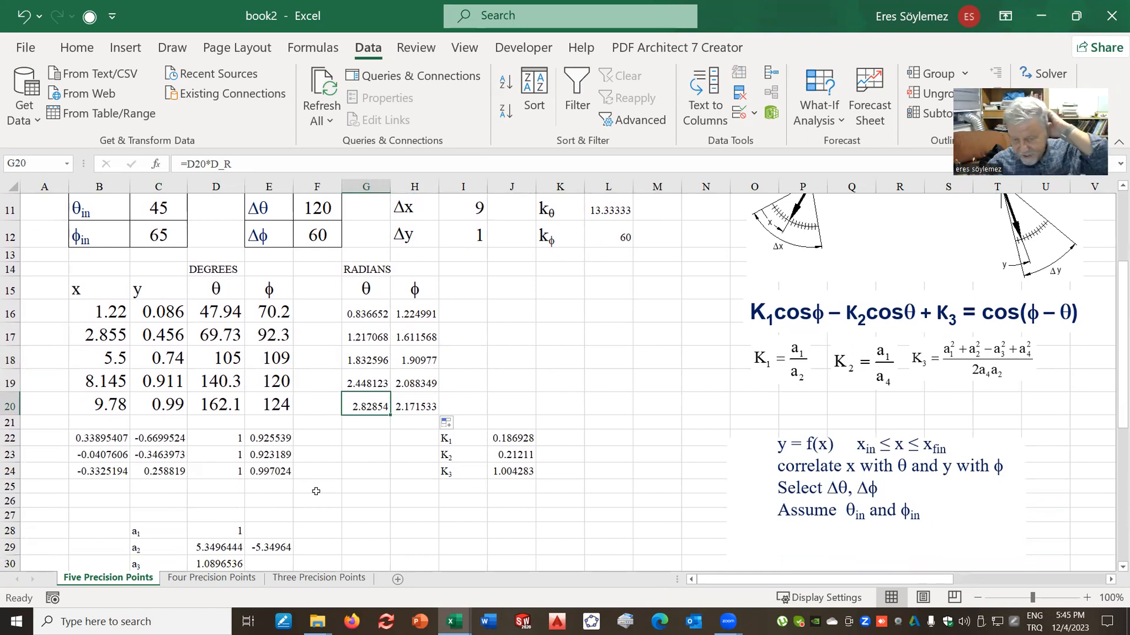
left_click_drag(83, 472, 165, 472)
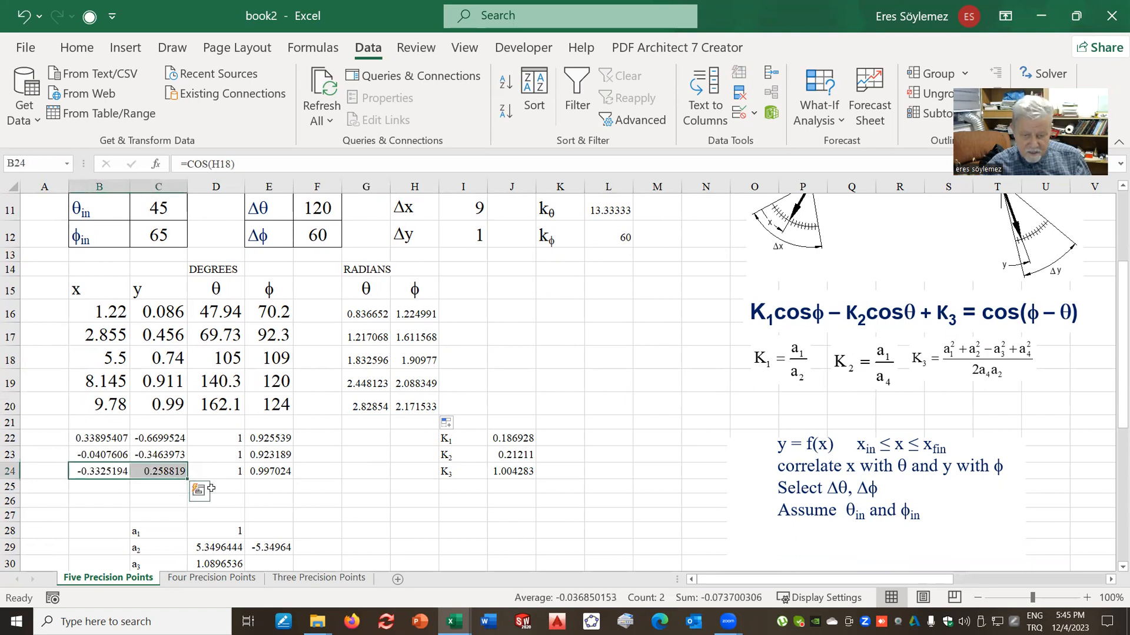
left_click_drag(187, 479, 190, 506)
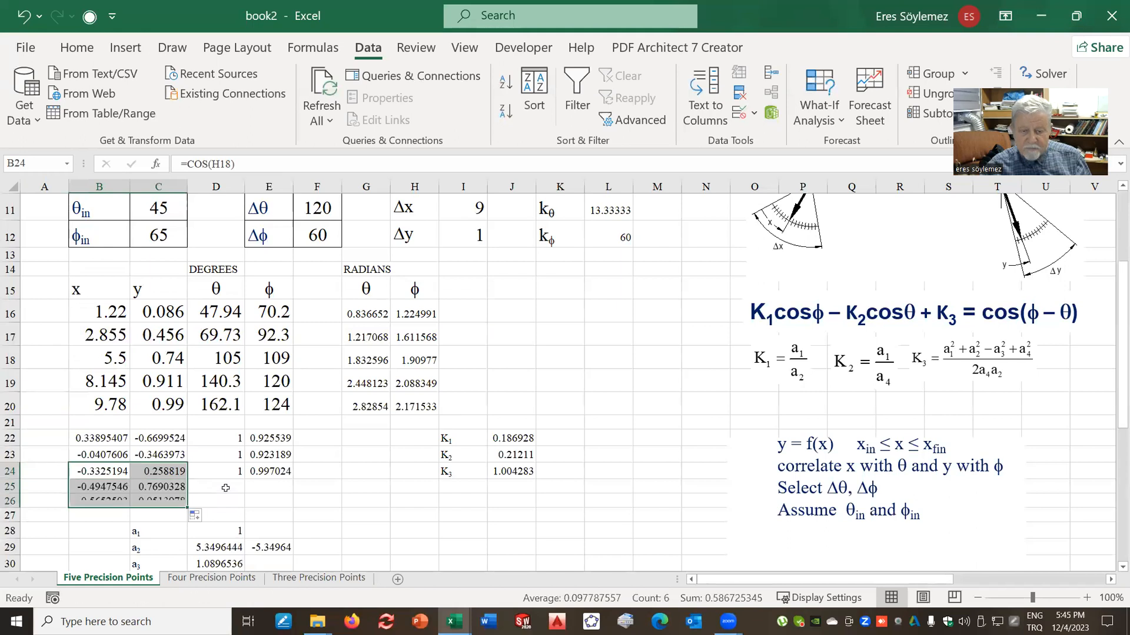
Enter 1 in D25 and D26 as the third-column coefficients of the two added matrix rows.
left_click(229, 475)
left_click(239, 489)
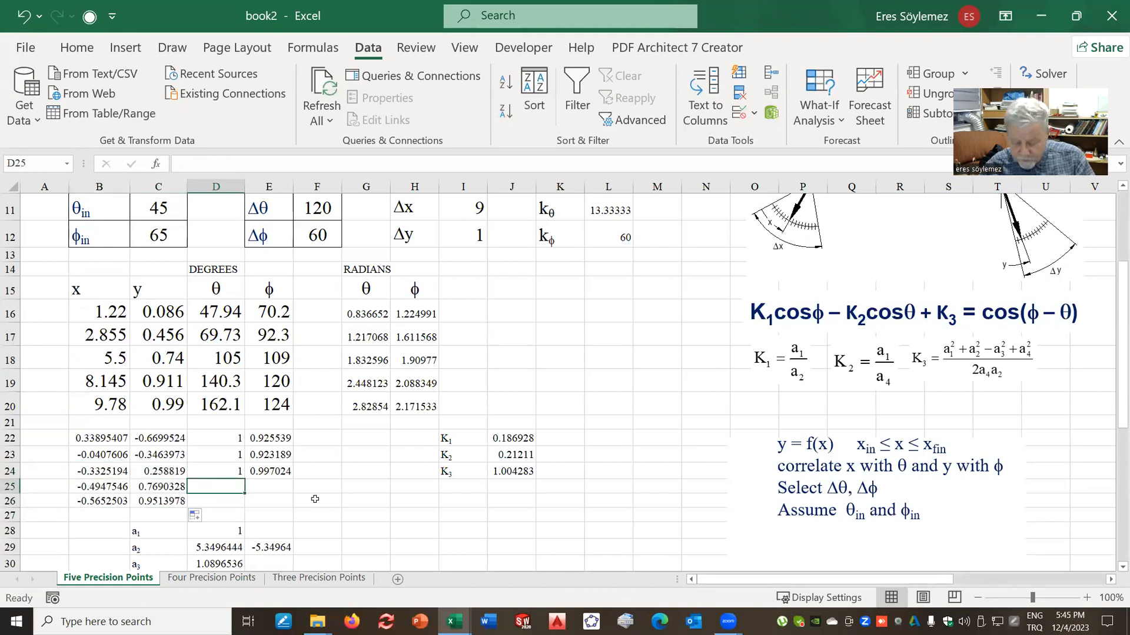
type("1")
key("Return")
type("1")
key("Return")
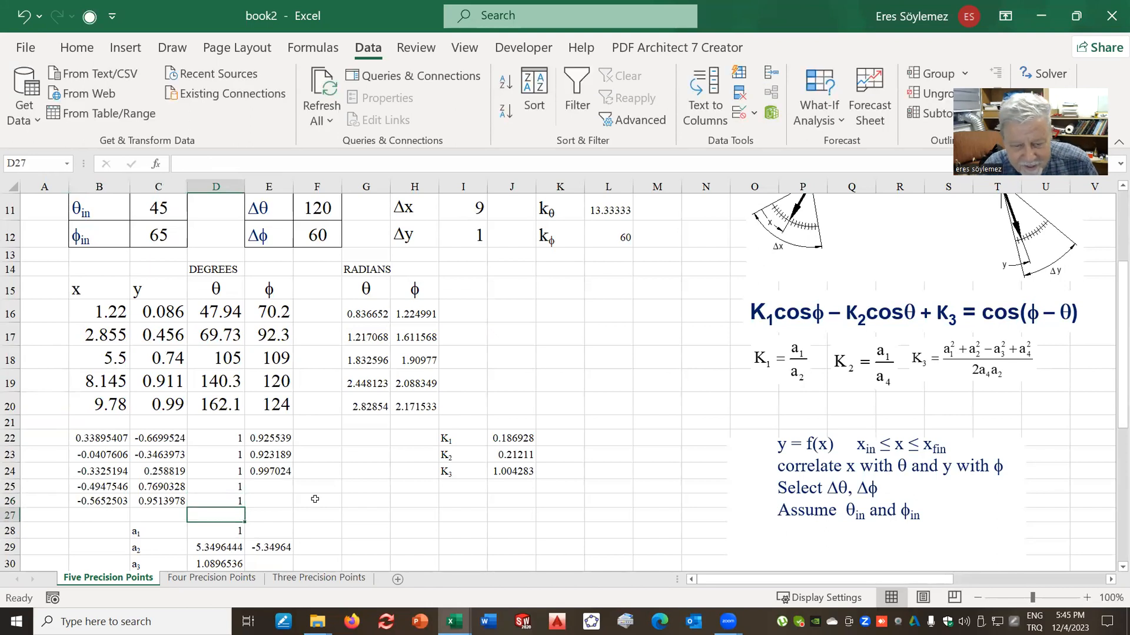
Fill the cos(φ − θ) formula from E24 down to E26.
left_click(259, 458)
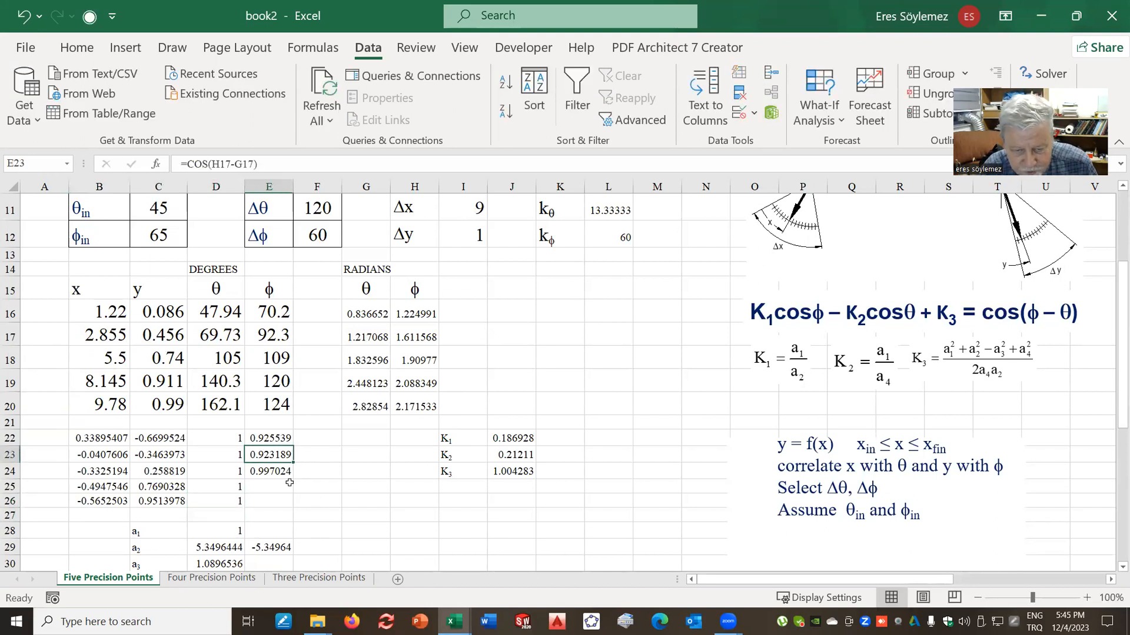
left_click(282, 472)
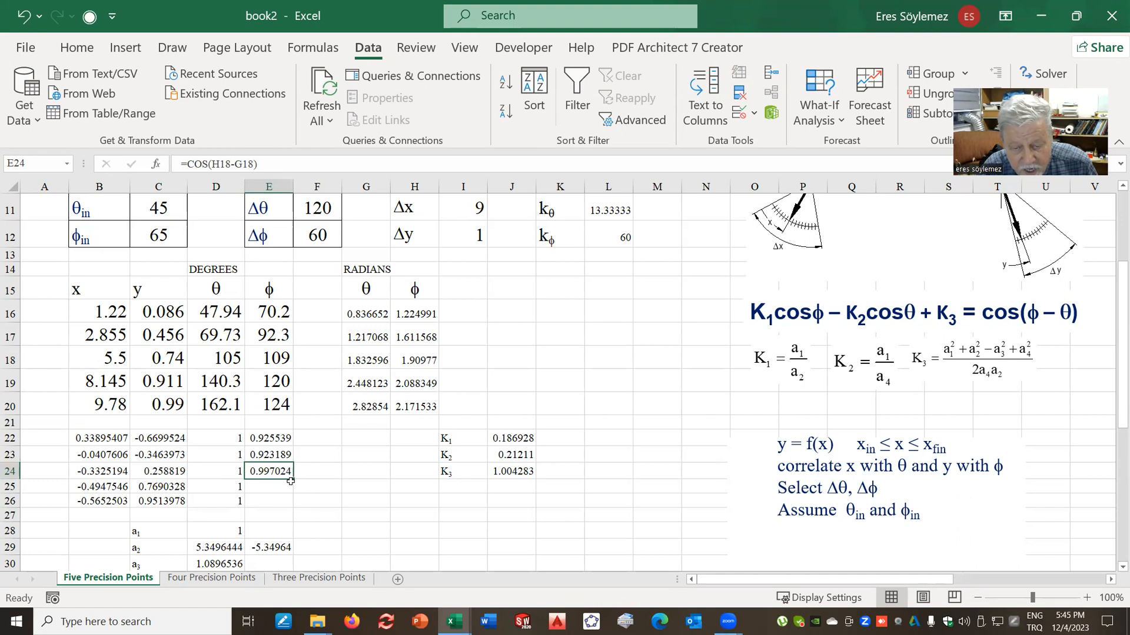
left_click_drag(293, 481, 298, 507)
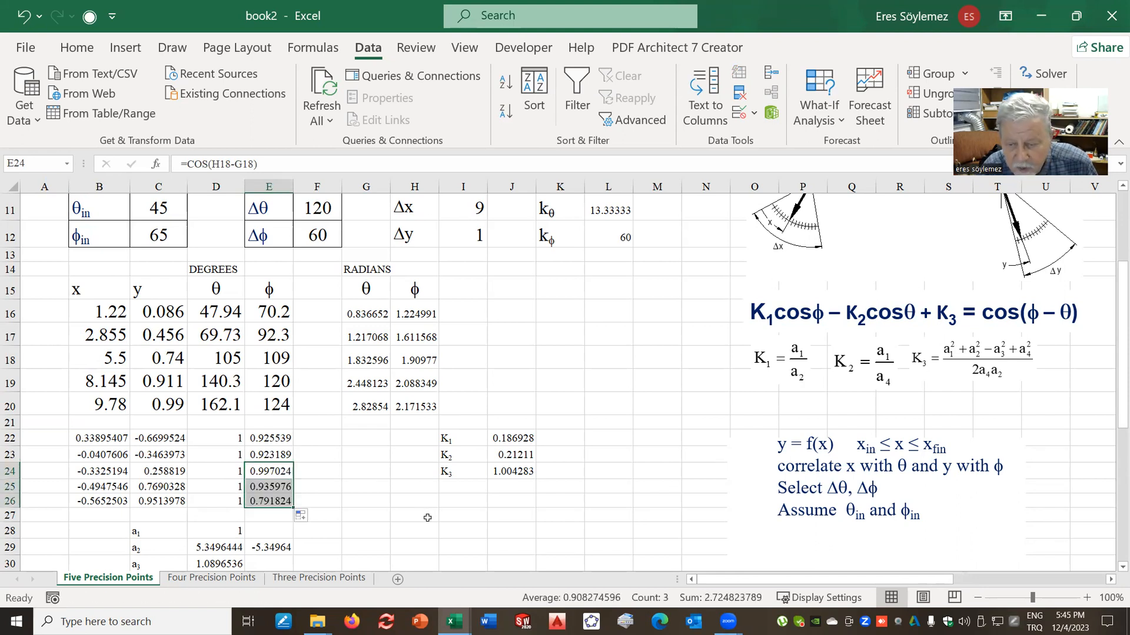
left_click_drag(421, 515, 463, 515)
left_click(497, 438)
key("Down")
key("Down")
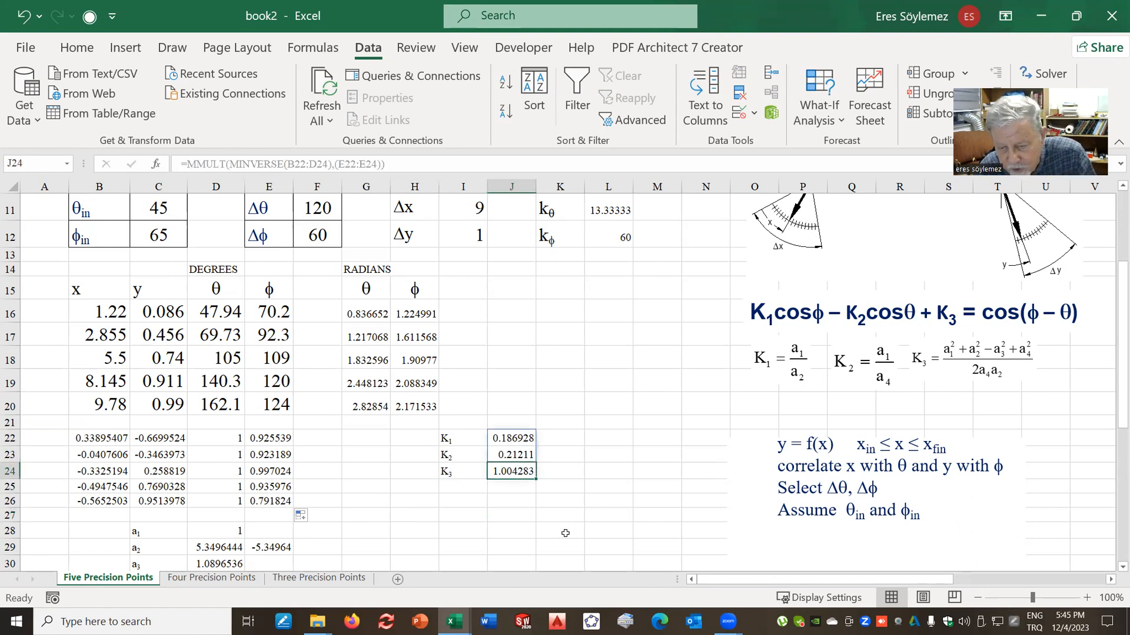
left_click(563, 530)
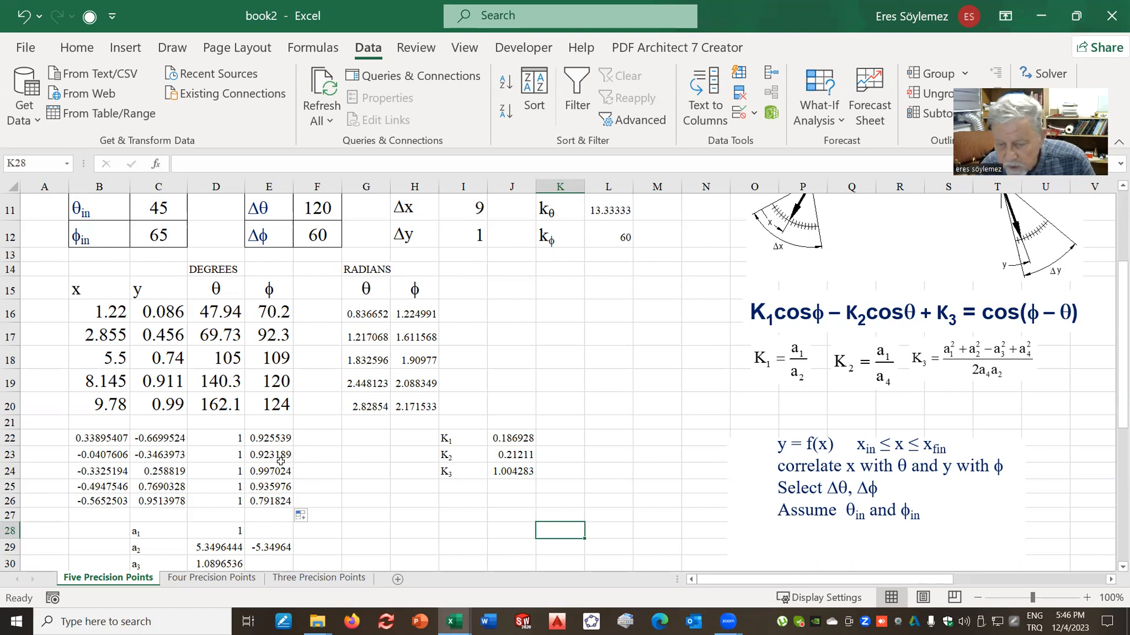
Label cell I26 as det1 and cell I27 as det2.
left_click(473, 504)
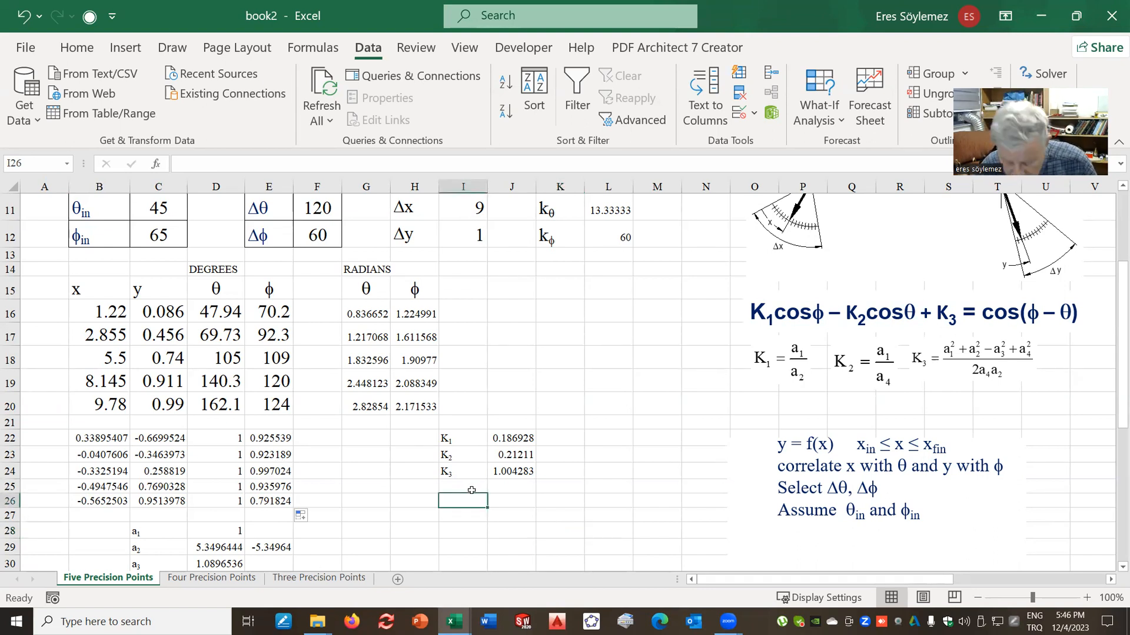
type("det1")
key("Return")
type("det")
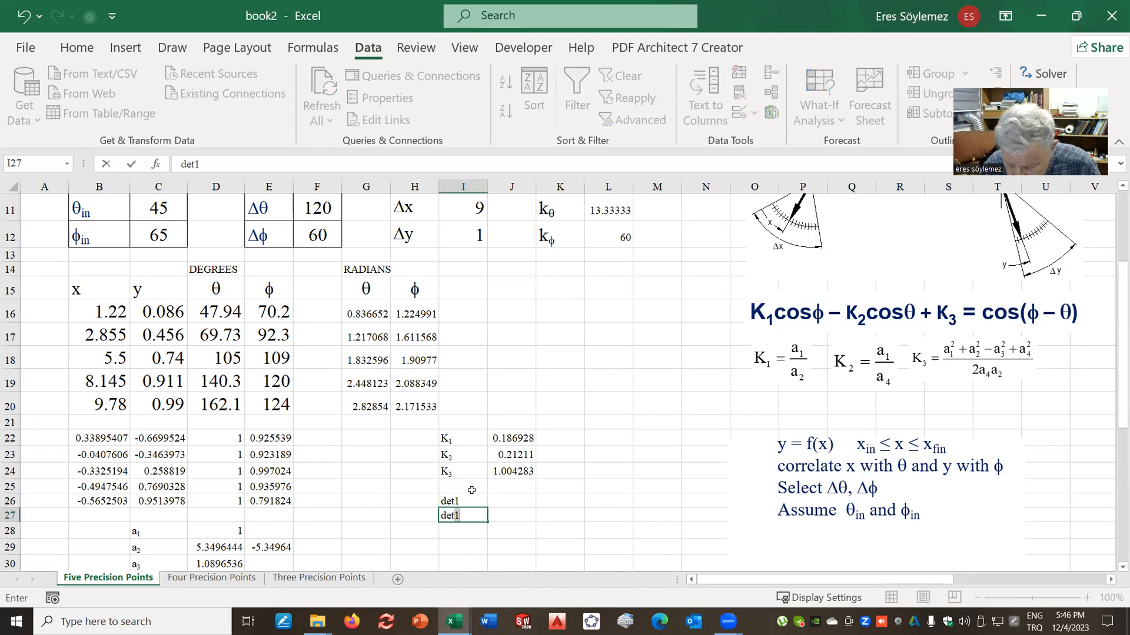
type("2")
key("Return")
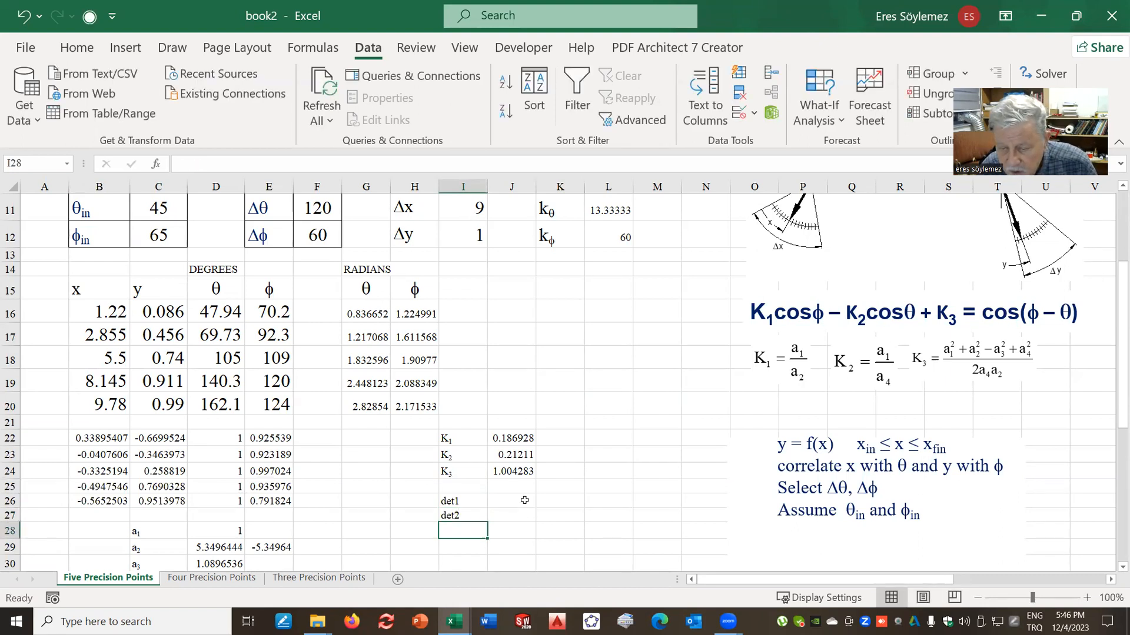
Calculate the first determinant in J26 with =MDETERM(B22:E25).
left_click(524, 501)
type("=mdeter")
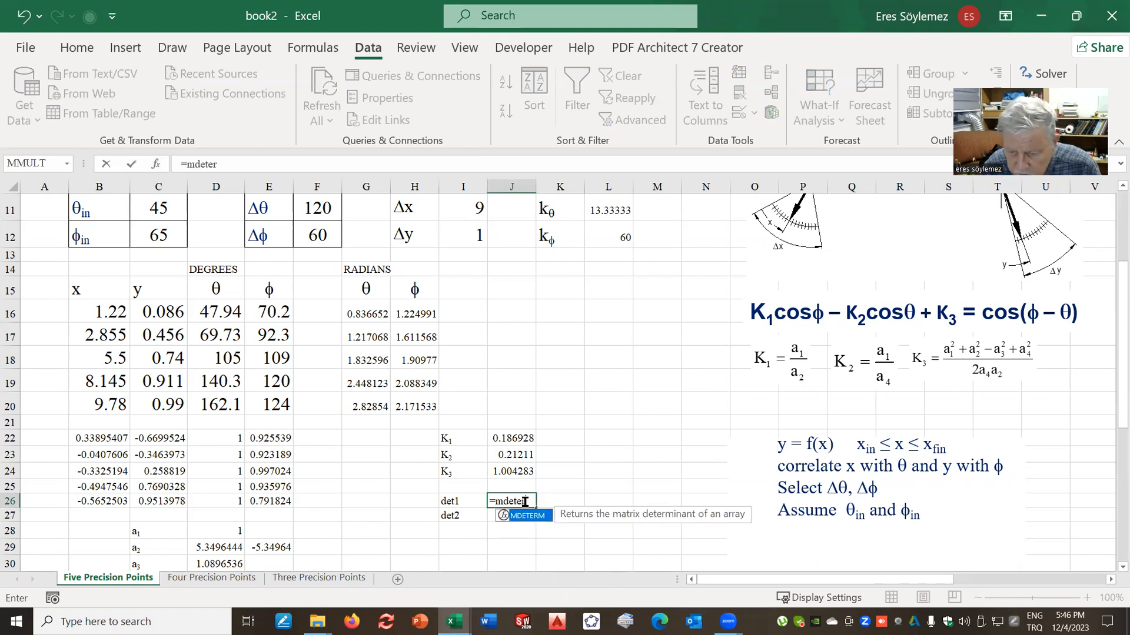
type("m")
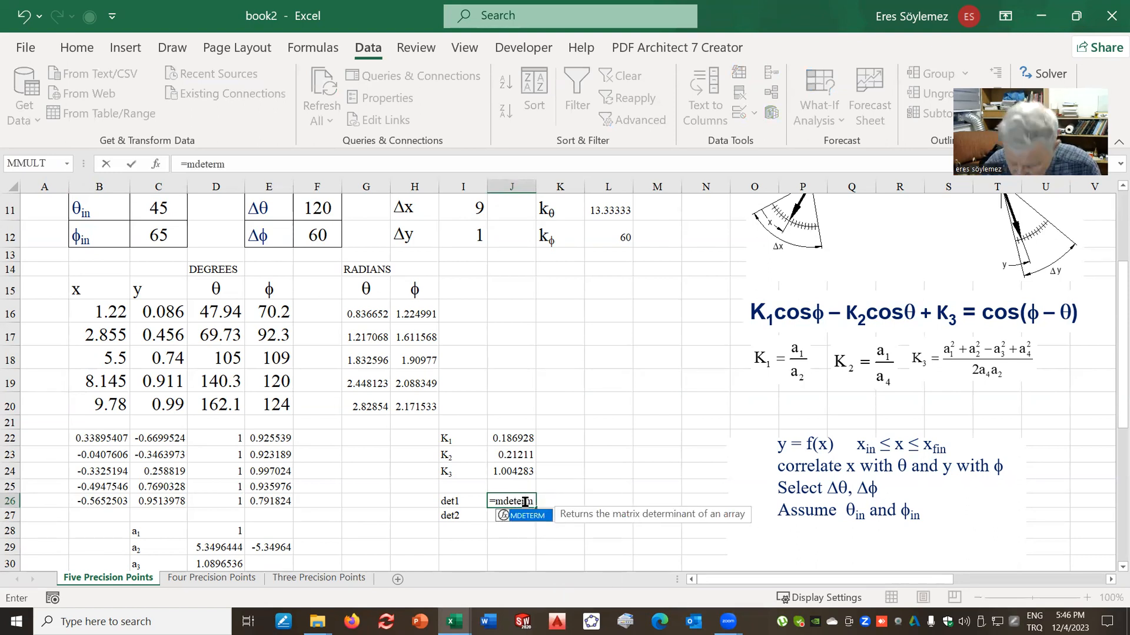
type("(")
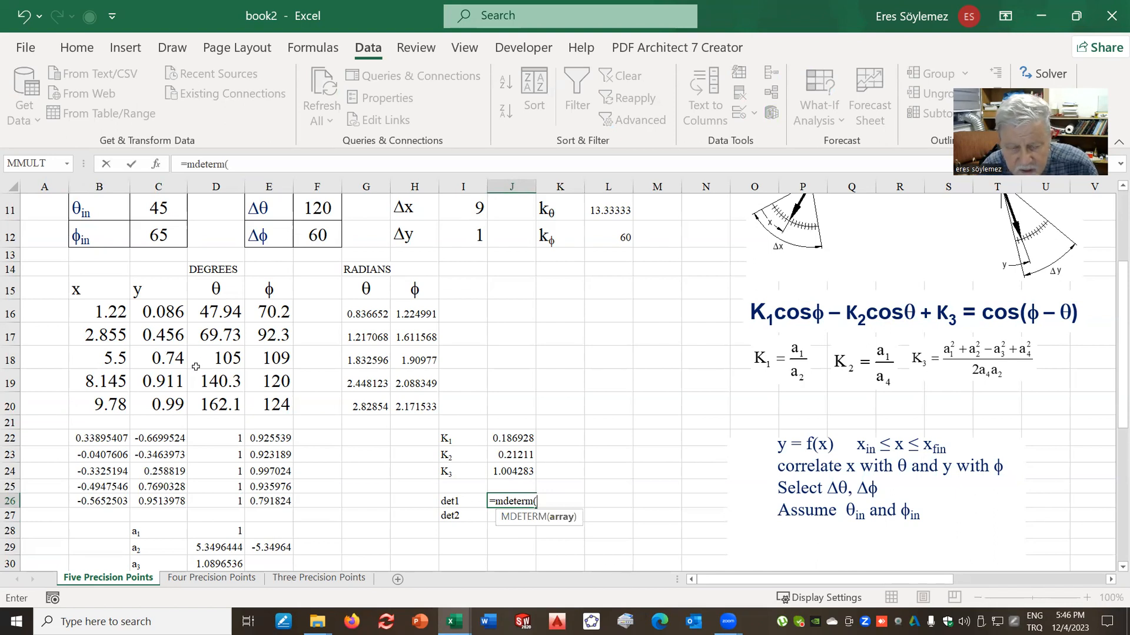
left_click(84, 437)
left_click_drag(84, 437, 283, 486)
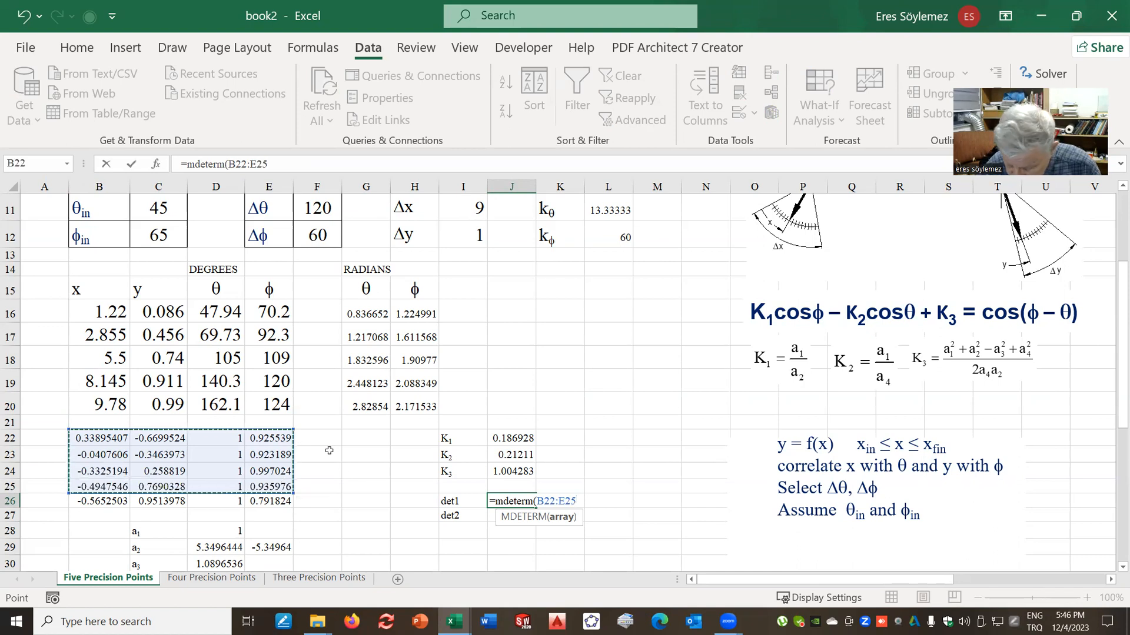
type(")")
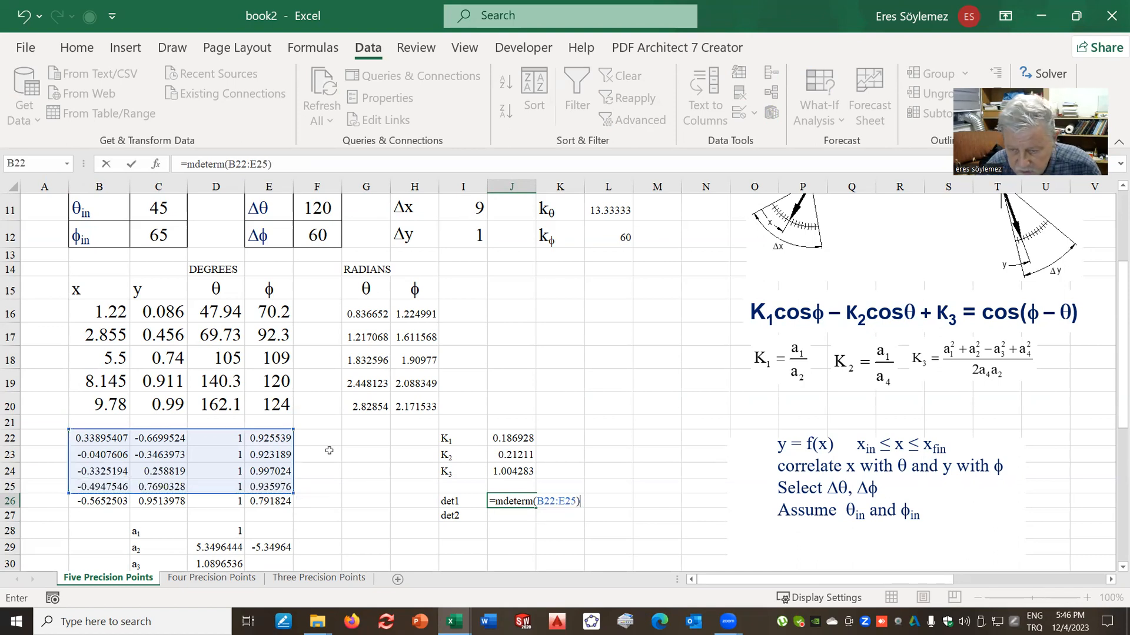
key("Return")
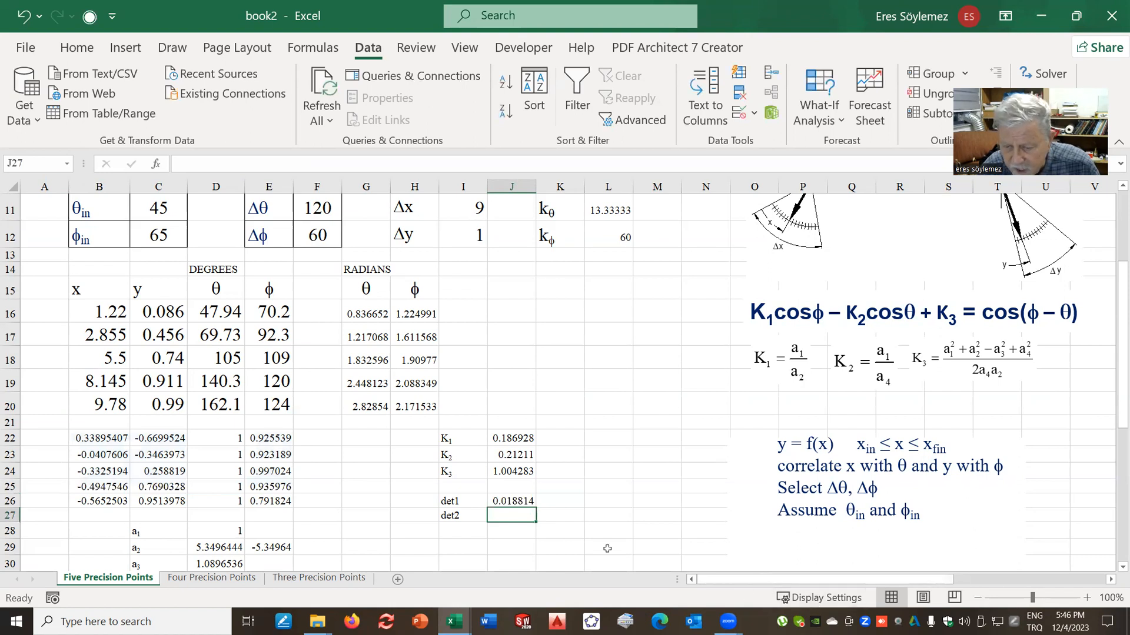
Fill the determinant formula from J26 down to J27 and check that it covers B23:E26.
left_click(508, 503)
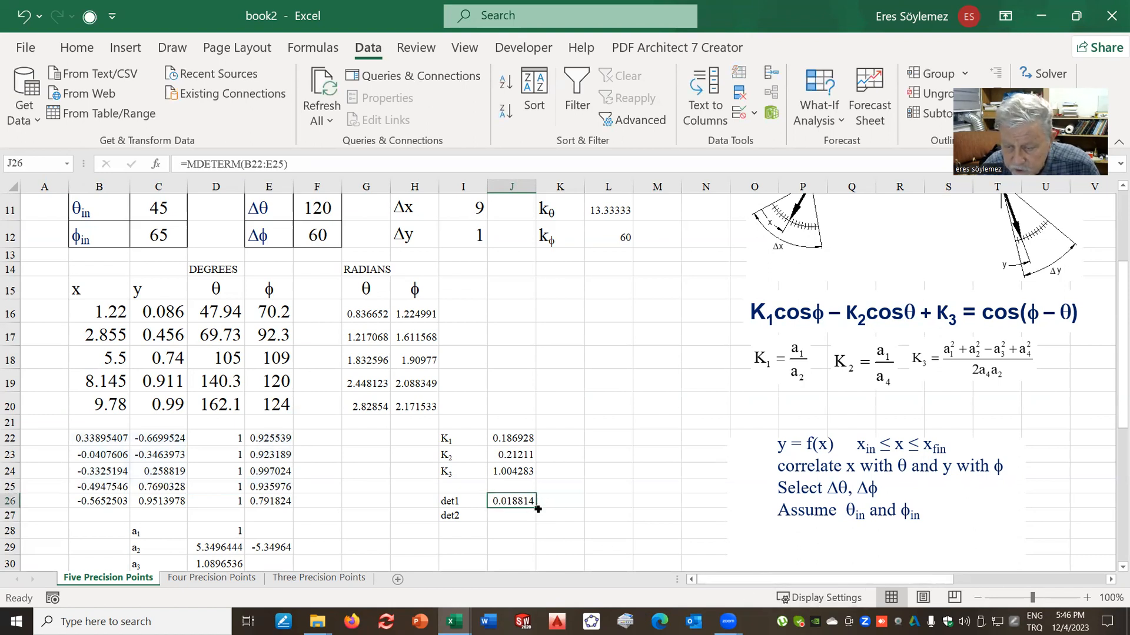
left_click_drag(536, 507, 526, 523)
left_click(525, 516)
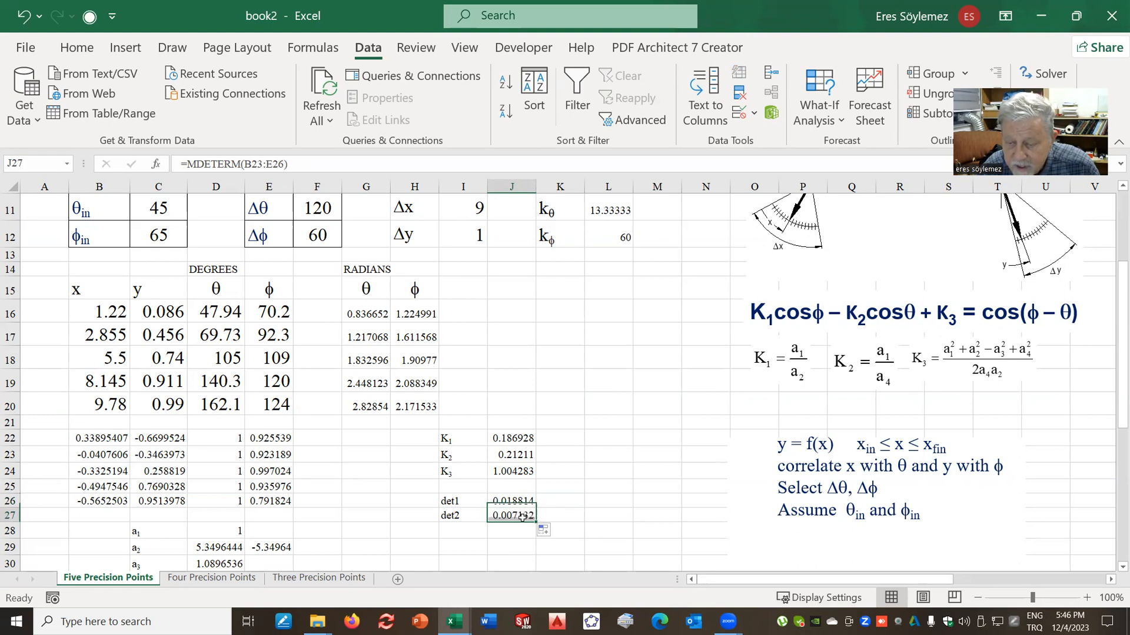
left_click(311, 162)
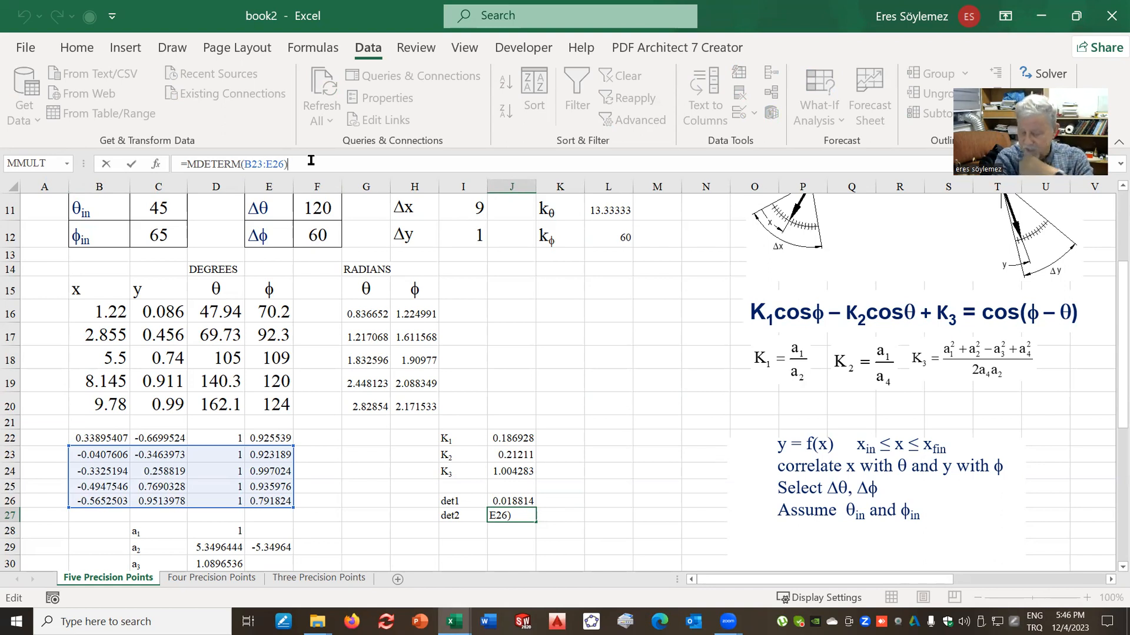
key("Return")
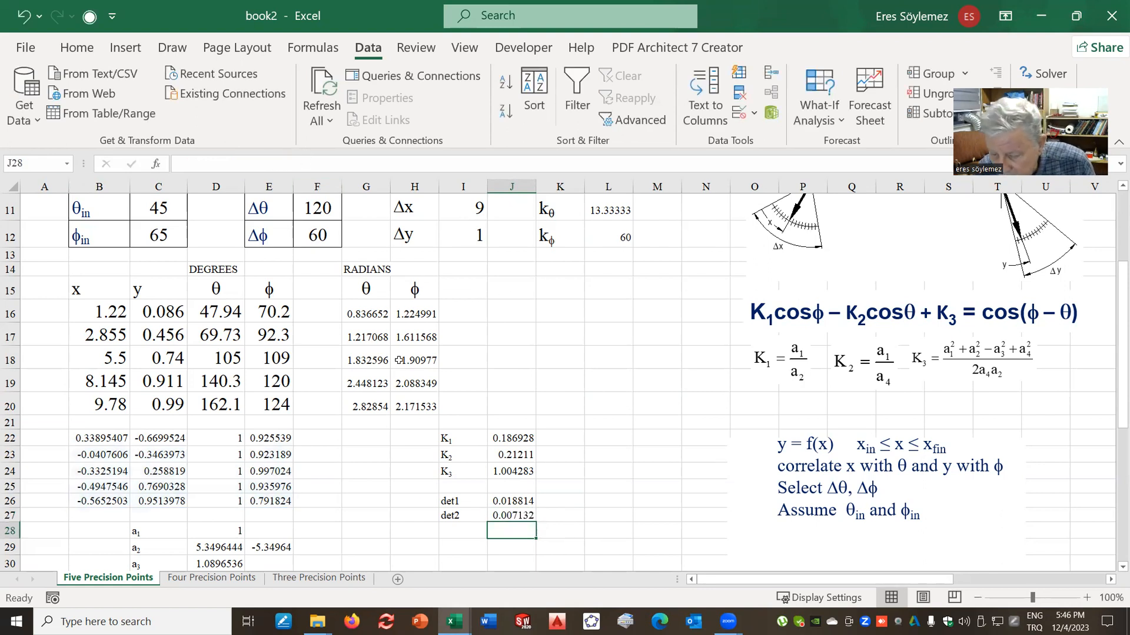
left_click(513, 517)
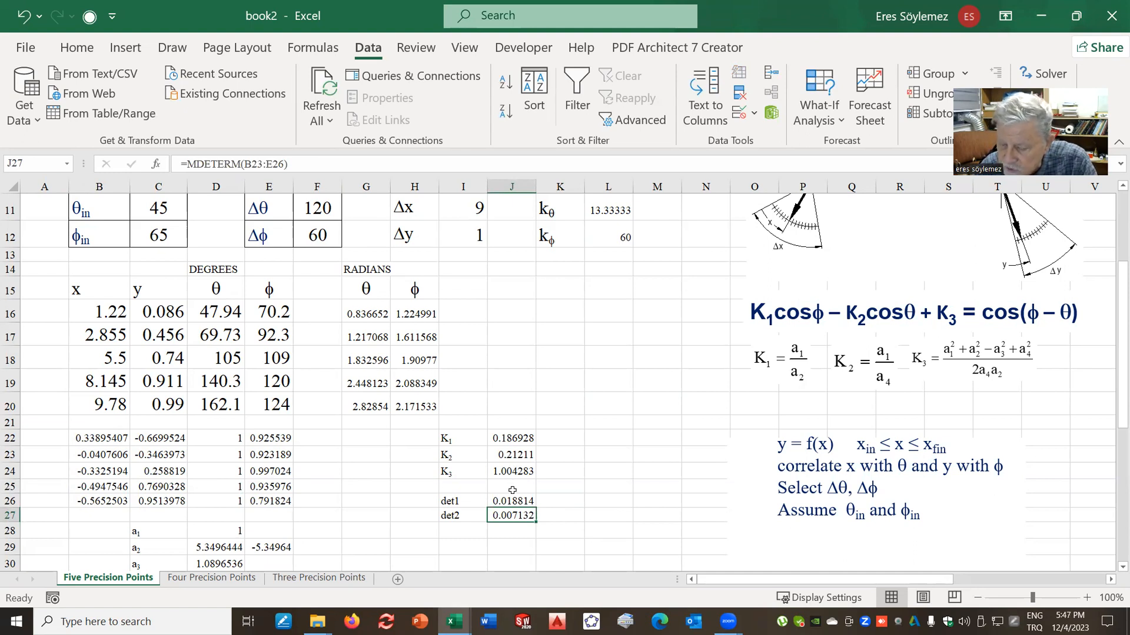
Calculate the combined determinant measure in L26 with =SQRT(J26^2+J27^2).
left_click(606, 504)
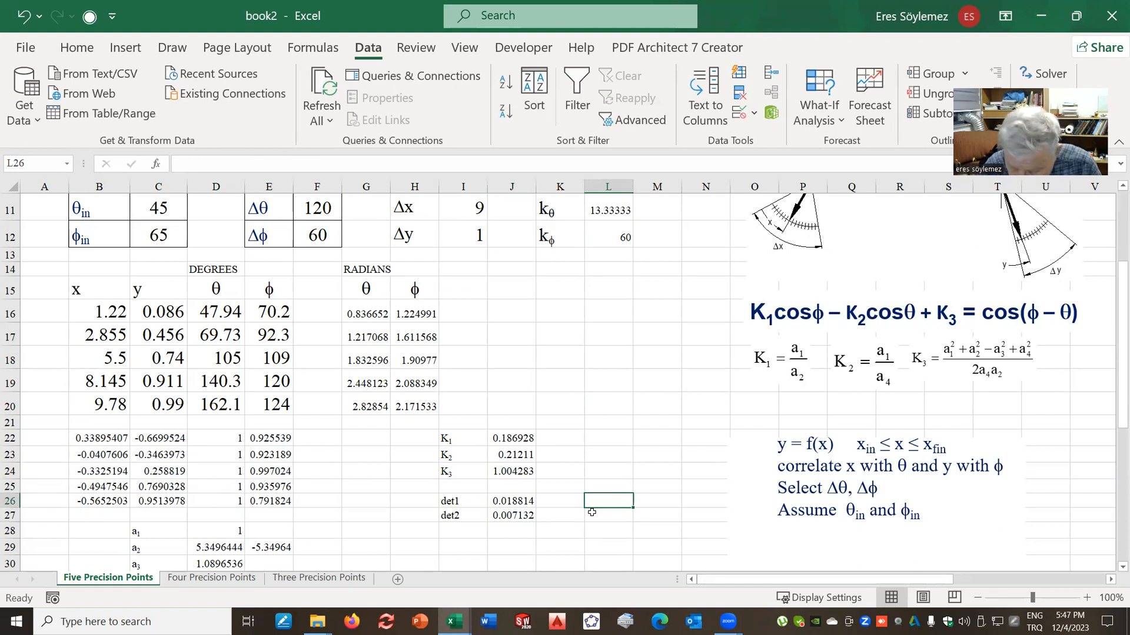
type("=")
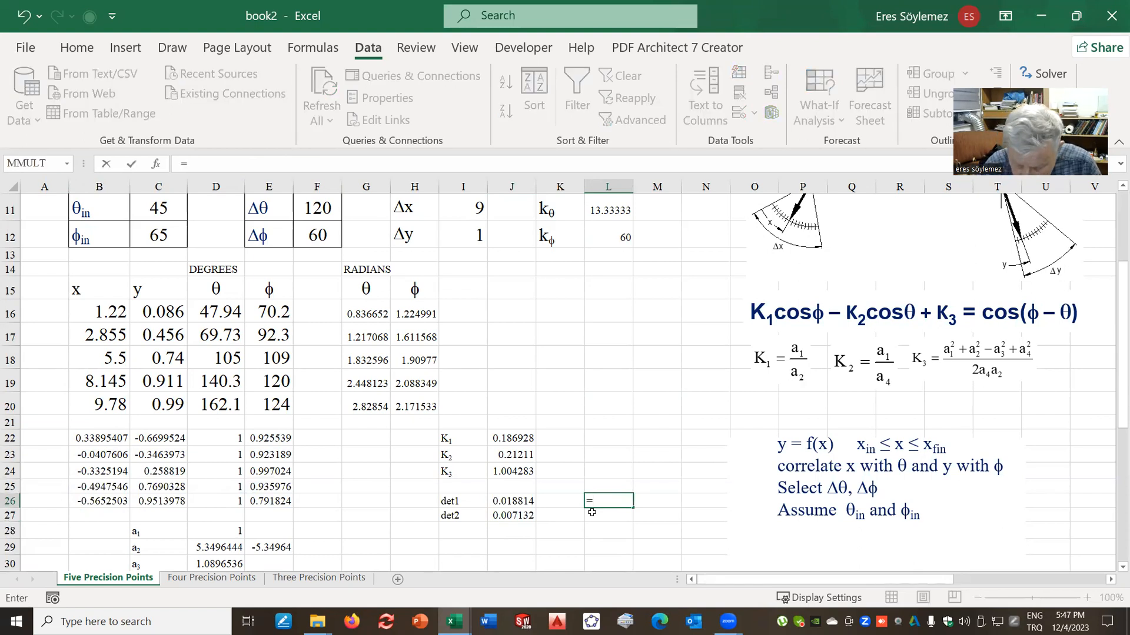
type("sq")
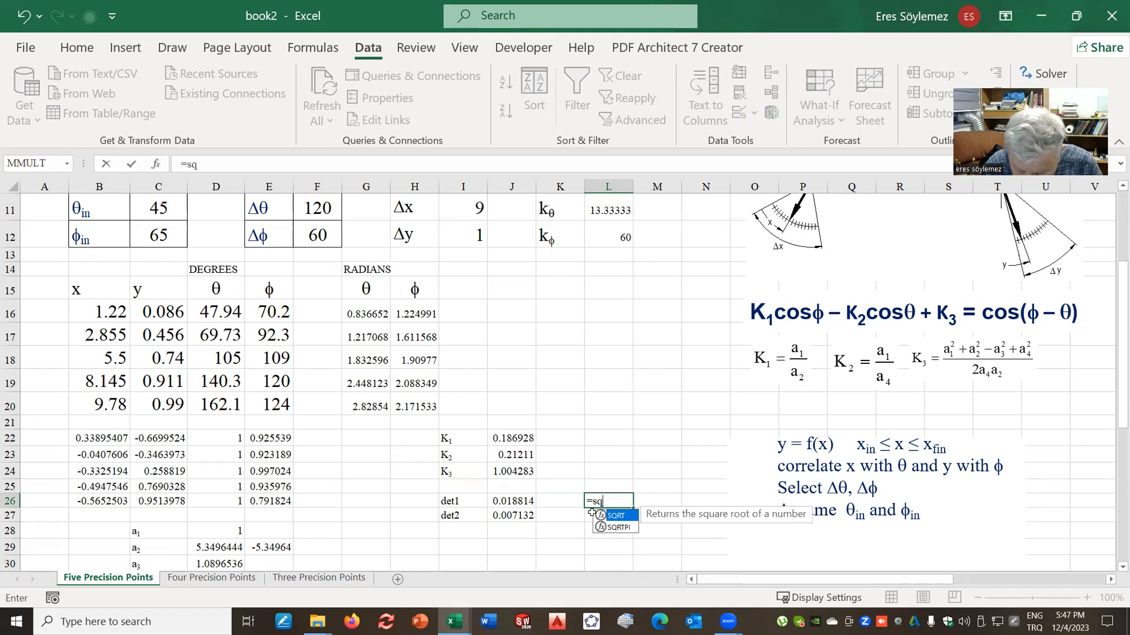
type("rt(")
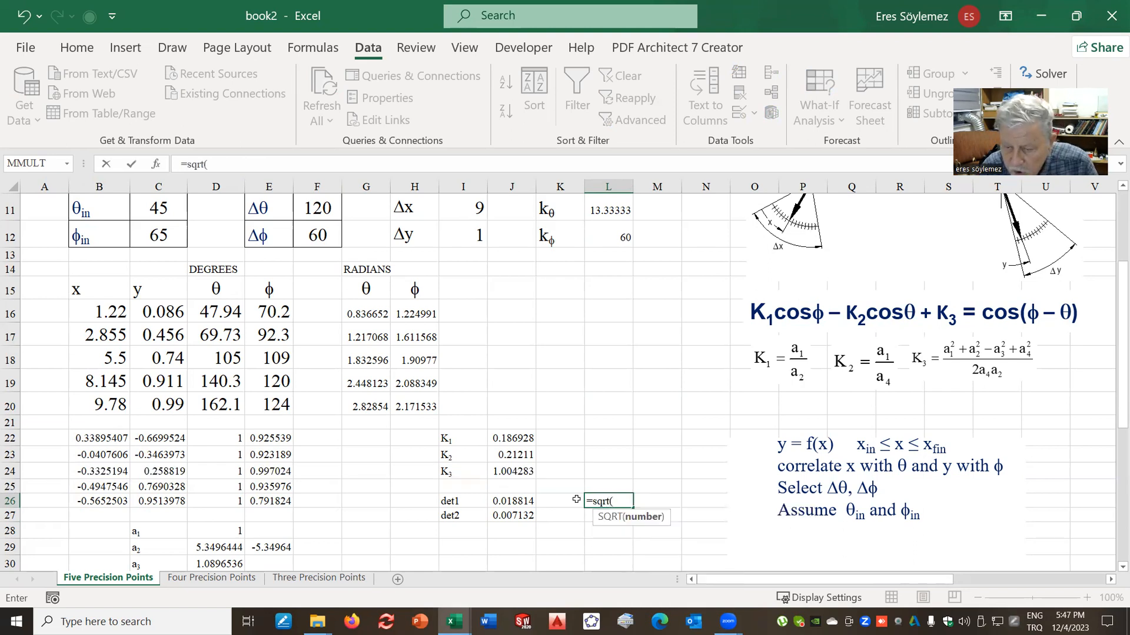
left_click(512, 499)
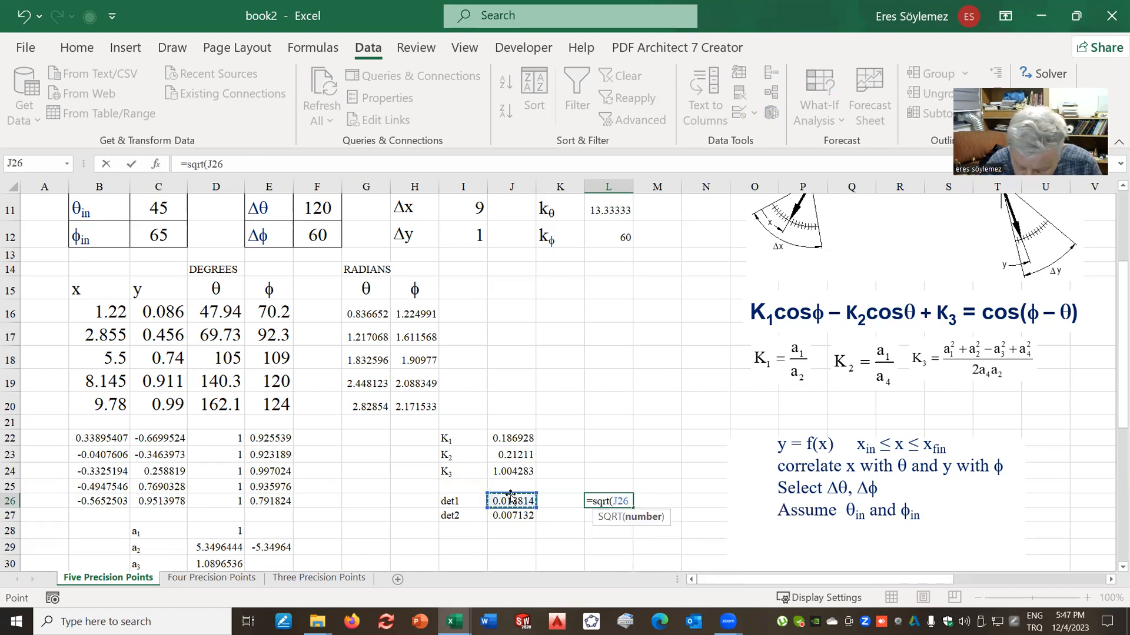
type("^2+")
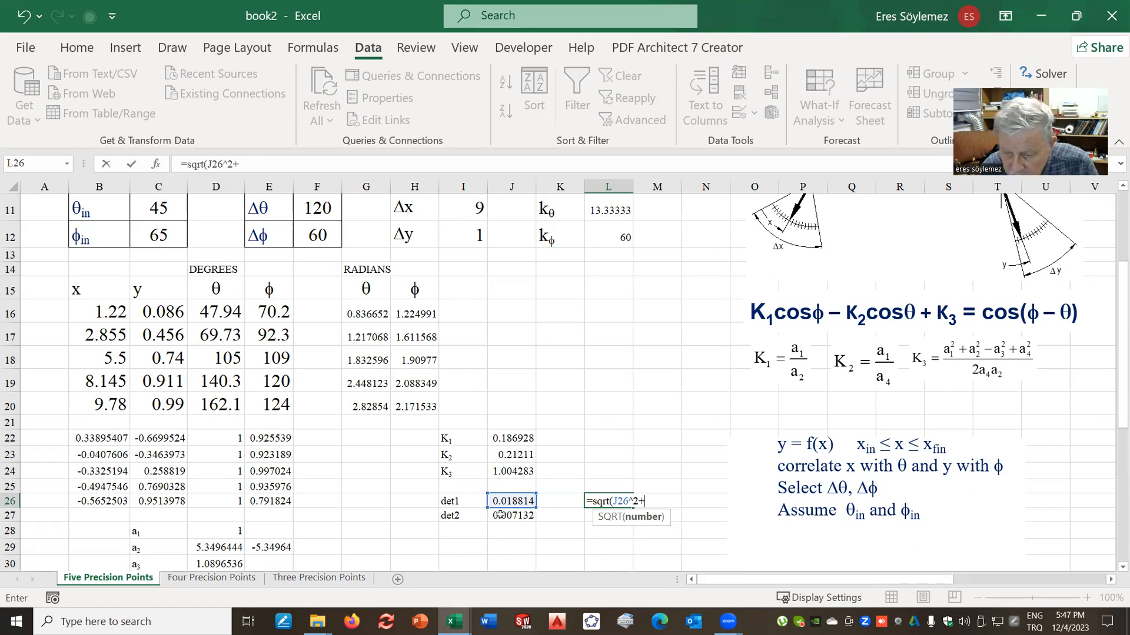
left_click(503, 512)
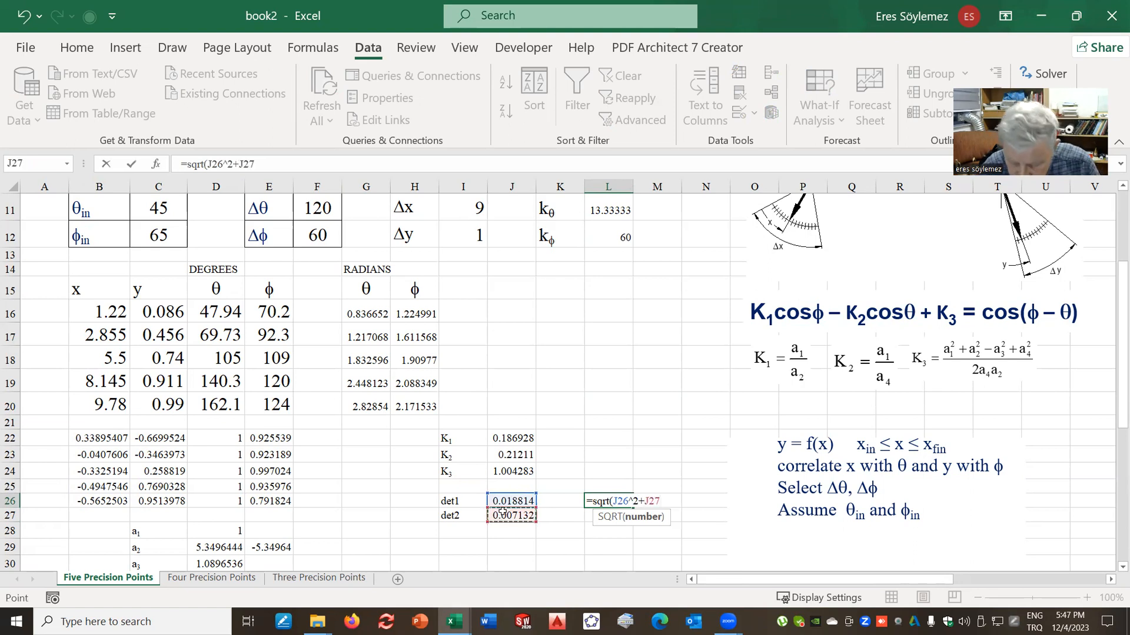
type("^2)")
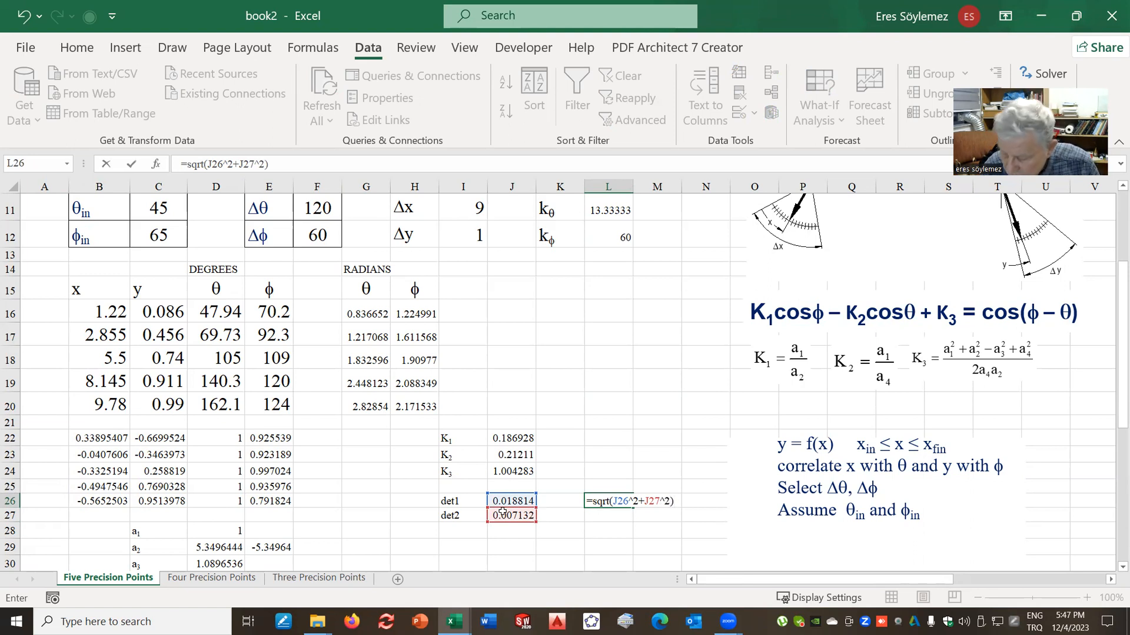
key("Return")
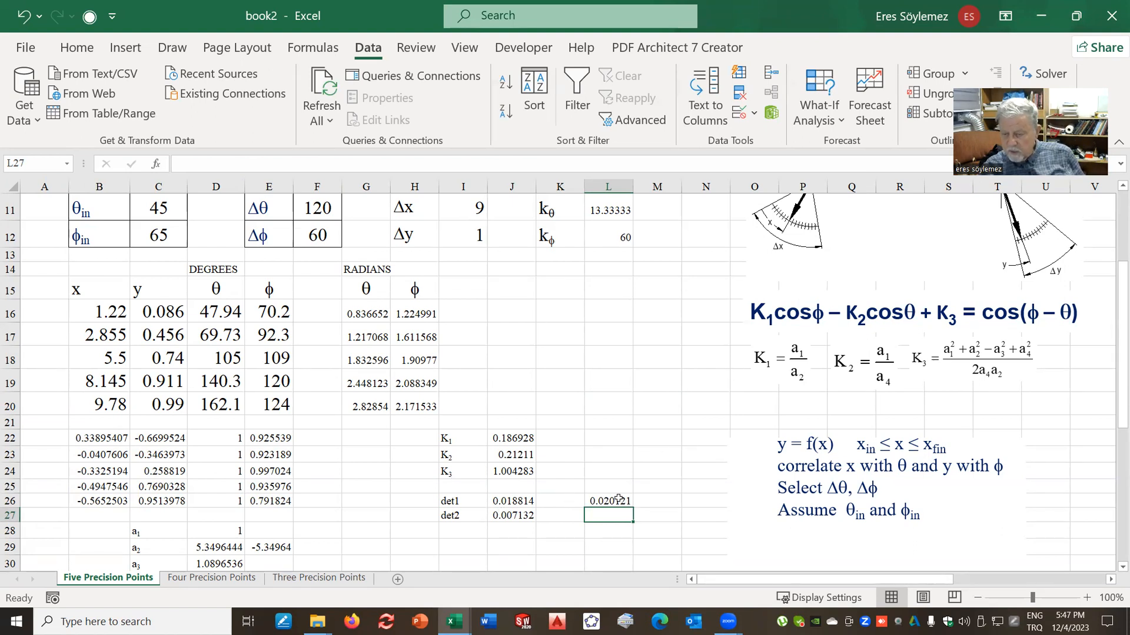
Set up Solver to bring L26 to a value of 0 by changing the initial angles in C11:C12.
left_click(617, 499)
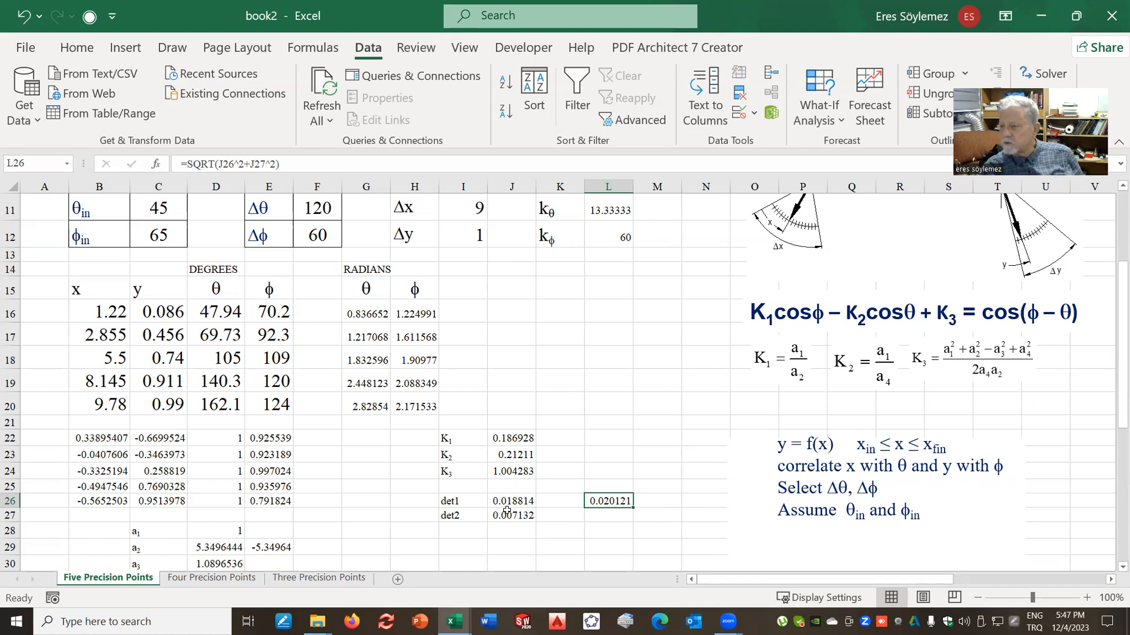
left_click(603, 546)
left_click(602, 501)
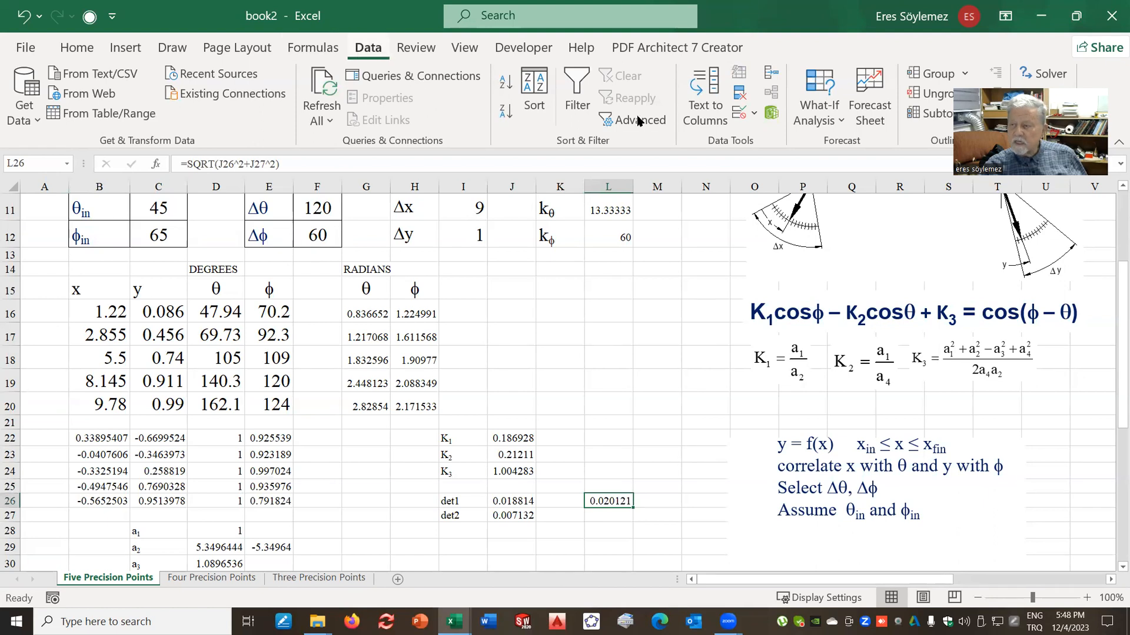
left_click(1046, 74)
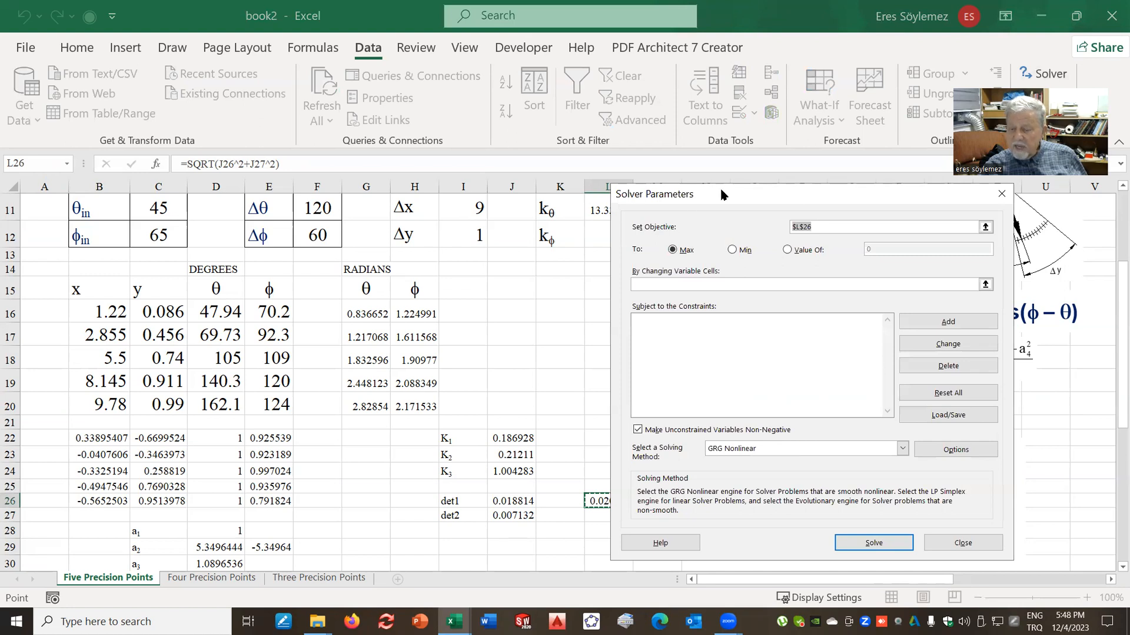
left_click_drag(718, 186, 777, 196)
left_click(845, 261)
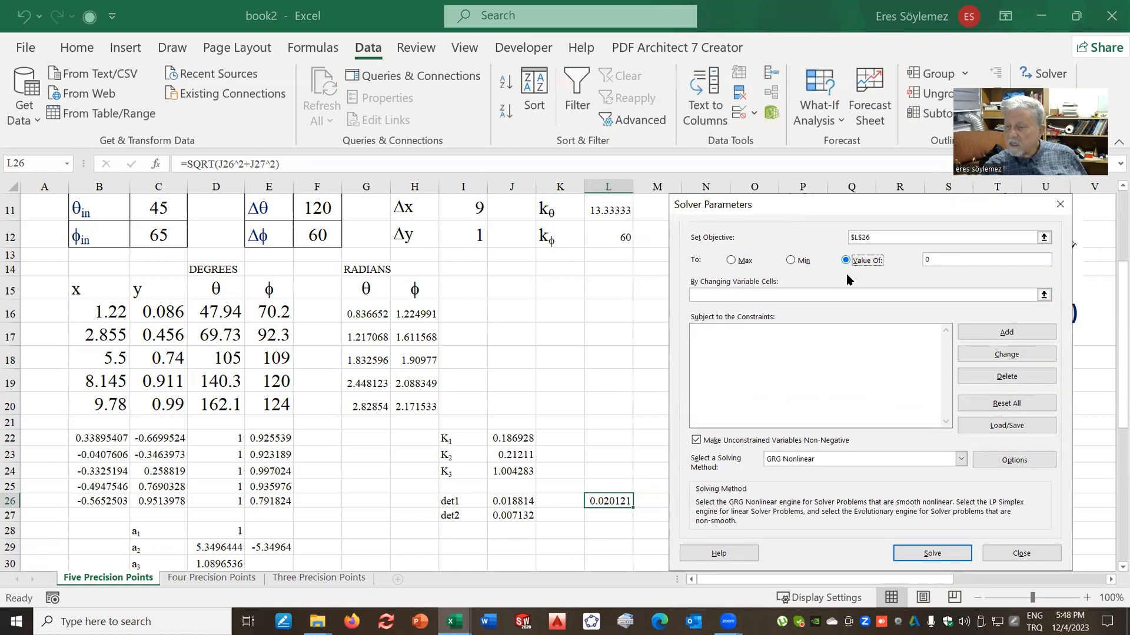
left_click(720, 290)
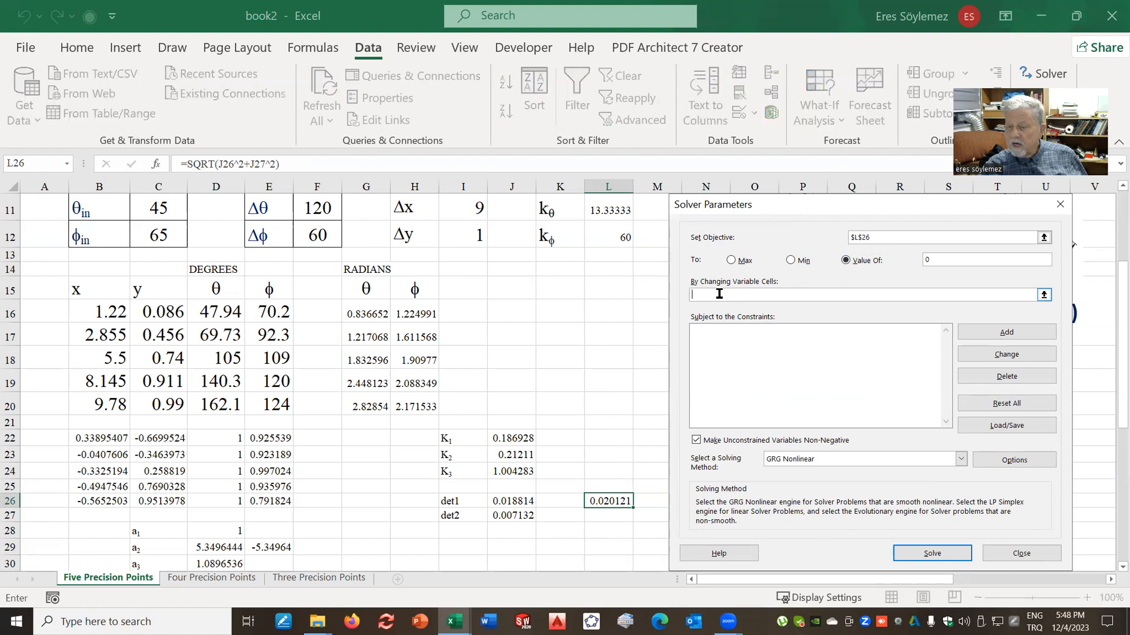
left_click(152, 205)
left_click_drag(153, 205, 161, 228)
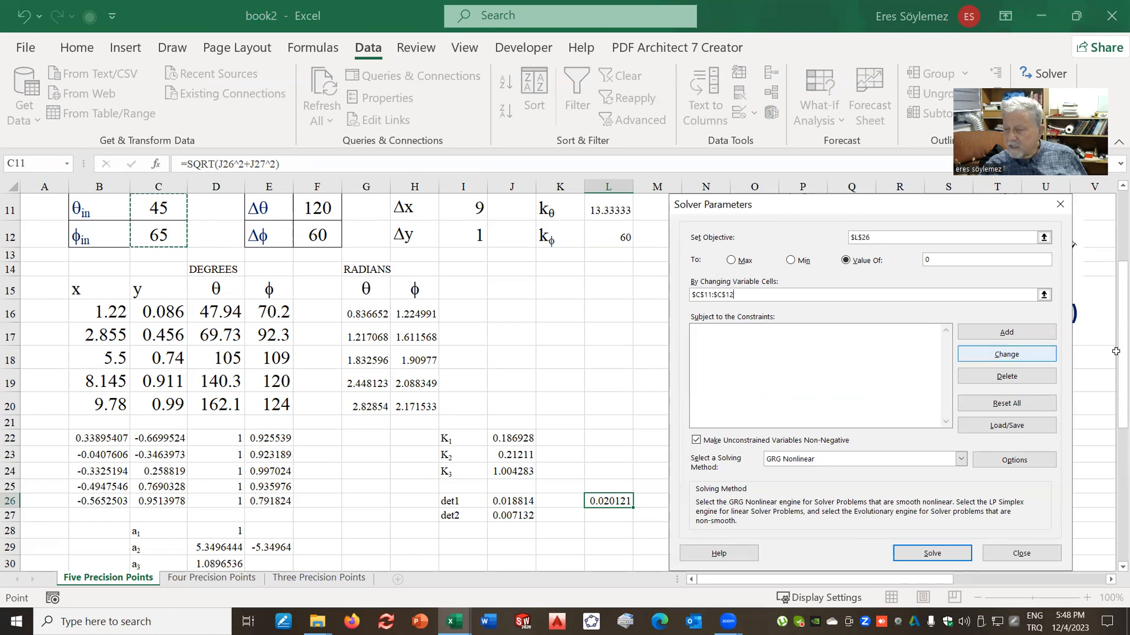
Add the Solver constraints C11 <= 360 and C12 <= 360.
left_click(1007, 333)
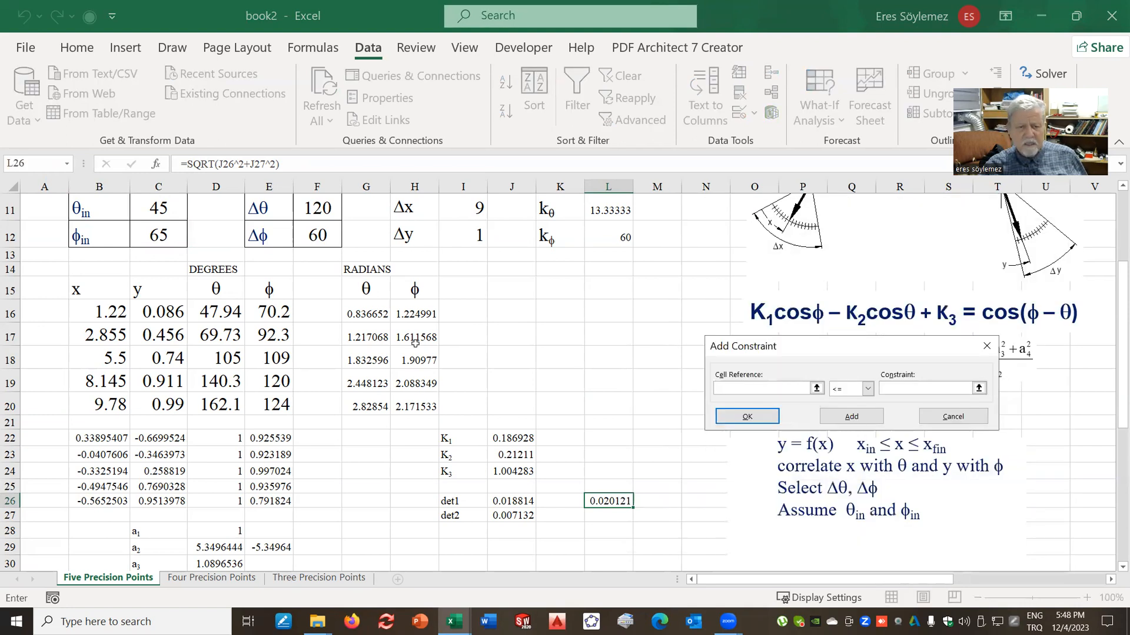
left_click(159, 208)
left_click(886, 391)
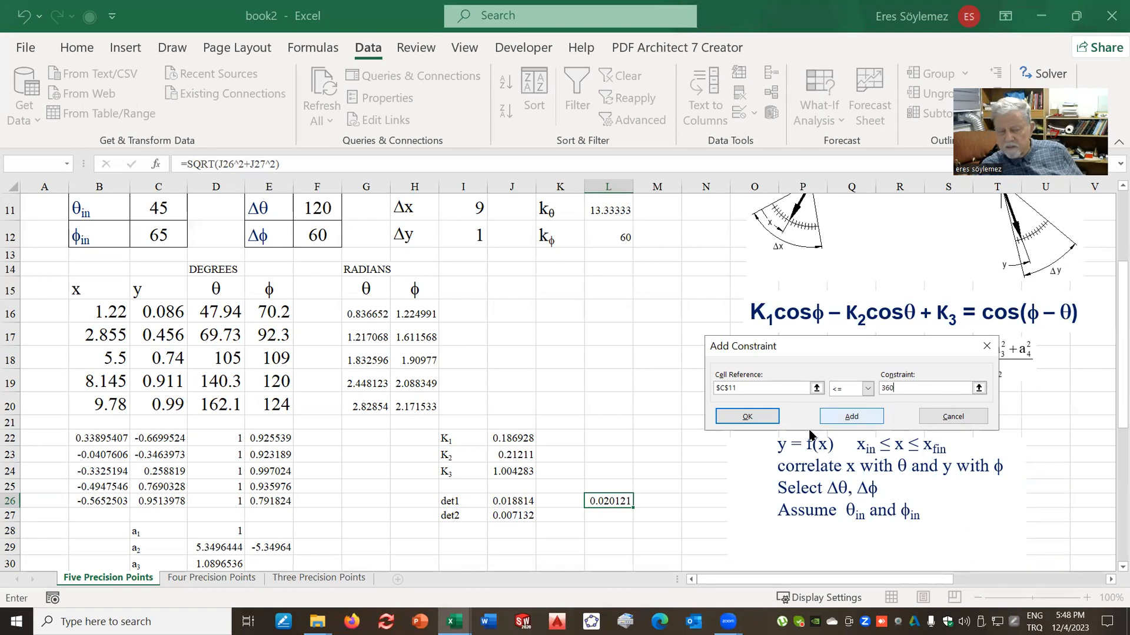
left_click(863, 416)
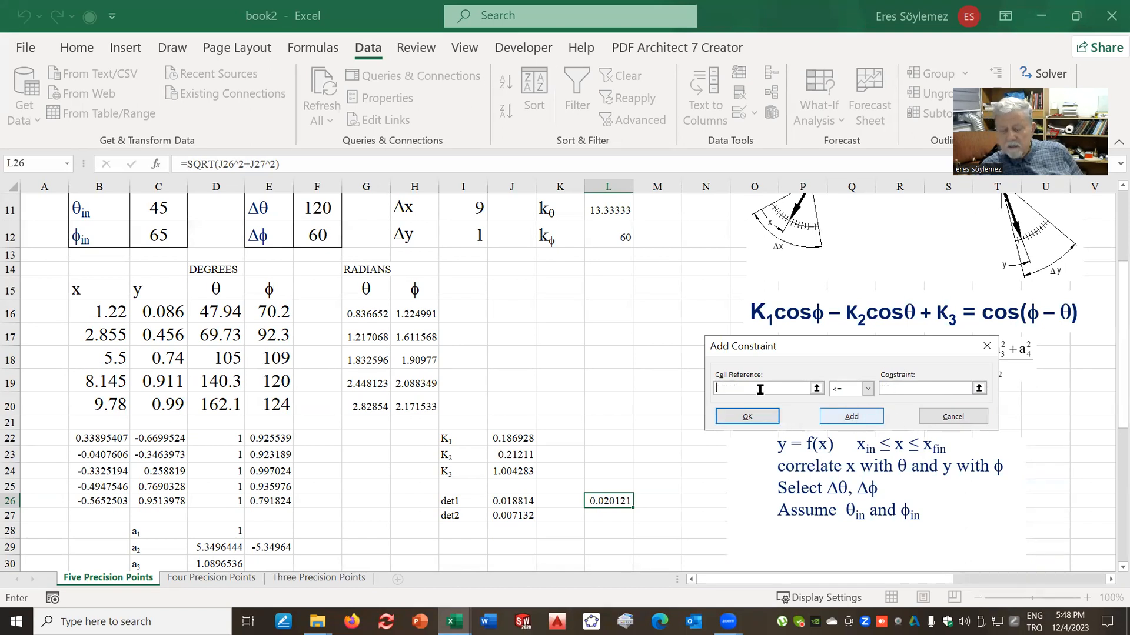
left_click(169, 241)
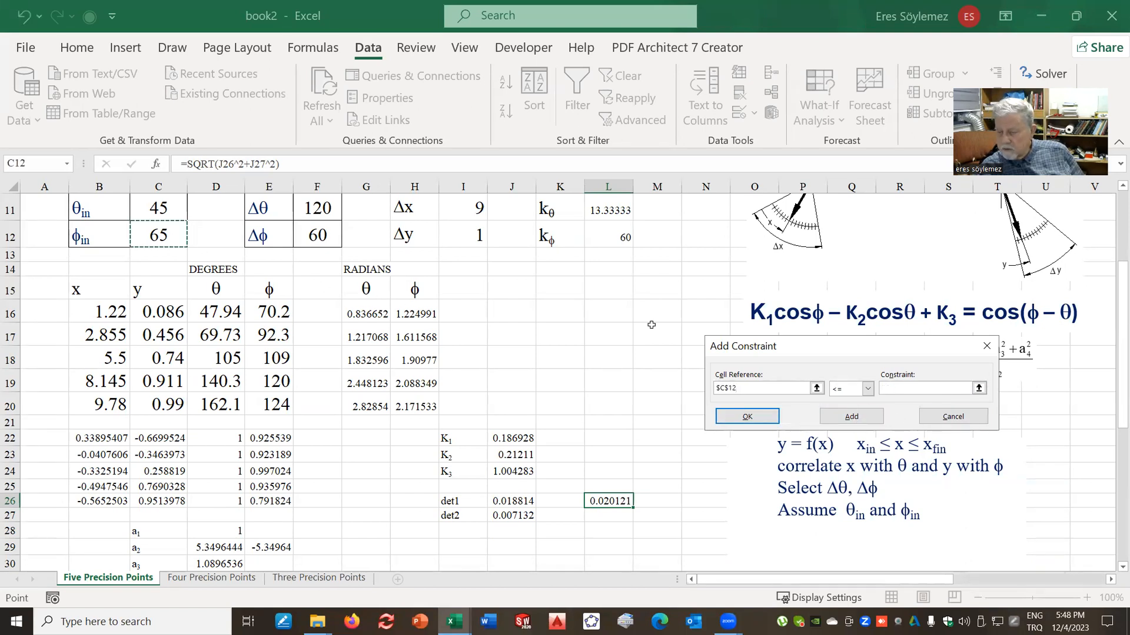
left_click(894, 389)
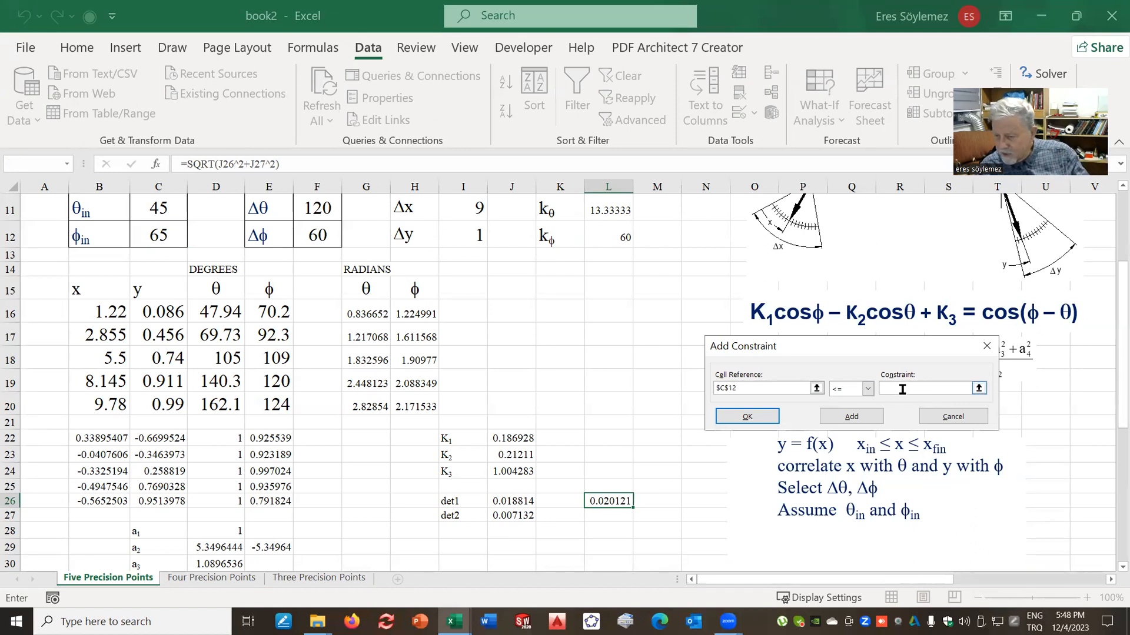
type("360")
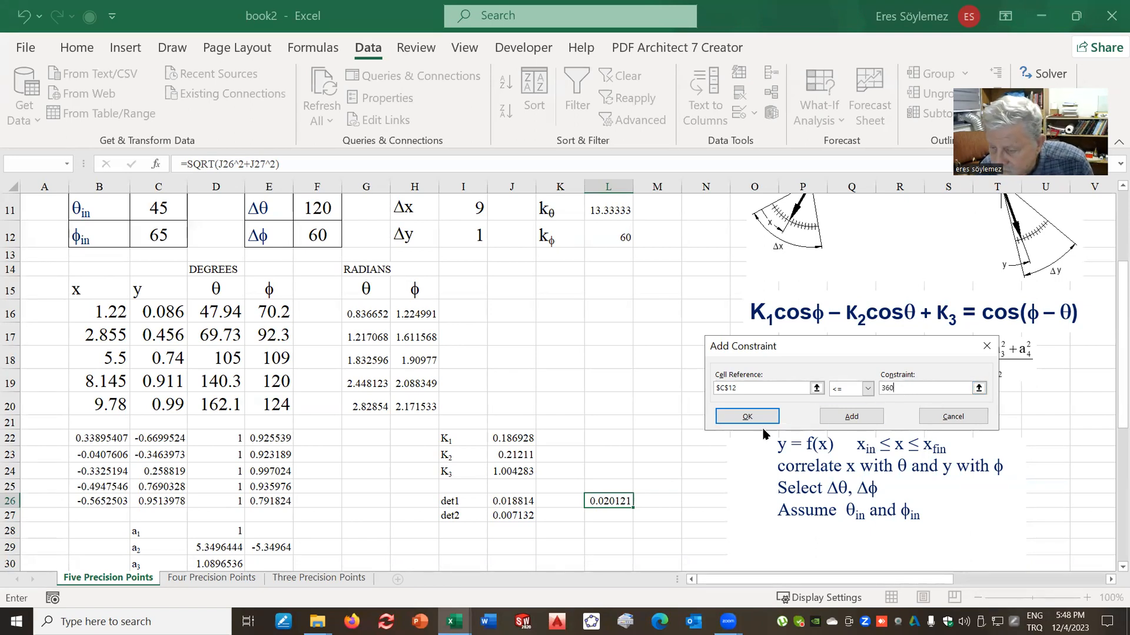
left_click(749, 417)
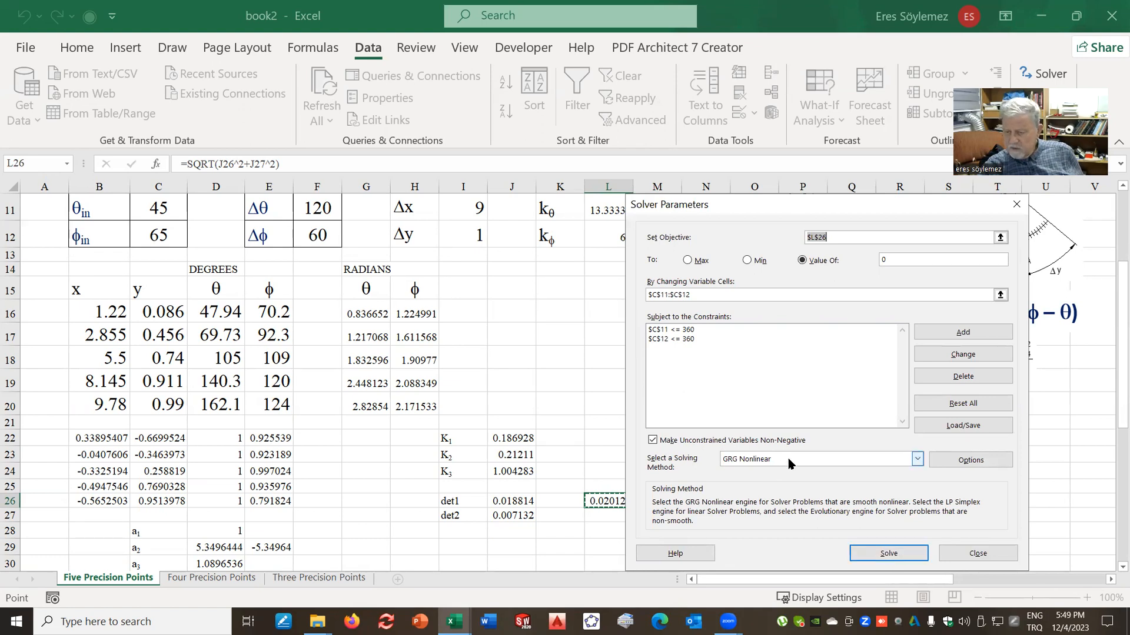
Run Solver with the GRG Nonlinear method, keep its solution, and check the determinants and link lengths a2 to a4.
left_click(890, 554)
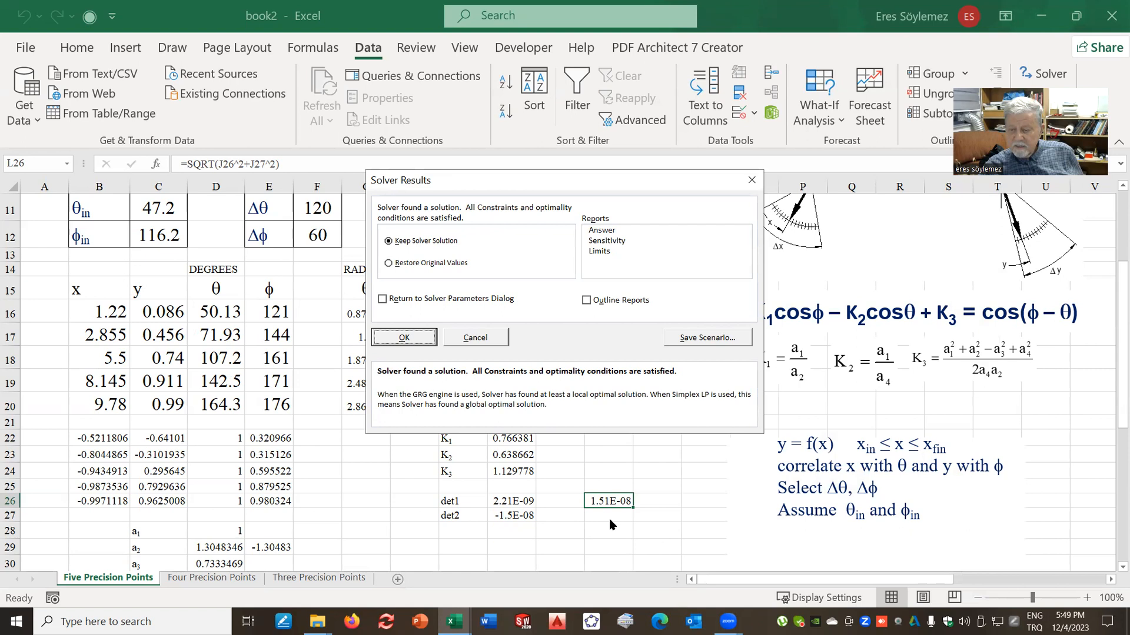
left_click(413, 340)
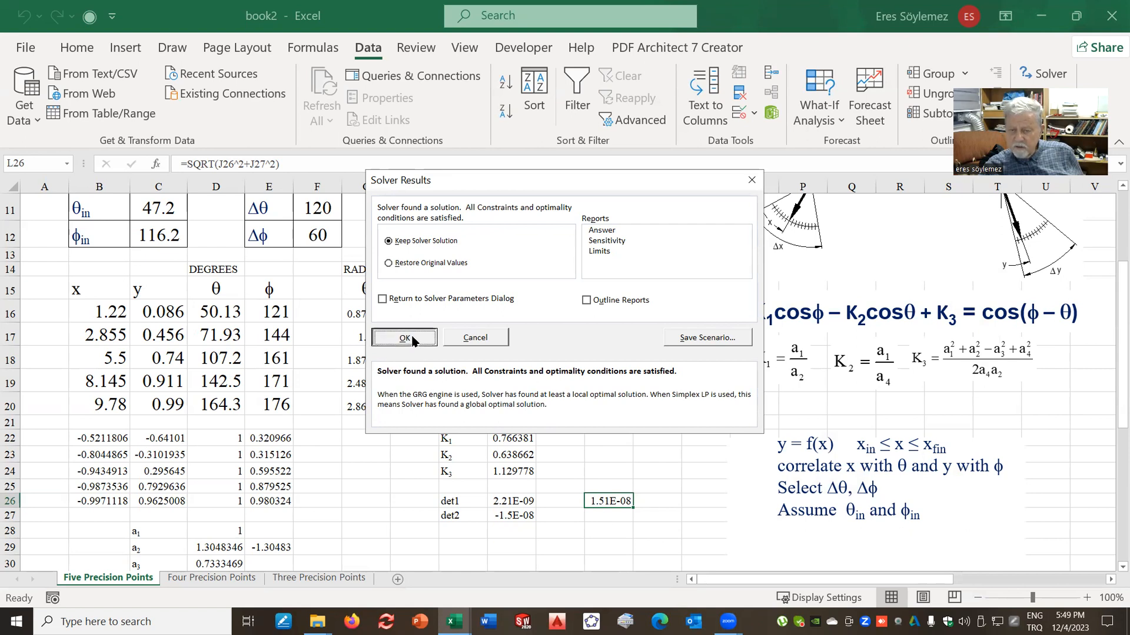
left_click(598, 517)
left_click(521, 500)
left_click(518, 514)
scroll(522, 470, "down", 3)
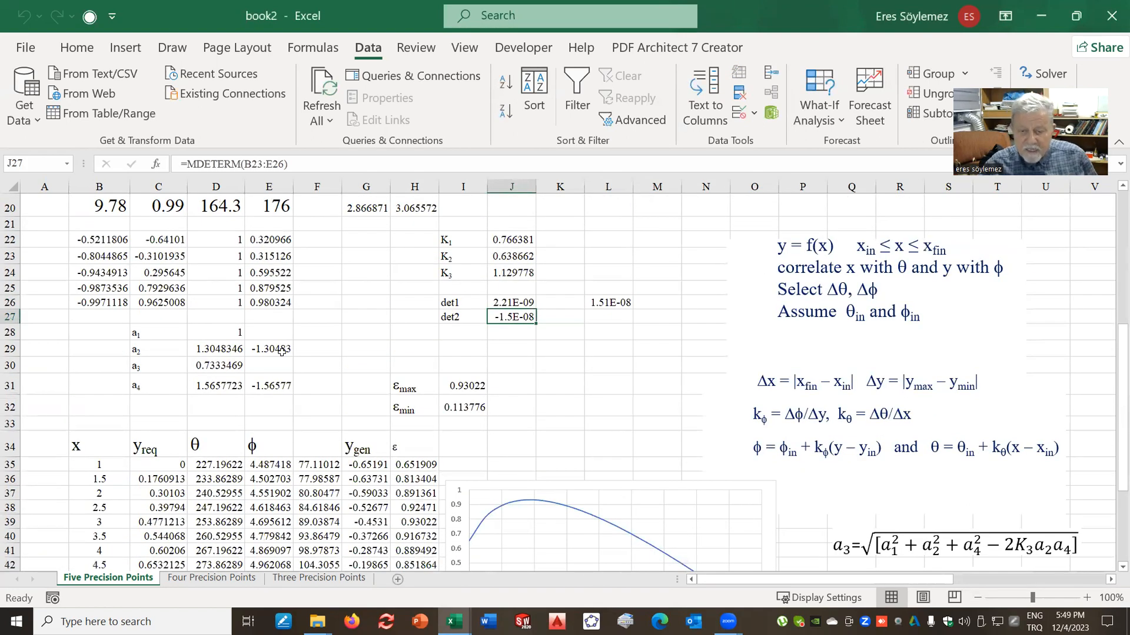
left_click(218, 386)
left_click(216, 366)
left_click(226, 351)
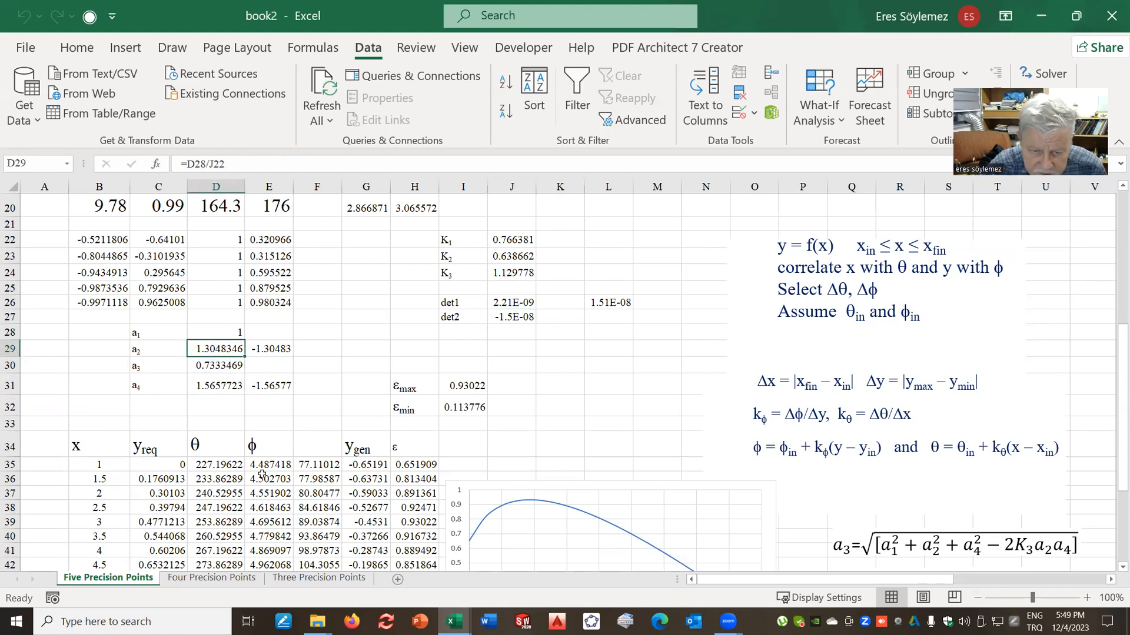
Remove the +180 offset from the θ formula in D35, making it =$C$11+$L$11*(B35-$B$35), and fill it down the column.
left_click(186, 477)
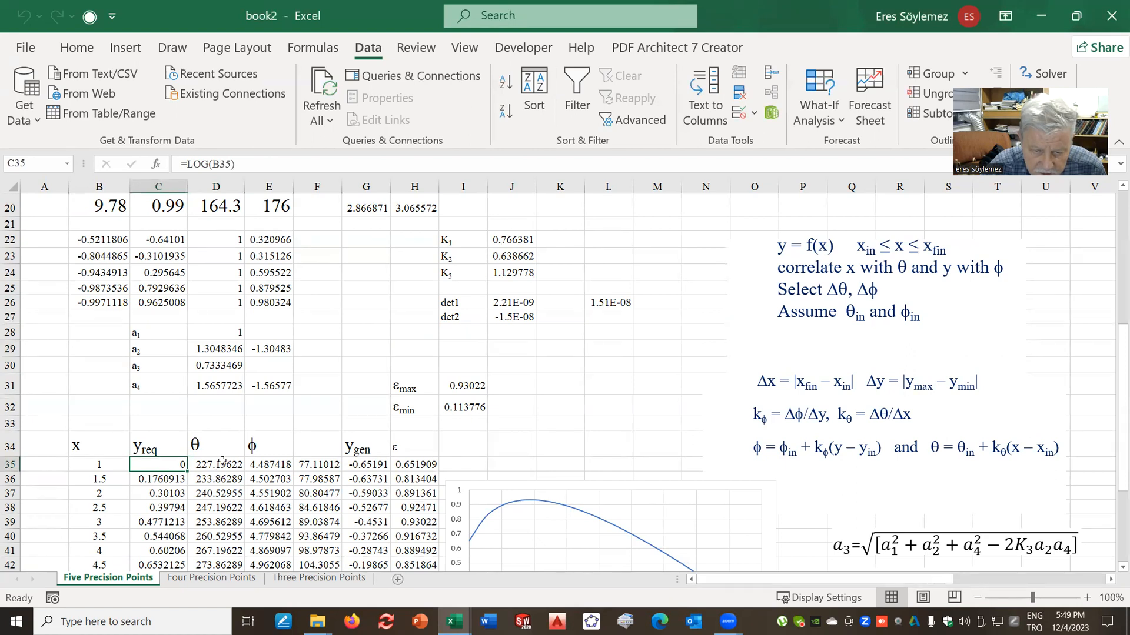
left_click(221, 463)
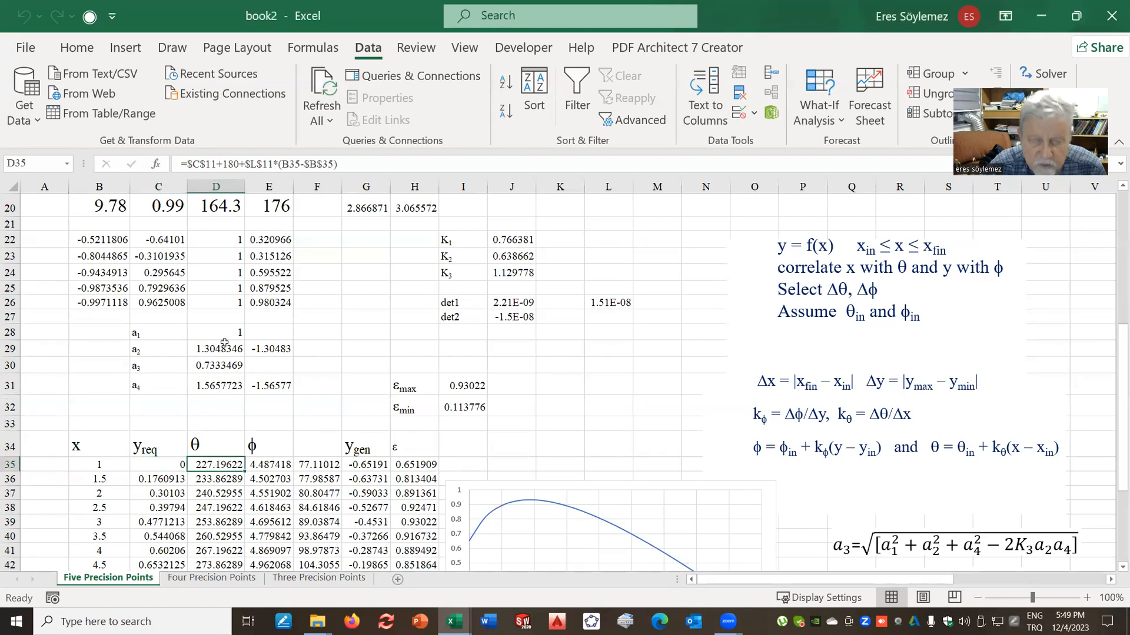
left_click(242, 165)
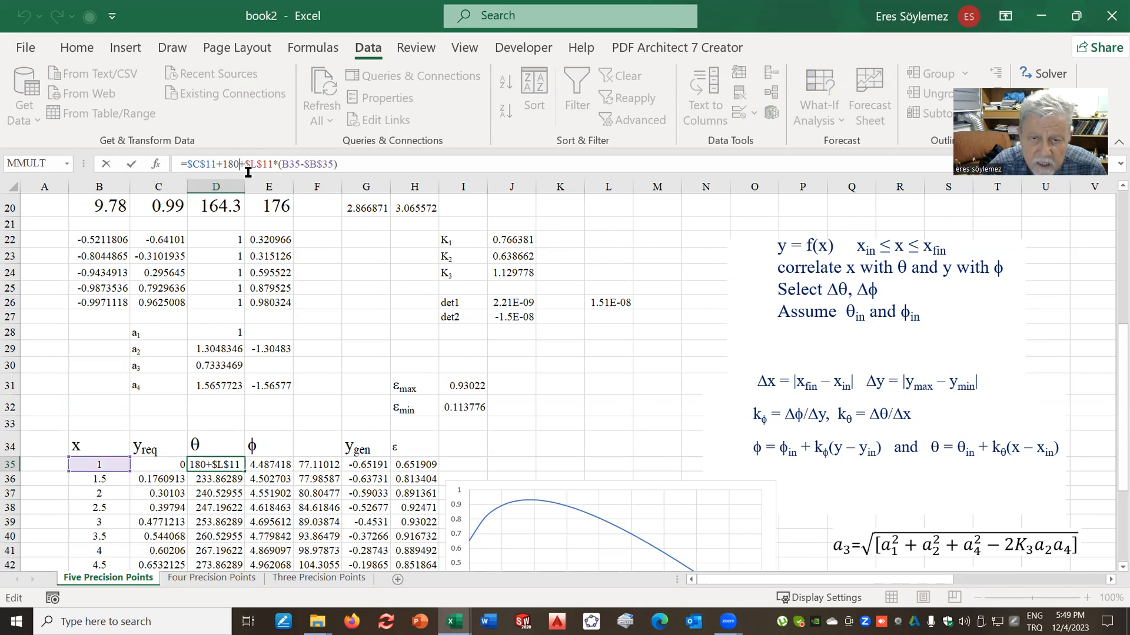
key("BackSpace")
key("BackSpace")
key("BackSpace")
key("BackSpace")
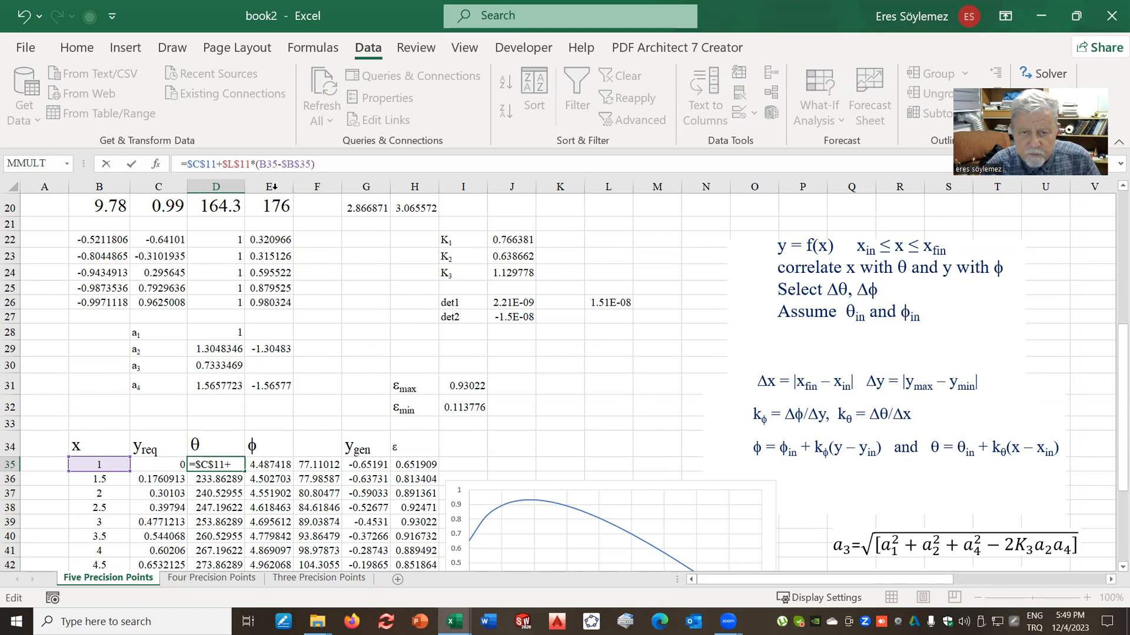
left_click(317, 163)
key("Return")
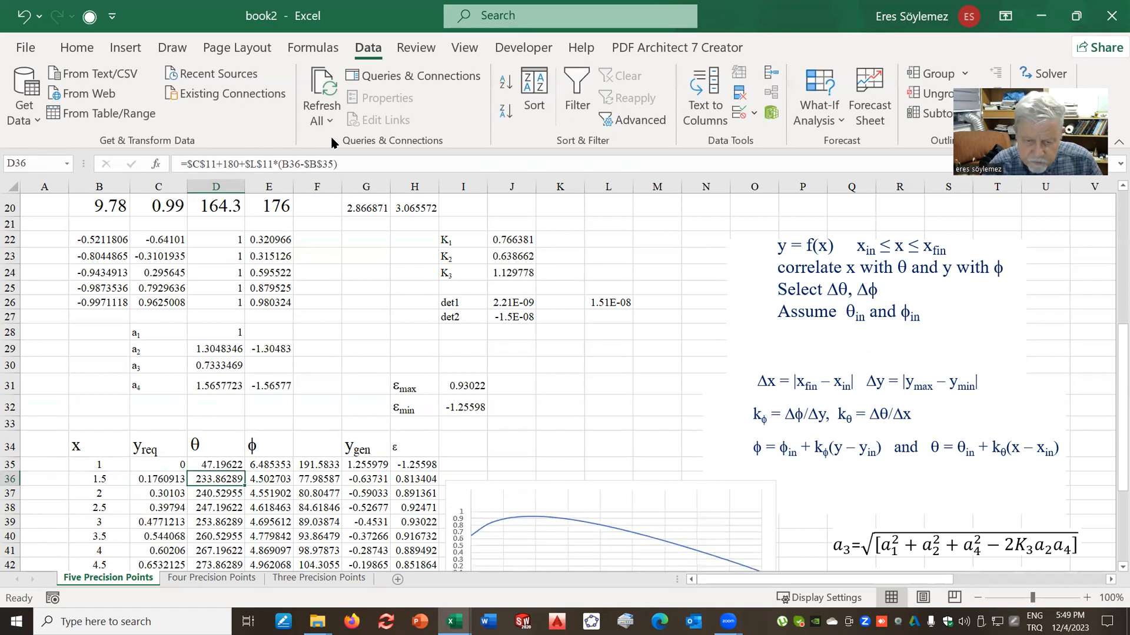
left_click(224, 466)
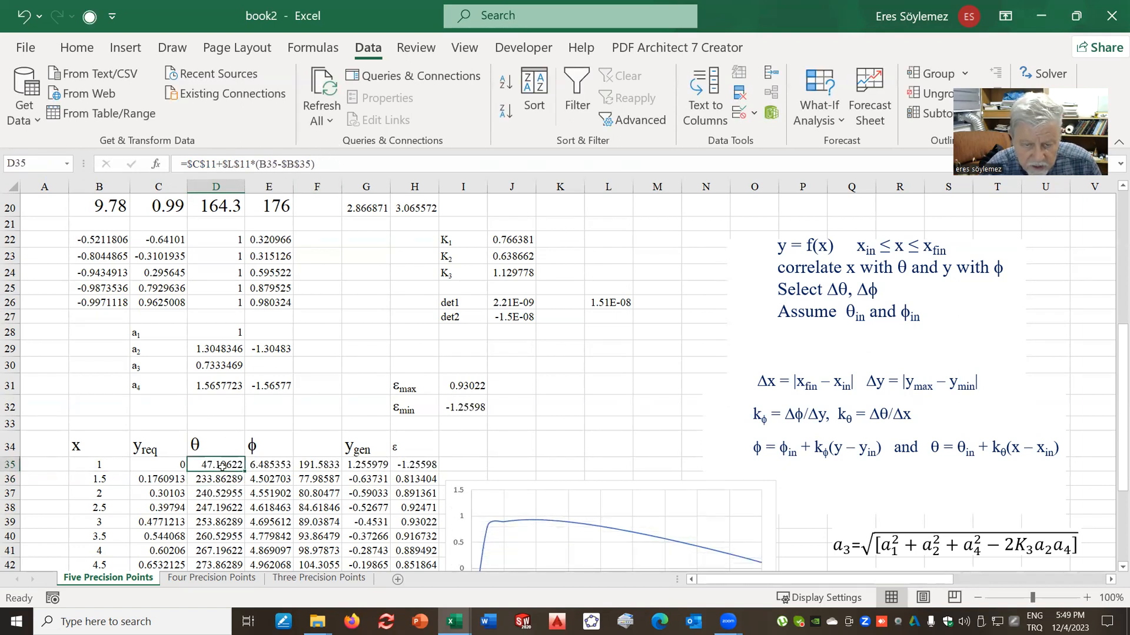
double_click(243, 471)
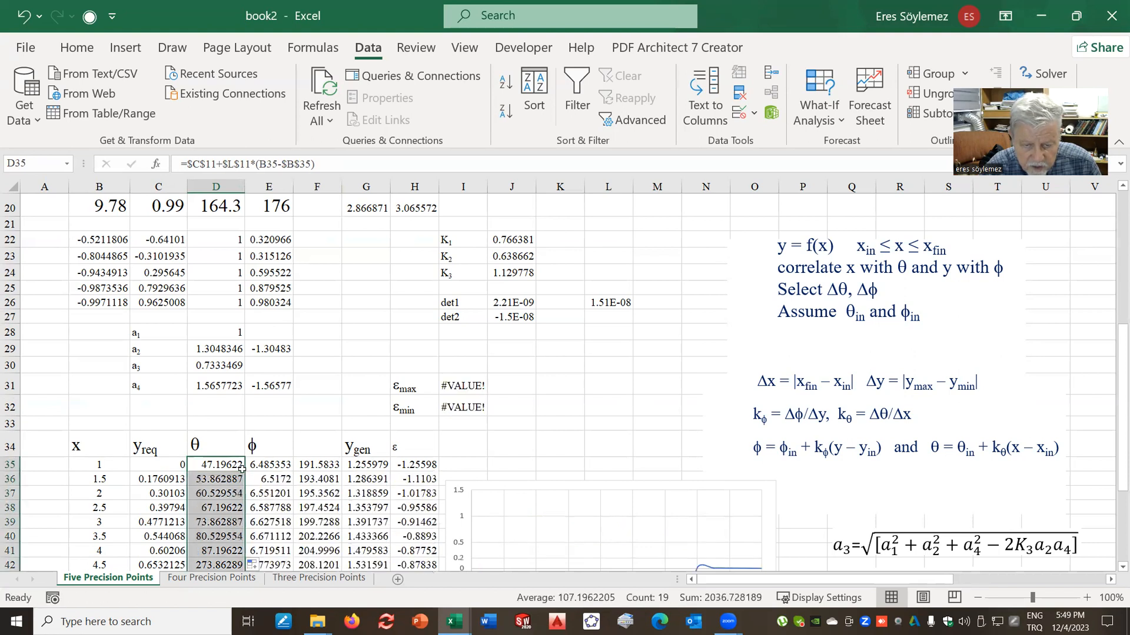
Change the φ formula in E35 to =FourBar($D$29,$D$30,$D$31,$D$28,-1,D35*D_R) and fill it down the column.
left_click(265, 464)
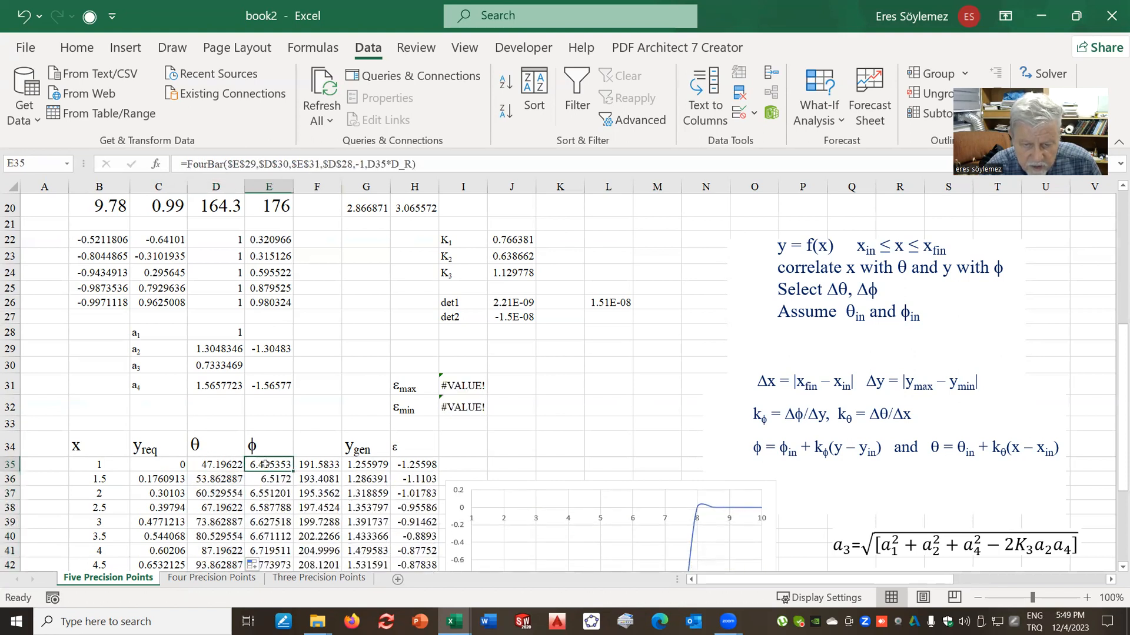
left_click(422, 165)
left_click_drag(266, 339, 242, 384)
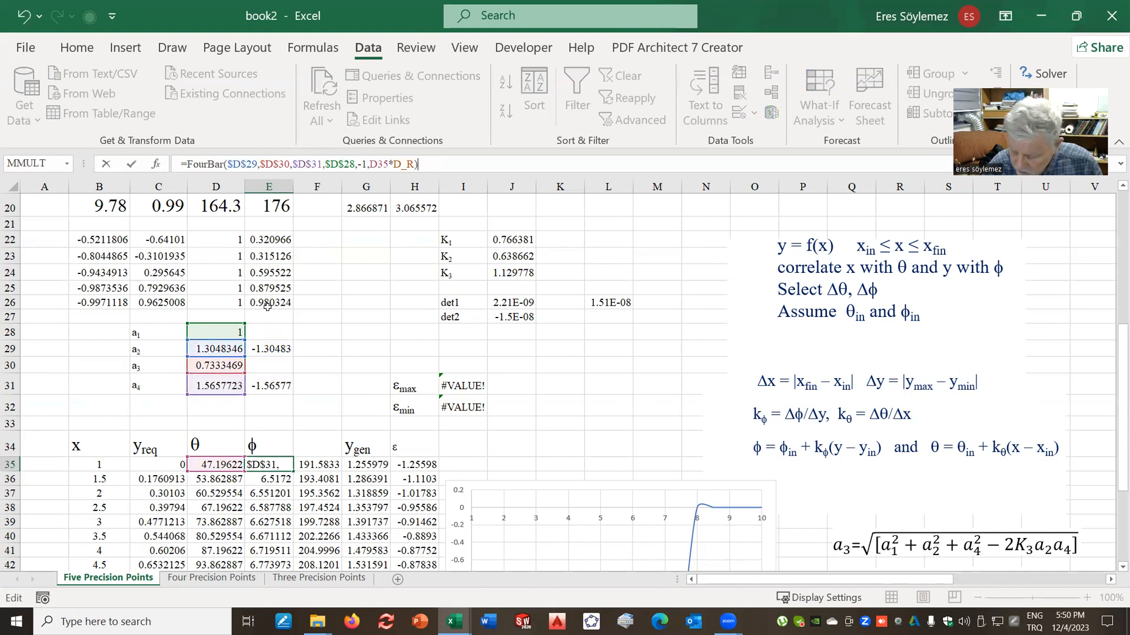
key("Return")
left_click(269, 461)
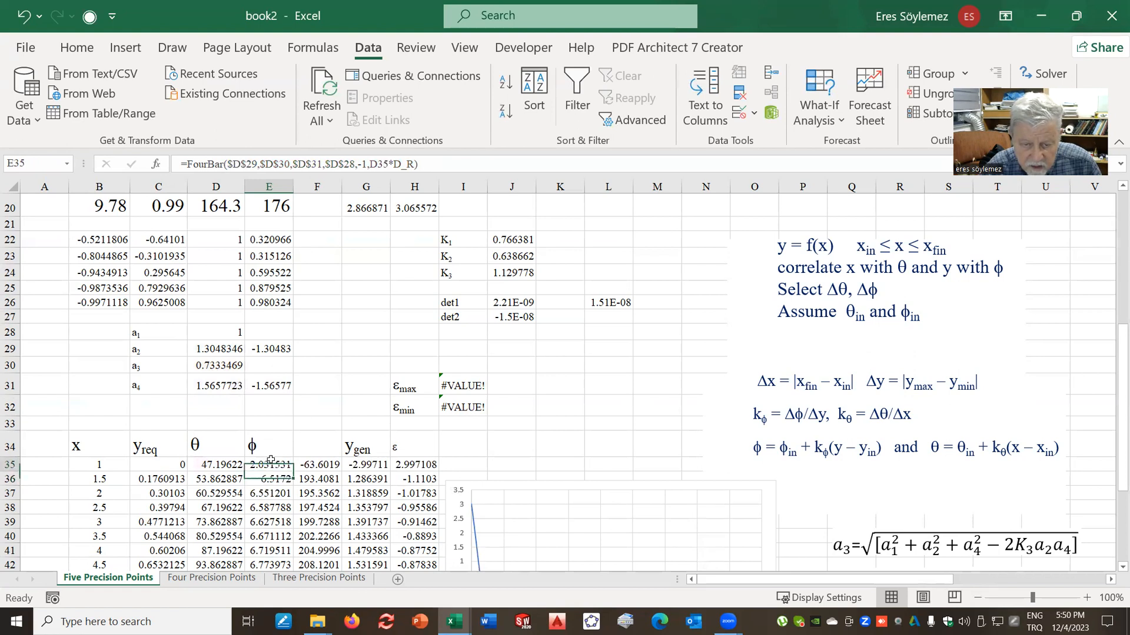
double_click(291, 472)
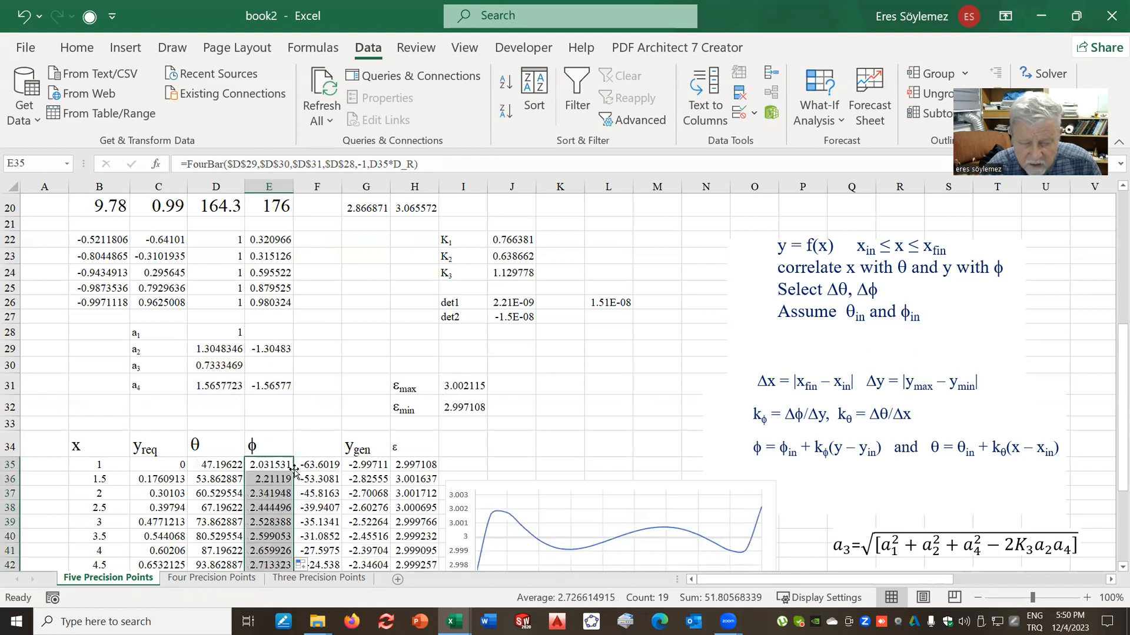
Remove the -180 offset from the degree conversion in F35, making it =E35/D_R, and fill it down the column.
left_click(323, 466)
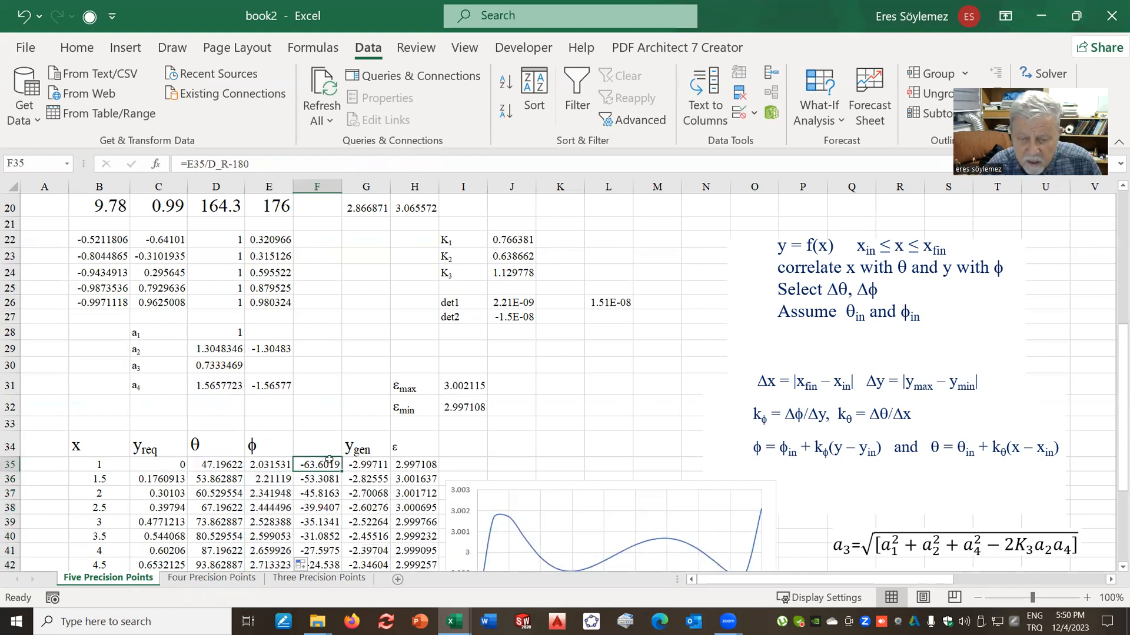
left_click(273, 159)
key("BackSpace")
key("BackSpace")
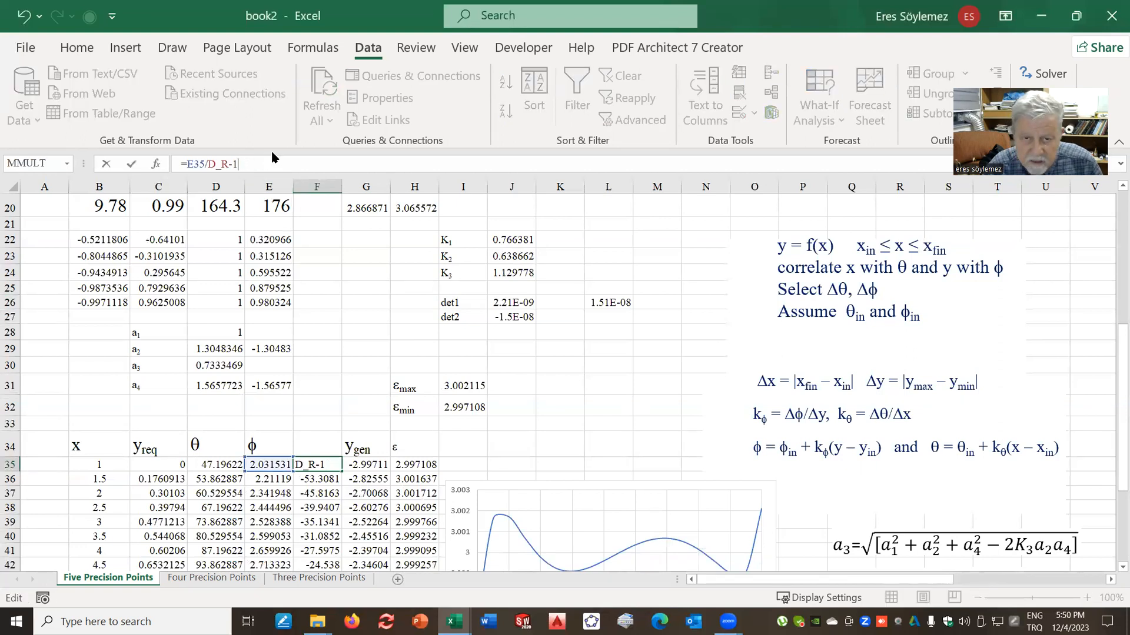
key("BackSpace")
key("Return")
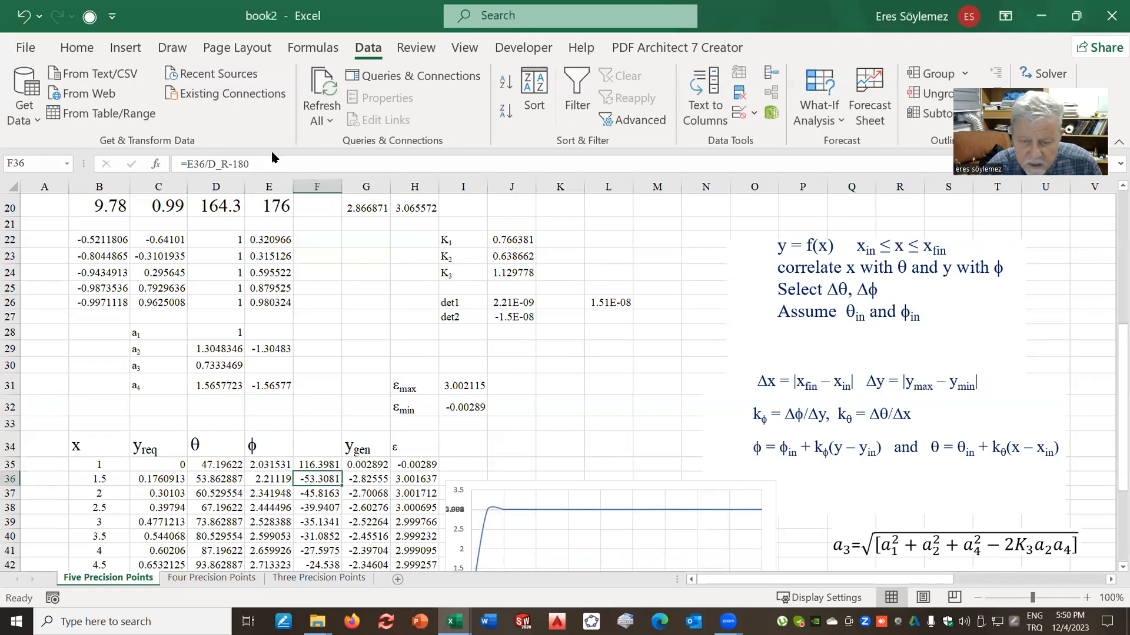
left_click(330, 465)
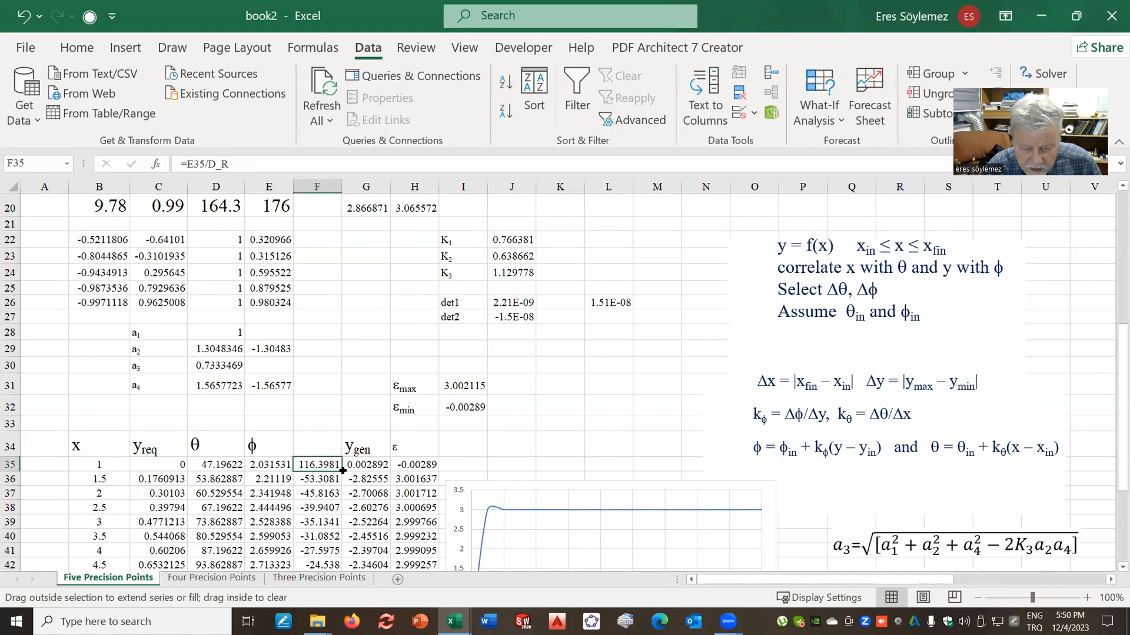
double_click(341, 471)
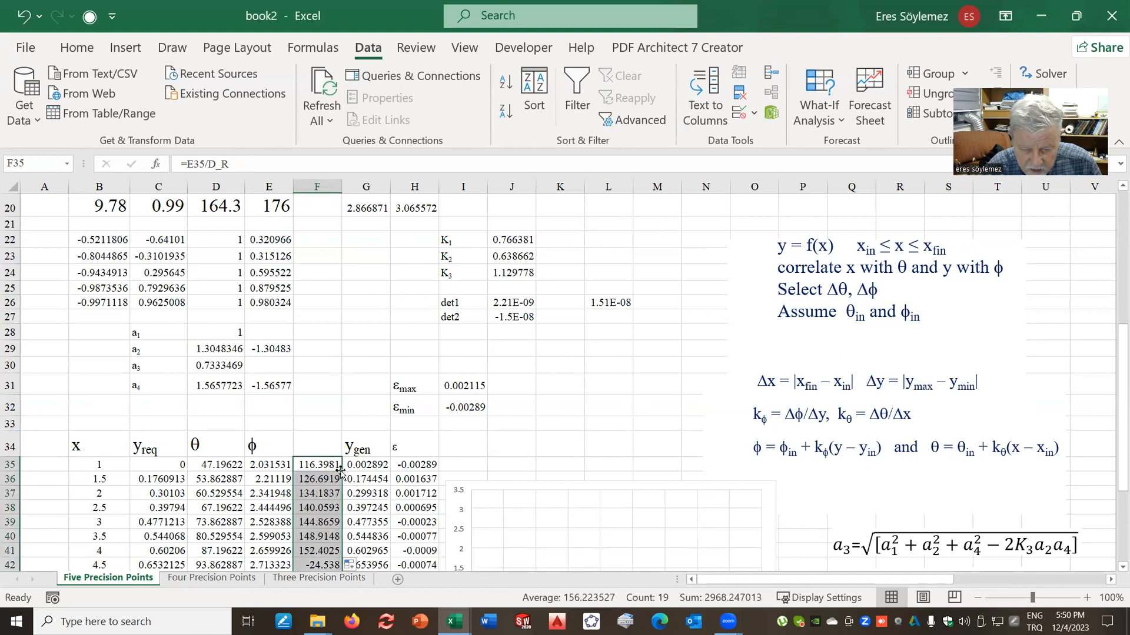
Compare the maximum and minimum errors on the five-, four- and three-precision-point sheets, and inspect the five-point error curve.
scroll(383, 442, "down", 3)
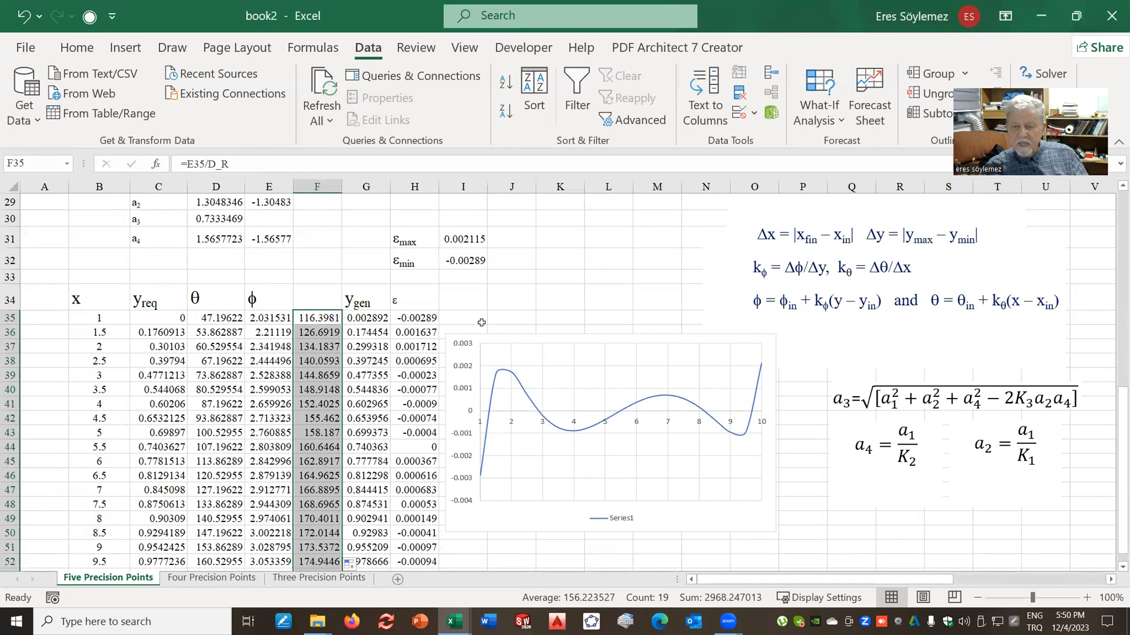
left_click(478, 242)
left_click(481, 257)
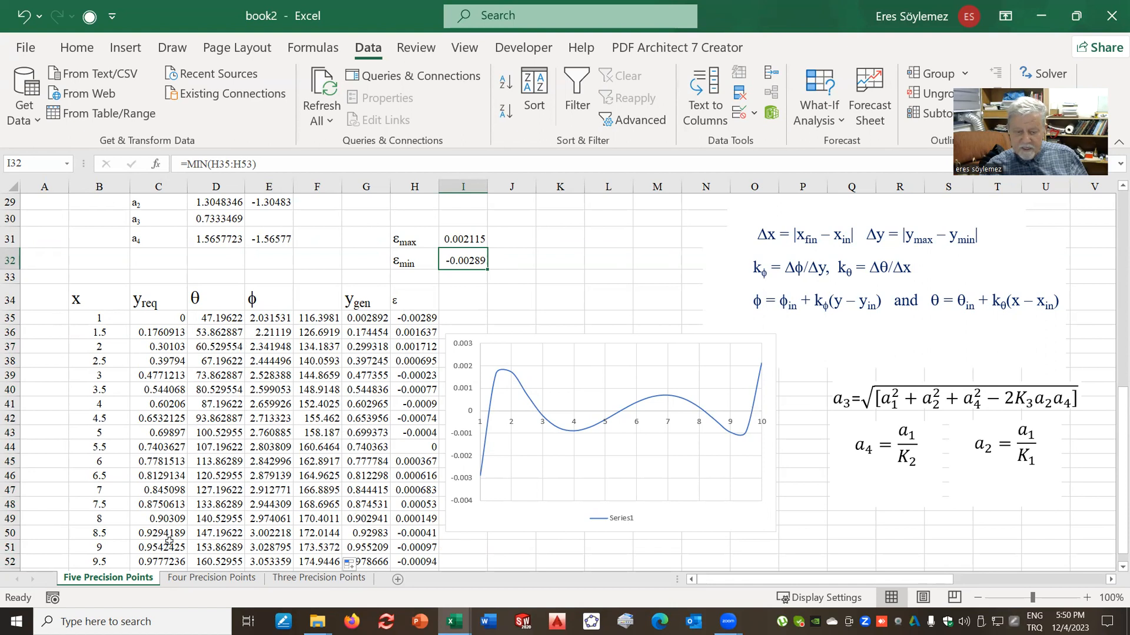
left_click(188, 579)
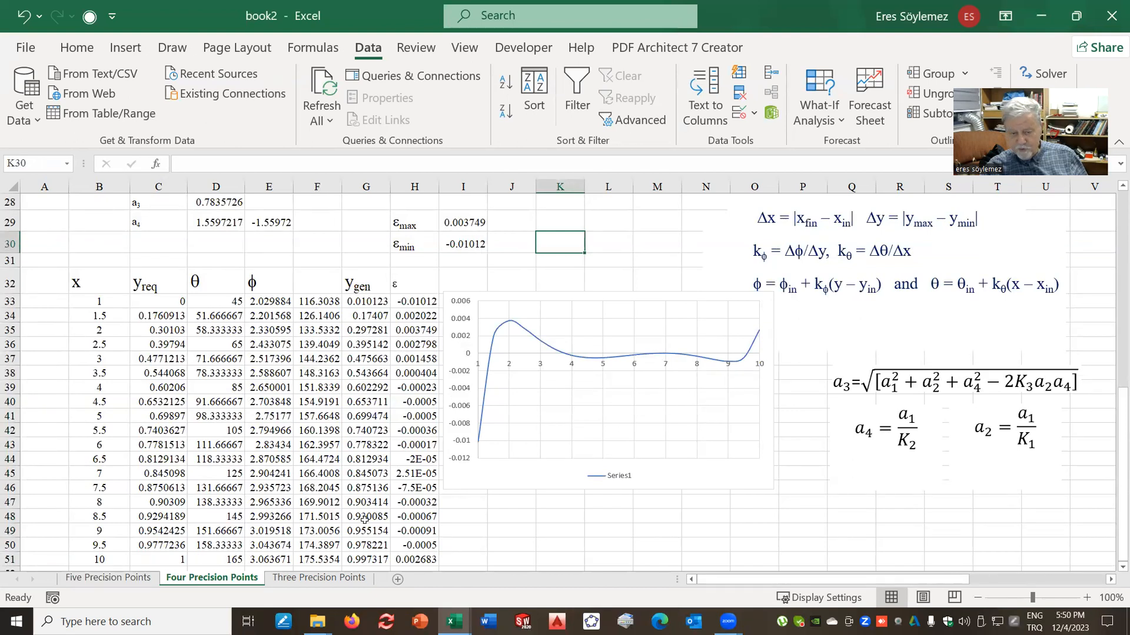
left_click(310, 579)
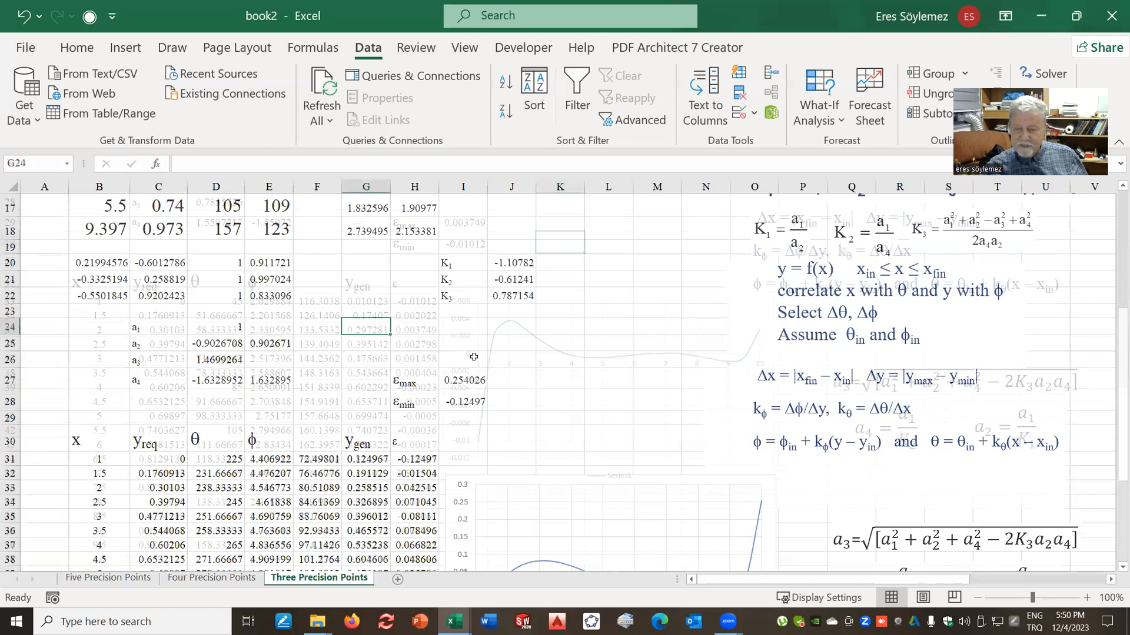
left_click(463, 382)
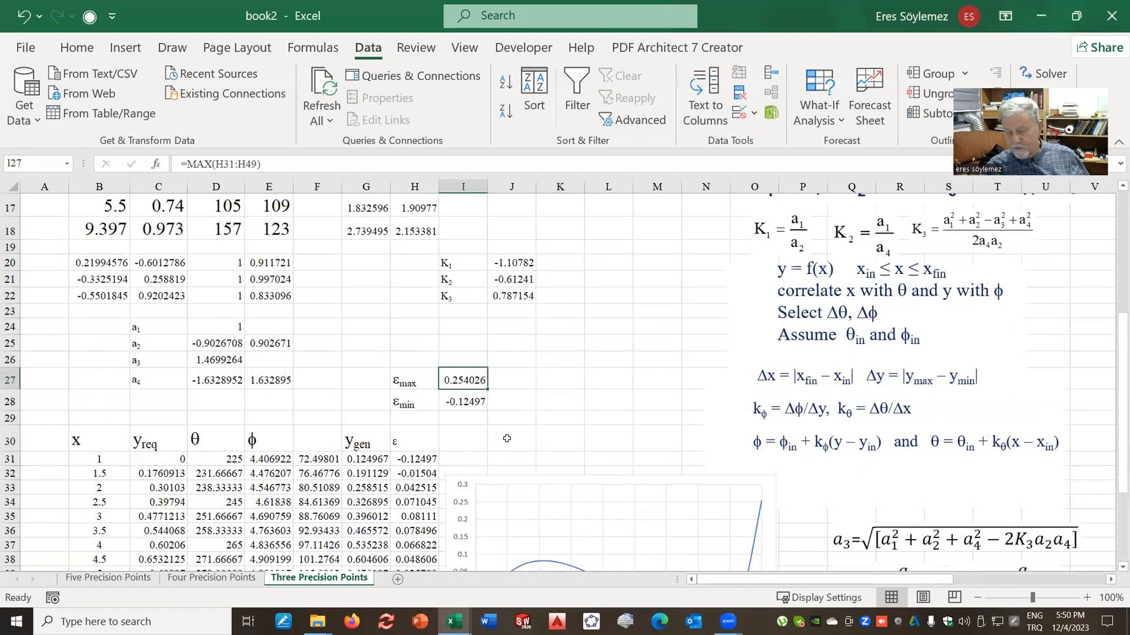
left_click(124, 578)
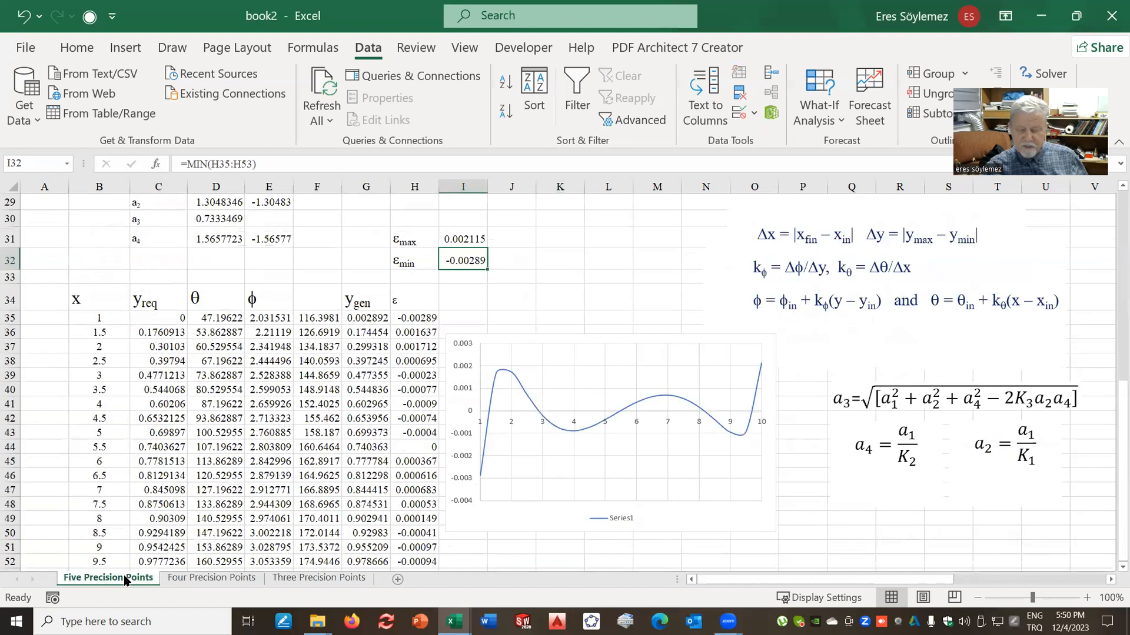
left_click(649, 297)
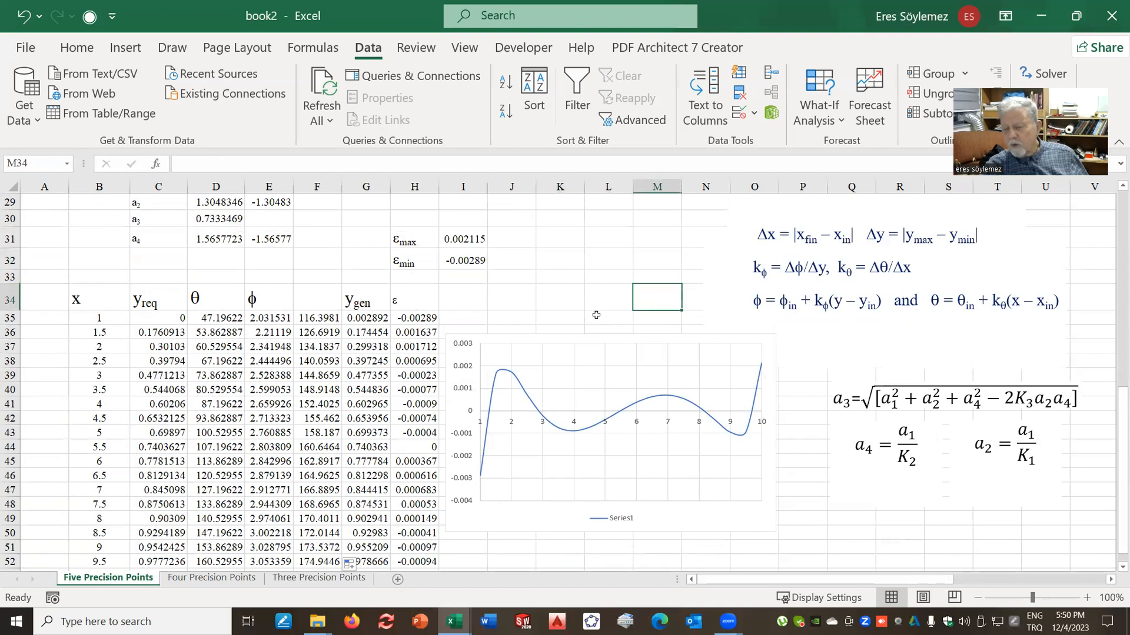
mouse_move(636, 406)
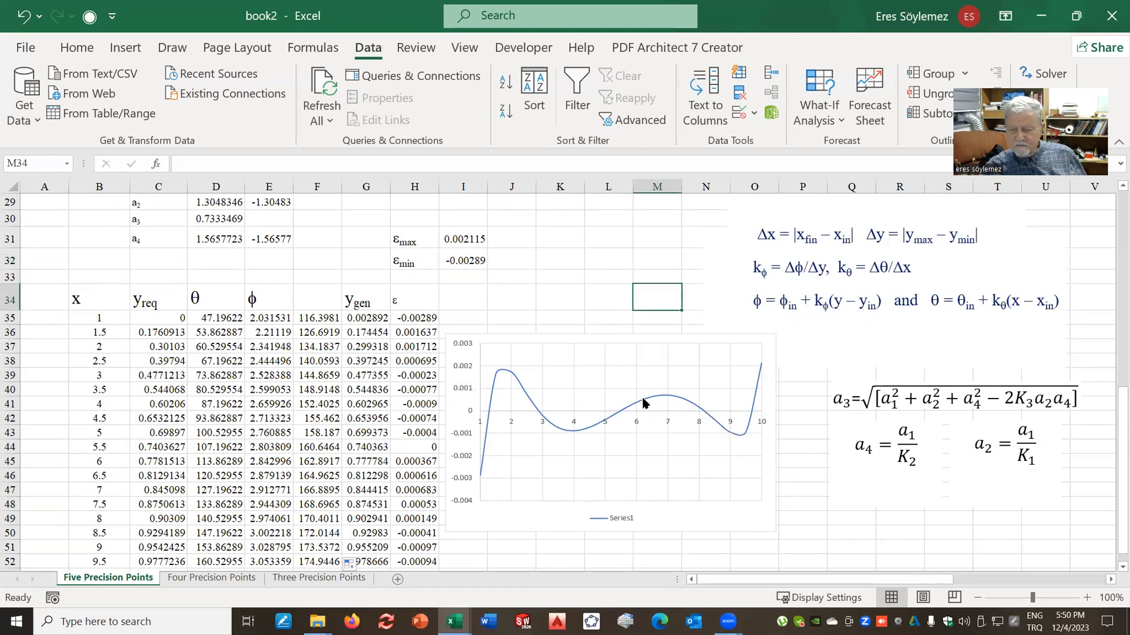
left_click(640, 404)
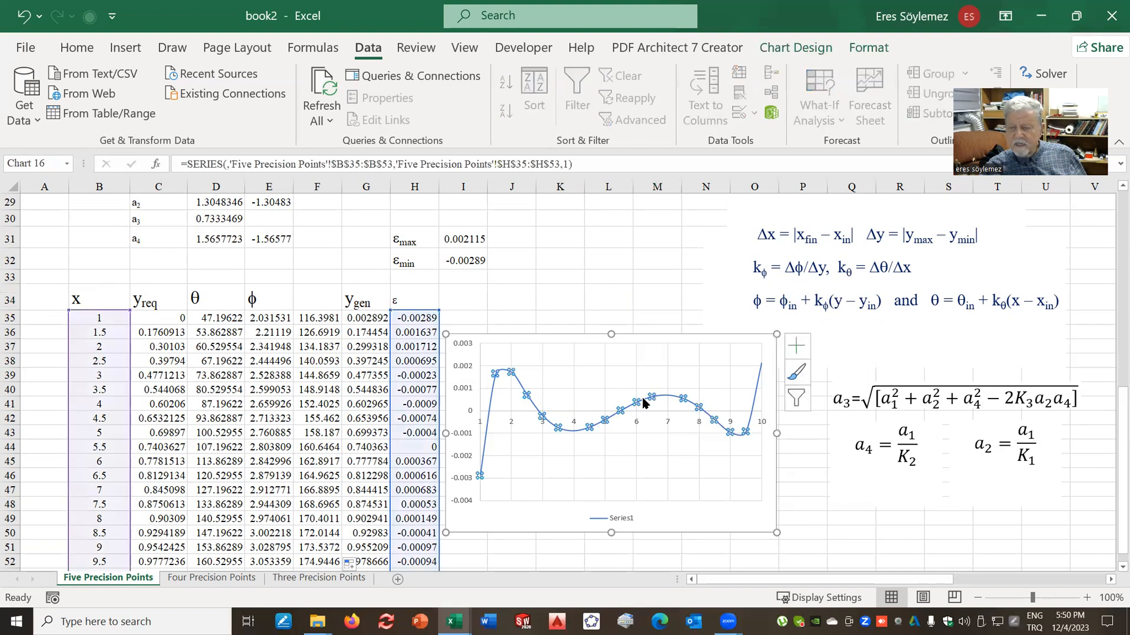
Review the initial angles on the Three Precision Points sheet and the error curve and design values on the Four Precision Points sheet.
left_click(306, 578)
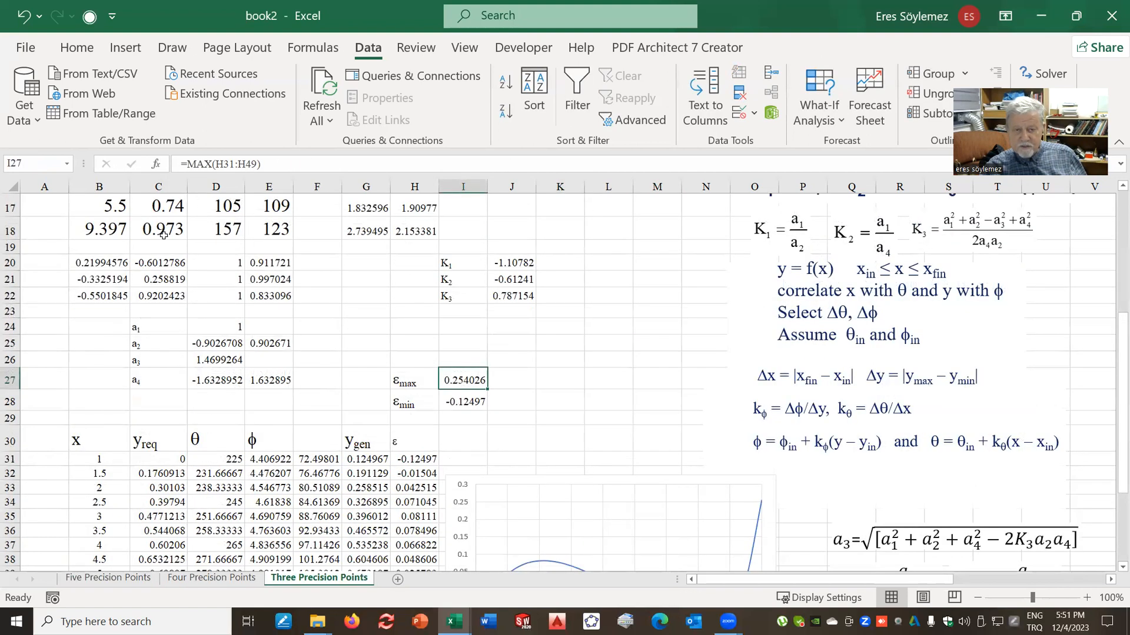
scroll(156, 265, "up", 6)
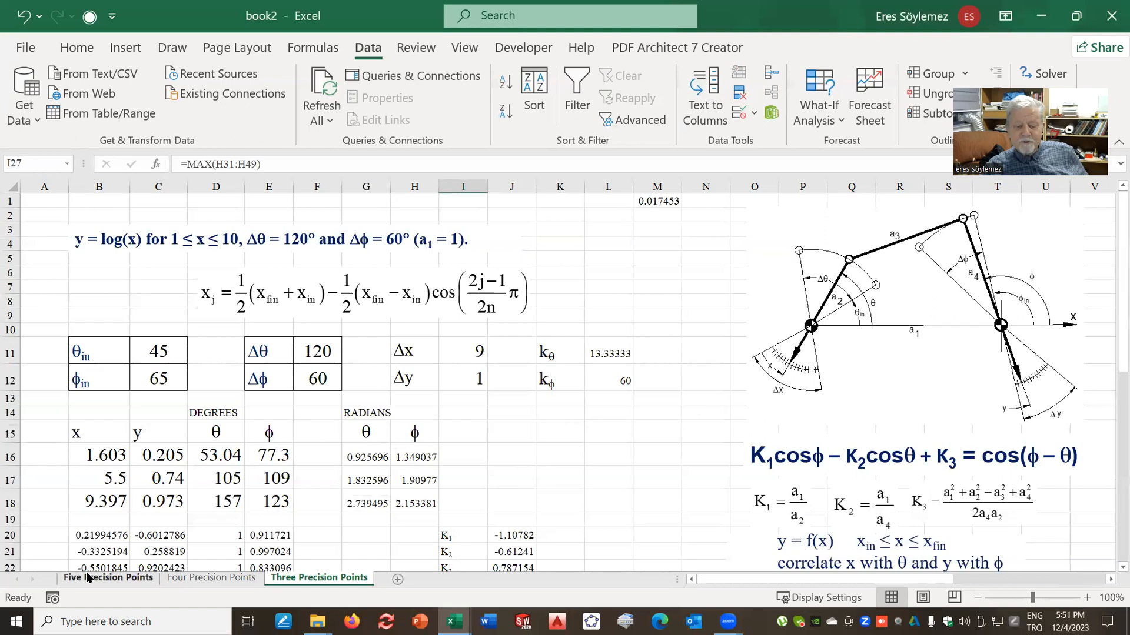
left_click(104, 578)
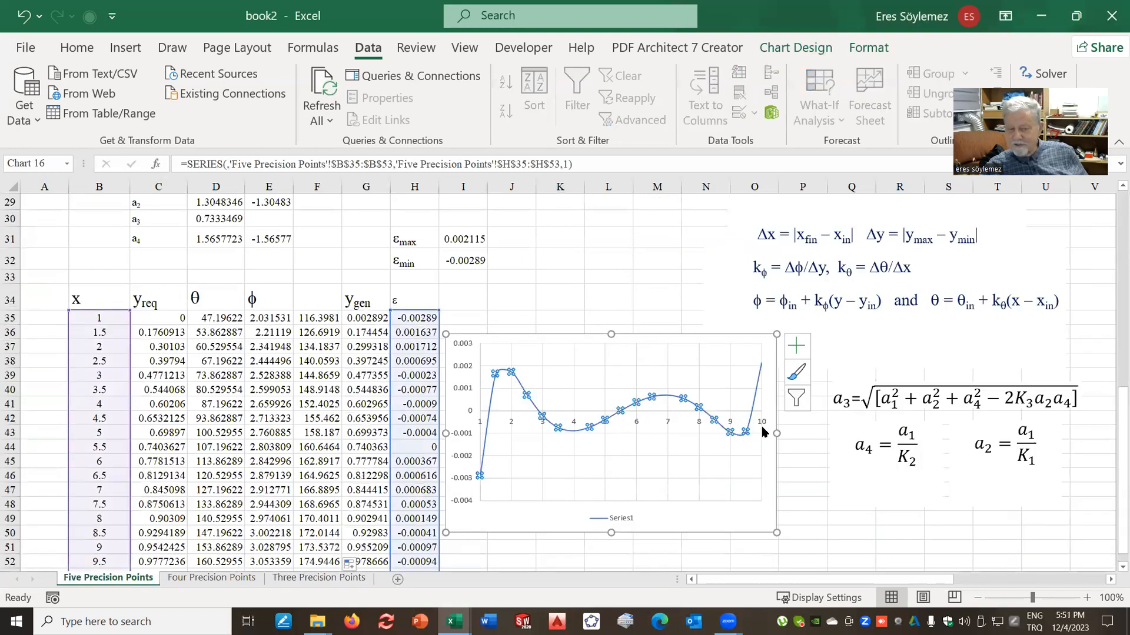
left_click(271, 261)
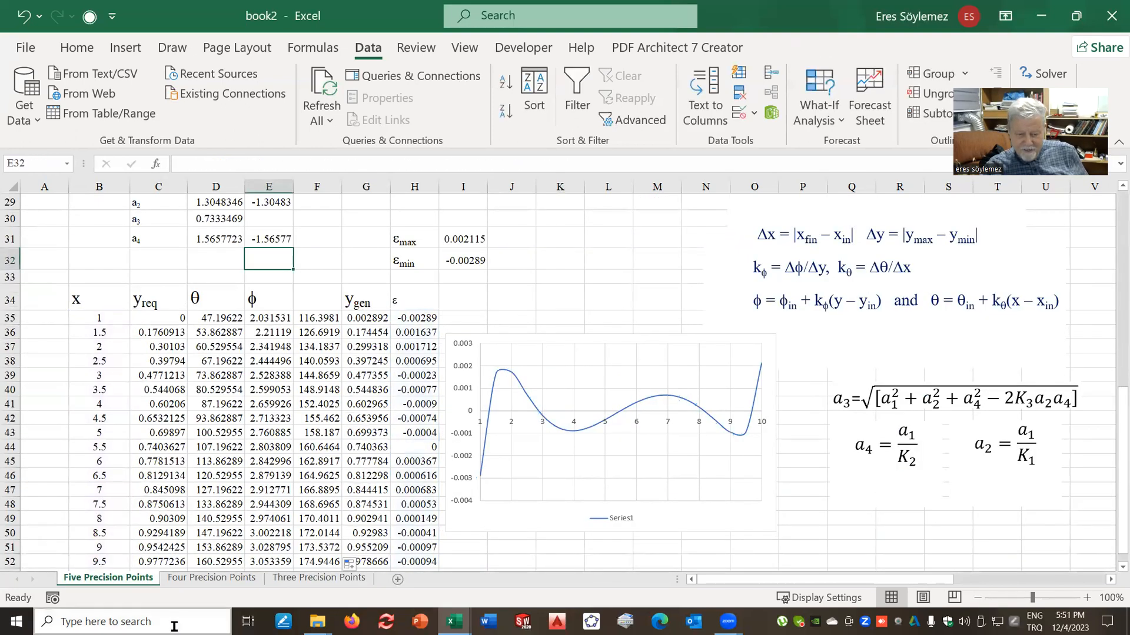
left_click(205, 581)
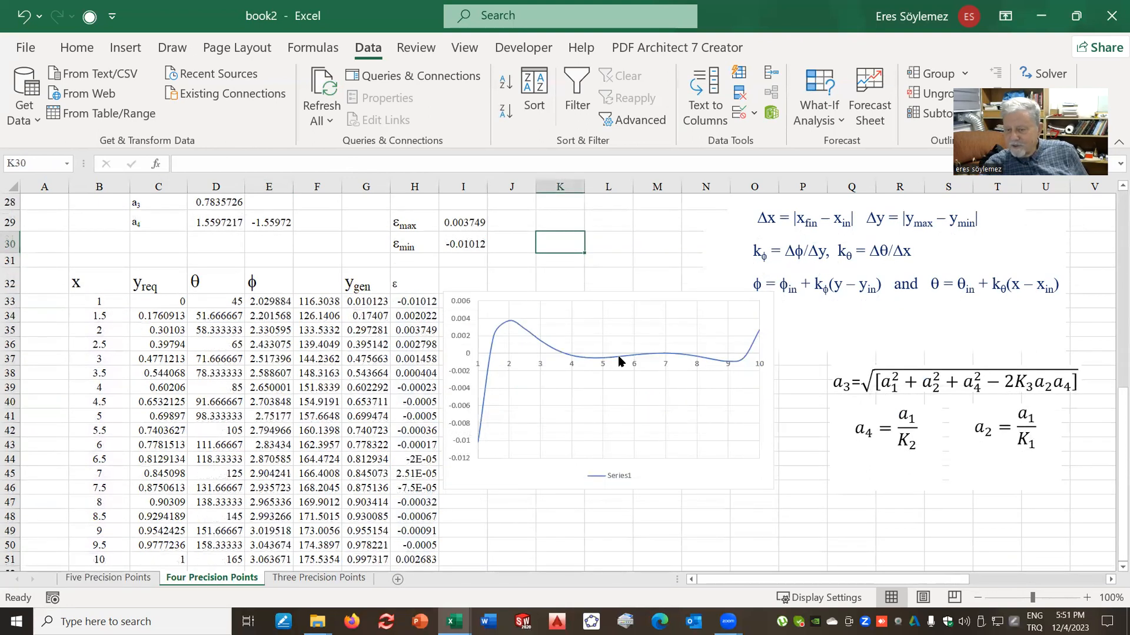
scroll(231, 237, "up", 6)
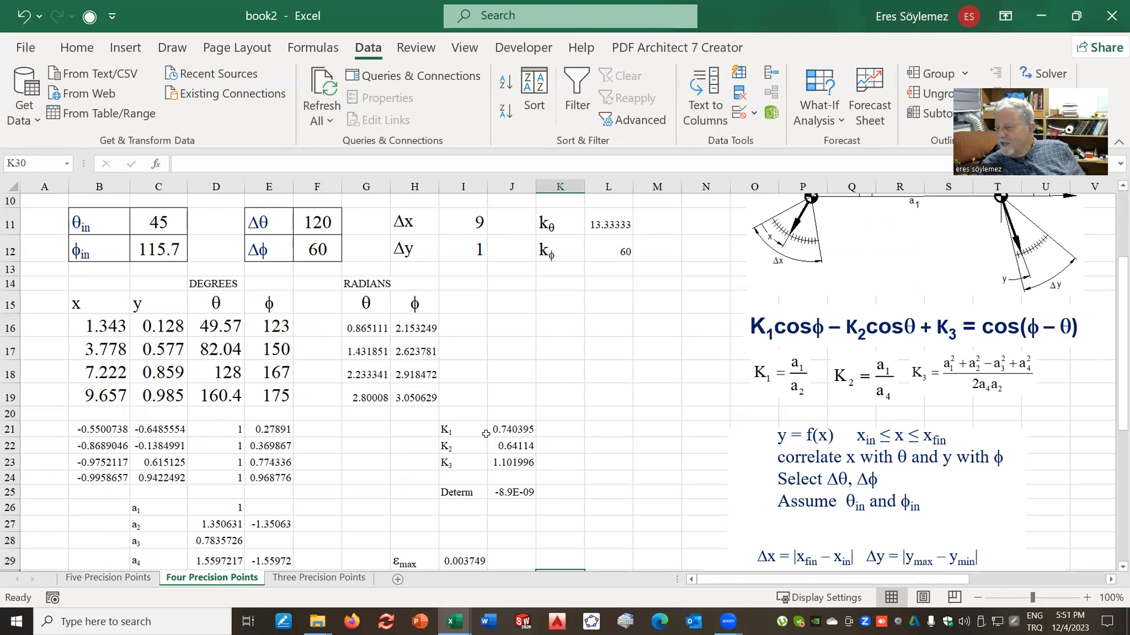
left_click(589, 369)
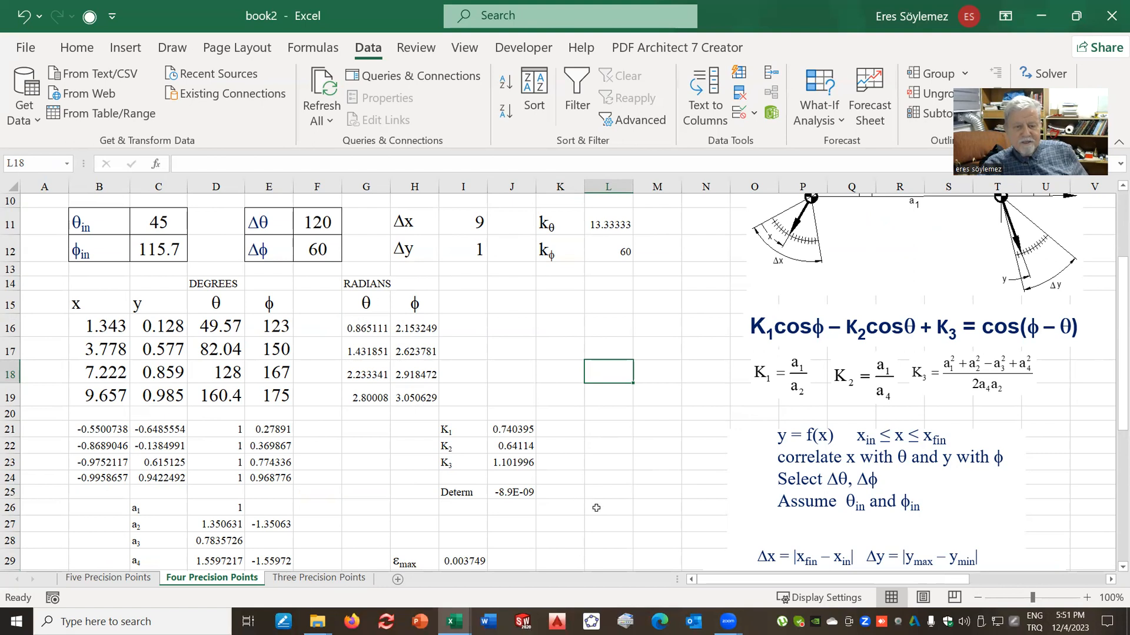
left_click(563, 354)
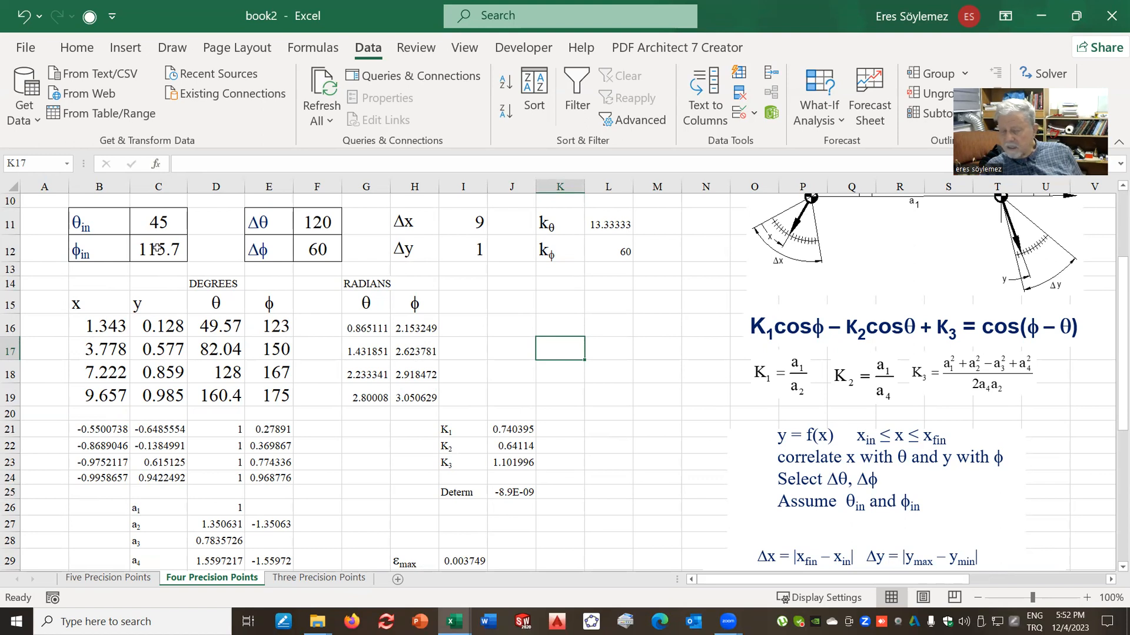
Review the Five Precision Points sheet, from the initial angles and determinants to the link lengths and error chart.
left_click(110, 579)
scroll(536, 282, "down", 6)
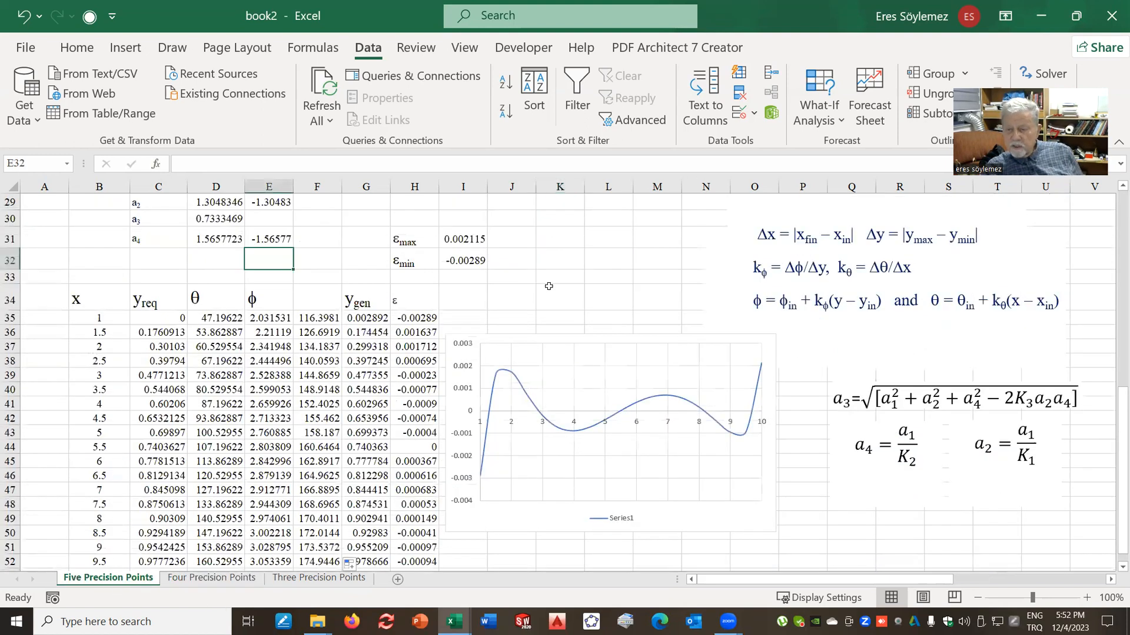
left_click(606, 266)
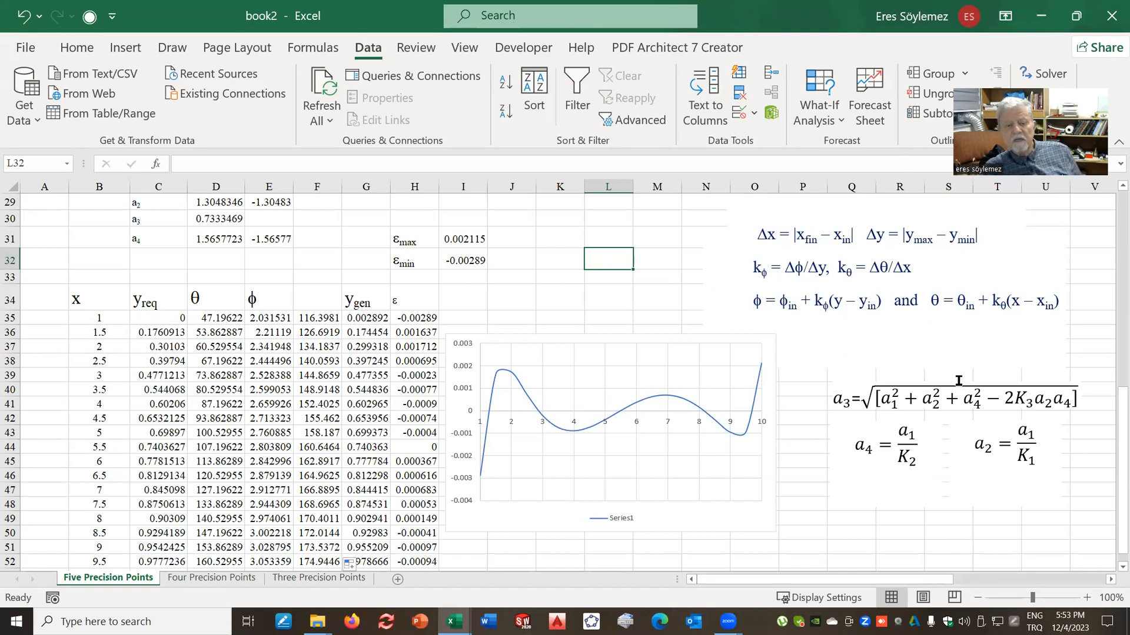
scroll(140, 245, "up", 9)
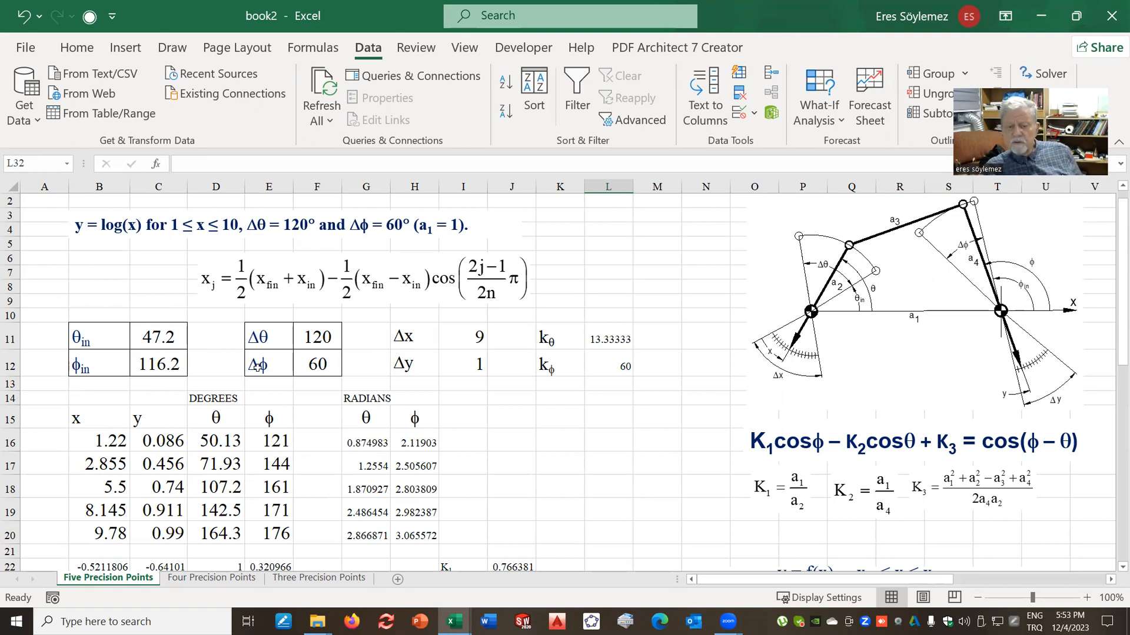
scroll(510, 430, "down", 3)
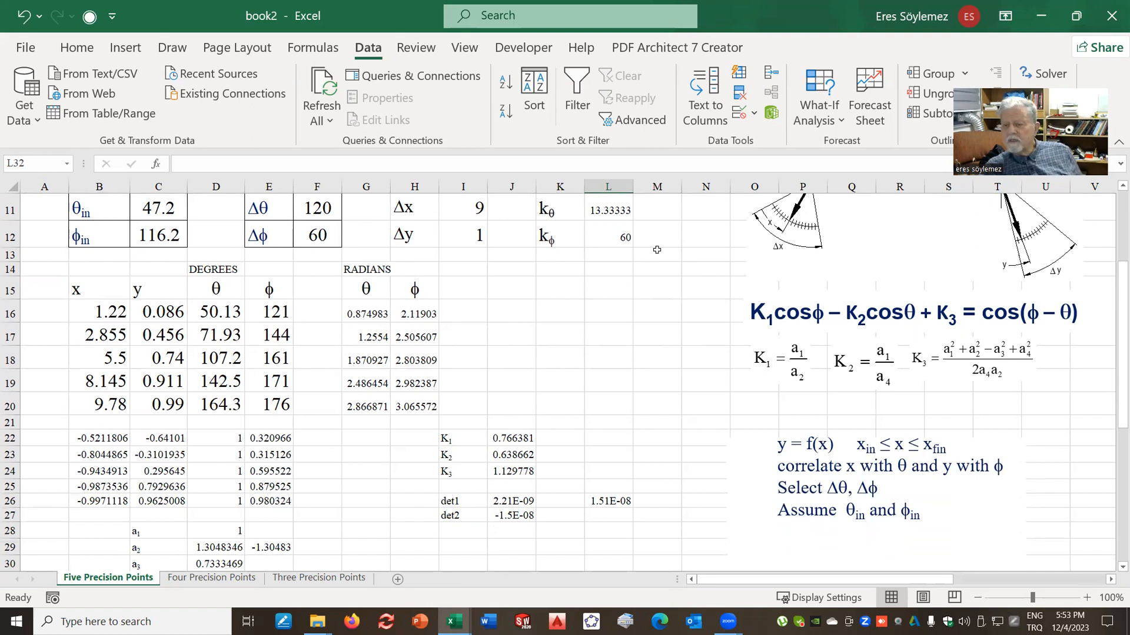
scroll(494, 427, "down", 6)
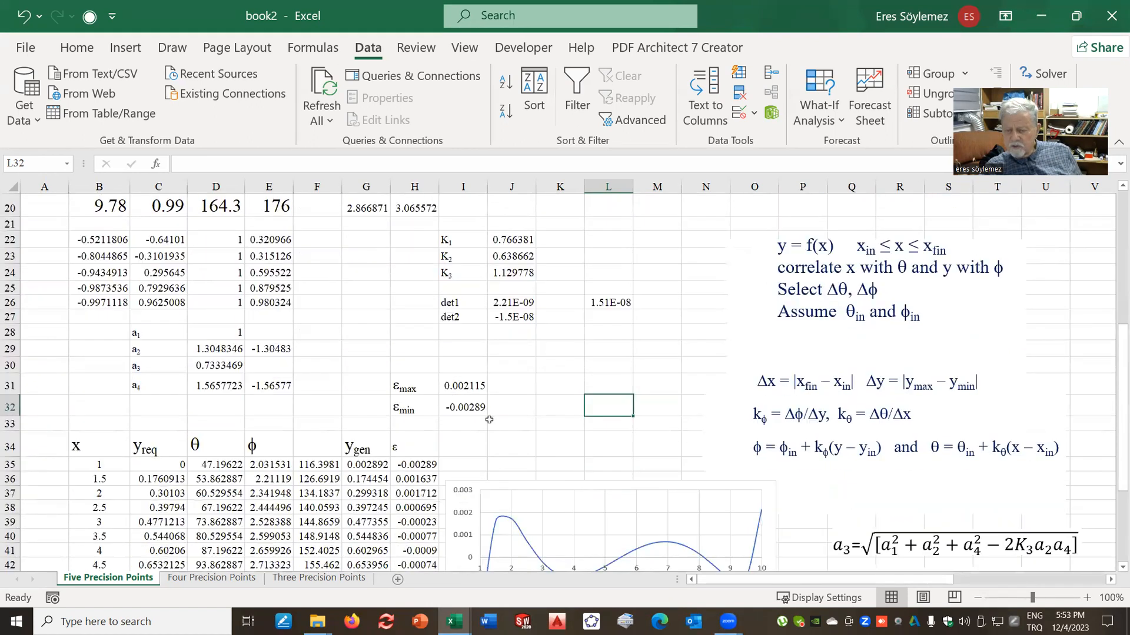
scroll(700, 329, "down", 1)
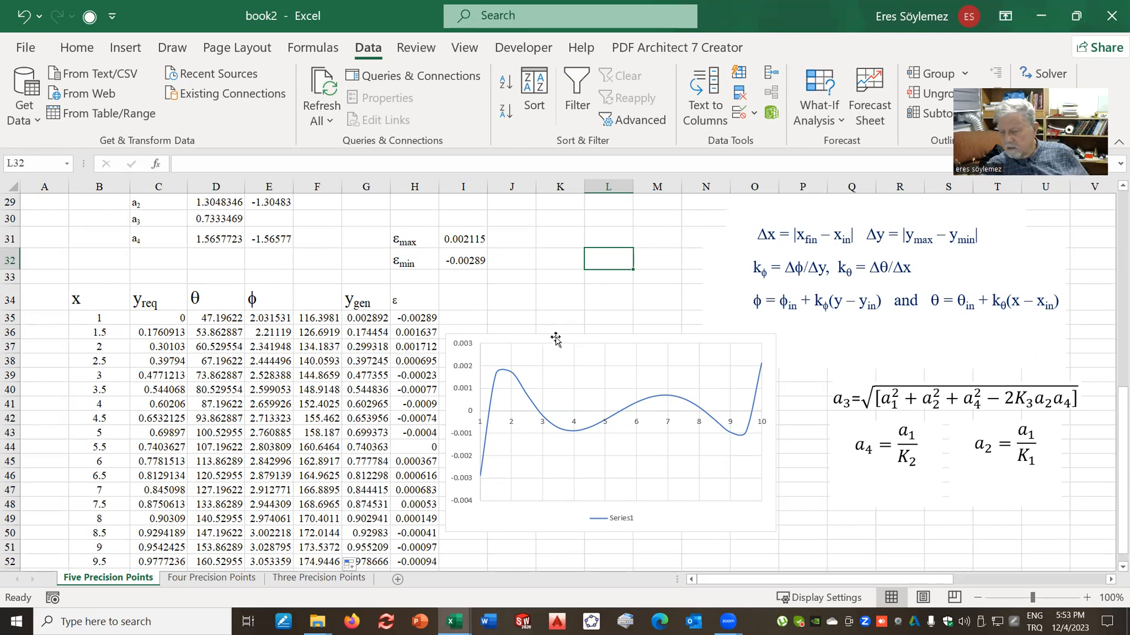
left_click(525, 287)
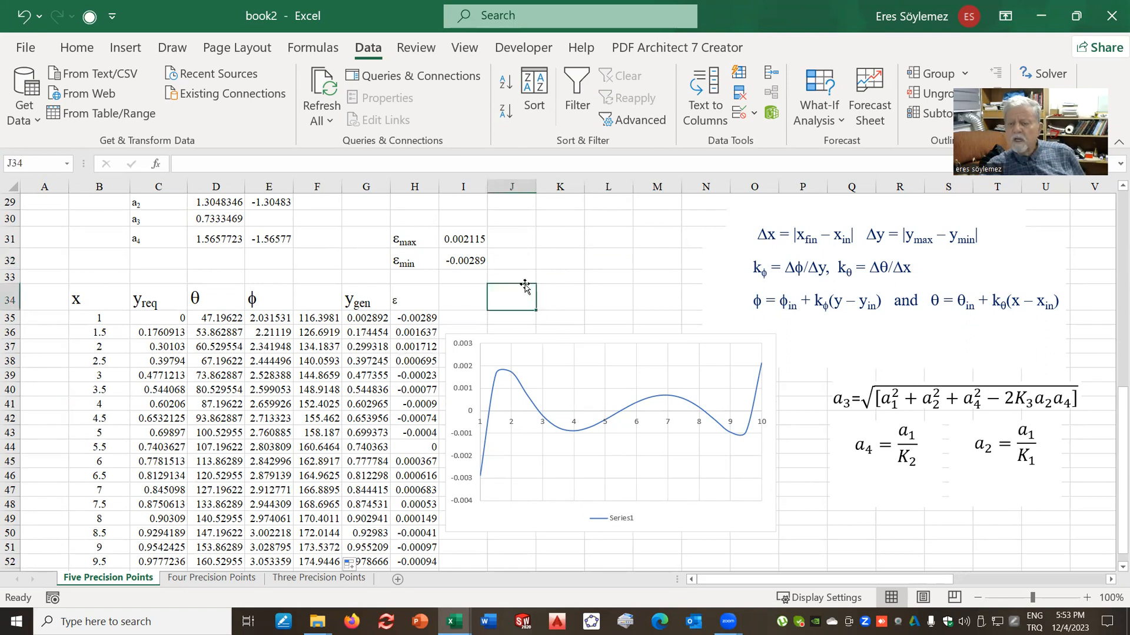
left_click(563, 288)
left_click(565, 261)
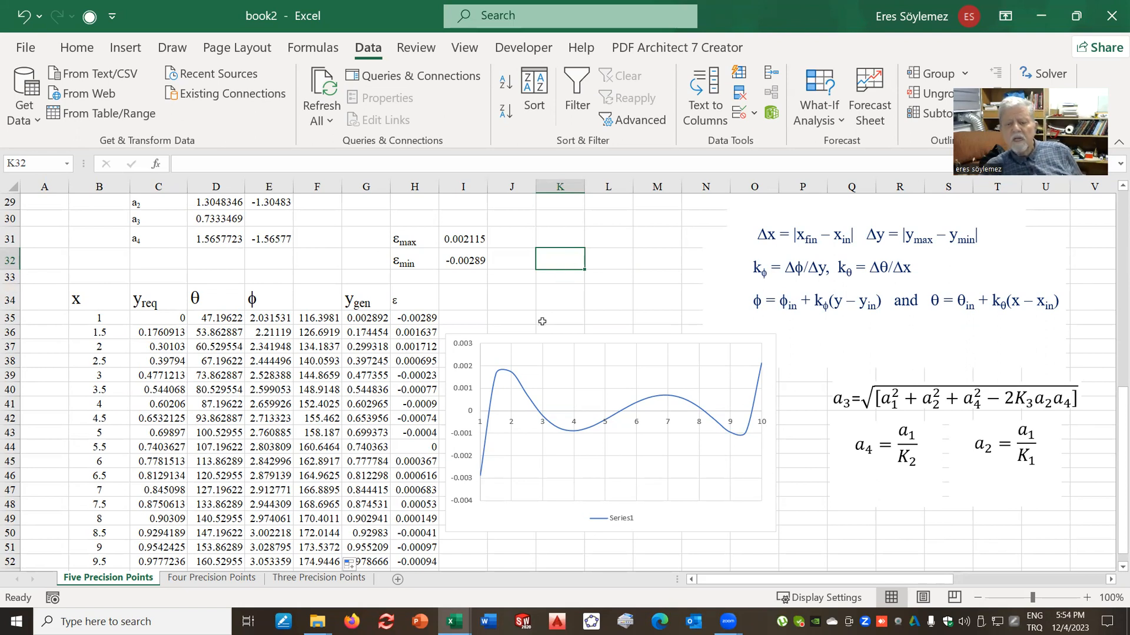
left_click_drag(454, 284, 552, 283)
left_click(553, 287)
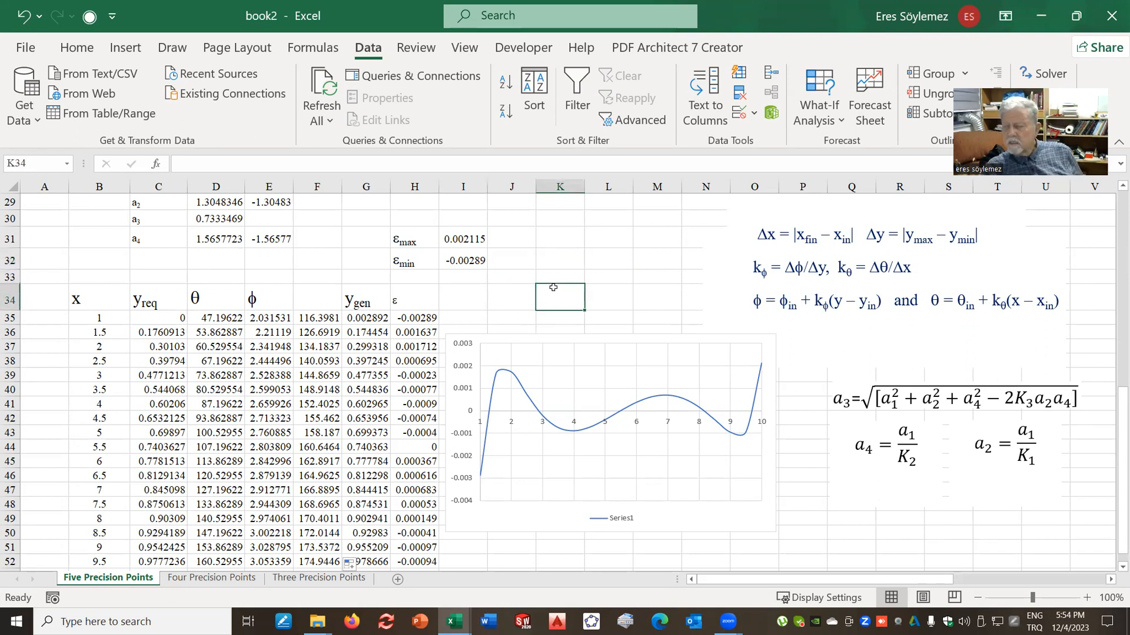